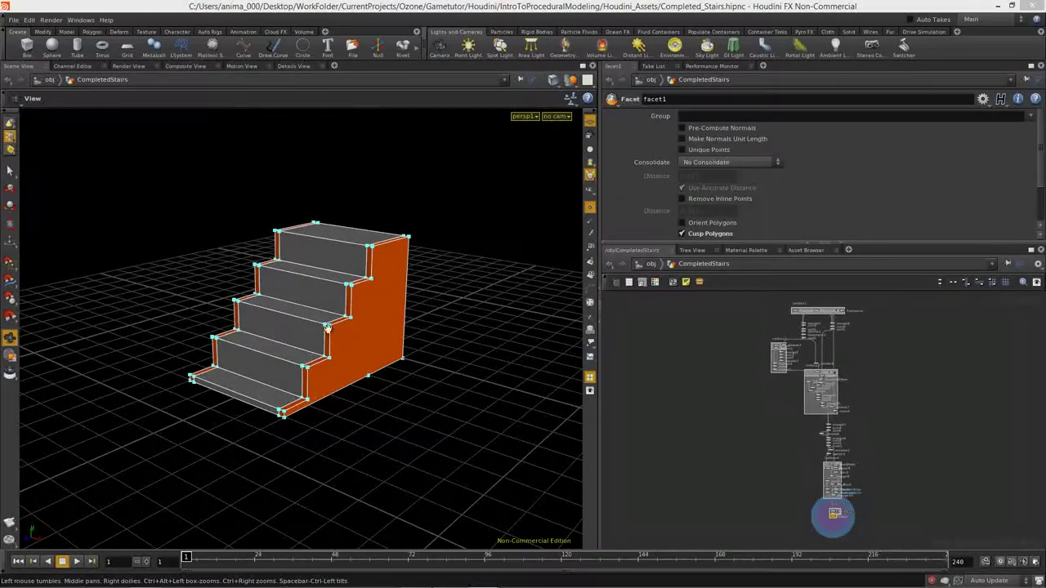
Step: Try different distances on the StairsLength line in the completed stairs network
left_click_drag(229, 361, 352, 373)
right_click_drag(352, 373, 372, 358)
left_click_drag(369, 323, 358, 328)
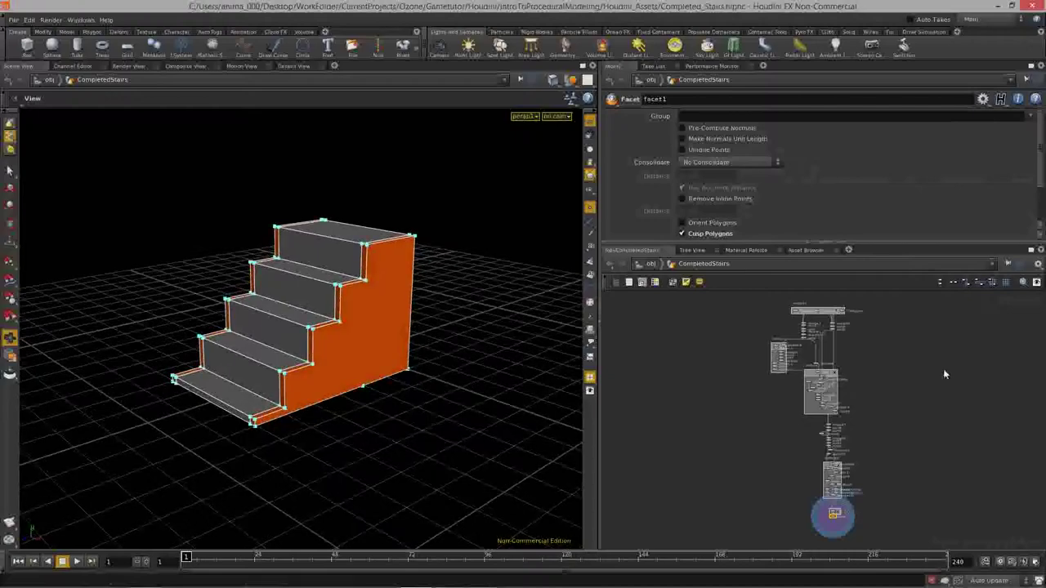
scroll(841, 364, "up", 3)
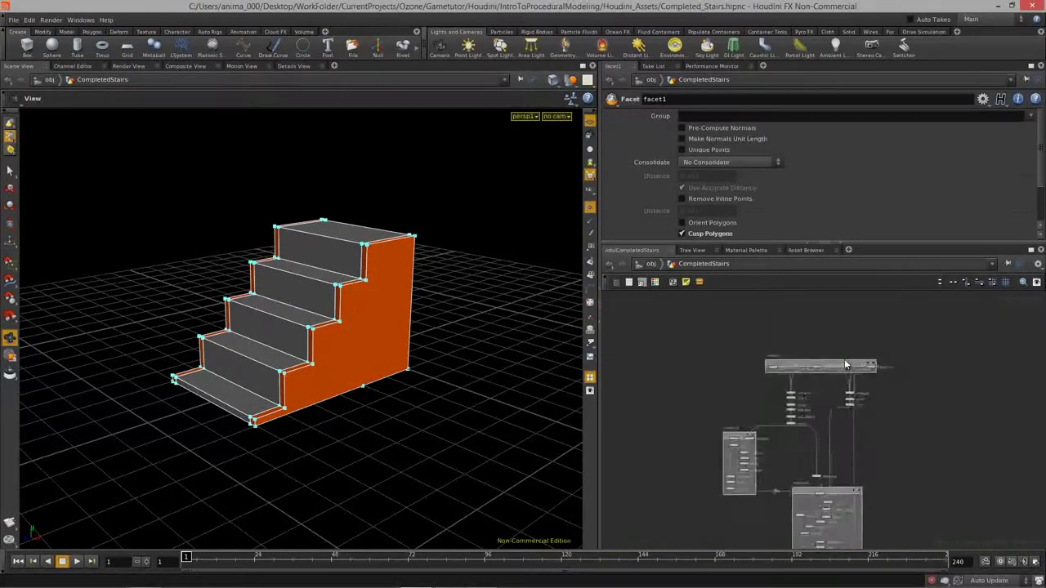
middle_click_drag(737, 340, 762, 313)
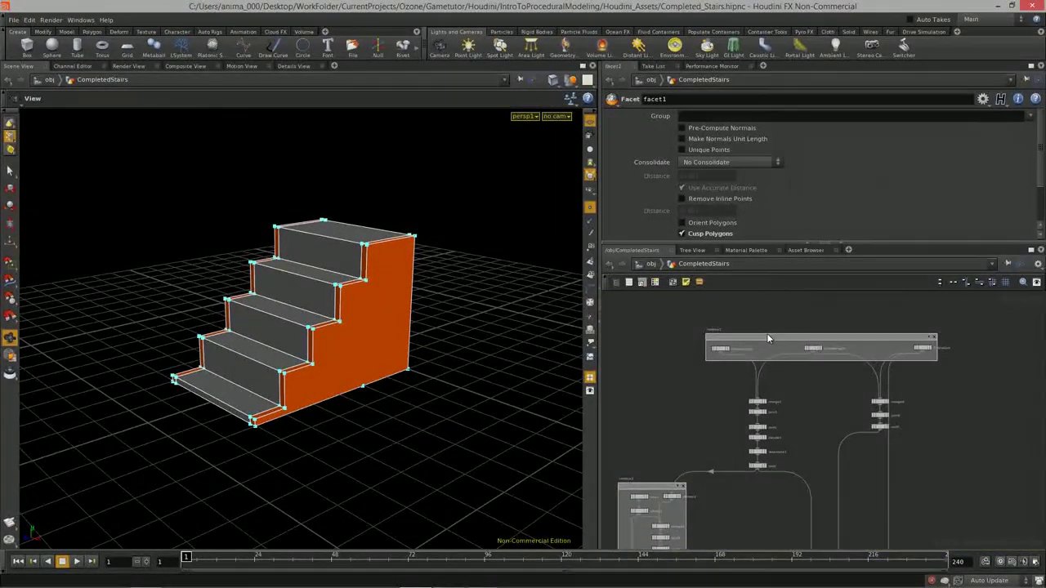
scroll(802, 353, "up", 1)
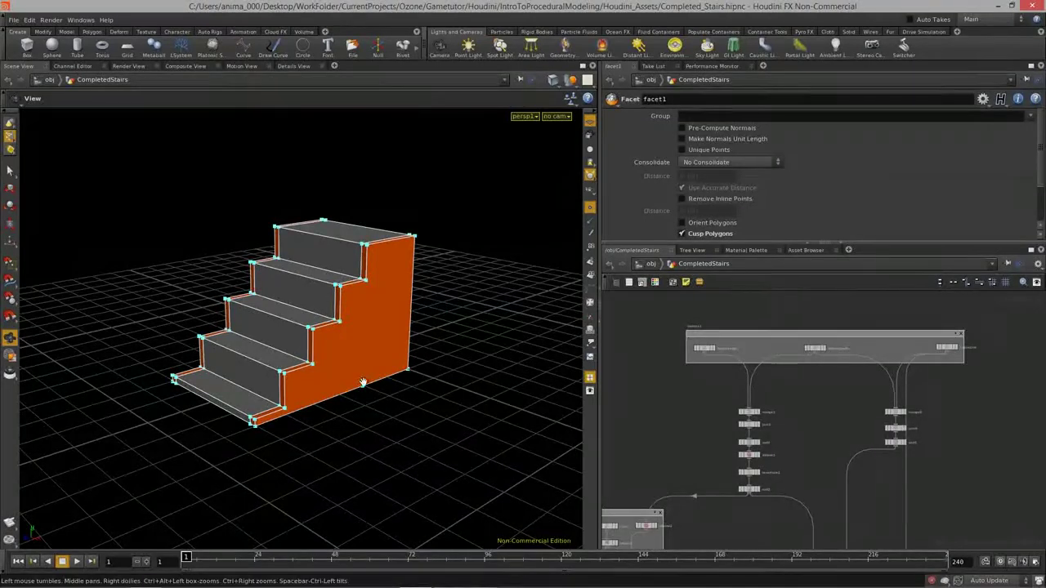
left_click(816, 349)
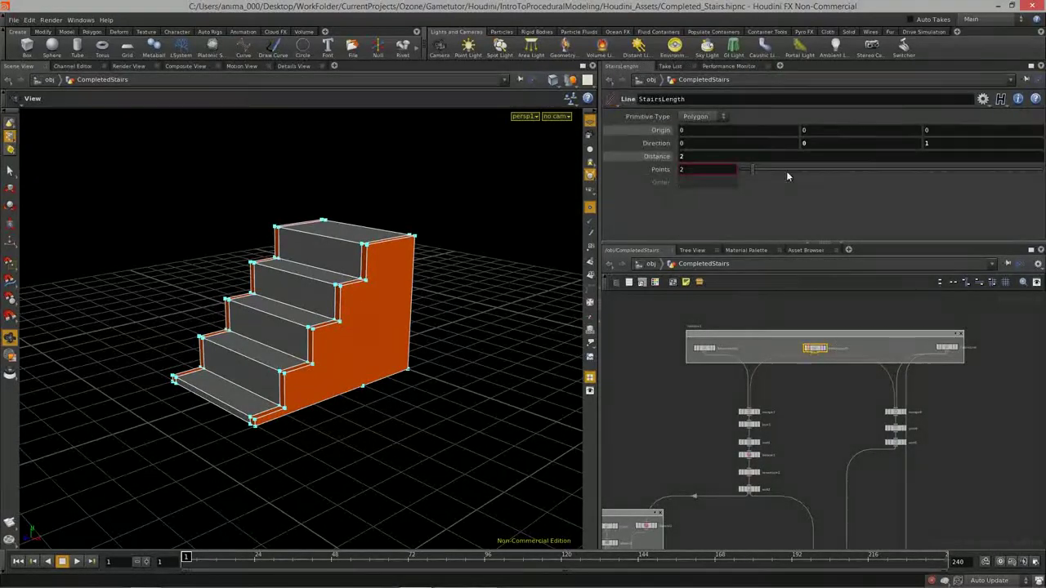
mouse_move(938, 142)
middle_mouse_down()
mouse_move(958, 148)
mouse_move(946, 139)
middle_mouse_up()
mouse_move(653, 157)
middle_mouse_down()
mouse_move(676, 161)
mouse_move(658, 158)
middle_mouse_up()
Step: Vary the distance of the TableLine and set the StiarsHeight line's distance to 1.8
left_click(946, 350)
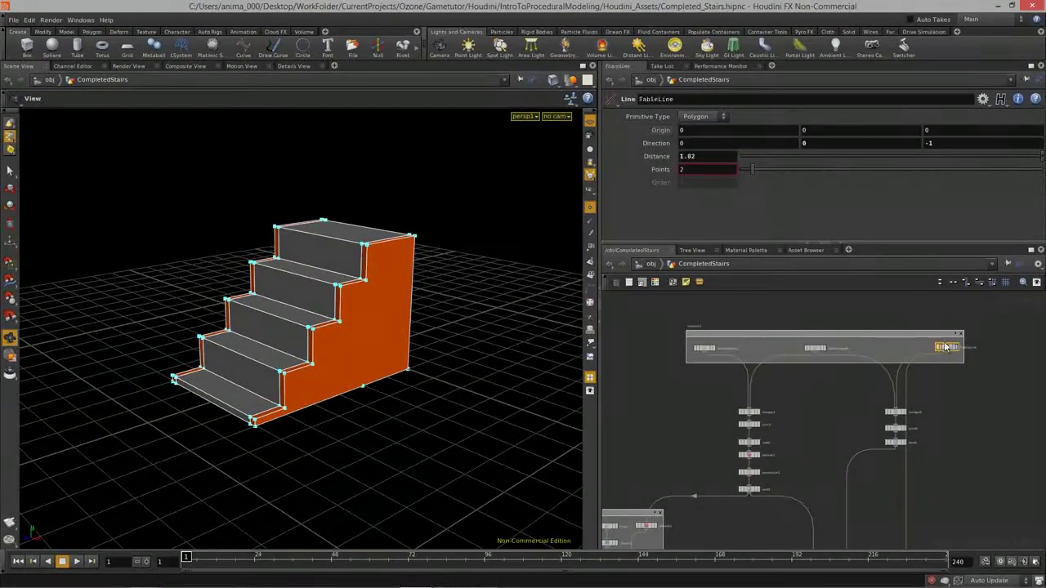
middle_click_drag(698, 156, 668, 162)
left_click(703, 350)
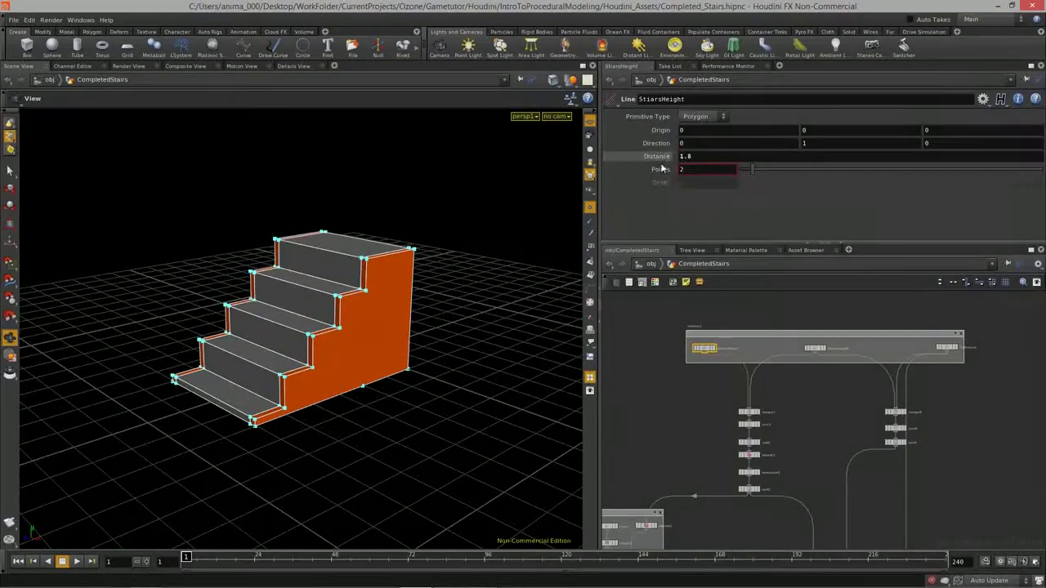
Step: Examine the completed staircase in 3D together with the overall layout of its node network
left_click_drag(382, 289, 240, 324)
left_click_drag(428, 340, 286, 377)
scroll(790, 425, "down", 5)
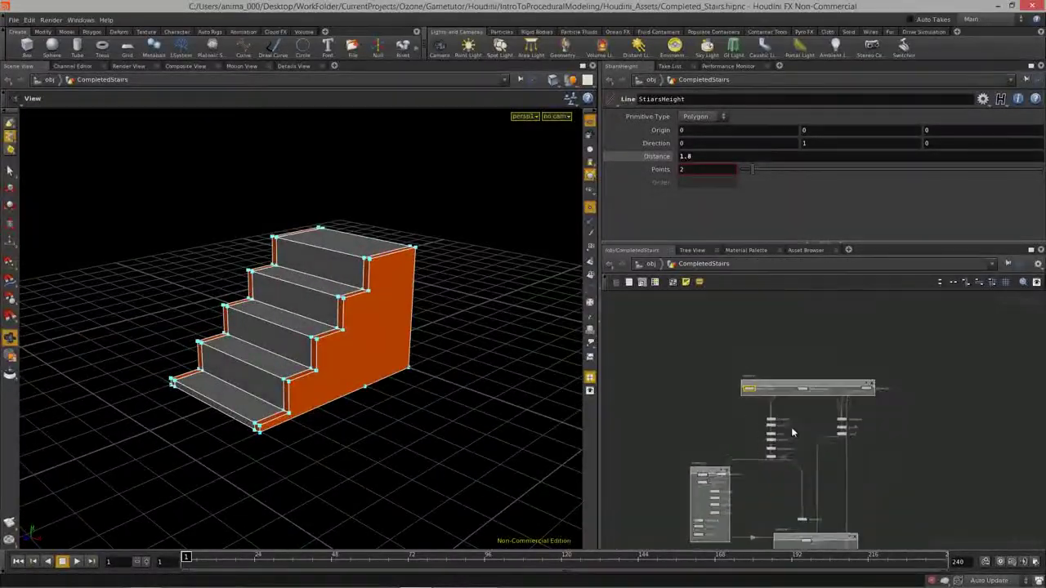
middle_click_drag(861, 439, 853, 355)
left_click_drag(885, 243, 886, 207)
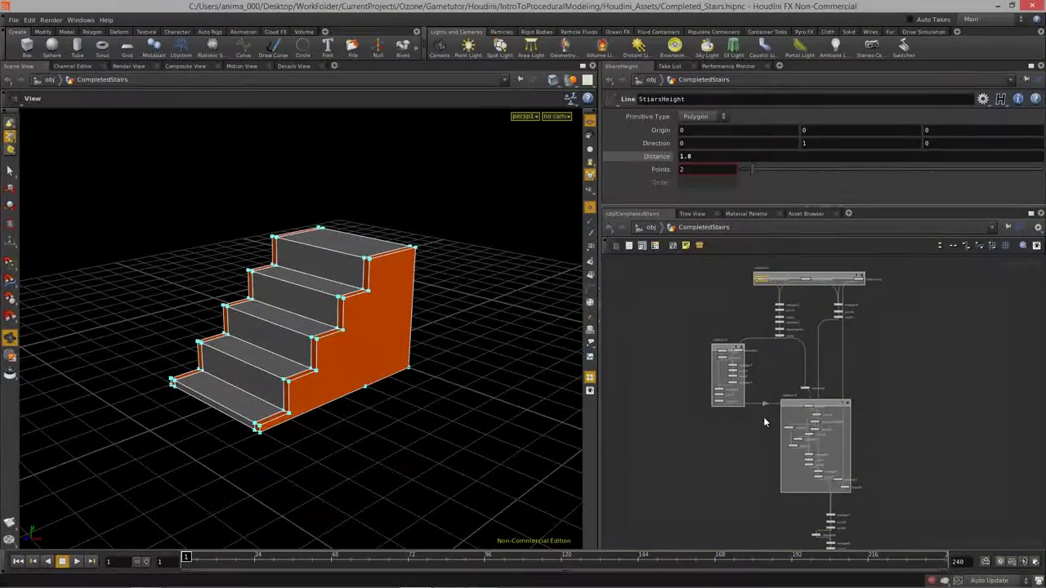
middle_click_drag(723, 500, 717, 475)
middle_click_drag(906, 339, 894, 387)
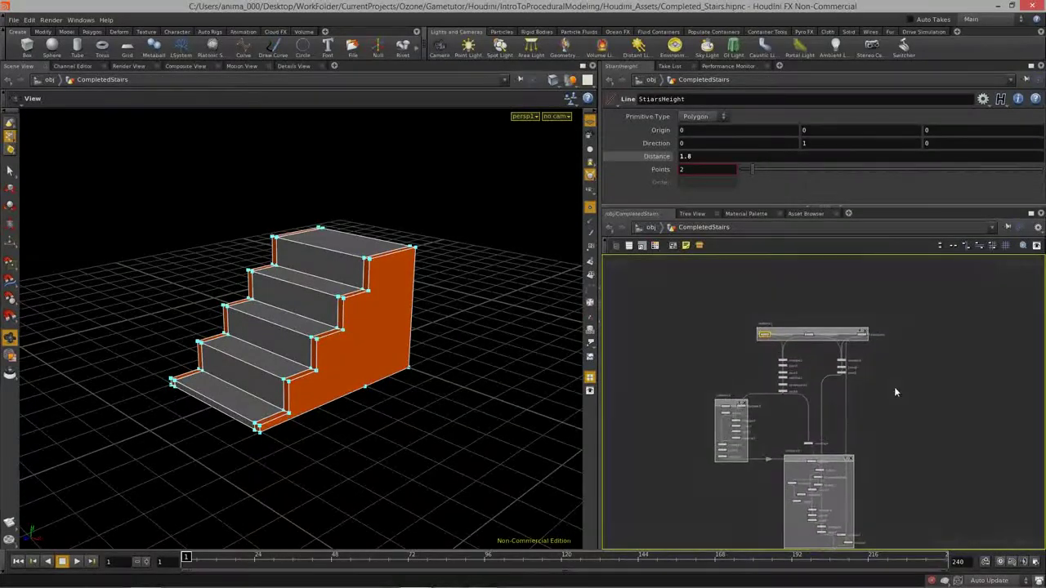
mouse_move(299, 366)
left_mouse_down()
mouse_move(432, 345)
mouse_move(403, 367)
mouse_move(313, 361)
left_mouse_up()
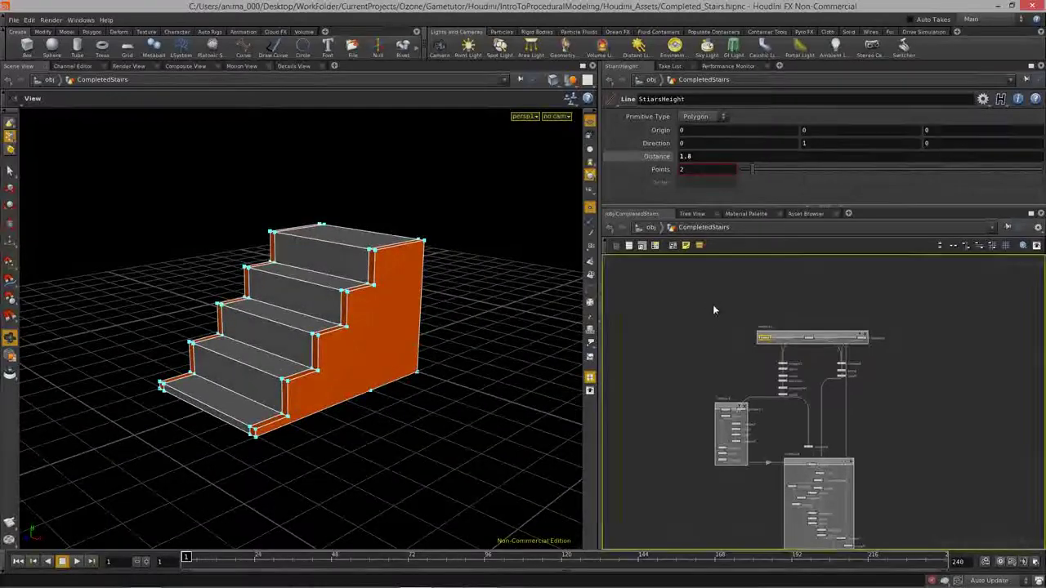
Step: Hide the CompletedStairs object at the scene's object level and add a new Geometry object below it
key("u")
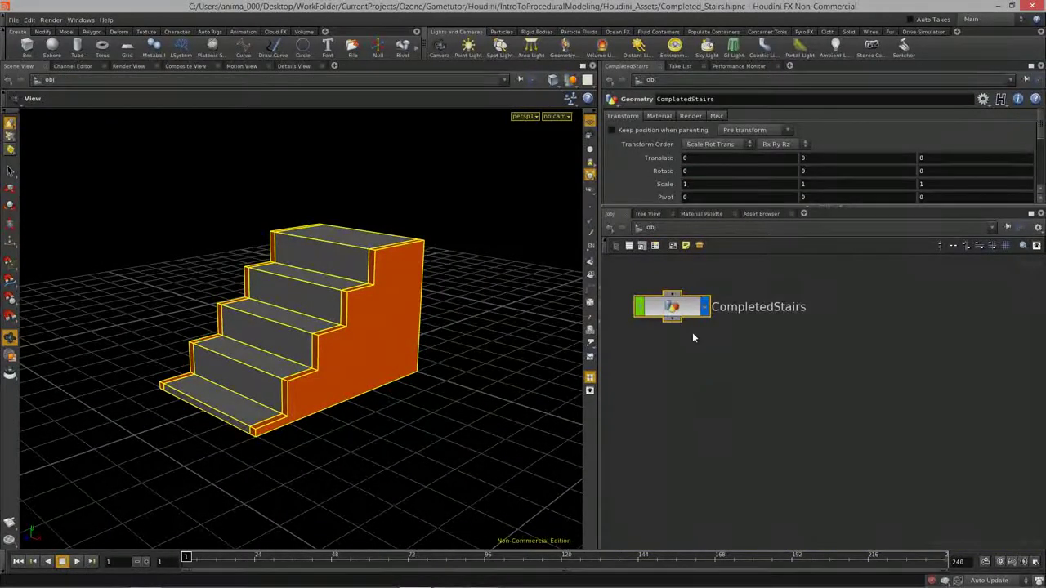
left_click(706, 307)
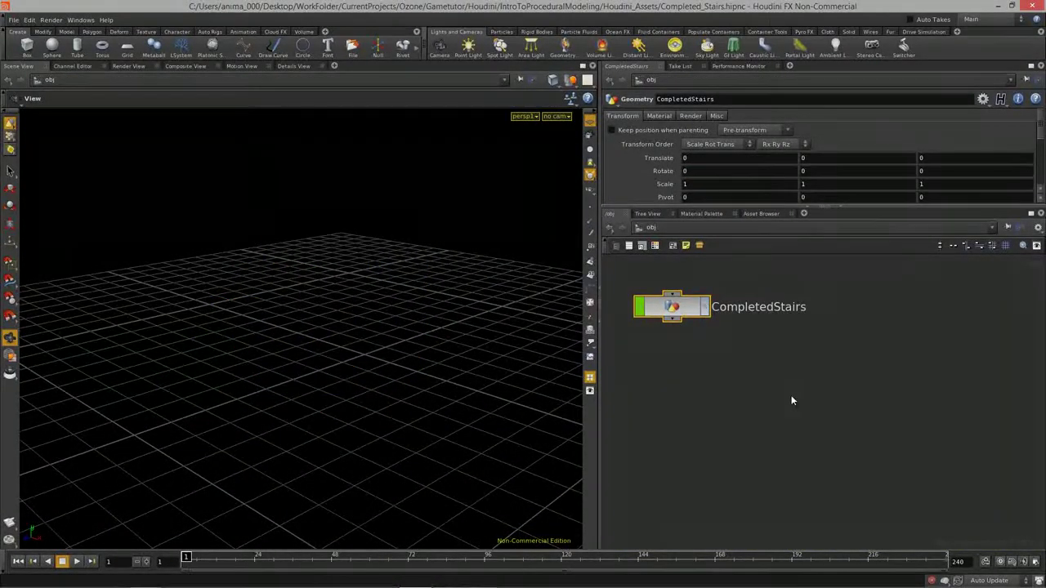
key("Tab")
type("geo")
key("Return")
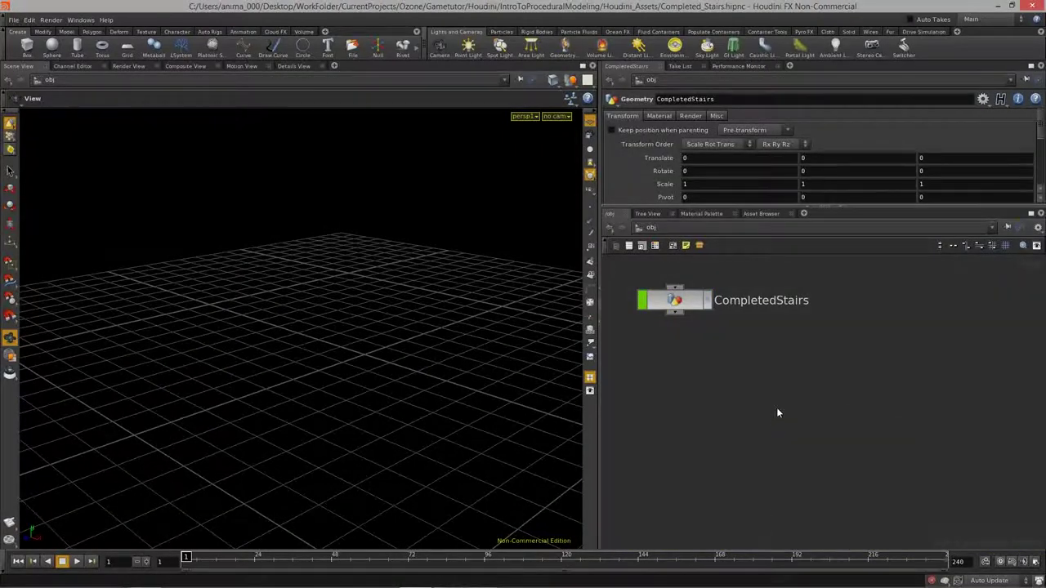
left_click(741, 389)
left_click_drag(759, 393, 710, 400)
Step: Rename the new geometry object as Stairs
left_click(766, 395)
type("Sta")
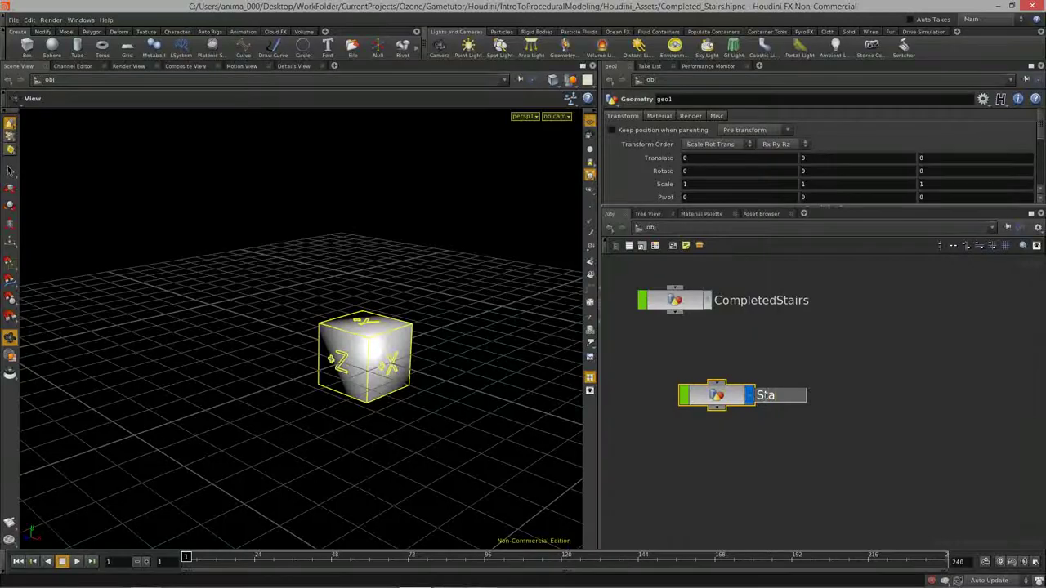
type("irs")
key("Return")
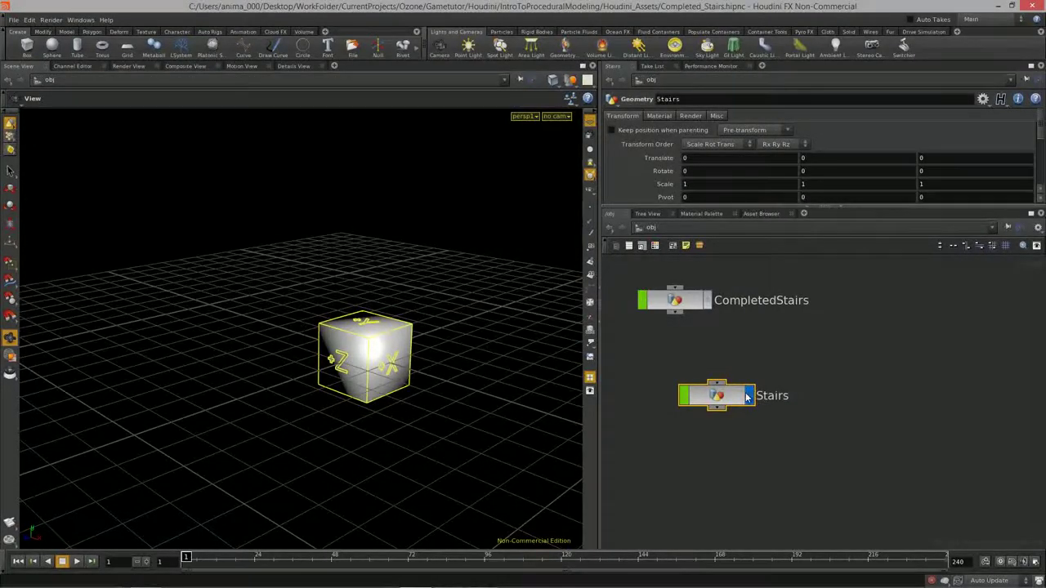
Step: Go inside the Stairs object and delete its default file node to leave the network empty
double_click(719, 398)
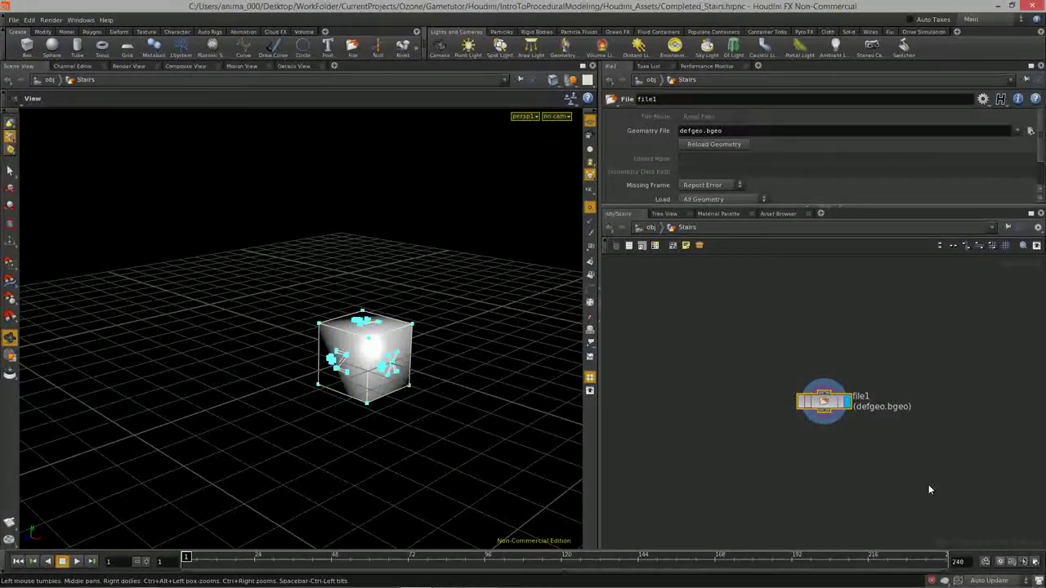
key("Delete")
left_click_drag(425, 367, 311, 355)
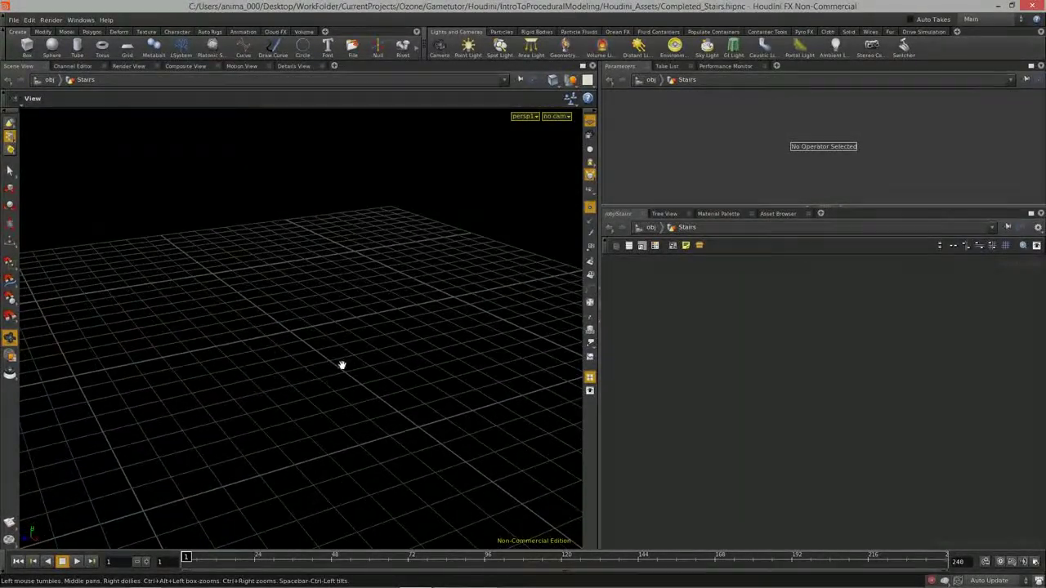
Step: Return to the object level, show CompletedStairs again and examine its side profile, height, length and steps
left_click(649, 227)
left_click_drag(245, 336, 371, 397)
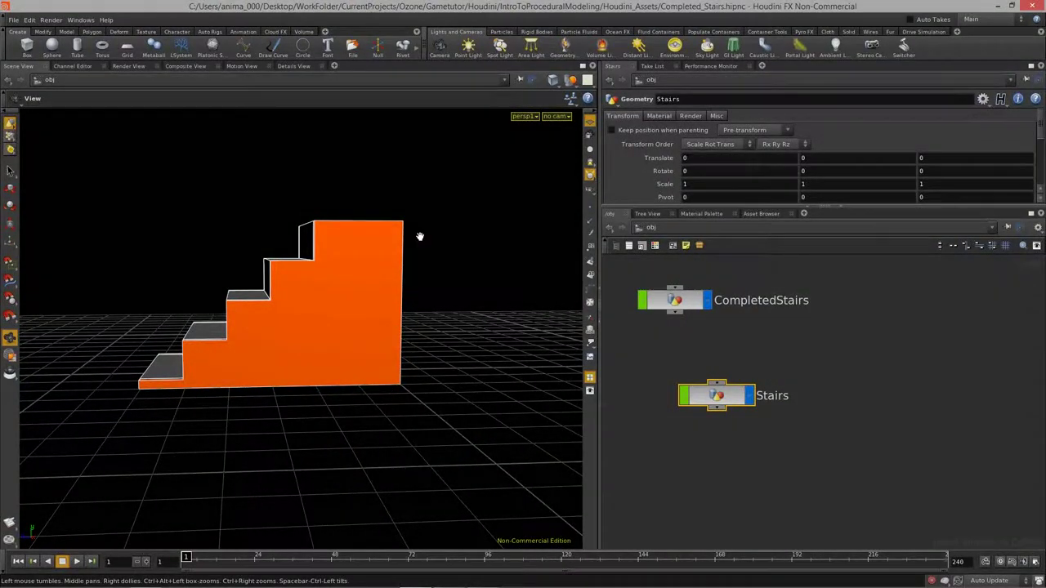
left_click_drag(434, 351, 351, 385)
left_click_drag(299, 362, 213, 411)
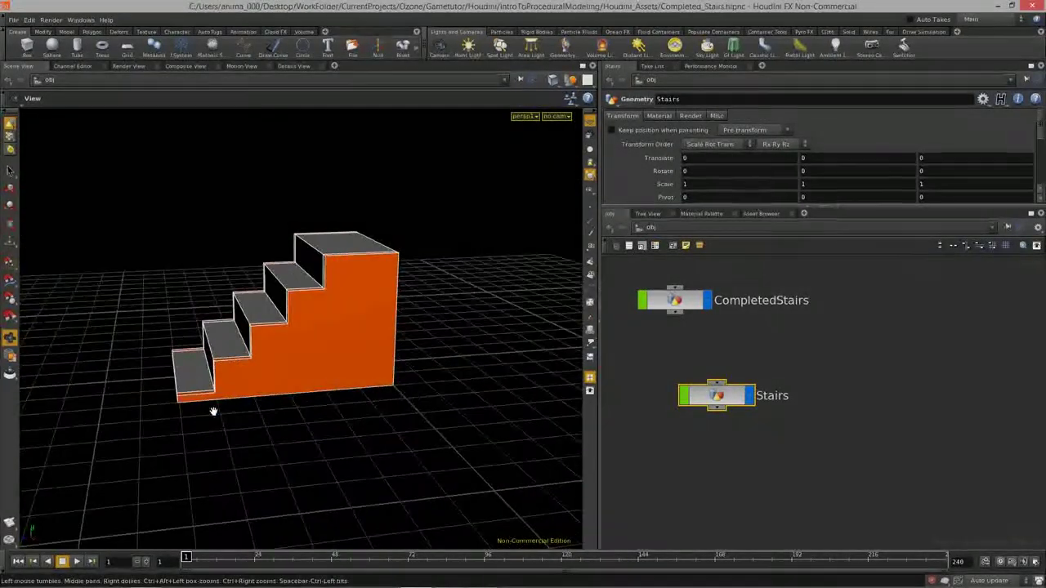
left_click_drag(405, 231, 381, 236)
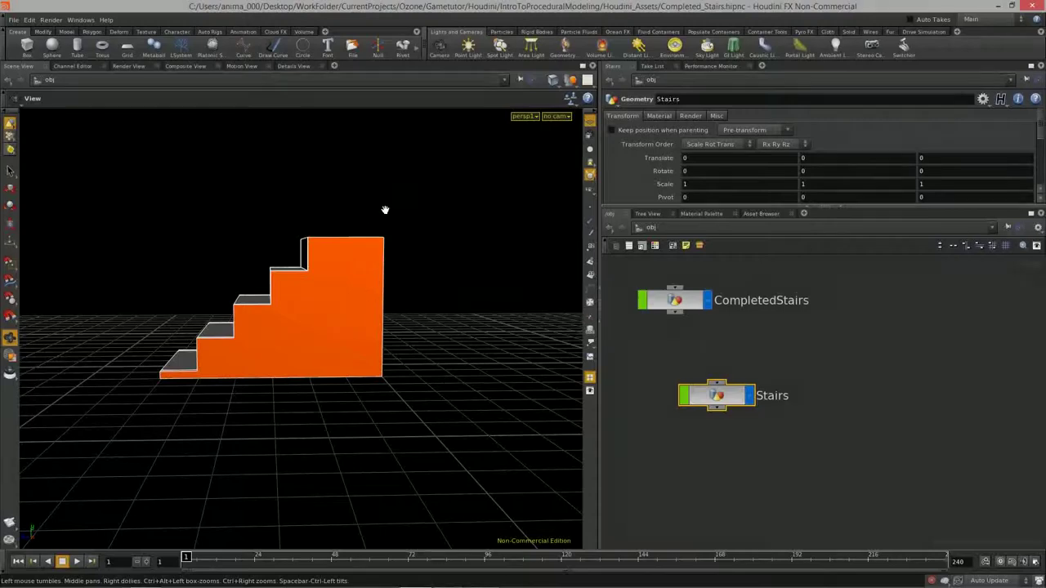
left_click_drag(395, 381, 177, 381)
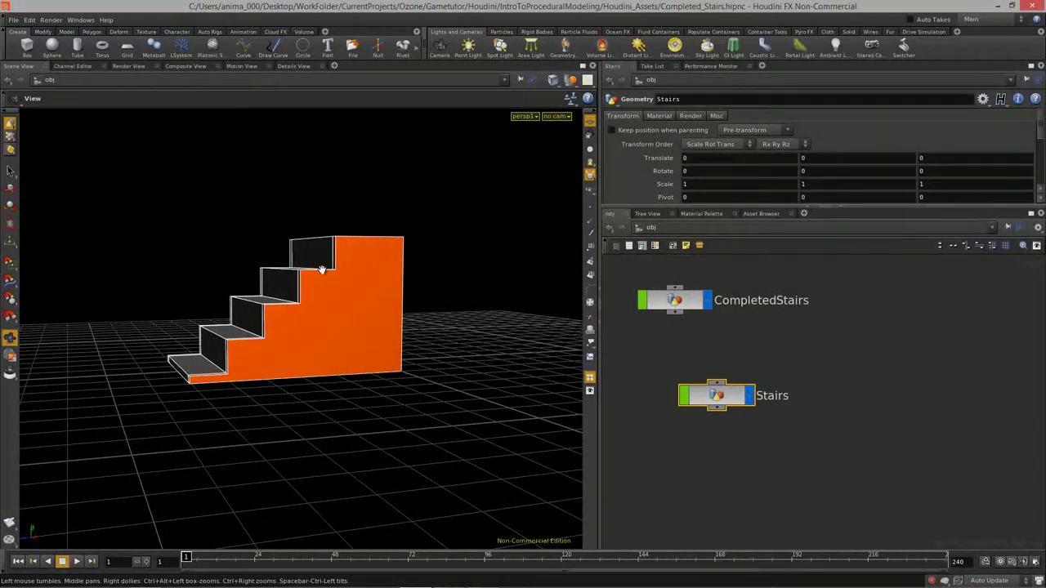
left_click_drag(299, 377, 390, 330)
left_click_drag(518, 348, 392, 352)
left_click_drag(362, 400, 362, 428)
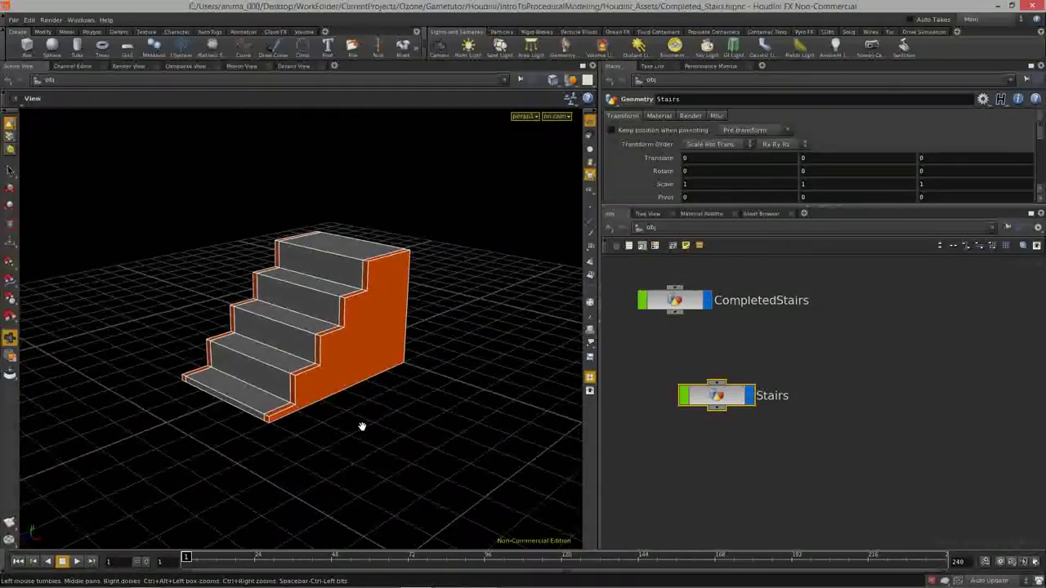
left_click_drag(210, 403, 433, 422)
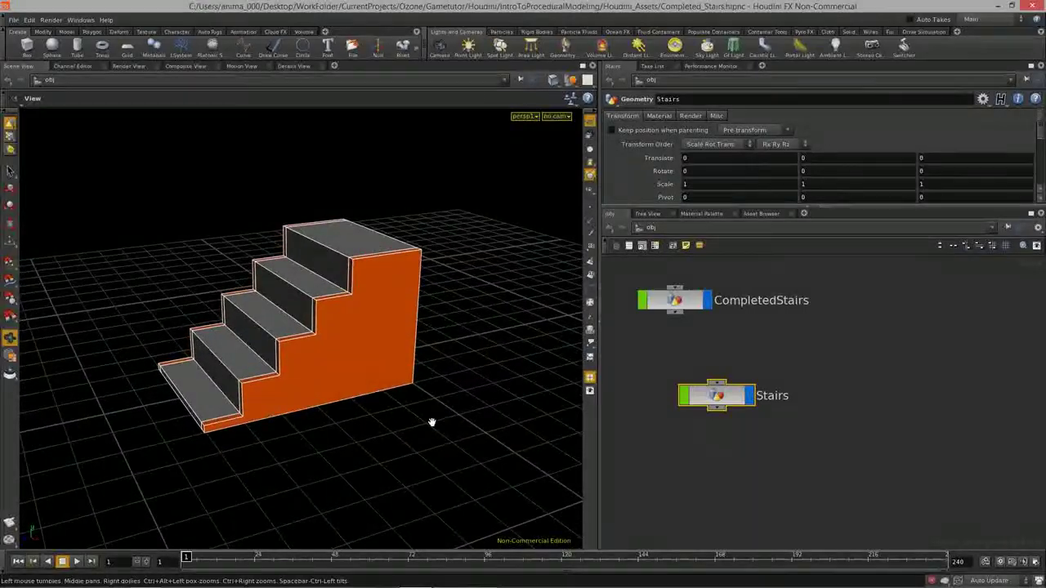
Step: Hide the CompletedStairs reference object at the object level
double_click(713, 400)
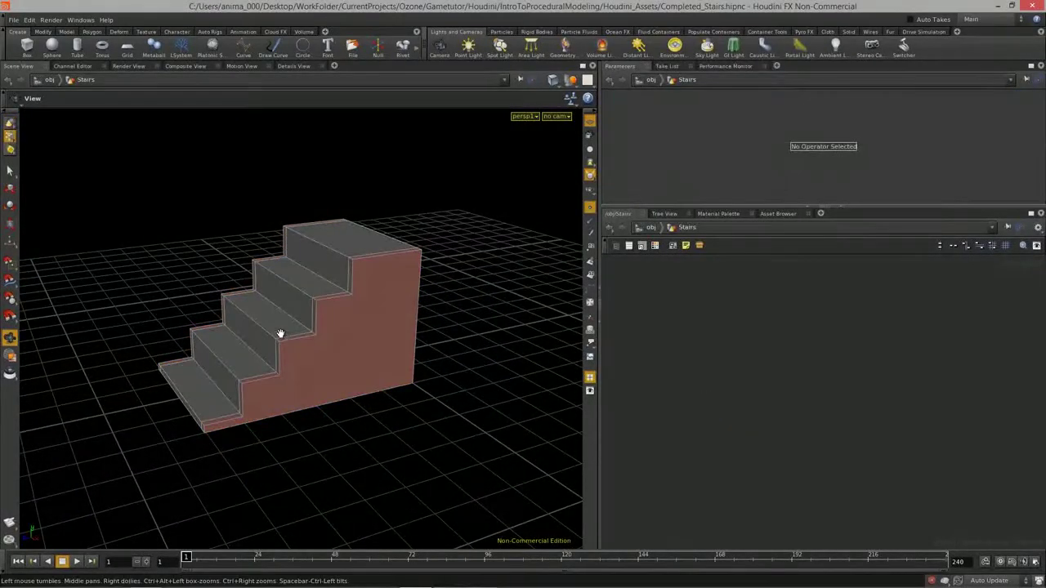
left_click_drag(280, 333, 299, 324)
left_click(652, 228)
left_click(708, 300)
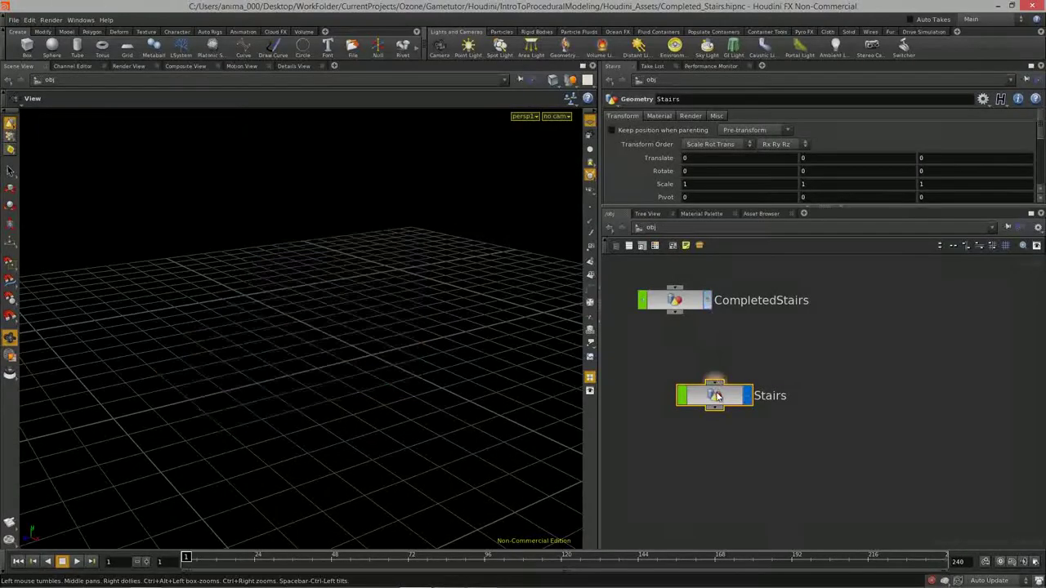
Step: Go inside the Stairs object and add a Line node to its network
double_click(715, 397)
key("Tab")
type("Line")
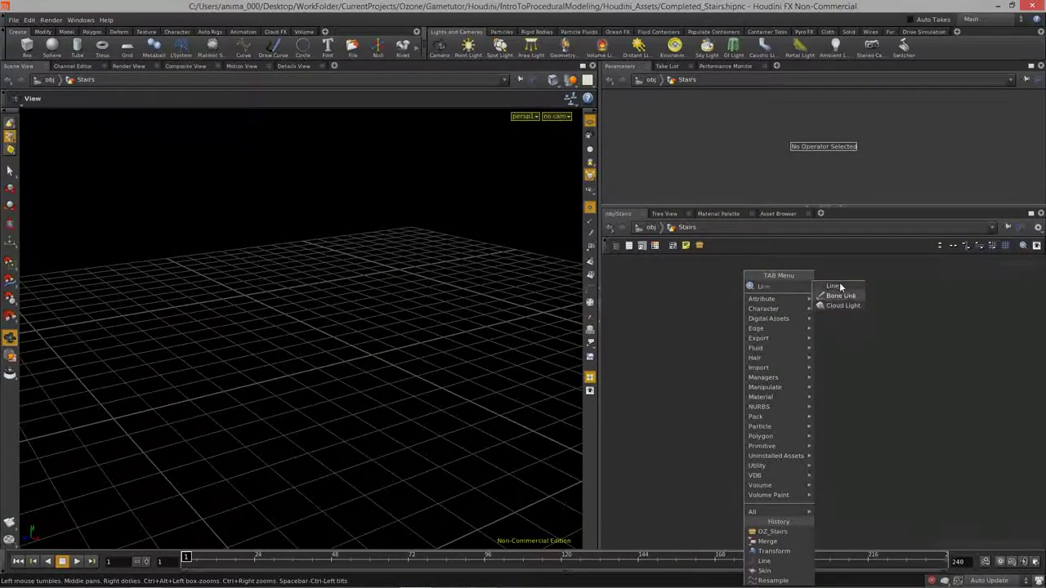
left_click(832, 286)
left_click(736, 353)
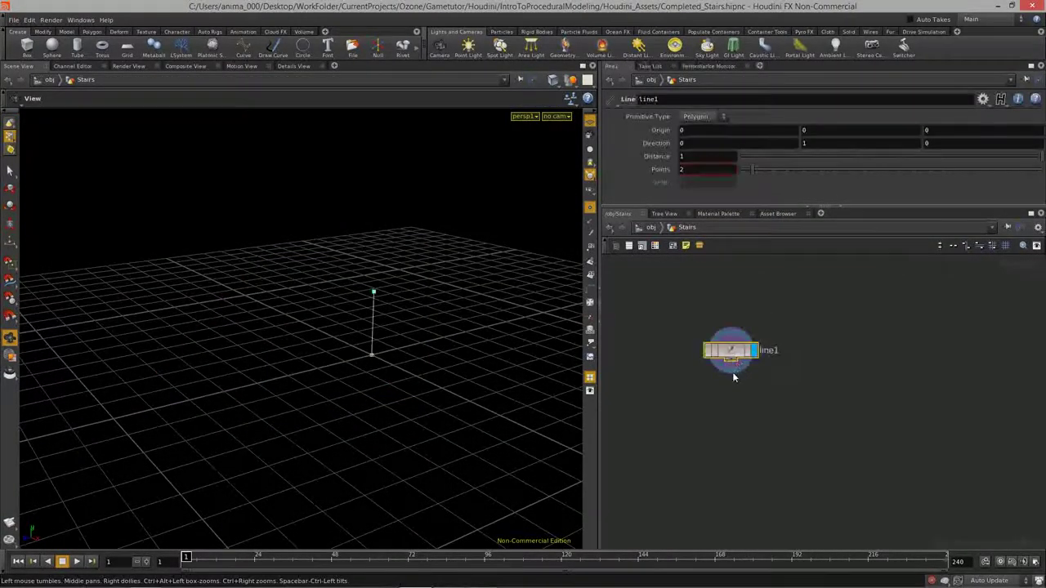
Step: Rename the line node as LengthLine
left_click(768, 351)
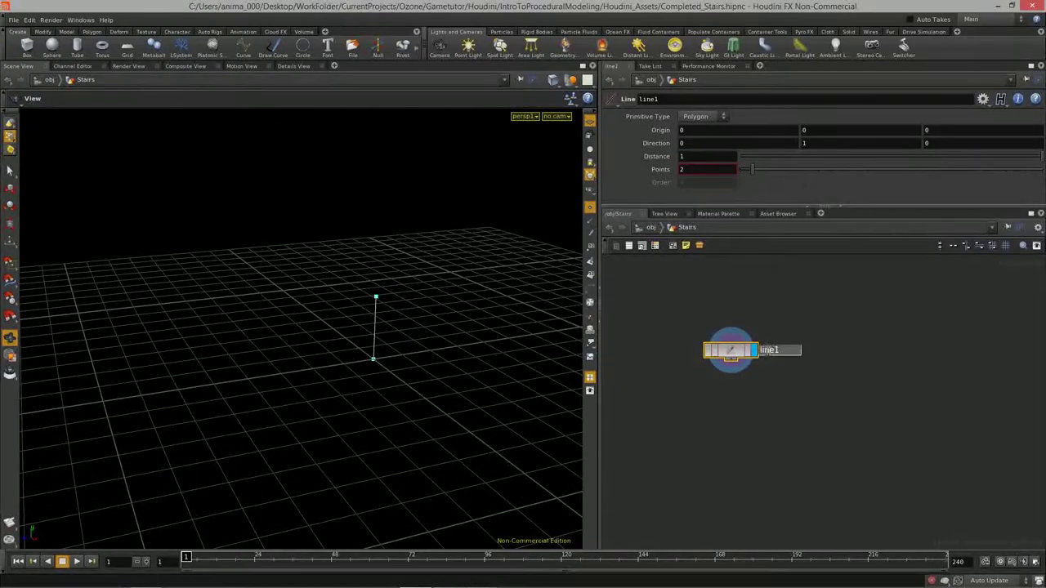
type("Length")
key("Return")
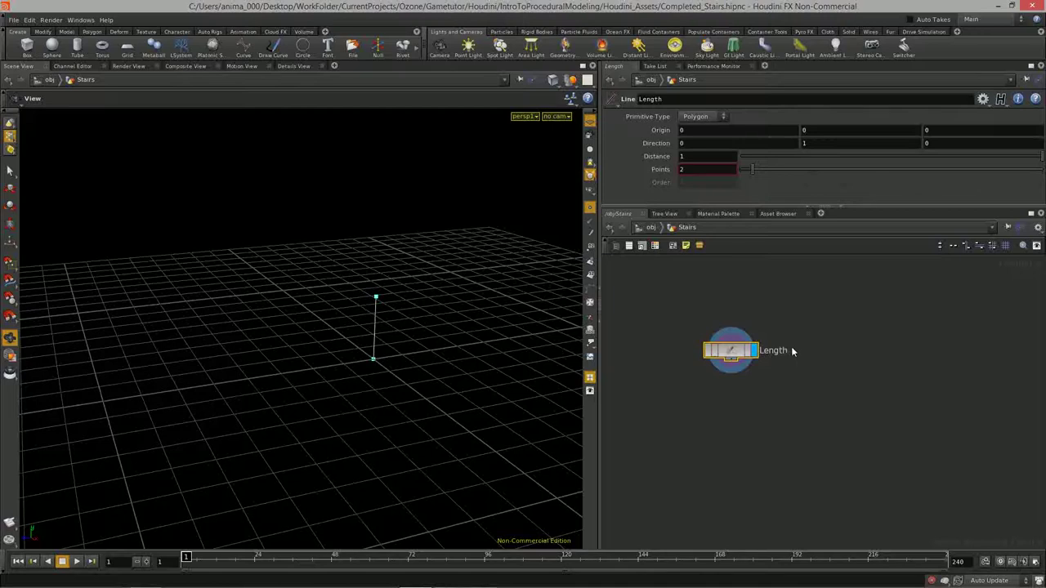
double_click(790, 349)
type("Line")
key("Return")
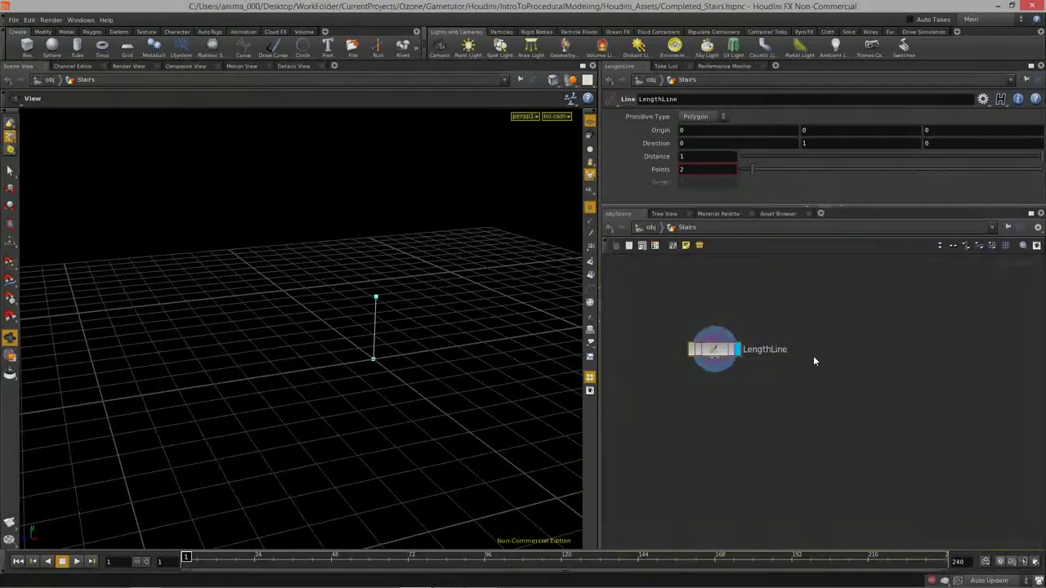
Step: Add a second Line node beside LengthLine and name it HeightLine
key("Tab")
type("line")
key("Return")
left_click(848, 349)
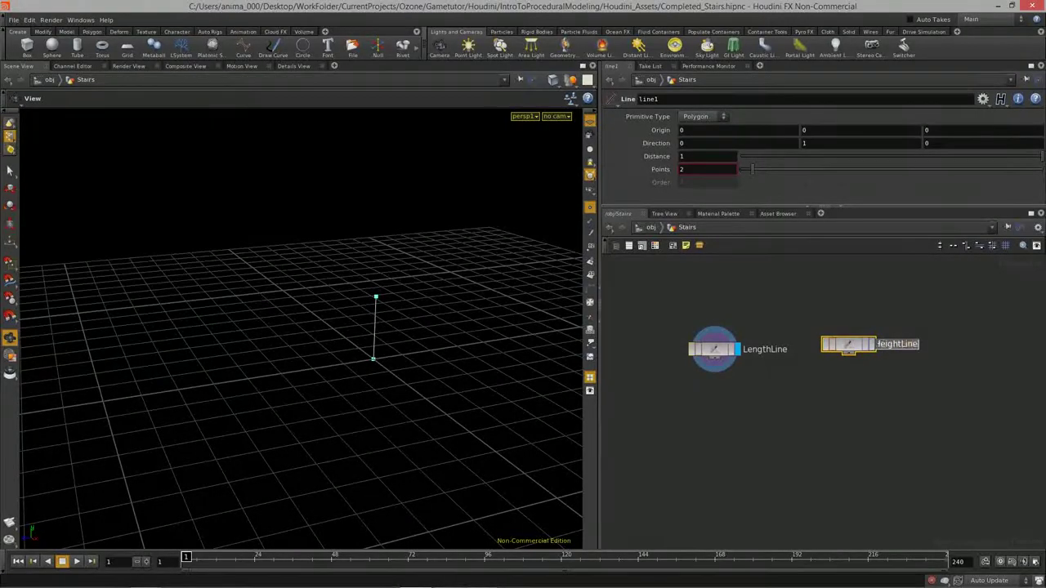
key("Return")
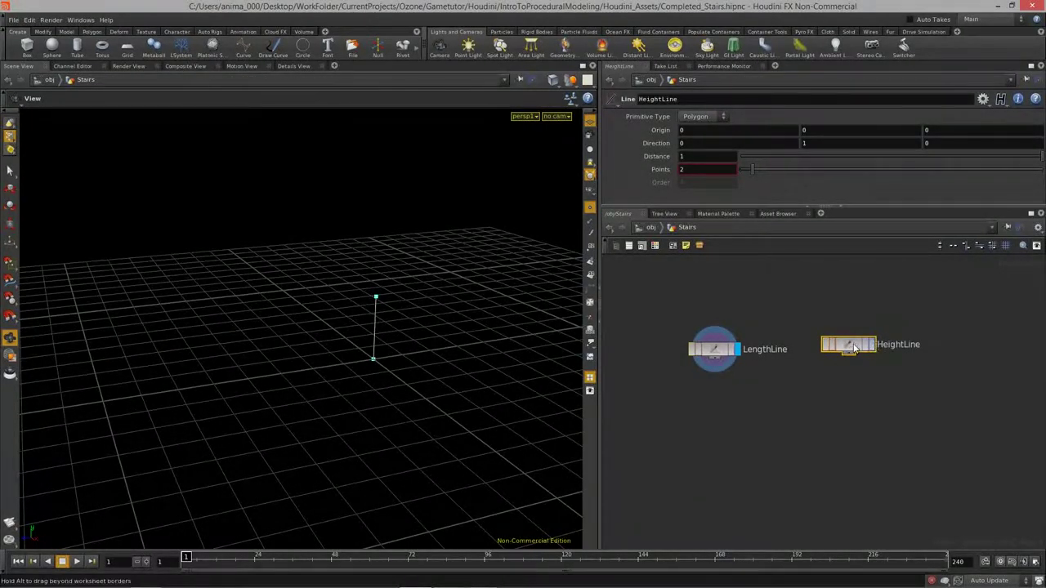
left_click_drag(852, 346, 863, 349)
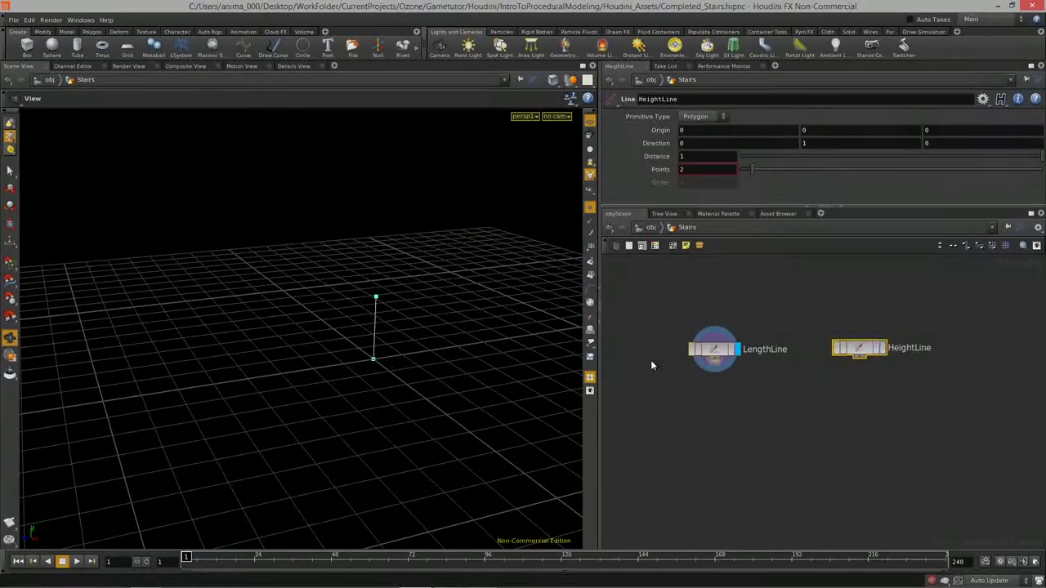
Step: Display the HeightLine node and set its distance to 2
left_click(882, 349)
left_click_drag(381, 343, 343, 325)
left_click(704, 155)
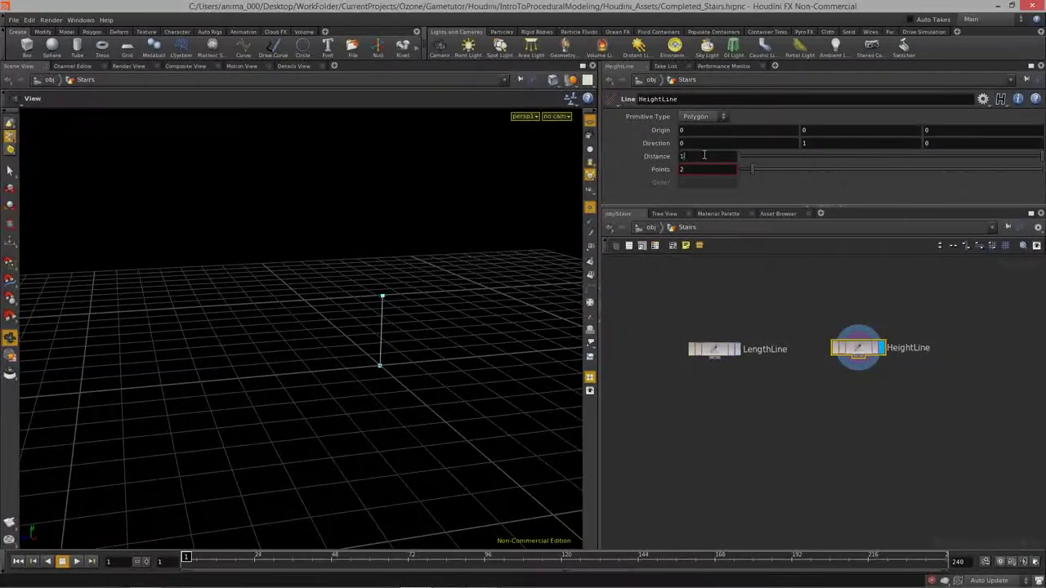
middle_click_drag(392, 362, 398, 374)
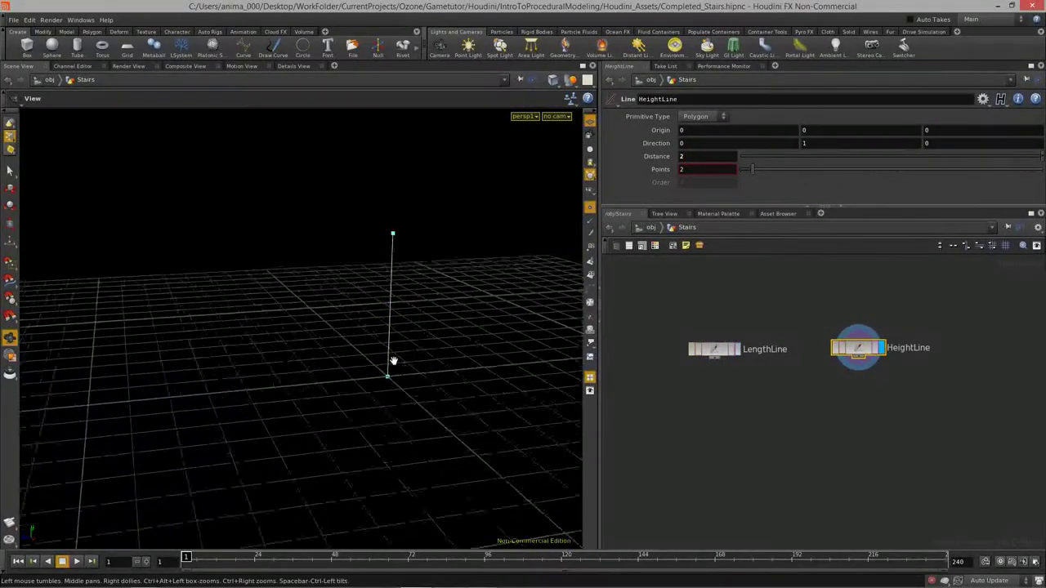
middle_click_drag(775, 384, 821, 368)
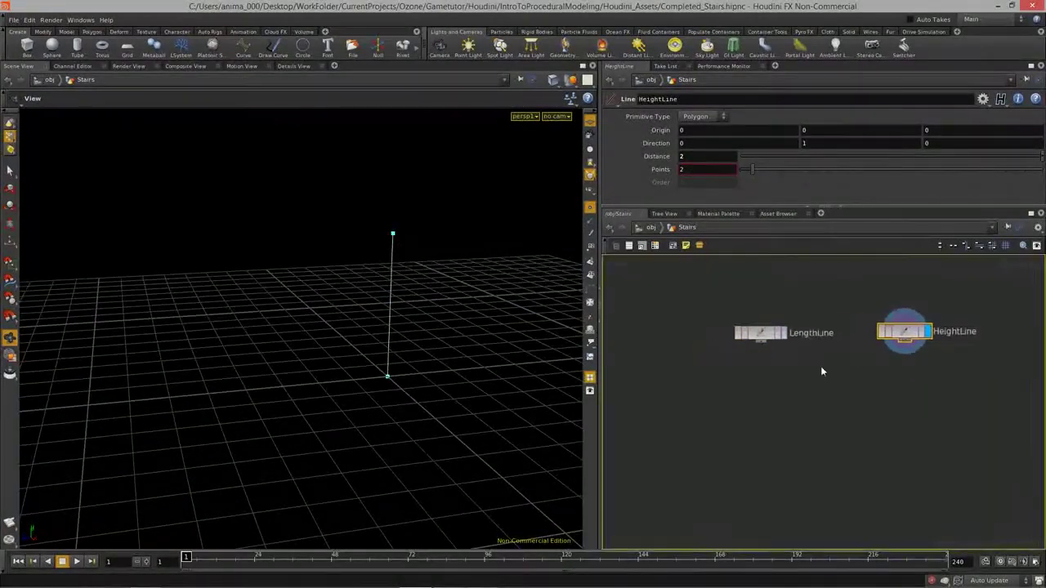
left_click(783, 333)
left_click_drag(367, 401, 318, 416, "alt")
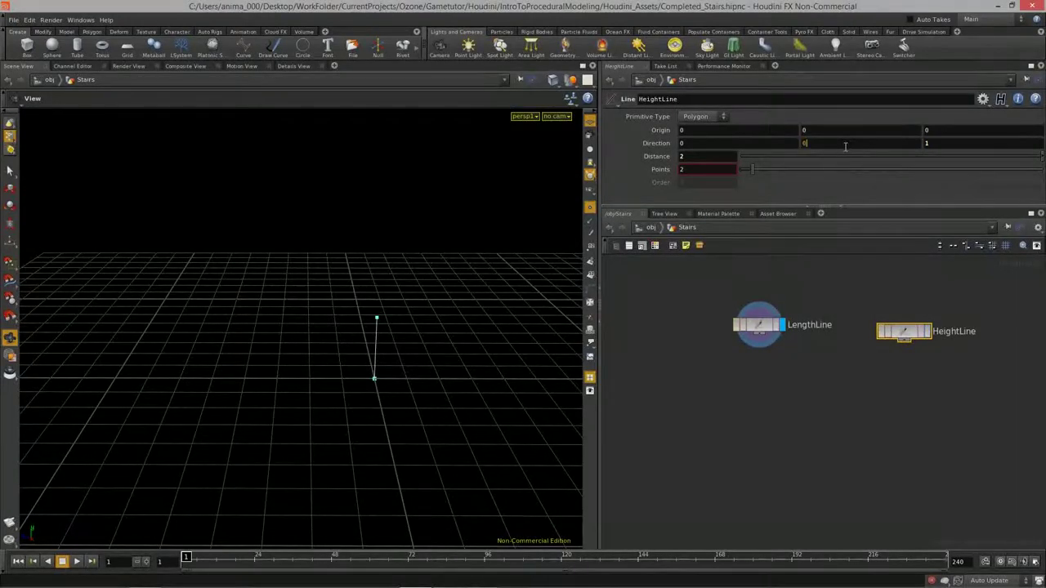
left_click_drag(765, 327, 760, 332)
left_click(753, 332)
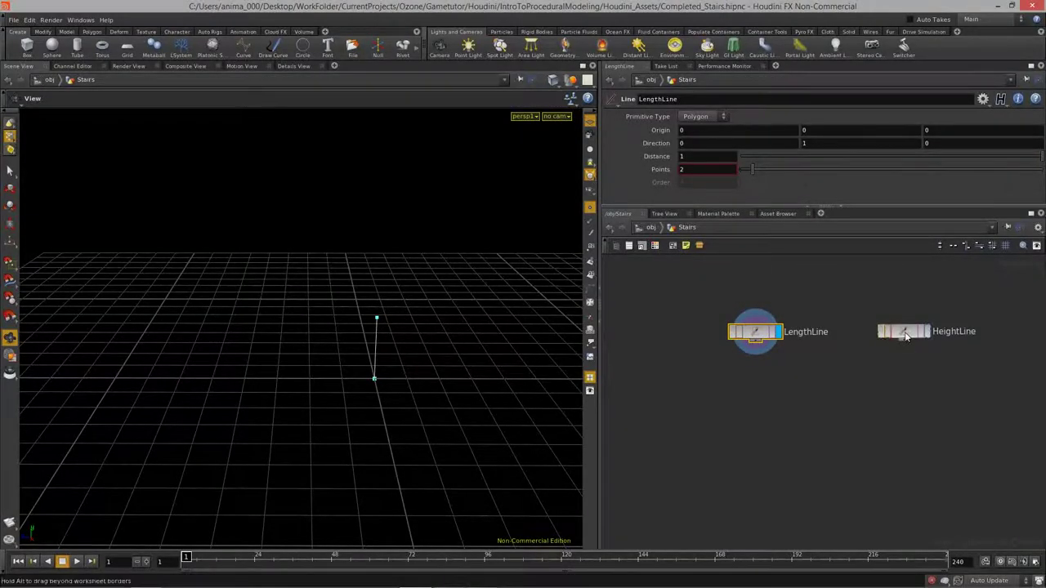
left_click(911, 333)
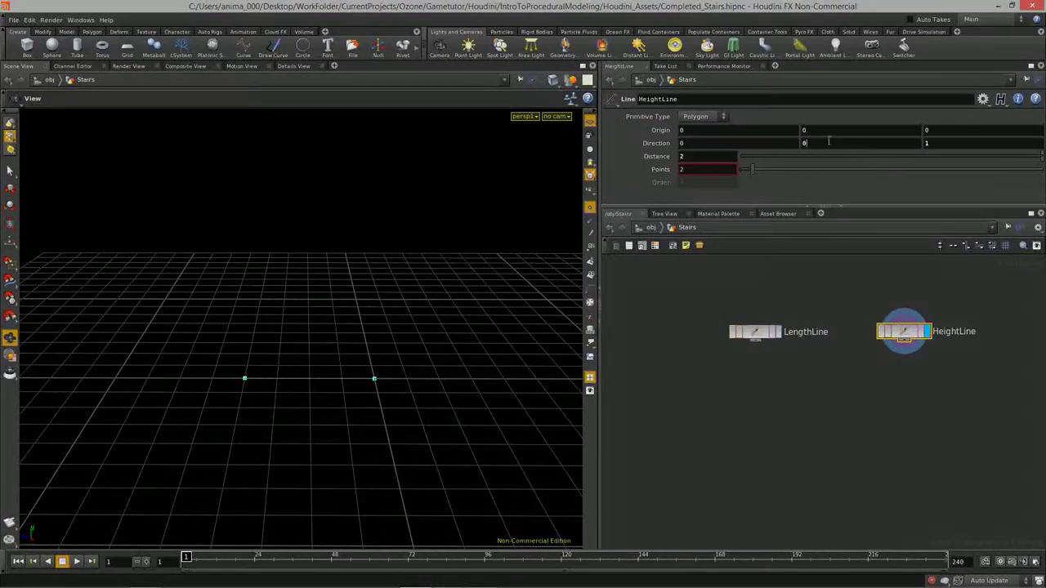
left_click(951, 144)
type("0")
key("Return")
Step: Point LengthLine along the Z axis with direction 0, 0, 1 and set its distance to 2
left_click(753, 332)
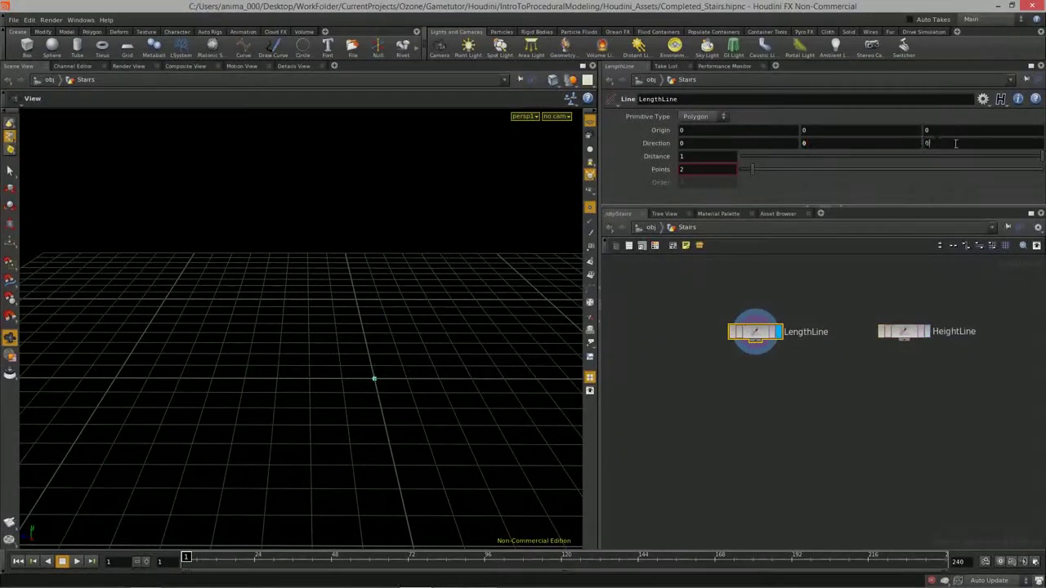
left_click_drag(381, 332, 392, 328)
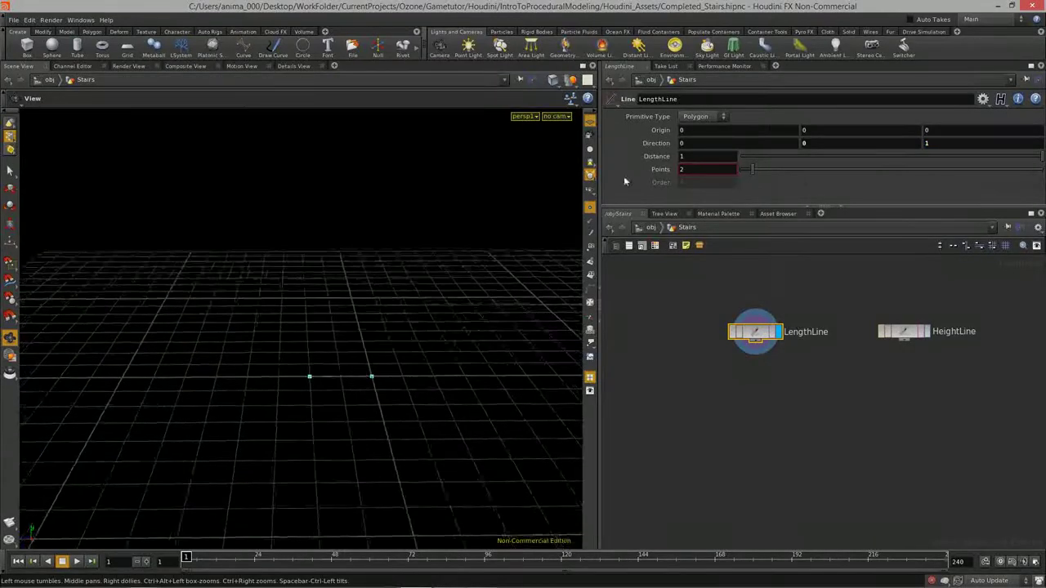
double_click(703, 159)
type("2")
key("Return")
Step: Display HeightLine and LengthLine in turn and check each line's orientation in the viewport
left_click_drag(434, 320, 362, 317)
left_click_drag(171, 381, 365, 271)
left_click_drag(319, 334, 322, 299)
left_click_drag(283, 367, 307, 363)
left_click(927, 331)
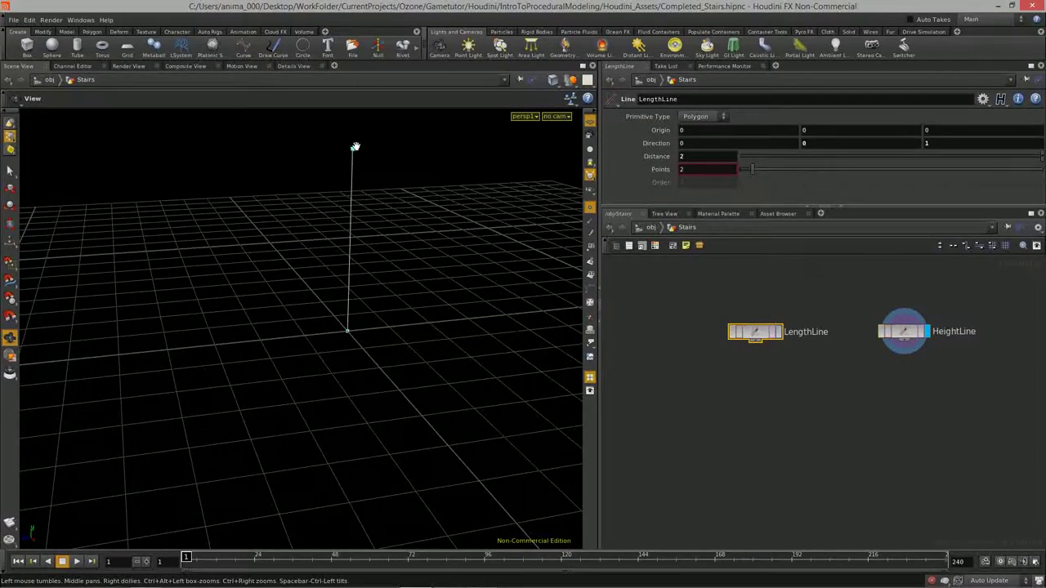
left_click(779, 335)
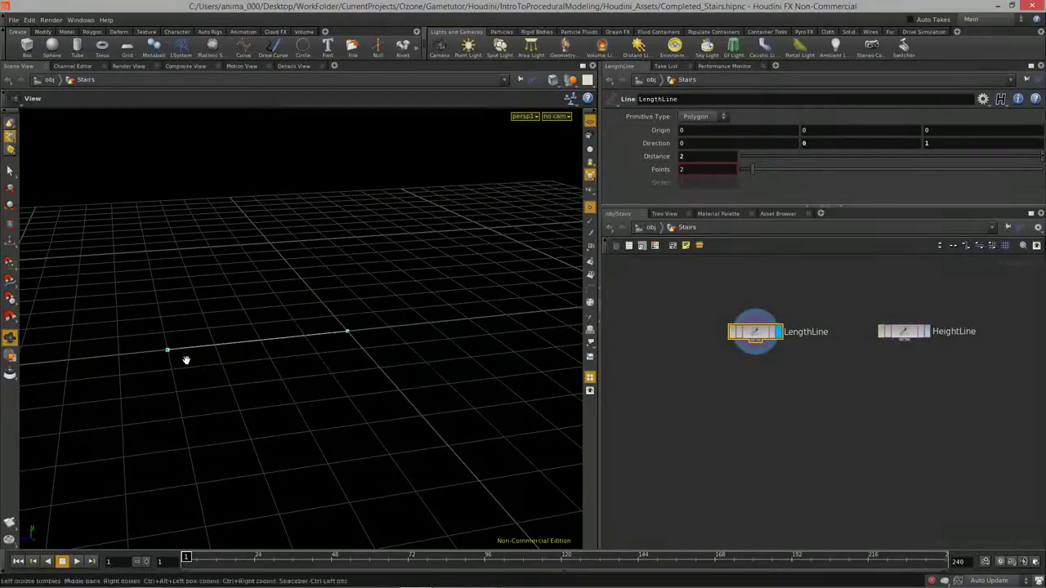
Step: Add a Merge node, wire LengthLine and HeightLine into it, and display the merged lines
key("Tab")
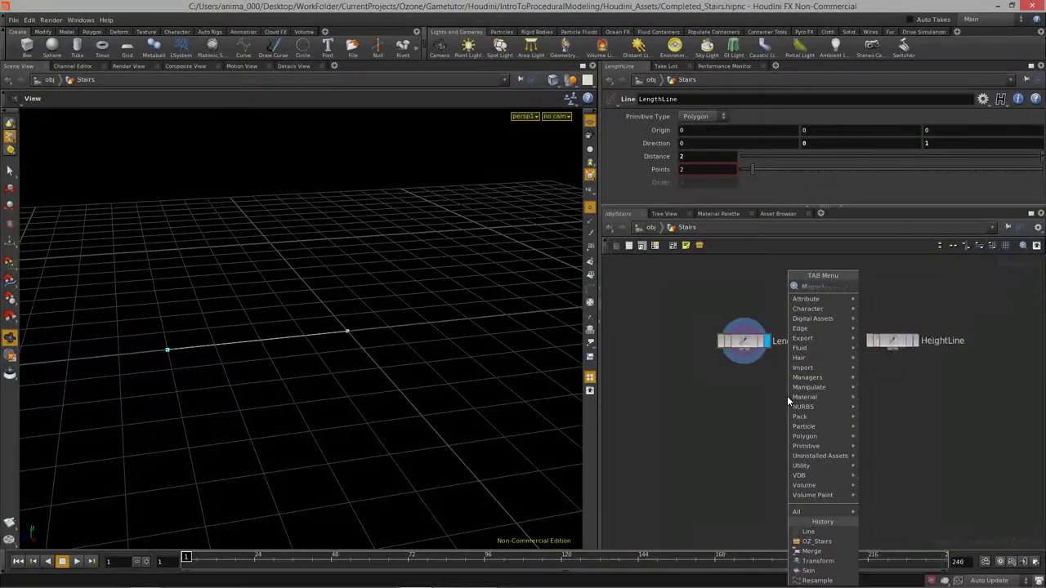
key("Escape")
left_click(808, 406)
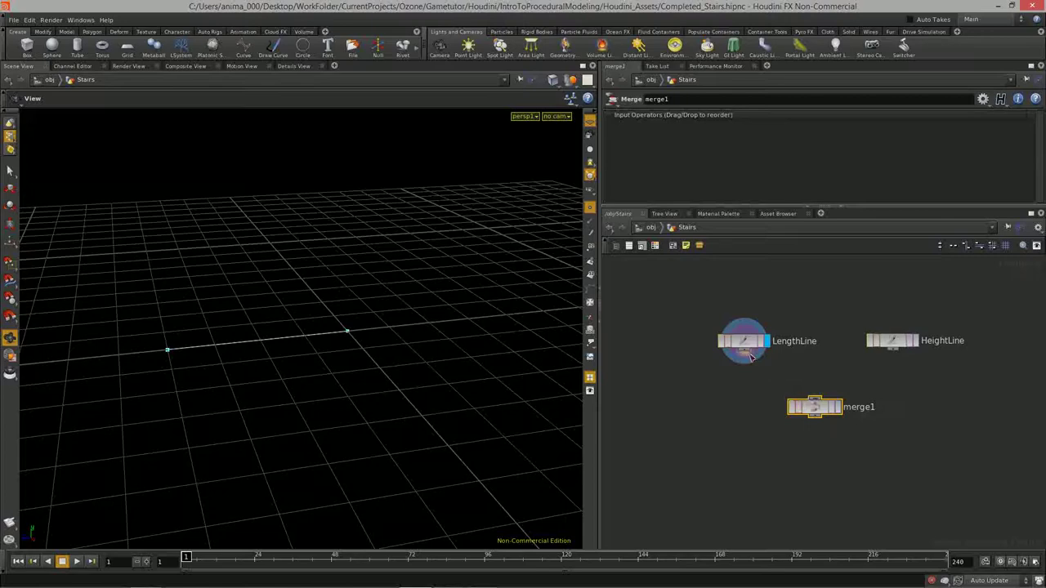
left_click_drag(891, 350, 827, 421)
left_click(837, 407)
left_click_drag(380, 323, 326, 335)
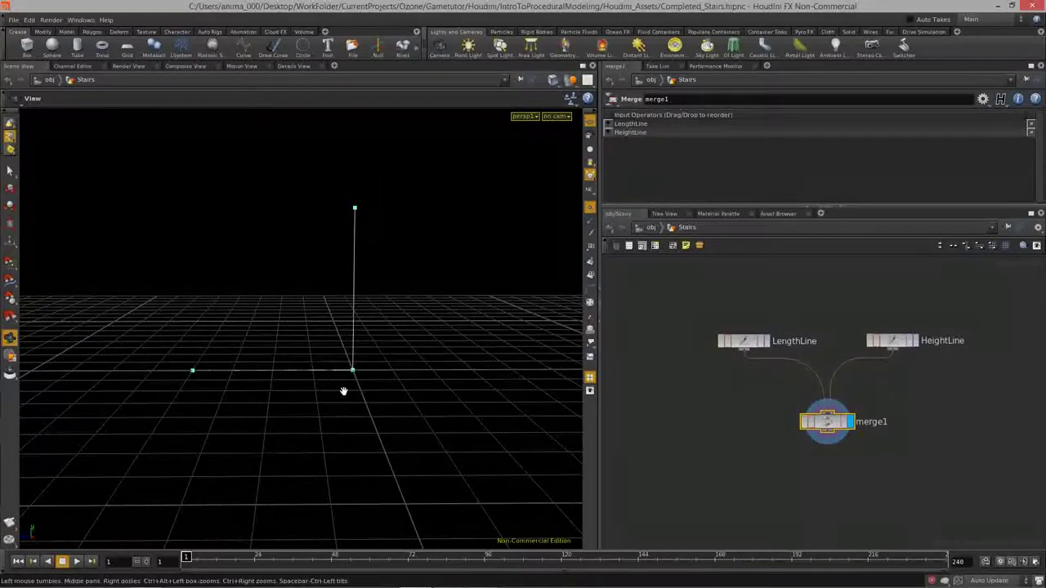
left_click_drag(345, 390, 345, 349)
Step: Show point numbers in the viewport and examine the corner where the two merged lines meet
left_click(590, 245)
middle_click_drag(334, 411, 299, 354)
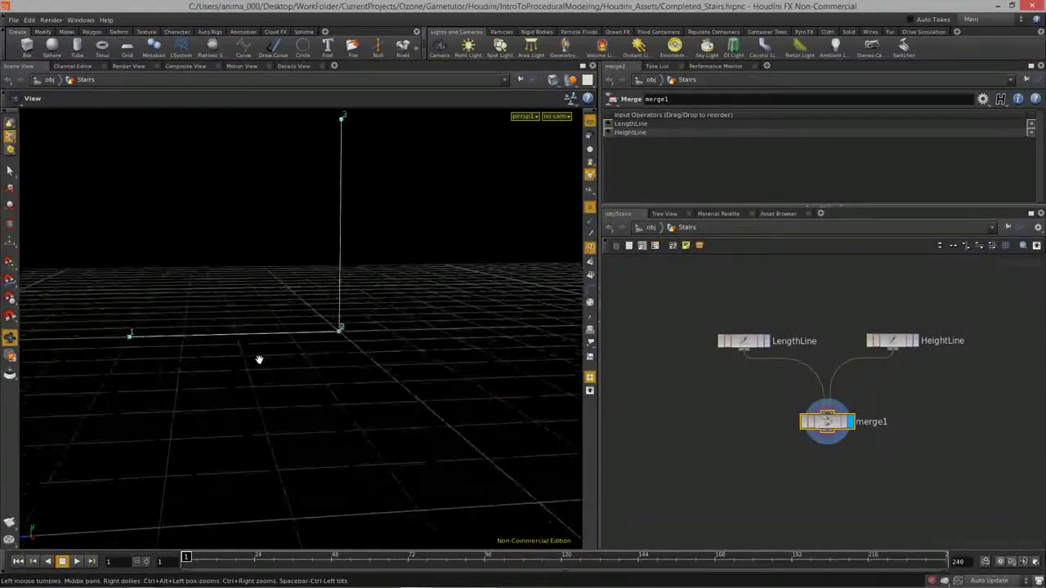
right_click_drag(299, 355, 496, 392)
middle_click_drag(305, 346, 354, 354)
left_click_drag(353, 353, 187, 359)
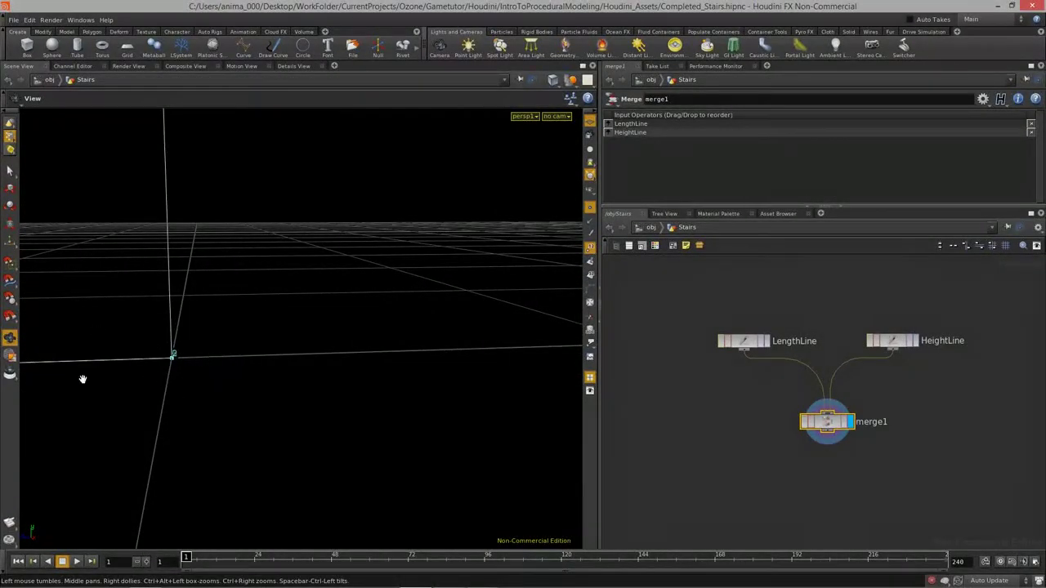
left_click_drag(175, 370, 433, 388)
Step: Add a Join node after merge1, display it, and inspect the point numbering at the shared corner
key("Tab")
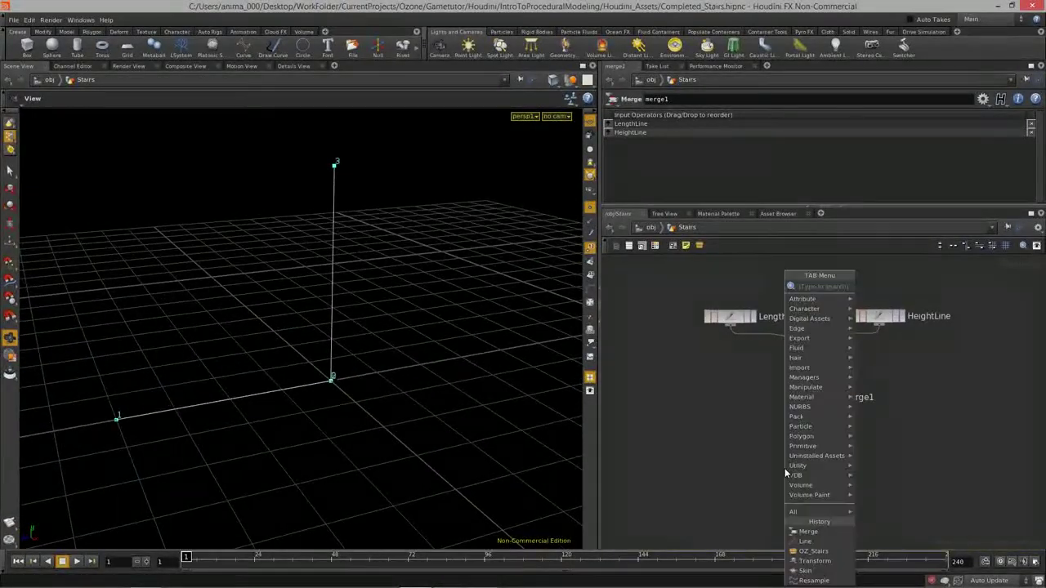
type("join")
key("Return")
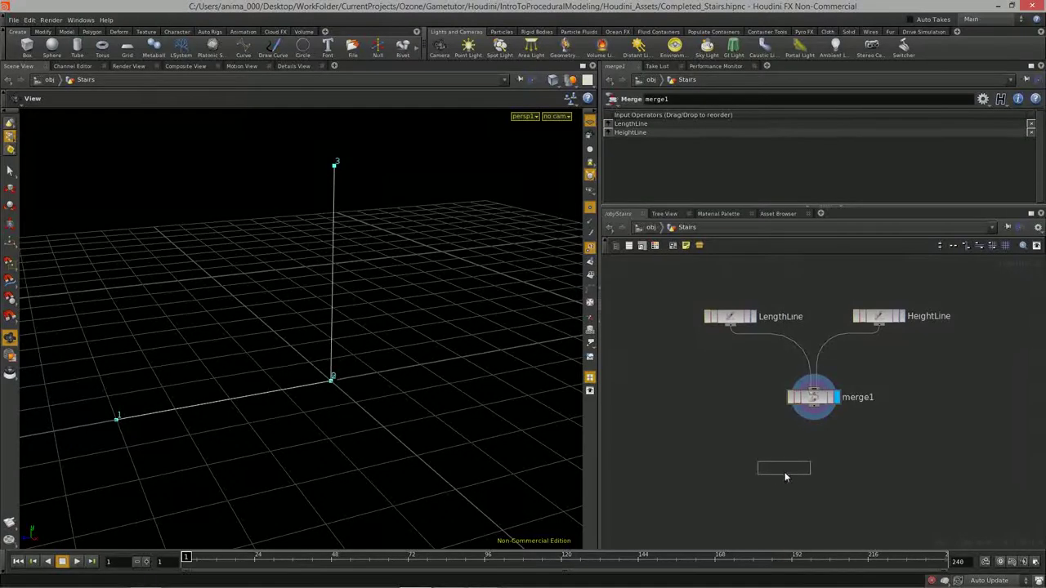
left_click(817, 446)
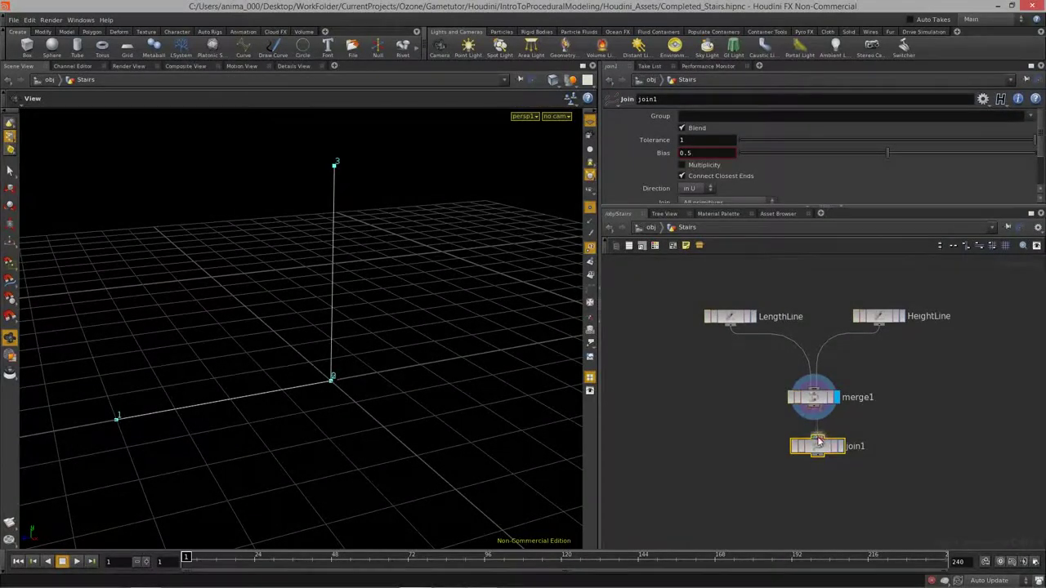
left_click_drag(306, 397, 347, 466)
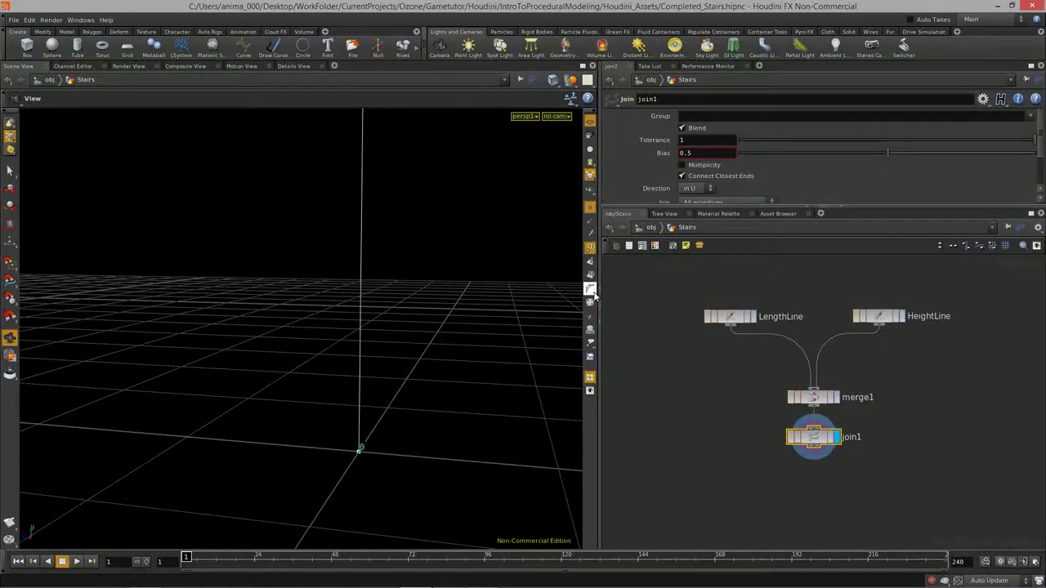
left_click_drag(409, 352, 217, 381)
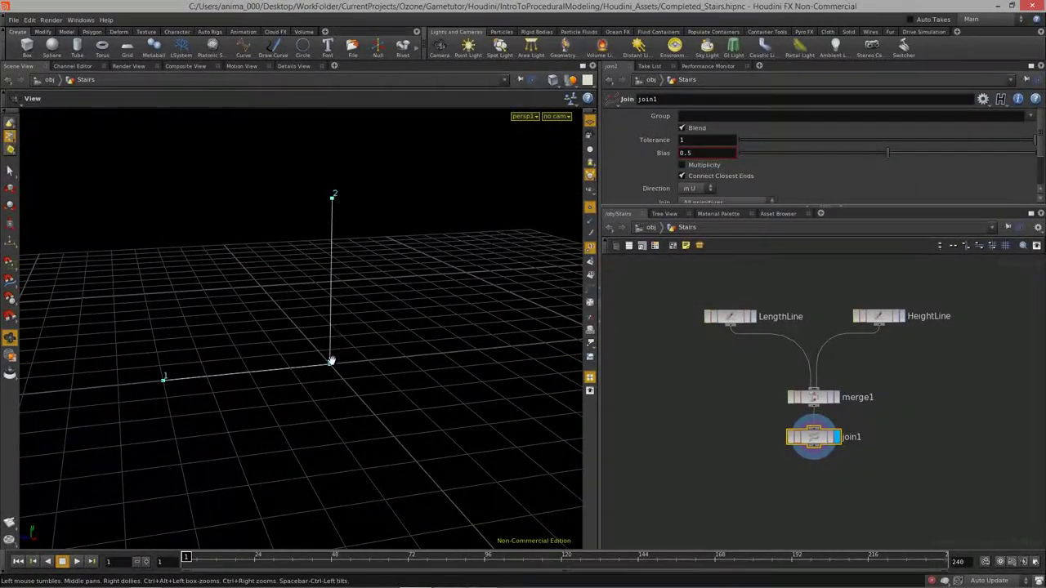
Step: Add a Delete node below join1, connect it to join1's output and display it
middle_click_drag(813, 455, 806, 429)
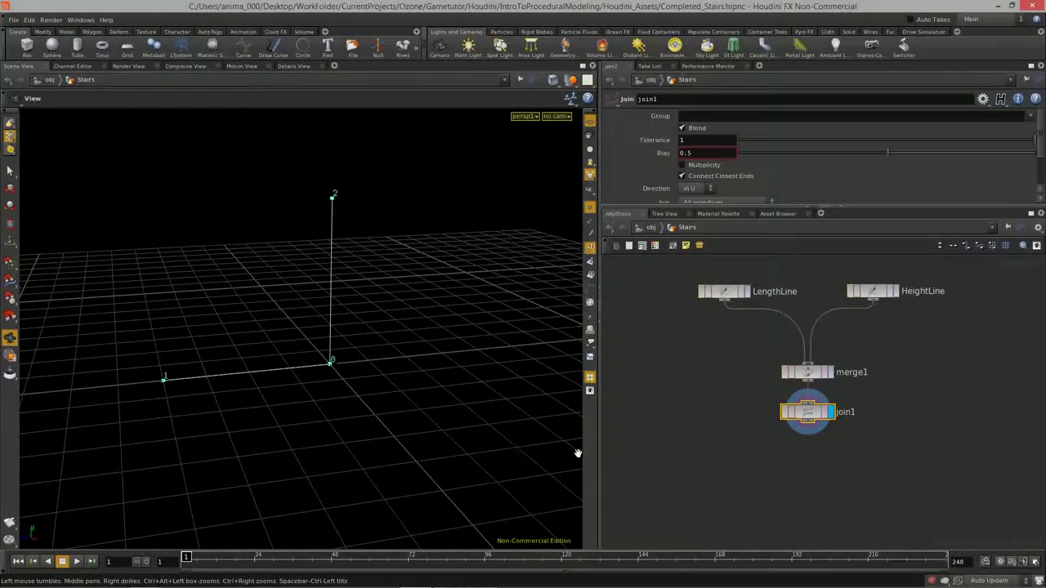
middle_click_drag(782, 471, 779, 460)
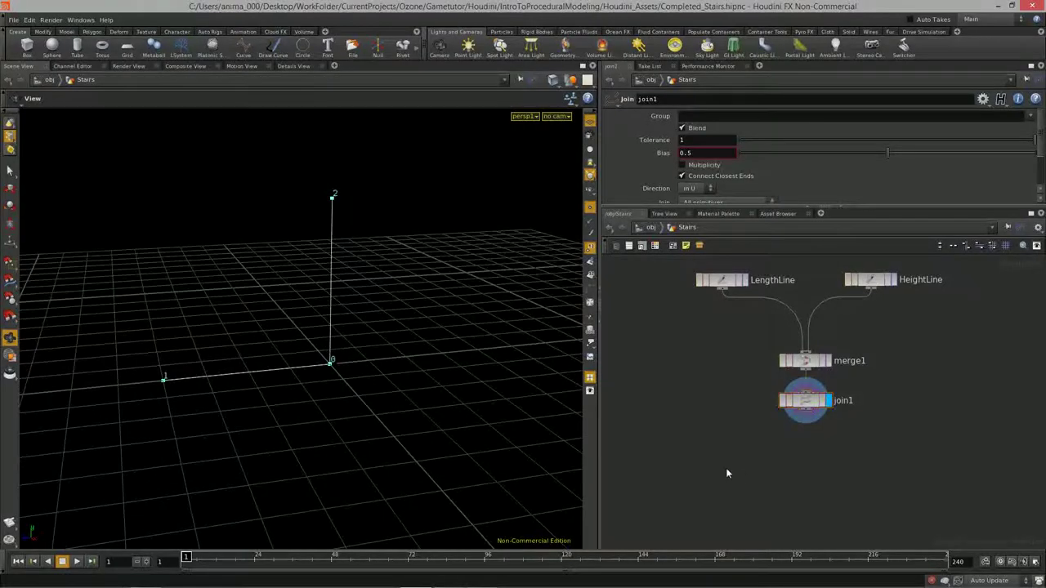
key("Tab")
type("del")
key("Return")
left_click(726, 454)
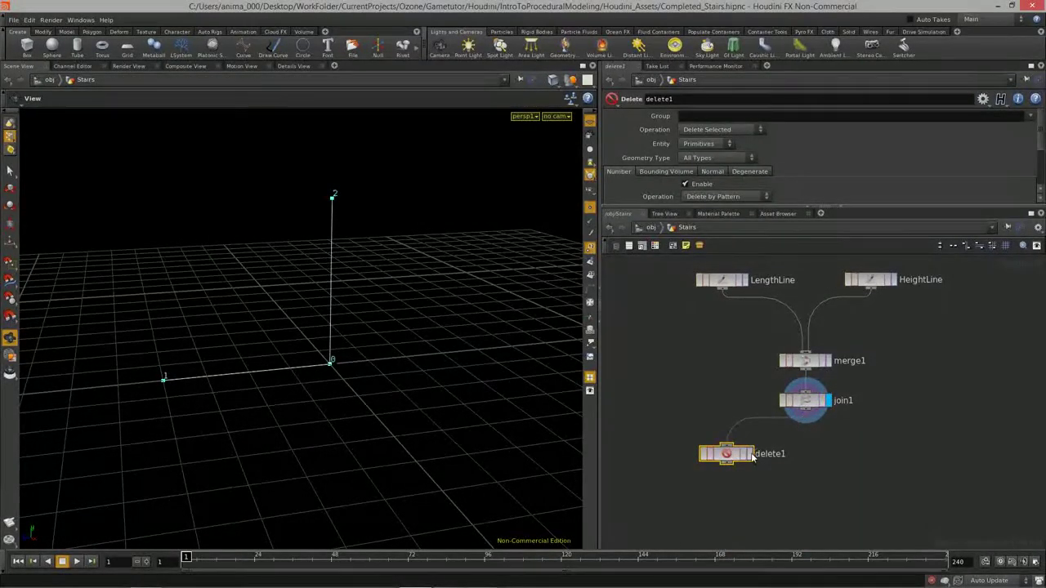
left_click_drag(799, 413, 726, 448)
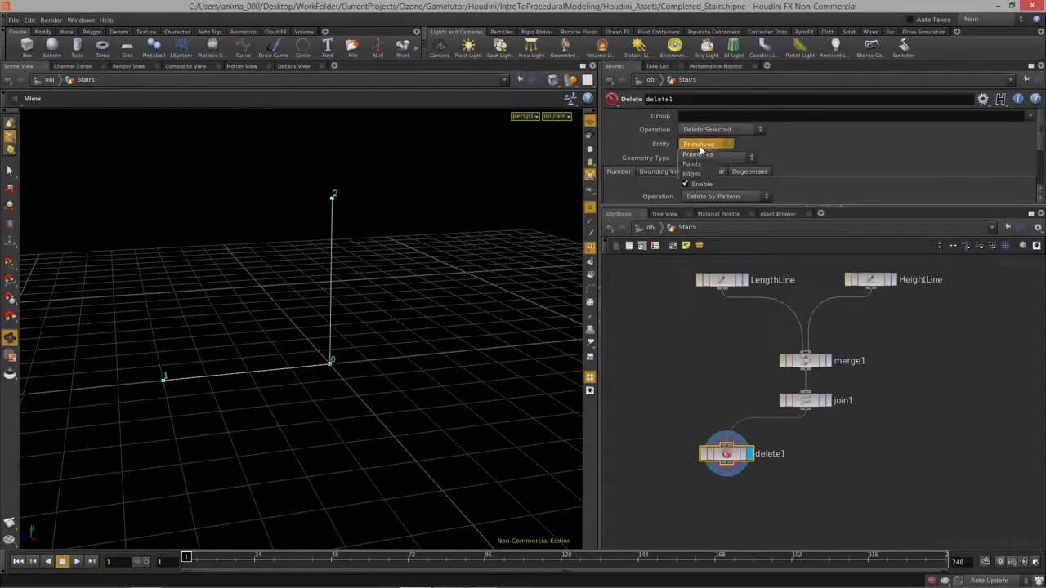
Step: Set the Delete node's entity to Points and its pattern to 0 to remove the corner point
left_click(694, 163)
scroll(813, 140, "down", 3)
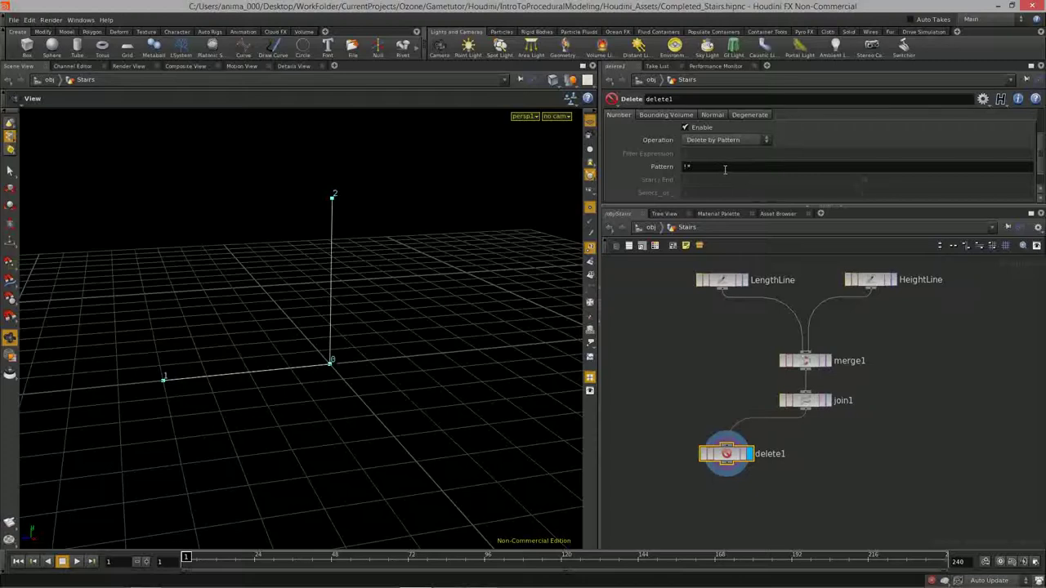
type("0")
key("Return")
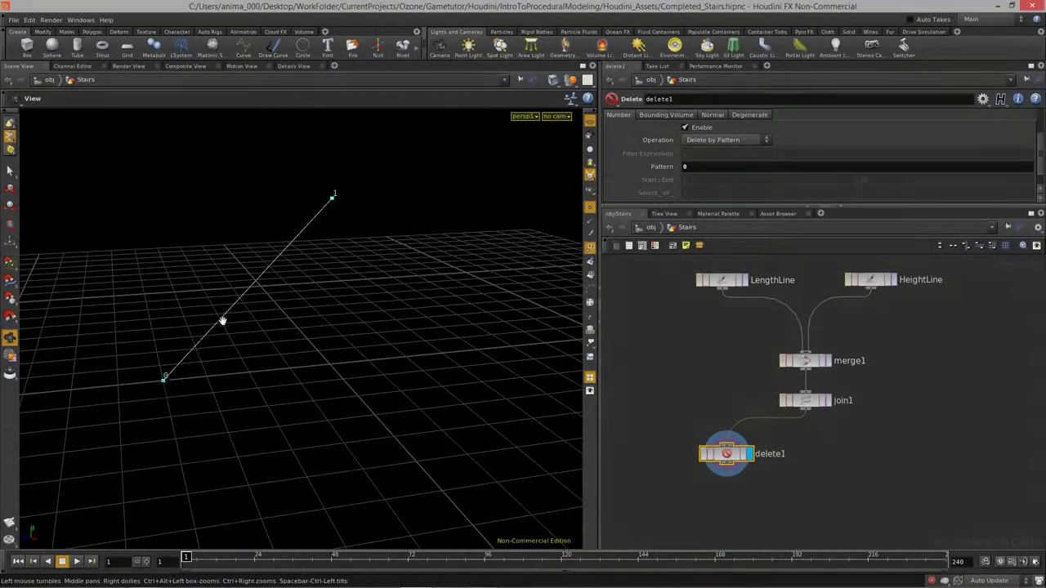
Step: Try a different distance on LengthLine to test the diagonal, and undo the change
left_click(730, 282)
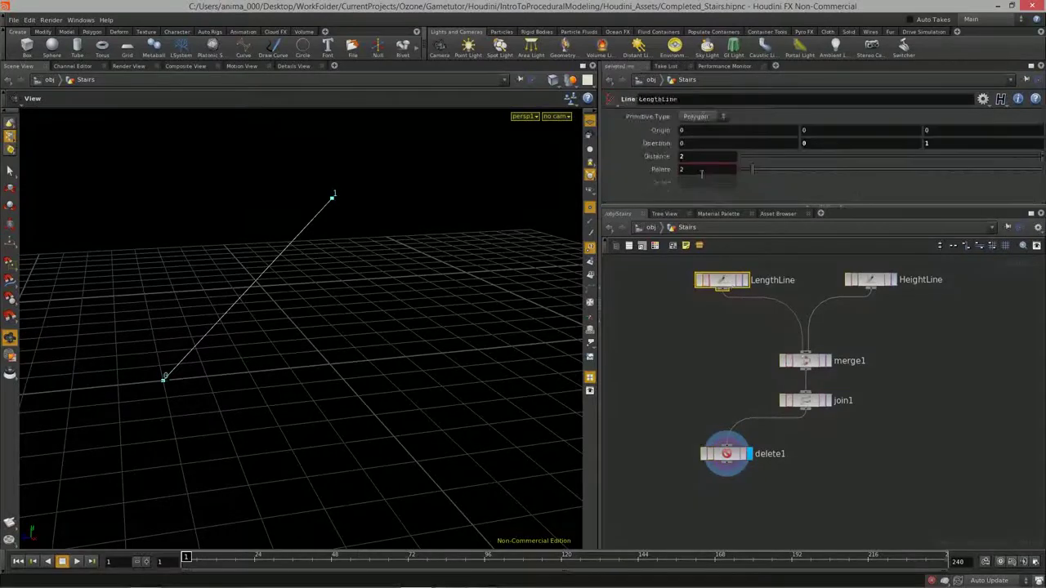
middle_click_drag(696, 157, 730, 149)
key("ctrl+z")
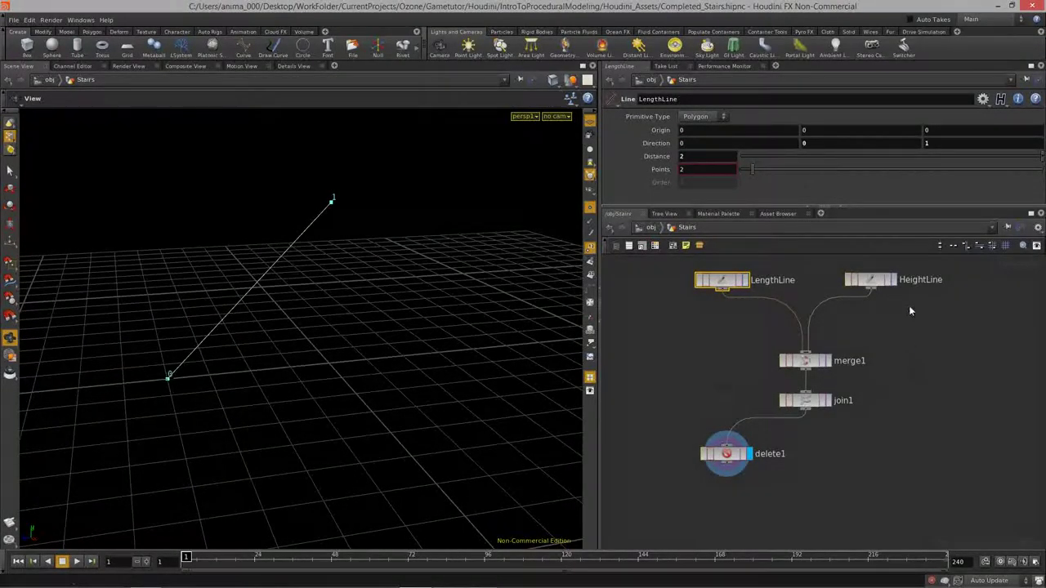
Step: Display HeightLine, switch the display back to delete1, and examine the diagonal line between its two end points
left_click(894, 280)
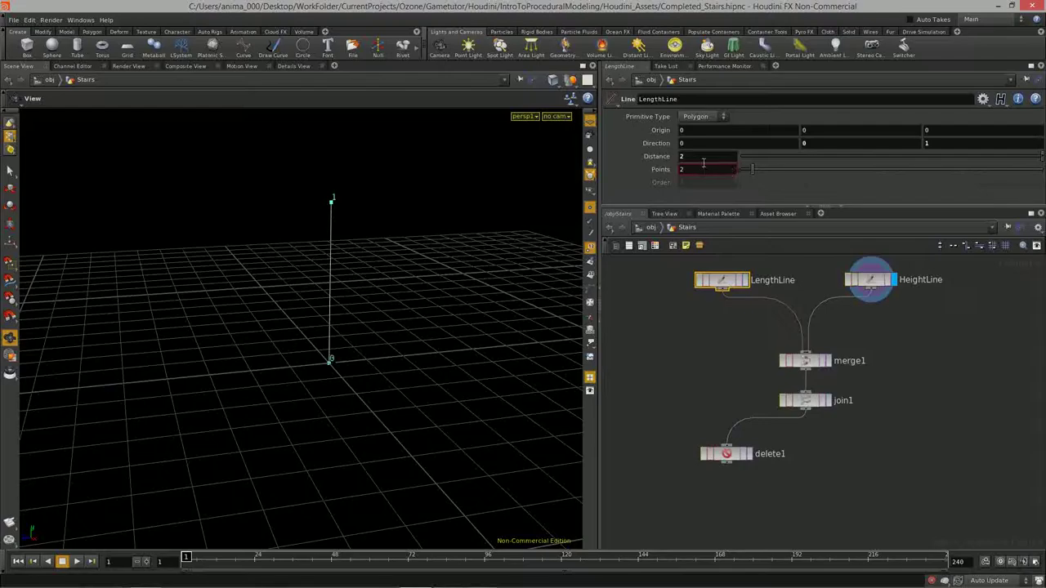
left_click(748, 454)
left_click_drag(373, 310, 322, 359)
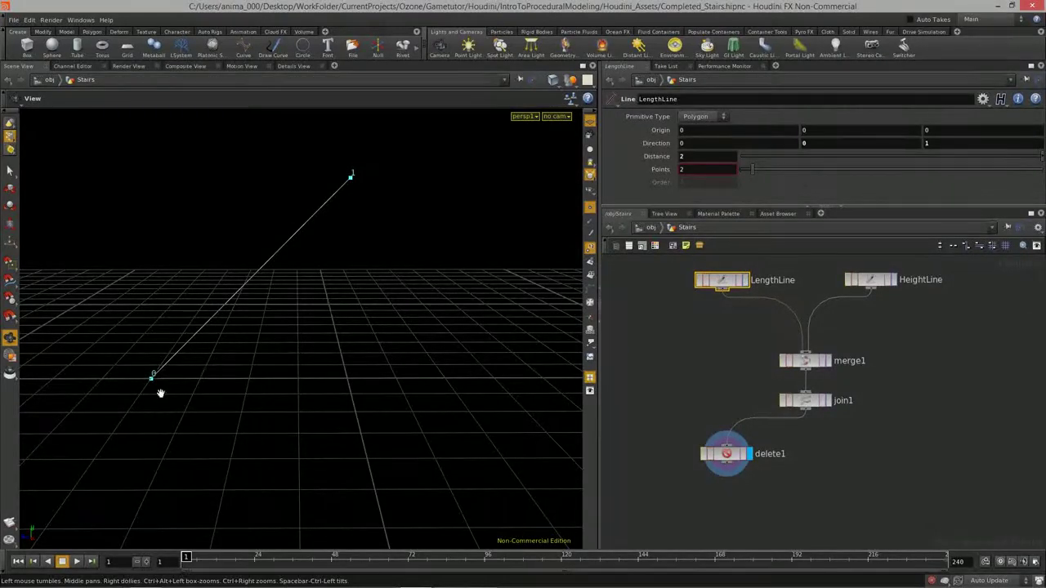
left_click_drag(342, 322, 281, 357)
right_click(207, 382)
left_click(327, 218)
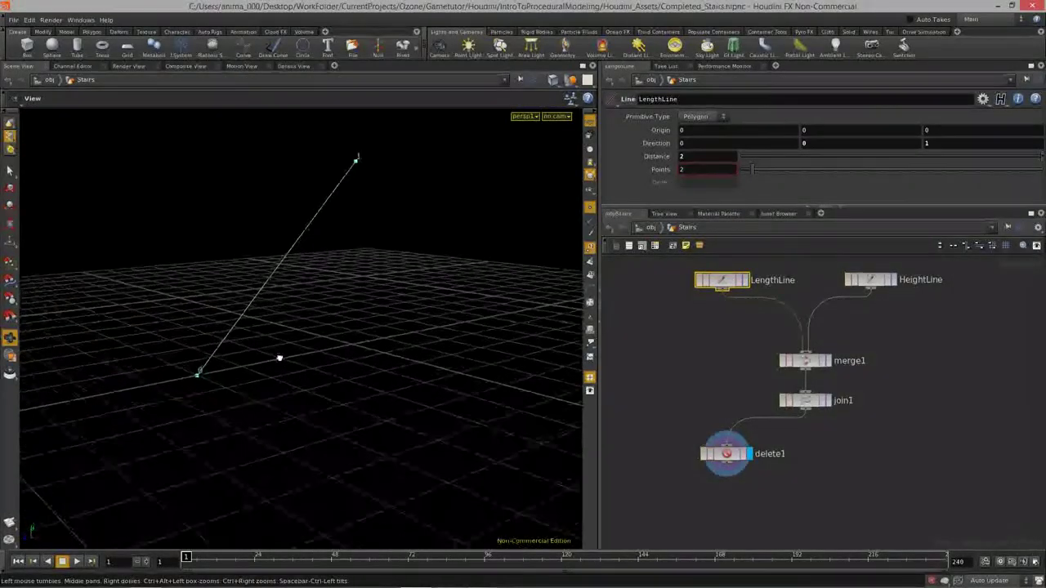
Step: Add a Resample node, connect it below delete1 and display the resampled diagonal line
middle_click_drag(747, 502, 751, 463)
key("Tab")
type("Res")
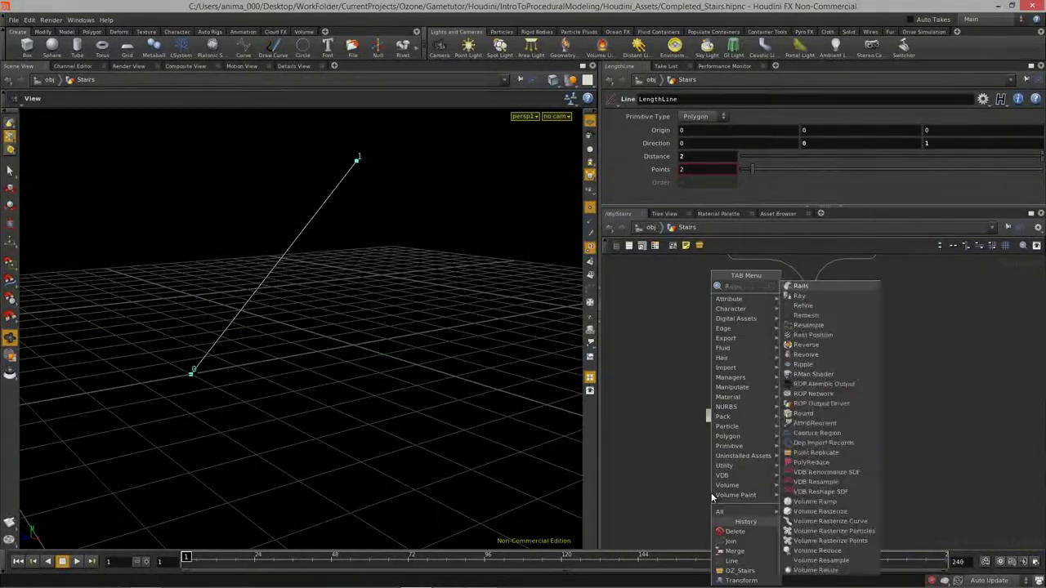
left_click(809, 287)
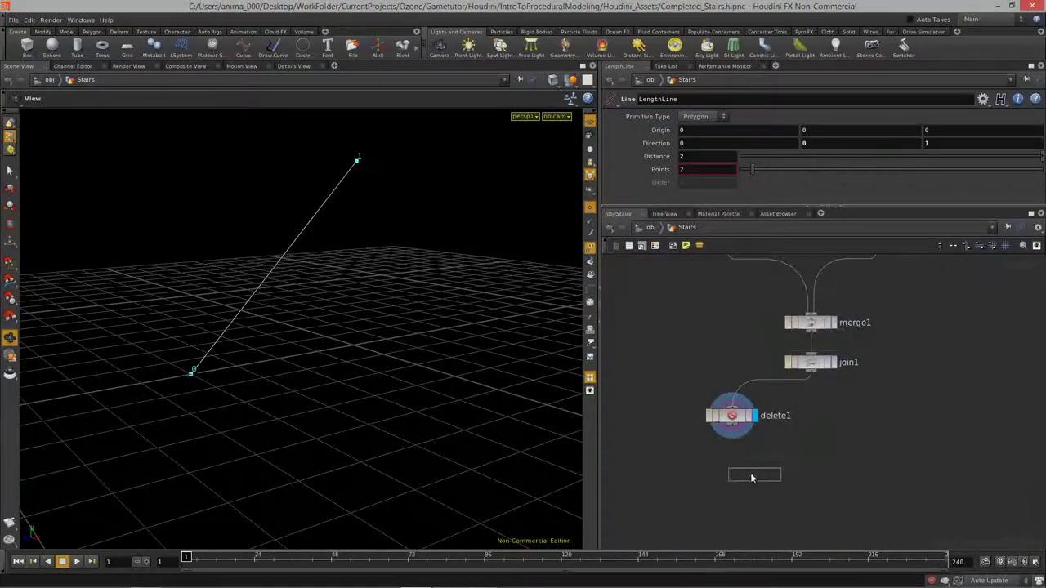
left_click(752, 472)
left_click(758, 467)
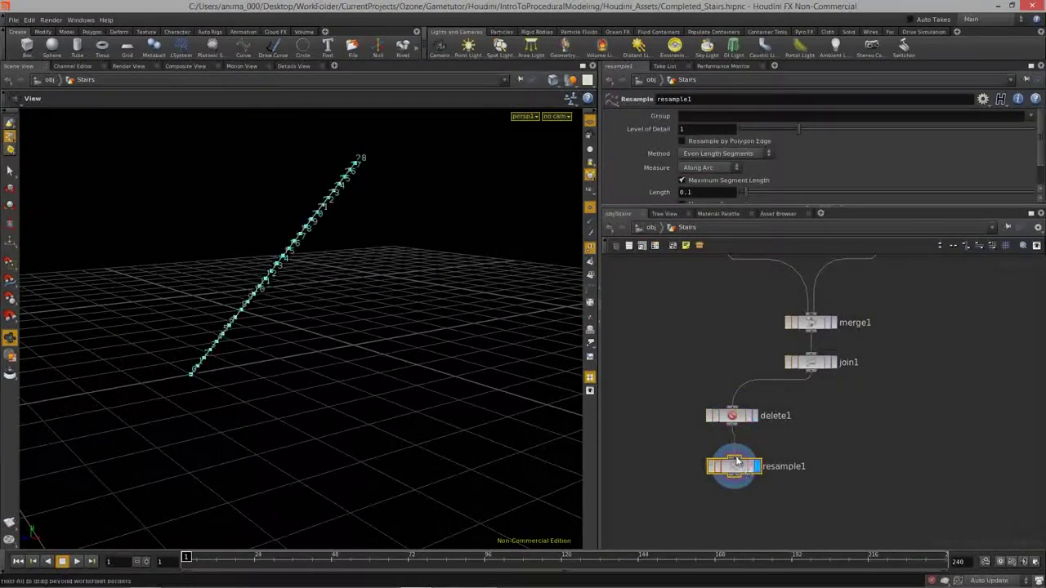
left_click_drag(738, 463, 736, 451)
Step: Turn off Maximum Segment Length on the Resample node, enable Maximum Segments and set Segments to 5
left_click(730, 181)
scroll(769, 180, "down", 1)
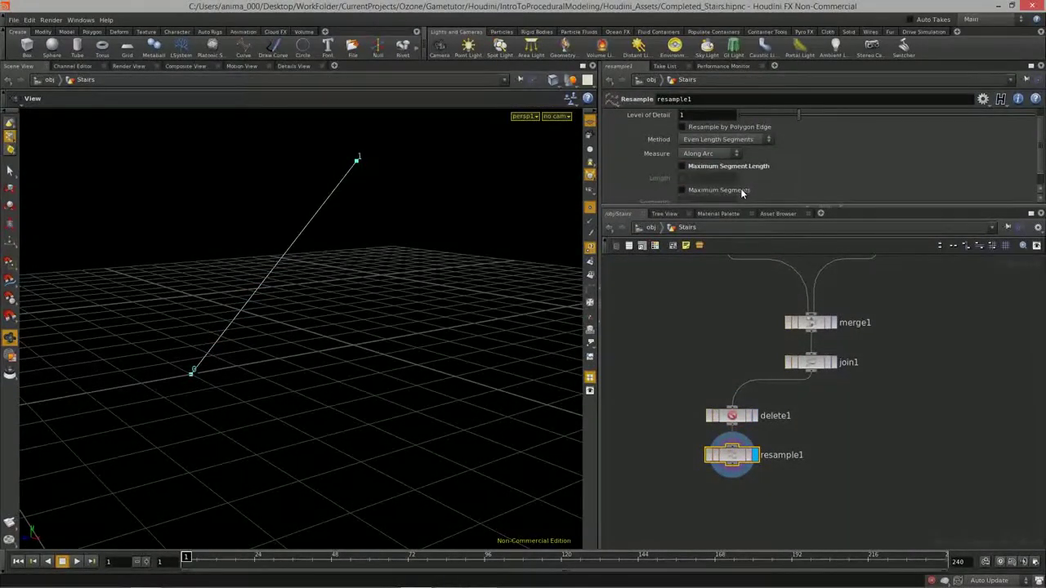
left_click(742, 190)
scroll(803, 154, "down", 1)
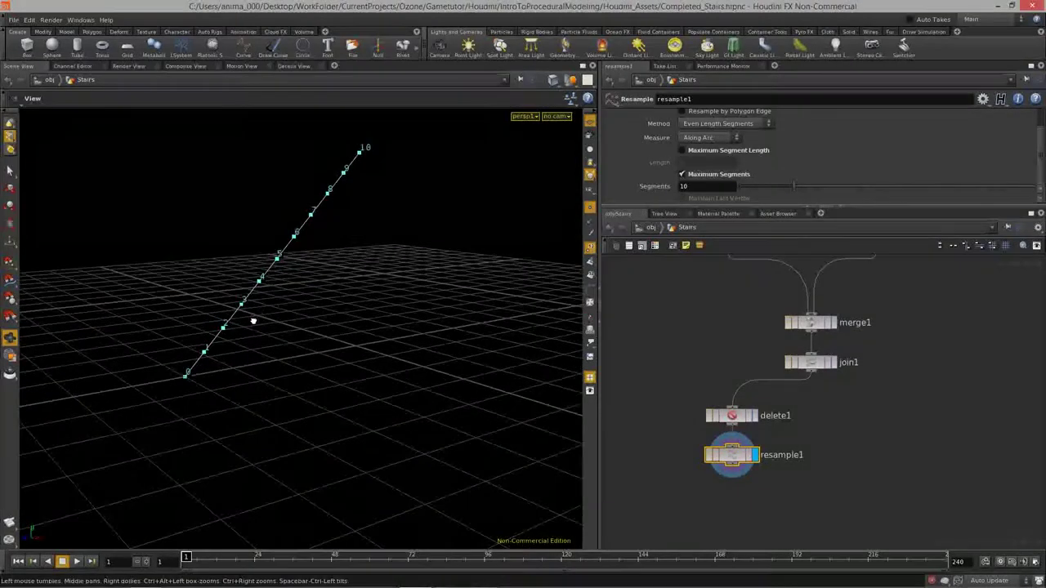
left_click_drag(786, 187, 763, 186)
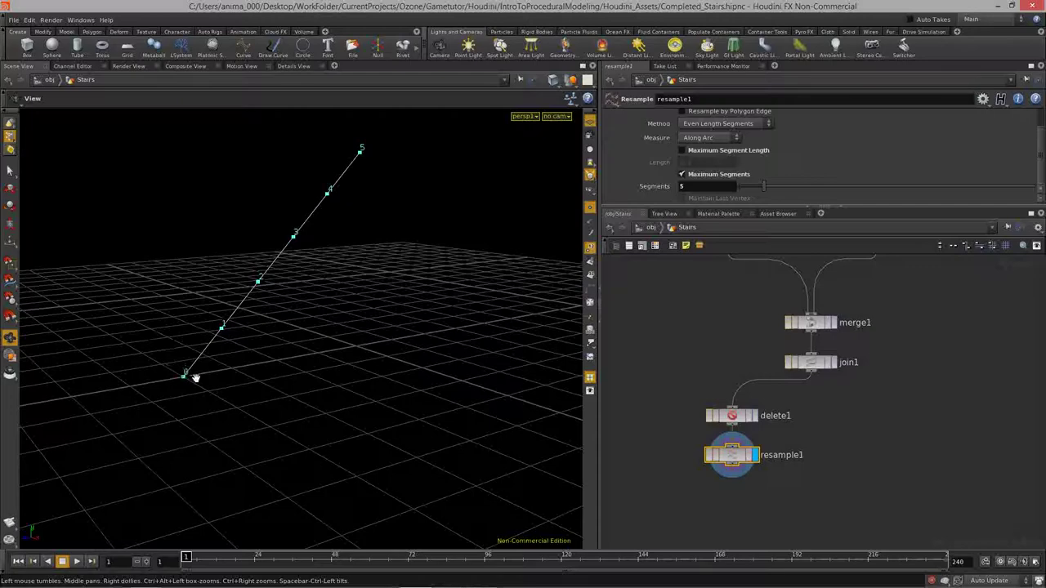
Step: Examine the evenly spaced points along the resampled diagonal, including its lowest segment
left_click_drag(318, 267, 367, 289)
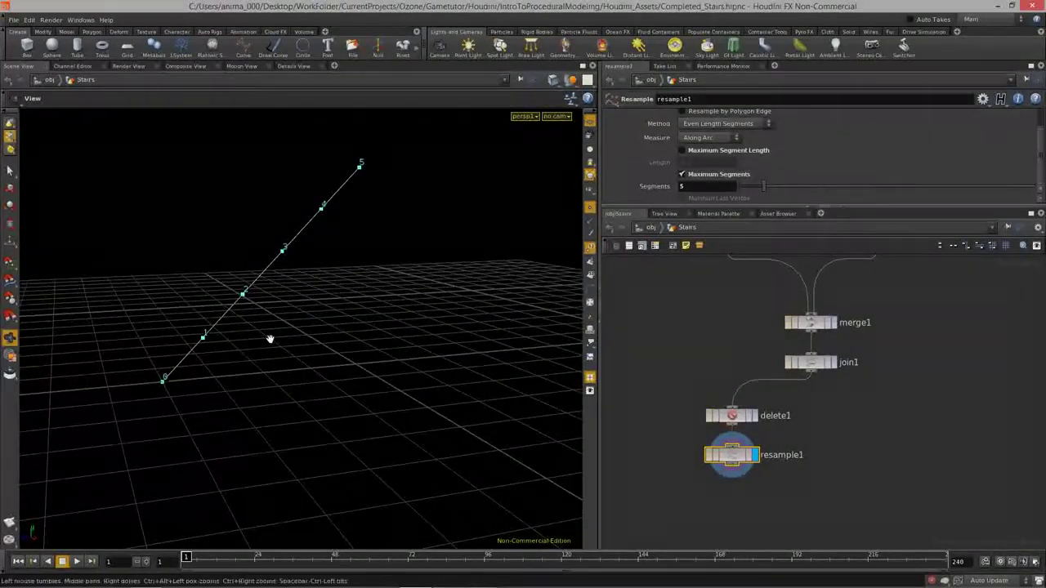
left_click_drag(310, 329, 240, 369)
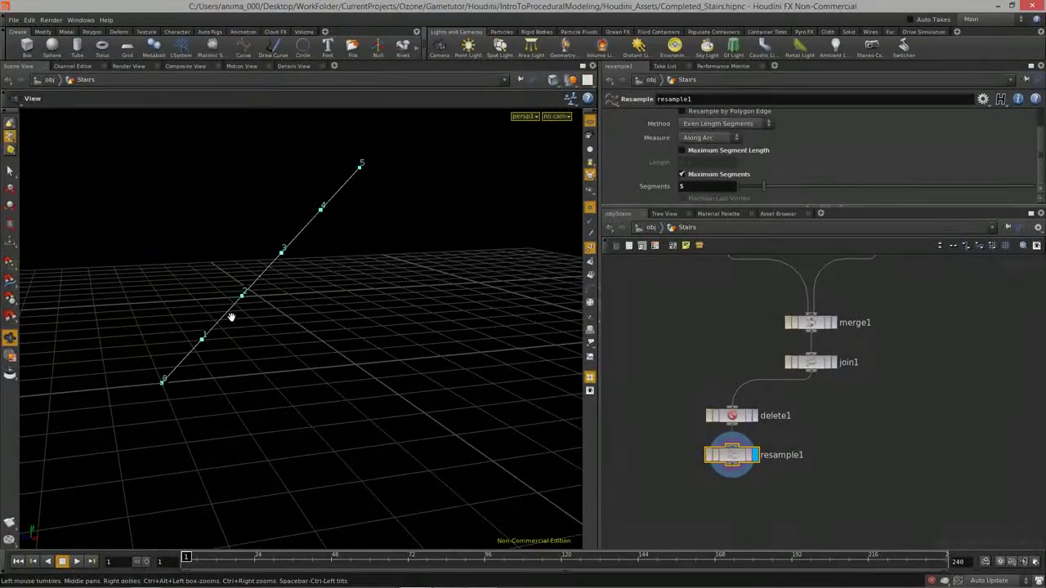
left_click_drag(328, 364, 280, 393)
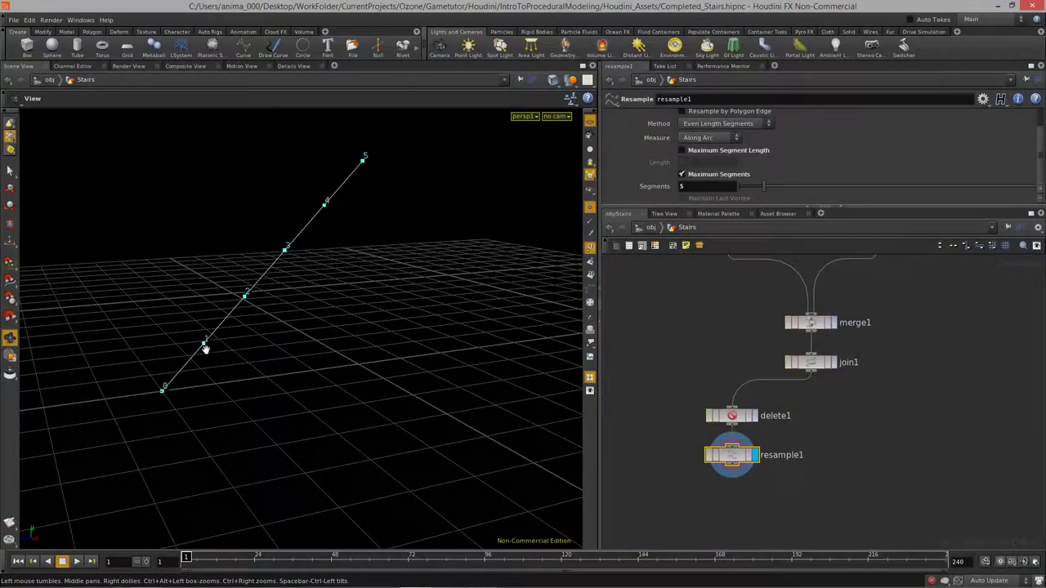
left_click_drag(150, 414, 217, 343)
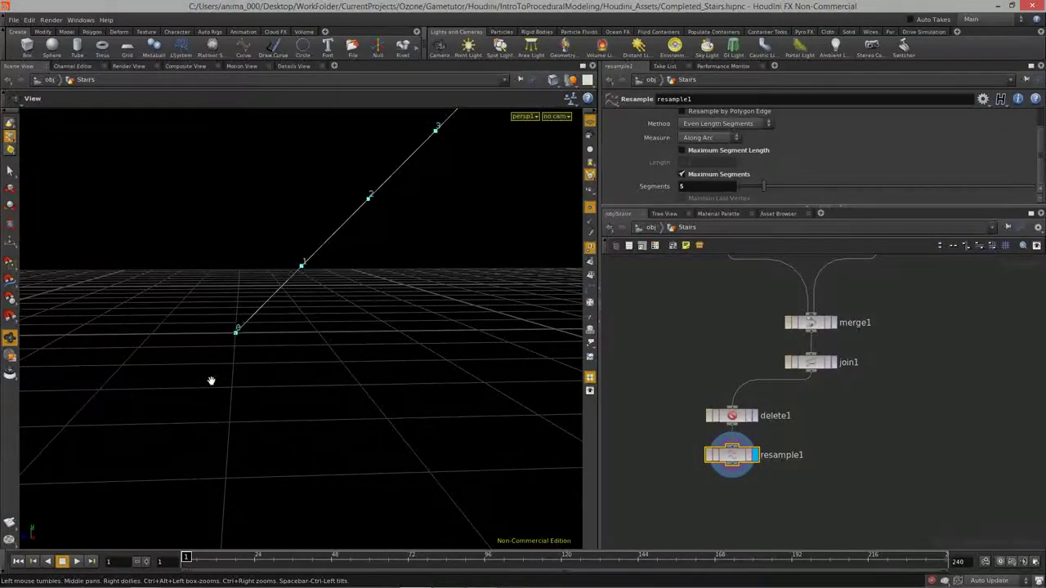
left_click_drag(363, 305, 425, 367)
left_click_drag(323, 359, 268, 381)
Step: Add a Delete node below resample1, connect it to resample1 and display its output
middle_click_drag(687, 493, 740, 445)
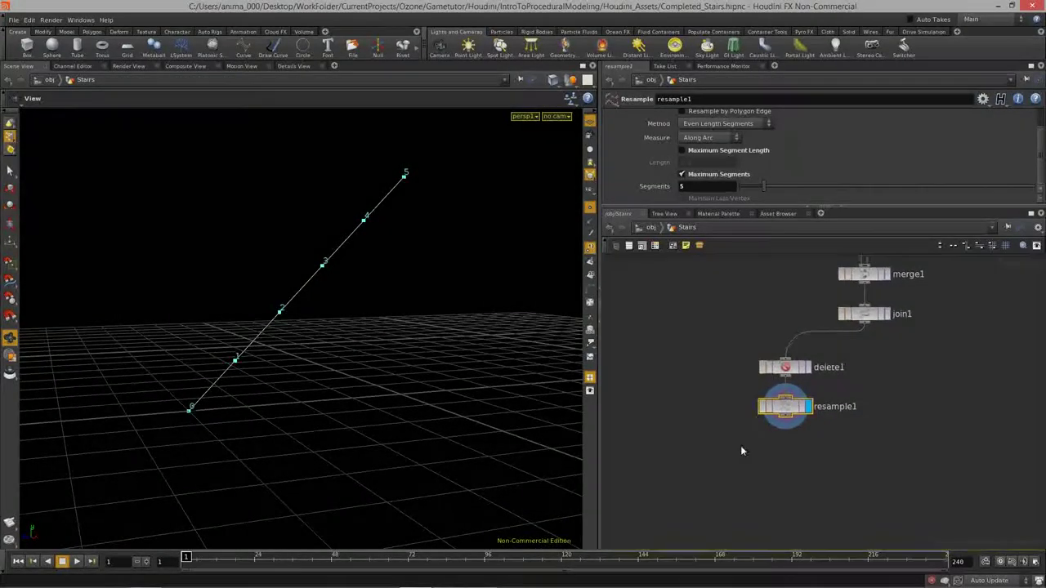
key("Tab")
key("Escape")
key("Tab")
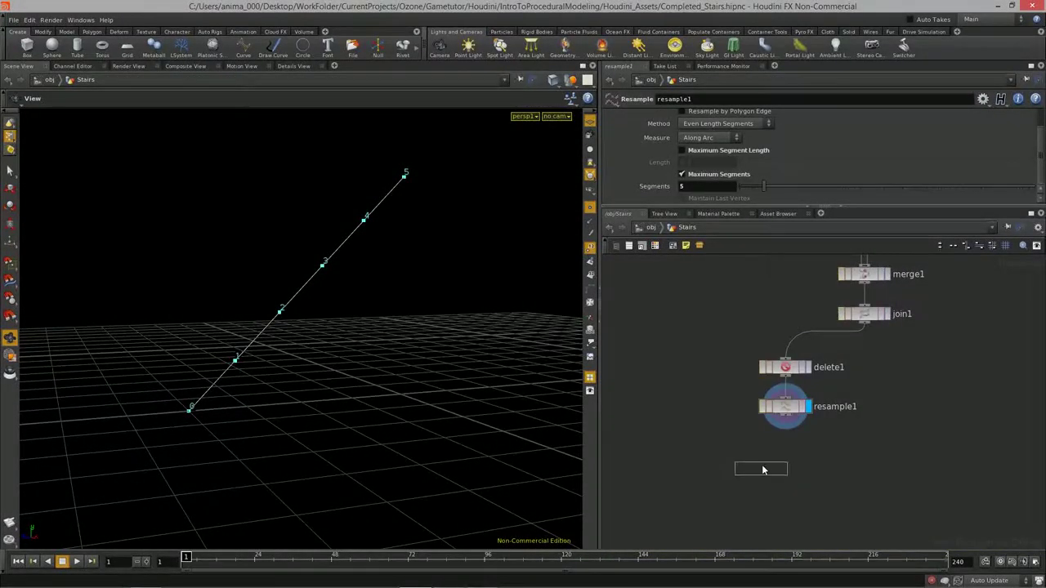
left_click(763, 467)
left_click_drag(785, 417, 766, 464)
left_click(787, 464)
left_click_drag(566, 433, 269, 381)
Step: Try segment counts of 6 and 4 on resample1, then set Segments to 7
left_click(786, 409)
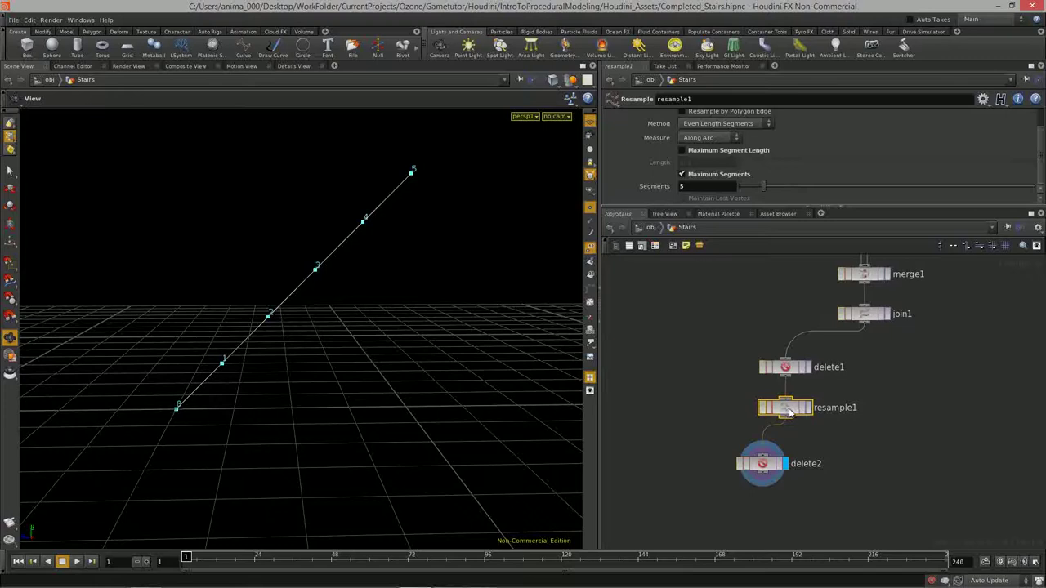
mouse_move(764, 186)
left_mouse_down()
mouse_move(811, 185)
mouse_move(758, 188)
mouse_move(783, 193)
mouse_move(771, 192)
left_mouse_up()
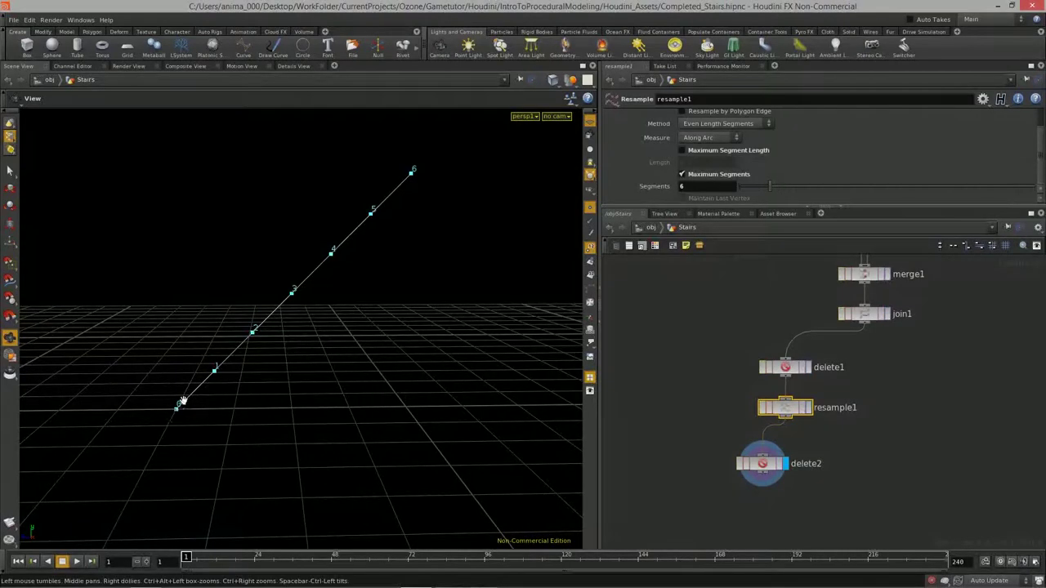
left_click_drag(762, 182, 759, 189)
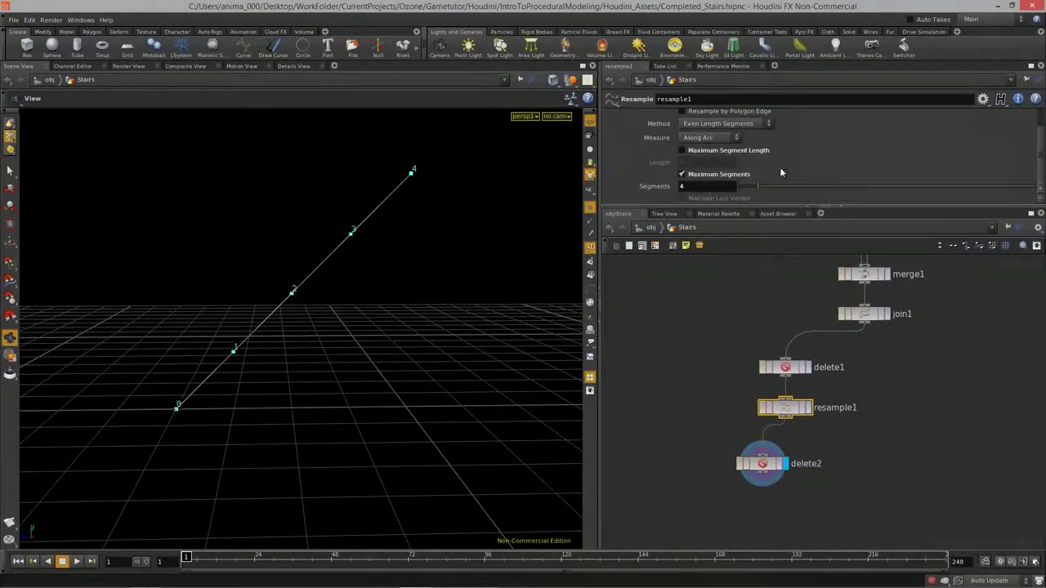
left_click_drag(759, 189, 775, 189)
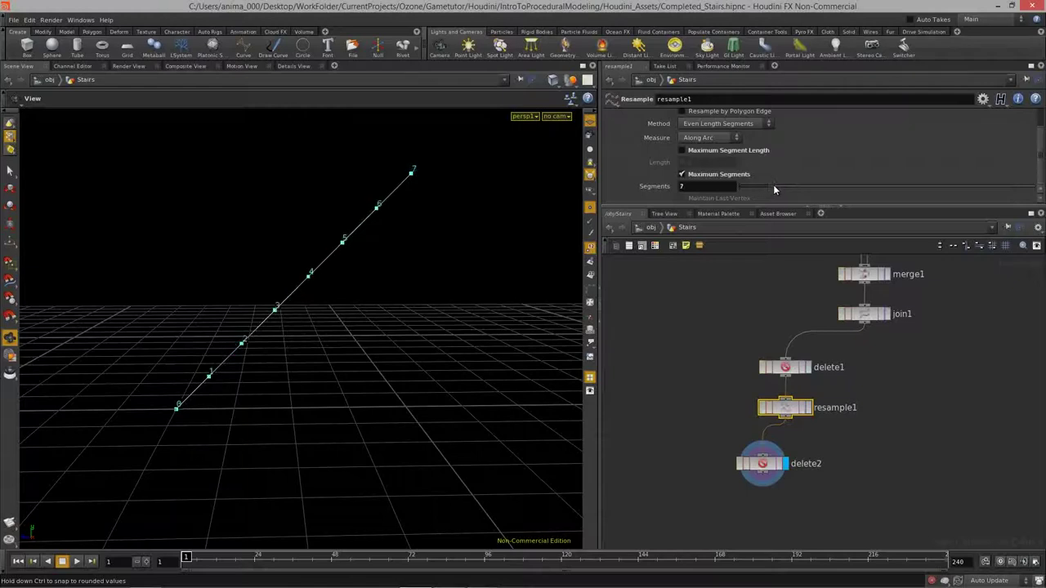
Step: Set the delete2 node's entity to Points and its pattern to 0 1
left_click(767, 464)
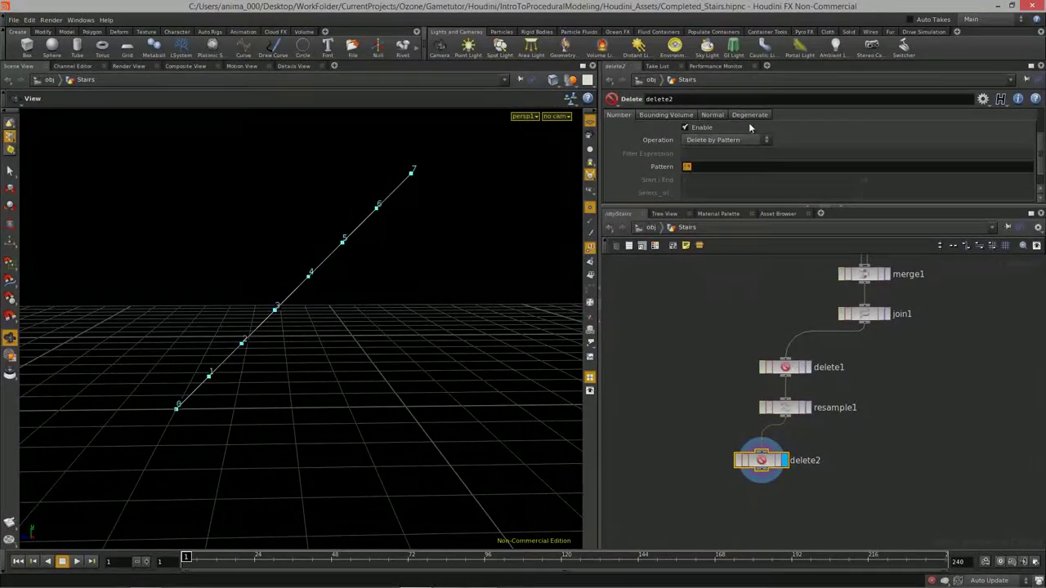
scroll(748, 137, "up", 3)
left_click(709, 145)
left_click(705, 164)
scroll(734, 158, "down", 4)
left_click(703, 145)
type("0 1")
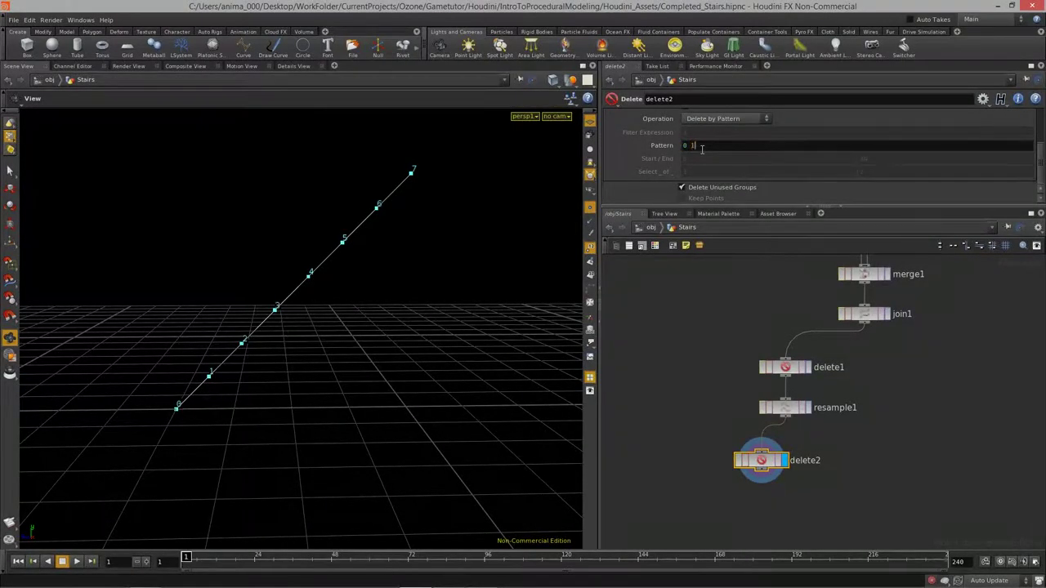
key("Return")
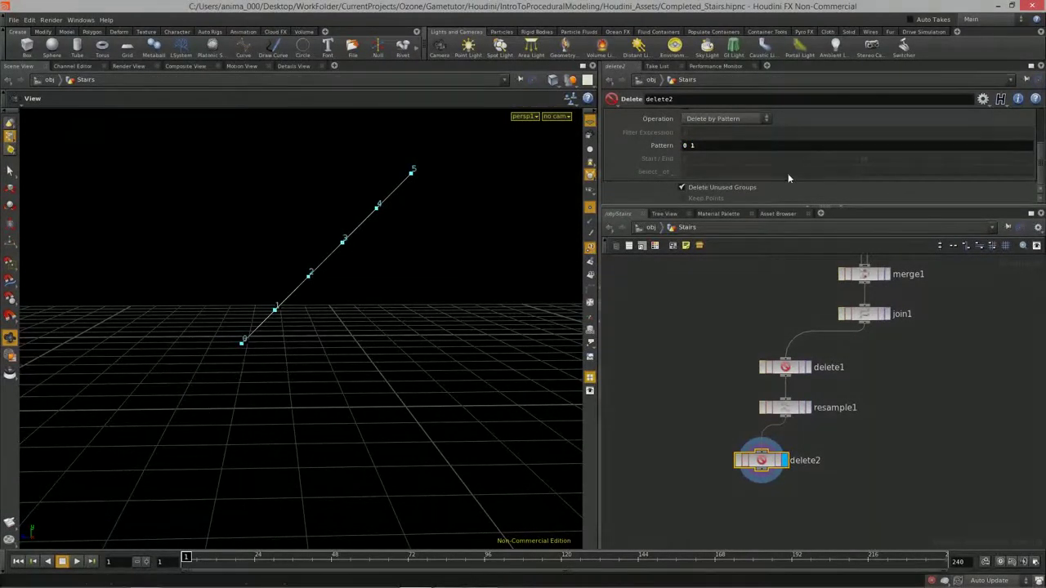
Step: Change the delete2 operation to Delete Non-Selected to keep only the first segment, and examine that segment
scroll(788, 173, "up", 3)
left_click(719, 130)
left_click(718, 149)
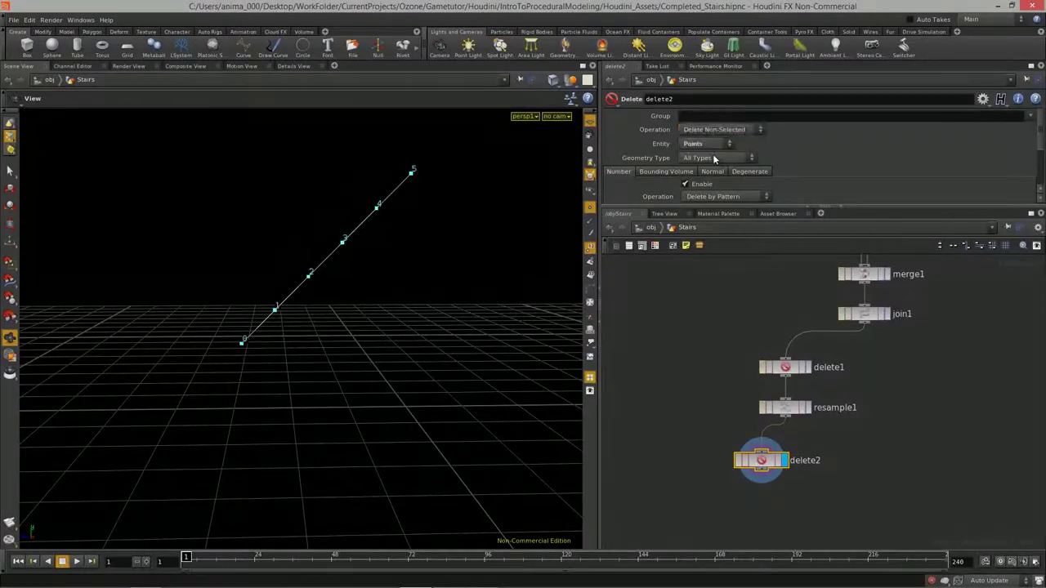
left_click_drag(233, 425, 229, 403)
left_click_drag(196, 464, 373, 443)
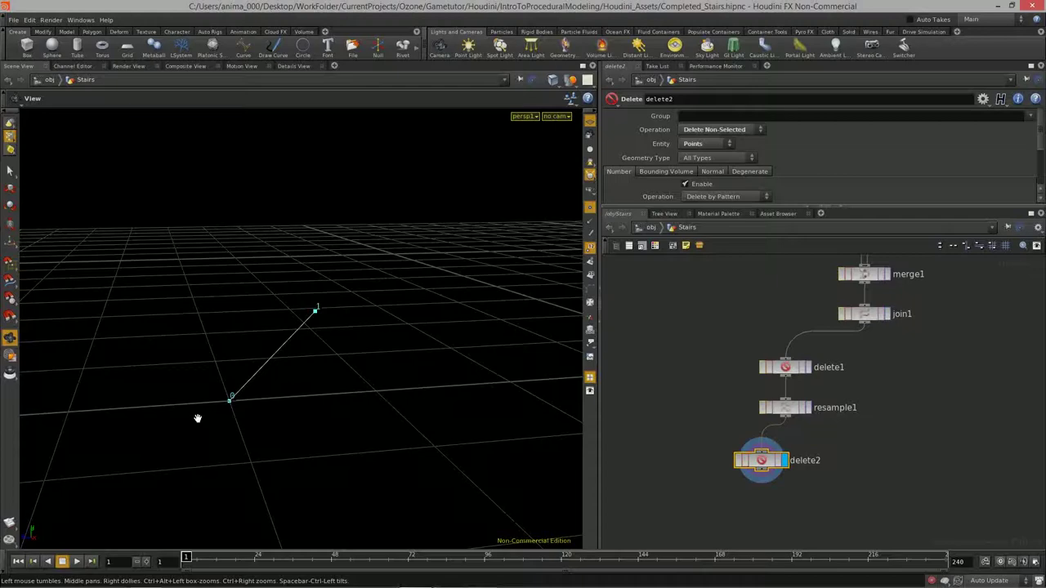
left_click_drag(287, 421, 324, 389)
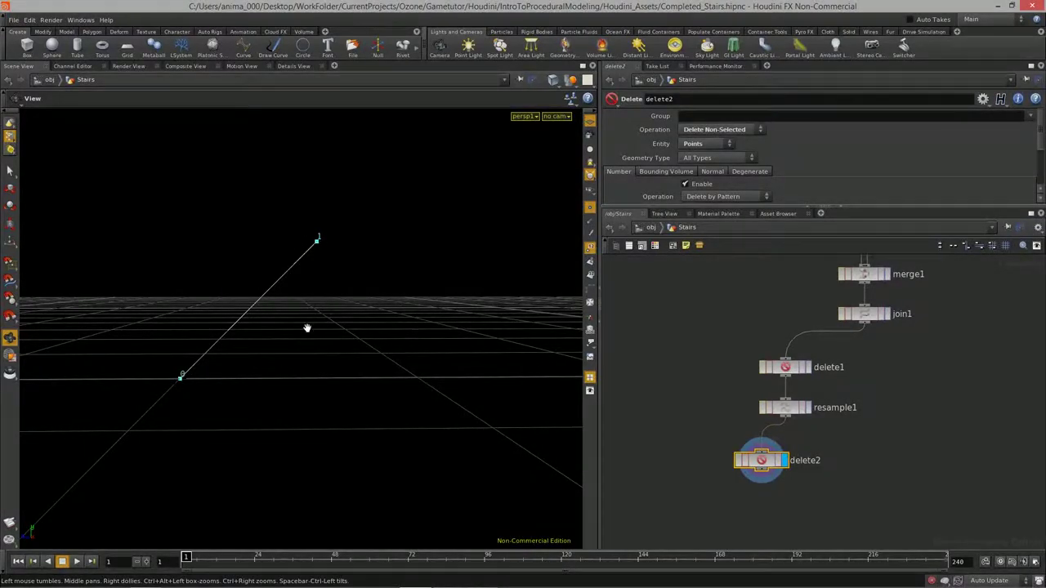
mouse_move(364, 396)
left_mouse_down()
mouse_move(355, 390)
mouse_move(374, 392)
left_mouse_up()
Step: Add a Transform node, connect it below delete2 and display its output
middle_click_drag(859, 488, 914, 452)
middle_click_drag(462, 364, 389, 369)
right_click_drag(346, 383, 355, 385)
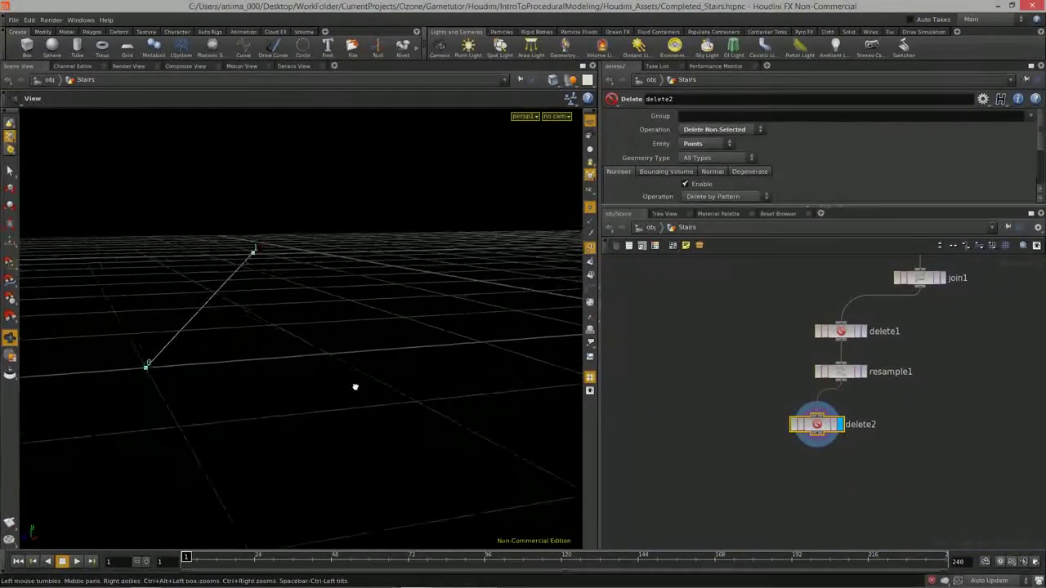
left_click_drag(355, 385, 371, 387)
middle_click_drag(768, 470, 780, 460)
left_click(742, 475)
key("Tab")
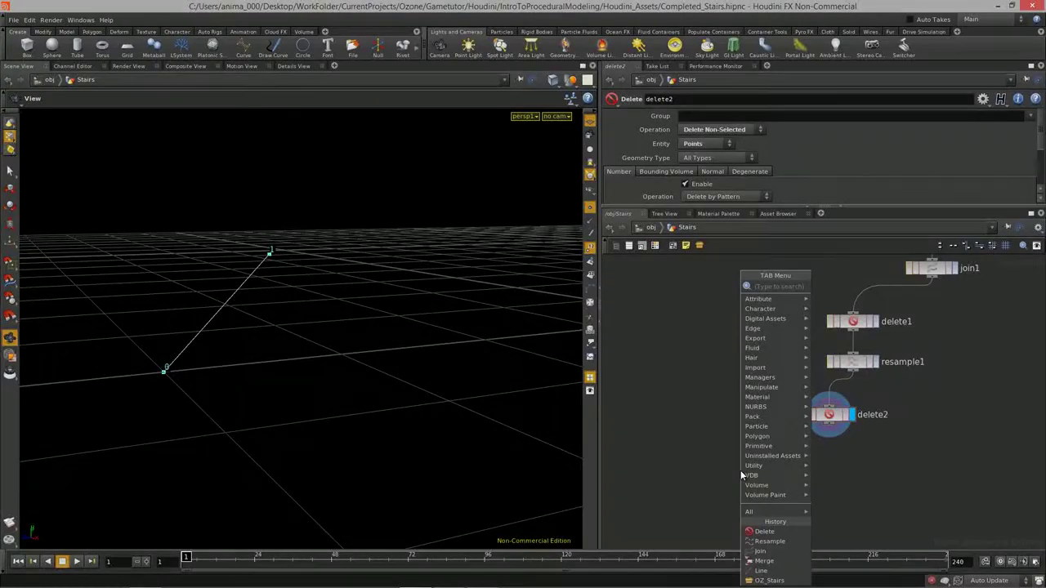
type("tr")
left_click(848, 311)
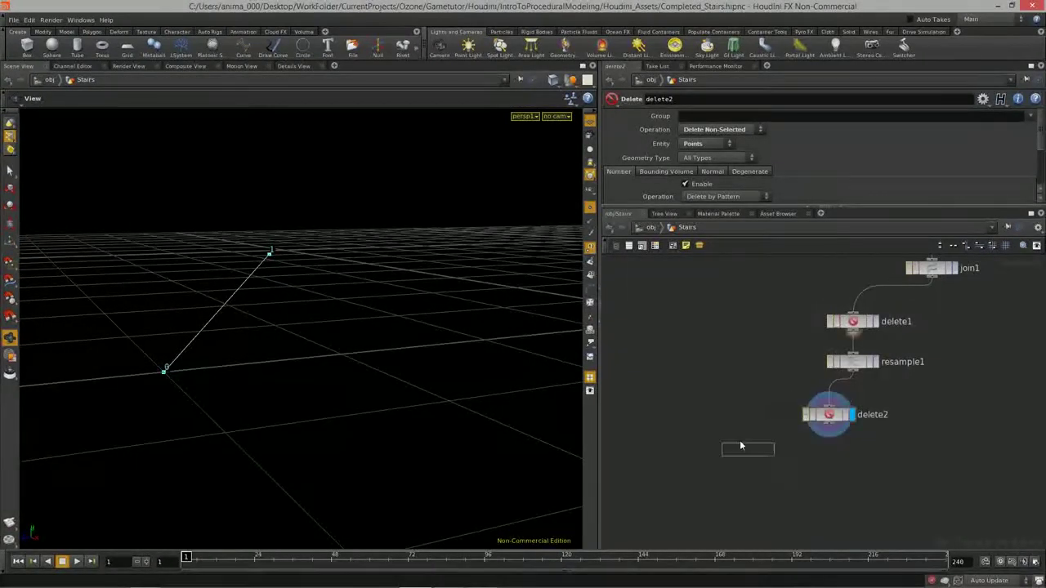
left_click(741, 458)
left_click(745, 460)
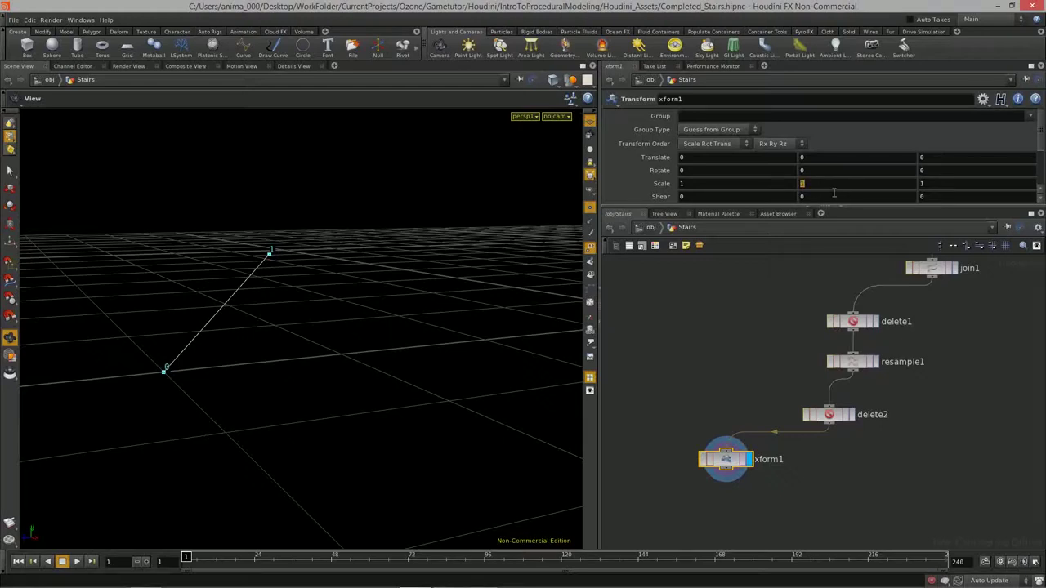
Step: Set the Transform node's Y scale to 0 to flatten the segment onto the ground plane
left_click_drag(858, 209, 858, 255)
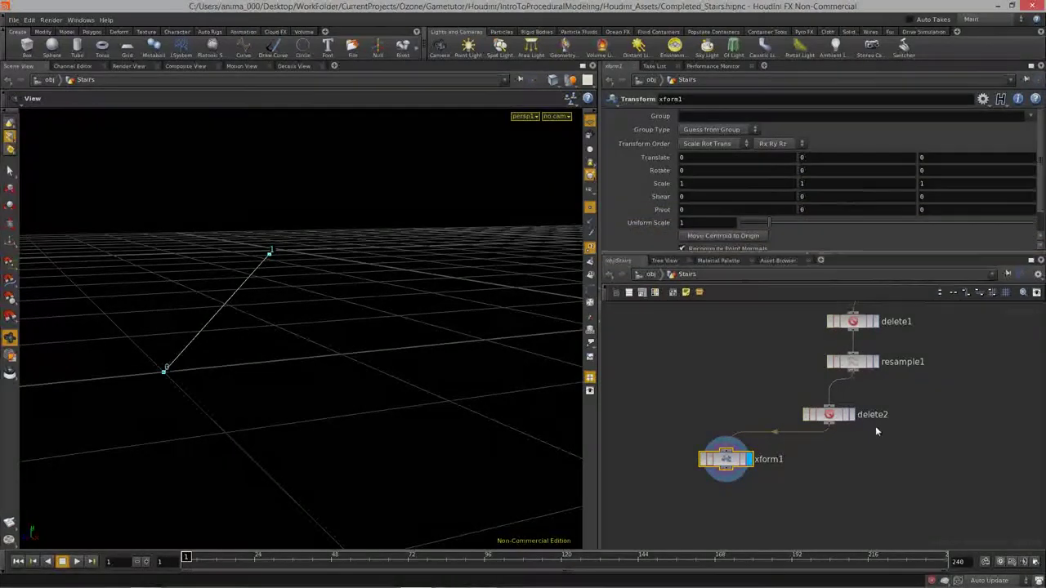
double_click(812, 187)
type("0")
key("Return")
left_click_drag(303, 398, 172, 373)
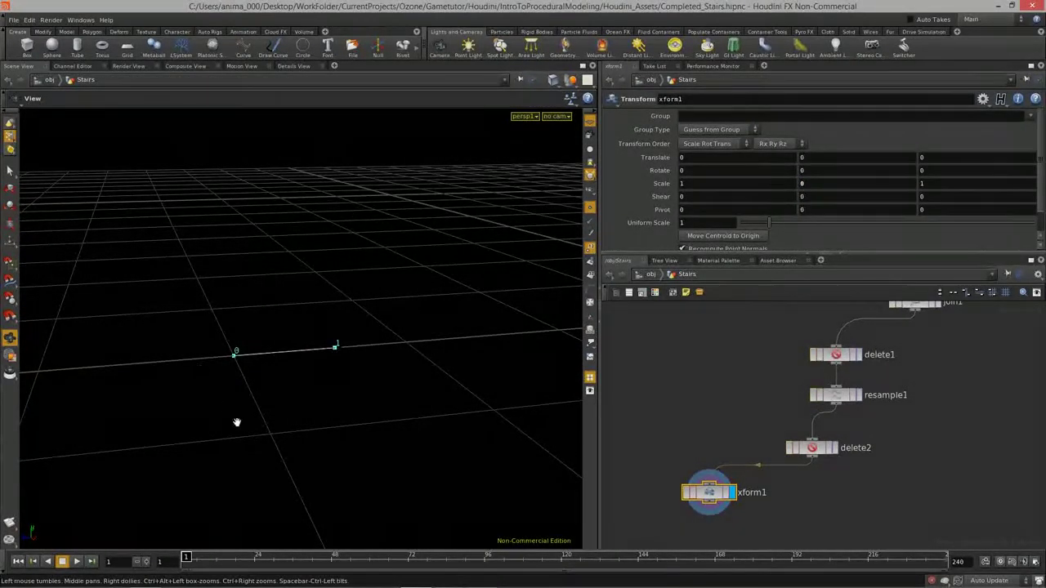
left_click_drag(288, 409, 320, 405)
Step: Add a Merge node below xform1 and connect both delete2 and xform1 to its input
middle_click_drag(796, 513, 782, 462)
left_click(782, 462)
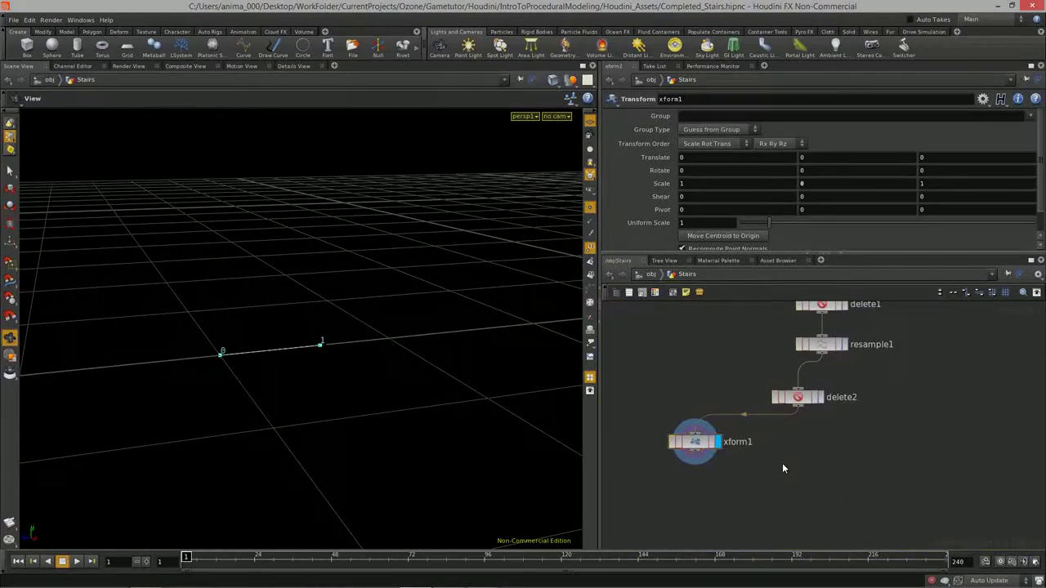
key("Tab")
type("merge")
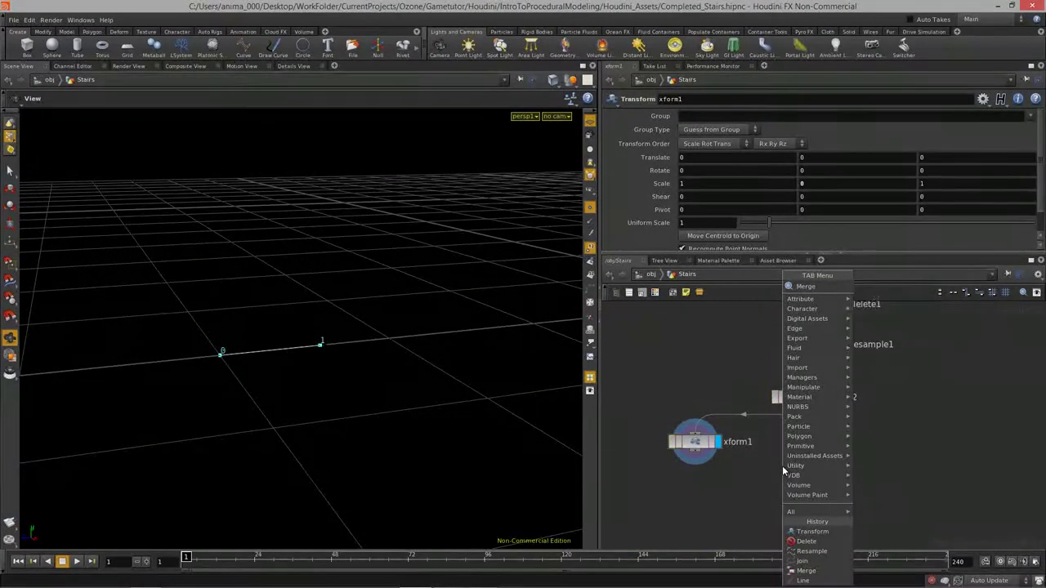
key("Return")
left_click(774, 486)
left_click(820, 397)
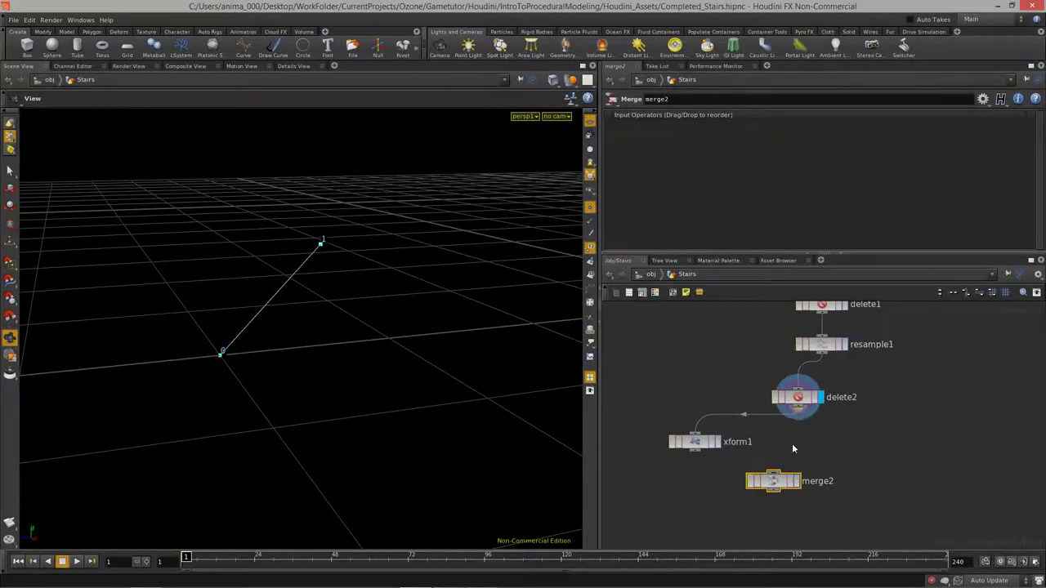
left_click(778, 480)
left_click(696, 450)
left_click(773, 472)
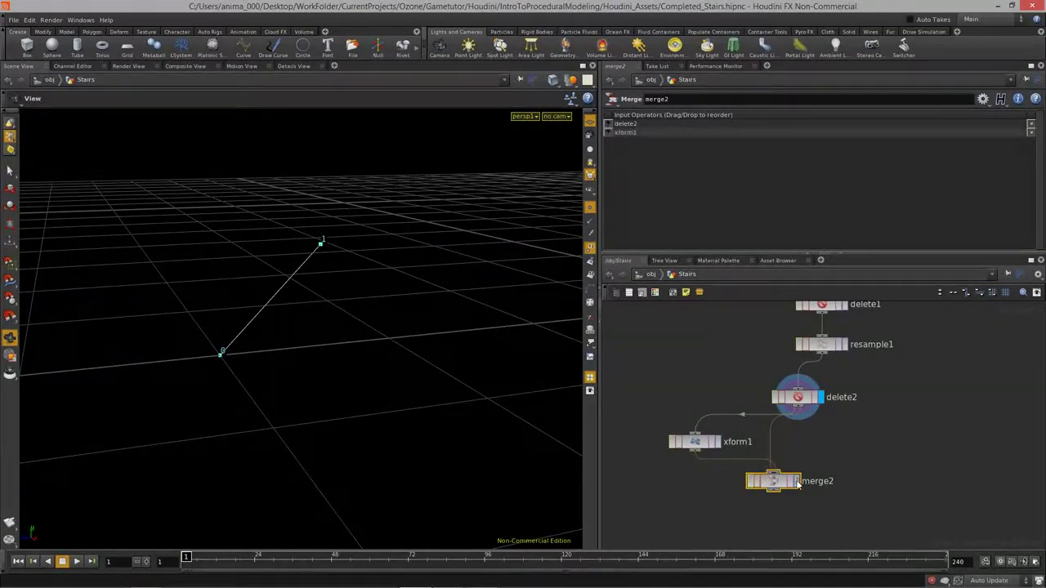
Step: Display the merge2 output and examine the sloped segment together with its flattened copy
left_click(797, 482)
left_click_drag(778, 488, 776, 496)
mouse_move(233, 316)
left_mouse_down()
mouse_move(155, 327)
mouse_move(245, 316)
left_mouse_up()
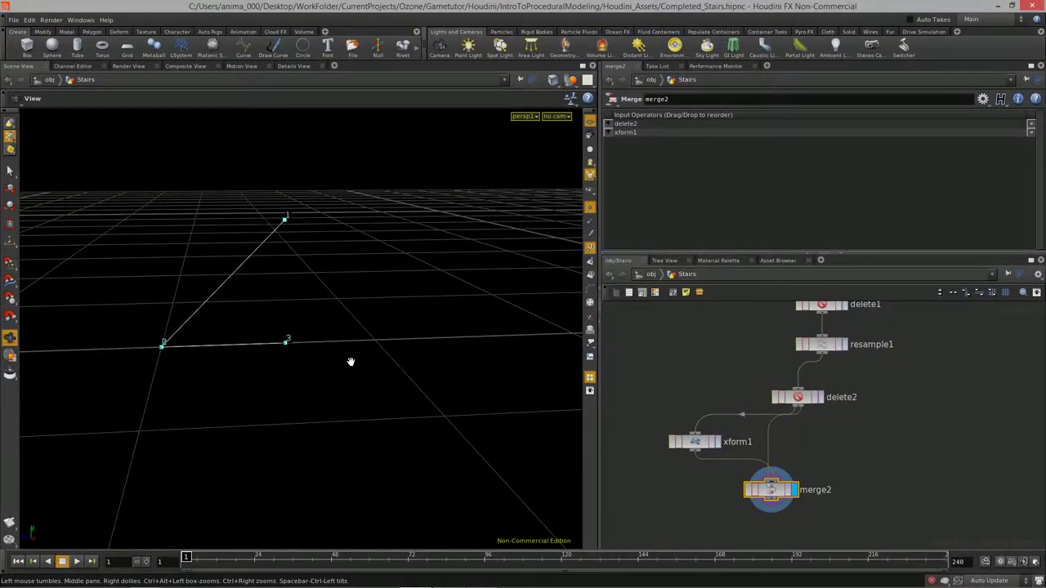
left_click_drag(348, 359, 193, 382)
scroll(192, 383, "up", 2)
Step: Add a Join node, connect it below merge2 and display the joined lines
middle_click_drag(874, 456, 876, 425)
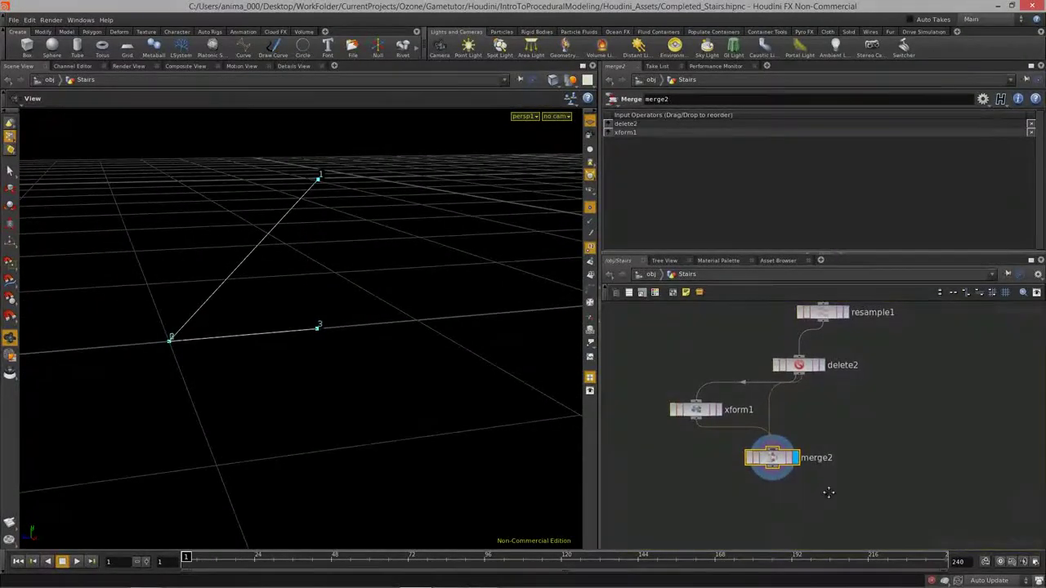
middle_click_drag(828, 492, 826, 460)
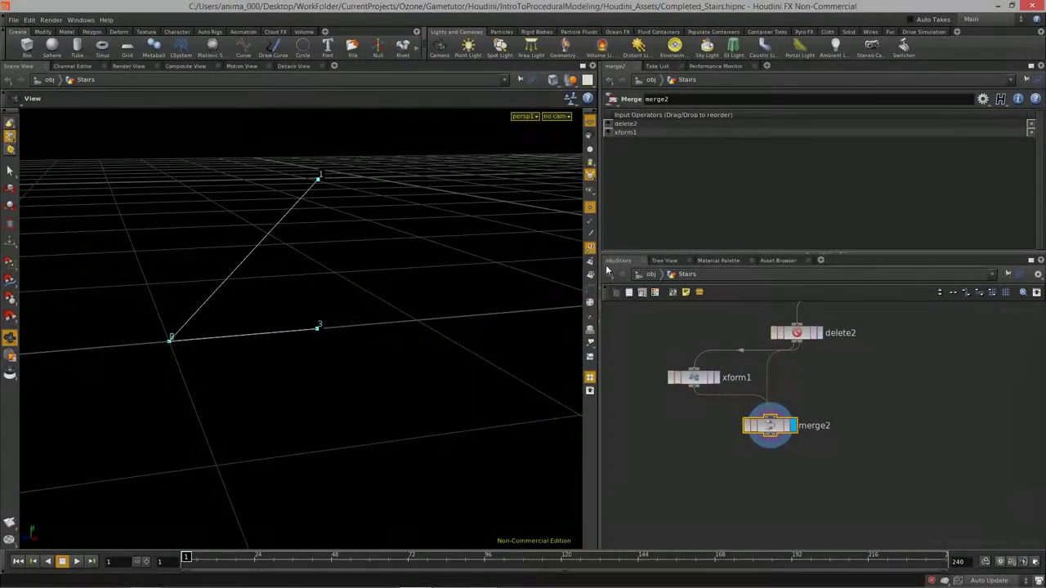
key("Tab")
type("fuse")
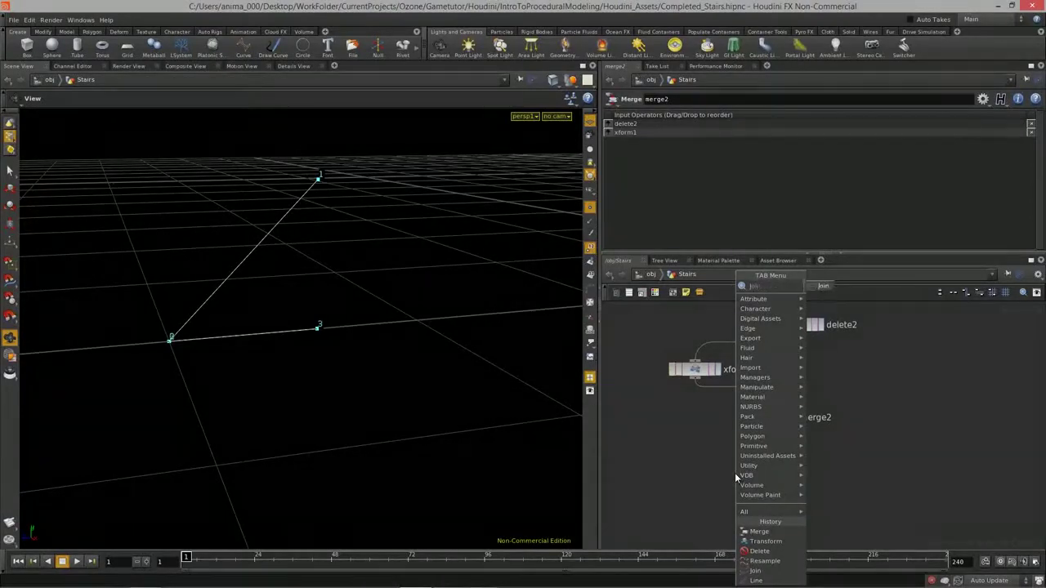
left_click(820, 286)
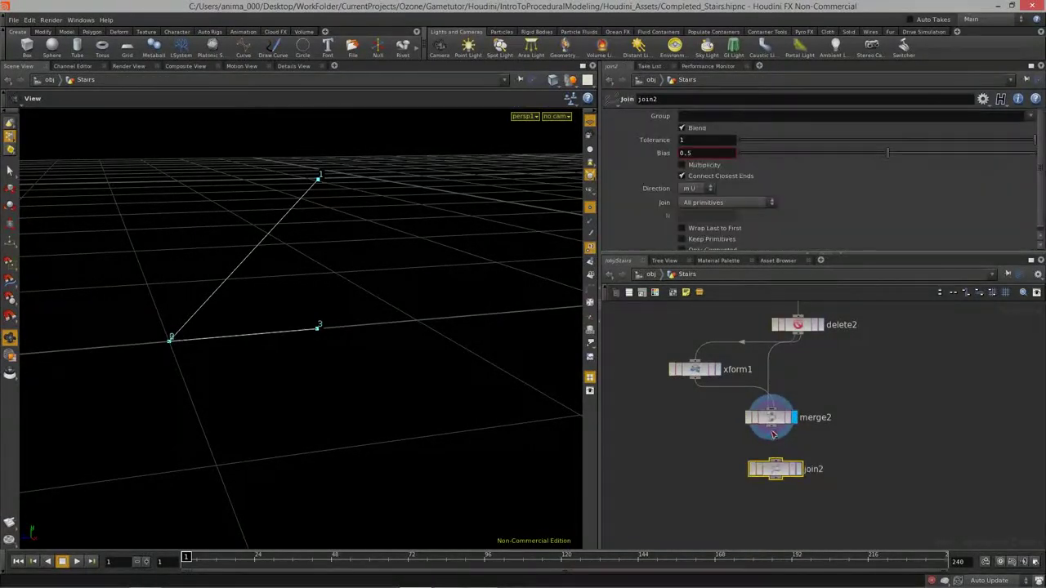
left_click(794, 460)
left_click(794, 458)
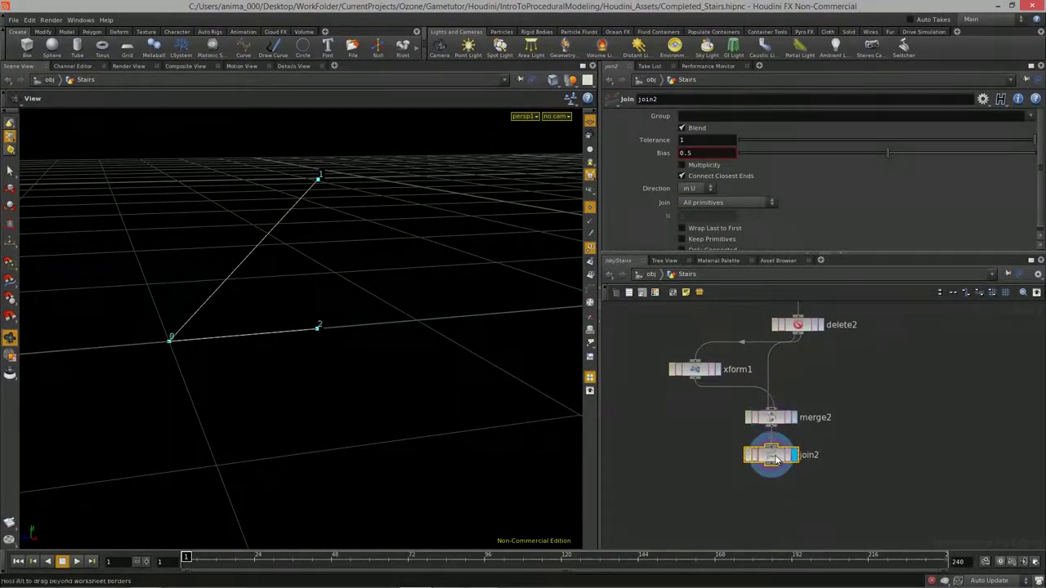
Step: Add a Delete node below join2, connect it to the join's output and display it
left_click_drag(166, 362, 266, 265)
left_click_drag(378, 304, 221, 333)
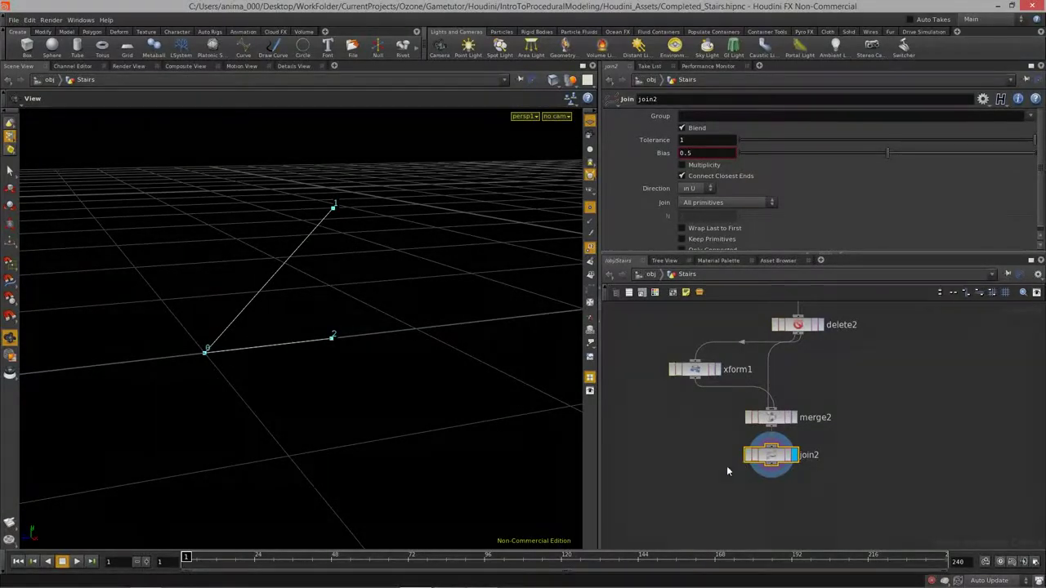
key("Tab")
type("del")
key("Return")
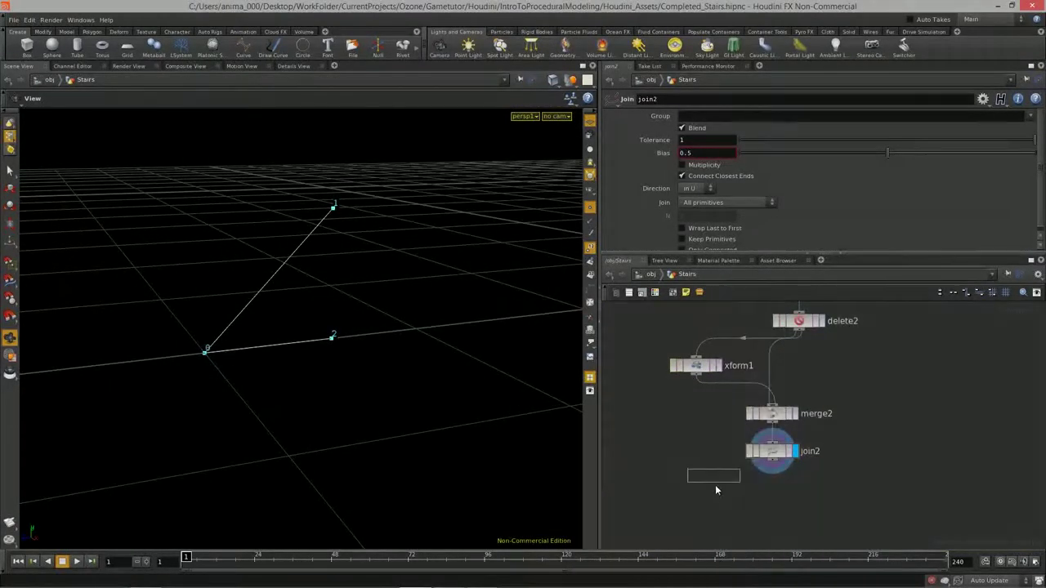
left_click(715, 484)
left_click(773, 463)
left_click(739, 487)
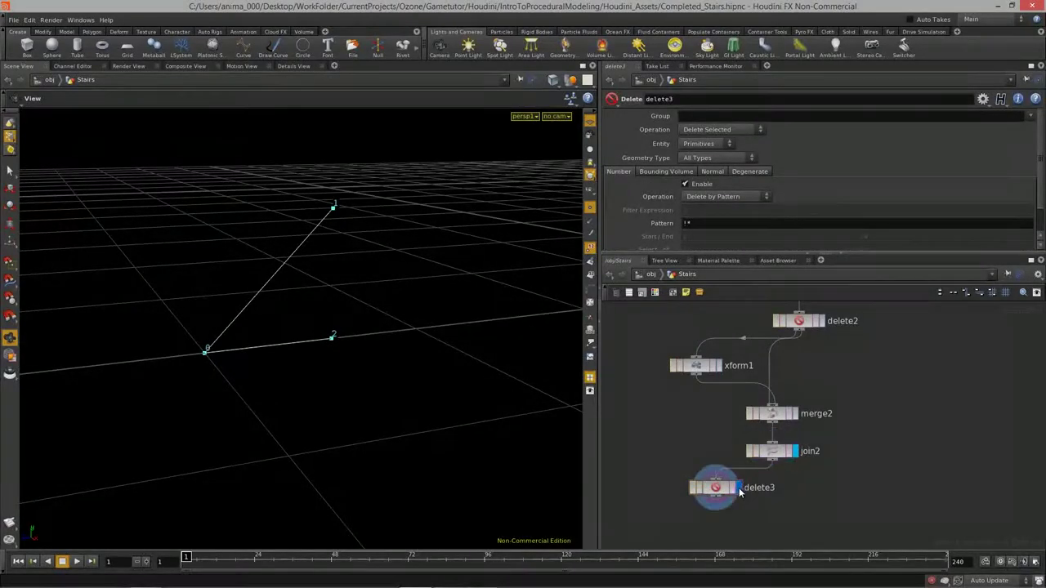
Step: Set delete3 to remove points with the pattern 0, leaving only the vertical edge of the step
type("0")
key("Return")
left_click(713, 148)
left_click(695, 161)
left_click_drag(340, 325, 227, 432)
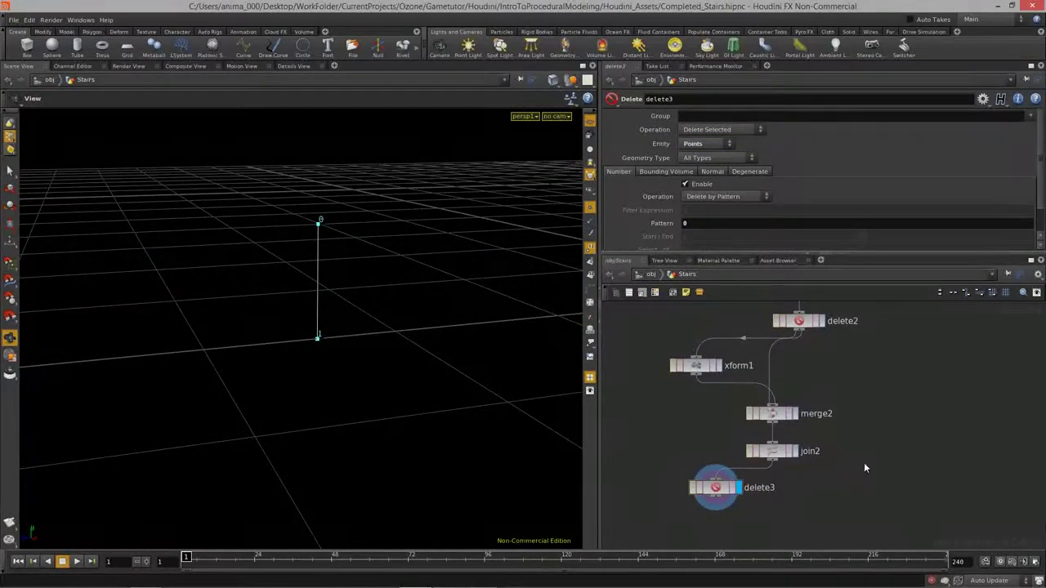
Step: Display the flattened segment from xform1, return to delete3's output and compare the horizontal and vertical edges
middle_click_drag(863, 463, 916, 466)
left_click(774, 370)
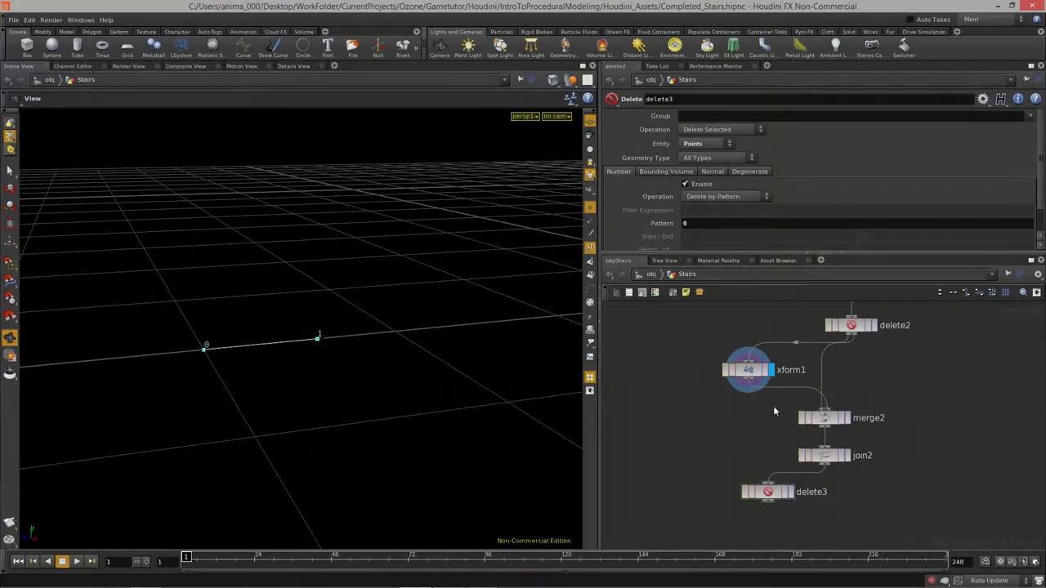
left_click(789, 492)
right_click_drag(264, 256, 343, 285)
middle_click_drag(343, 285, 286, 322)
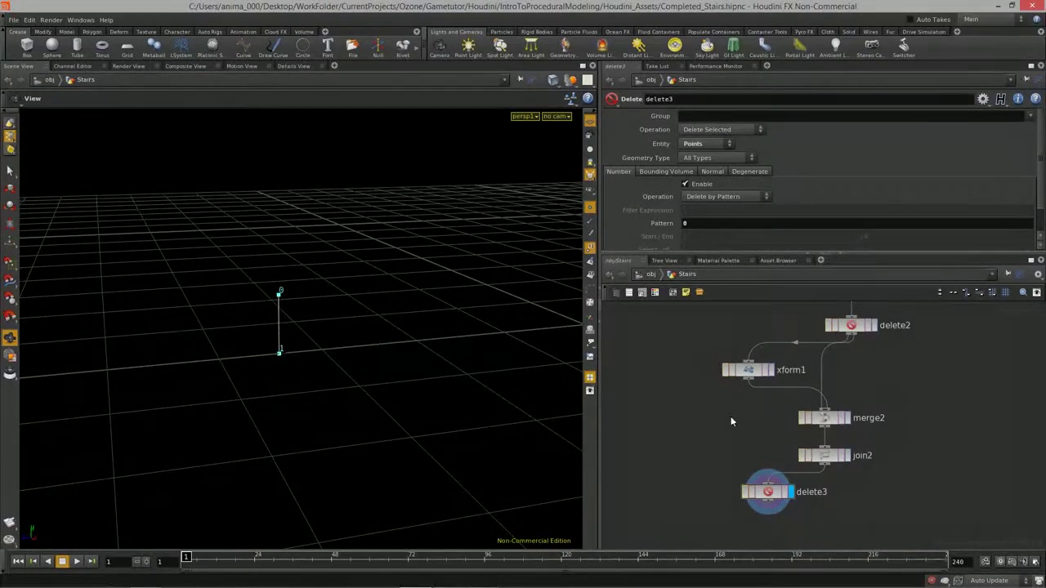
middle_click_drag(737, 415, 759, 371)
right_click_drag(253, 367, 288, 368)
left_click_drag(287, 368, 327, 399)
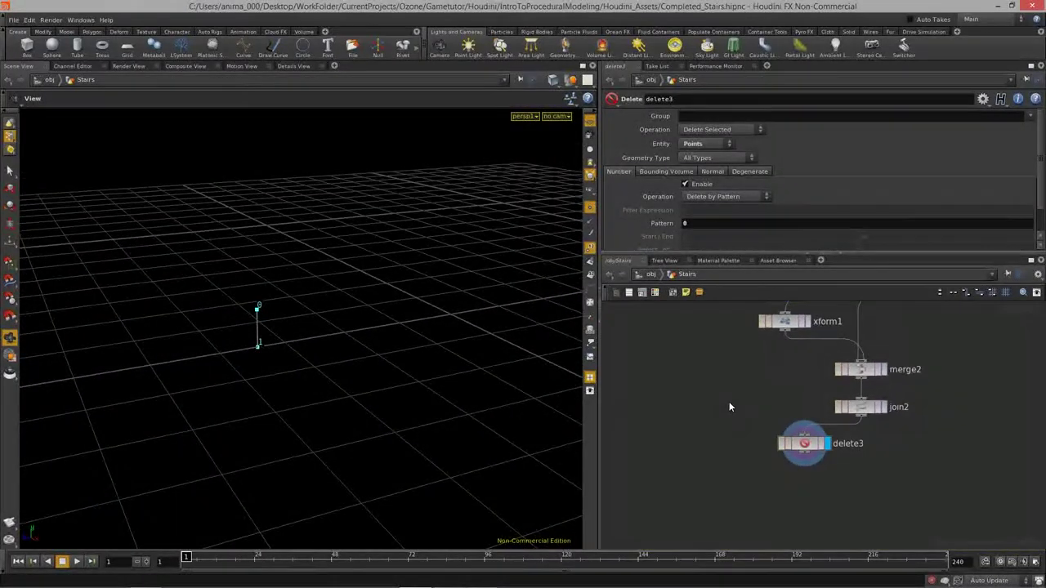
Step: Add a Merge node below delete3, connect delete3 and xform1 to its input and display the combined edges
key("Tab")
type("merge")
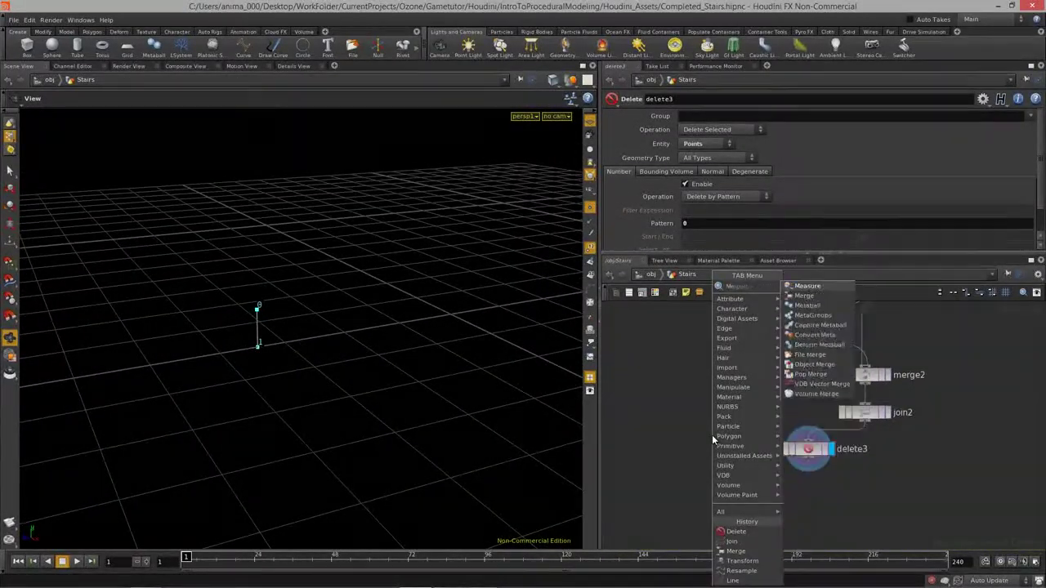
key("Return")
left_click(735, 493)
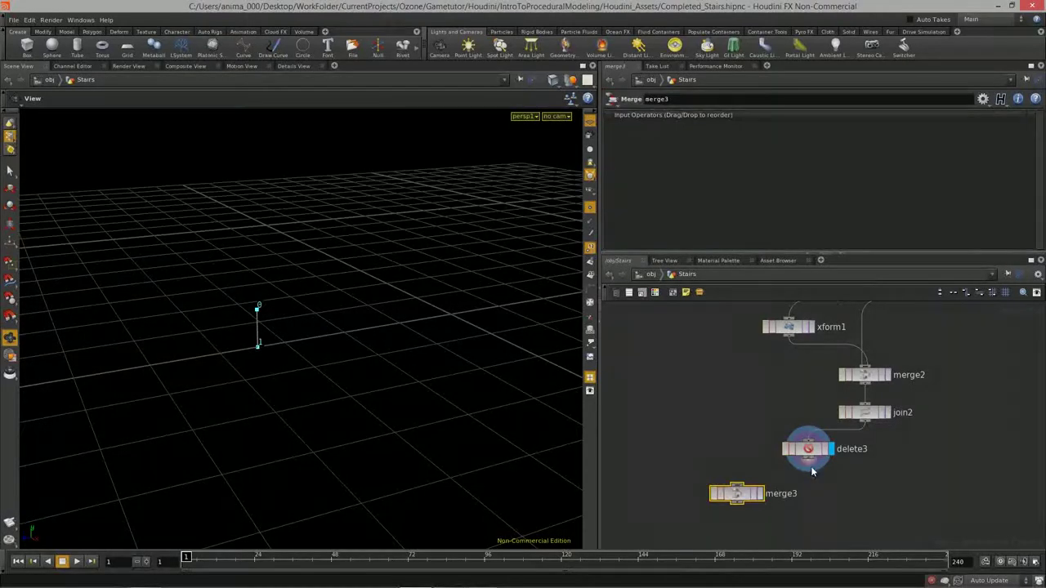
left_click_drag(809, 468, 737, 487)
left_click_drag(788, 337, 737, 487)
left_click(760, 493)
left_click_drag(180, 338, 165, 359)
Step: Add a Join node below merge3, connect it and display the joined step profile
middle_click_drag(700, 441, 721, 393)
left_click(719, 482)
key("Tab")
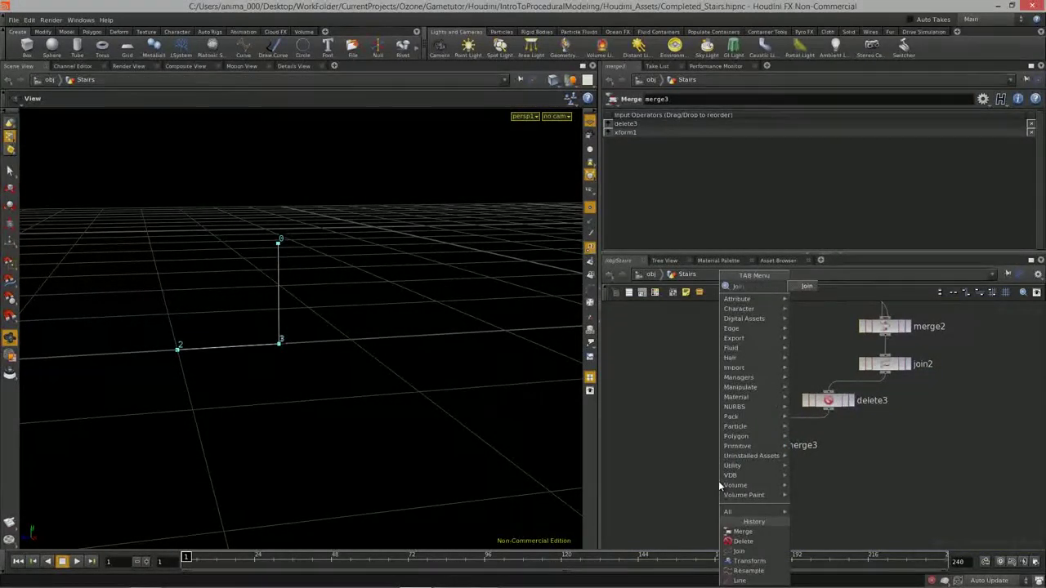
left_click(805, 287)
left_click(760, 495)
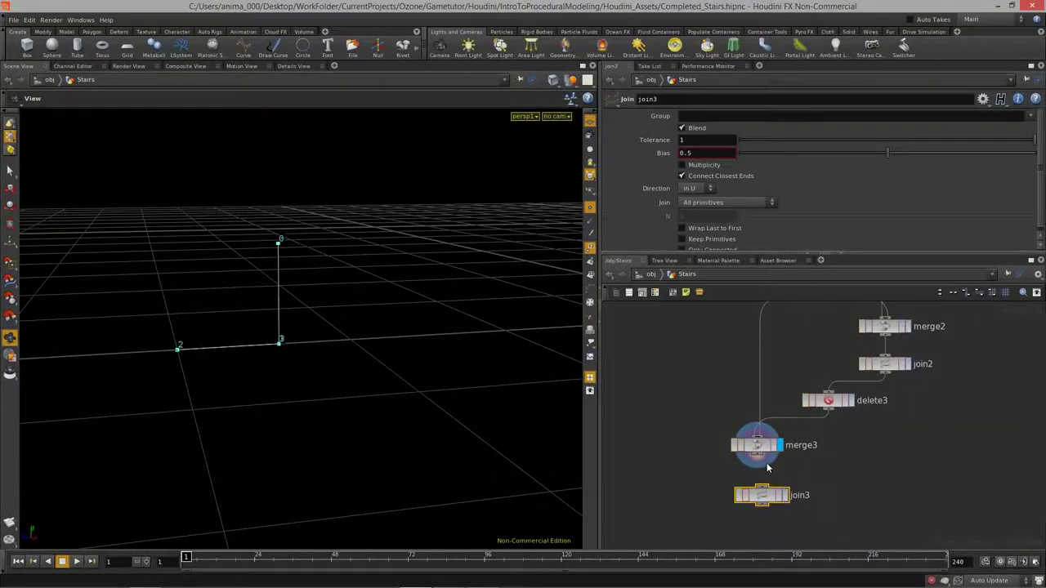
left_click(785, 495)
key("l")
left_click_drag(164, 323, 288, 384)
left_click_drag(383, 309, 569, 384)
Step: Enlarge the network editor pane to frame the node chain from LengthLine and HeightLine down to join3
scroll(811, 428, "down", 6)
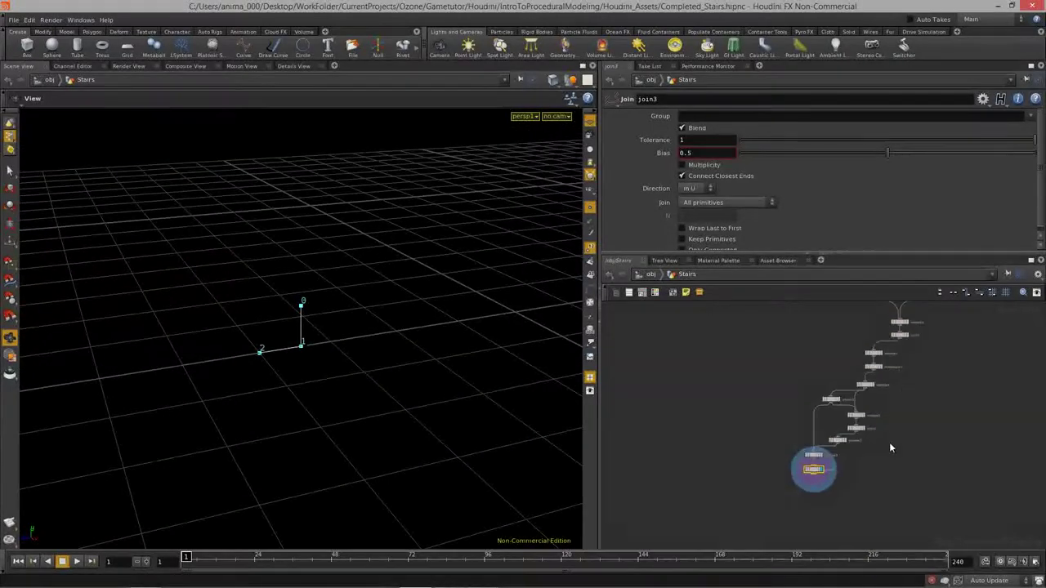
scroll(864, 447, "up", 5)
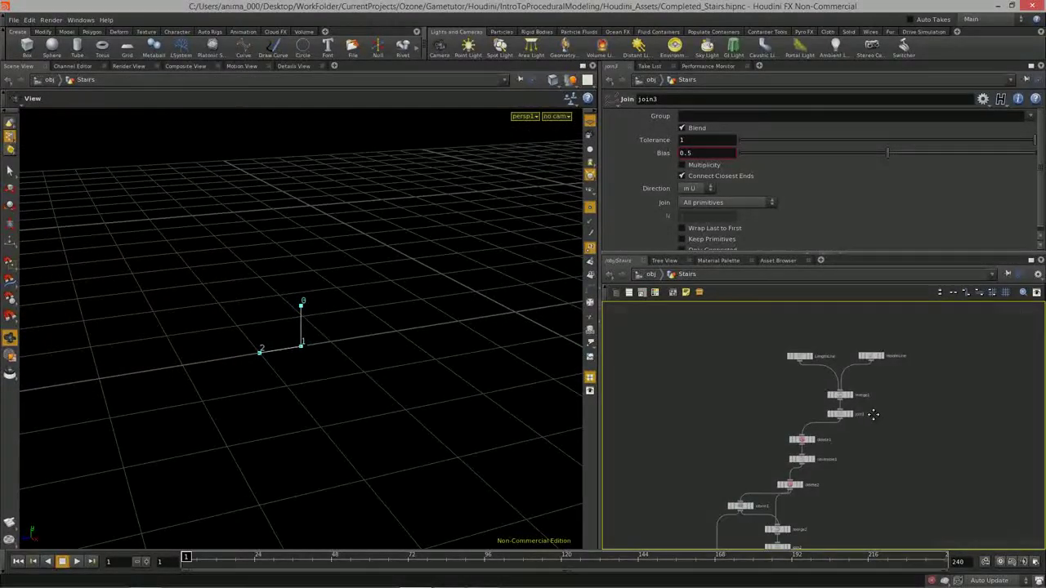
left_click_drag(855, 253, 855, 173)
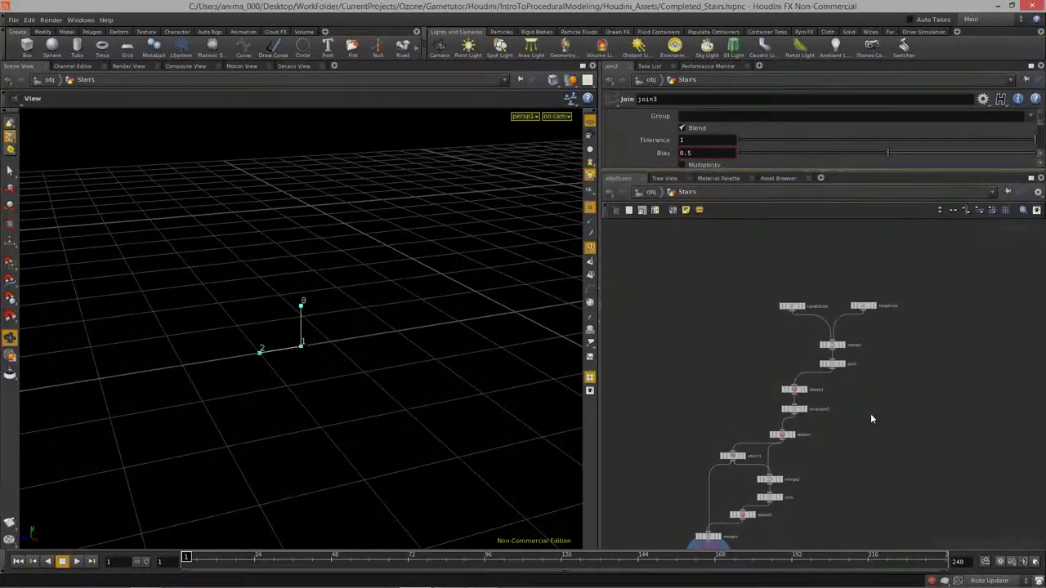
left_click_drag(645, 316, 819, 523)
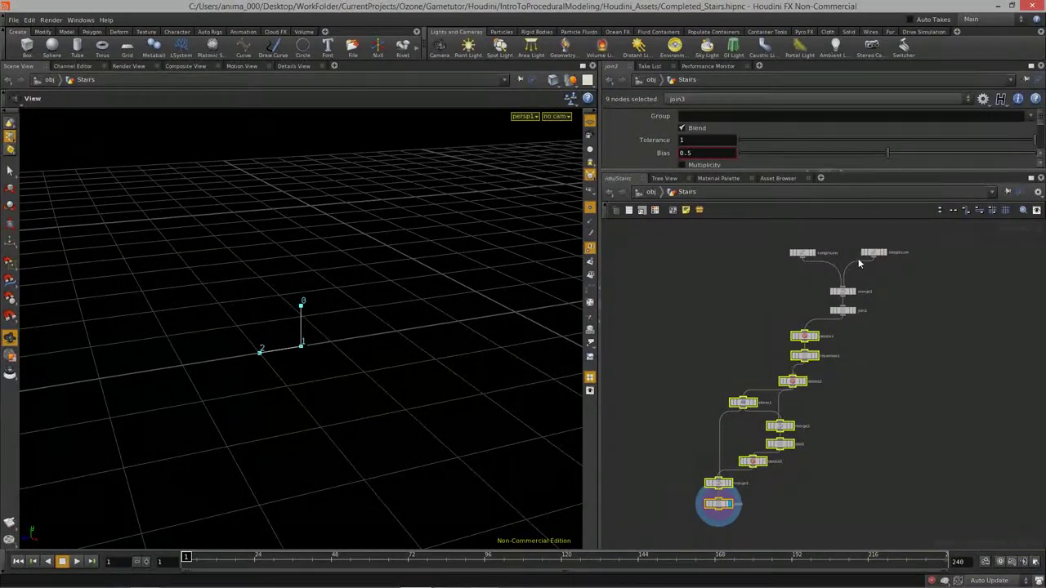
left_click(873, 316)
scroll(848, 313, "up", 1)
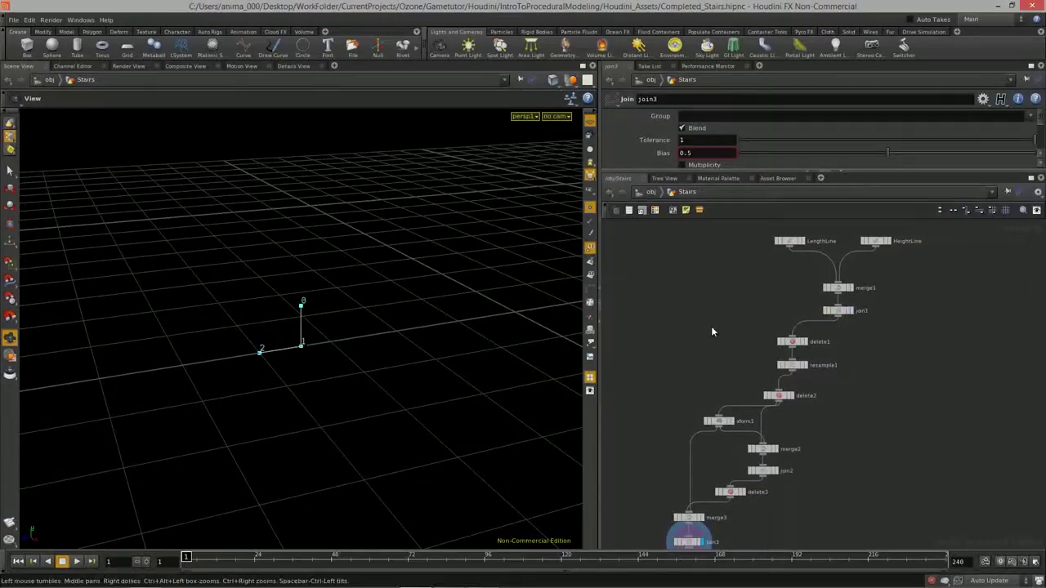
Step: Display the outputs of join1, resample1 and join3 in turn to review how the step profile is derived
left_click(851, 311)
left_click_drag(430, 373, 709, 381)
middle_click_drag(808, 371, 815, 360)
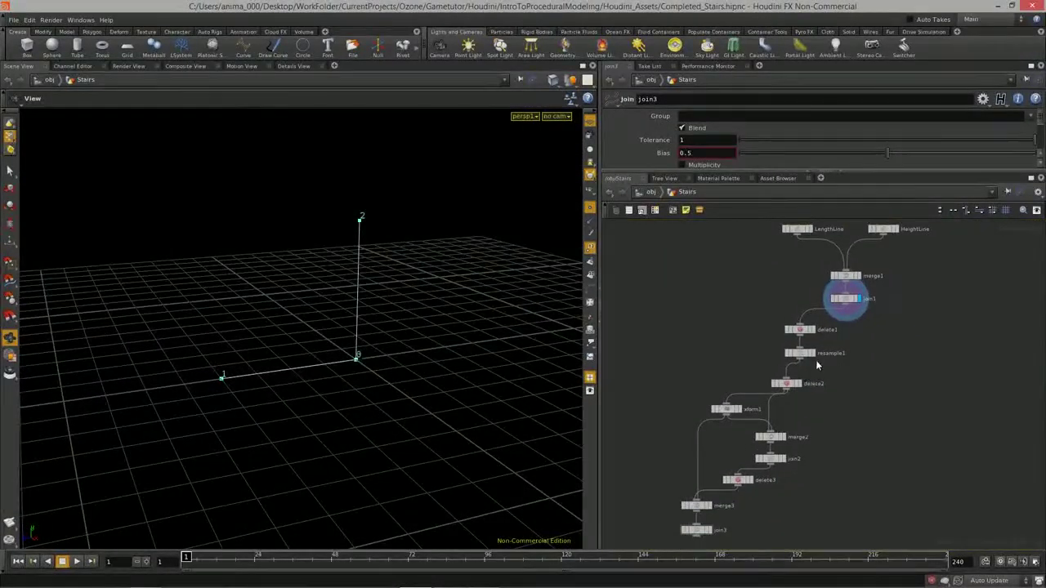
left_click(812, 352)
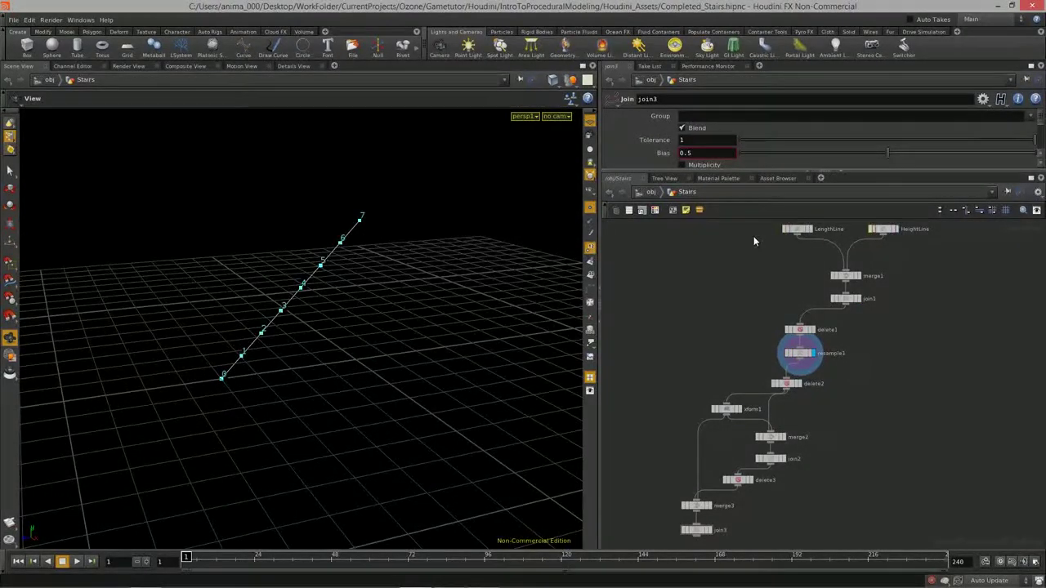
middle_click_drag(830, 429, 860, 366)
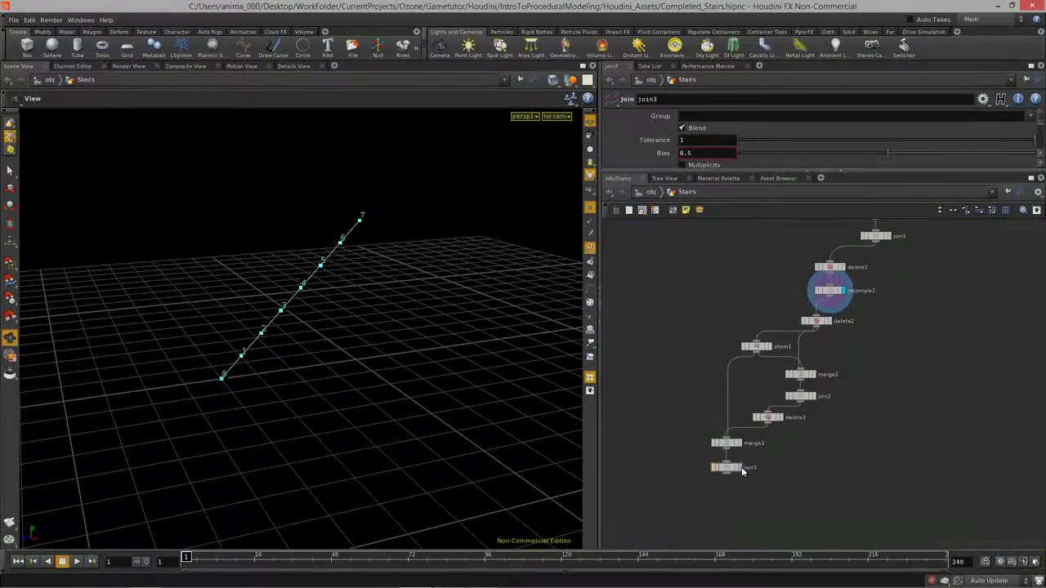
left_click(738, 467)
left_click_drag(213, 411, 193, 392)
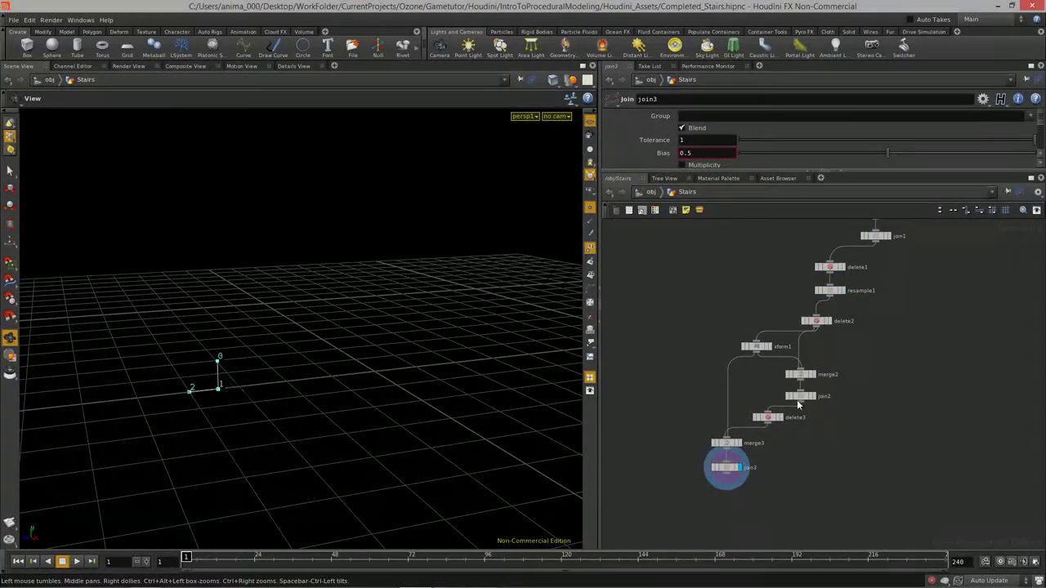
Step: Alternate the display between resample1 and join3 to compare the resampled diagonal with the single step profile
left_click(840, 290)
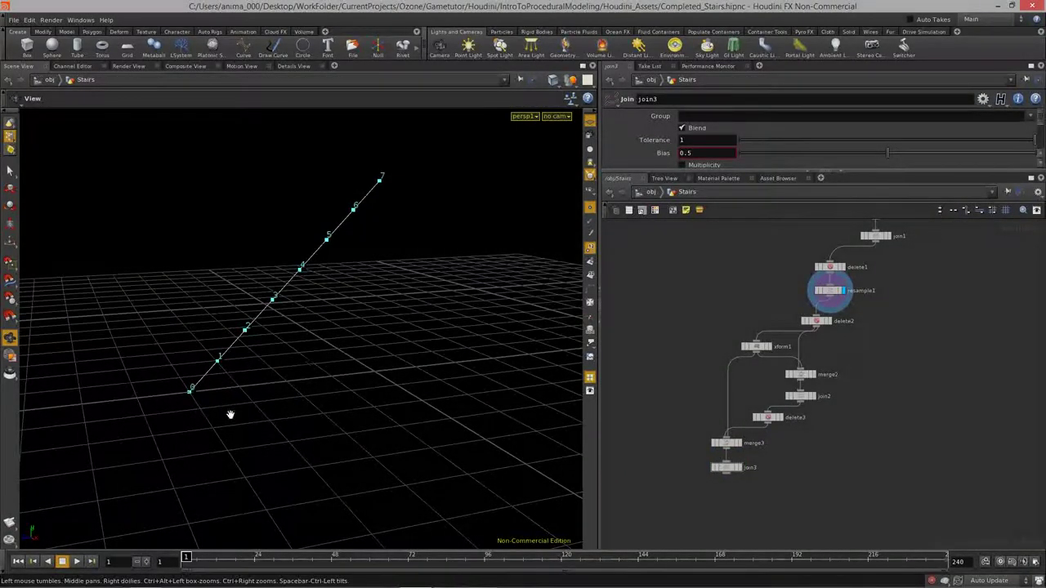
left_click(739, 468)
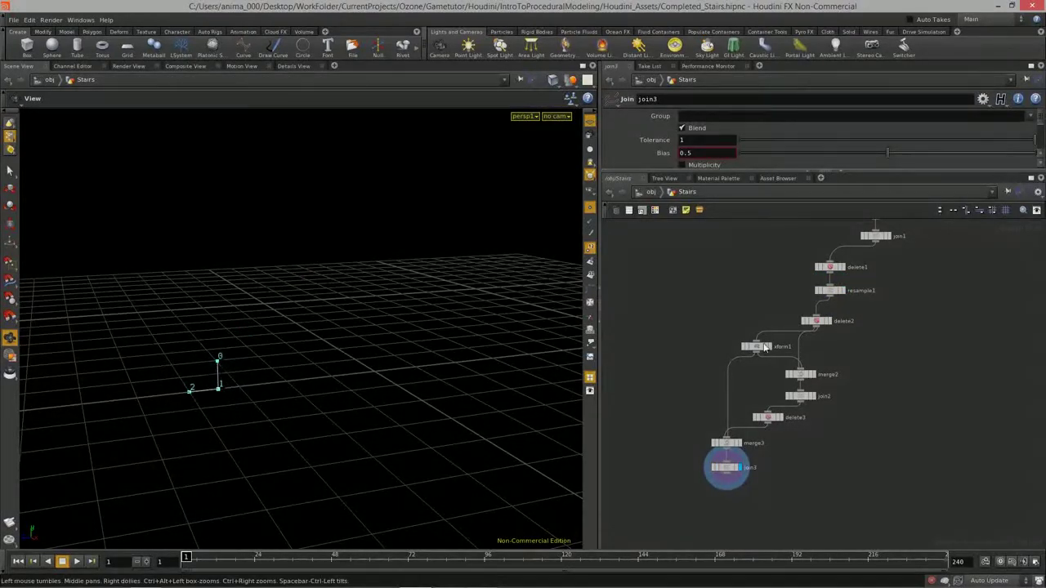
left_click(844, 291)
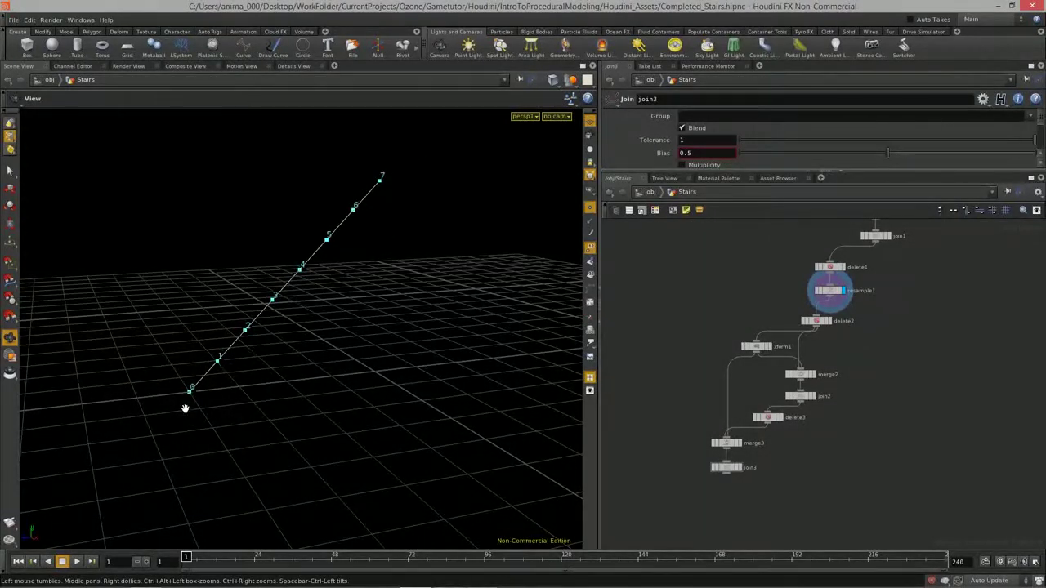
left_click(738, 469)
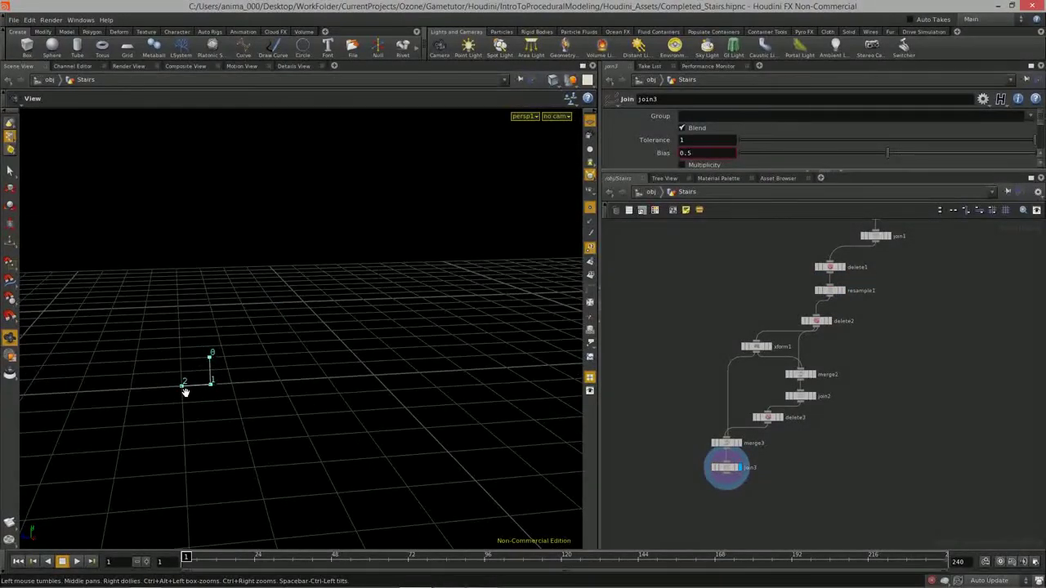
left_click_drag(194, 412, 238, 280)
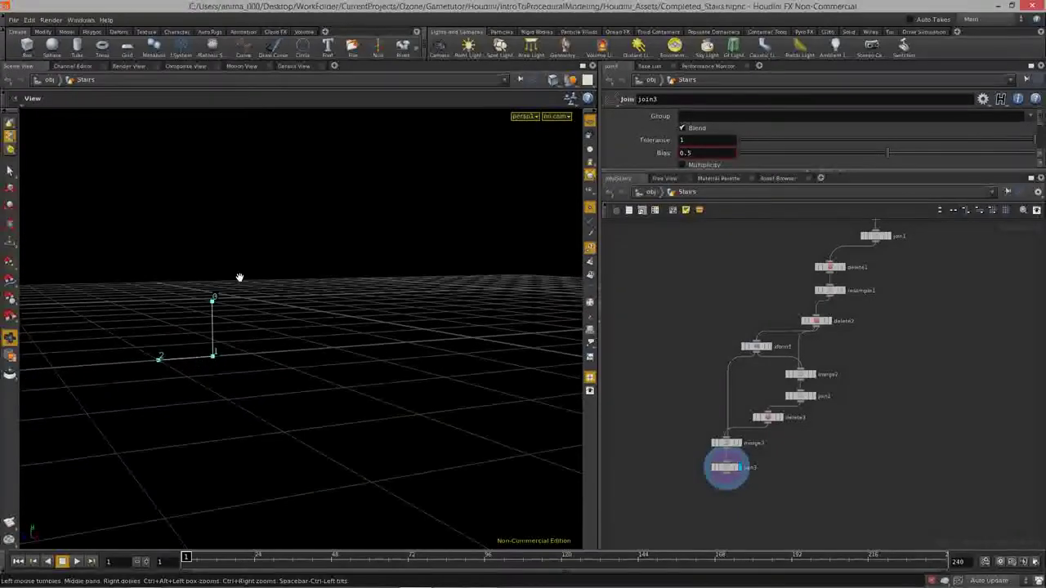
mouse_move(378, 368)
left_mouse_down()
mouse_move(399, 378)
mouse_move(427, 352)
mouse_move(343, 401)
mouse_move(384, 364)
left_mouse_up()
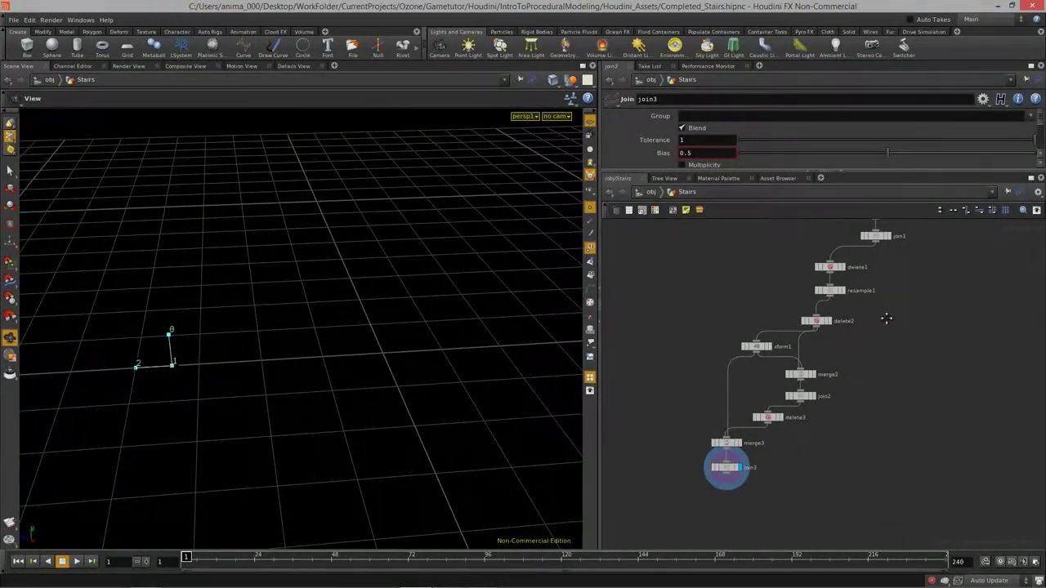
Step: Display resample1 and examine the diagonal's points from the first to the last
left_click_drag(264, 345, 196, 420)
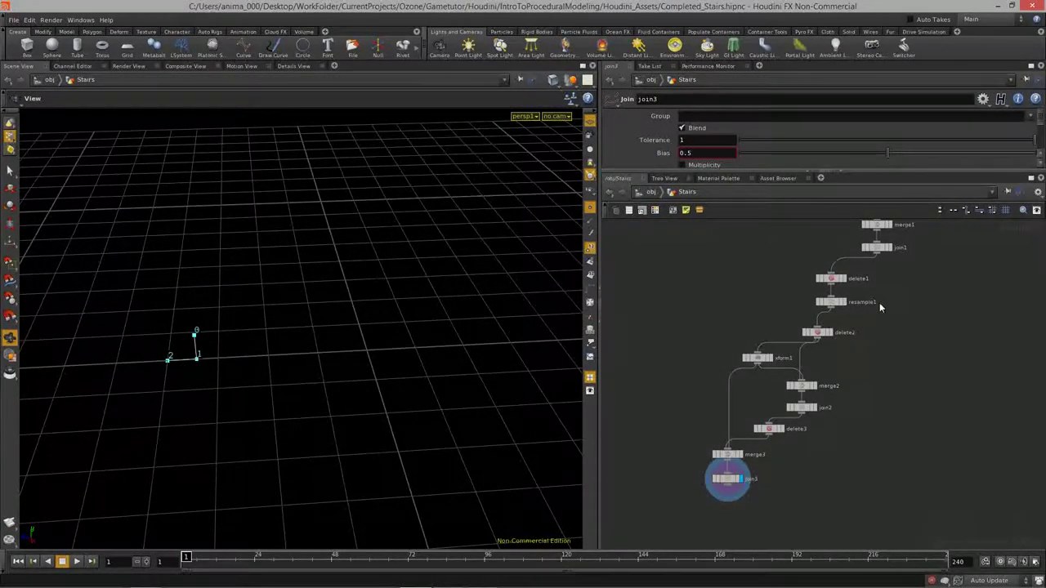
middle_click_drag(866, 303, 863, 318)
left_click(841, 319)
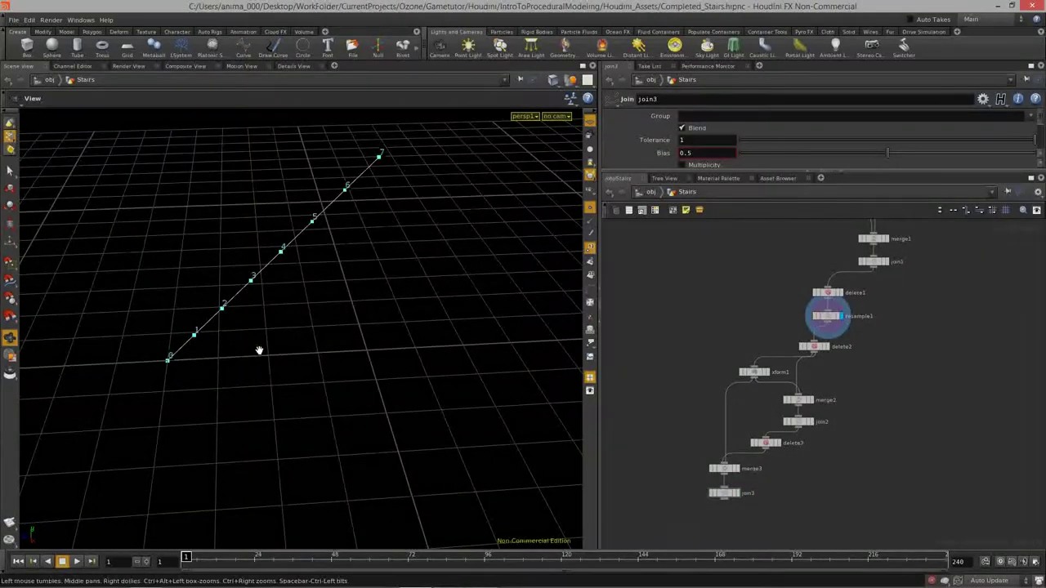
left_click_drag(320, 352, 374, 162)
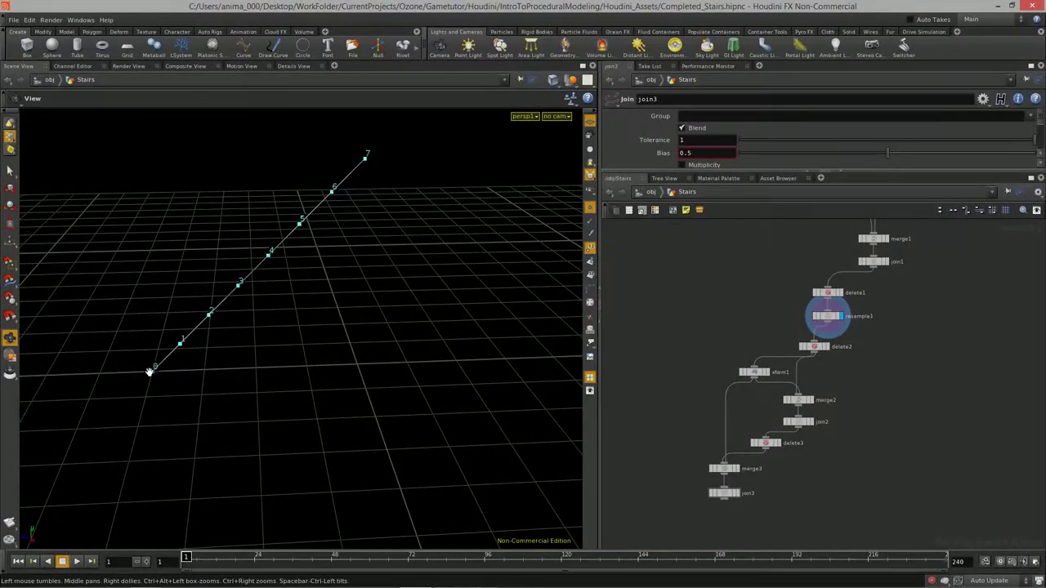
left_click_drag(364, 156, 362, 145)
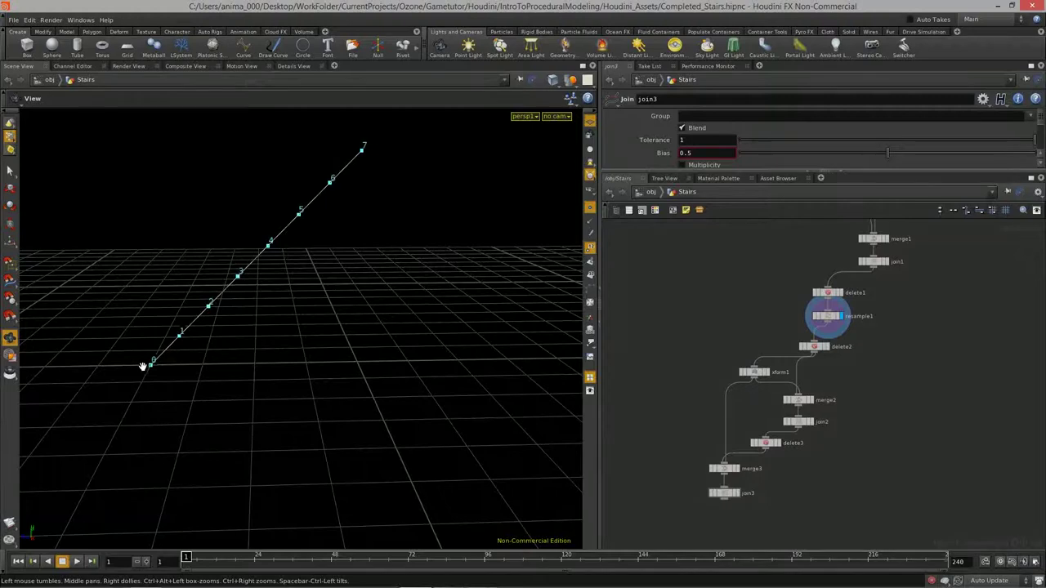
Step: Select and display the LengthLine node, inspect its line parameters and return to the end of the chain at join3
middle_click_drag(907, 325, 909, 416)
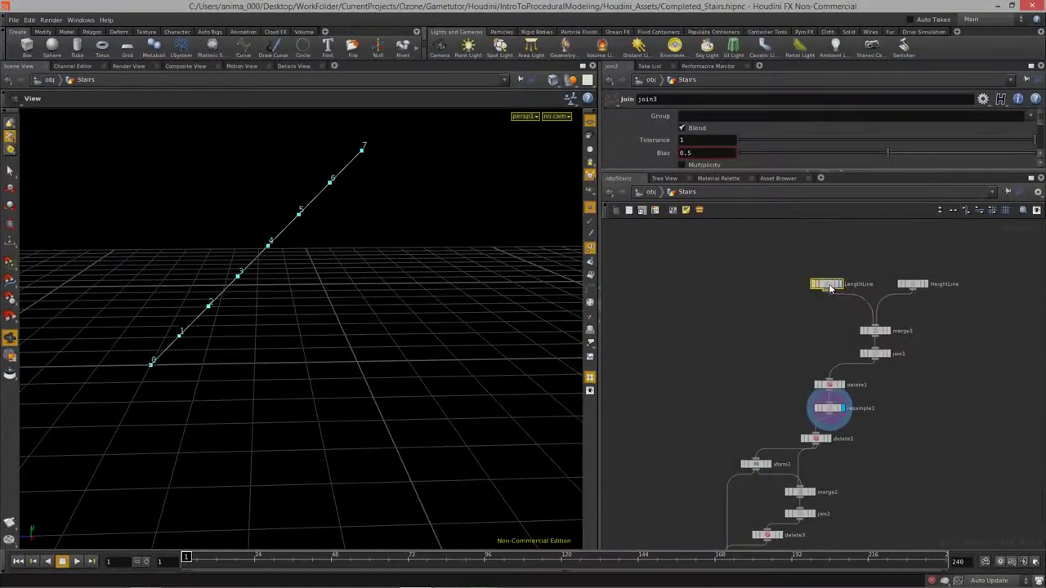
left_click(828, 284)
left_click(838, 284)
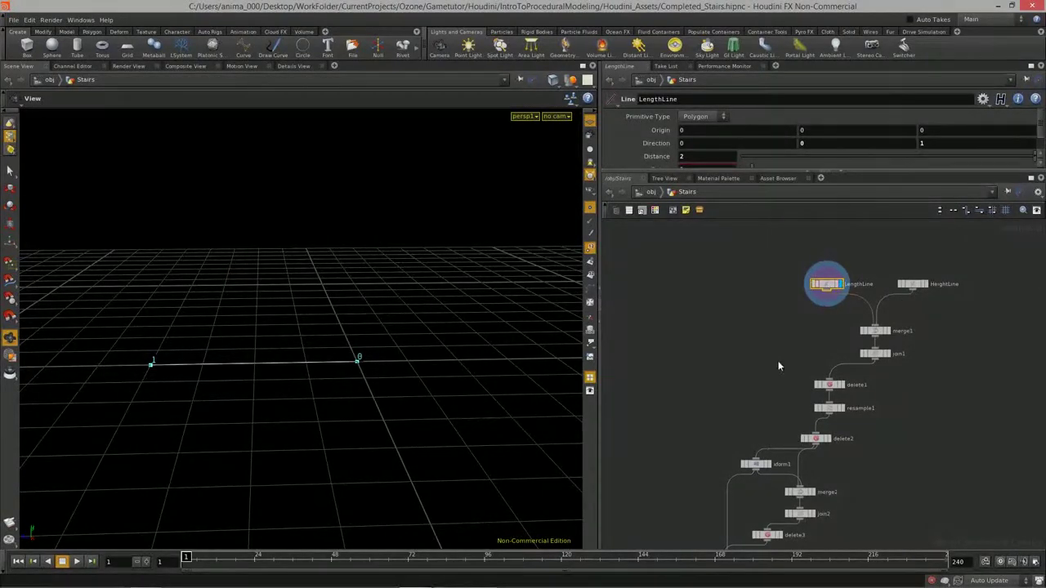
middle_click_drag(768, 361, 764, 334)
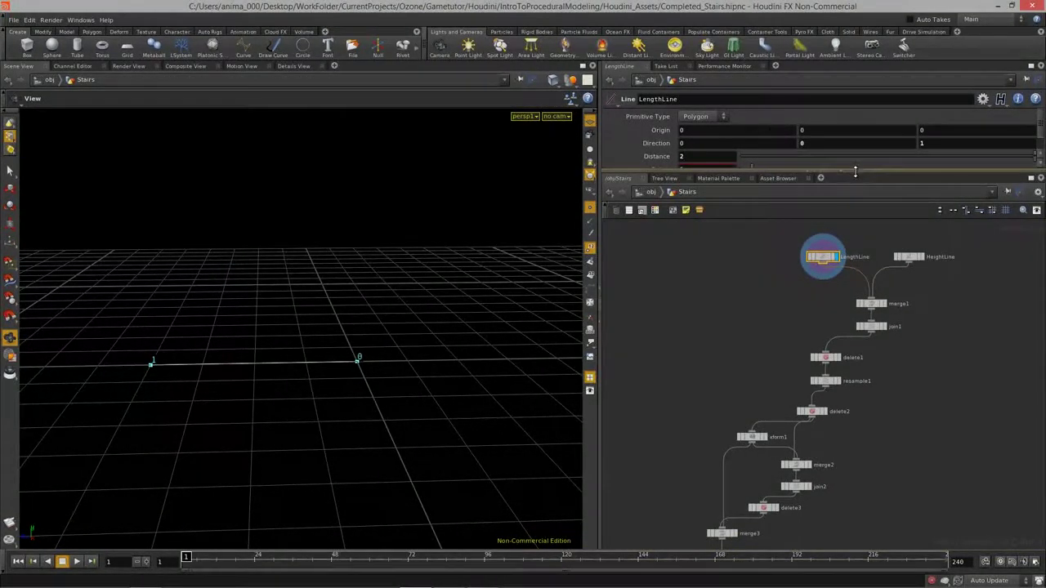
left_click_drag(853, 174, 853, 180)
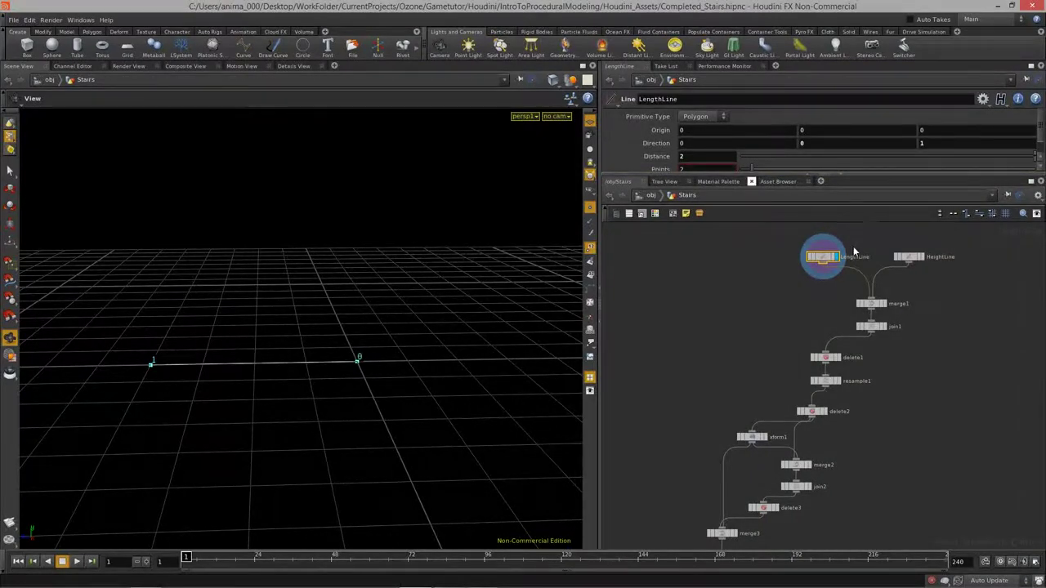
middle_click_drag(786, 227, 786, 232)
middle_click_drag(934, 356, 949, 224)
scroll(755, 473, "up", 3)
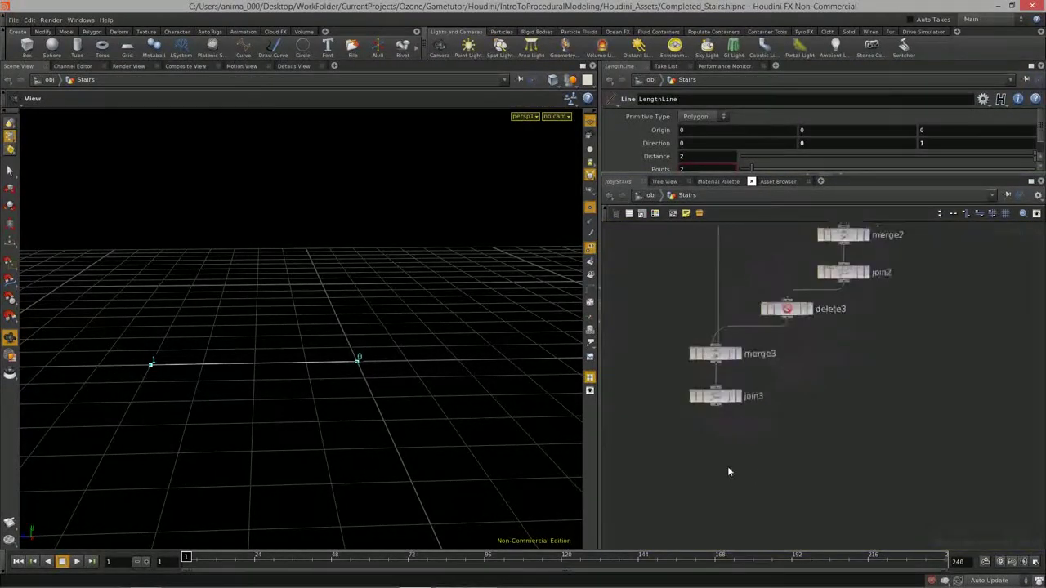
Step: Add a Transform node below join3 and connect it to join3's output
key("Tab")
type("tr")
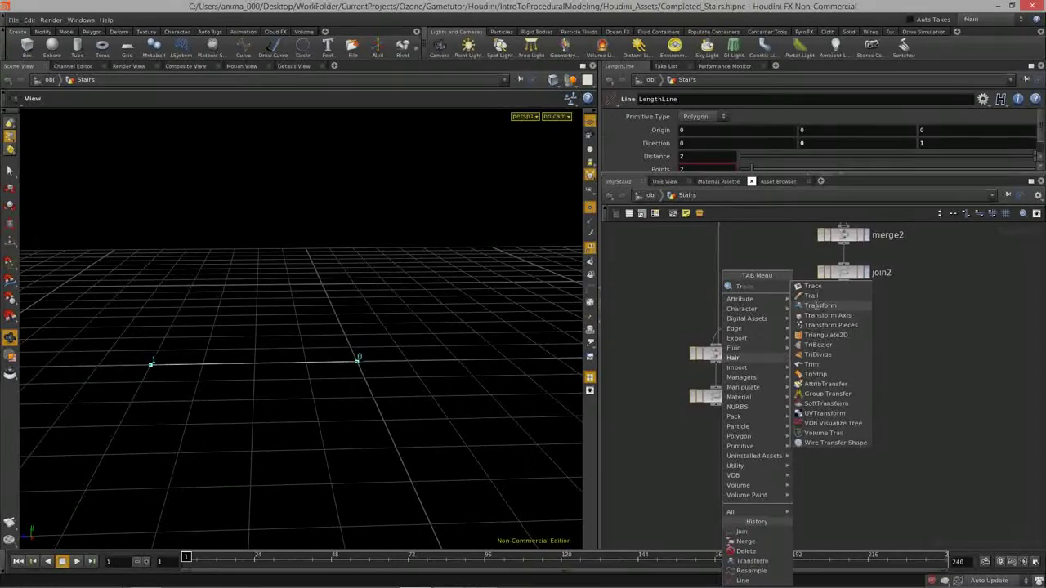
left_click(817, 304)
left_click(720, 465)
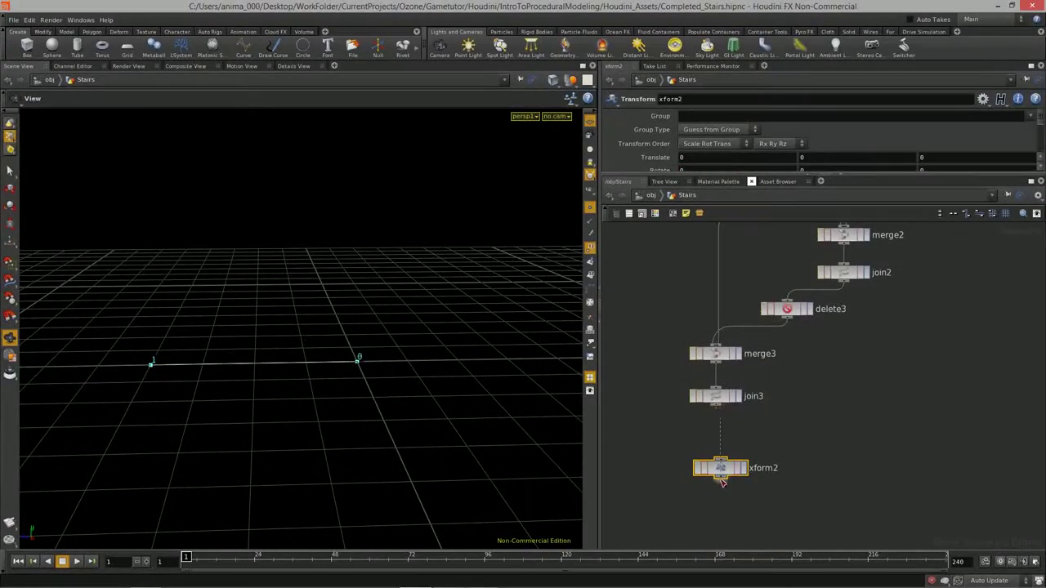
left_click_drag(723, 468, 717, 452)
Step: Copy the Distance parameter of the LengthLine node
middle_click_drag(867, 322, 841, 530)
scroll(841, 530, "down", 5)
middle_click_drag(789, 284, 790, 366)
scroll(789, 366, "up", 3)
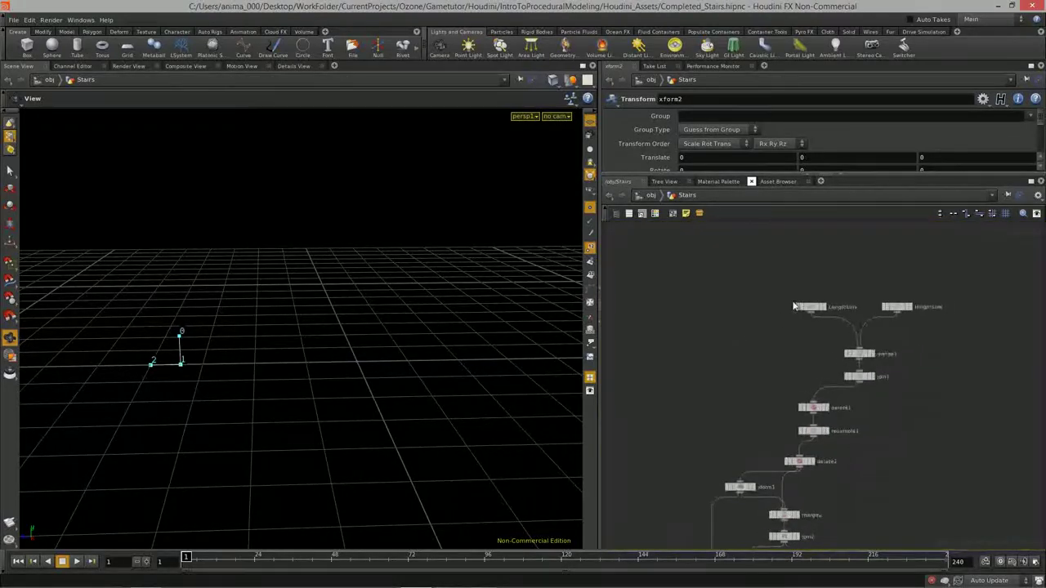
left_click(824, 314)
scroll(756, 165, "down", 1)
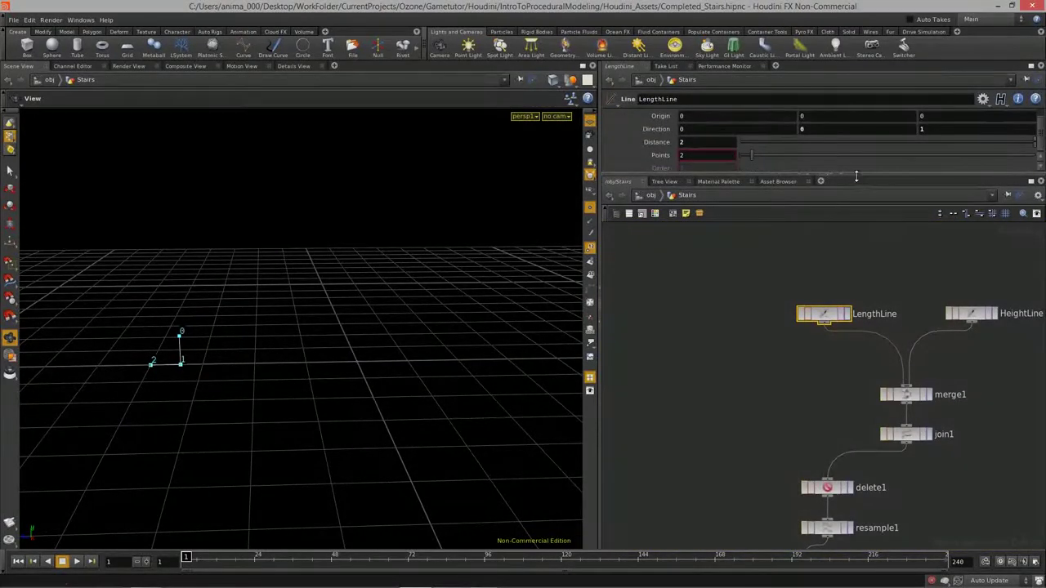
left_click_drag(856, 176, 857, 214)
right_click(661, 156)
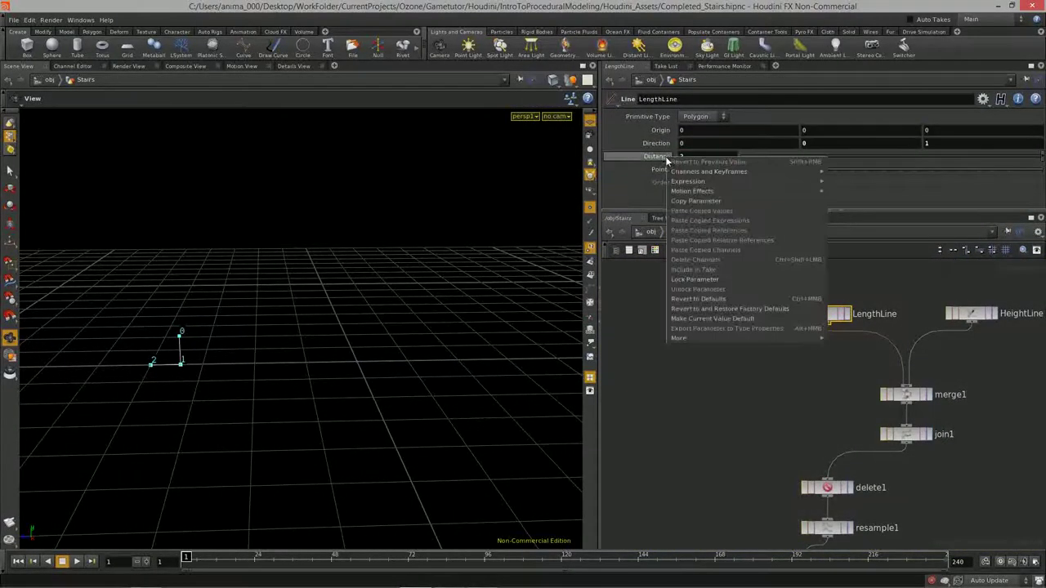
left_click(707, 201)
Step: Paste the copied distance as a relative reference into xform2's Z translation
middle_click_drag(717, 420, 721, 166)
middle_click_drag(813, 536, 910, 313)
left_click(760, 415)
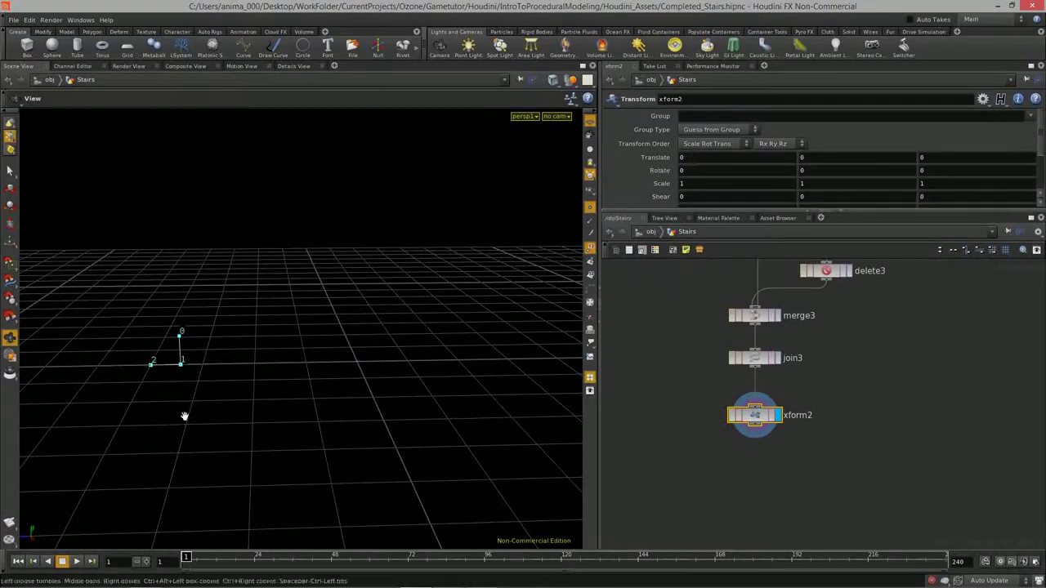
right_click(933, 160)
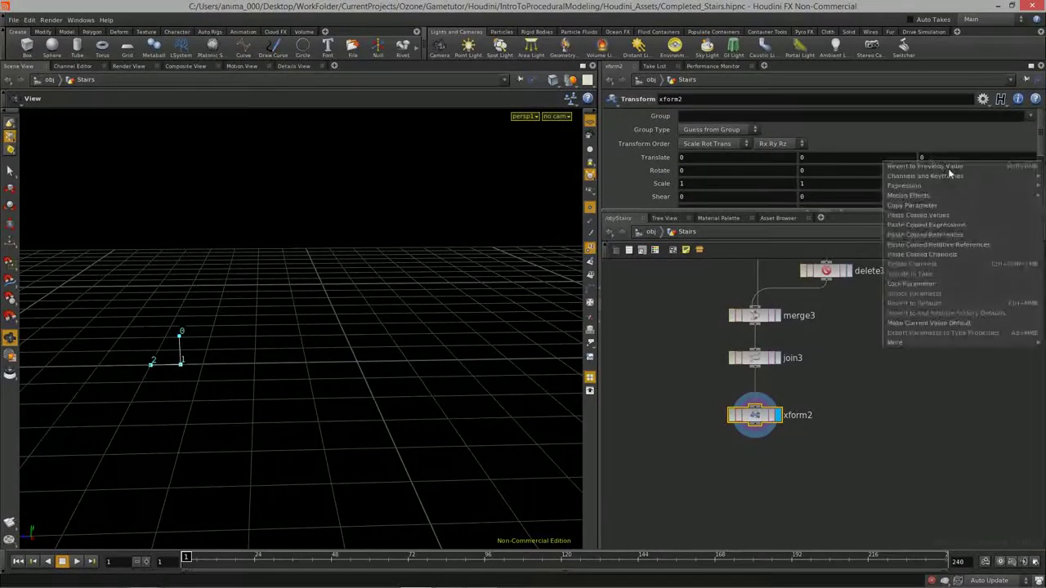
left_click(963, 248)
Step: Negate xform2's Z translation expression so it reads -ch("../LengthLine/dist"), and check the step profile's position near the origin
left_click_drag(245, 408, 126, 352)
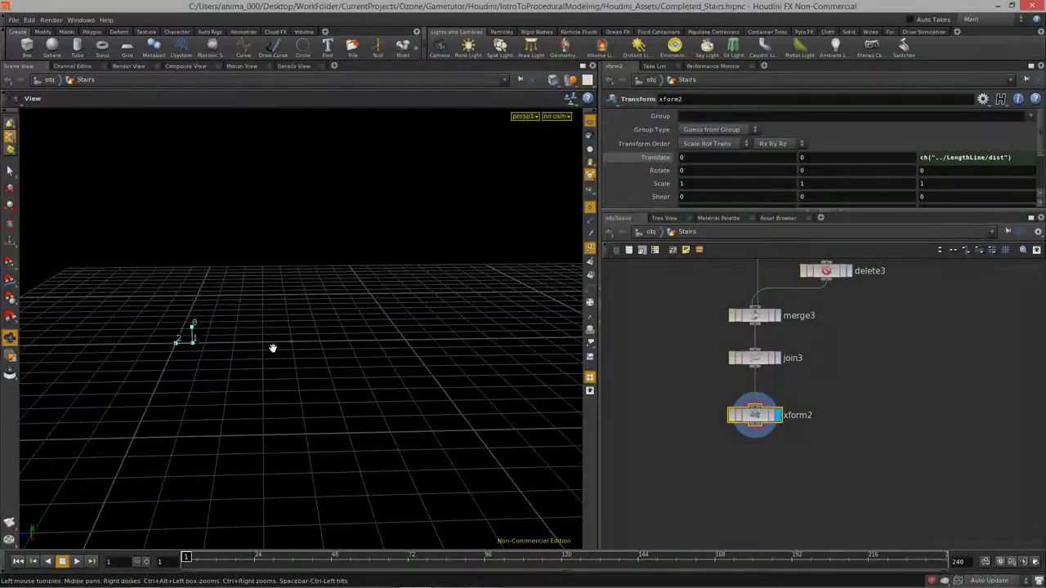
left_click_drag(263, 349, 567, 308)
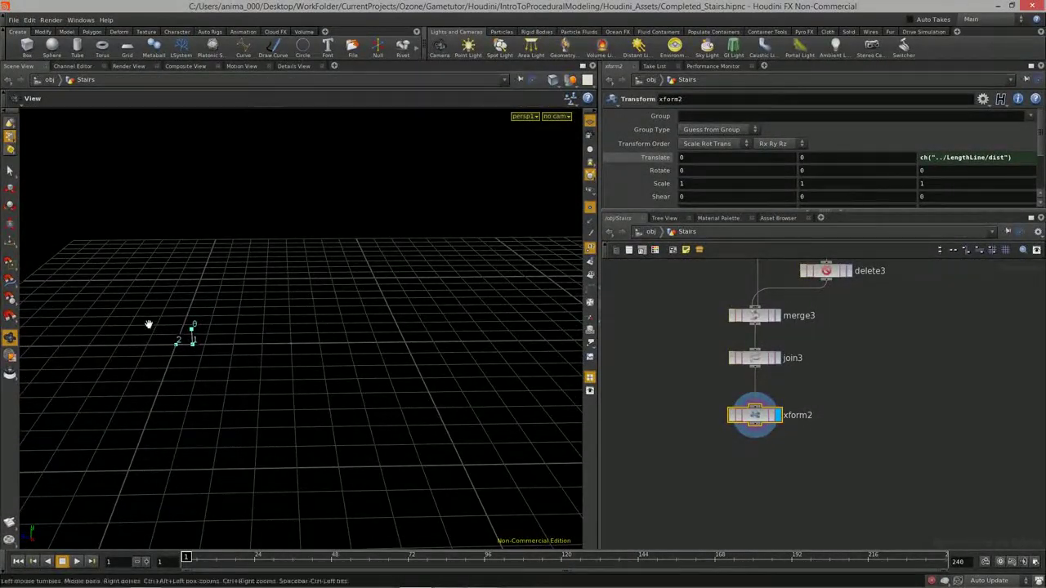
left_click(921, 157)
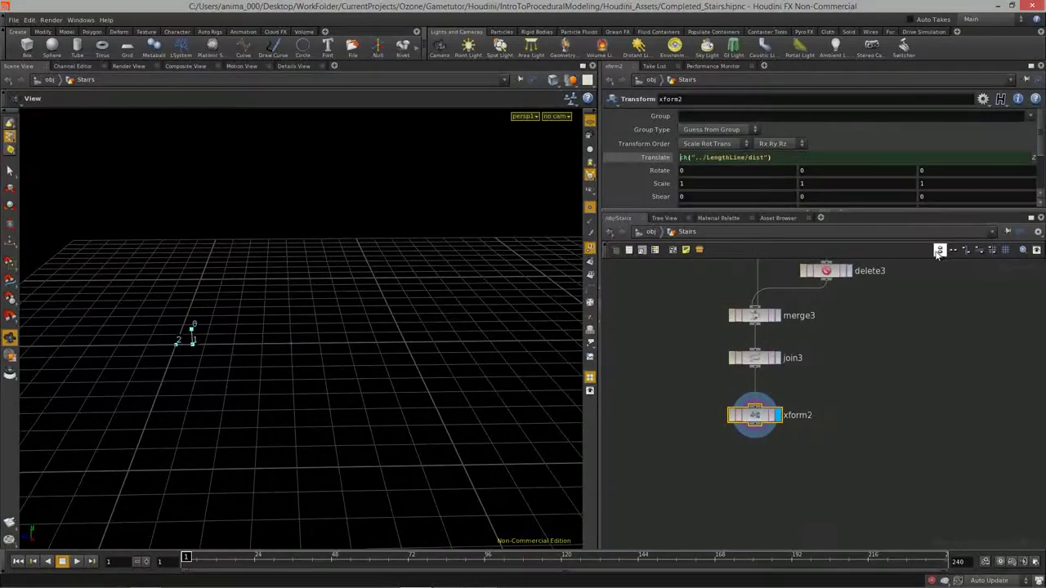
type("-")
key("Return")
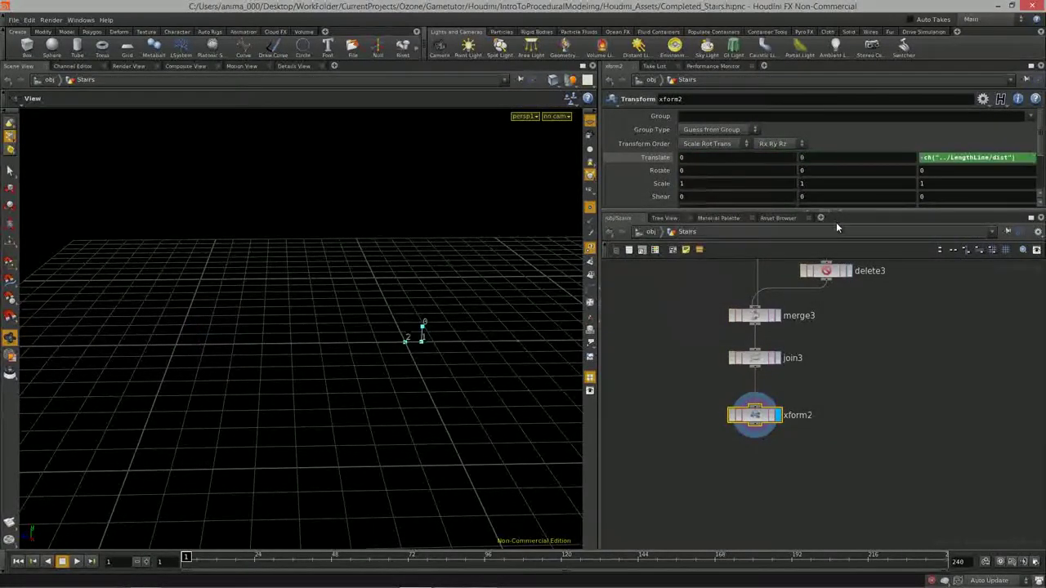
middle_click_drag(354, 378, 228, 377)
left_click_drag(228, 377, 282, 402)
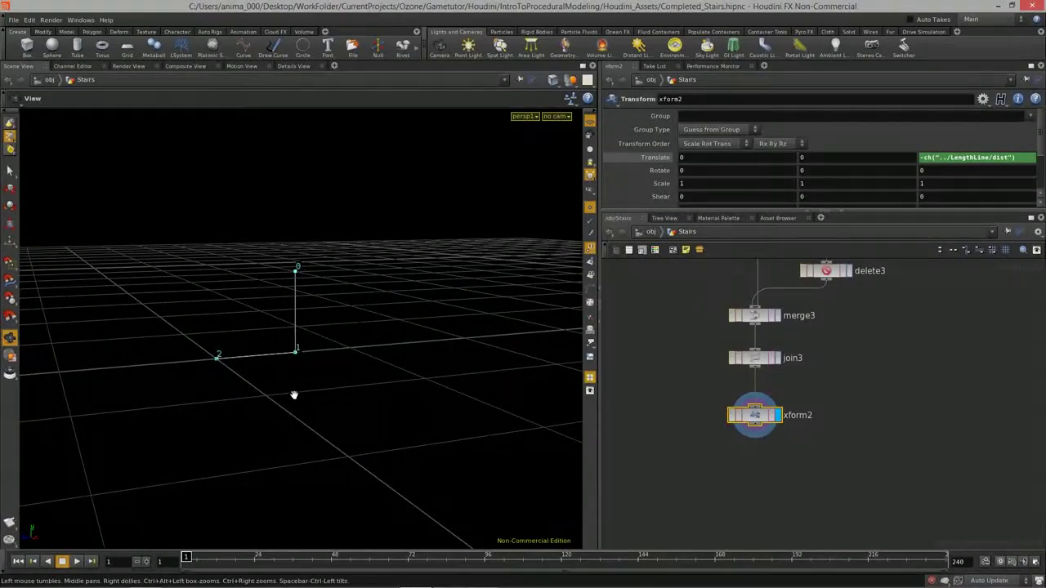
key("h")
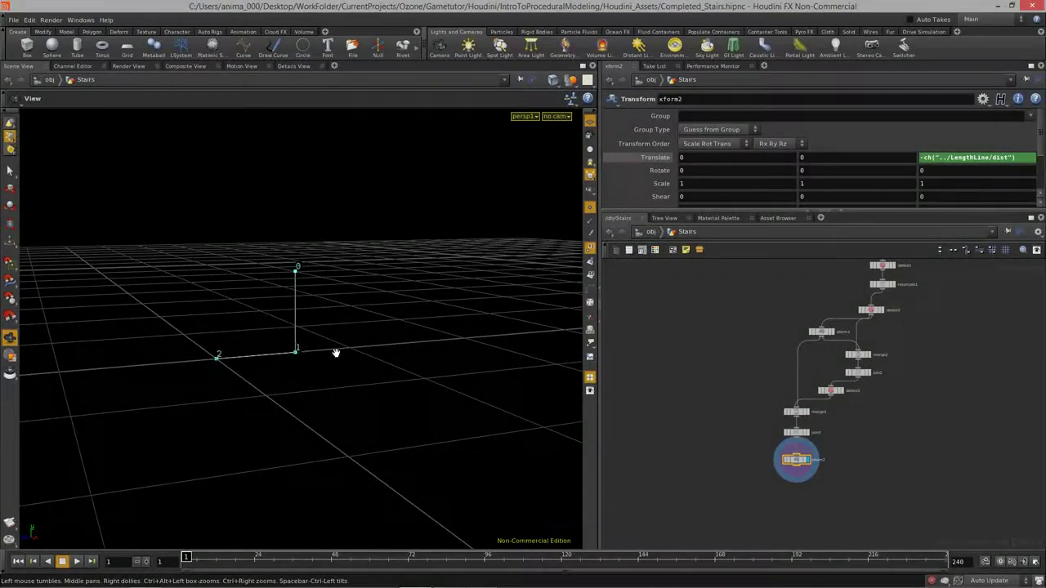
Step: Display resample1 and examine the points along the resampled diagonal
middle_click_drag(912, 415, 888, 443)
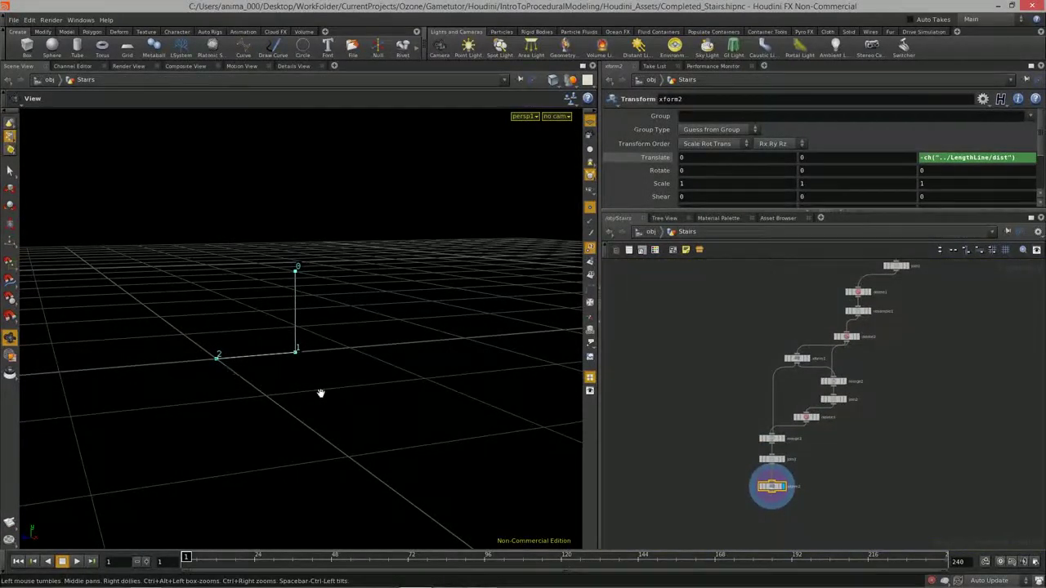
scroll(715, 409, "up", 5)
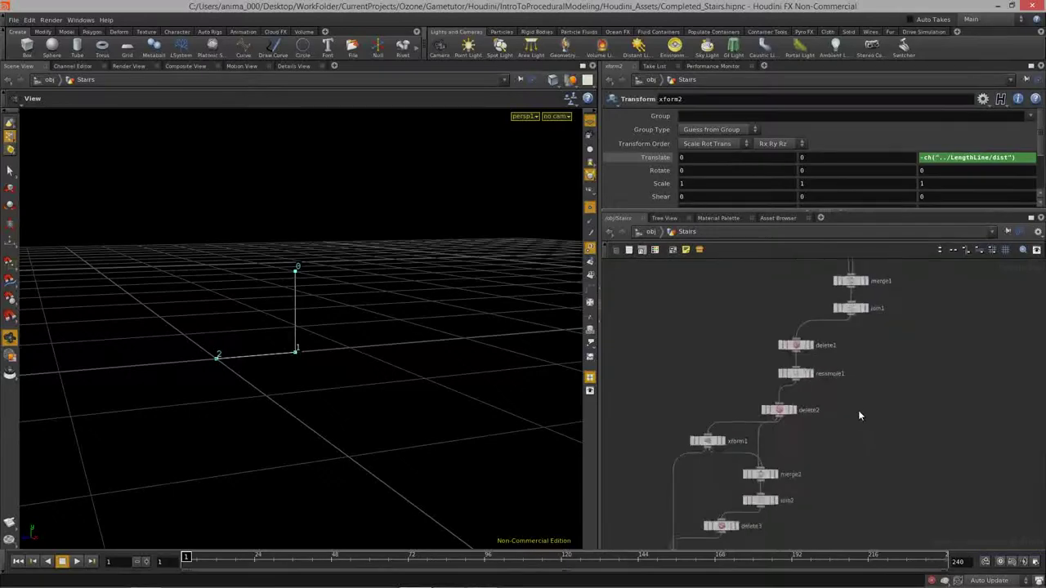
scroll(858, 414, "up", 2)
left_click(804, 366)
middle_click_drag(310, 331, 384, 355)
right_click_drag(383, 355, 309, 355)
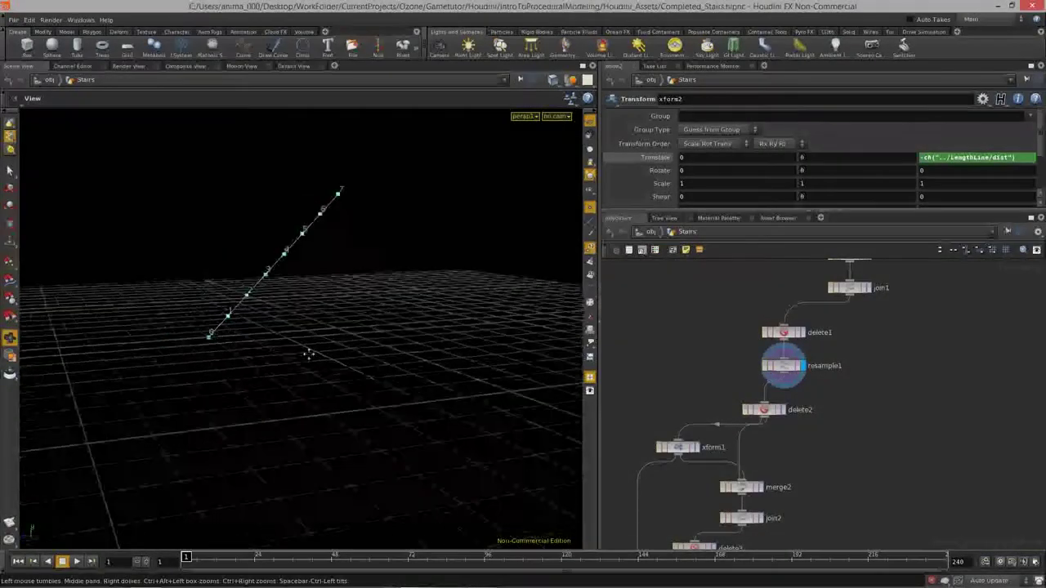
left_click_drag(309, 354, 213, 353)
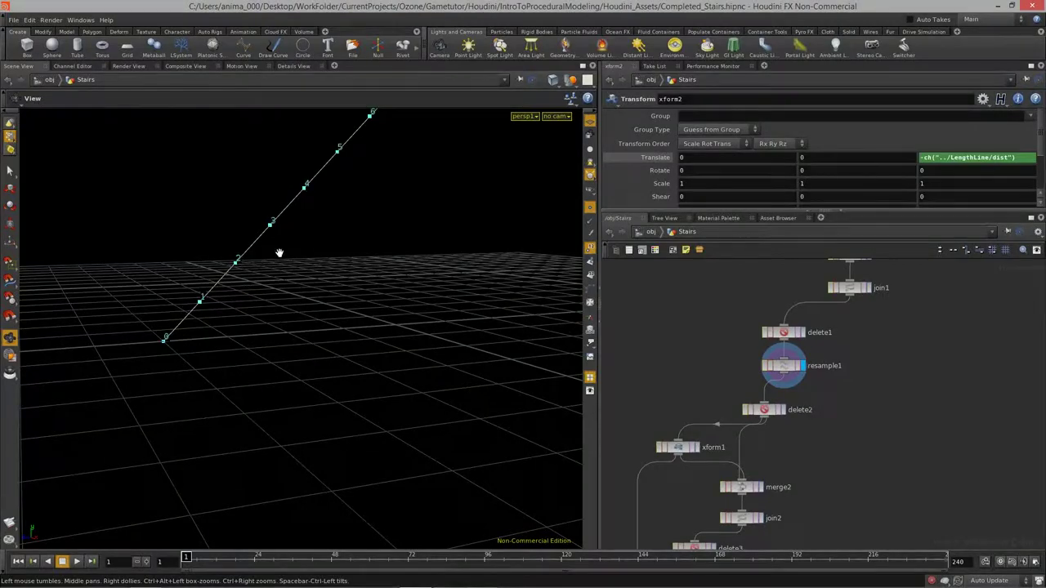
middle_click_drag(364, 189, 346, 257)
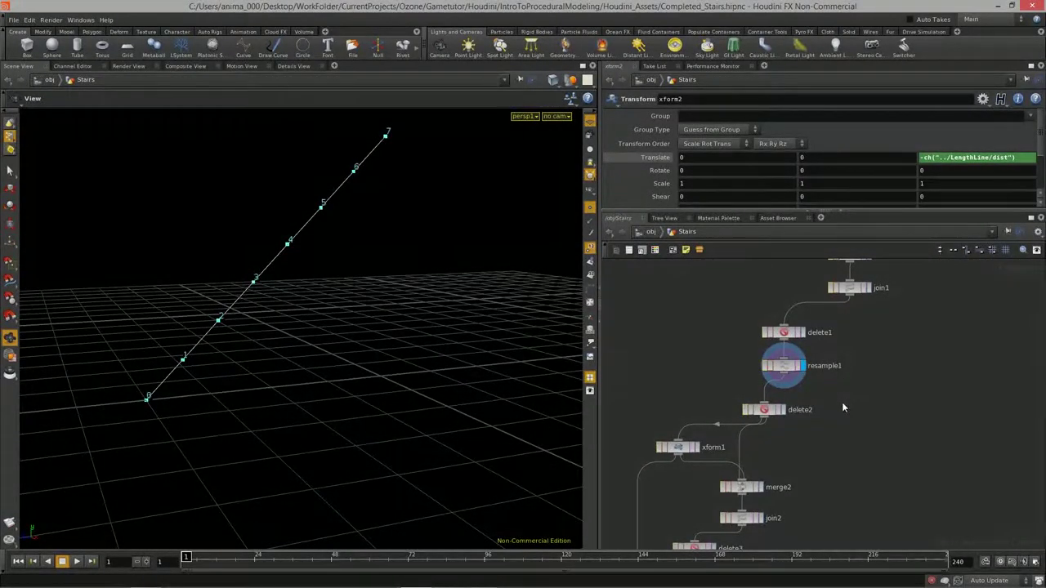
Step: Display xform2 and compare the moved step profile with the resampled diagonal
middle_click_drag(842, 415, 840, 337)
scroll(827, 368, "down", 2)
middle_click_drag(813, 463, 841, 388)
left_click_drag(696, 480, 696, 465)
middle_click_drag(681, 488, 715, 472)
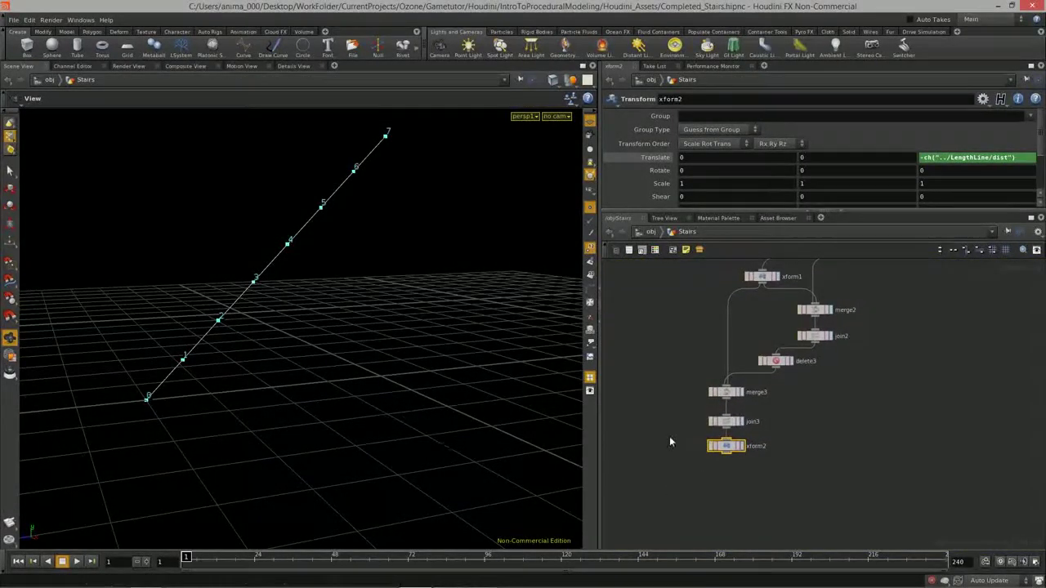
scroll(731, 461, "up", 3)
left_click(750, 437)
left_click_drag(325, 404, 414, 385)
left_click_drag(359, 403, 392, 417)
Step: Move delete2 and the nodes below it aside to free space in the network beneath resample1
scroll(891, 458, "down", 3)
middle_click_drag(776, 393, 747, 361)
middle_click_drag(895, 401, 872, 422)
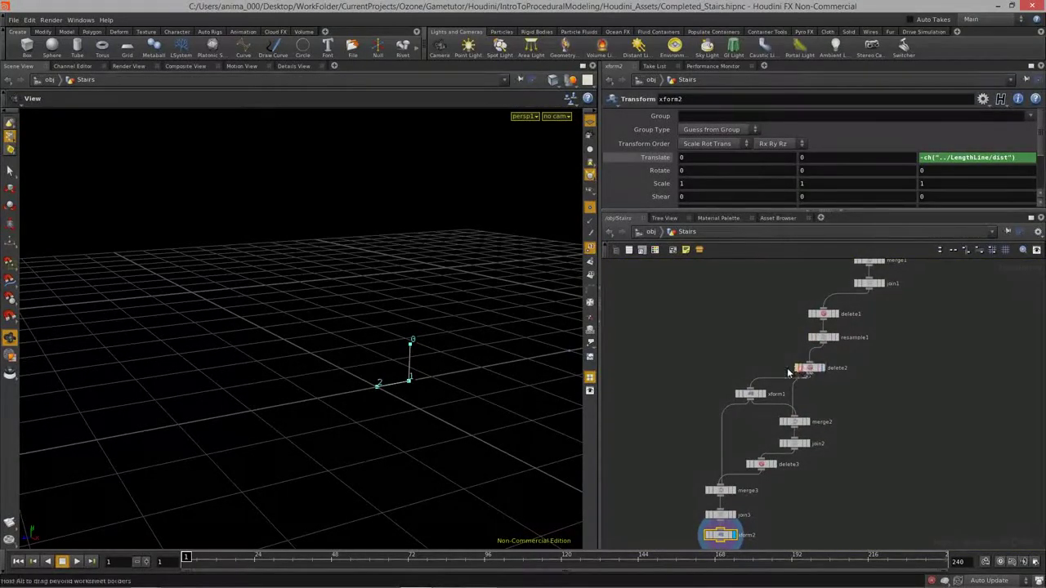
left_click_drag(806, 369, 781, 370)
middle_click_drag(824, 382, 815, 331)
left_click_drag(664, 306, 819, 538)
left_click_drag(776, 317, 774, 349)
left_click(841, 420)
middle_click_drag(844, 422, 844, 388)
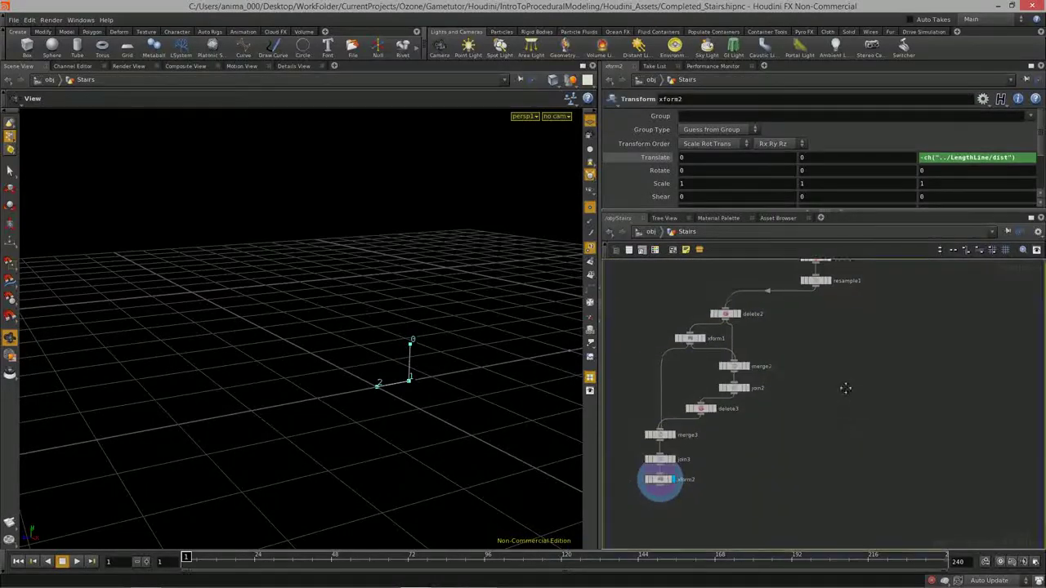
Step: Add a Copy node in the free space beside the step profile branch
key("Tab")
type("cop")
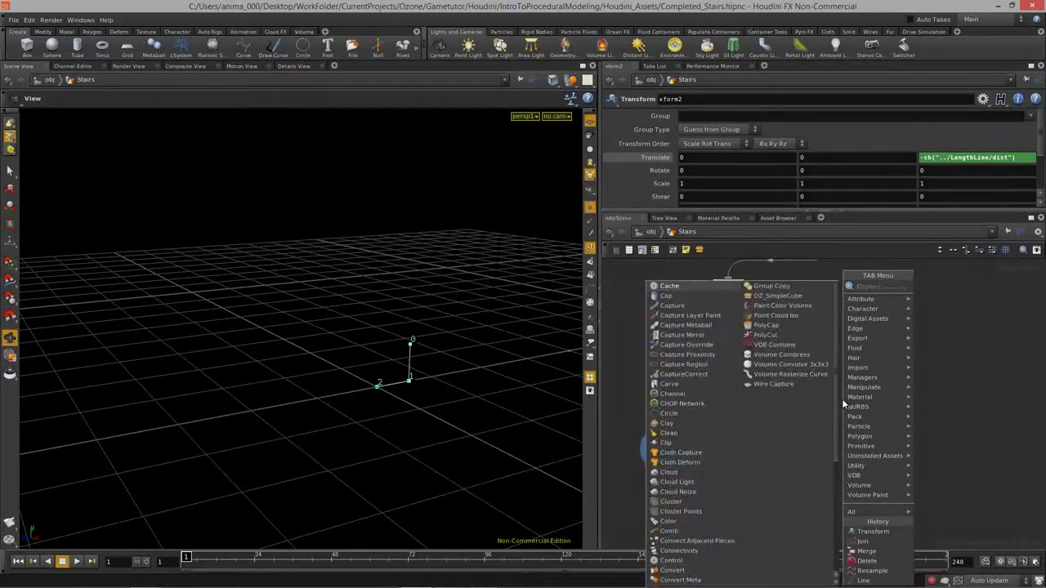
left_click(944, 296)
left_click(828, 436)
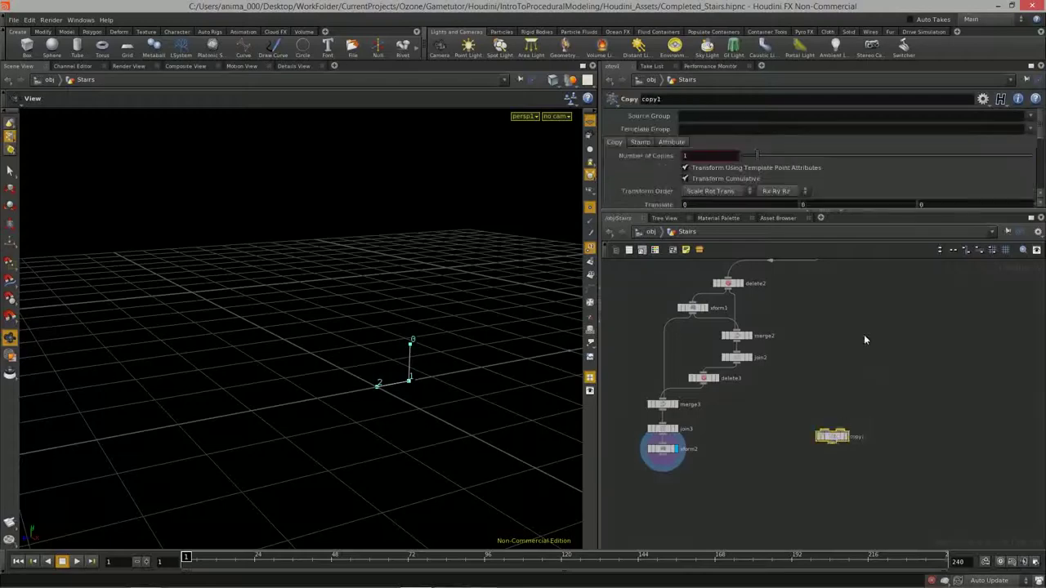
Step: Display resample1 and connect its output to copy1's second input as the template points
middle_click_drag(848, 287, 843, 333)
left_click(827, 297)
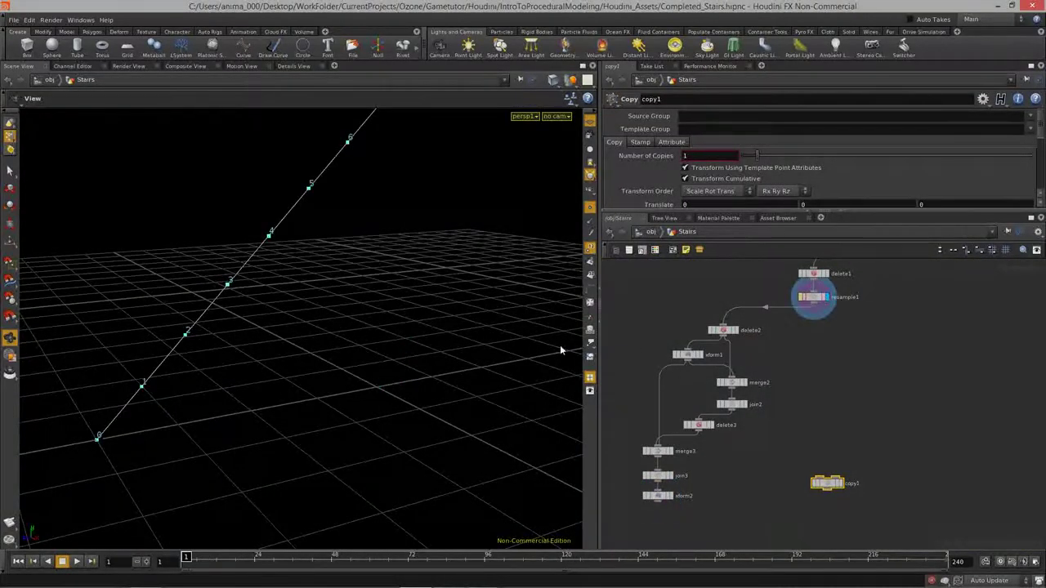
left_click_drag(294, 229, 195, 349)
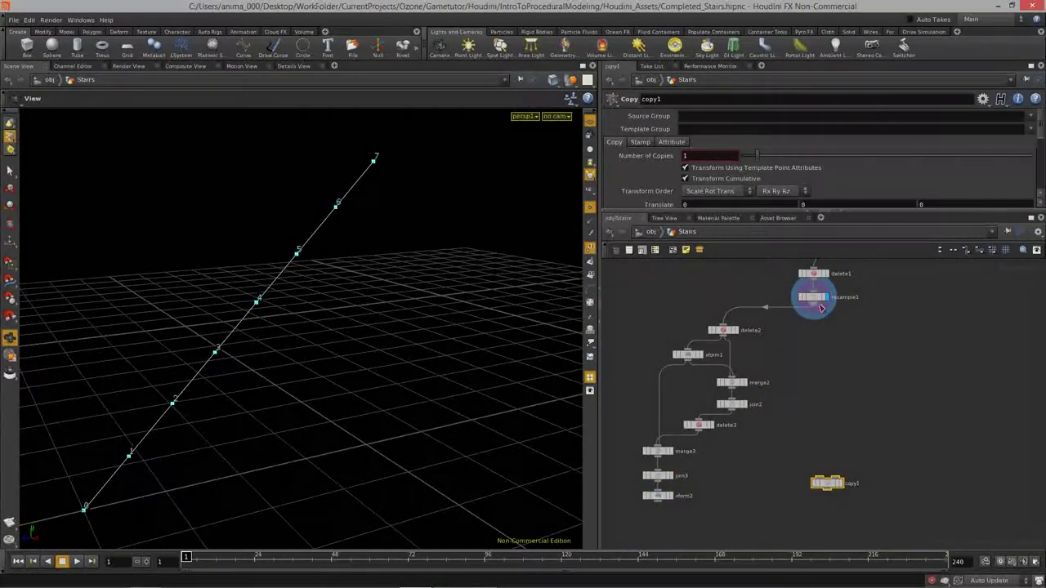
left_click_drag(843, 460, 842, 483)
key("ctrl+z")
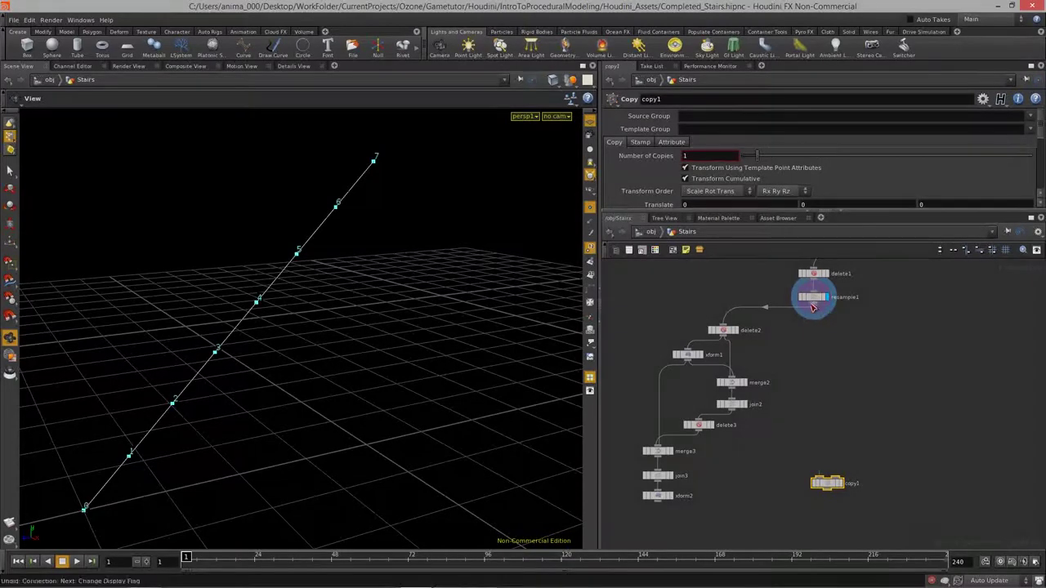
middle_click_drag(875, 425, 905, 338)
left_click_drag(864, 399, 843, 476)
middle_click_drag(786, 406, 791, 349)
scroll(744, 376, "up", 4)
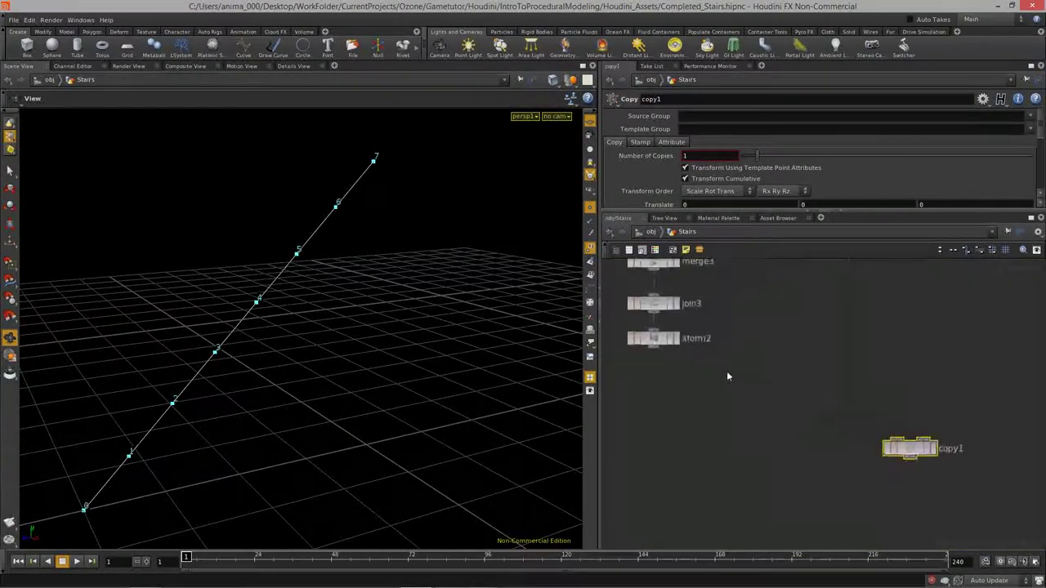
Step: Connect xform2's output to copy1's first input and display copy1
left_click(664, 333)
middle_click_drag(693, 409, 742, 393)
left_click_drag(684, 335, 972, 431)
left_click(986, 446)
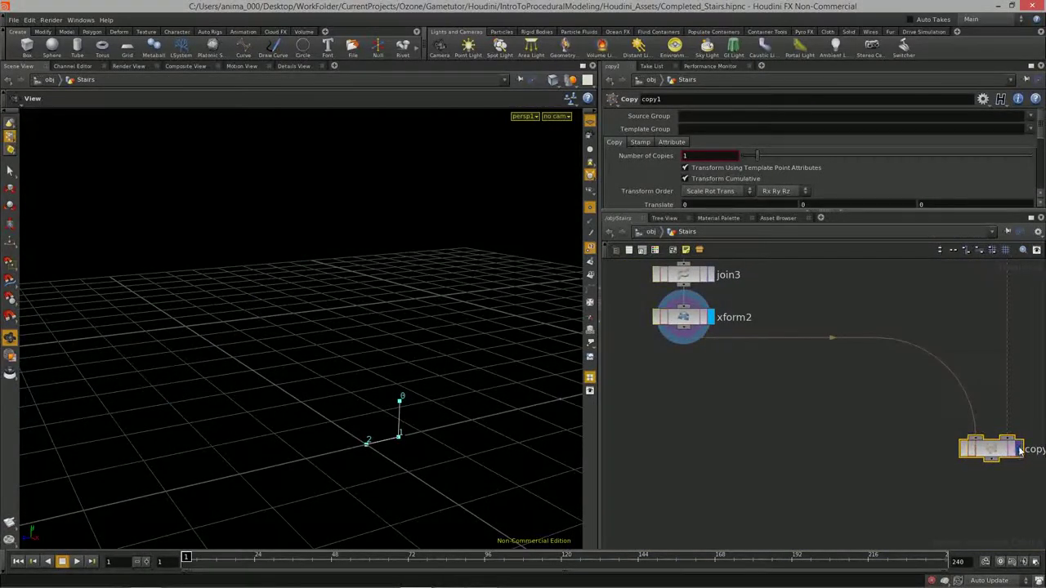
left_click(1018, 449)
left_click_drag(415, 425, 326, 477)
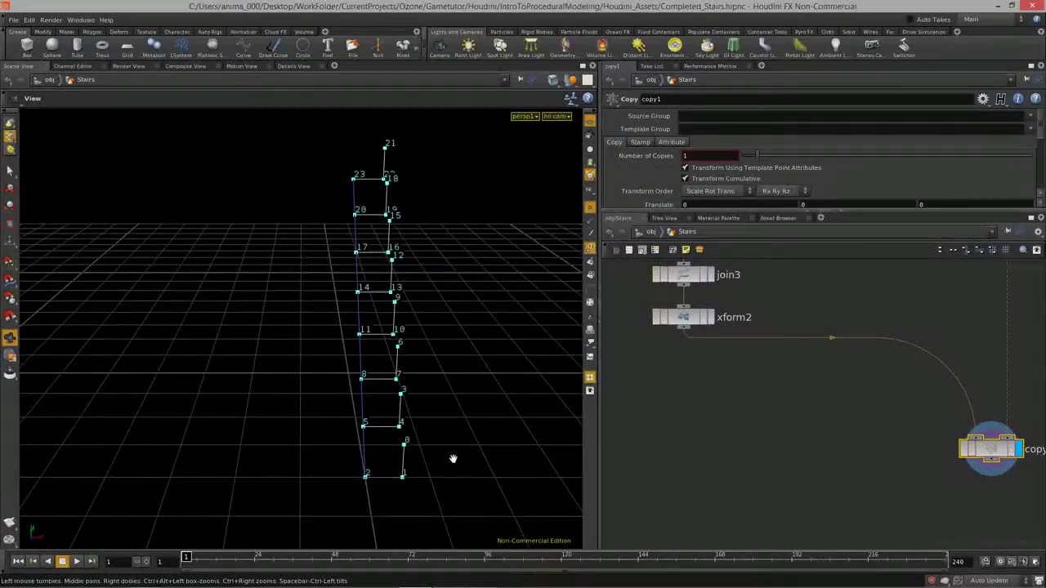
Step: Disable Transform Using Template Point Attributes on copy1 and examine the repeated step profiles from bottom to top
middle_click_drag(1002, 452, 808, 465)
middle_click_drag(786, 319, 861, 358)
left_click(753, 170)
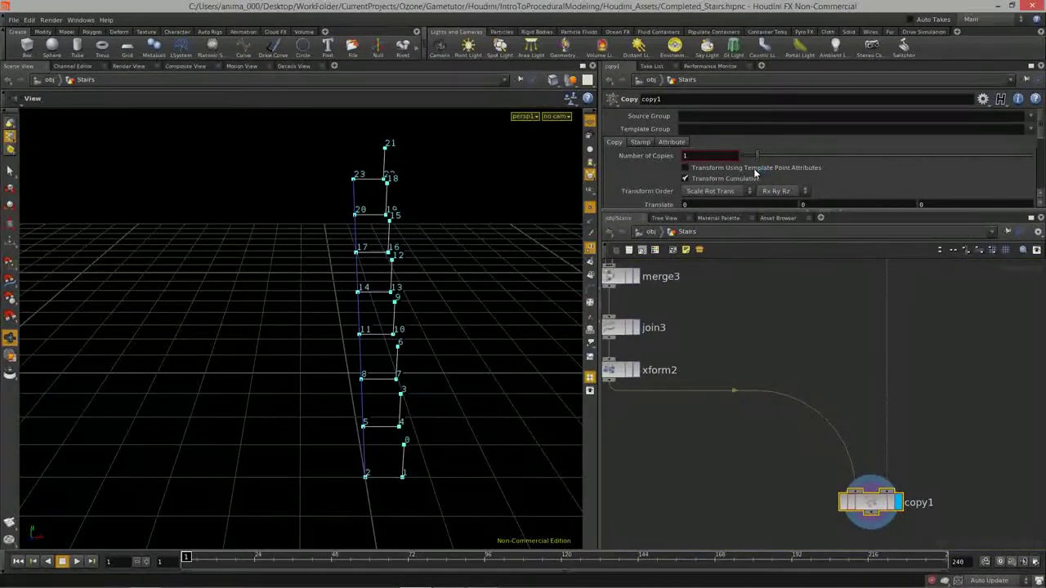
left_click_drag(375, 407, 305, 433)
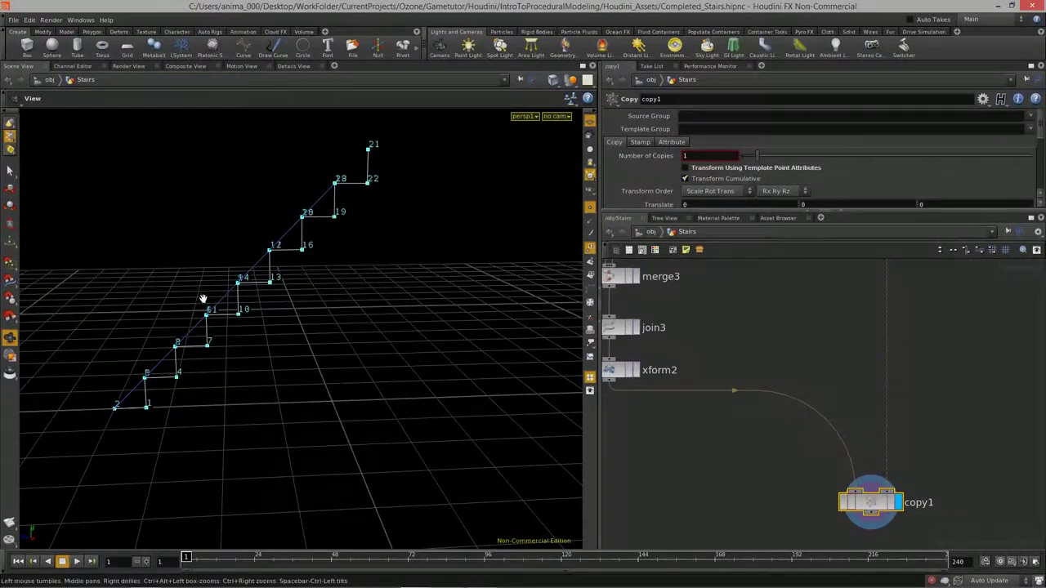
left_click_drag(119, 372, 170, 347)
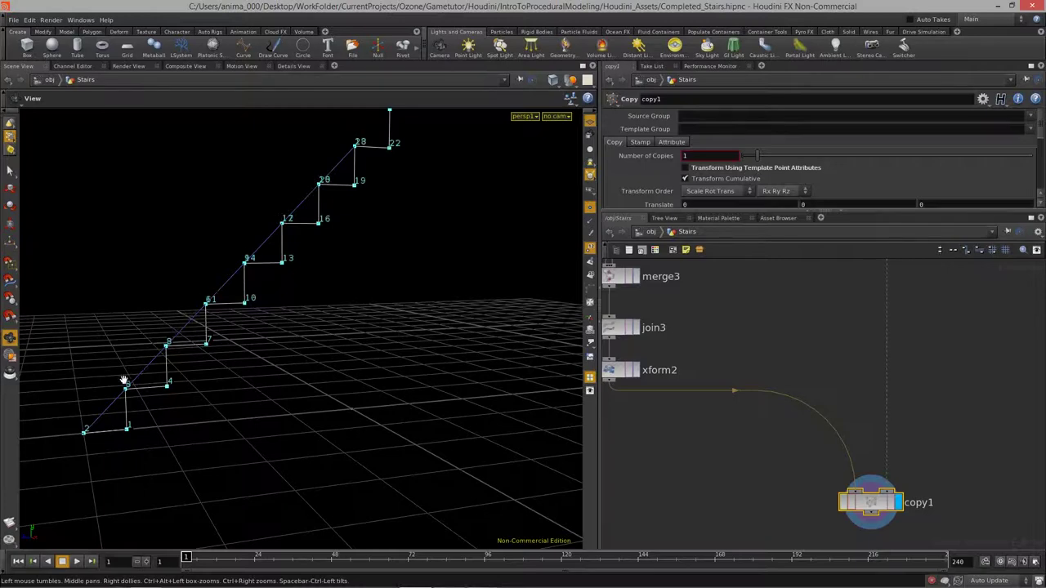
left_click_drag(440, 232, 287, 226)
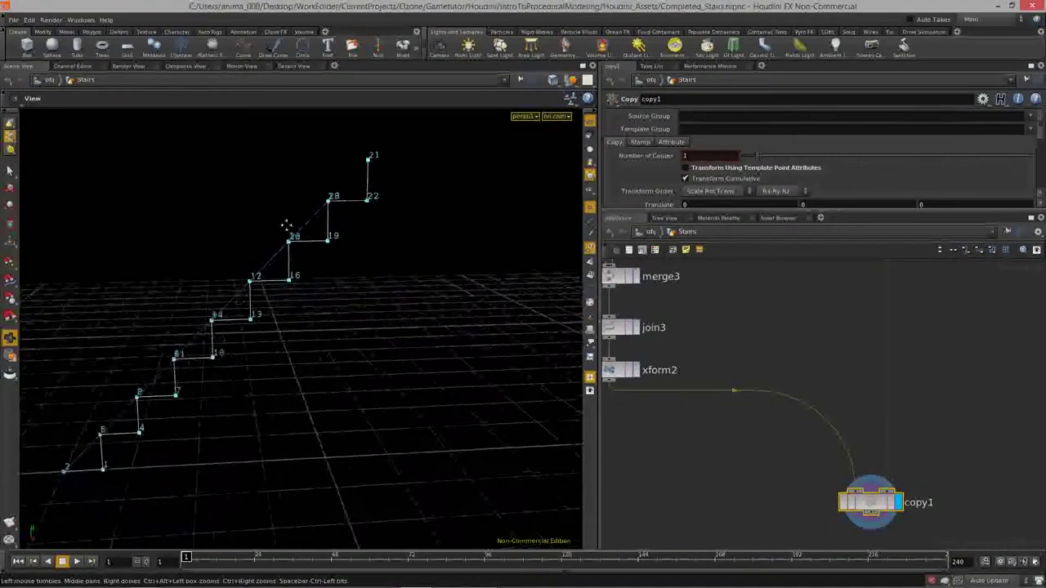
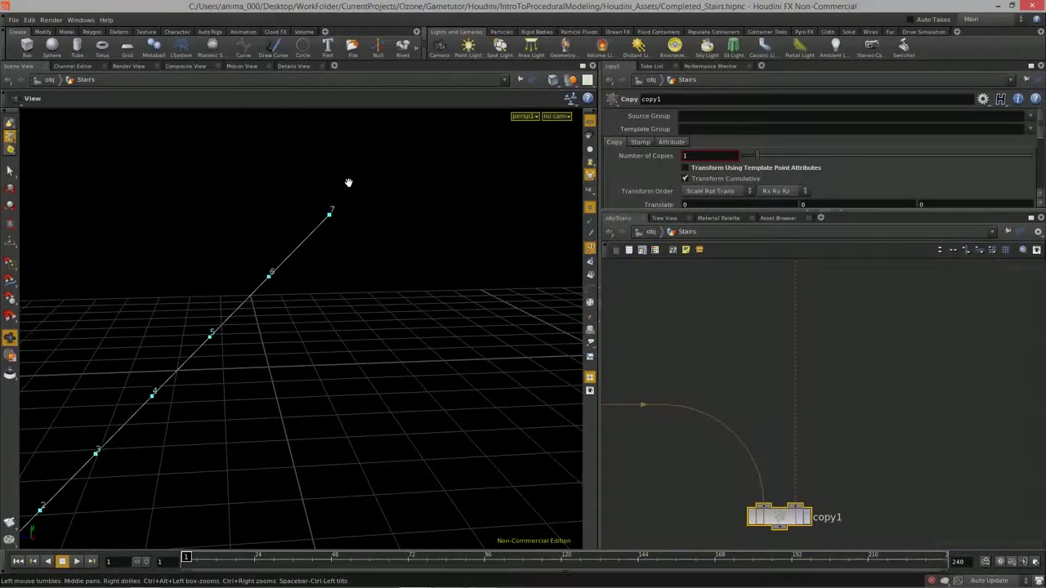
Step: Add a Delete node in the free space below resample1
middle_click_drag(829, 428, 824, 535)
middle_click_drag(827, 299, 815, 458)
middle_click_drag(836, 343, 793, 383)
key("Tab")
type("delete")
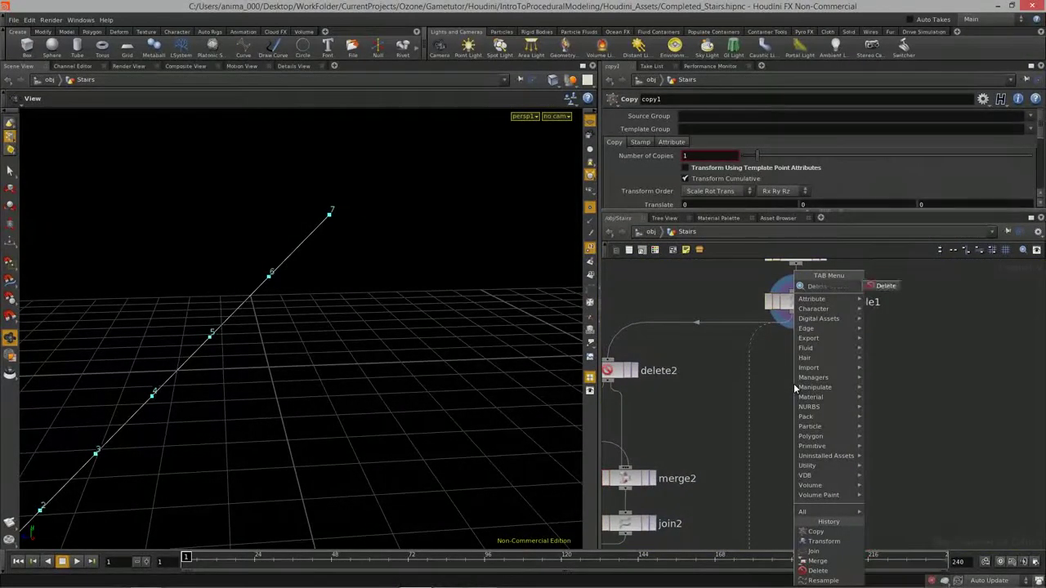
key("Return")
left_click(809, 400)
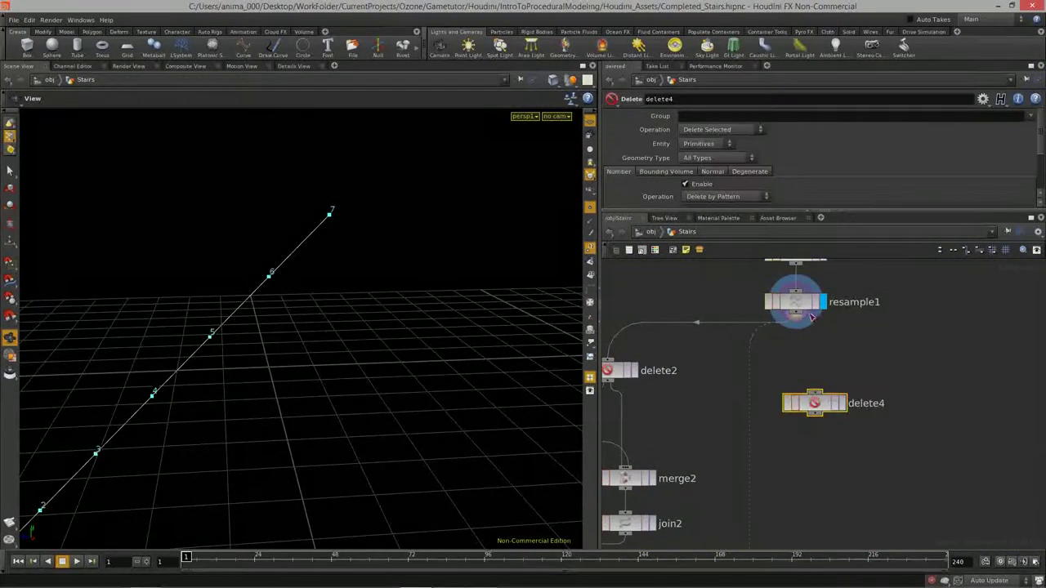
Step: Connect resample1 to delete4, display delete4 and set its entity to Points
left_click(841, 403)
left_click(716, 150)
left_click(699, 167)
left_click_drag(893, 213, 892, 274)
middle_click_drag(918, 362, 905, 438)
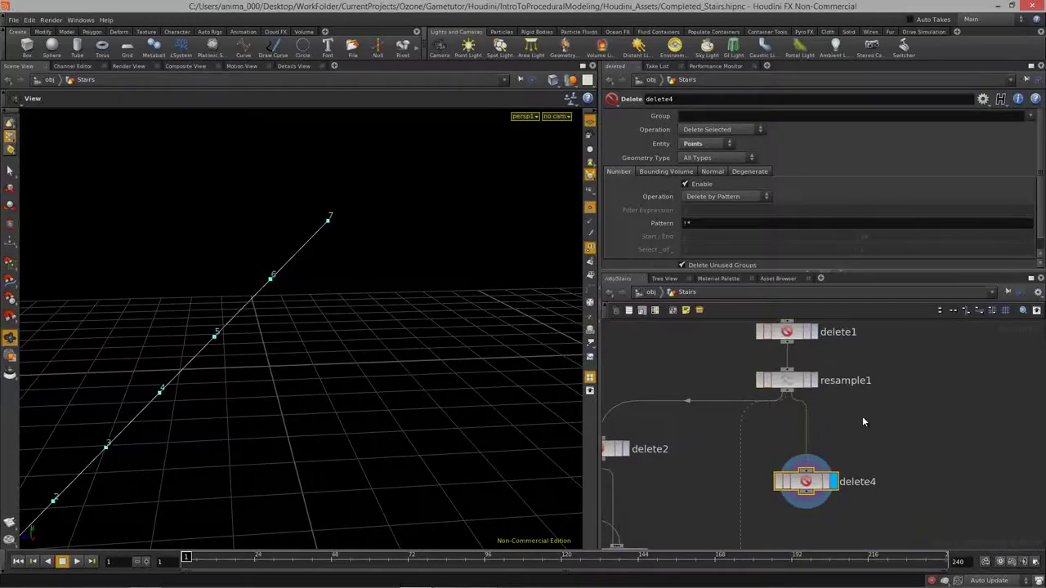
Step: Set delete4's pattern to $N so it removes the last point of the diagonal
mouse_move(387, 345)
left_mouse_down()
mouse_move(379, 294)
mouse_move(391, 347)
mouse_move(402, 330)
mouse_move(372, 350)
left_mouse_up()
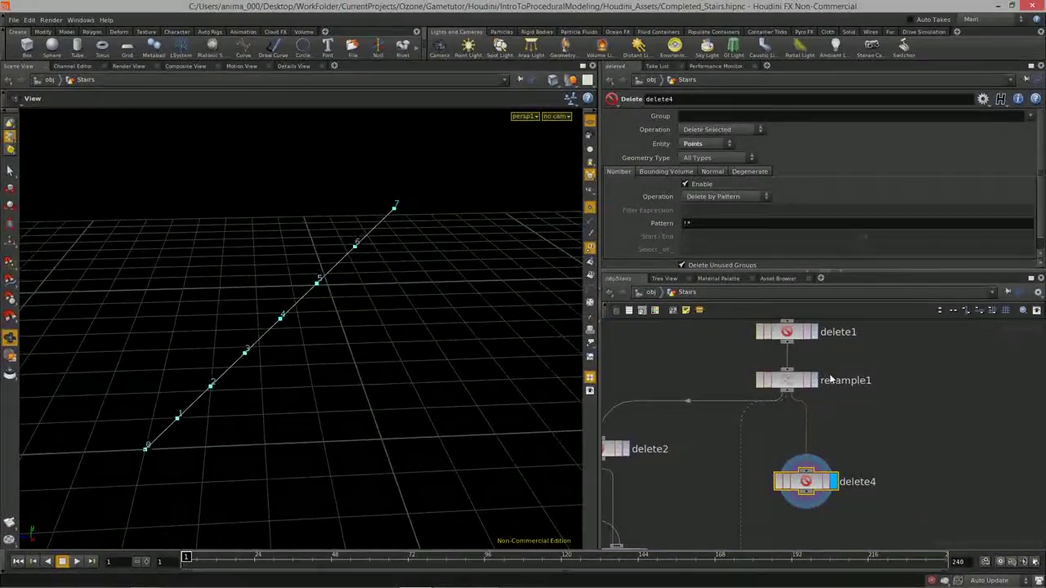
left_click(726, 227)
key("Return")
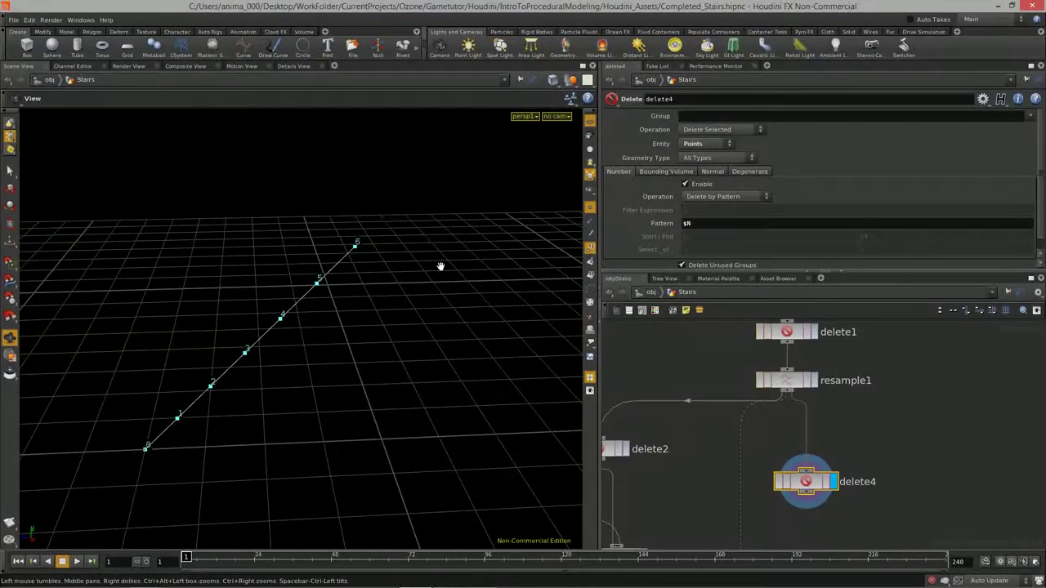
left_click(698, 223)
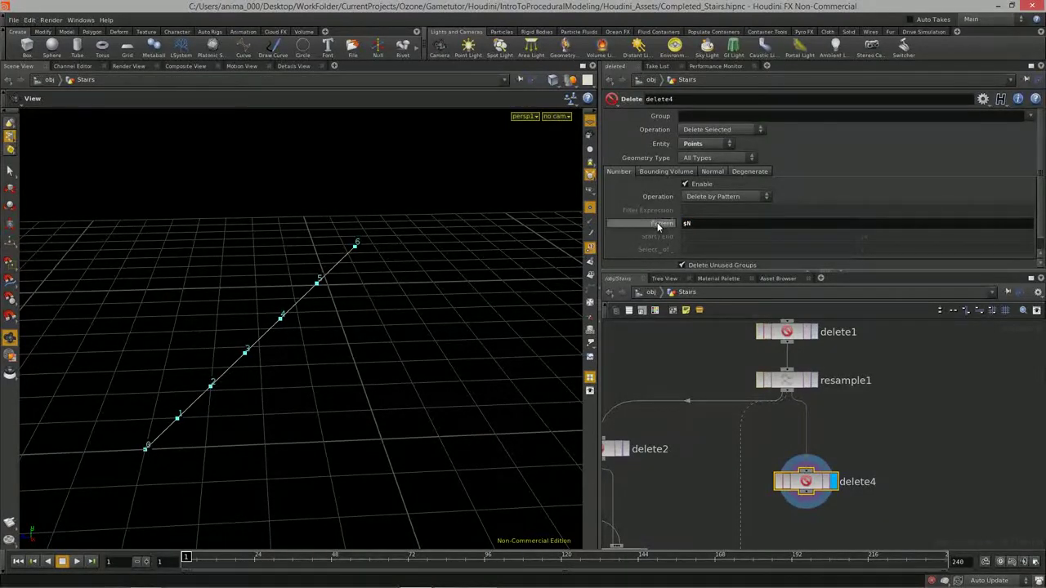
left_click(925, 477)
Step: Replace resample1 with delete4's output on copy1's second input and display copy1
middle_click_drag(909, 457, 920, 418)
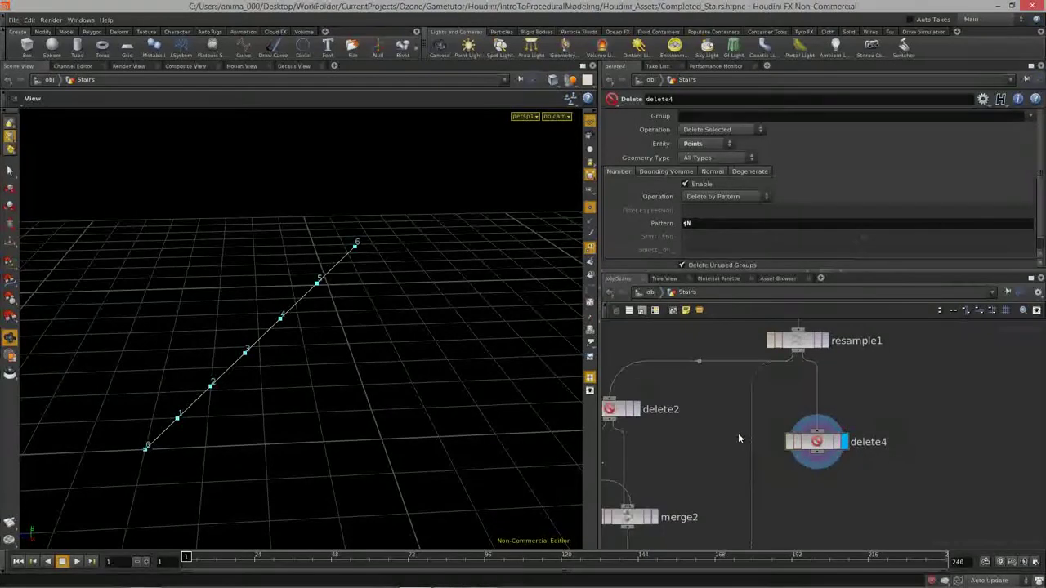
middle_click_drag(756, 413, 737, 393)
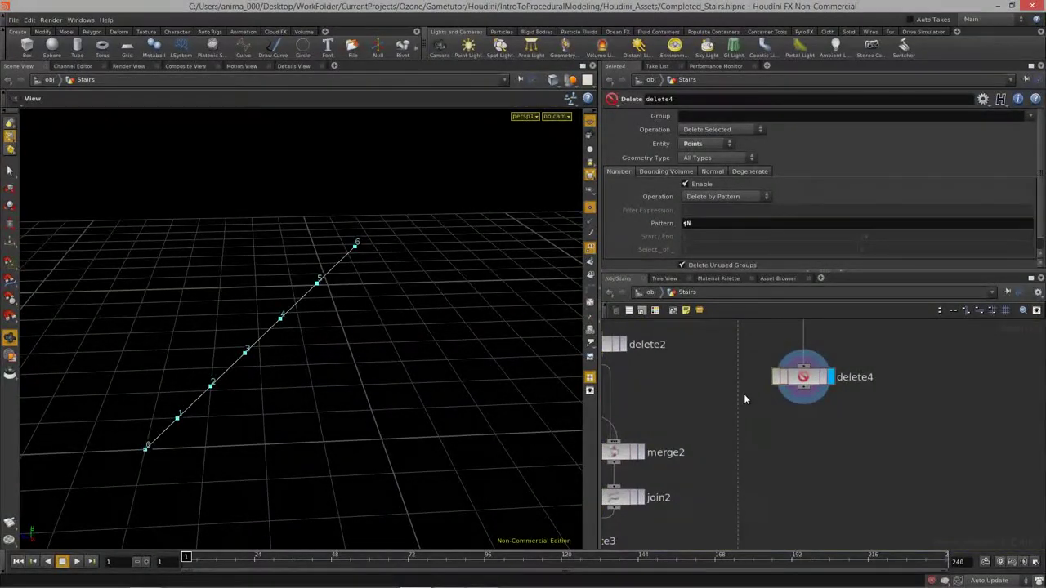
key("h")
middle_click_drag(768, 345, 761, 384)
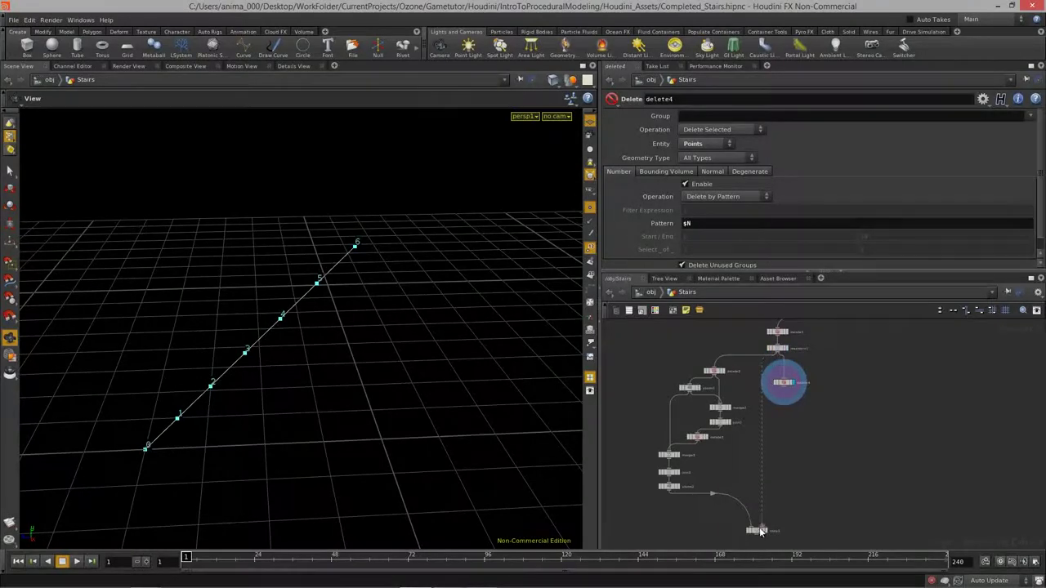
scroll(783, 400, "up", 5)
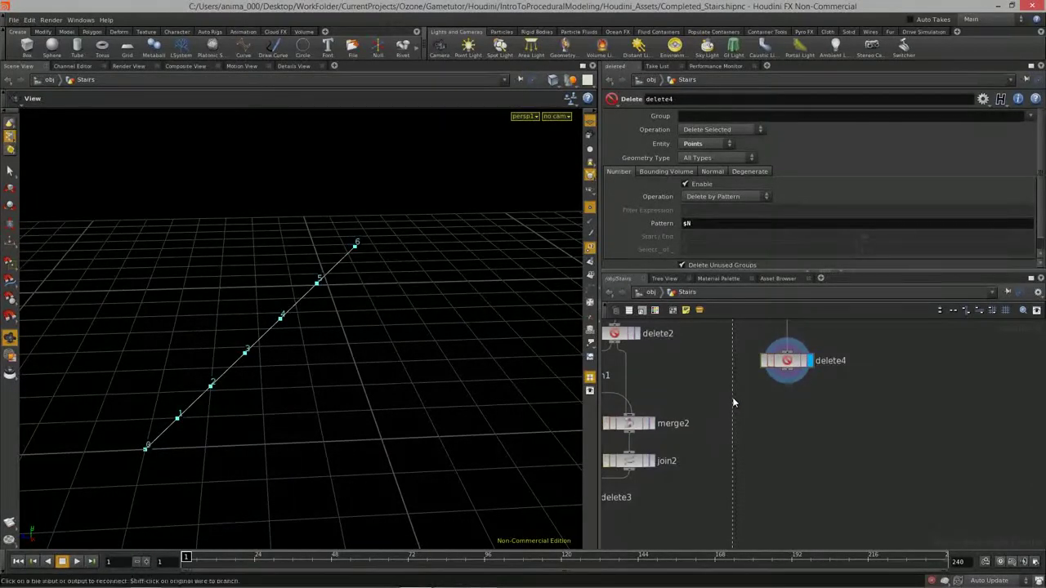
scroll(803, 447, "down", 2)
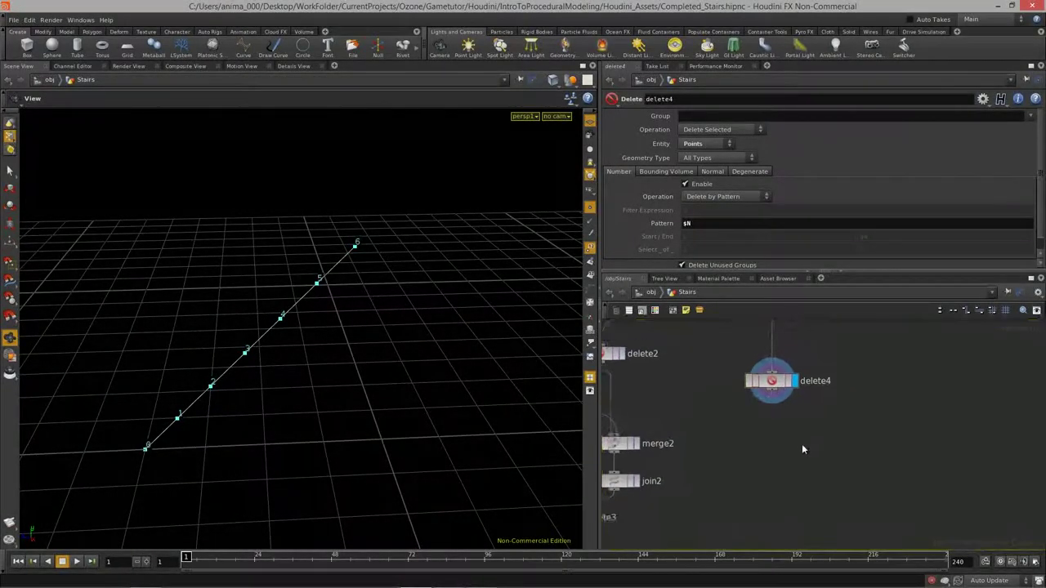
middle_click_drag(799, 456, 791, 315)
scroll(753, 489, "up", 4)
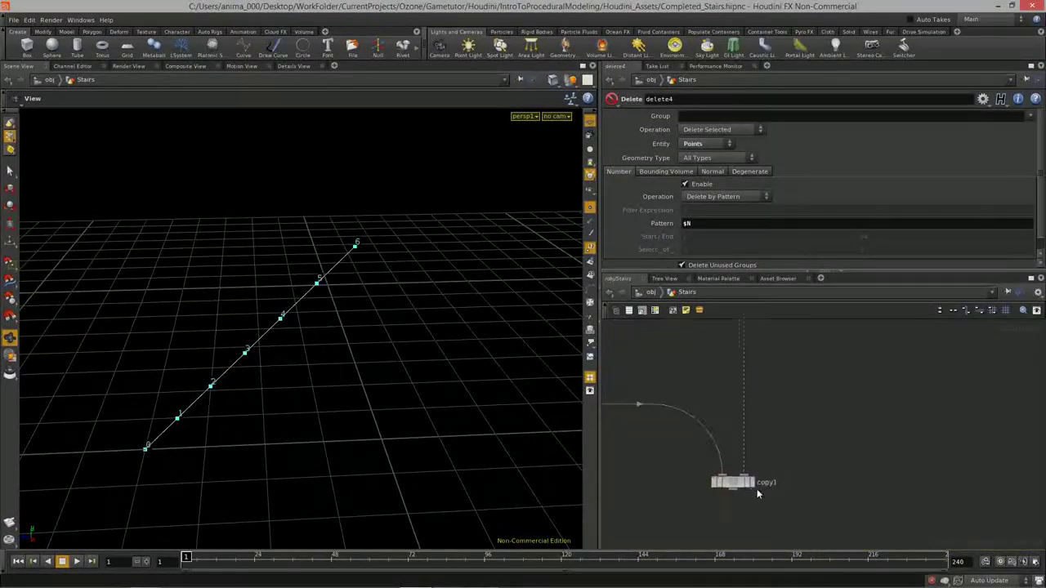
left_click(748, 481)
left_click(749, 482)
left_click_drag(451, 344, 366, 304)
middle_click_drag(367, 304, 329, 311)
Step: Show HeightLine as a template and compare the staircase's top step with it from several angles
middle_click_drag(695, 387, 683, 500)
scroll(795, 442, "down", 4)
middle_click_drag(841, 395, 835, 466)
scroll(745, 379, "up", 5)
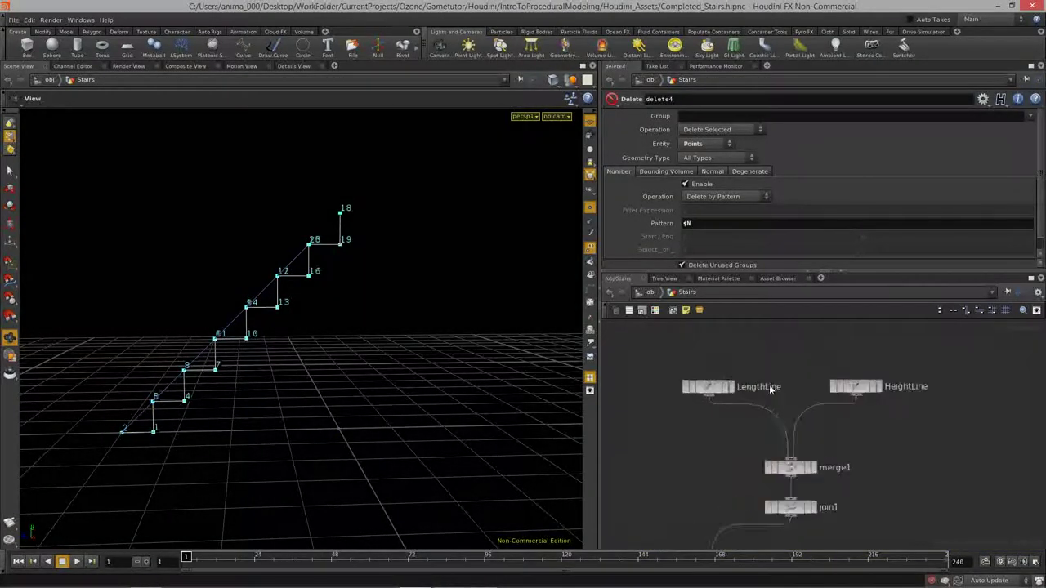
left_click(898, 393)
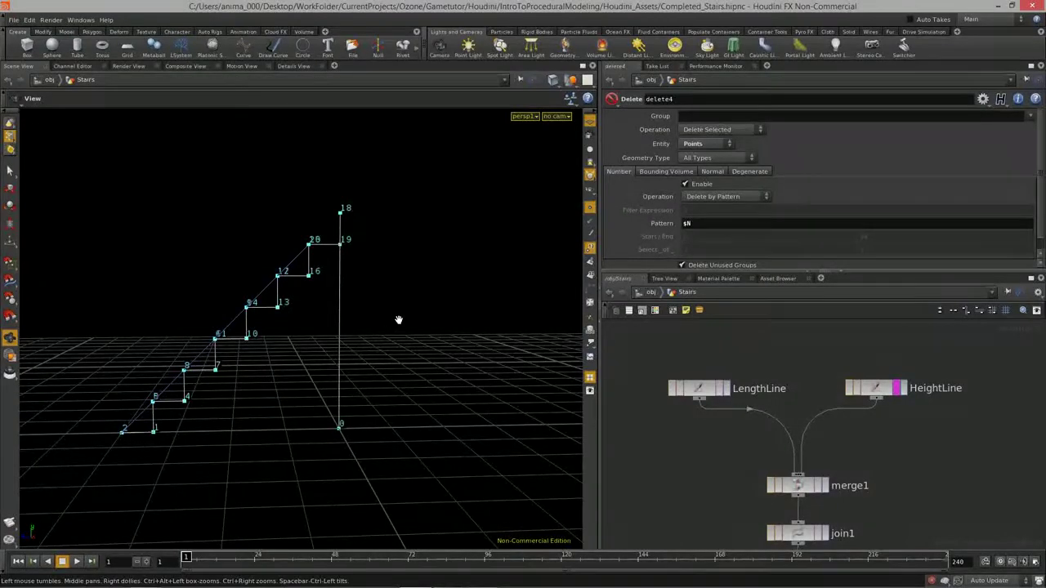
left_click_drag(359, 294, 304, 294)
right_click_drag(304, 295, 376, 318)
left_click_drag(327, 289, 366, 286)
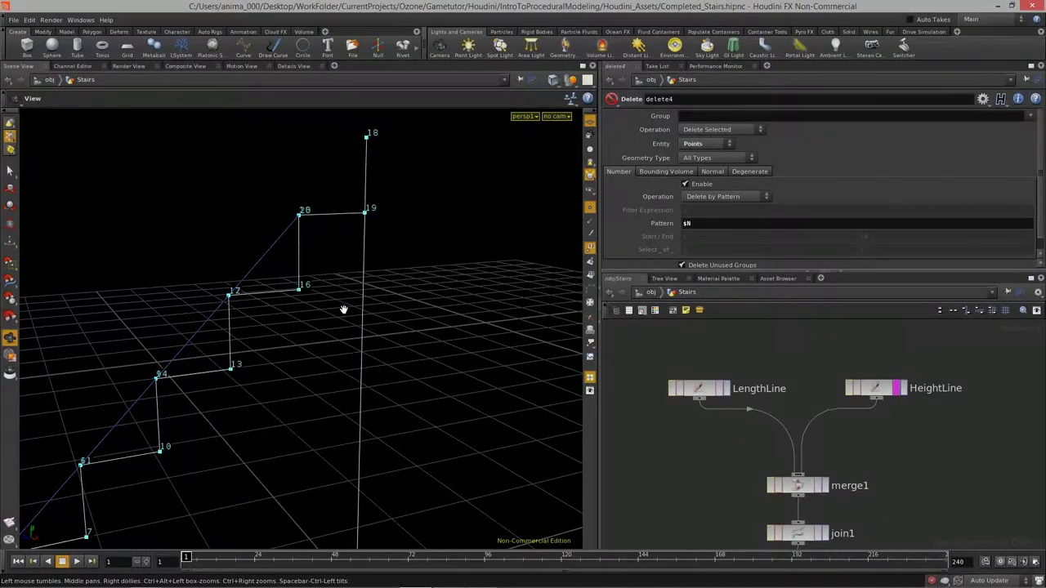
left_click_drag(349, 303, 316, 270)
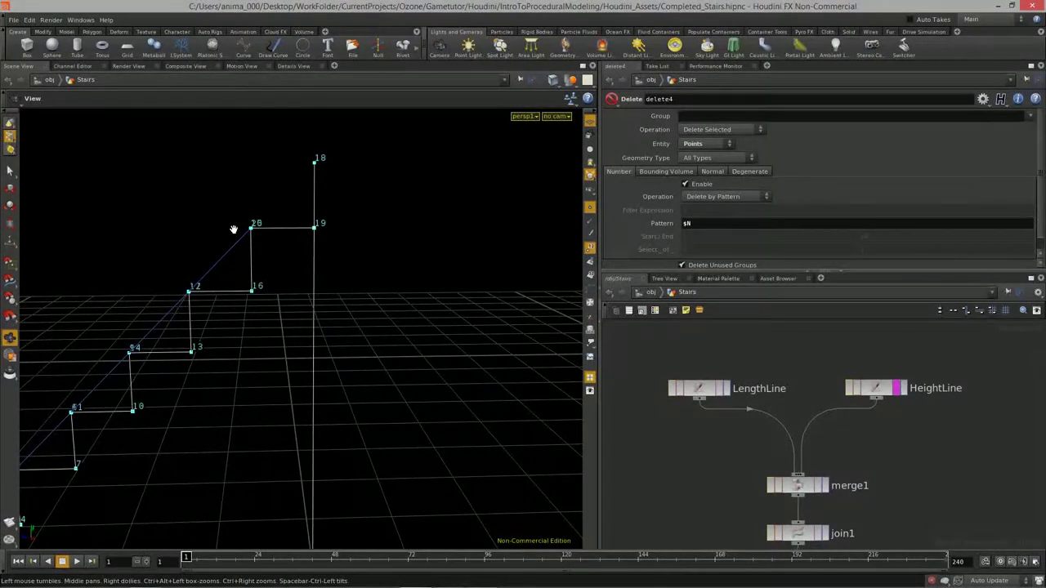
left_click_drag(397, 276, 380, 311)
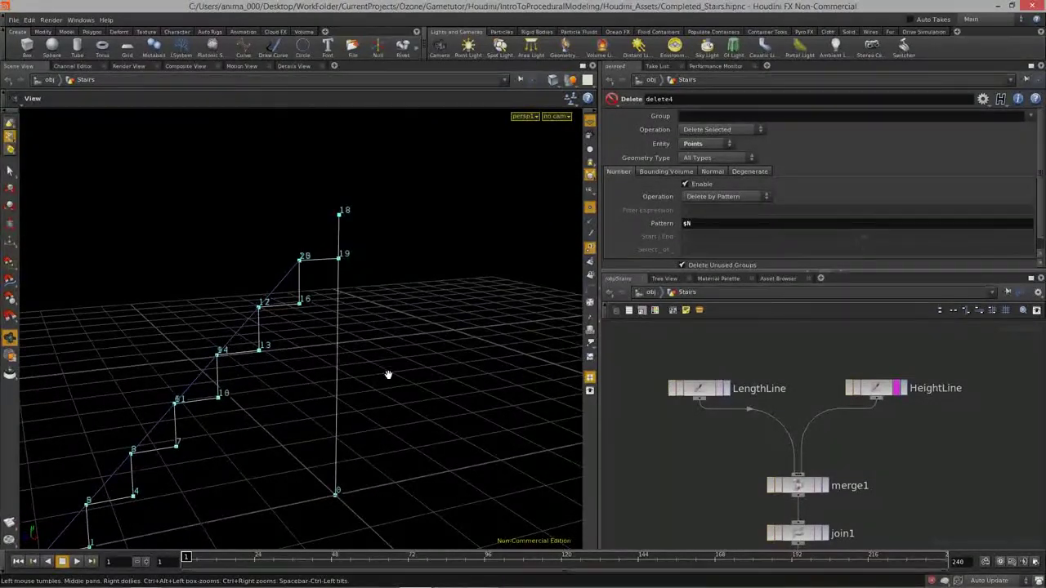
right_click_drag(387, 373, 324, 385)
middle_click_drag(324, 385, 343, 364)
Step: Add another Delete node below delete4
middle_click_drag(891, 509, 893, 441)
scroll(893, 441, "down", 3)
scroll(893, 437, "down", 3)
middle_click_drag(890, 519, 884, 437)
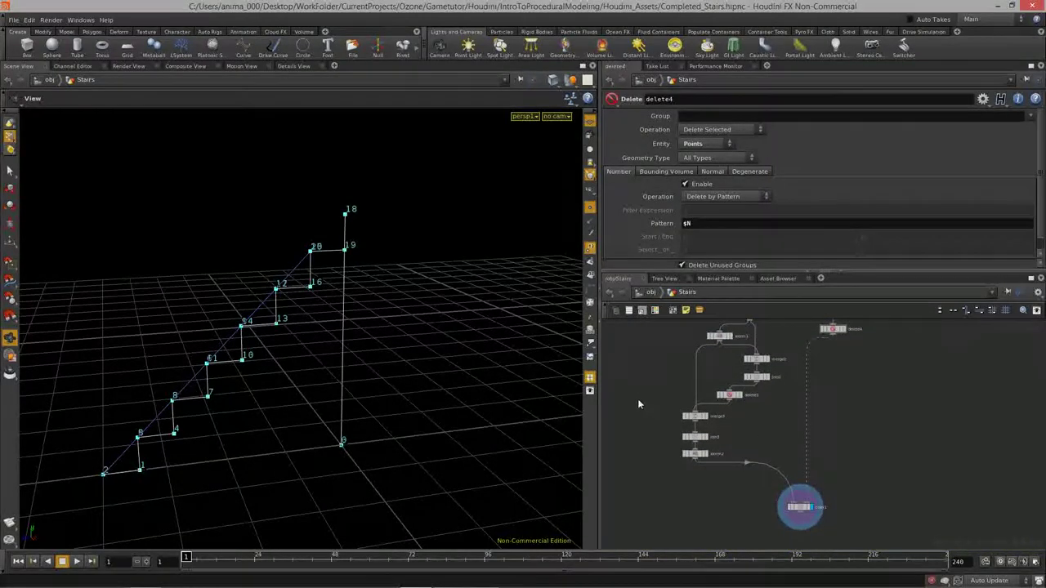
scroll(294, 208, "up", 5)
left_click_drag(277, 229, 243, 311)
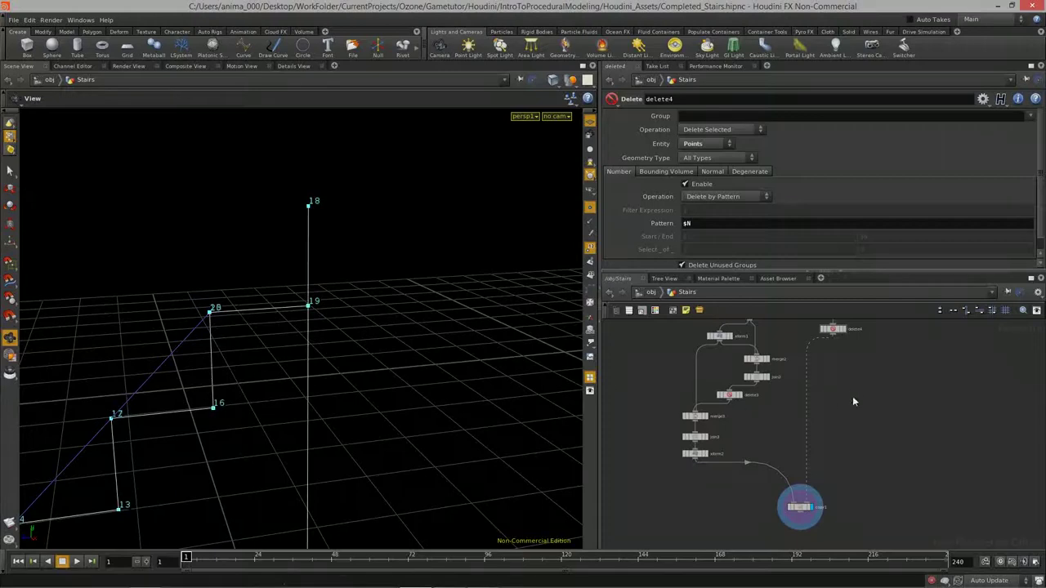
scroll(853, 437, "up", 5)
key("Tab")
type("de")
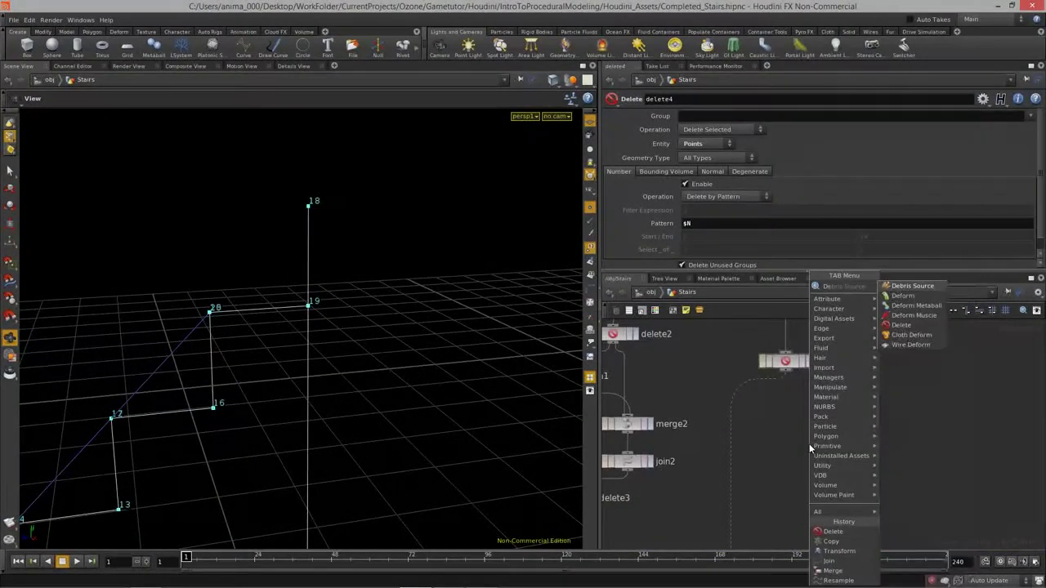
left_click(901, 324)
left_click(760, 452)
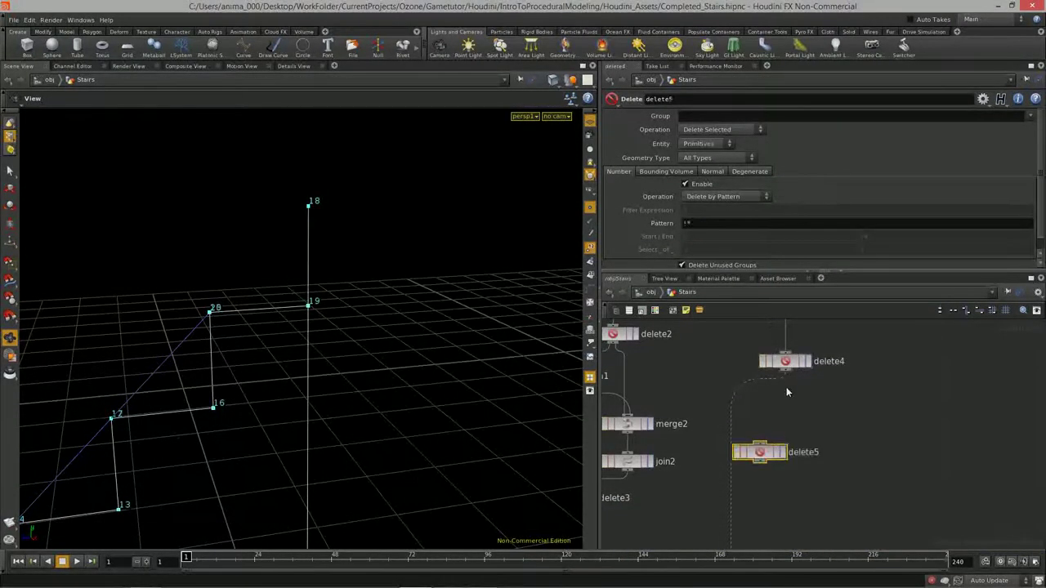
Step: Connect delete4's output to delete5, align it beneath delete4 and display it
left_click(761, 442)
left_click_drag(772, 451, 798, 434)
left_click(808, 433)
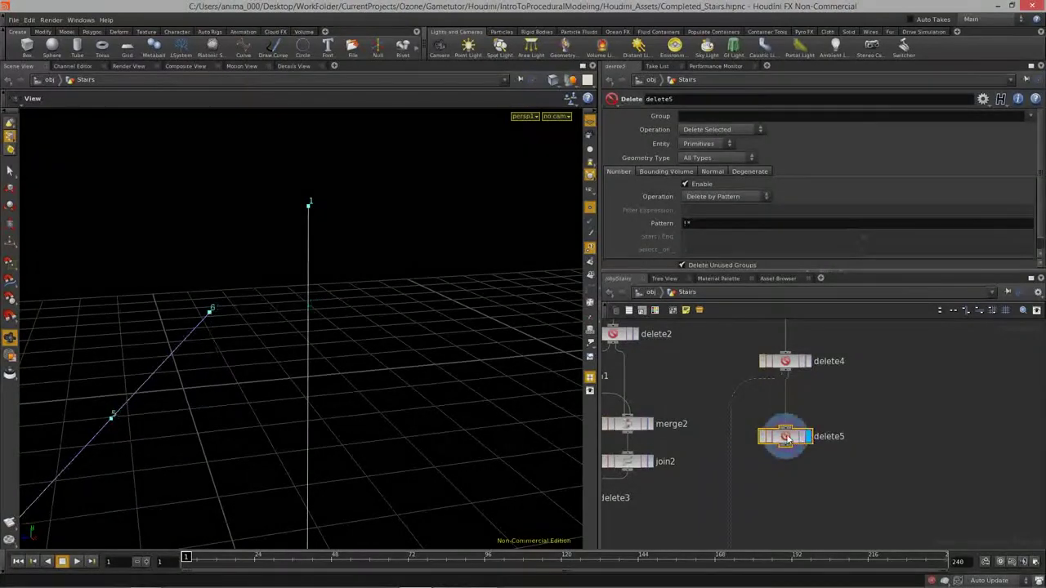
Step: Set delete5's pattern to $N and its entity to Points
left_click(712, 223)
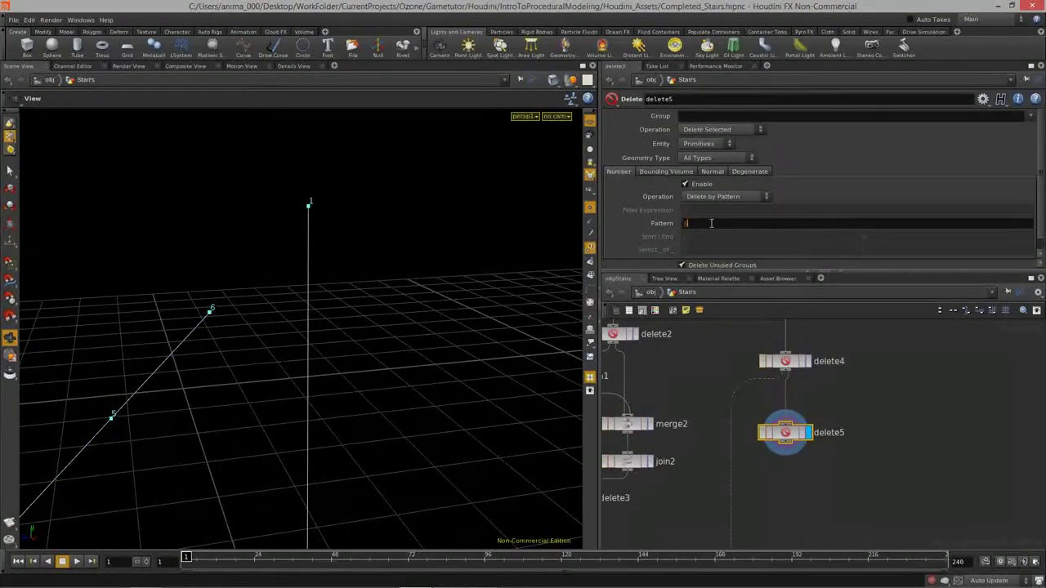
type("$N")
key("Return")
right_click_drag(169, 326, 306, 340)
middle_click_drag(305, 341, 321, 209)
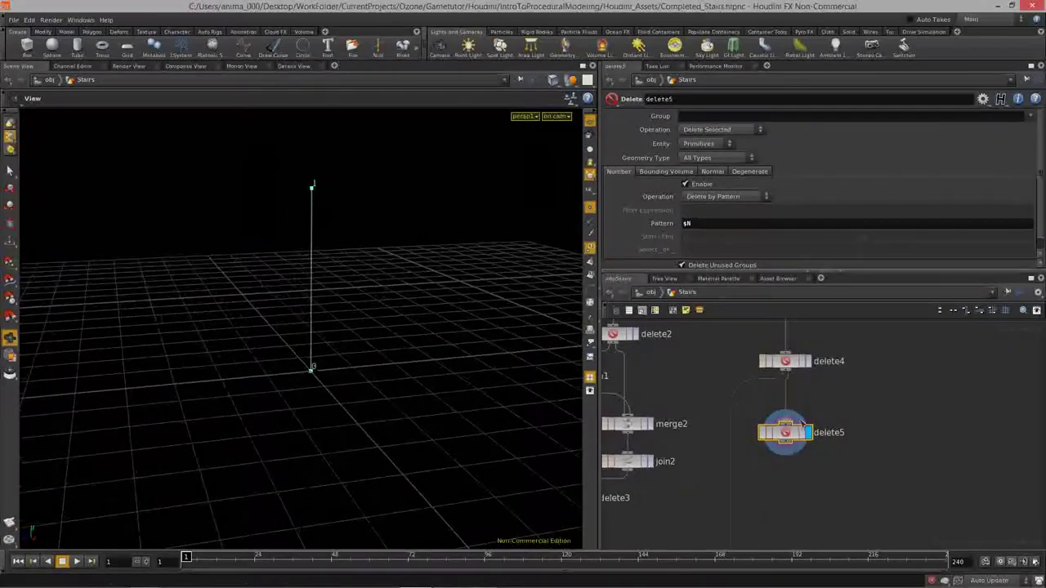
left_click_drag(450, 362, 330, 367)
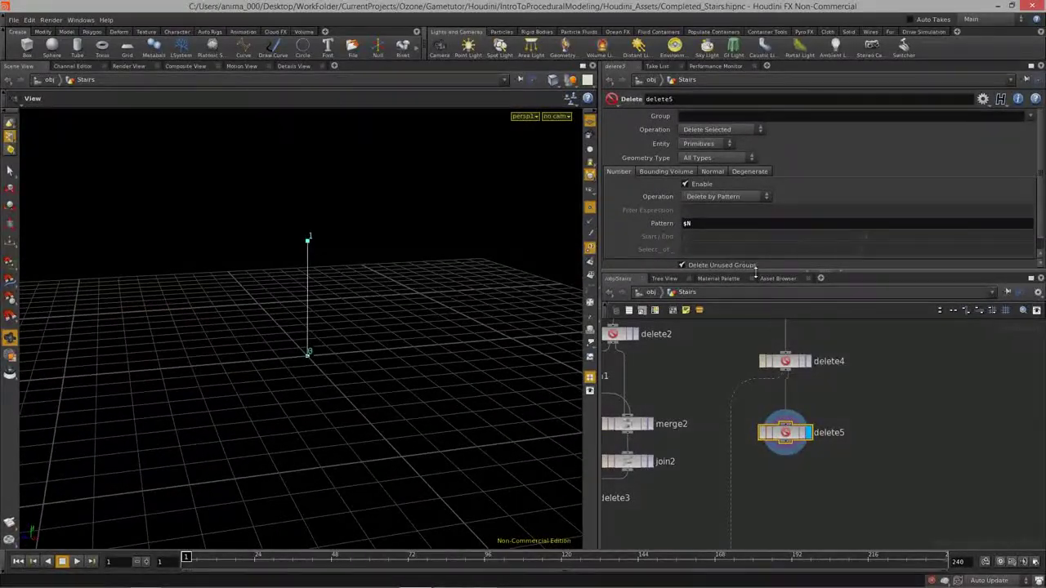
left_click(804, 434)
left_click(708, 145)
left_click(704, 164)
Step: Connect delete5's output to copy1's second input and display copy1
scroll(379, 318, "up", 2)
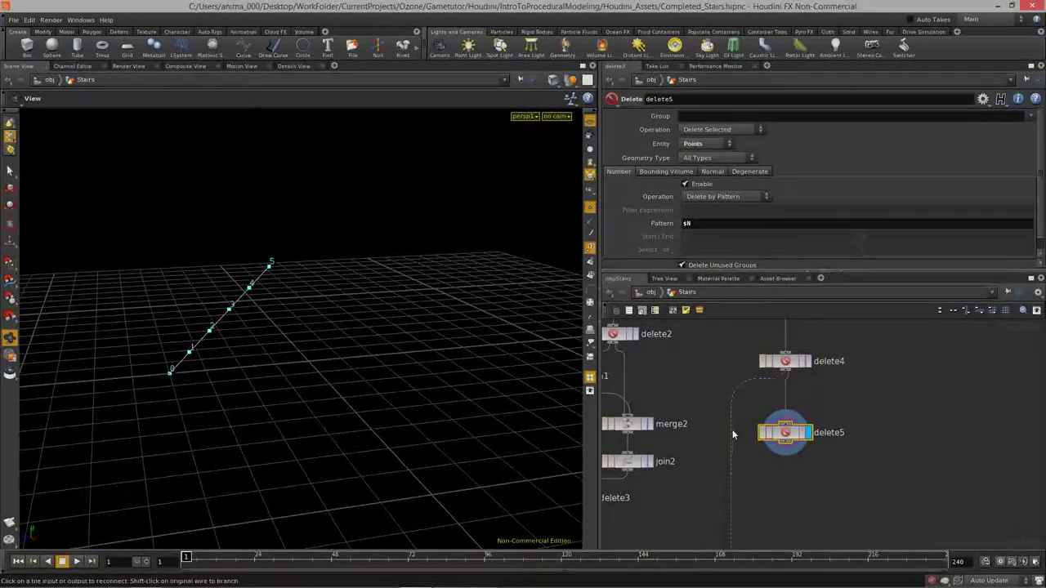
middle_click_drag(852, 414, 860, 232)
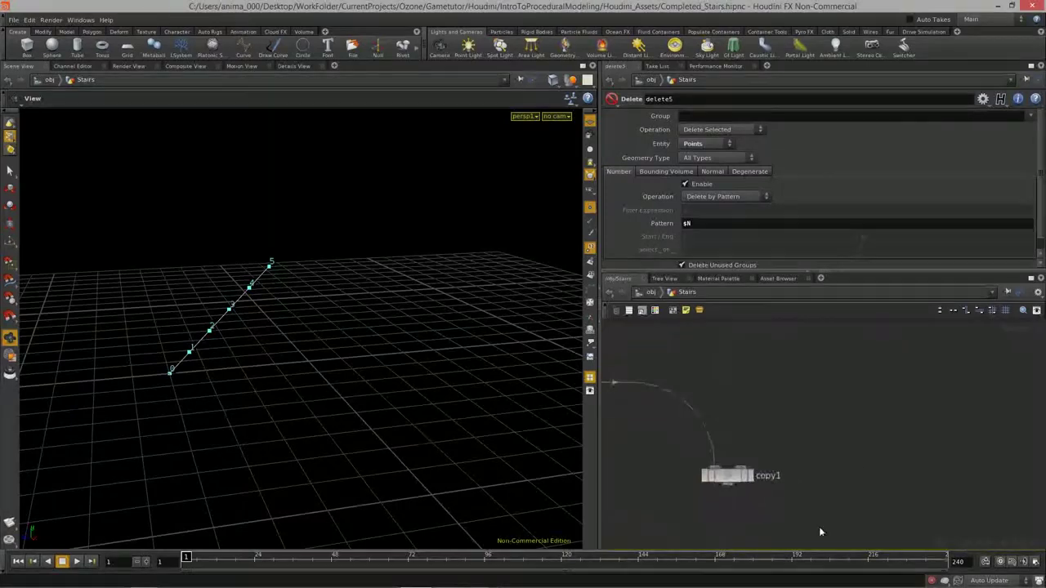
left_click(750, 476)
Step: Show HeightLine as a template again and examine the gap between it and the shortened staircase
middle_click_drag(828, 400, 831, 530)
middle_click_drag(870, 382, 864, 531)
middle_click_drag(871, 367, 866, 527)
middle_click_drag(877, 355, 878, 462)
middle_click_drag(775, 453, 780, 417)
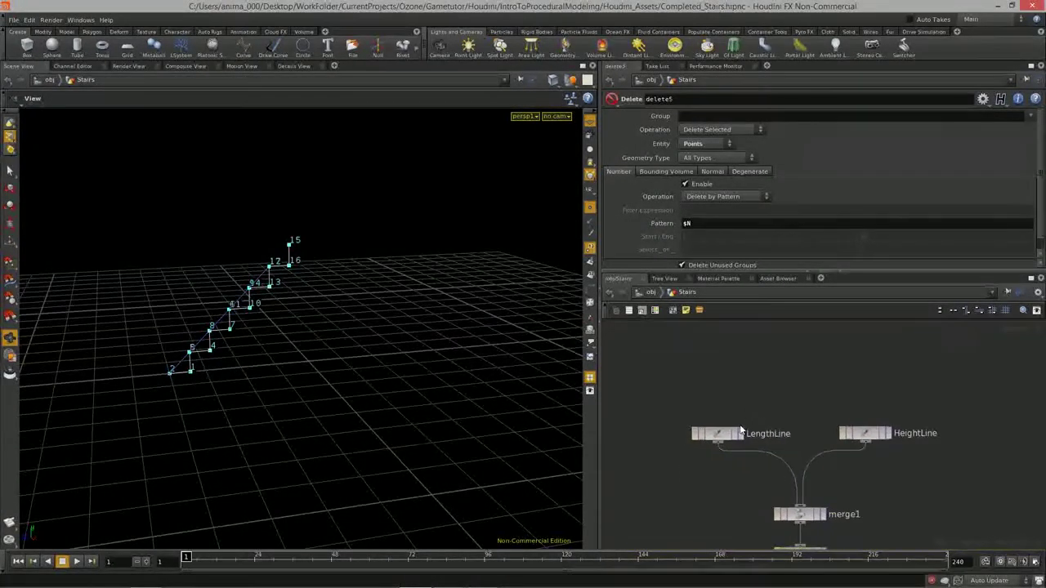
left_click(884, 438)
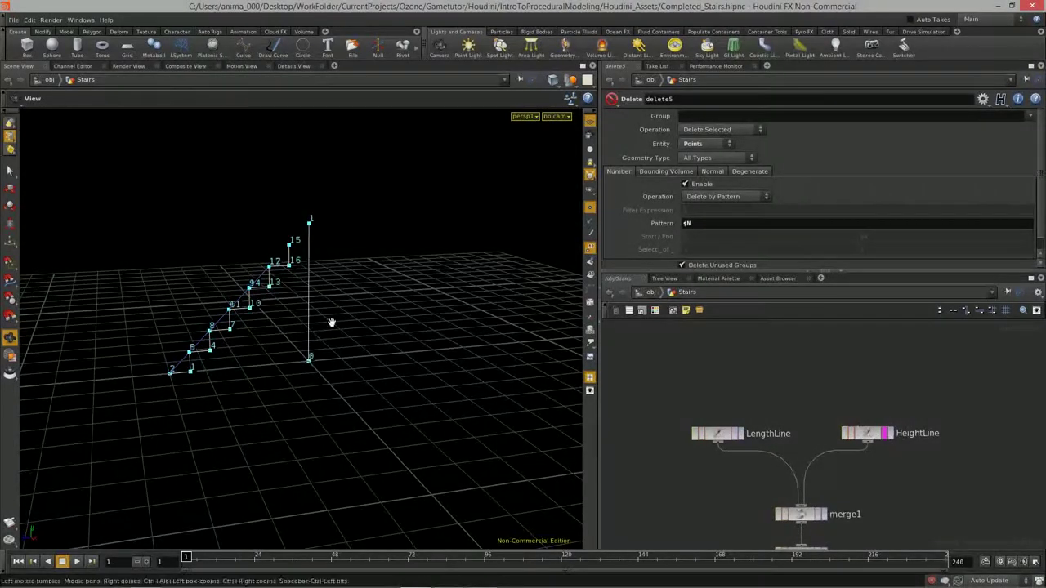
left_click_drag(253, 288, 357, 285)
right_click_drag(357, 285, 297, 291)
left_click_drag(296, 290, 264, 217)
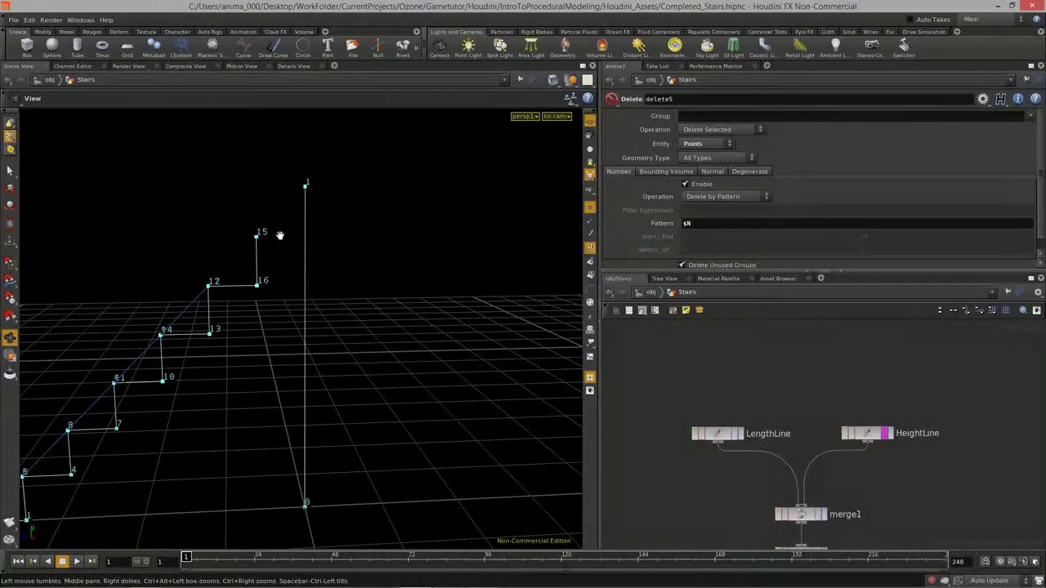
left_click_drag(292, 257, 345, 245)
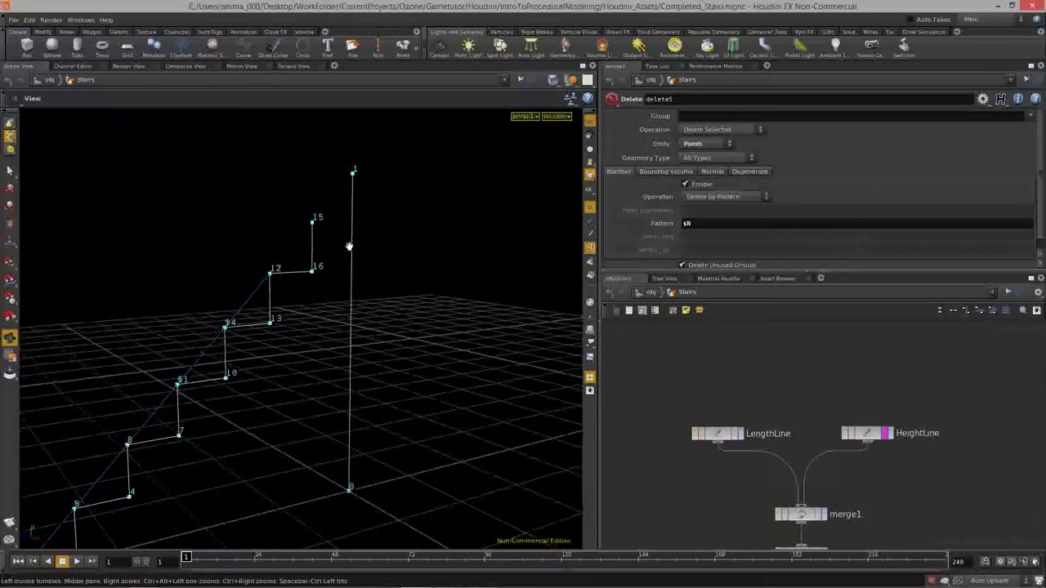
left_click_drag(382, 286, 334, 290)
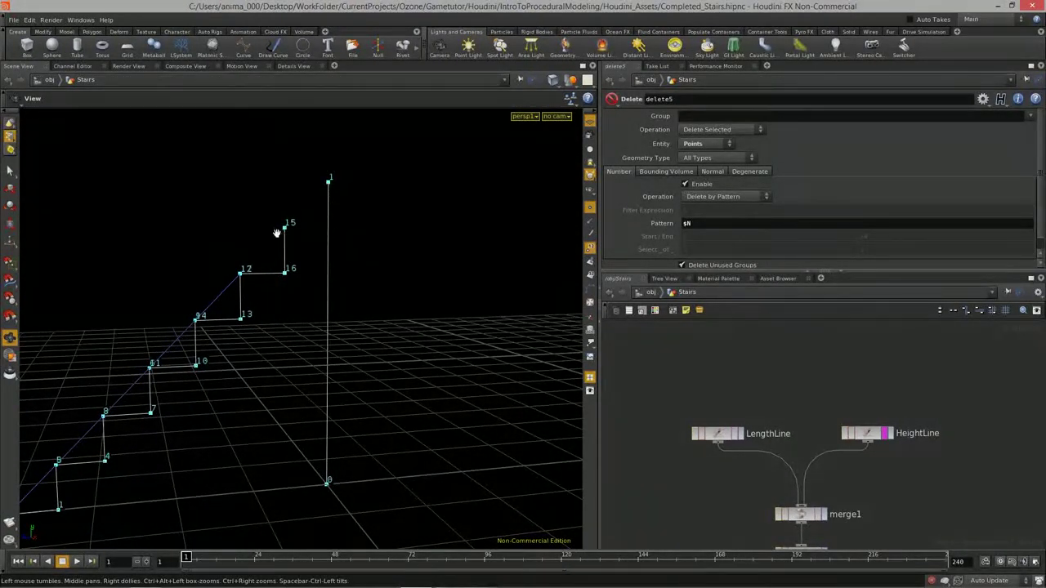
Step: Delete the delete5 node and examine where the top step meets the height line
middle_click_drag(926, 416, 924, 192)
middle_click_drag(893, 478, 892, 418)
scroll(835, 466, "down", 4)
scroll(843, 442, "up", 6)
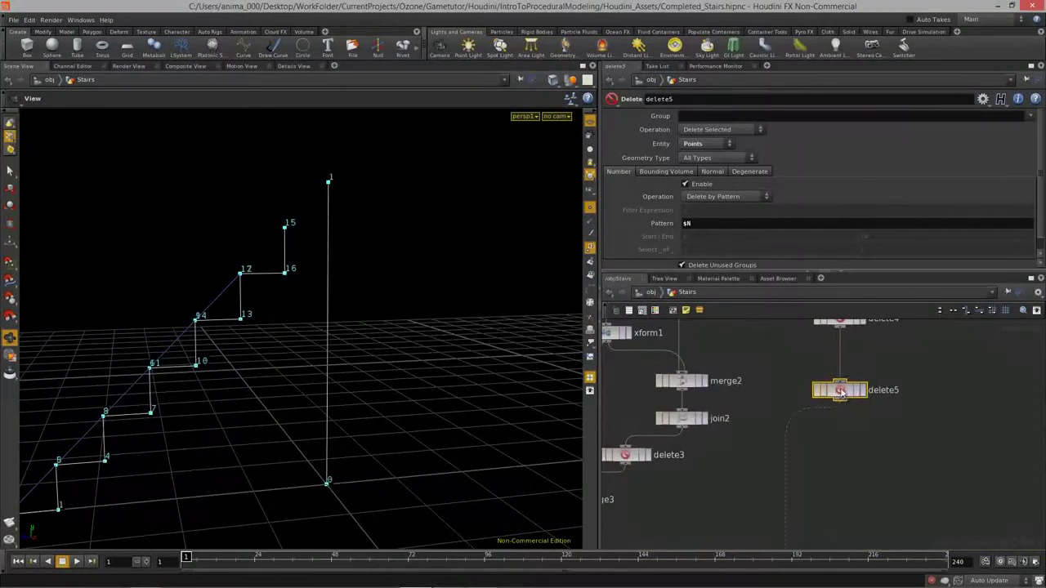
key("Delete")
left_click_drag(362, 362, 201, 312)
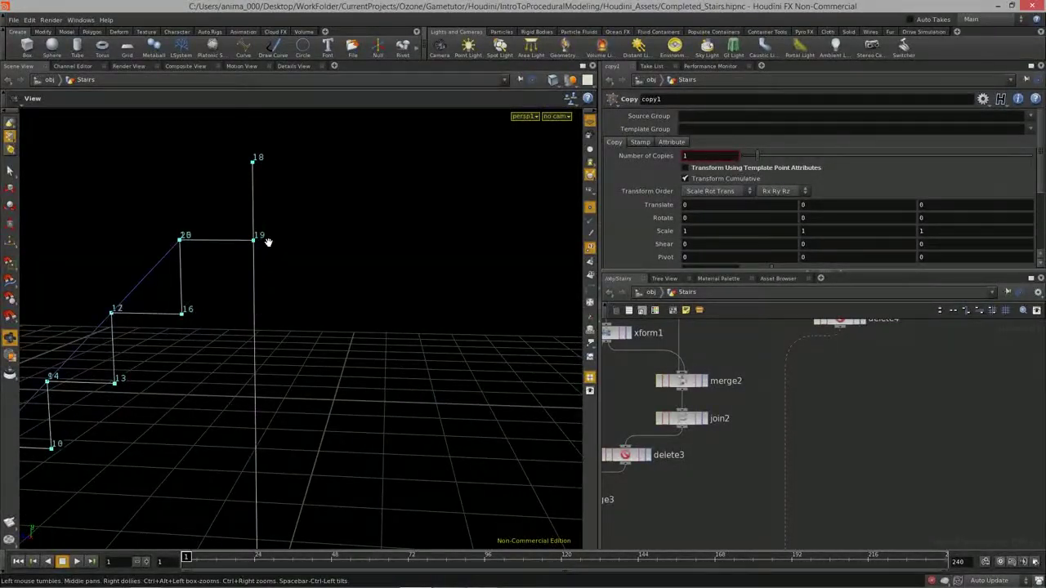
middle_click_drag(855, 392, 856, 456)
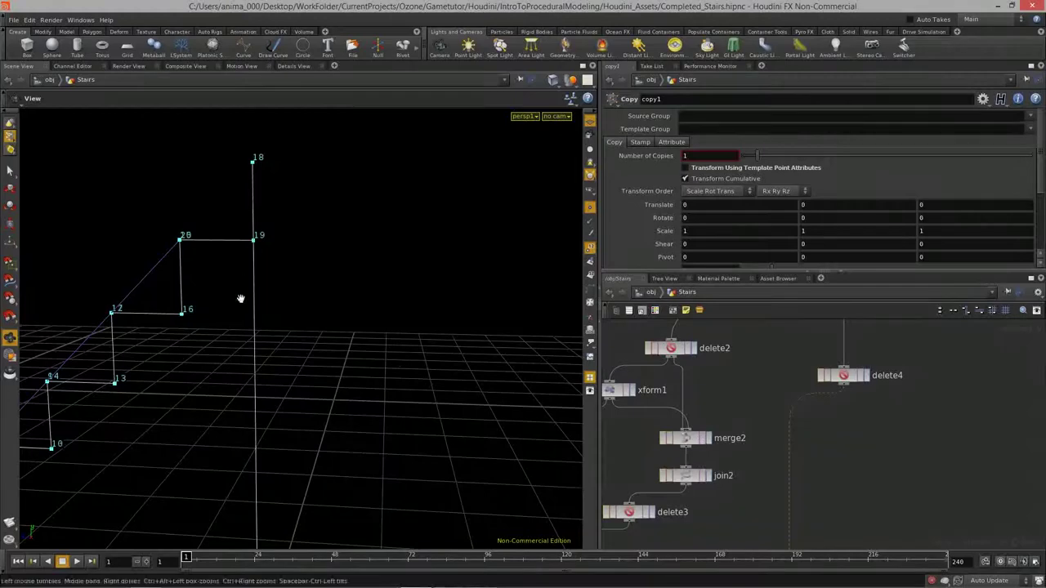
right_click_drag(413, 341, 357, 352)
middle_click_drag(314, 343, 402, 312)
left_click_drag(402, 311, 388, 327)
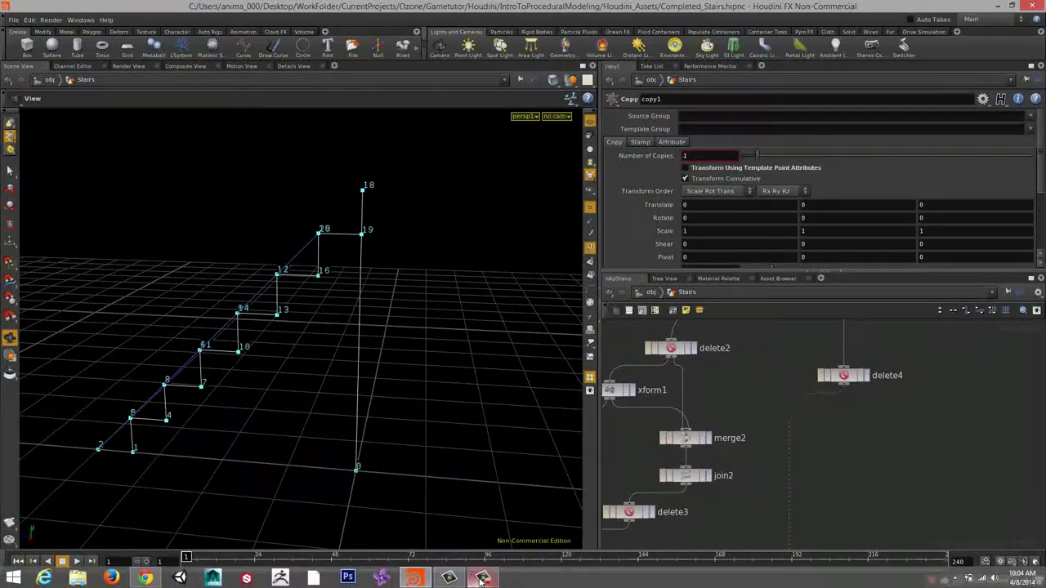
left_click(482, 582)
left_click(942, 527)
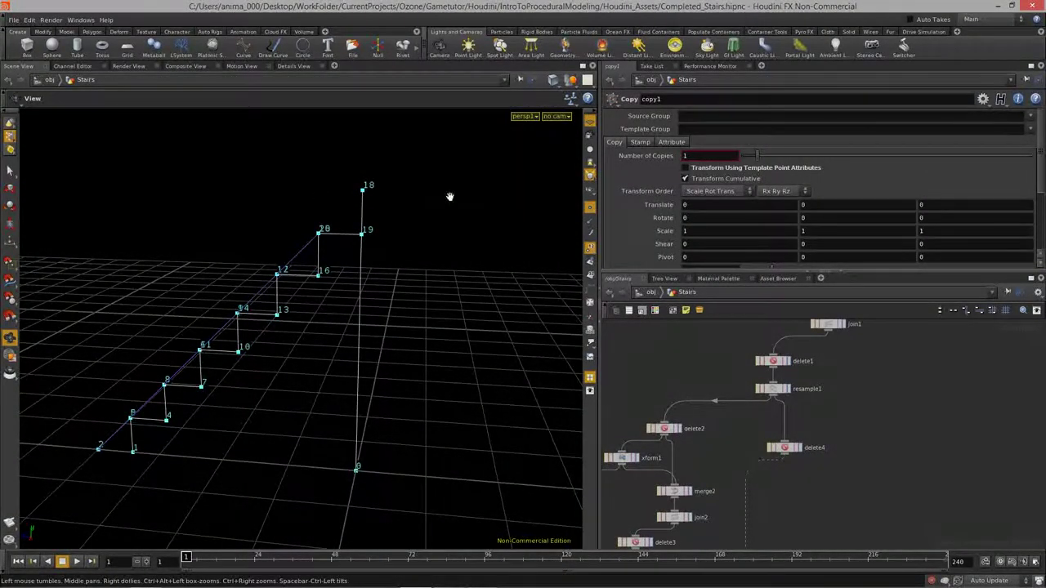
Step: Turn off the template display of the HeightLine node
middle_click_drag(949, 392, 896, 463)
scroll(882, 441, "down", 3)
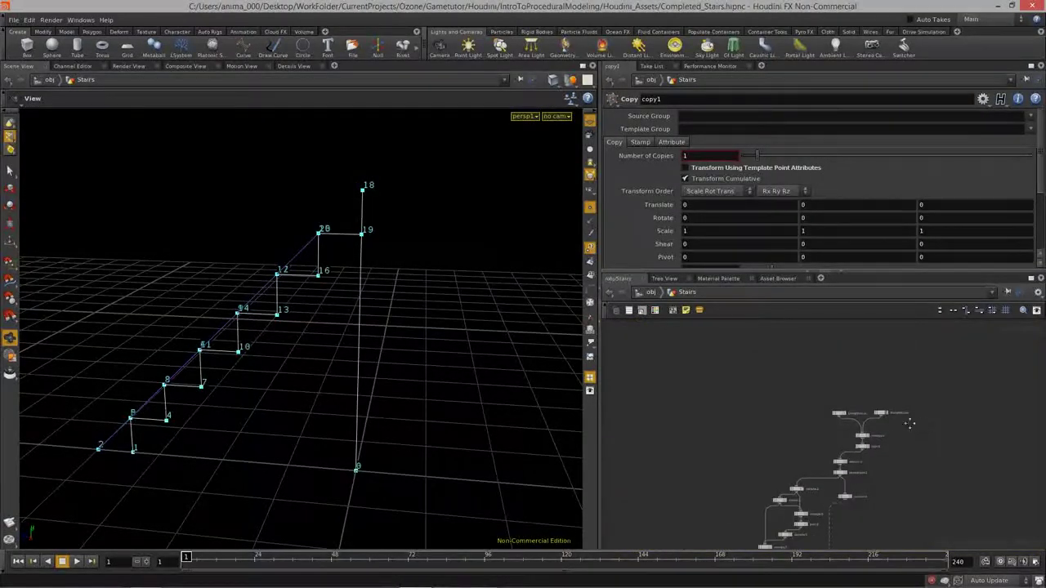
scroll(864, 415, "up", 3)
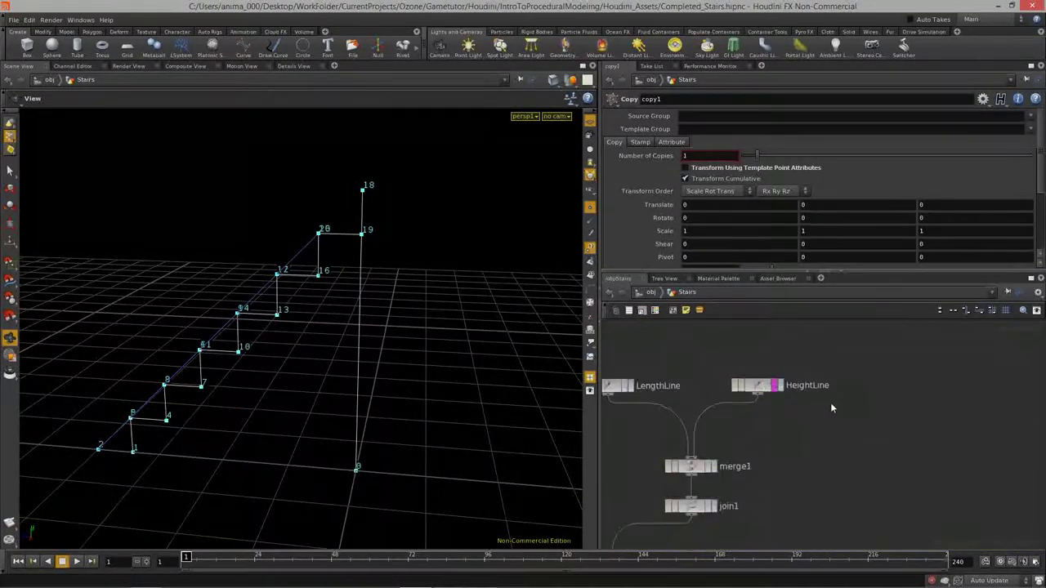
left_click(776, 386)
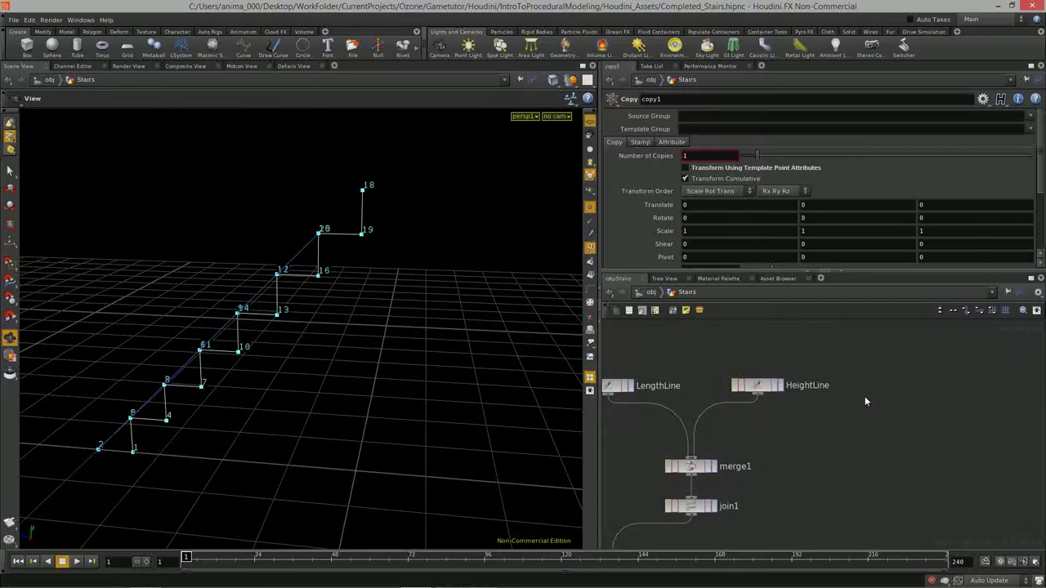
Step: Move HeightLine farther from LengthLine and add an unconnected Line node in the gap between them
middle_click_drag(825, 401, 848, 398)
left_click_drag(783, 385, 950, 381)
middle_click_drag(875, 424, 870, 401)
key("Tab")
type("null")
key("Return")
left_click(799, 359)
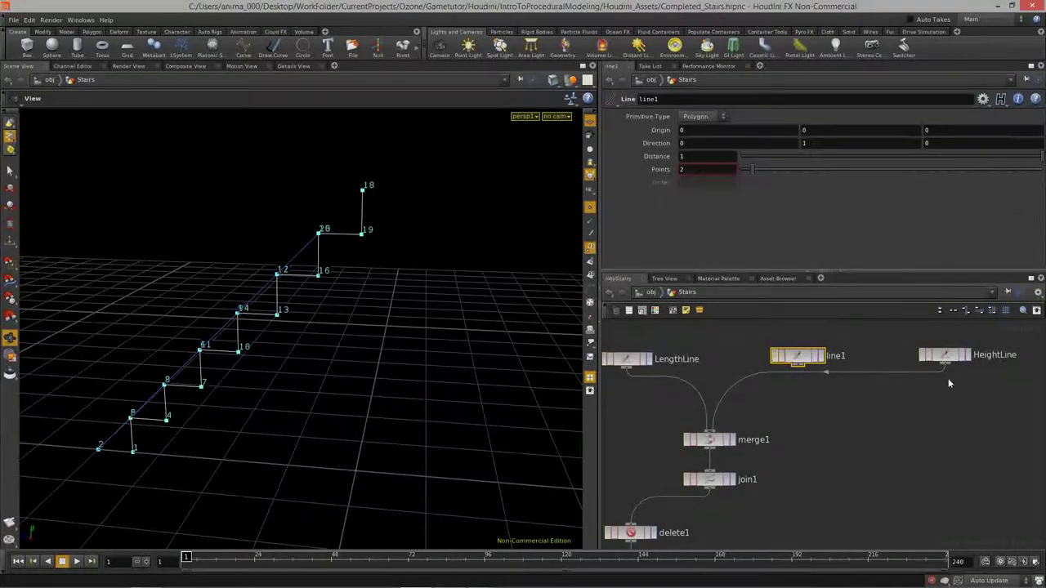
Step: Enlarge the network editor and line up merge1, join1, delete1 and resample1 in one vertical column
scroll(891, 425, "down", 2)
scroll(905, 439, "down", 2)
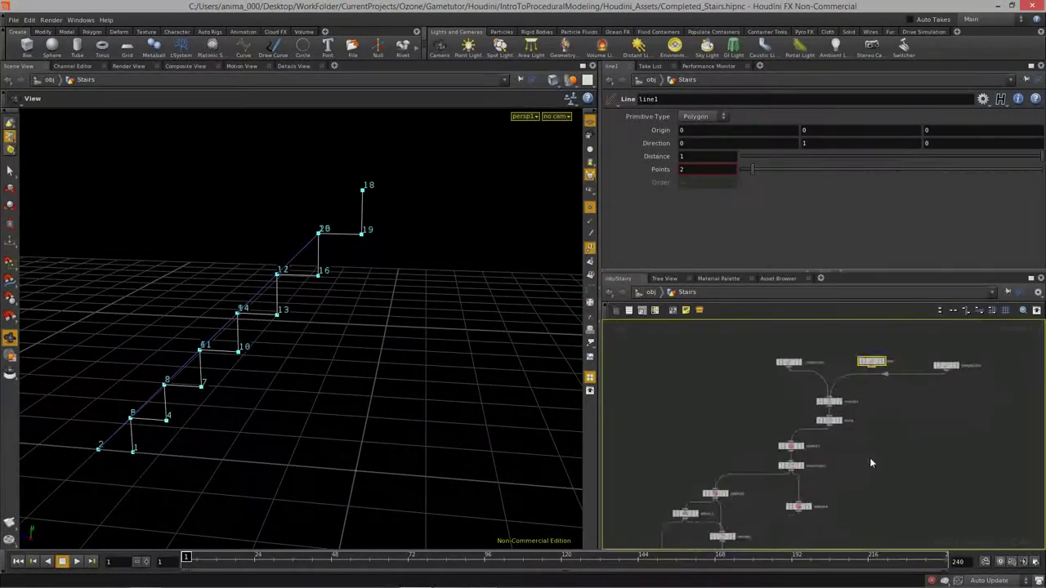
left_click_drag(864, 272, 864, 209)
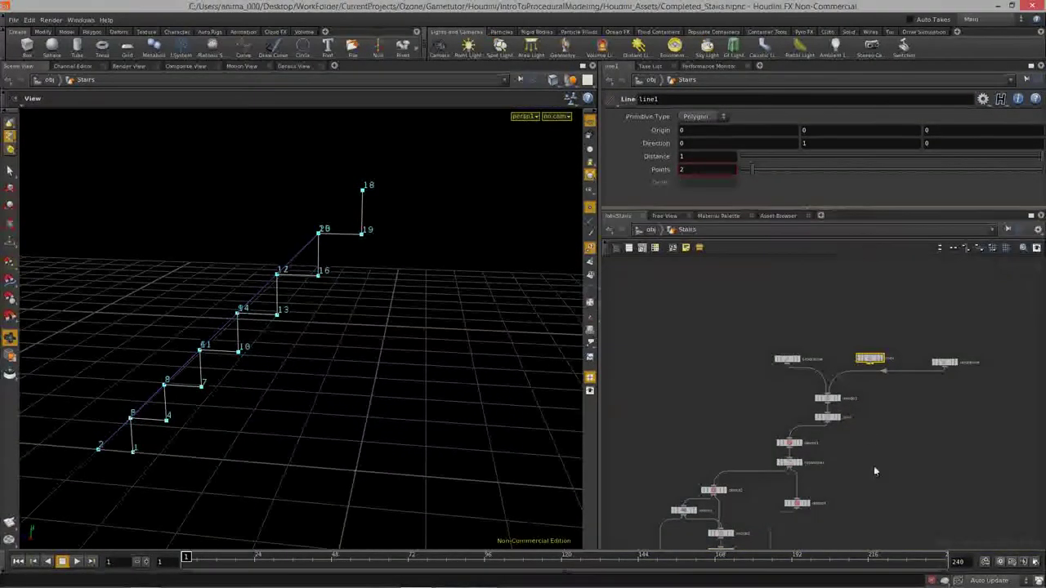
scroll(911, 388, "down", 3)
middle_click_drag(889, 396, 881, 413)
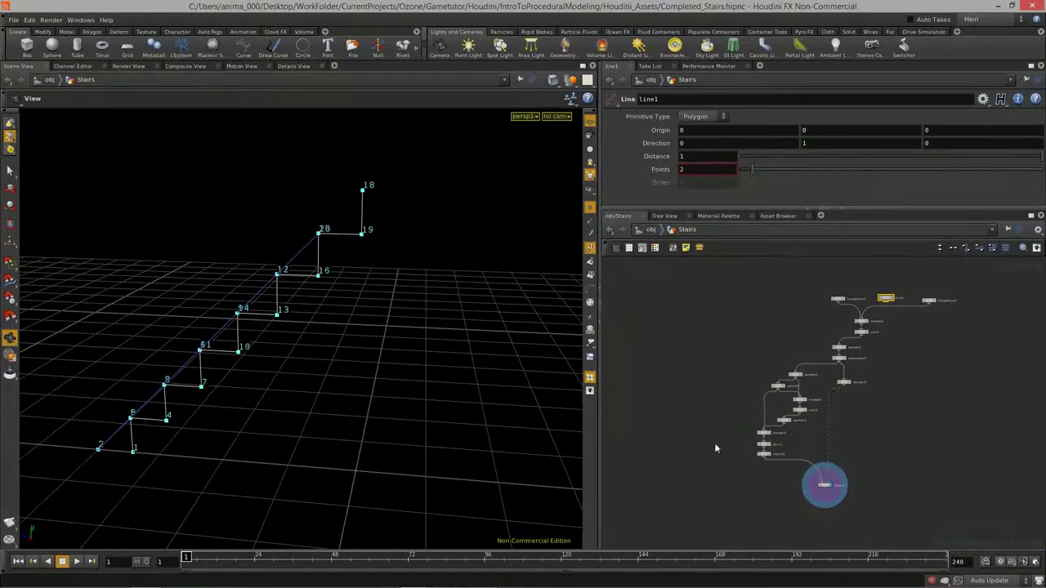
scroll(863, 392, "up", 4)
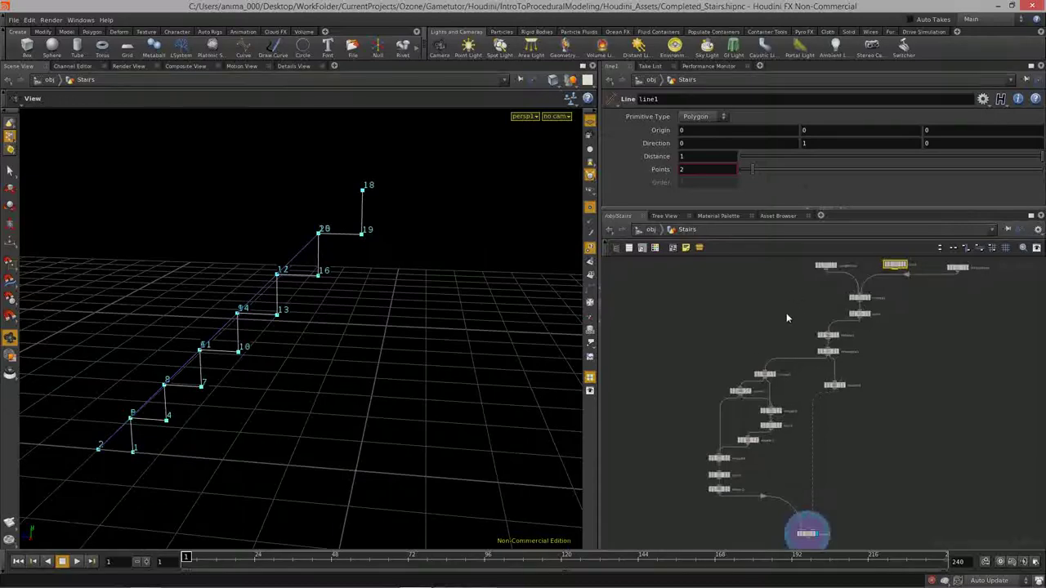
middle_click_drag(766, 352, 764, 355)
left_click_drag(733, 287, 966, 362)
left_click_drag(837, 357, 808, 351)
left_click(875, 366)
middle_click_drag(880, 467, 888, 420)
Step: Group the eight step-profile nodes from delete2 to xform2 in a network box and move it away from the main chain
left_click_drag(631, 319, 786, 512)
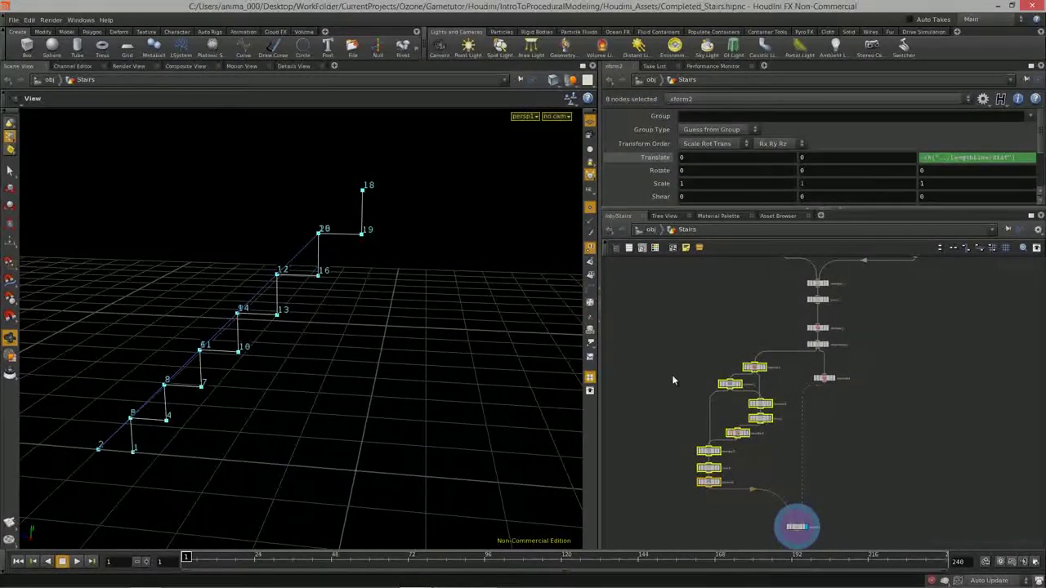
key("shift+o")
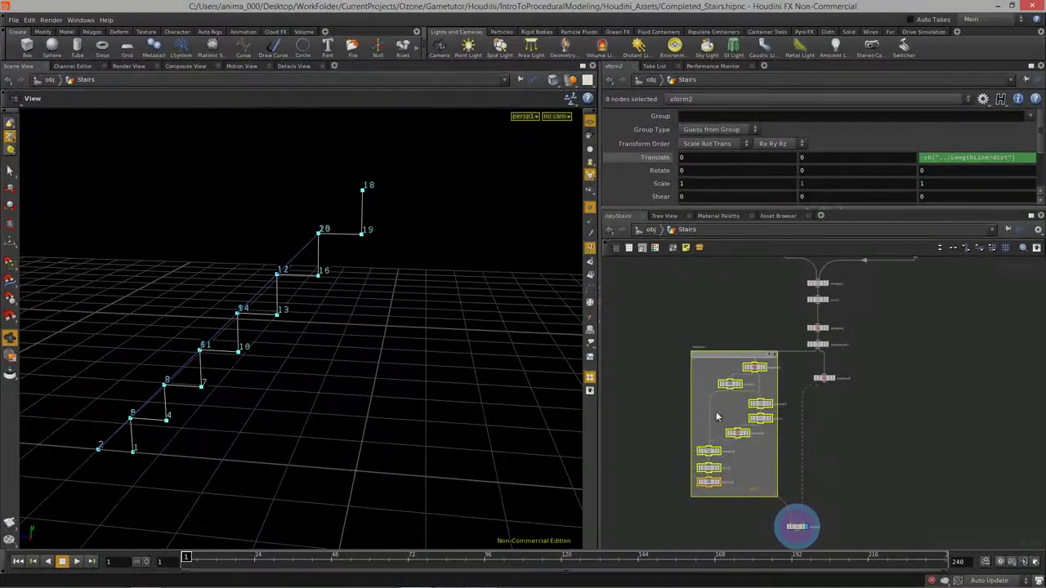
left_click(703, 353)
left_click_drag(703, 353, 670, 347)
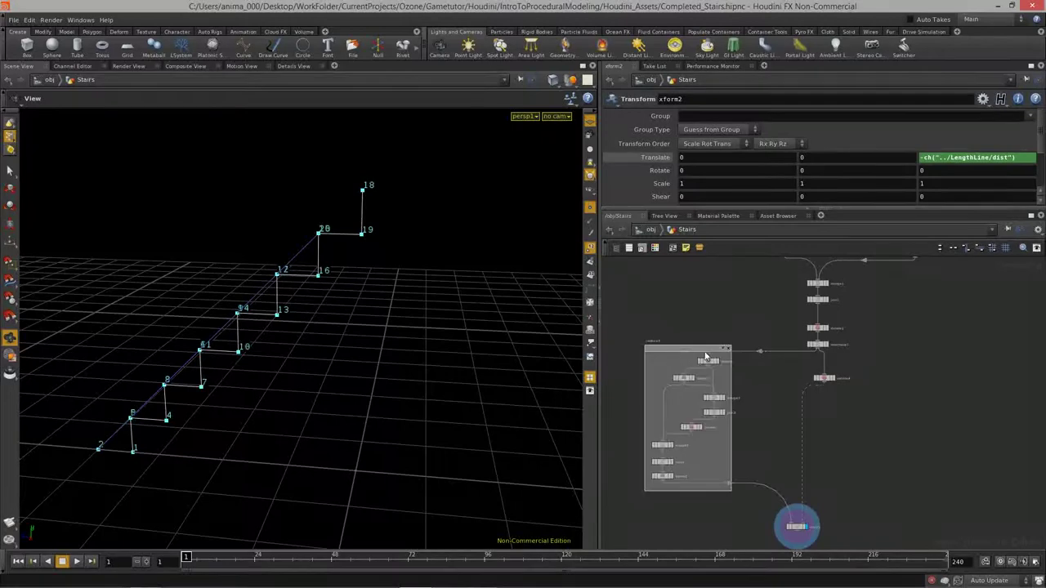
Step: Display the output of xform2 inside the network box to show the single step profile
middle_click_drag(876, 342, 883, 364)
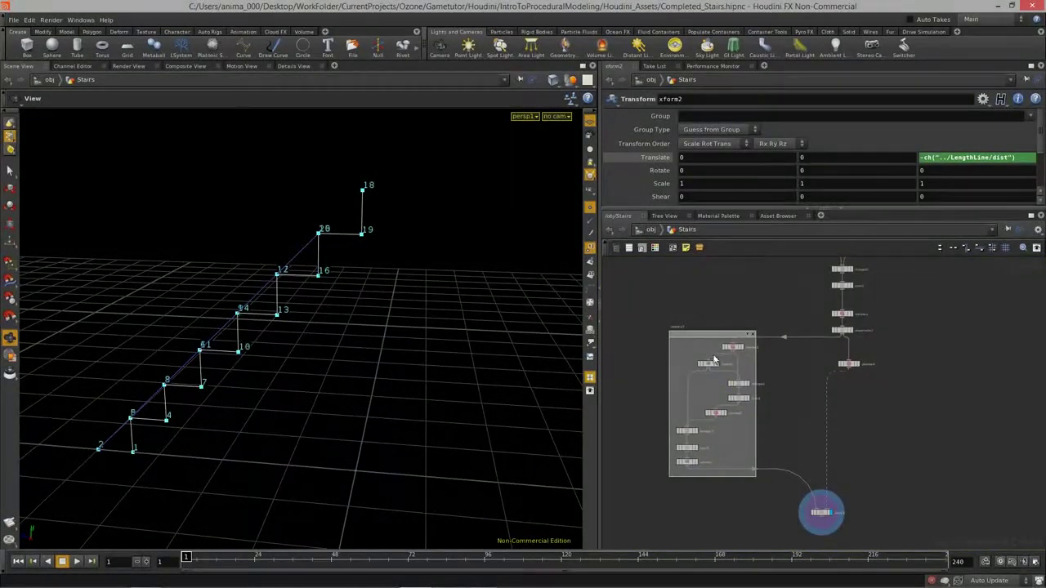
scroll(712, 357, "up", 3)
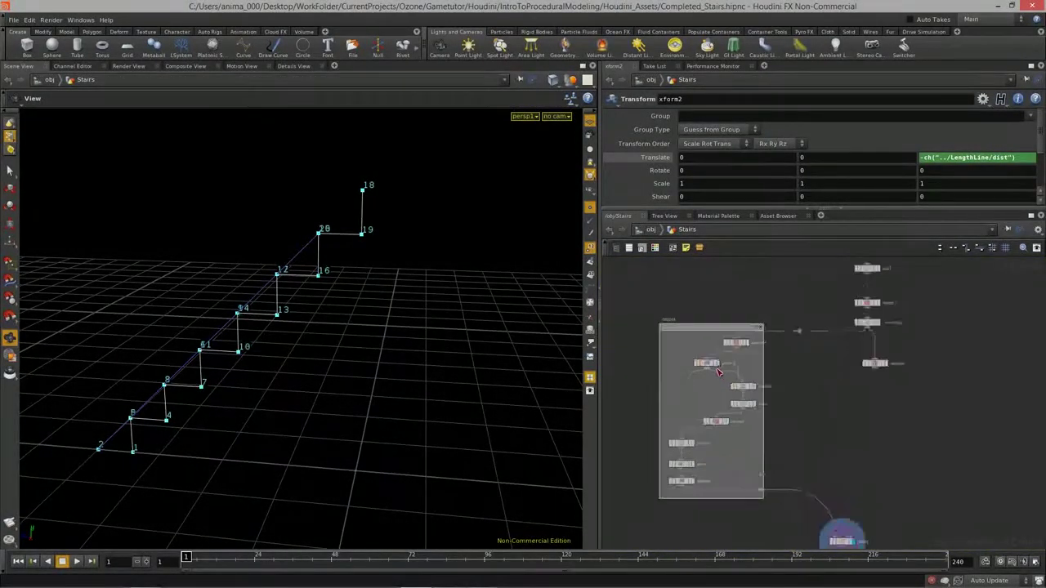
left_click(755, 340)
left_click(686, 504)
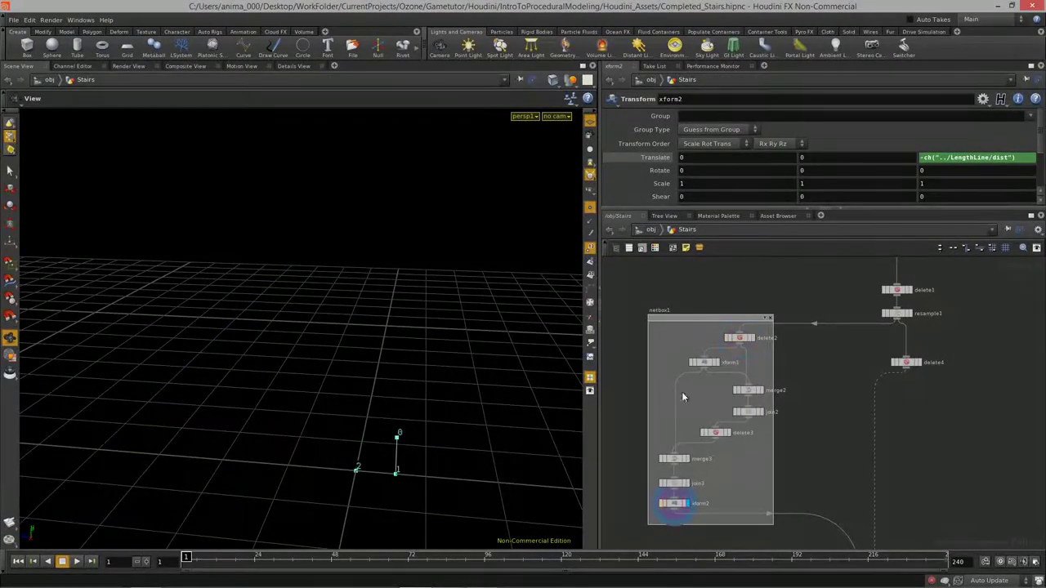
Step: Rename the network box to StairShape
scroll(660, 309, "up", 3)
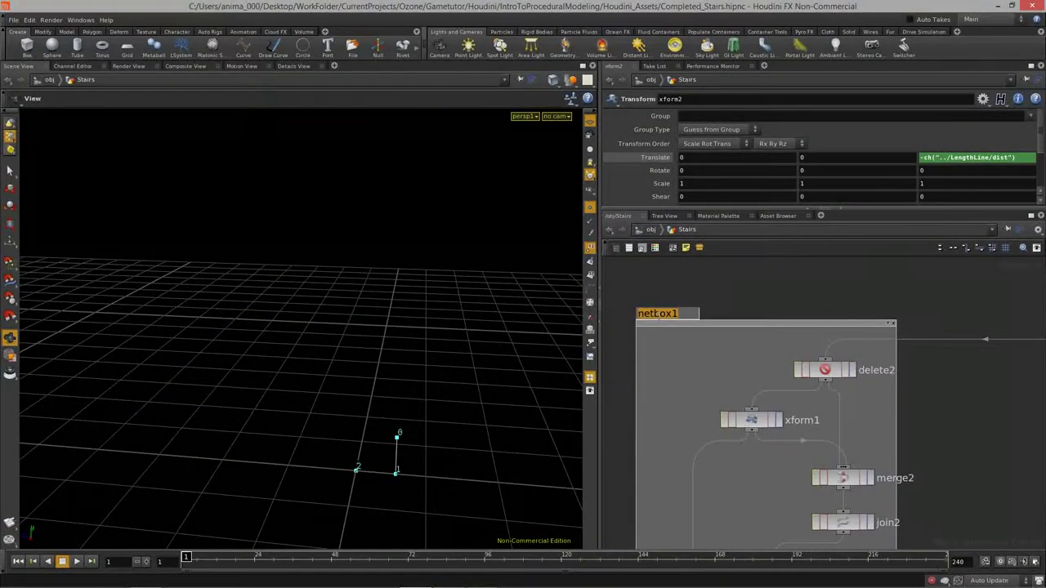
type("StairShape")
key("Return")
Step: Color the StairShape network box green using the network color palette
scroll(730, 353, "down", 4)
middle_click_drag(663, 415, 712, 369)
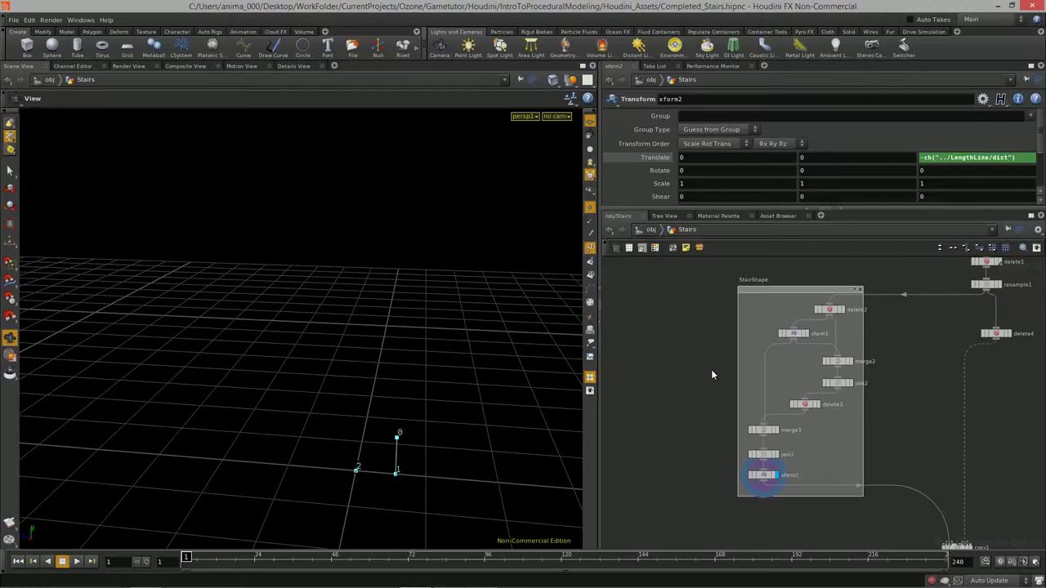
key("c")
left_click(776, 294)
left_click(623, 519)
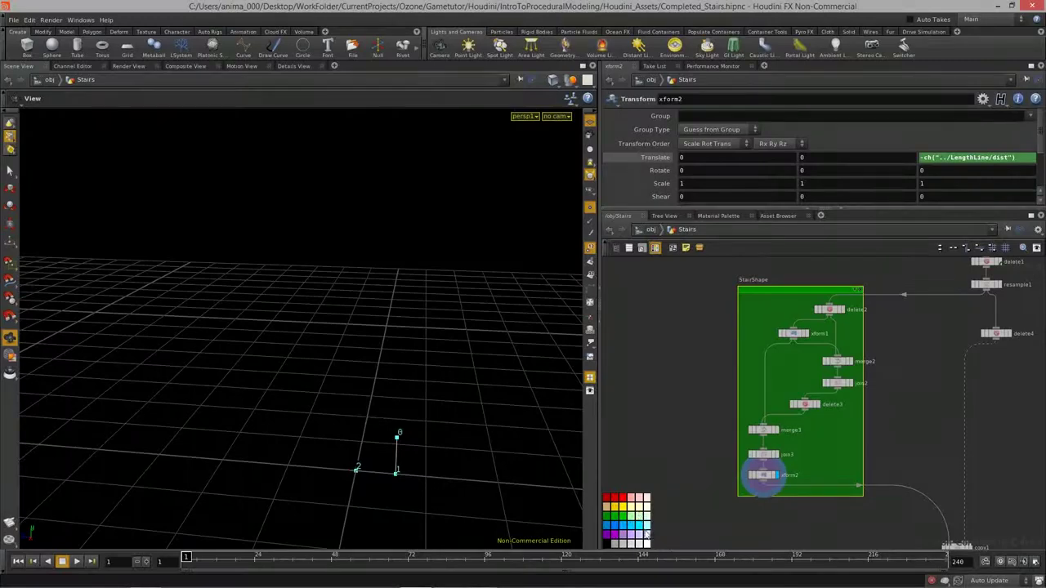
key("c")
Step: Cycle through the network's wire styles, including straight and angular connections, and return to curved wires
scroll(684, 385, "down", 3)
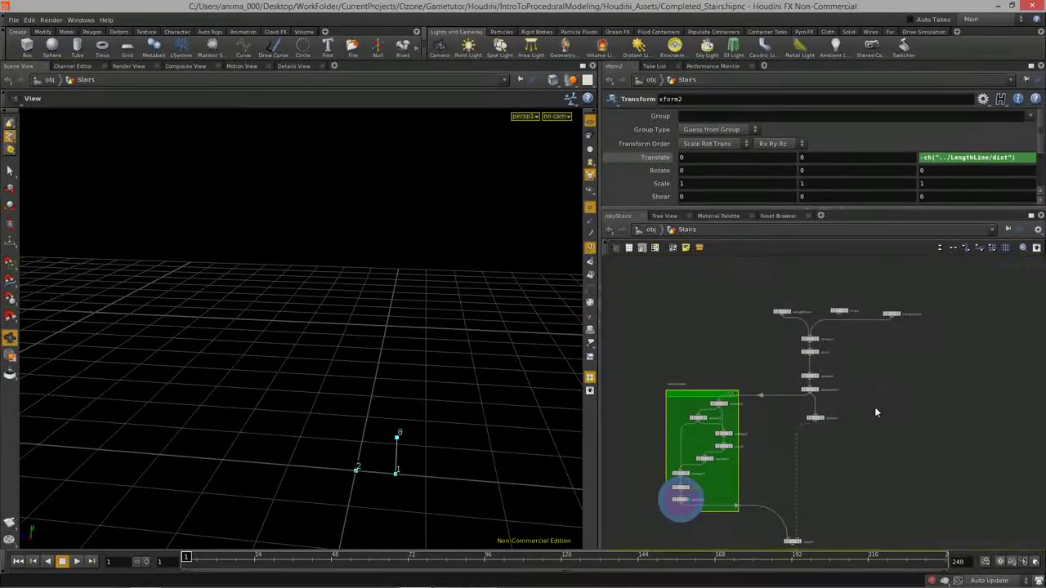
middle_click_drag(852, 463, 864, 441)
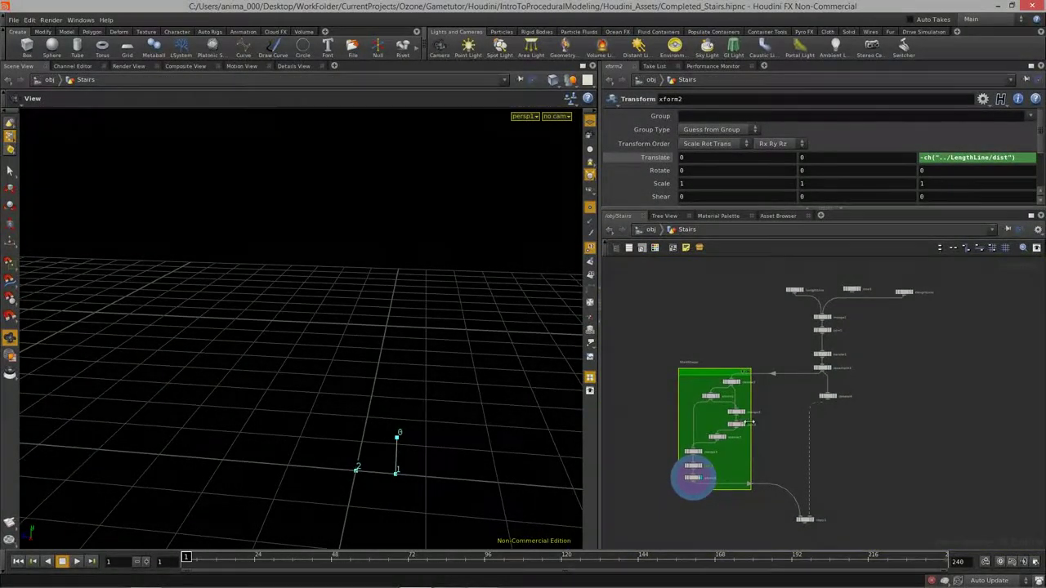
scroll(797, 386, "up", 4)
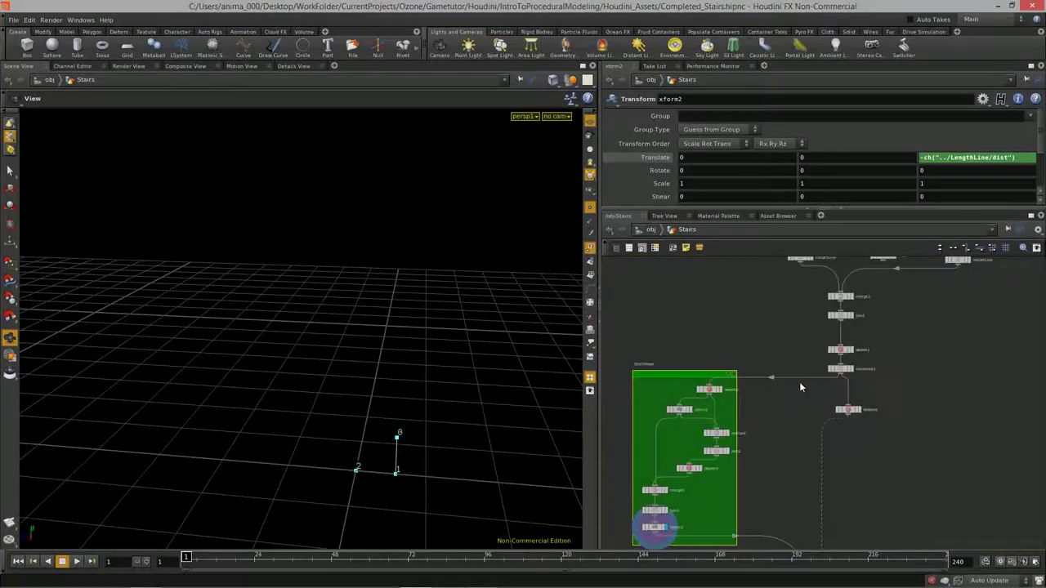
scroll(803, 400, "down", 2)
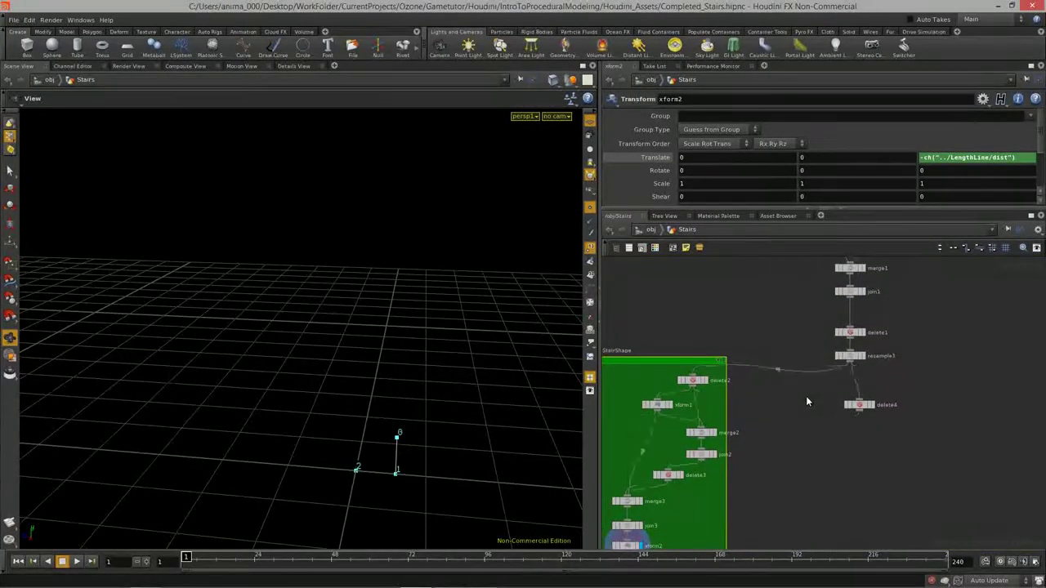
middle_click_drag(809, 391, 788, 450)
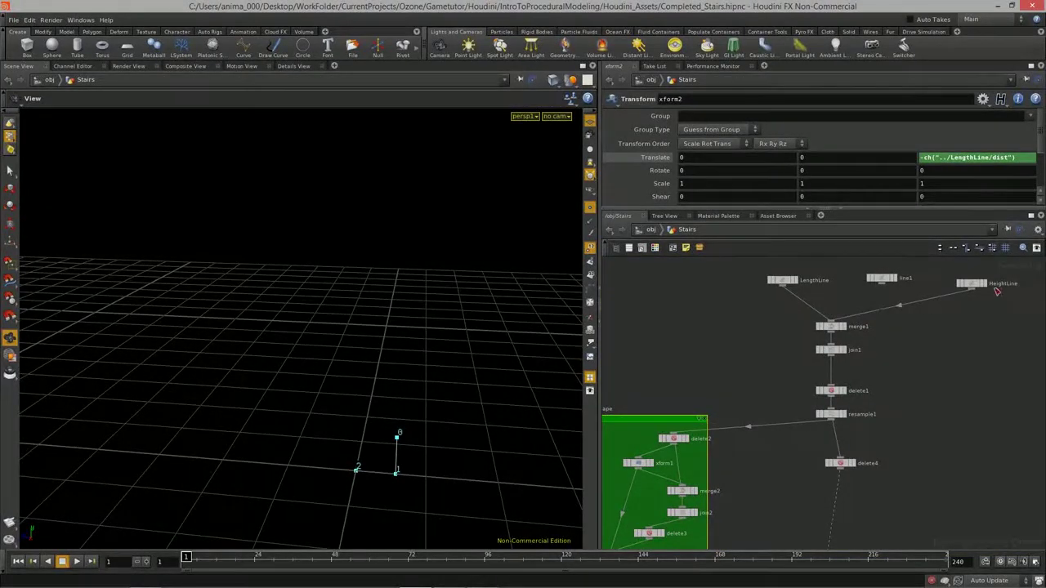
key("shift+s")
middle_click_drag(733, 373, 758, 308)
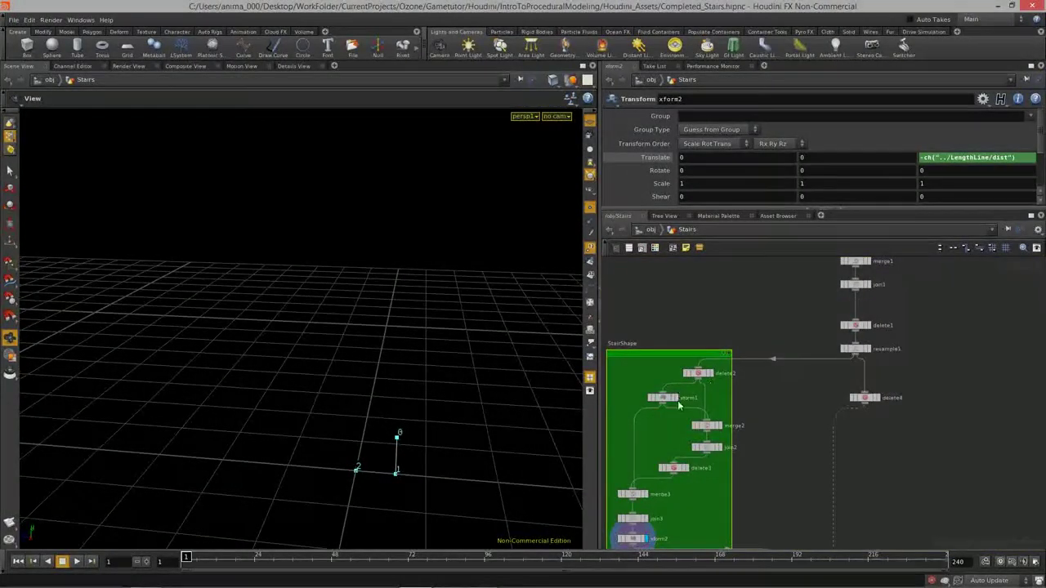
middle_click_drag(793, 439, 813, 379)
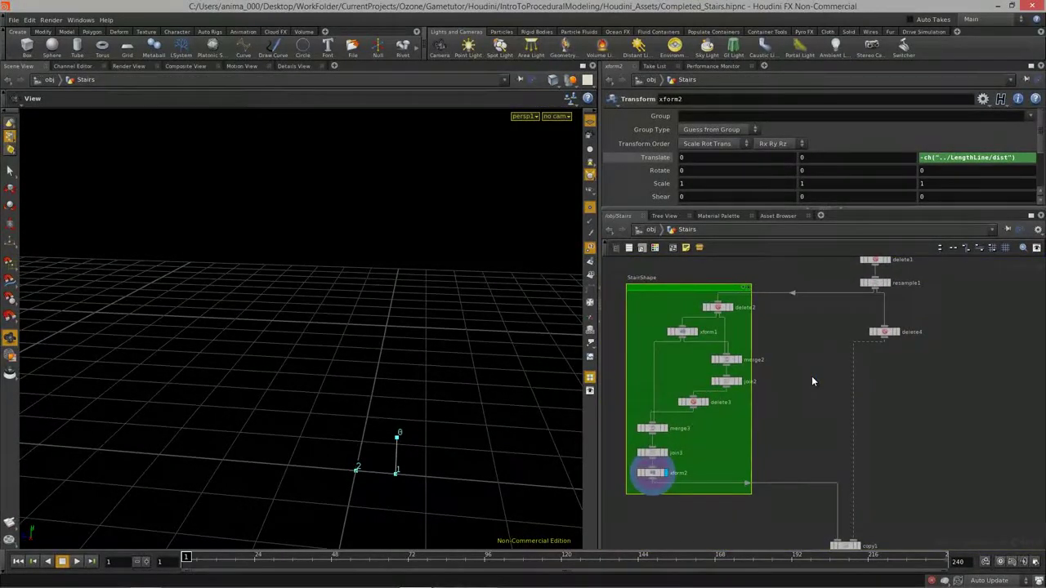
key("shift+s")
key("shift+s")
middle_click_drag(807, 345, 806, 367)
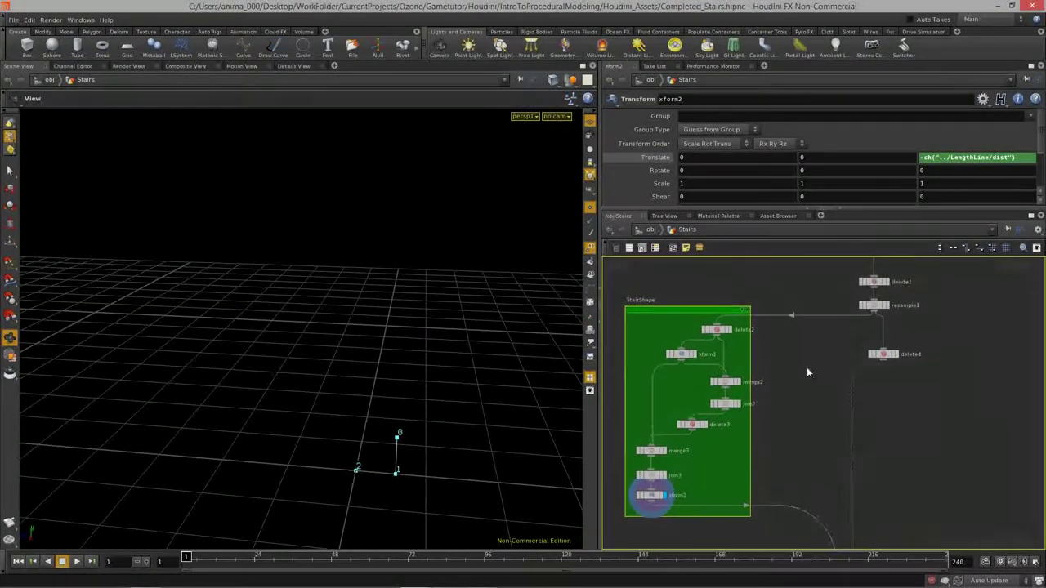
middle_click_drag(841, 457, 834, 563)
Step: Level HeightLine with the unconnected line1 node, shift line1 slightly, and rename line1 to TableLine
middle_click_drag(928, 378, 796, 455)
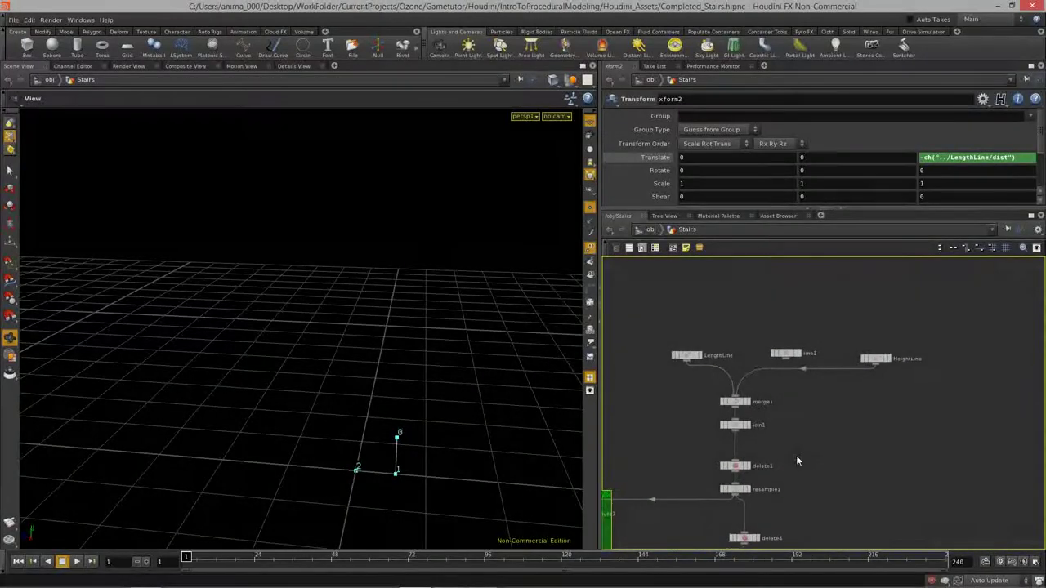
scroll(832, 339, "up", 2)
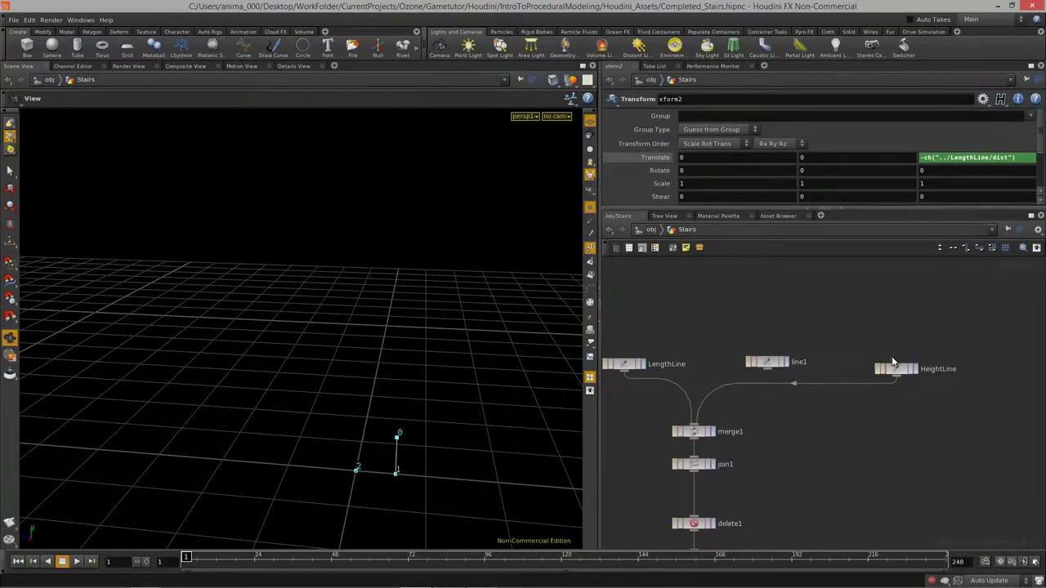
left_click_drag(899, 372, 906, 366)
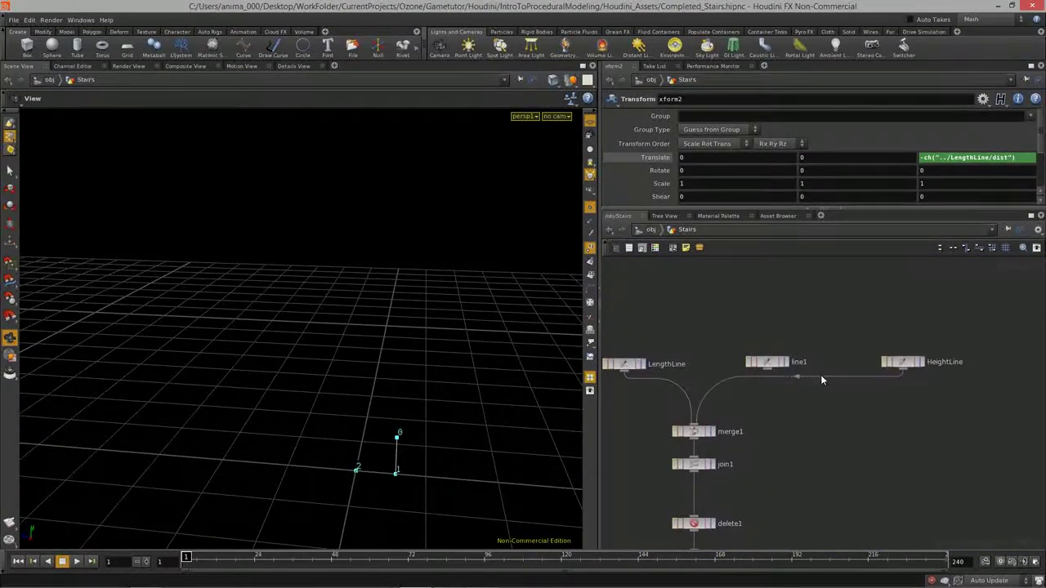
left_click_drag(766, 362, 752, 358)
double_click(782, 357)
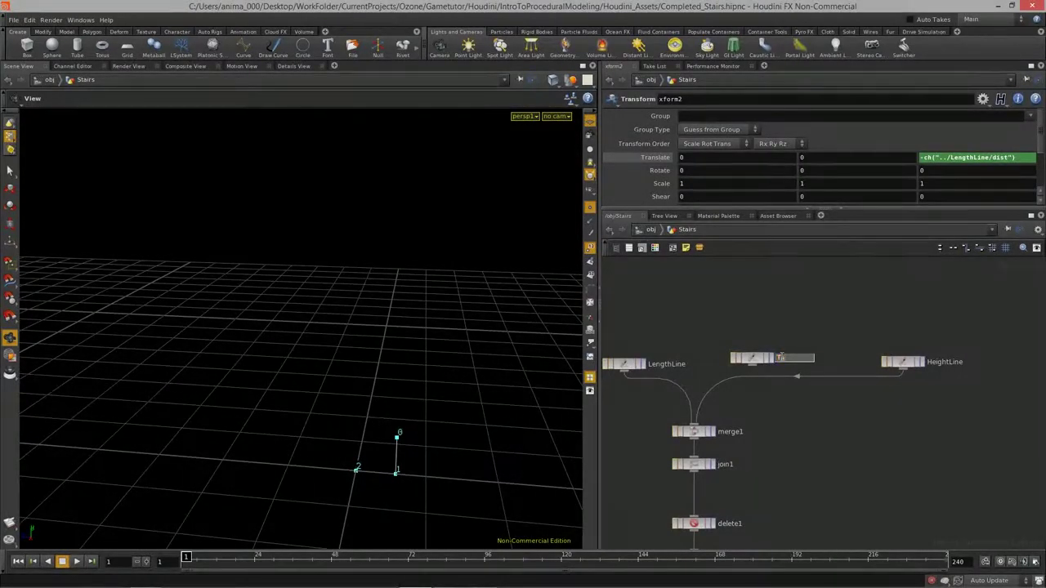
type("ne")
key("Return")
Step: Move TableLine to the free space beside LengthLine, outside the main node chain, and select LengthLine
scroll(784, 354, "down", 3)
left_click_drag(768, 358, 855, 448)
middle_click_drag(819, 406, 895, 394)
left_click_drag(929, 424, 707, 326)
scroll(788, 337, "up", 4)
left_click(744, 329)
middle_click_drag(782, 381, 879, 372)
scroll(880, 372, "down", 1)
left_click_drag(731, 329, 726, 335)
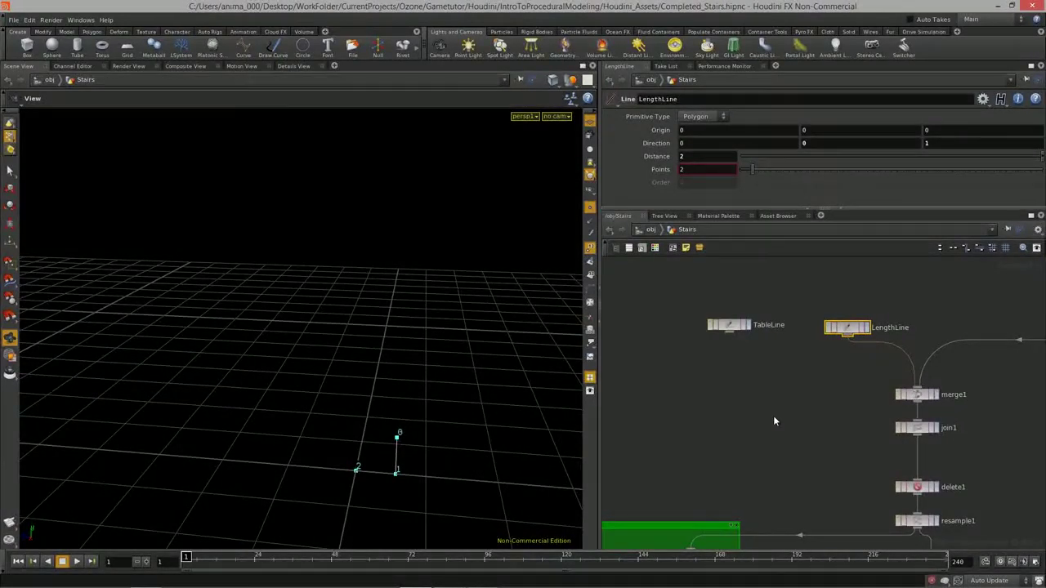
Step: Display LengthLine and examine its two points along the ground plane
left_click(864, 328)
left_click_drag(374, 343, 292, 375)
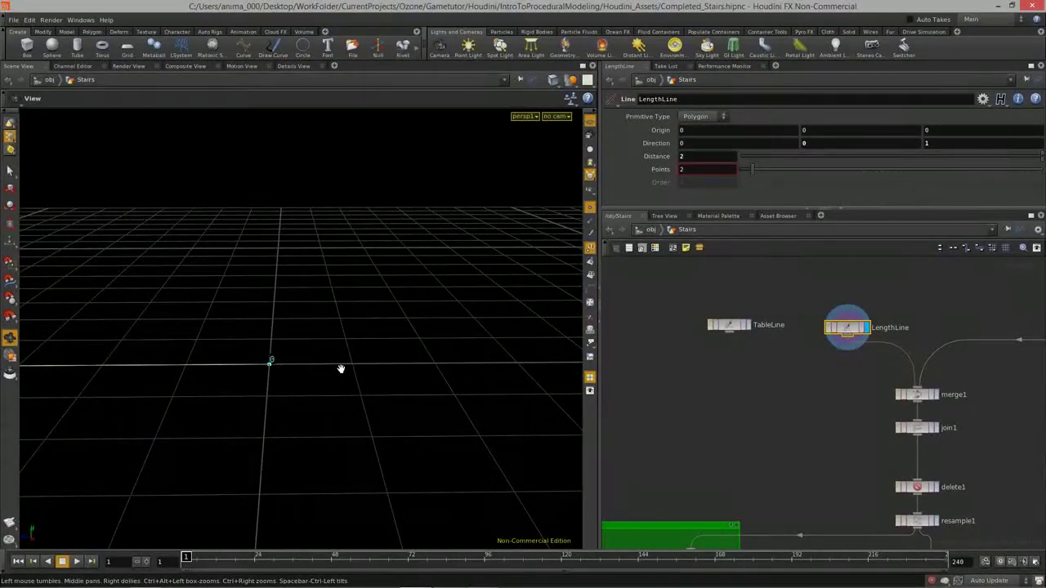
left_click_drag(335, 279, 367, 179)
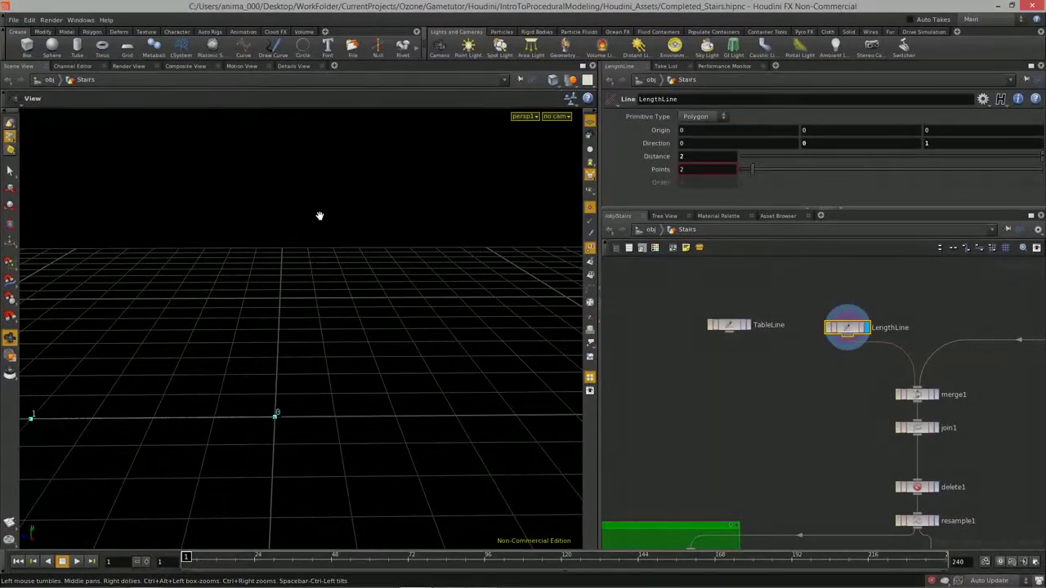
middle_click_drag(799, 374, 785, 382)
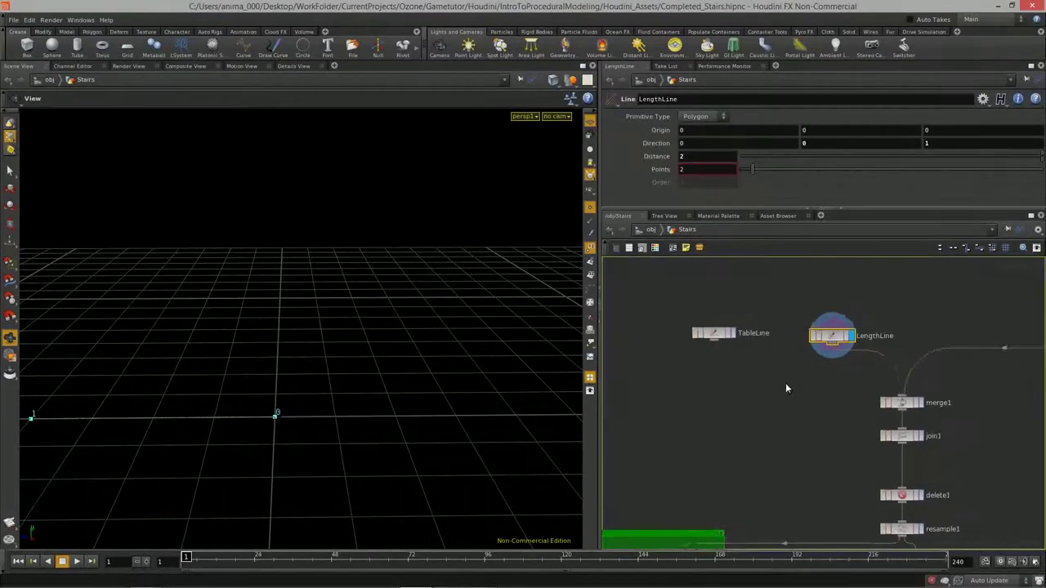
Step: Display TableLine and set its direction to 0, 0, -1 and its distance to 0.5
left_click(732, 333)
left_click(719, 333)
left_click_drag(334, 344, 260, 368)
left_click(954, 145)
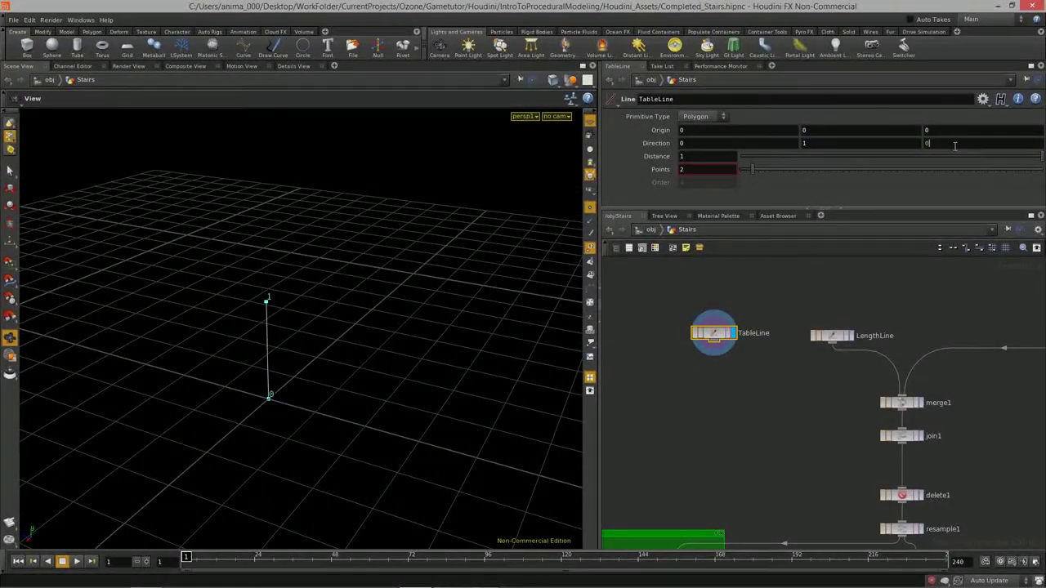
type("-1")
key("Return")
left_click(819, 144)
type("0")
key("Return")
key("Return")
left_click_drag(372, 350, 295, 365)
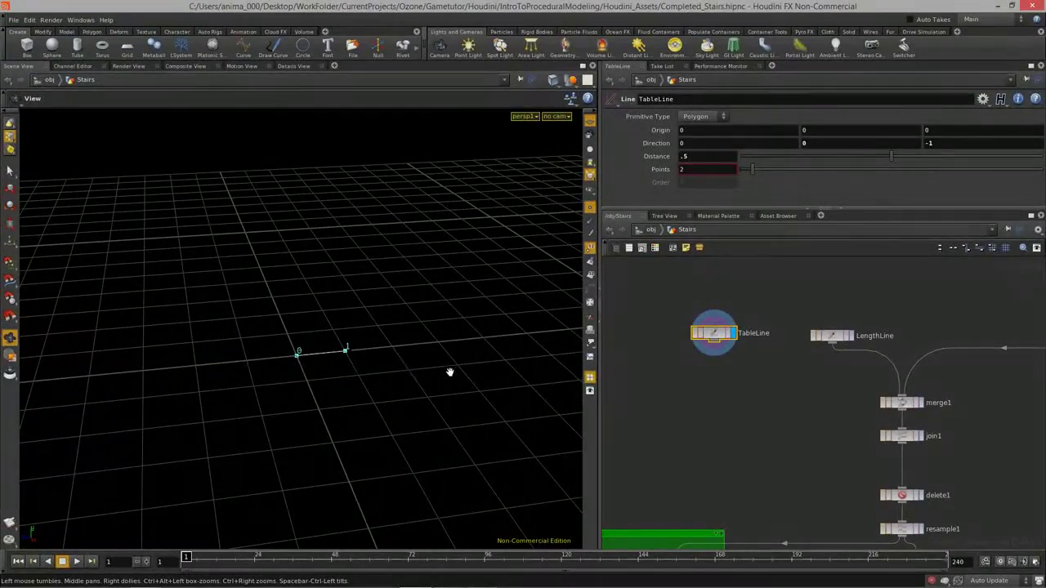
Step: Add a Delete node fed by TableLine in the free space between merge1 and HeightLine, and display it
middle_click_drag(754, 393, 715, 377)
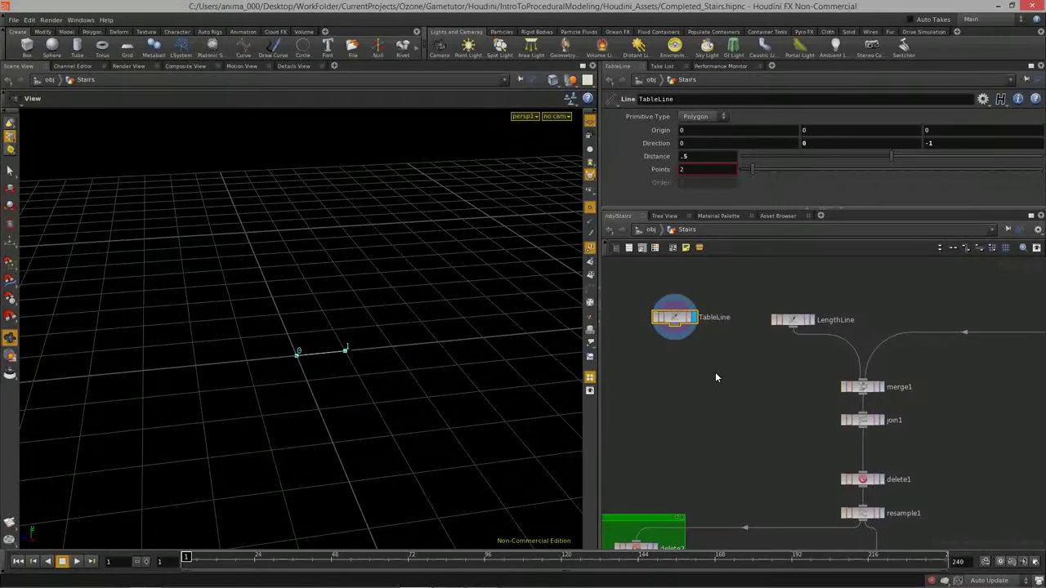
left_click(715, 376)
middle_click_drag(738, 375, 723, 377)
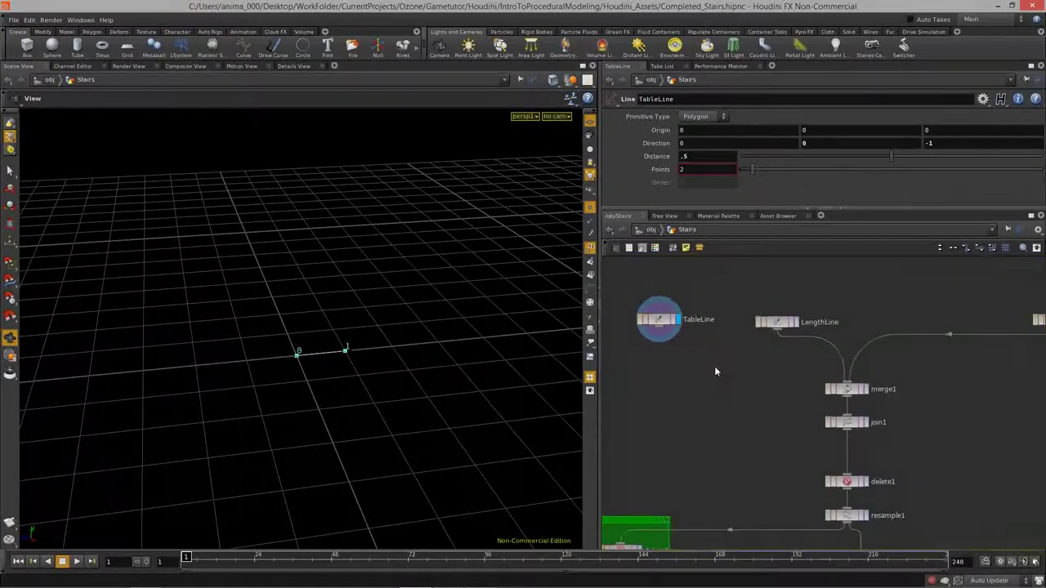
left_click_drag(937, 412, 670, 330)
middle_click_drag(726, 388, 705, 365)
middle_click_drag(965, 386, 930, 378)
key("Tab")
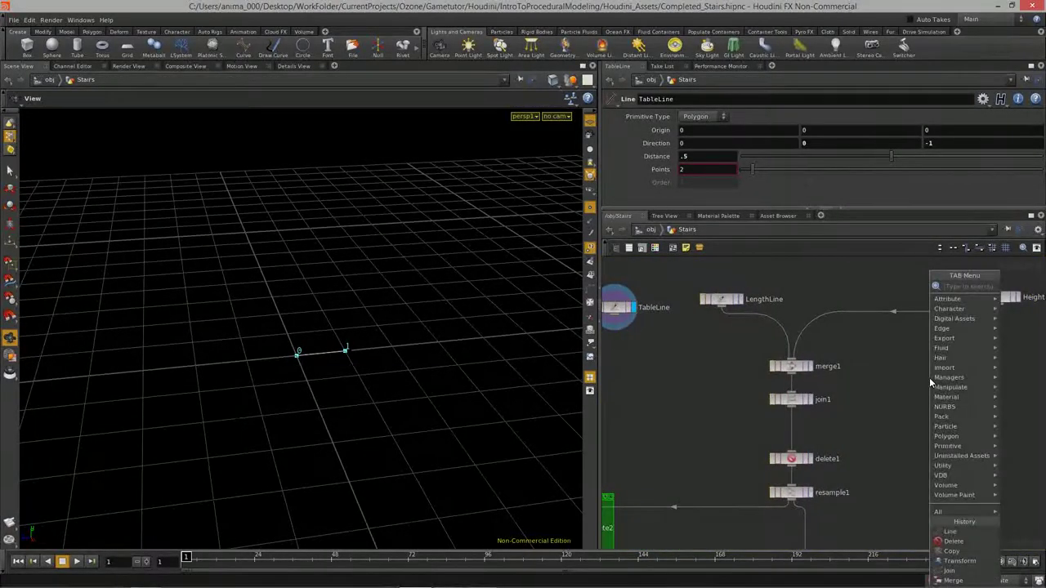
type("del")
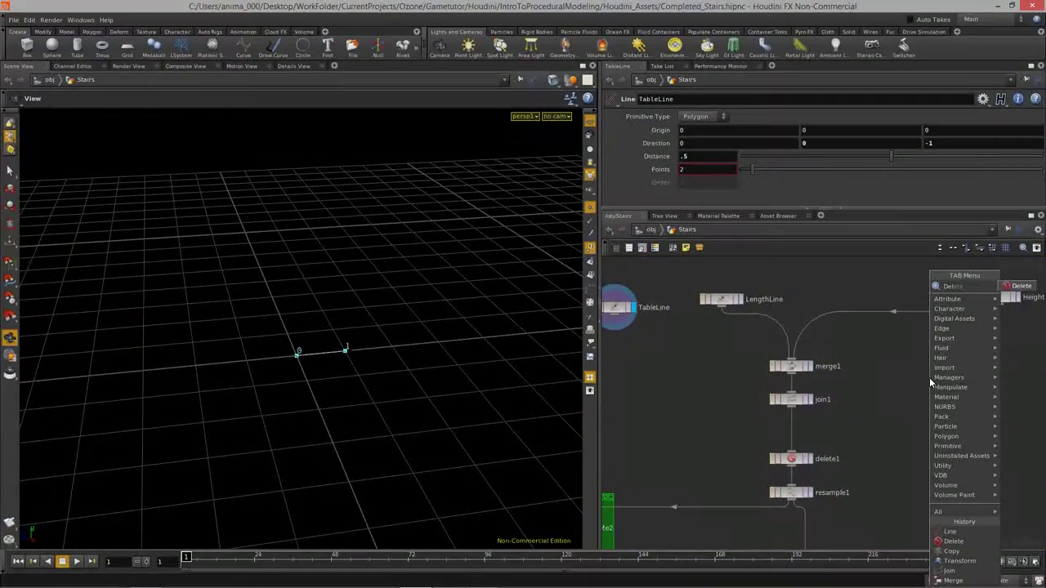
key("Return")
left_click(933, 377)
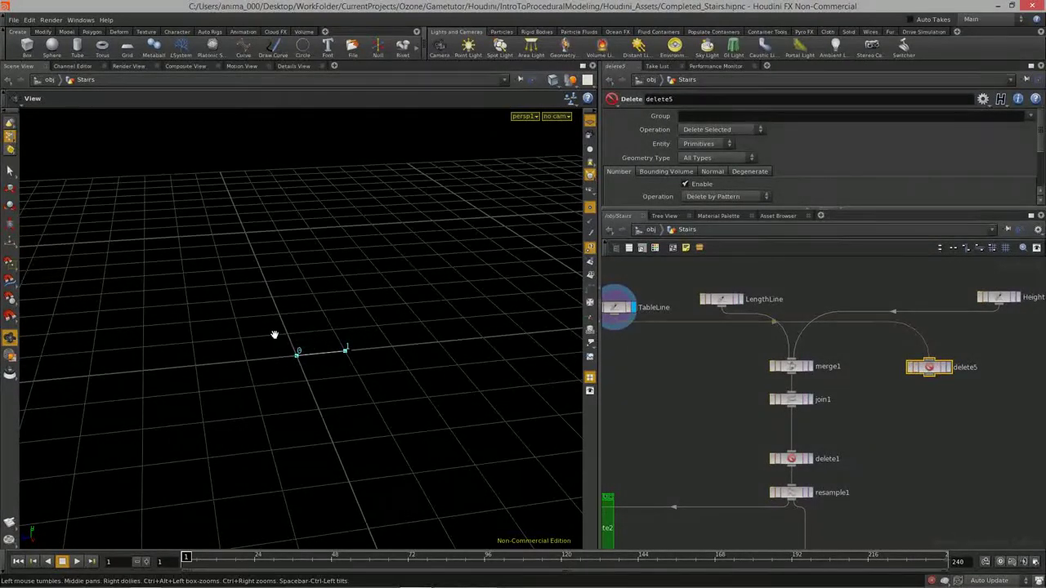
middle_click_drag(972, 382, 911, 391)
left_click(885, 376)
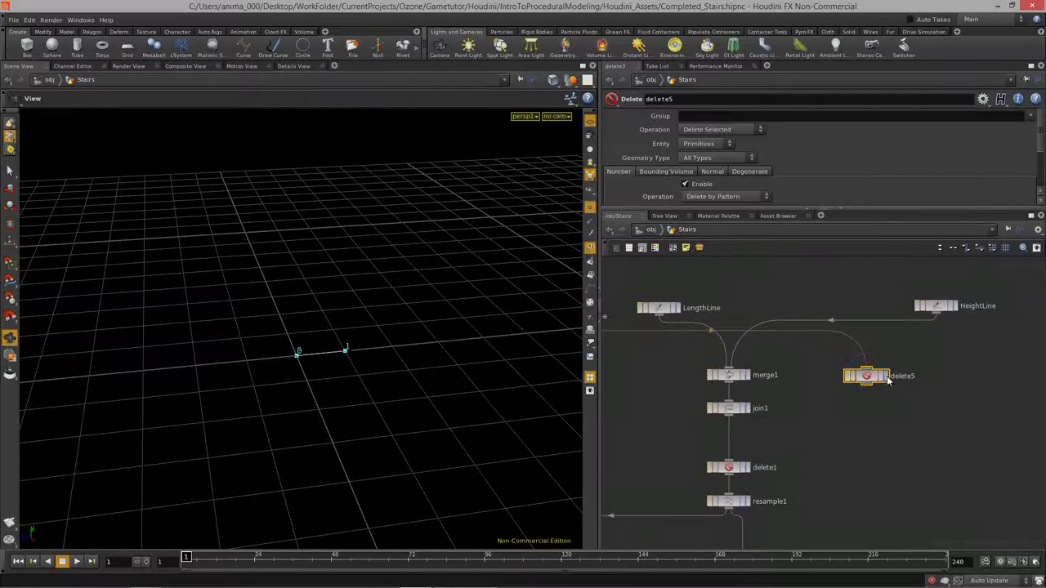
Step: Set the new Delete node's entity to Points and its pattern to 0
left_click(706, 145)
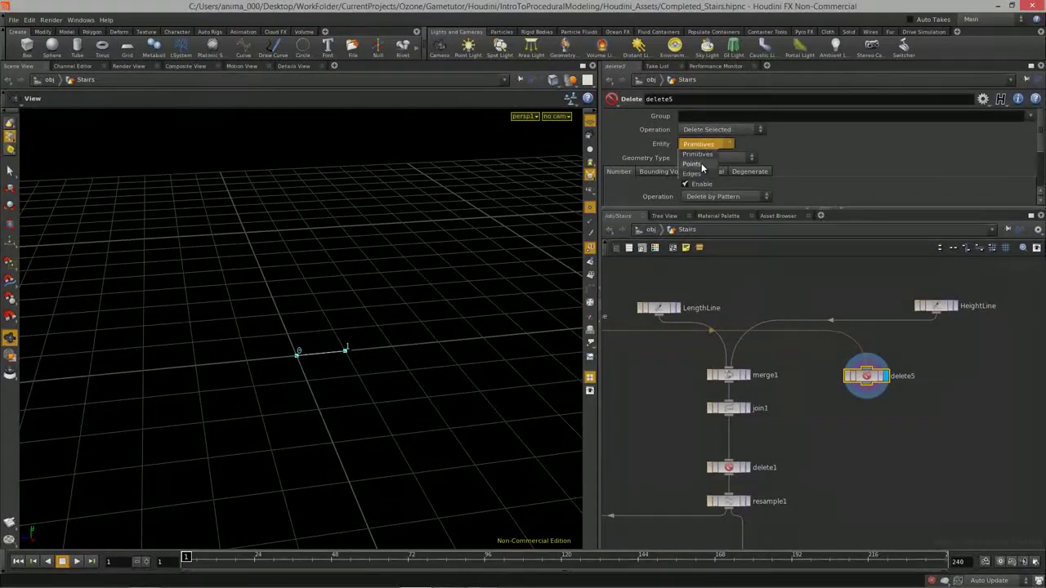
left_click(700, 168)
scroll(788, 162, "down", 4)
left_click(738, 170)
double_click(738, 170)
key("Return")
Step: Add a Copy node below HeightLine that copies HeightLine onto the point output by delete5
middle_click_drag(911, 422, 850, 405)
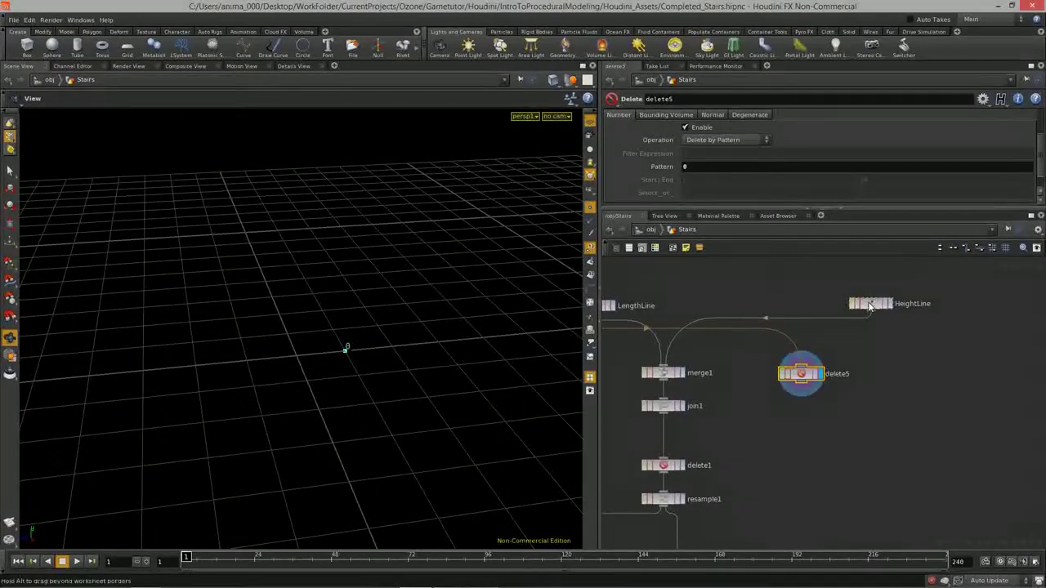
left_click(869, 305)
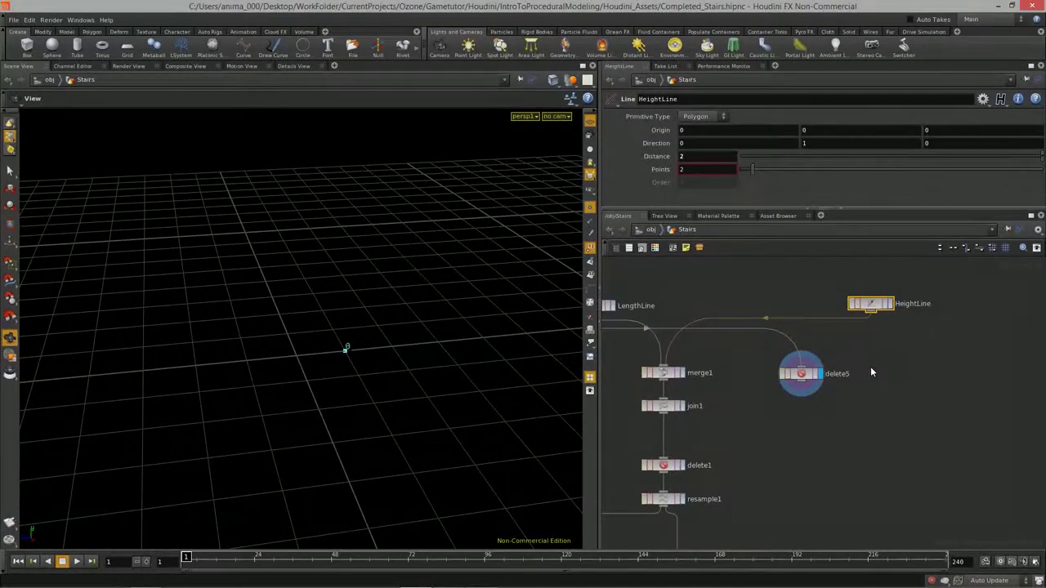
key("Tab")
mouse_move(899, 328)
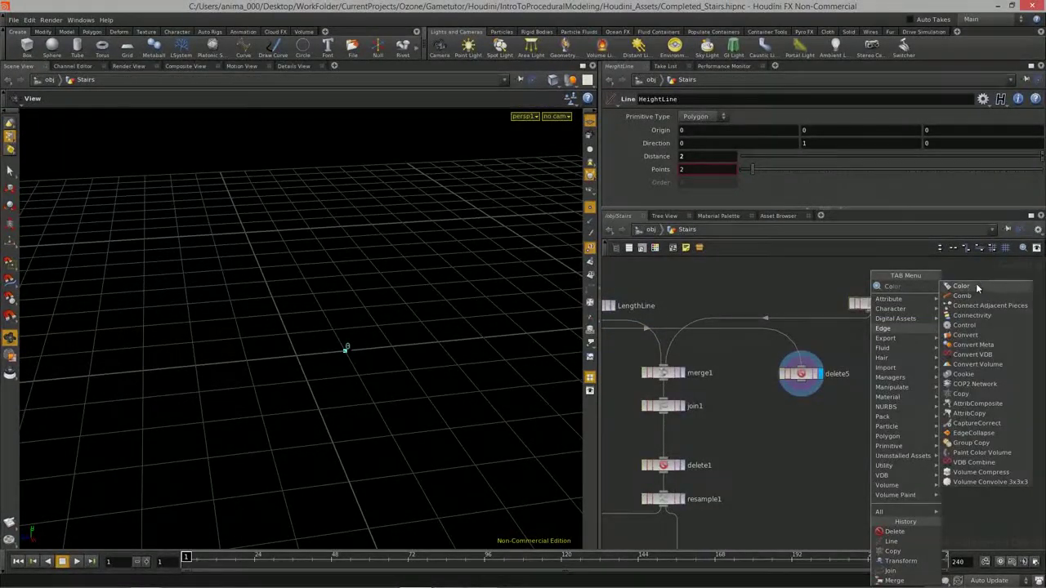
left_click(961, 394)
left_click(850, 429)
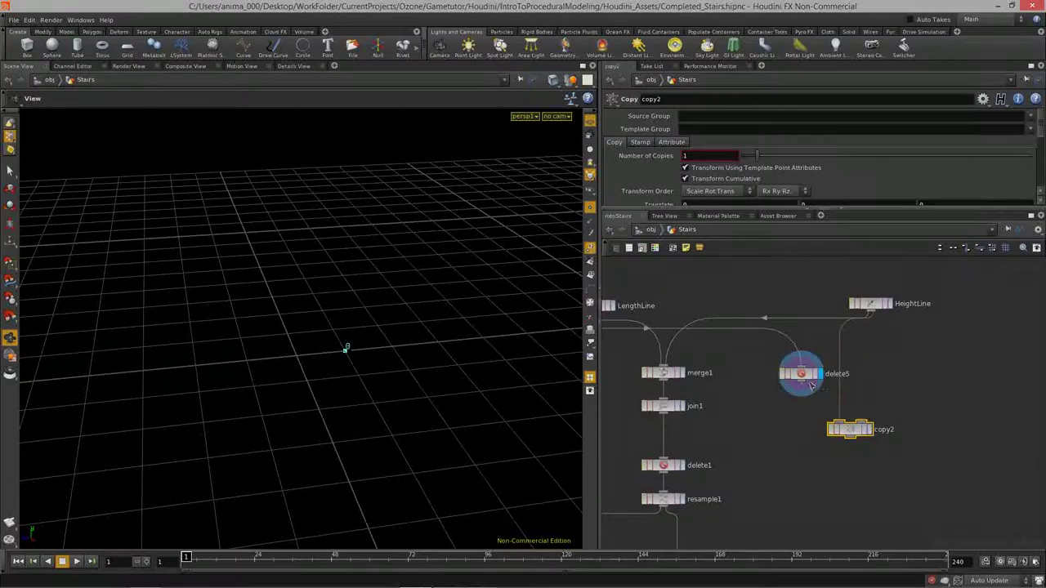
left_click_drag(839, 379, 872, 379)
Step: Move TableLine to the far side of HeightLine and arrange delete5 and copy2 beneath the two lines
middle_click_drag(757, 380, 834, 380)
scroll(692, 384, "down", 3)
middle_click_drag(718, 382, 785, 385)
left_click_drag(673, 341, 1020, 343)
middle_click_drag(965, 386, 804, 374)
left_click_drag(775, 419, 772, 419)
left_click_drag(773, 376, 807, 373)
scroll(803, 411, "up", 4)
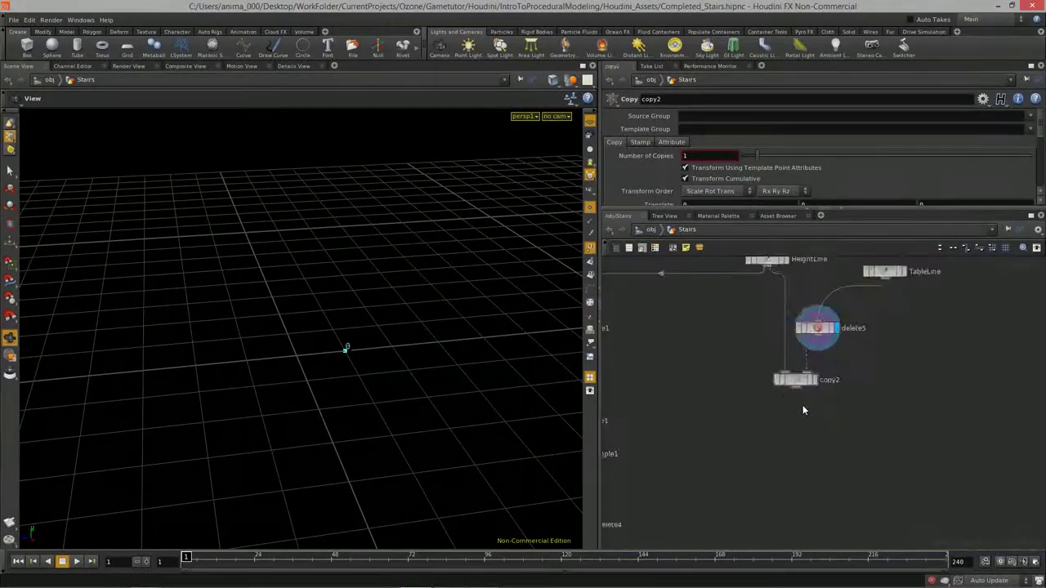
Step: Display copy2 and level the TableLine node with HeightLine
left_click(820, 370)
left_click_drag(368, 367, 366, 411)
middle_click_drag(908, 455, 912, 563)
scroll(911, 417, "down", 2)
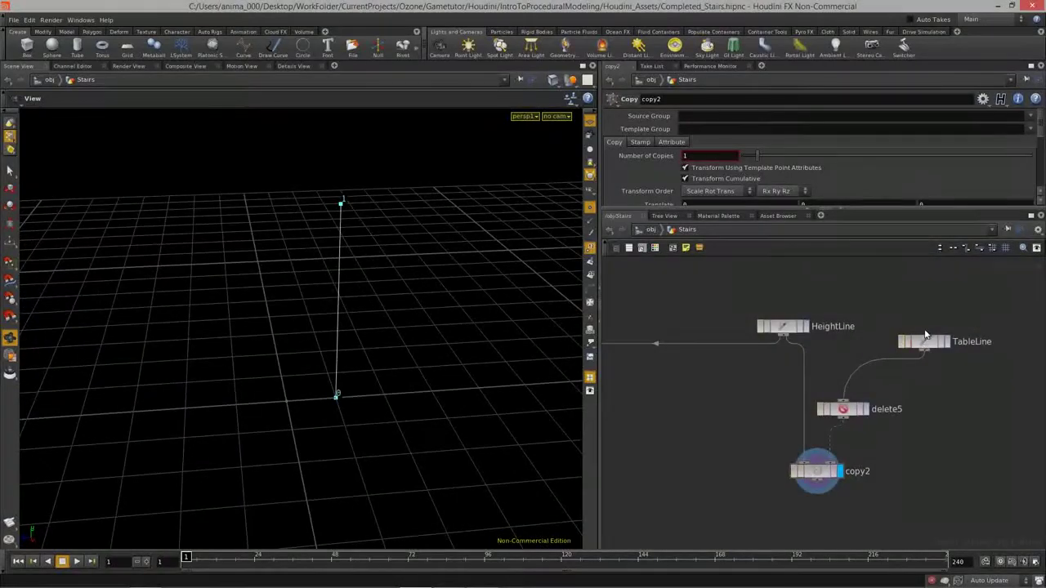
left_click_drag(923, 342, 923, 329)
mouse_move(696, 156)
middle_mouse_down()
mouse_move(717, 154)
mouse_move(713, 164)
middle_mouse_up()
scroll(948, 416, "down", 2)
scroll(881, 360, "up", 4)
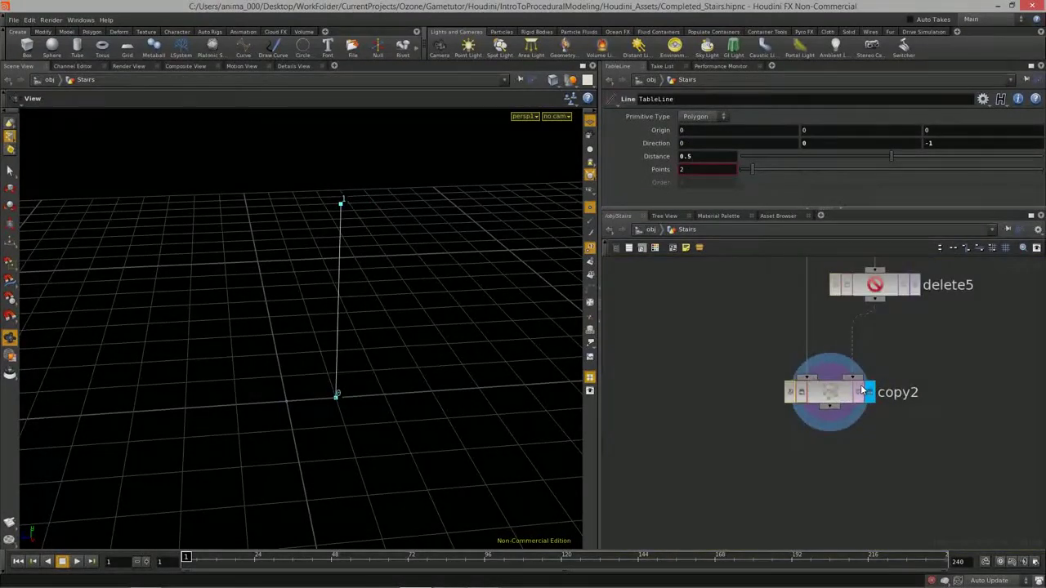
Step: Flag copy2 as a template and display copy1 so the steps appear alongside the copied vertical line
left_click(859, 397)
middle_click_drag(809, 454, 875, 347)
scroll(815, 383, "down", 3)
scroll(745, 466, "down", 3)
middle_click_drag(742, 535, 815, 411)
scroll(813, 411, "up", 5)
left_click(796, 454)
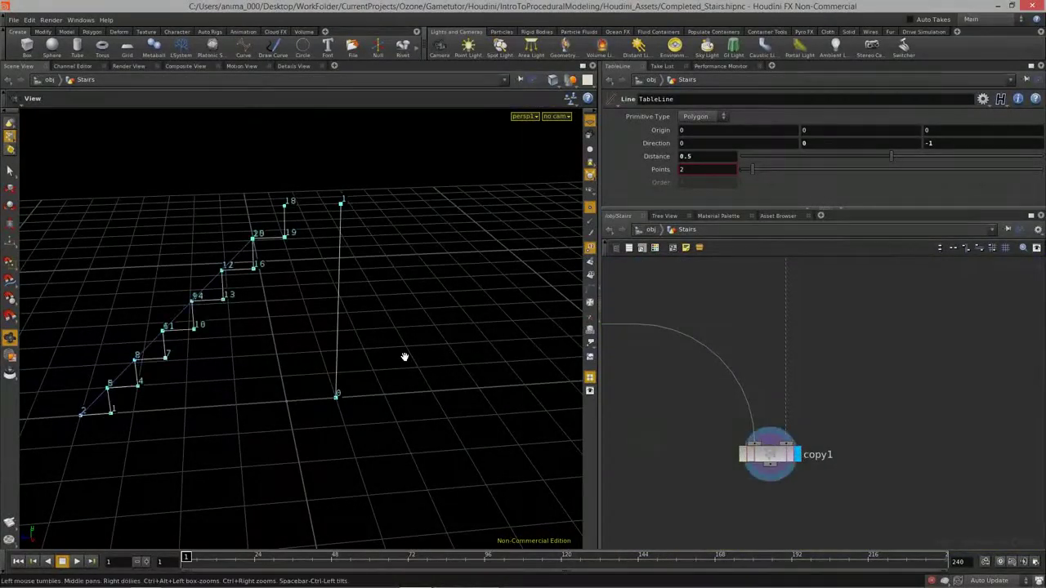
Step: Examine the step profile and its point numbers against the vertical line from several angles
left_click_drag(273, 289, 263, 225)
left_click_drag(389, 227, 51, 467)
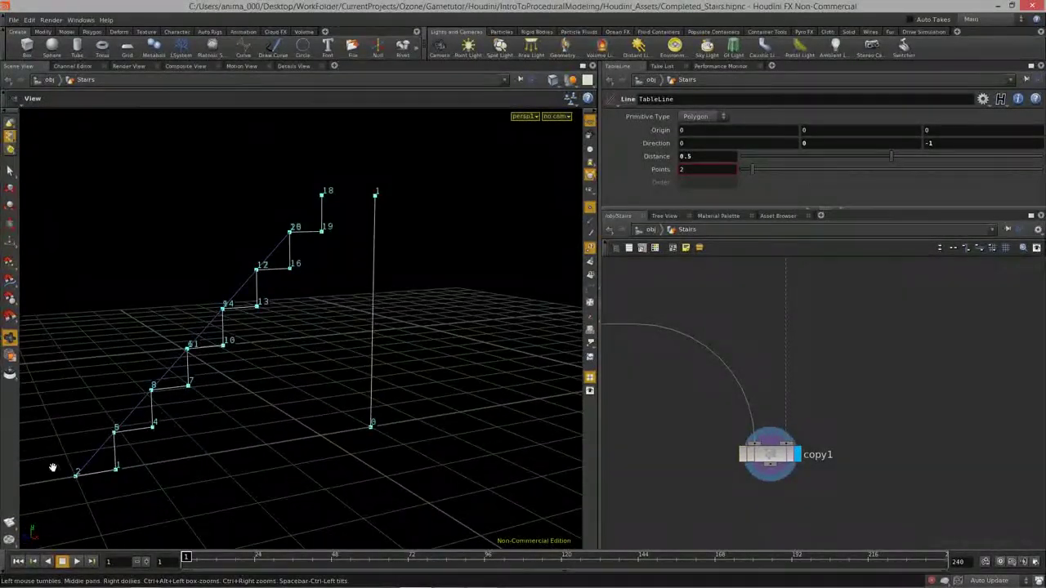
left_click_drag(303, 417, 115, 397)
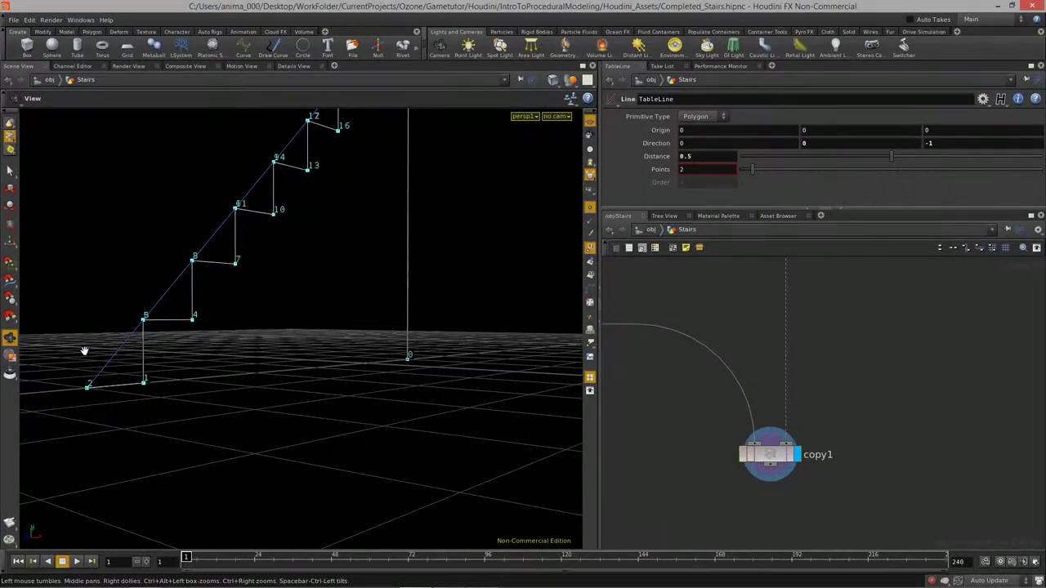
left_click_drag(88, 398, 198, 397)
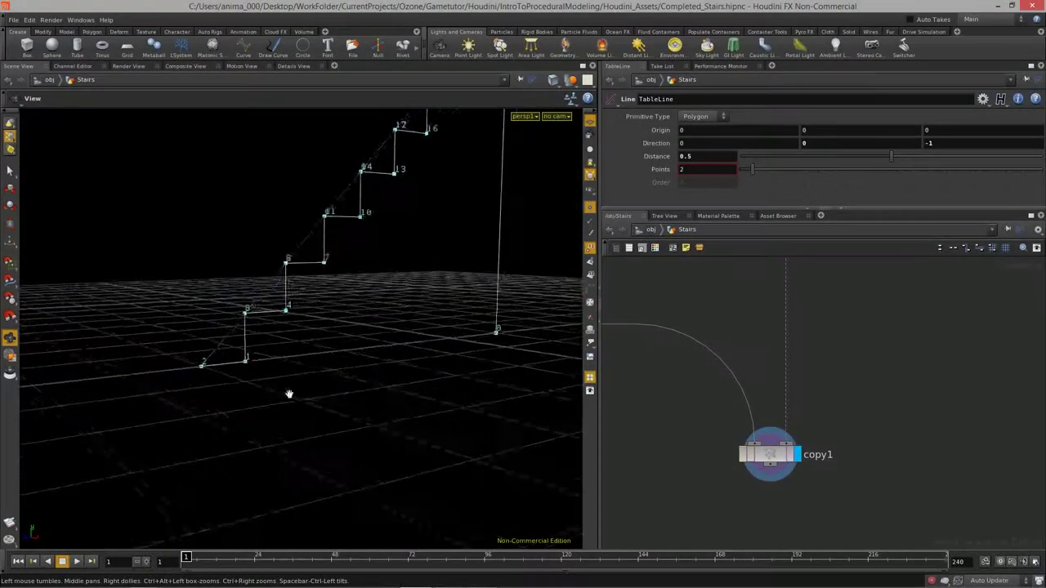
left_click_drag(290, 392, 462, 174)
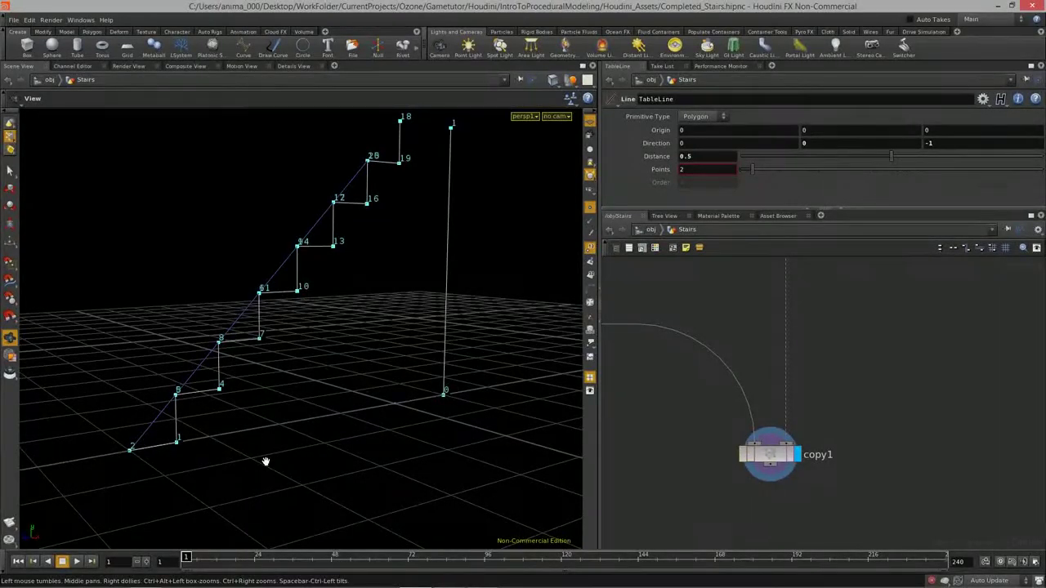
left_click_drag(313, 462, 273, 443)
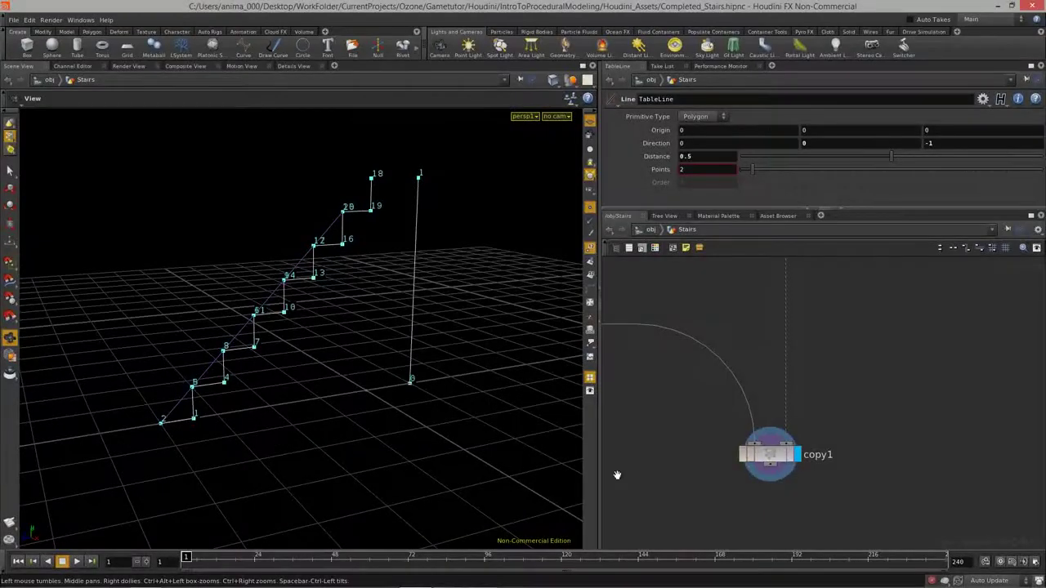
Step: Display xform2, join3 and merge2 in the green network box one after another and inspect each node's geometry
middle_click_drag(716, 489, 881, 479)
right_click_drag(814, 450, 818, 480)
middle_click_drag(818, 480, 927, 538)
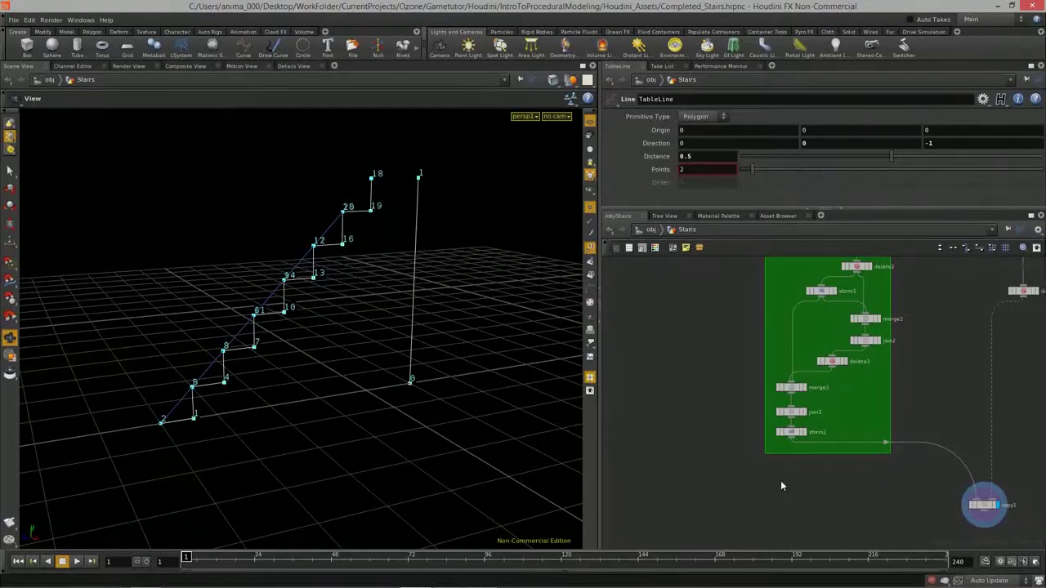
scroll(803, 433, "up", 5)
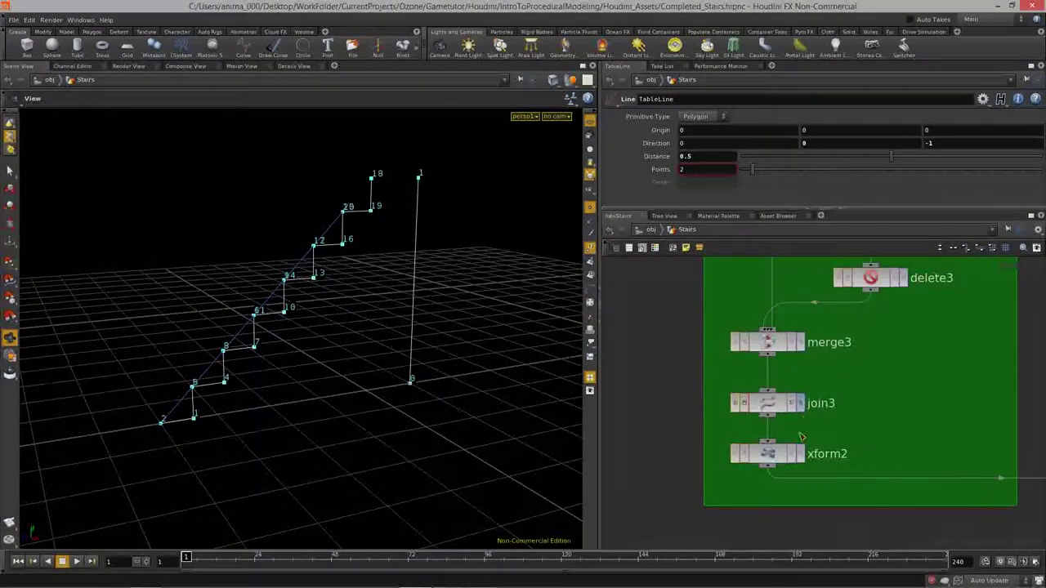
left_click(801, 456)
left_click_drag(420, 411, 401, 425)
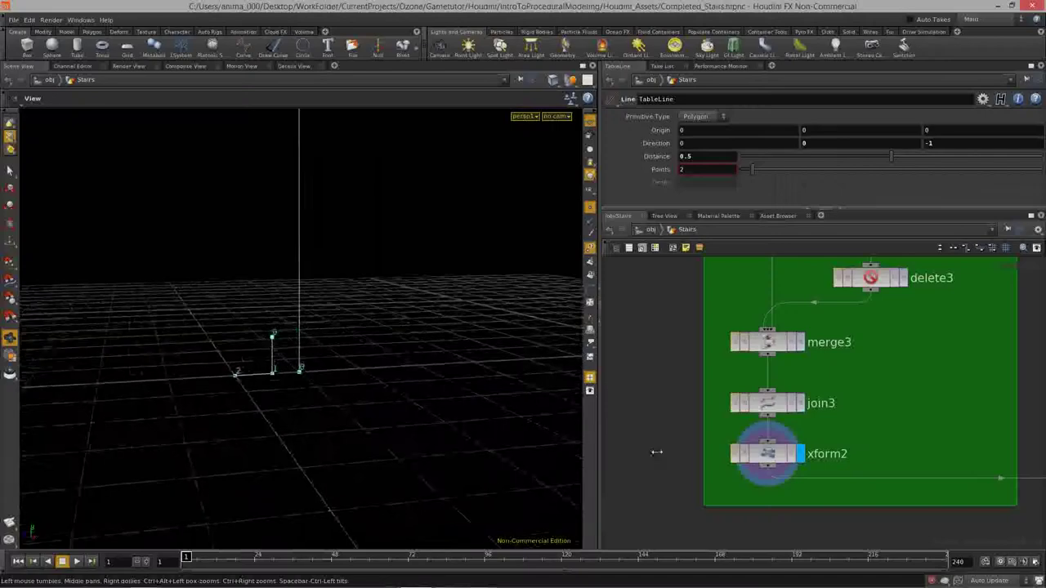
left_click(801, 403)
middle_click_drag(852, 392, 886, 467)
scroll(889, 468, "down", 3)
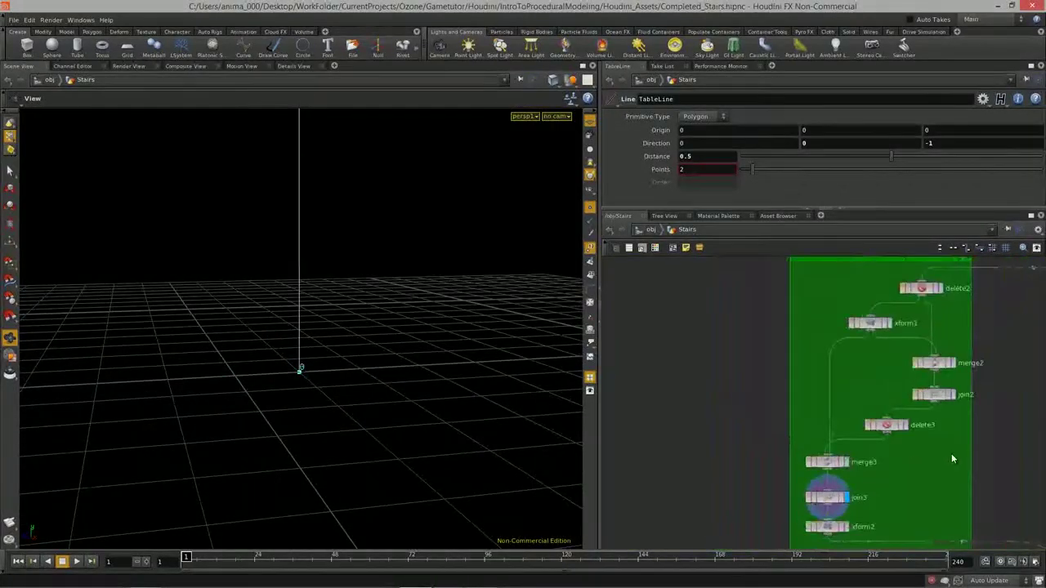
scroll(962, 393, "up", 2)
left_click(946, 347)
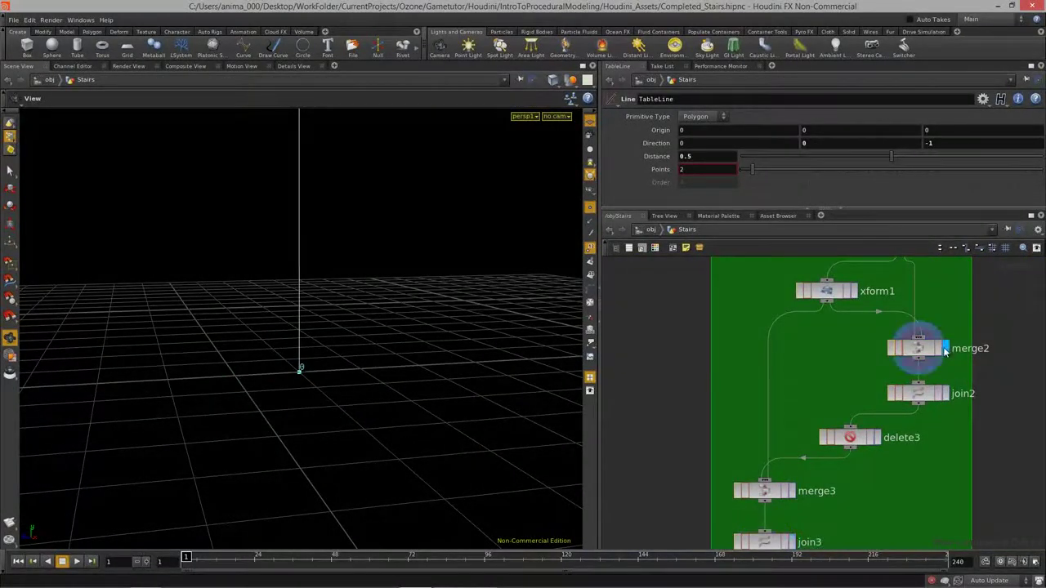
scroll(173, 383, "down", 3)
middle_click_drag(172, 382, 343, 389)
scroll(344, 389, "up", 5)
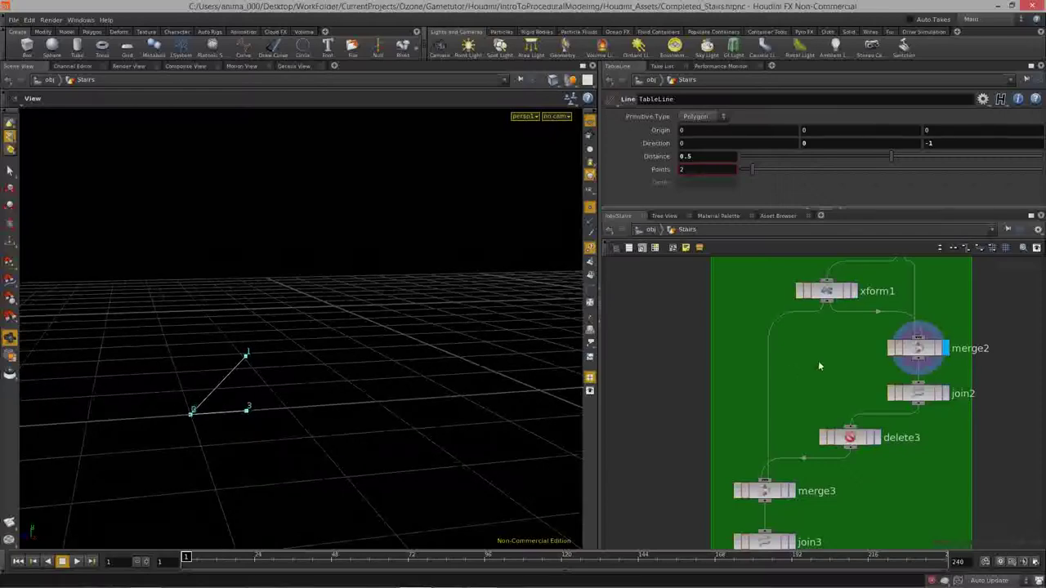
Step: Display delete3 and examine its single vertical riser line
left_click(877, 437)
left_click_drag(196, 384, 392, 379)
scroll(392, 379, "up", 5)
left_click_drag(256, 393, 261, 352)
scroll(258, 380, "down", 5)
Step: Move merge3 and join3 down toward xform2 to make room below delete3
middle_click_drag(862, 529, 831, 408)
left_click_drag(737, 371, 738, 393)
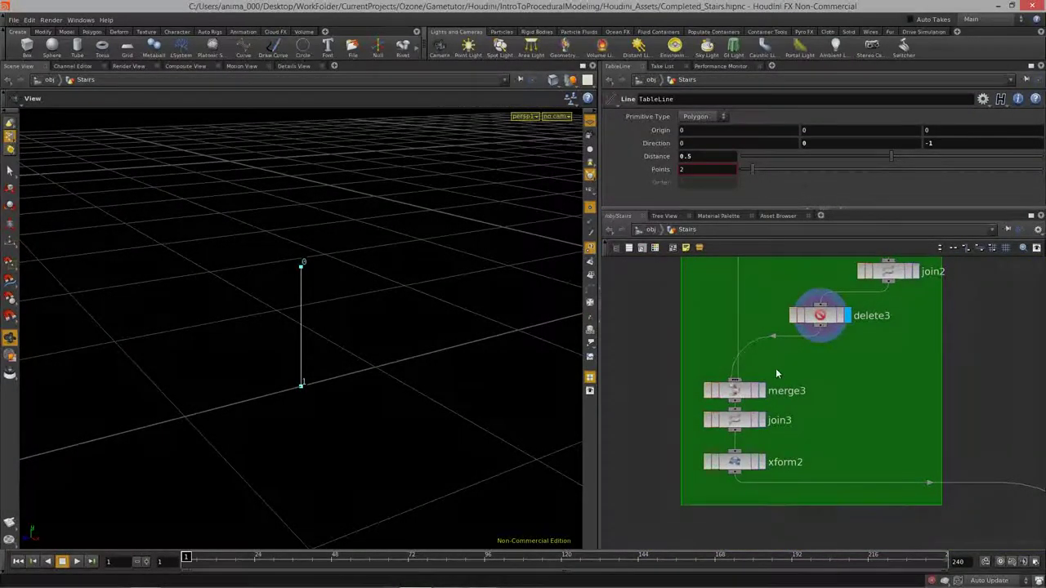
left_click_drag(740, 423, 740, 434)
left_click_drag(740, 395, 740, 403)
Step: Add an AttribCreate node in the gap between delete3 and merge3
left_click_drag(307, 340, 299, 259)
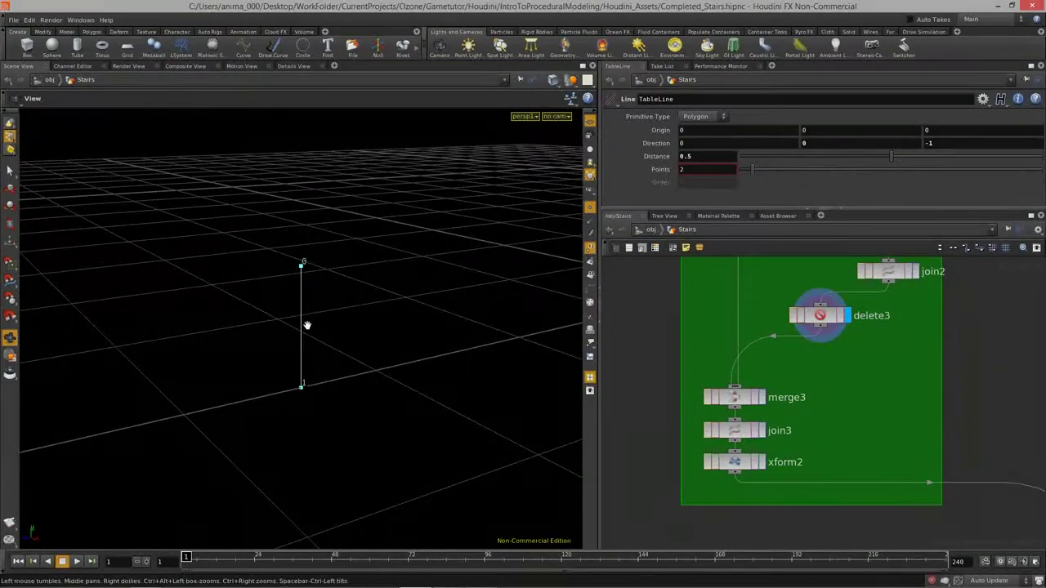
key("Tab")
type("attrib")
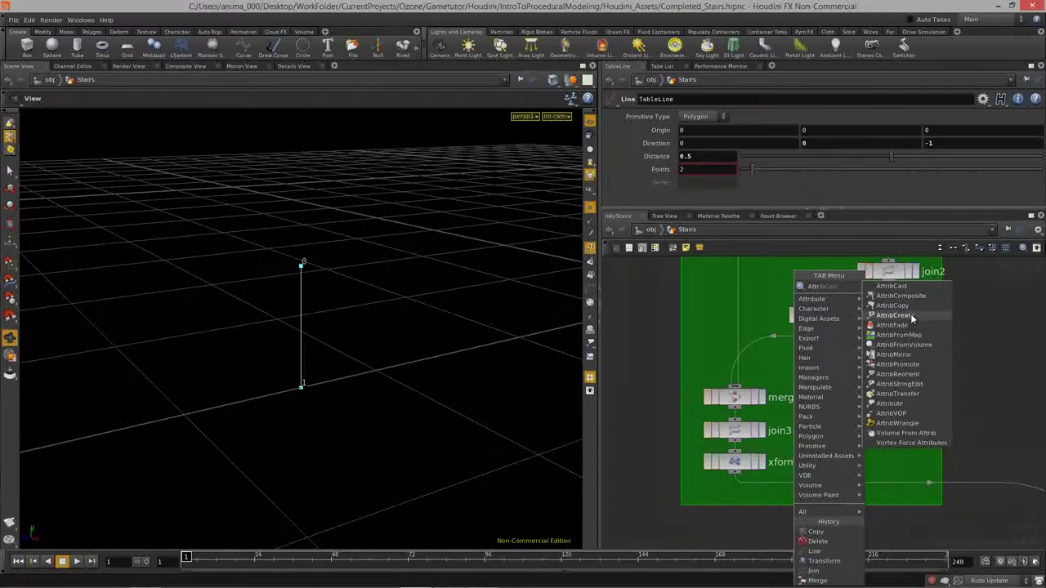
left_click(911, 315)
left_click(769, 344)
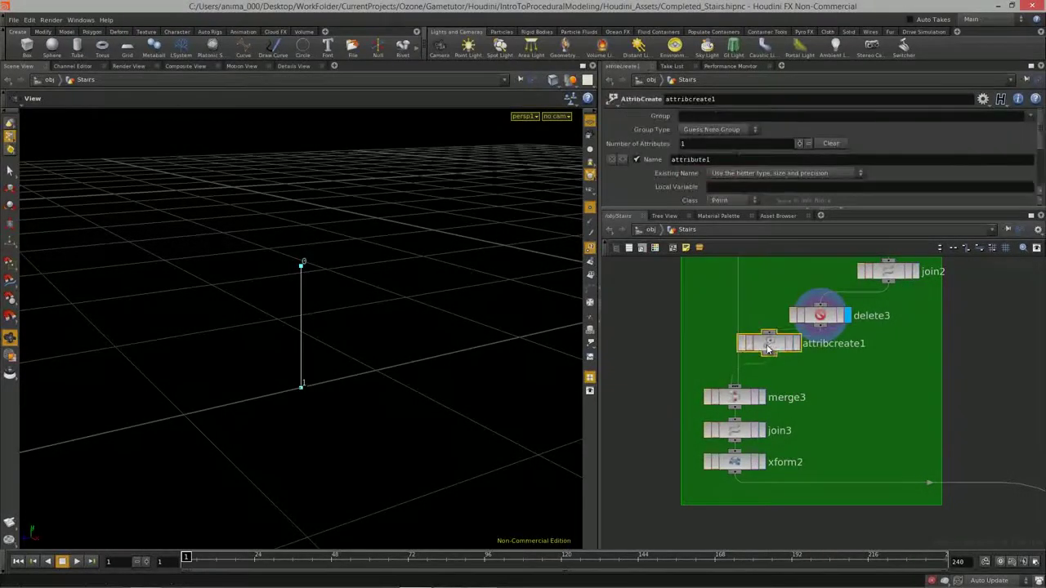
Step: Place attribcreate1 beside the main chain, feed it from delete3 as a separate branch, and display it
left_click_drag(770, 350, 840, 358)
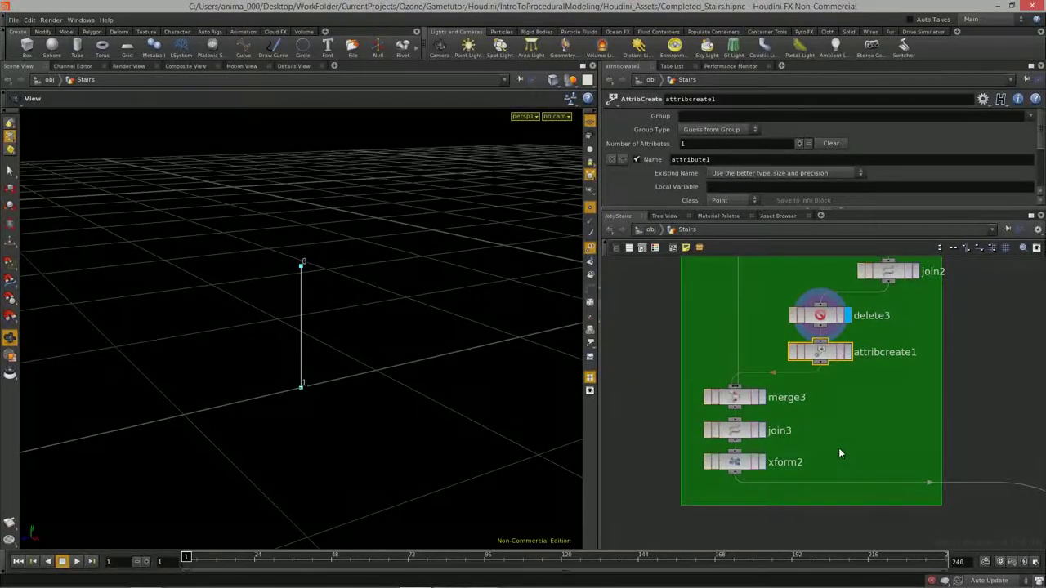
key("ctrl+z")
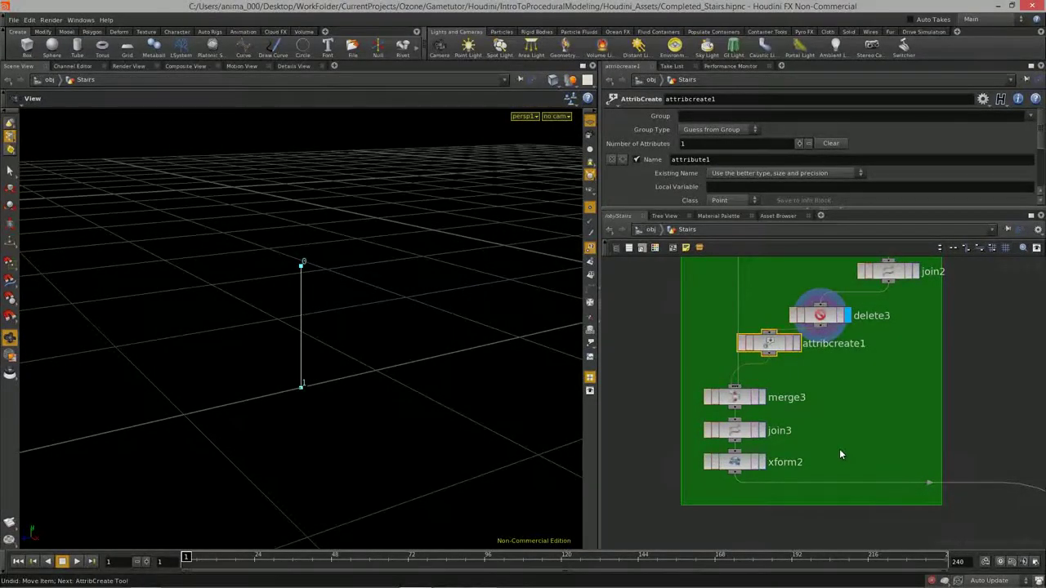
left_click_drag(768, 352, 858, 375)
left_click_drag(820, 329, 863, 361)
left_click(896, 361)
middle_click_drag(843, 411, 775, 432)
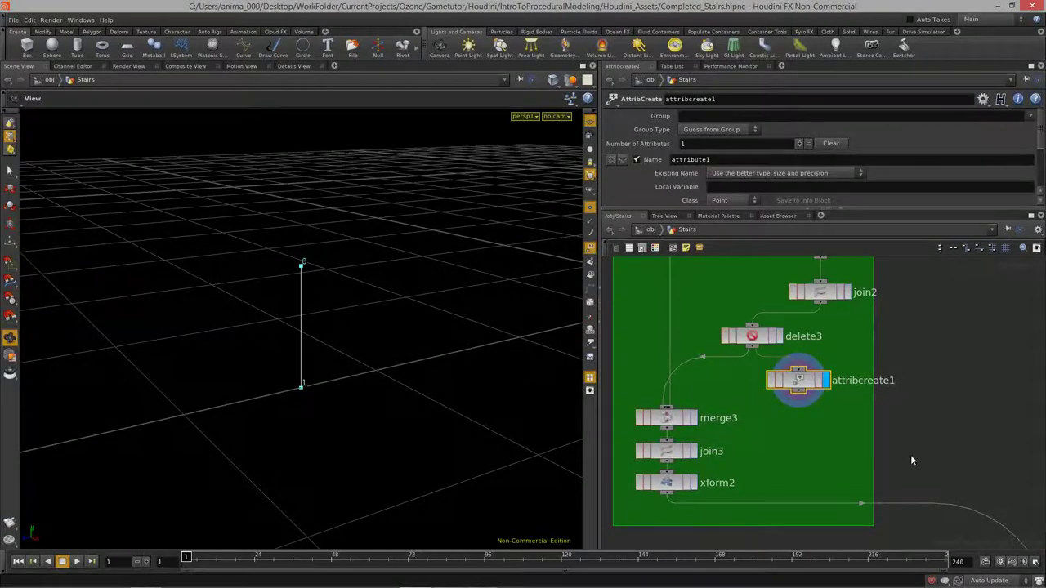
Step: Rename the attribcreate1 node as StairHeightValue
double_click(863, 380)
type("S")
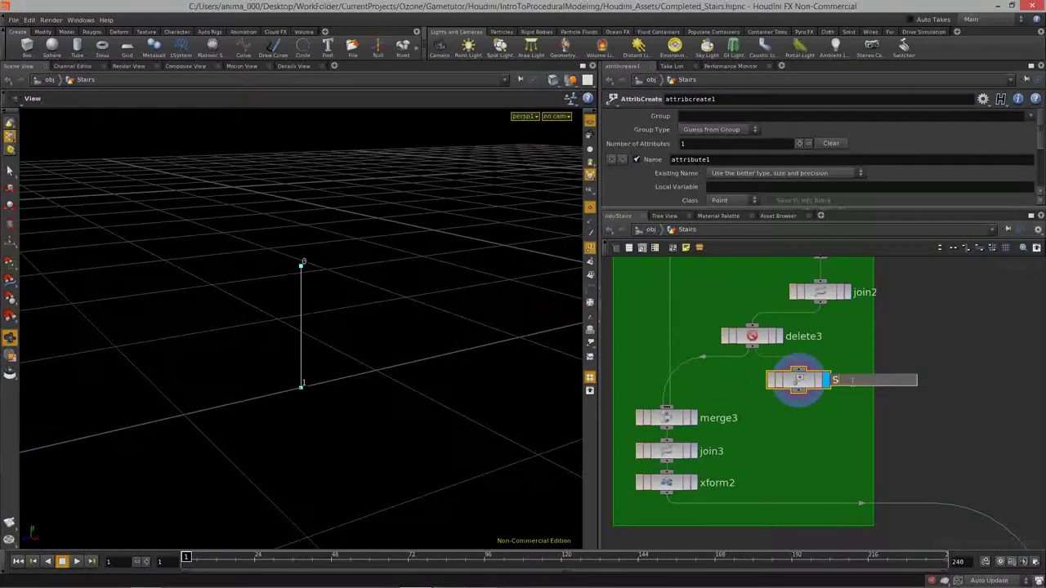
type("tairHeightValue")
key("Return")
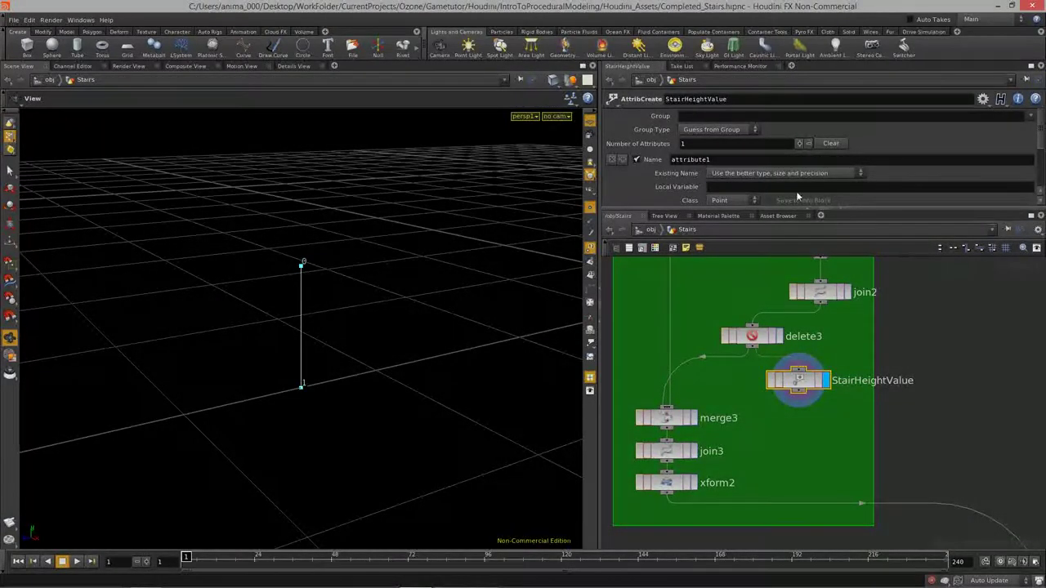
Step: Name the attribute created by StairHeightValue stairHeightValue
double_click(690, 159)
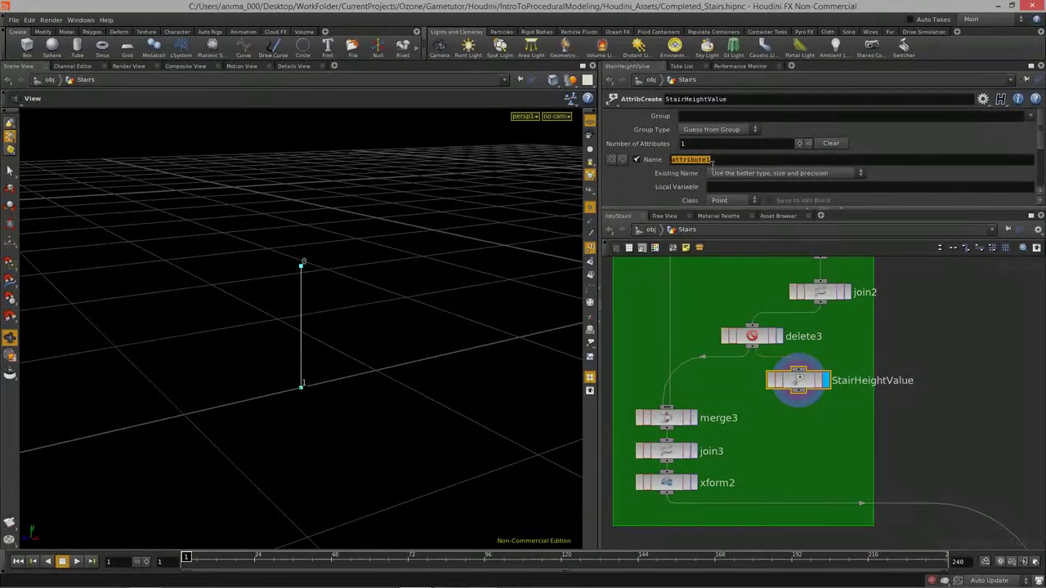
type("stairHe")
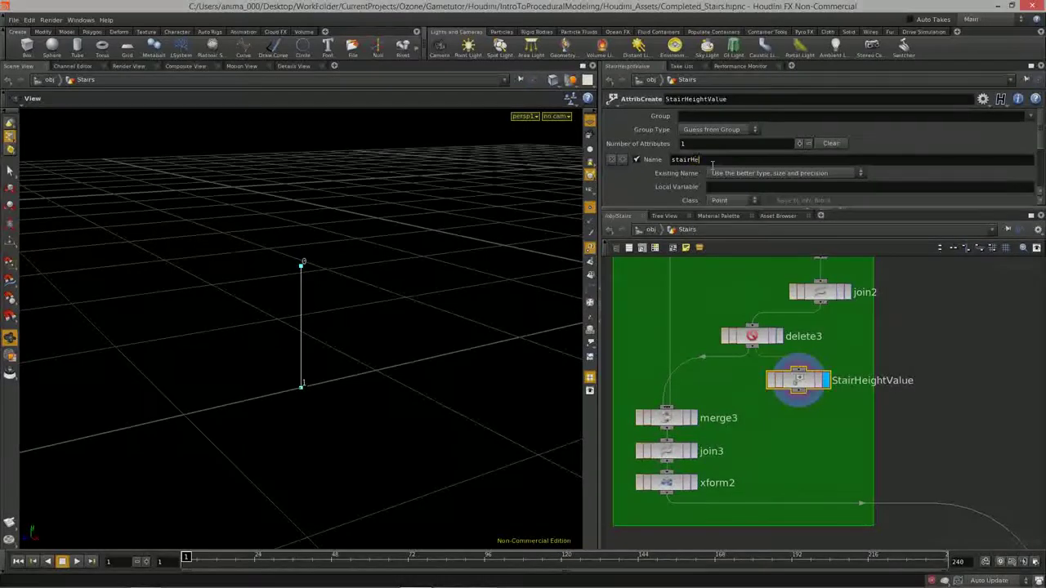
type("ightValu")
key("BackSpace")
type("e")
key("Return")
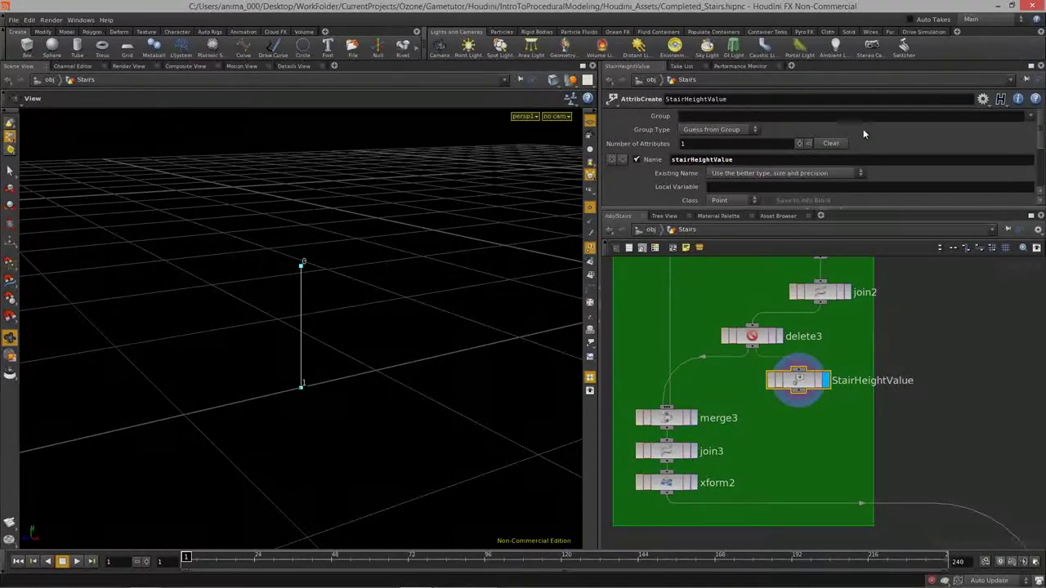
Step: Begin the attribute's Value expression with the arclen function, referencing ../delete3 as the surface node
scroll(905, 181, "down", 2)
scroll(902, 181, "down", 1)
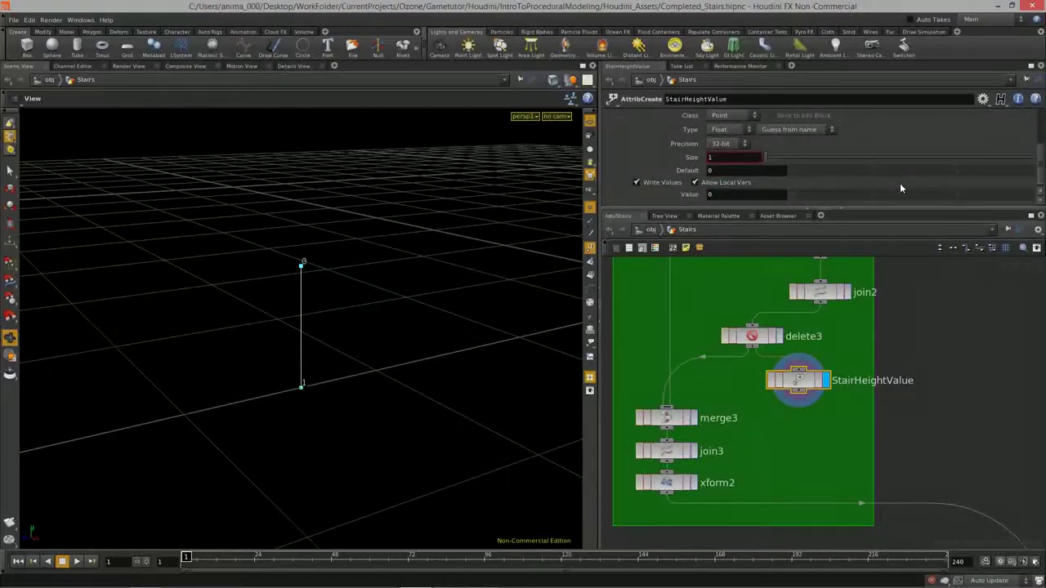
scroll(899, 183, "down", 1)
left_click_drag(353, 327, 313, 336)
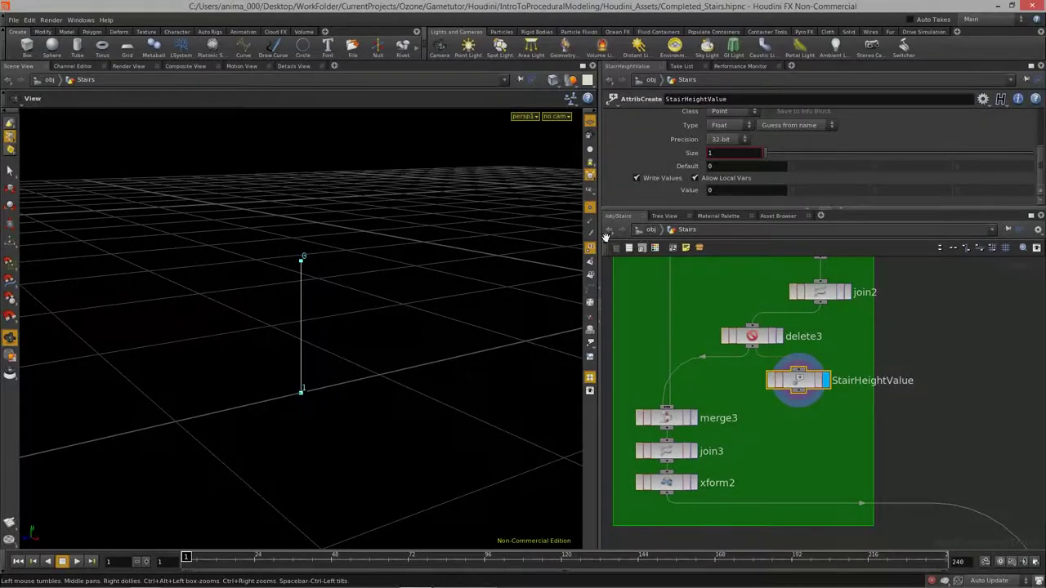
type("arc")
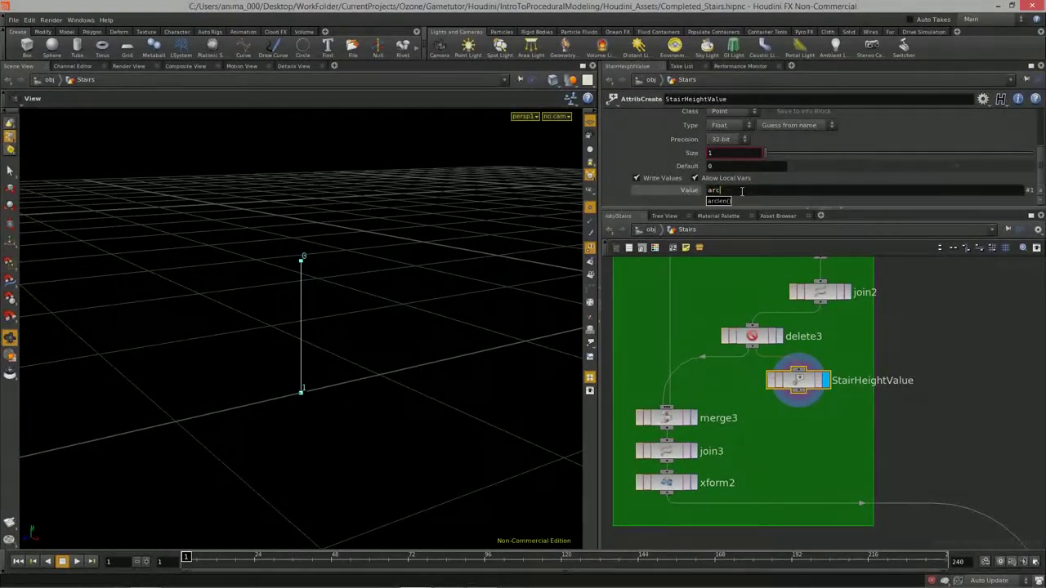
key("Down")
key("Return")
type("(")
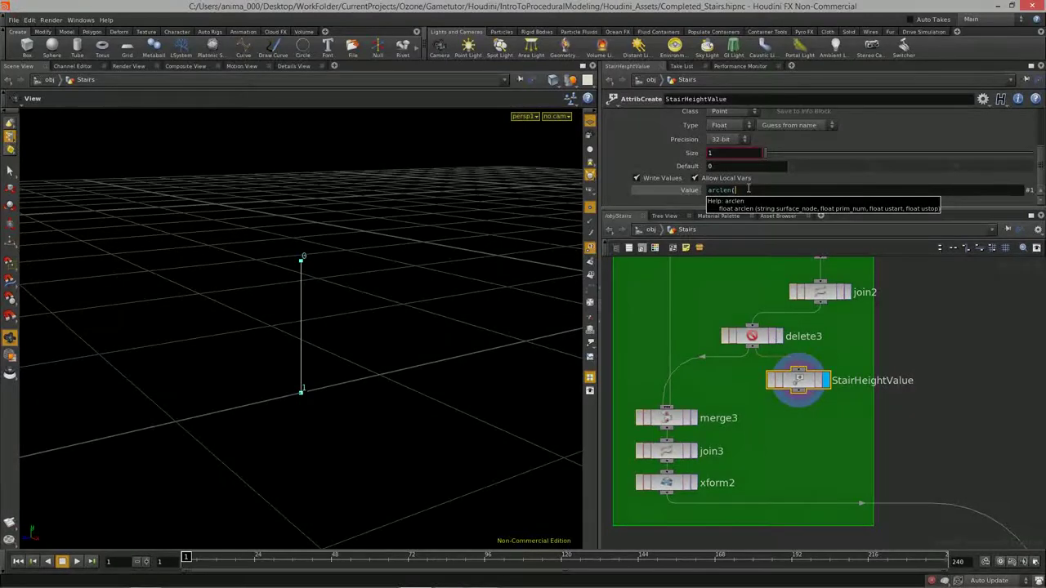
type("\"../")
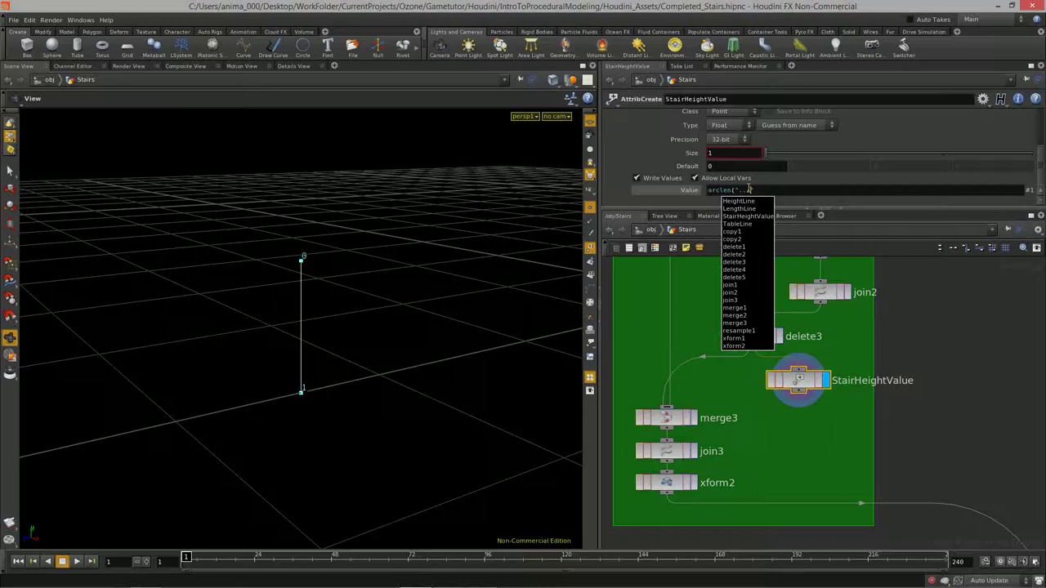
type("delete3\",")
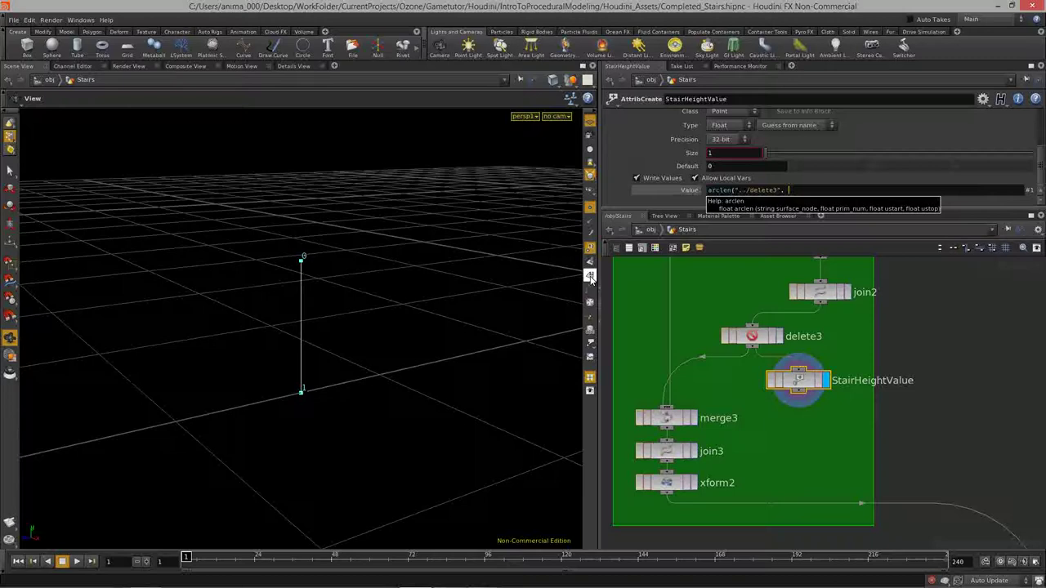
Step: Show primitive numbers instead of point numbers in the viewport, check delete3's line, and return the display to StairHeightValue
left_click(590, 278)
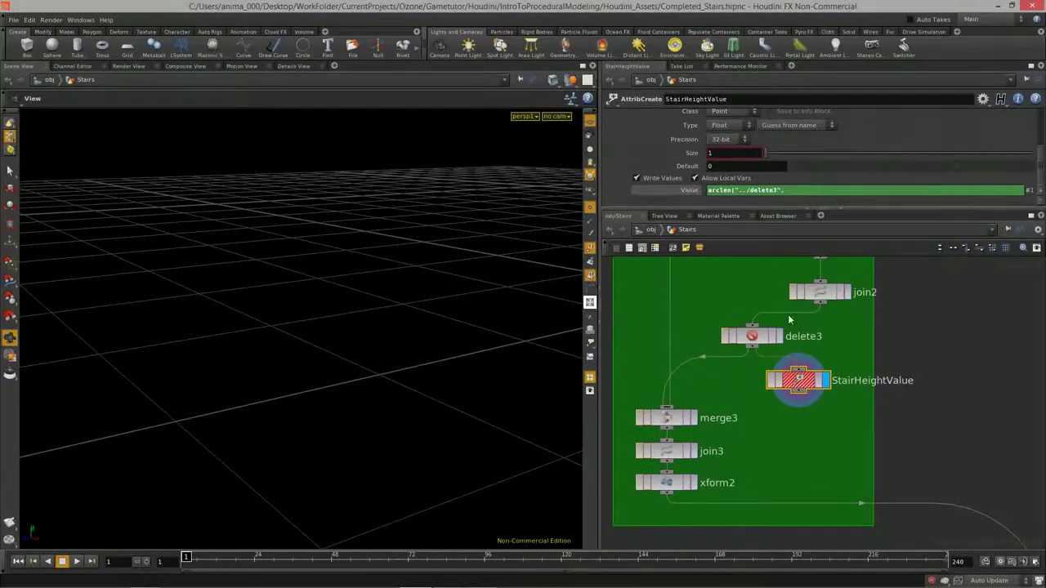
left_click(779, 336)
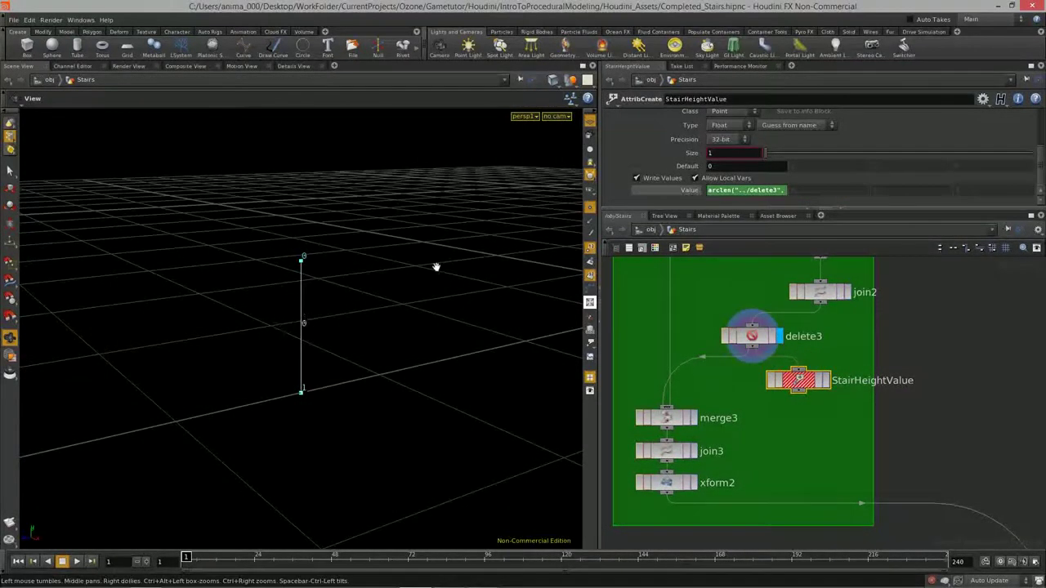
left_click(590, 208)
left_click(590, 248)
left_click(826, 381)
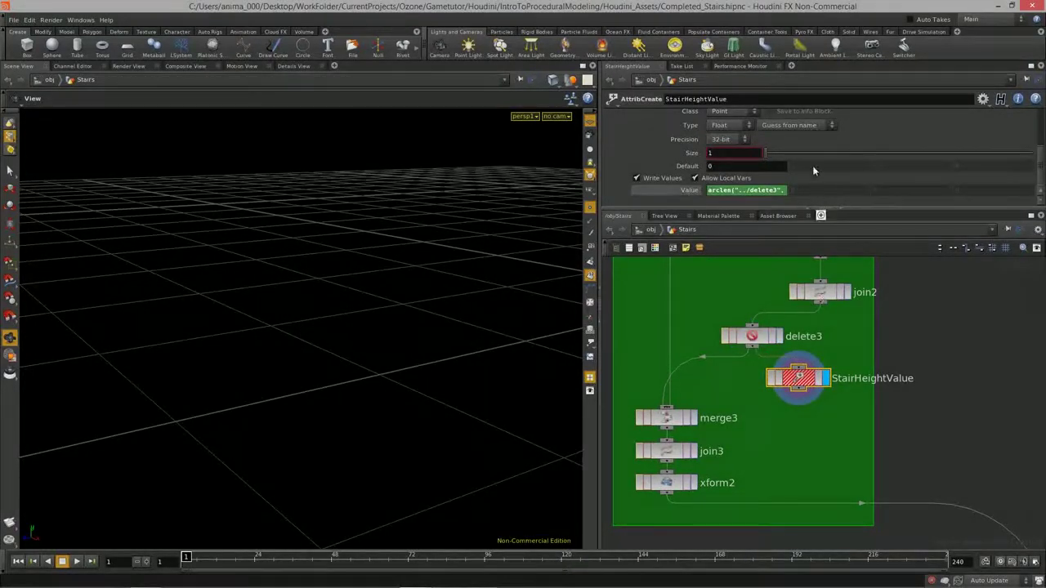
Step: Complete the arclen expression with primitive number 0, ustart 0 and ustop 1
left_click(784, 189)
type("0")
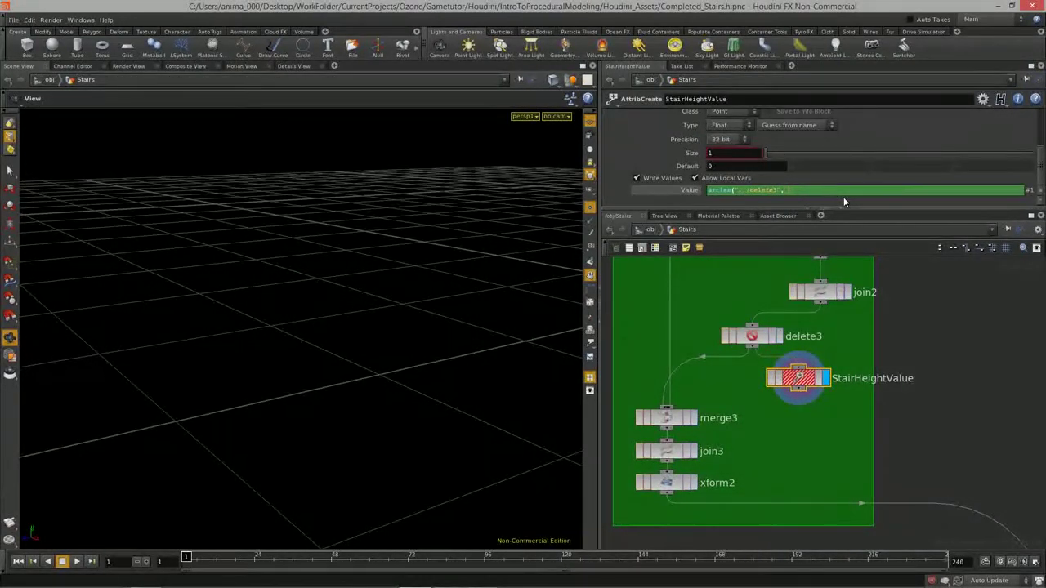
type(",")
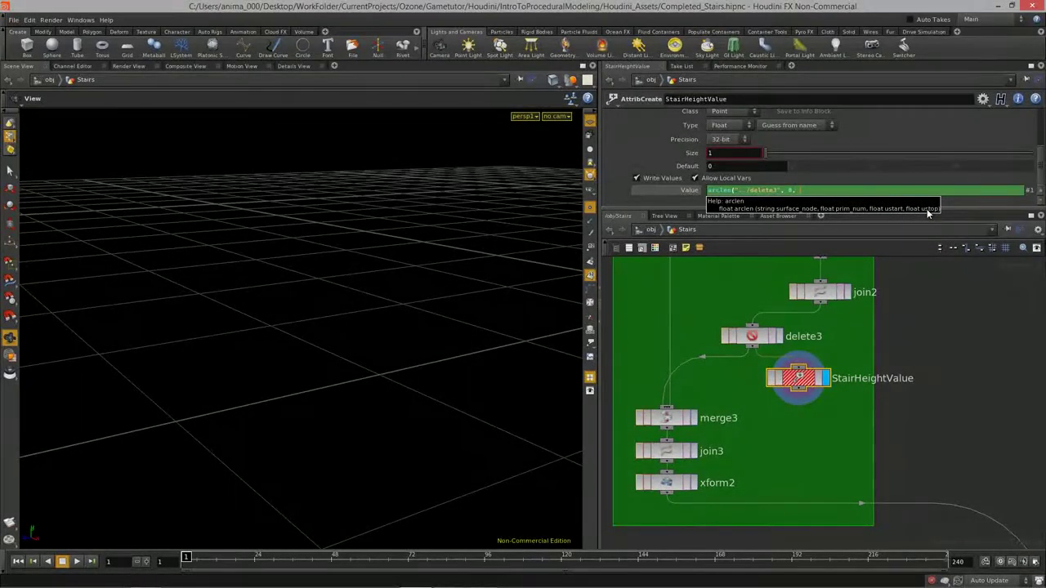
type("0, 1)")
key("Return")
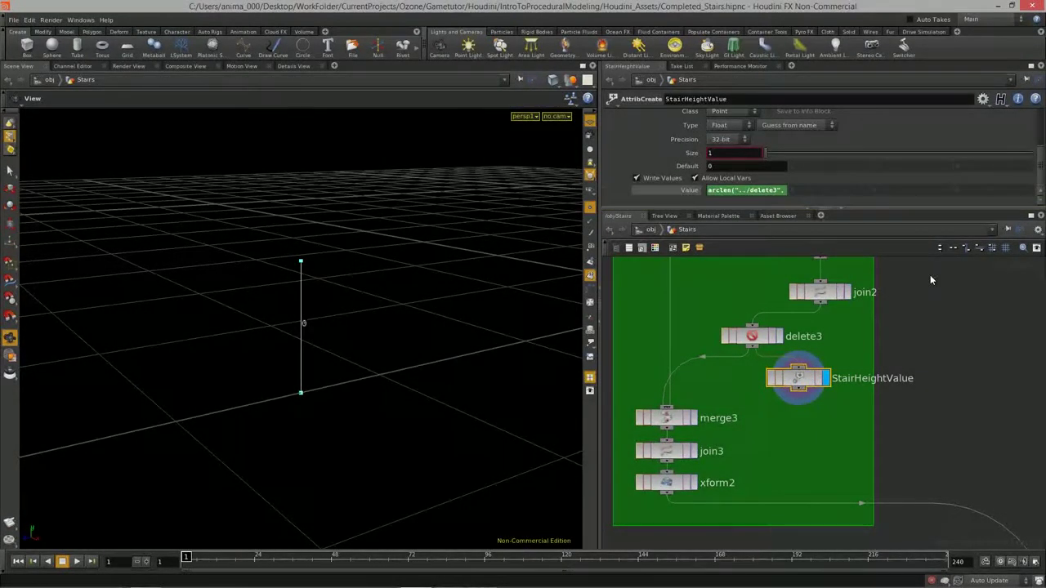
Step: Toggle the Value parameter between its expression and evaluated result to examine the computed riser length
left_click(689, 190)
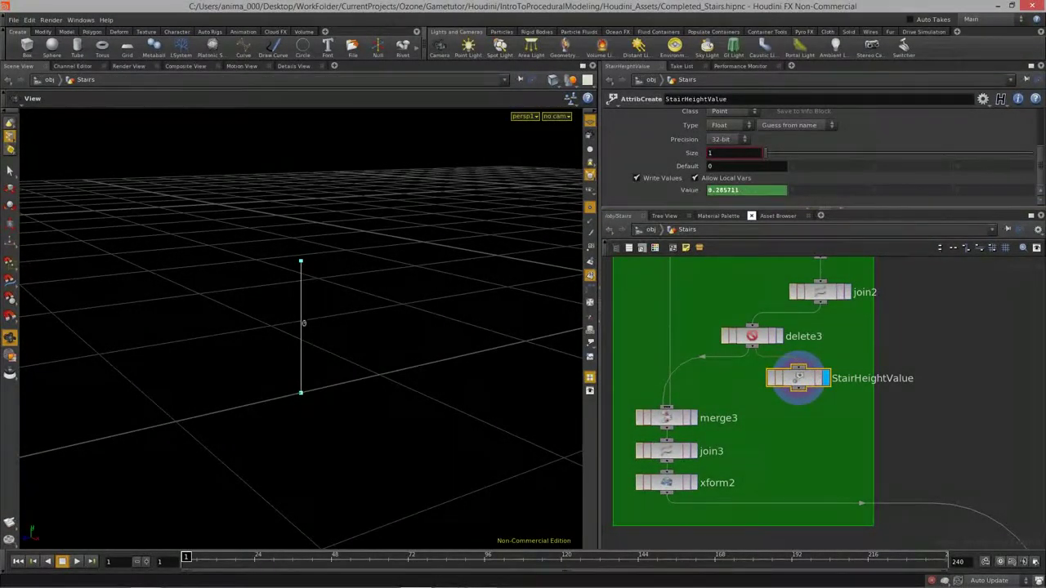
left_click(681, 192)
left_click(682, 192)
left_click(688, 193)
left_click(688, 192)
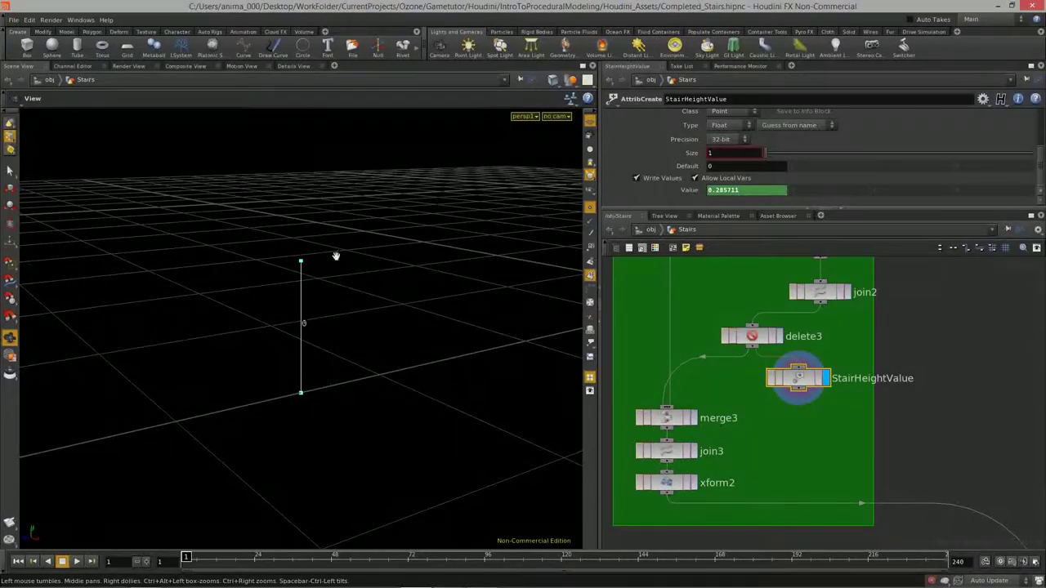
Step: Add a Line node in the empty network area beside the delete4 branch
right_click_drag(354, 358, 414, 355)
middle_click_drag(377, 337, 357, 347)
right_click_drag(357, 348, 264, 348)
left_click_drag(264, 349, 270, 330)
middle_click_drag(942, 432, 778, 417)
scroll(844, 415, "down", 5)
left_click_drag(810, 344, 802, 344)
middle_click_drag(958, 404, 933, 397)
left_click(917, 389)
key("Tab")
mouse_move(927, 394)
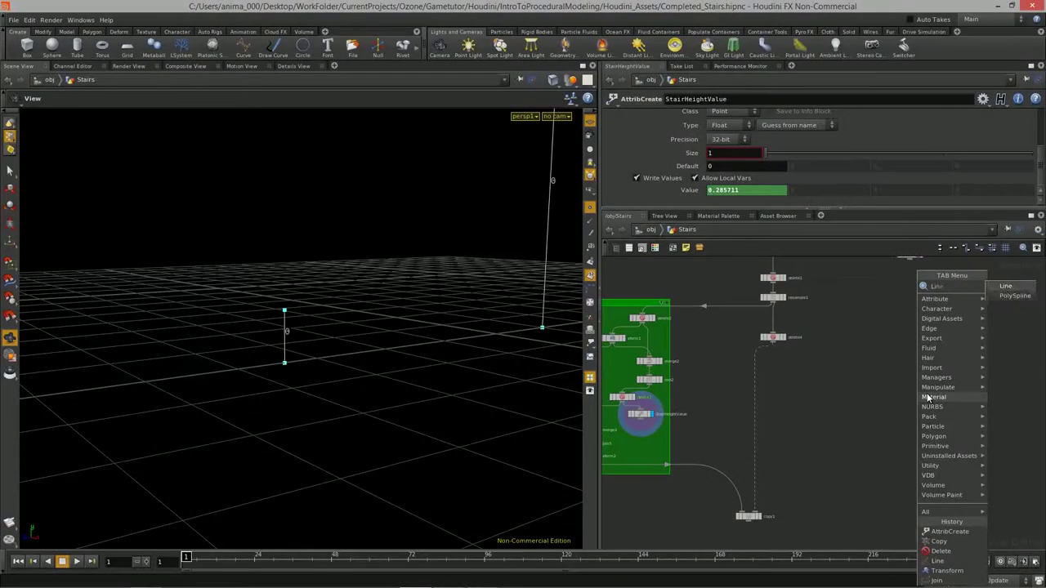
key("Escape")
left_click(872, 399)
scroll(901, 404, "up", 3)
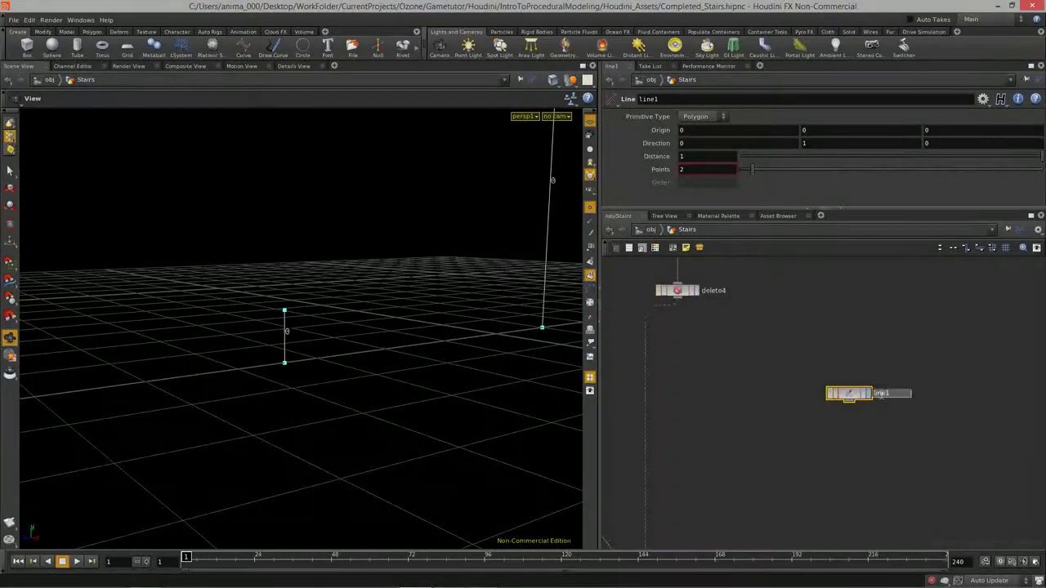
Step: Rename the new Line node as GroundOffset
type("roun")
key("BackSpace")
key("BackSpace")
key("BackSpace")
type("oundOffset")
key("Return")
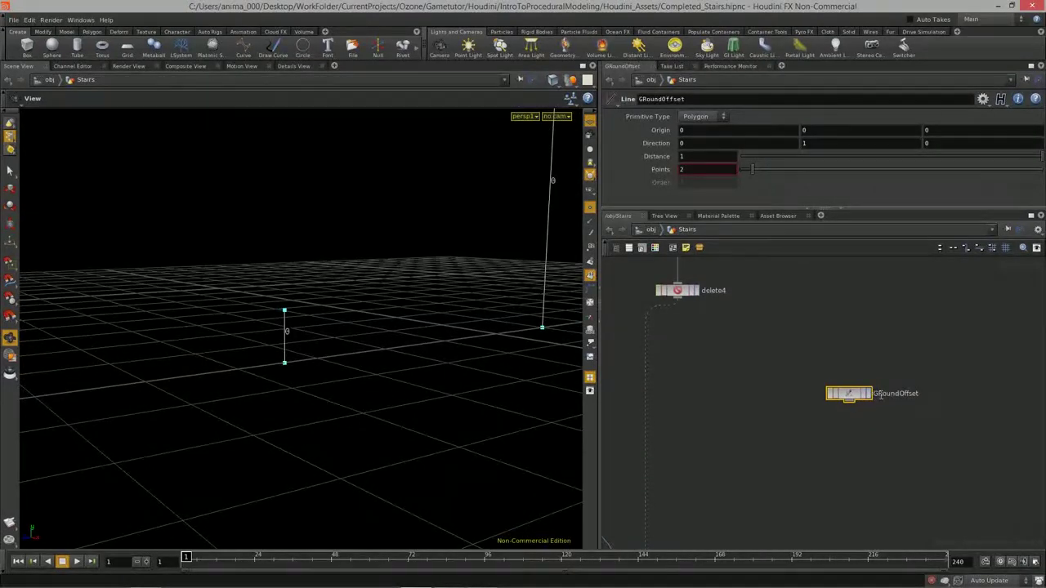
left_click(880, 393)
key("BackSpace")
type("r")
key("Return")
Step: Move the GroundOffset node next to StairHeightValue, just outside the green network box
left_click_drag(846, 394, 809, 406)
middle_click_drag(805, 467, 1036, 421)
middle_click_drag(946, 394, 870, 383)
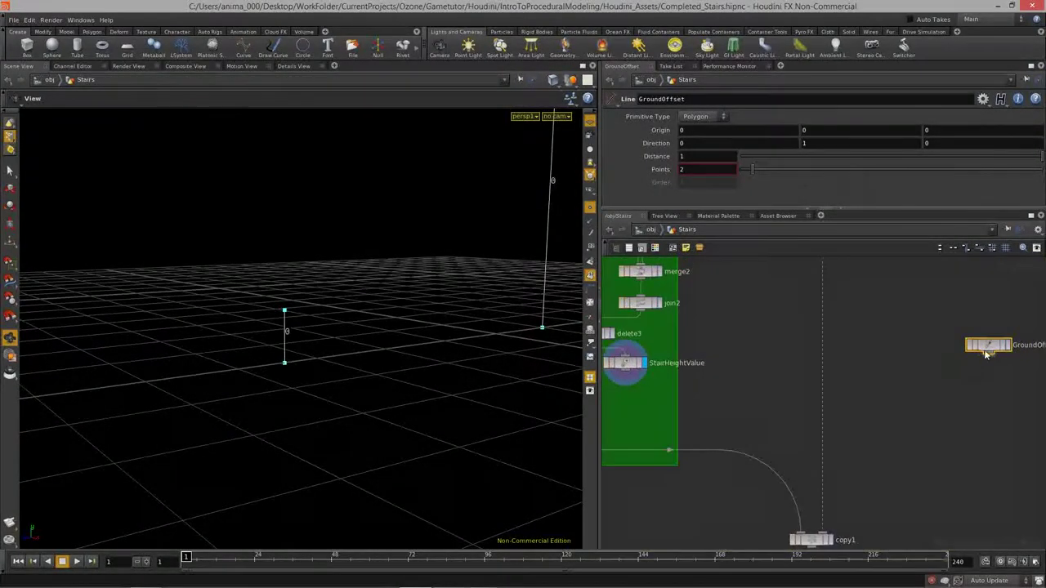
left_click_drag(986, 352, 751, 365)
middle_click_drag(682, 391, 760, 384)
Step: Enlarge the parameter area for StairHeightValue and set its attribute class to Detail
left_click(703, 358)
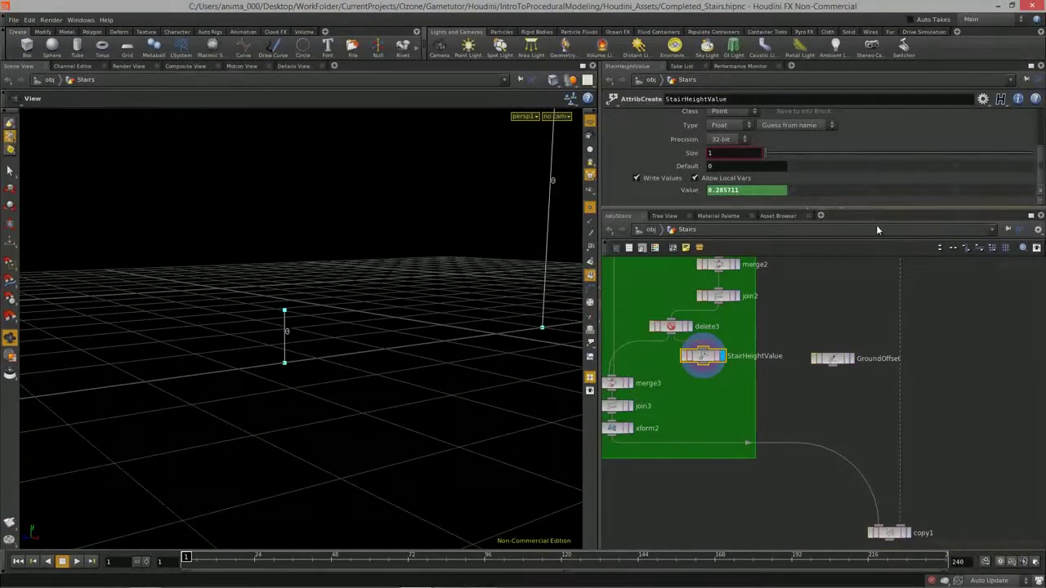
left_click_drag(873, 209, 874, 242)
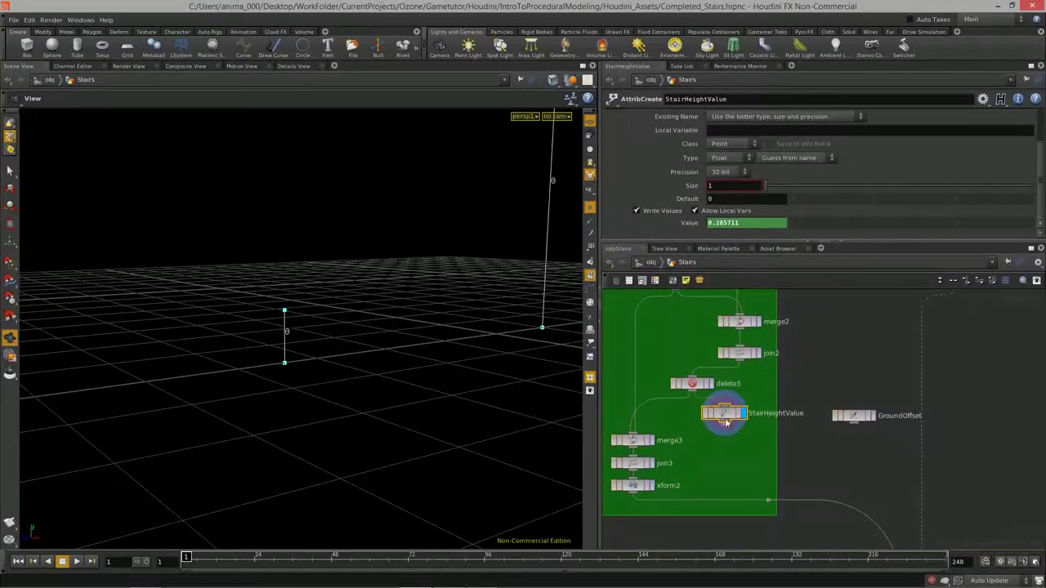
left_click_drag(257, 355, 373, 399)
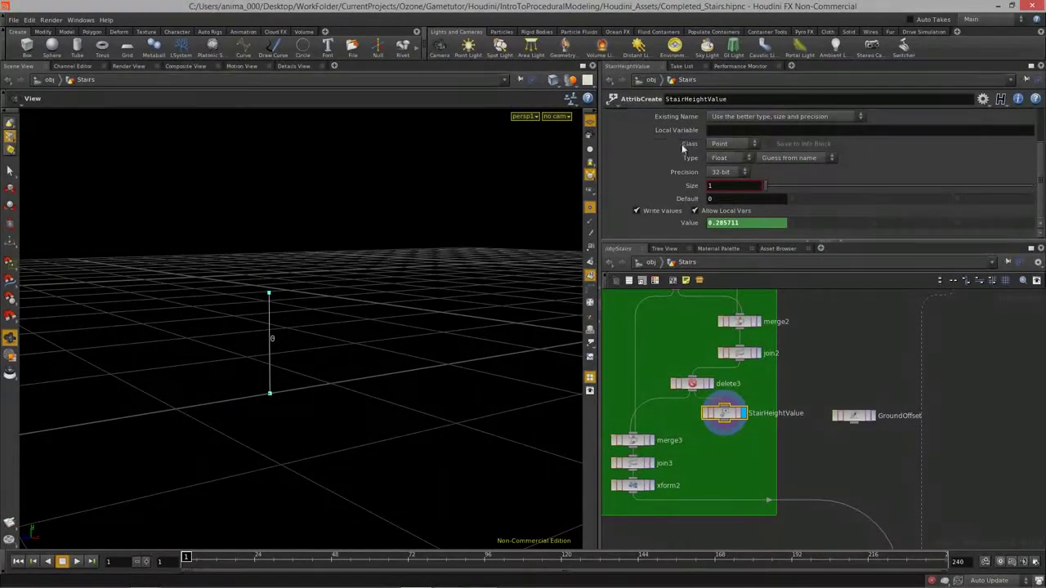
left_click(734, 144)
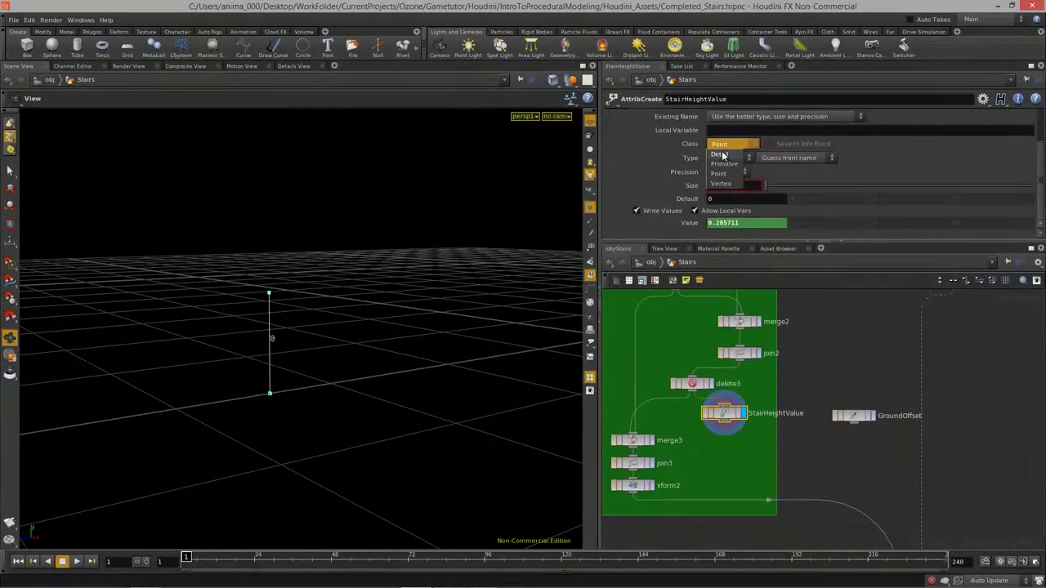
left_click(719, 155)
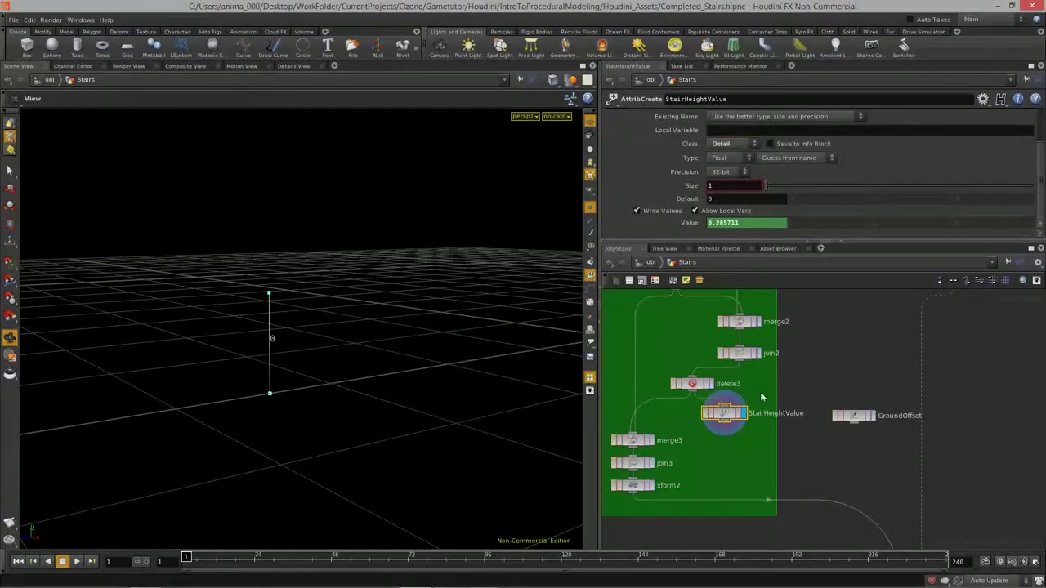
Step: Split the viewport pane top and bottom, and make the new lower pane a Details View
key("h")
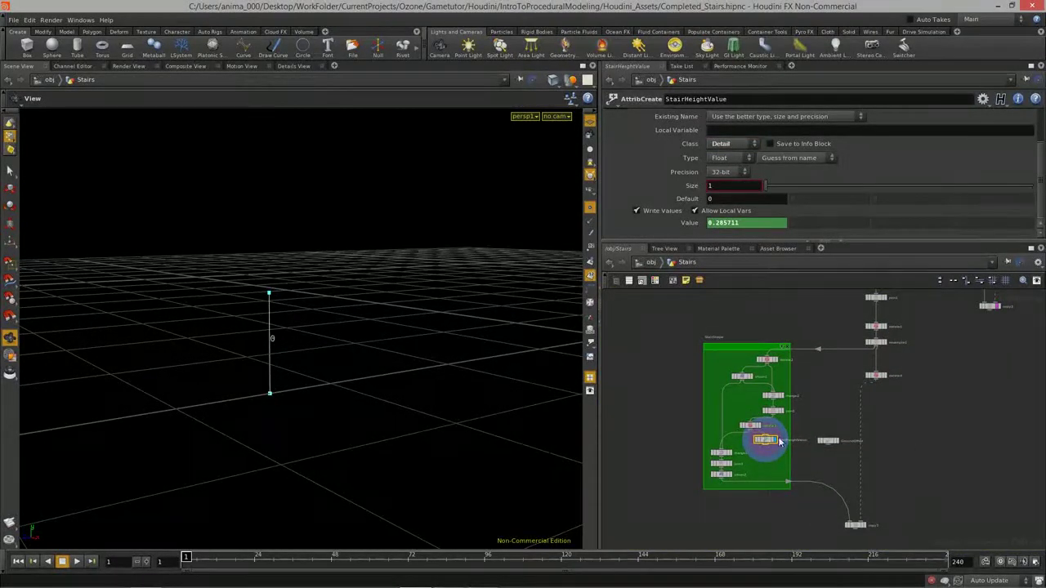
scroll(789, 433, "up", 4)
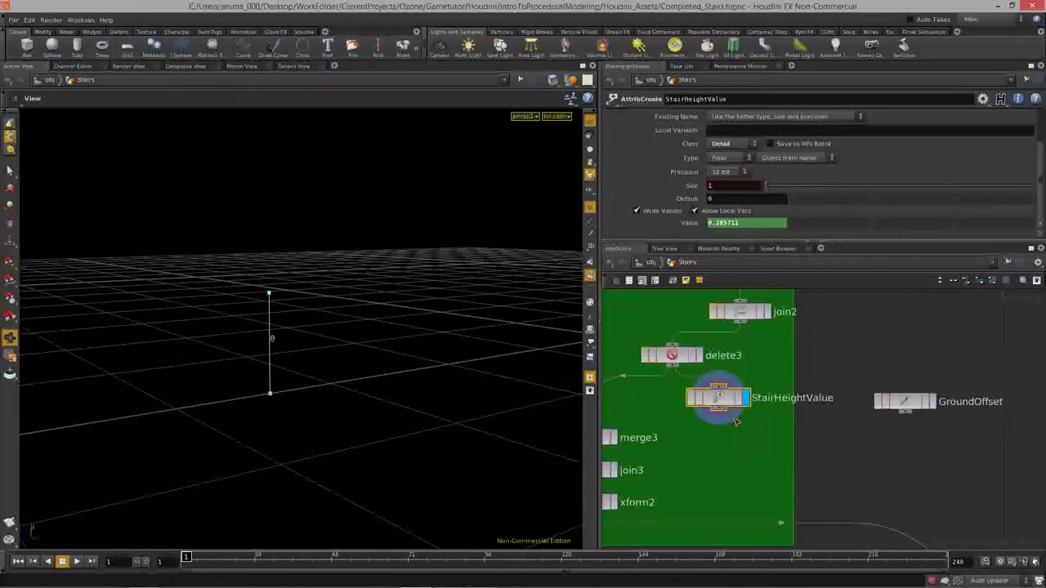
middle_click_drag(695, 457, 793, 452)
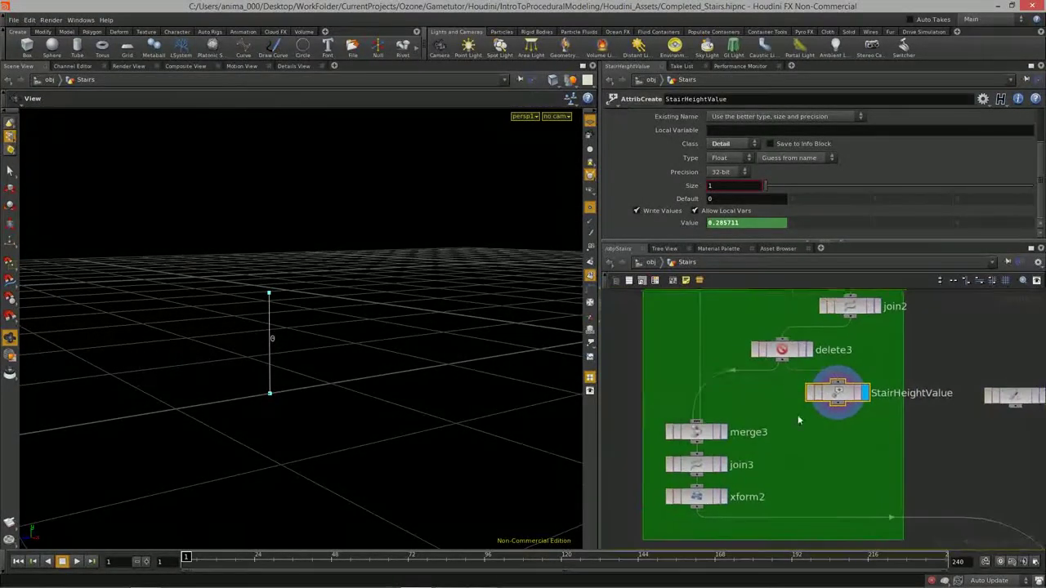
middle_click_drag(954, 460, 848, 446)
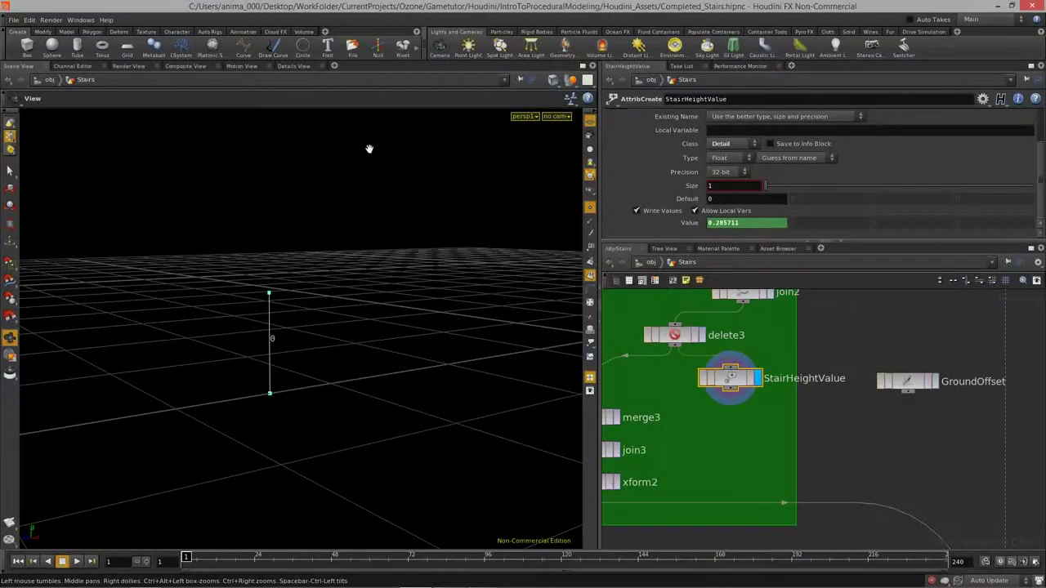
left_click(593, 65)
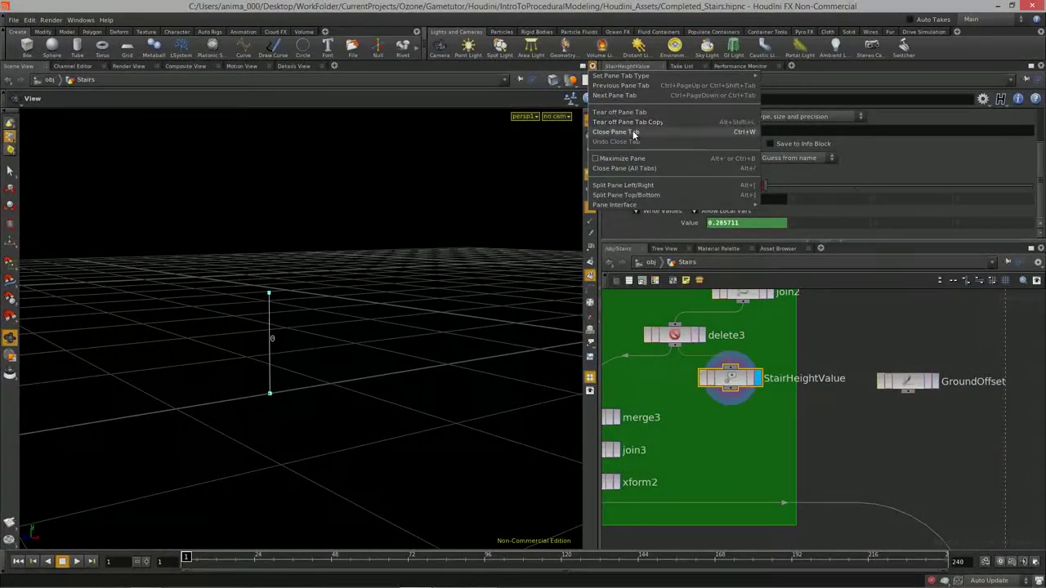
left_click(627, 194)
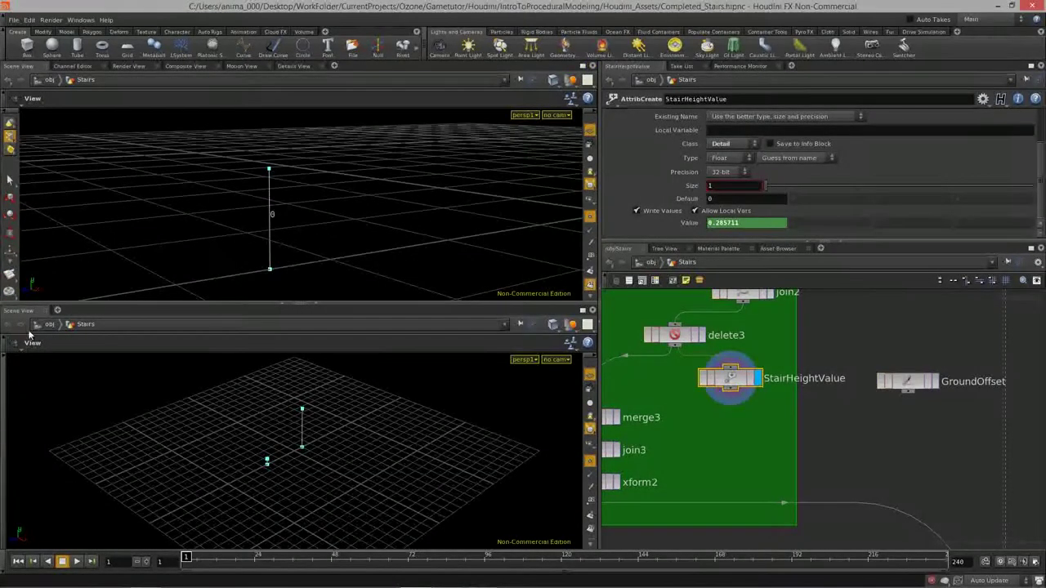
left_click(21, 311)
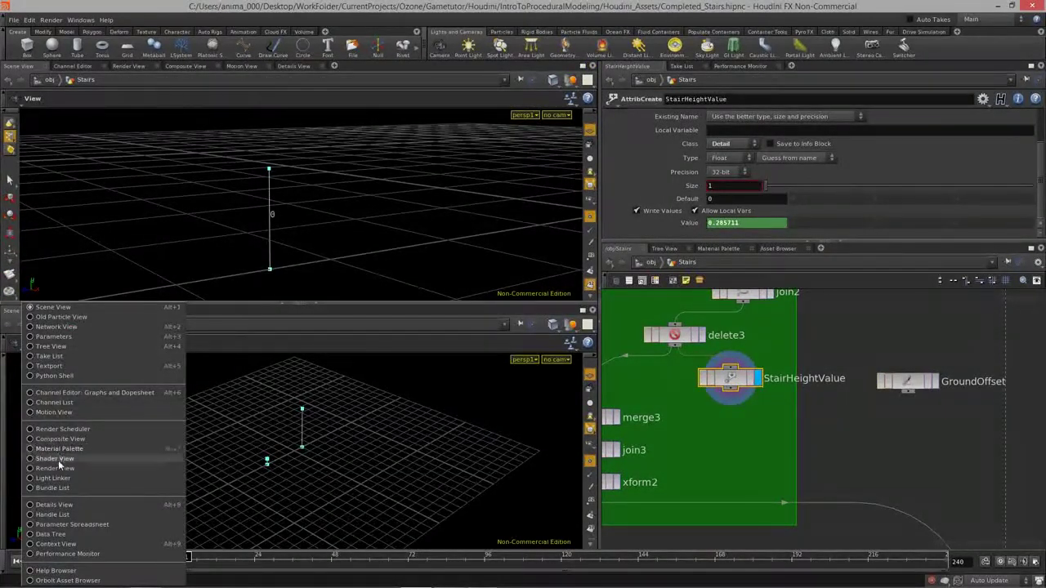
left_click(59, 504)
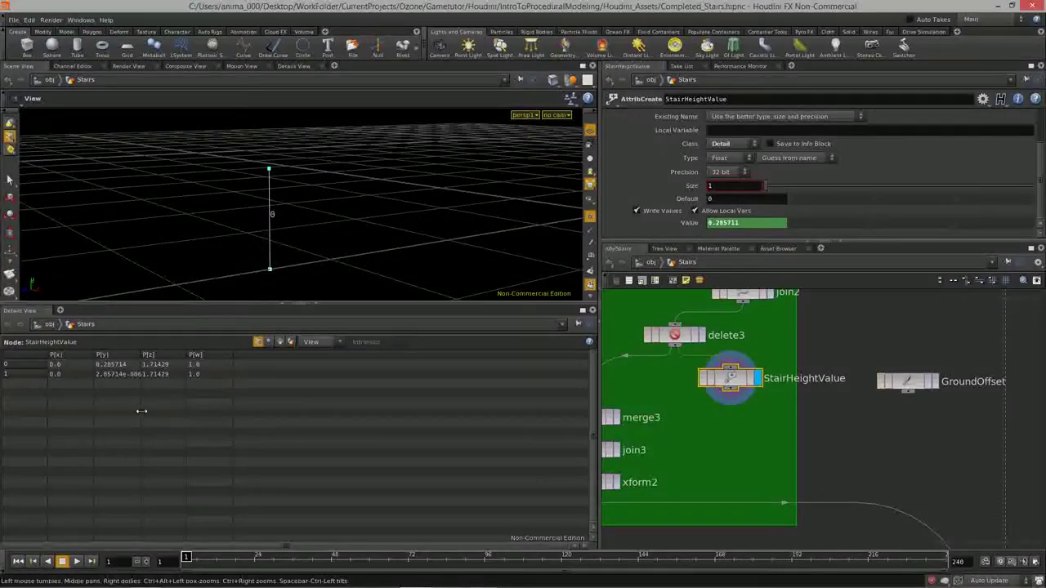
Step: Look through the point, vertex and primitive attributes of StairHeightValue for the new height attribute
left_click(268, 343)
left_click(257, 342)
left_click(268, 342)
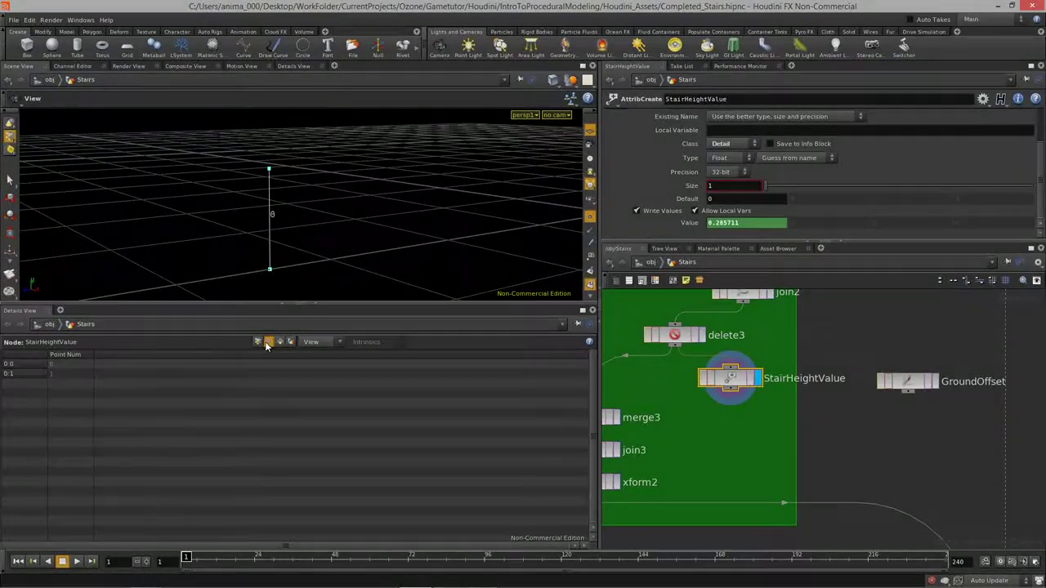
left_click(278, 343)
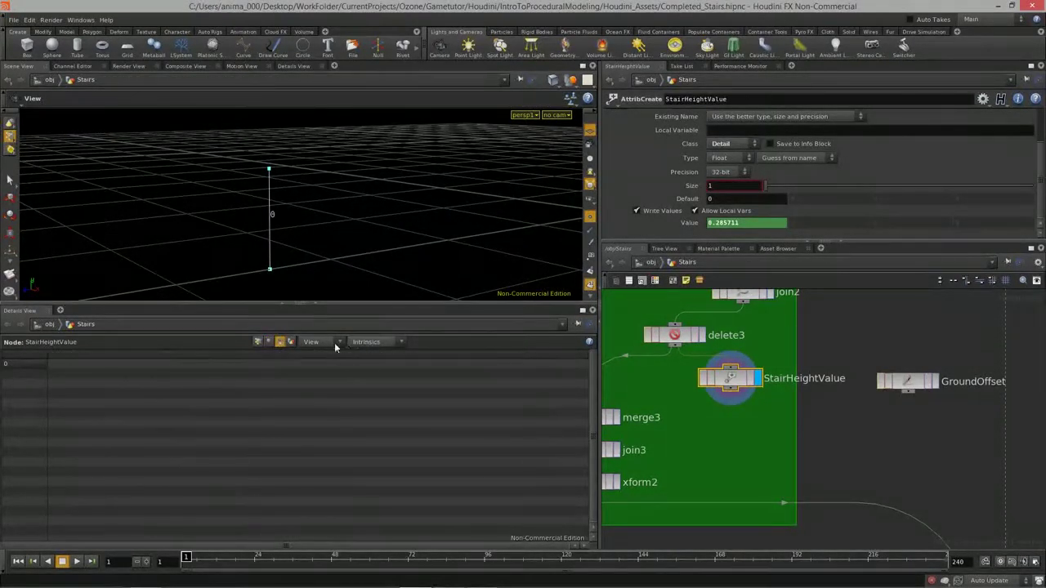
Step: Examine the detail attributes of the StairHeightValue node in the spreadsheet, widening the varmap column to read its full mapping
left_click(291, 342)
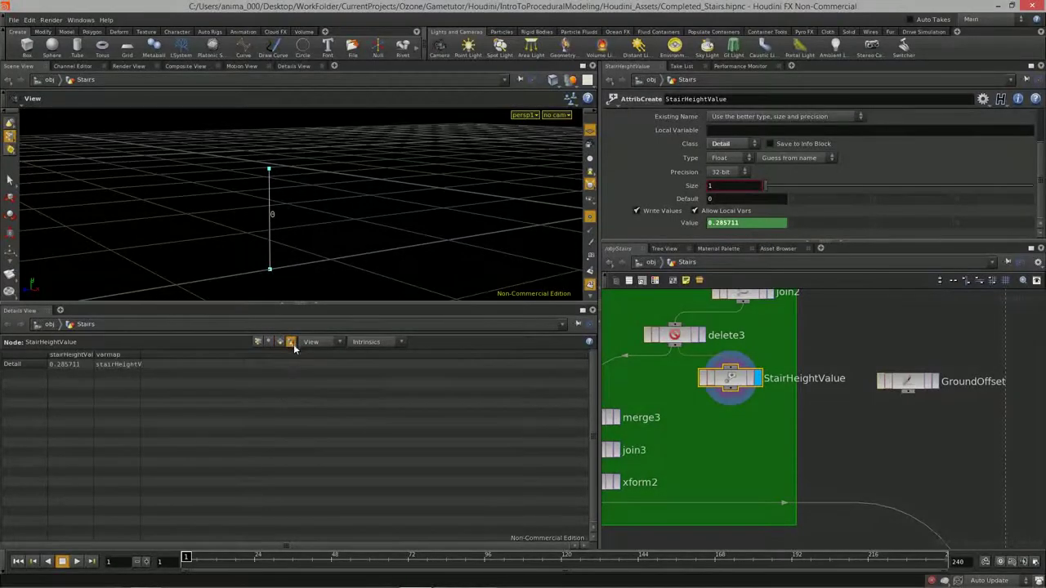
left_click_drag(94, 354, 283, 356)
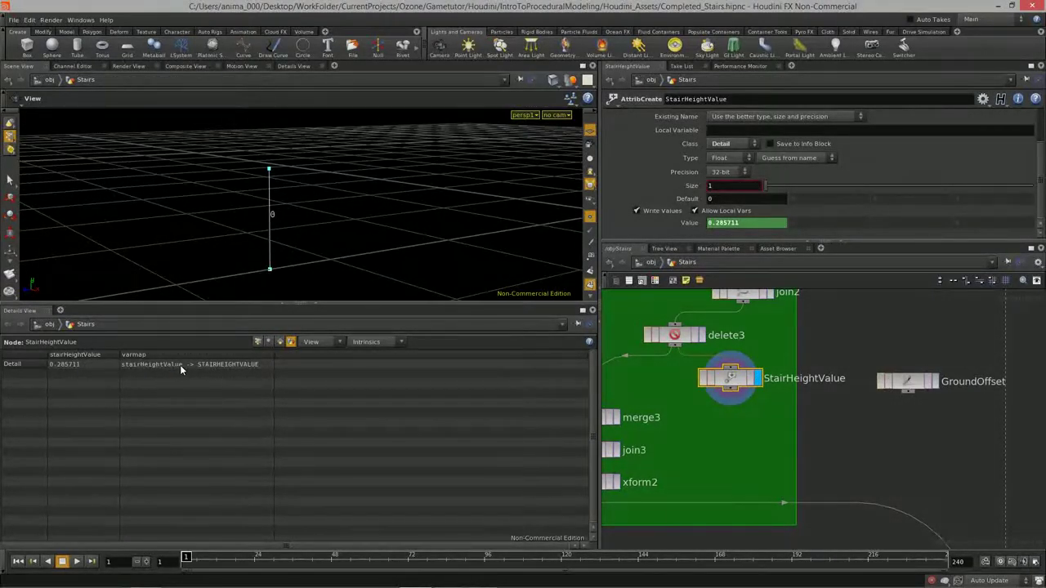
left_click(262, 364)
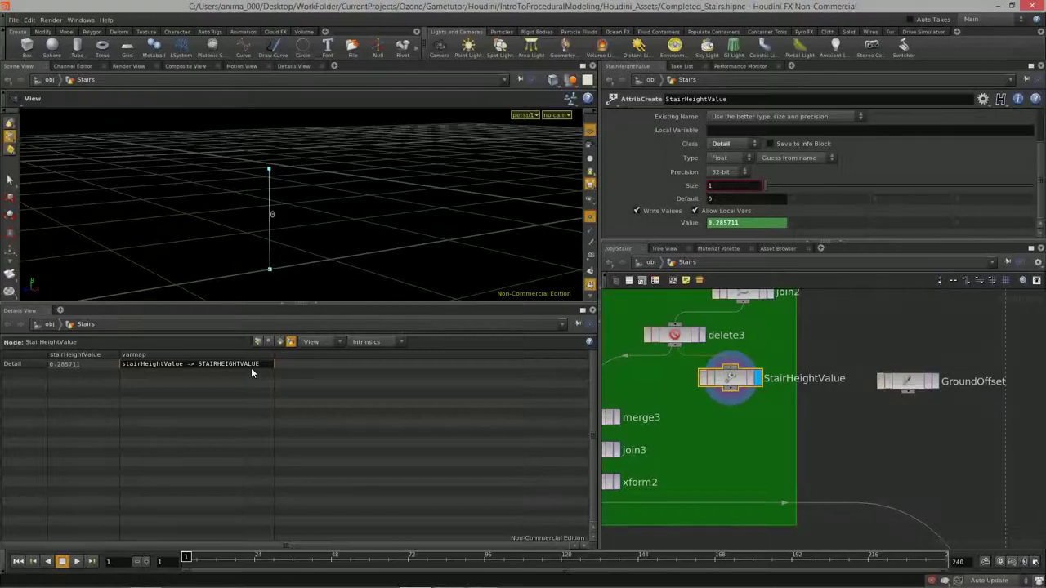
Step: Display the GroundOffset line in an enlarged viewport, frame it, and show point numbers instead of primitive numbers
middle_click_drag(925, 428, 888, 434)
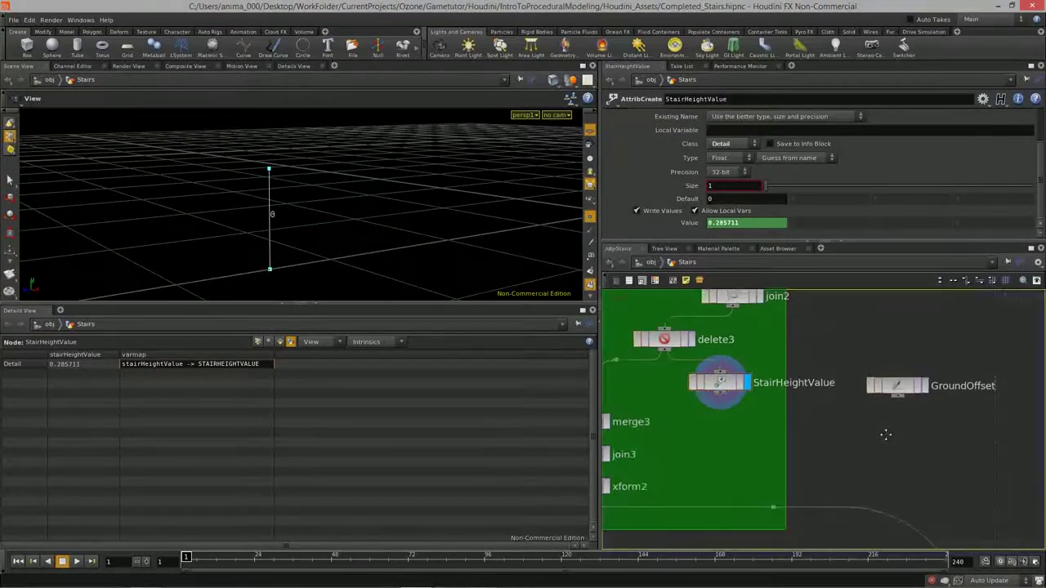
left_click(863, 393)
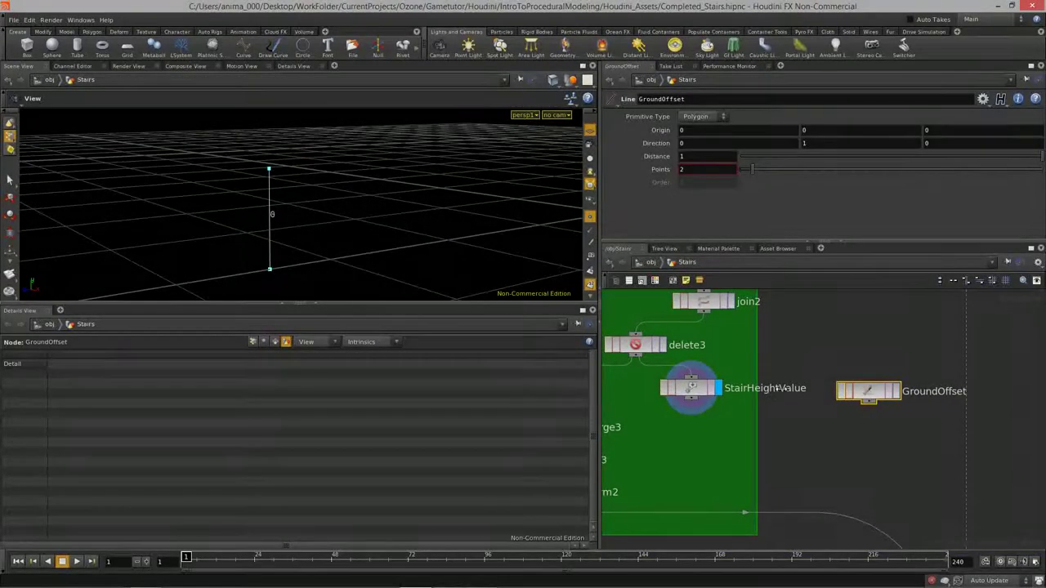
left_click_drag(484, 304, 413, 400)
middle_click_drag(860, 390, 852, 400)
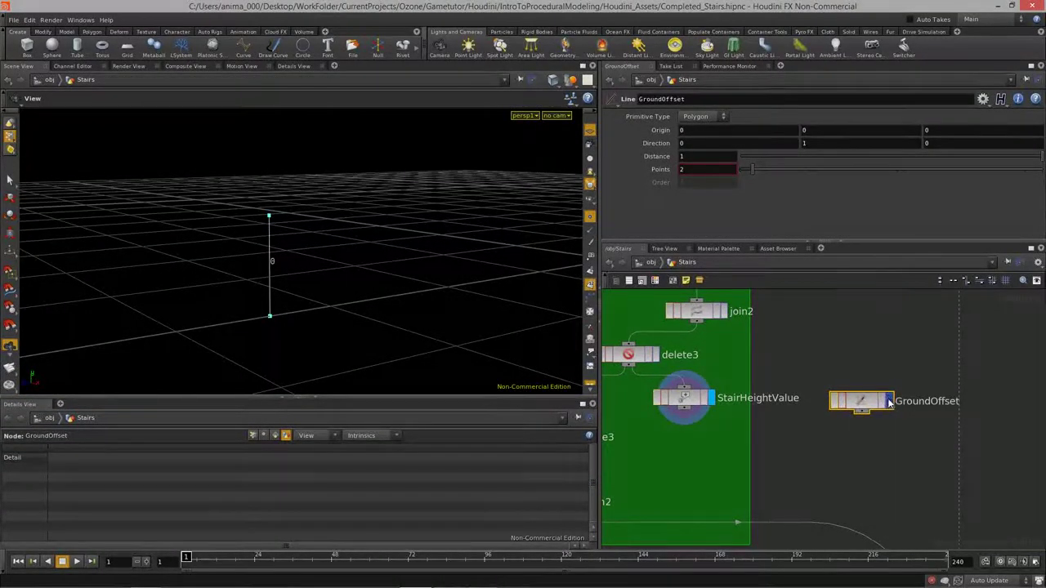
left_click(888, 400)
middle_click_drag(357, 278, 210, 273)
middle_click_drag(404, 283, 280, 303)
left_click_drag(281, 304, 317, 281)
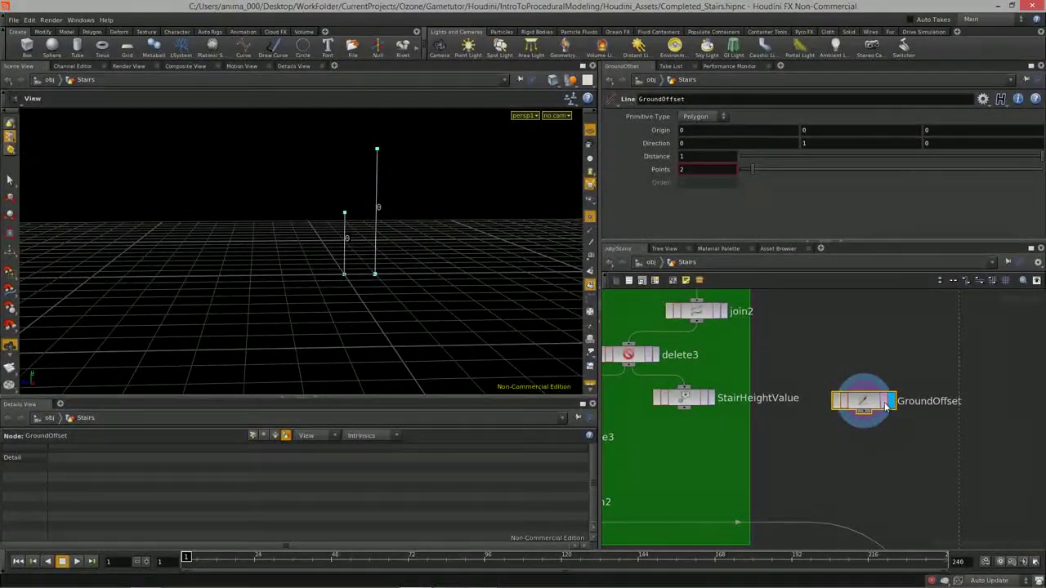
key("f")
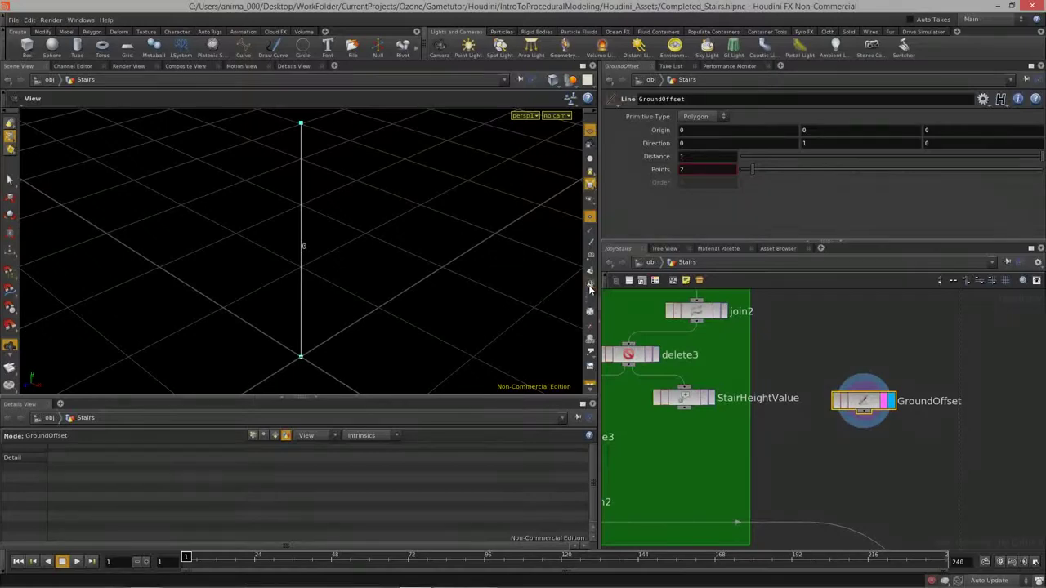
left_click_drag(368, 286, 286, 262)
Step: Set the GroundOffset line's Distance to the expression detail("../StairHeightValue", "stairHeightValue", 0)
type("detail")
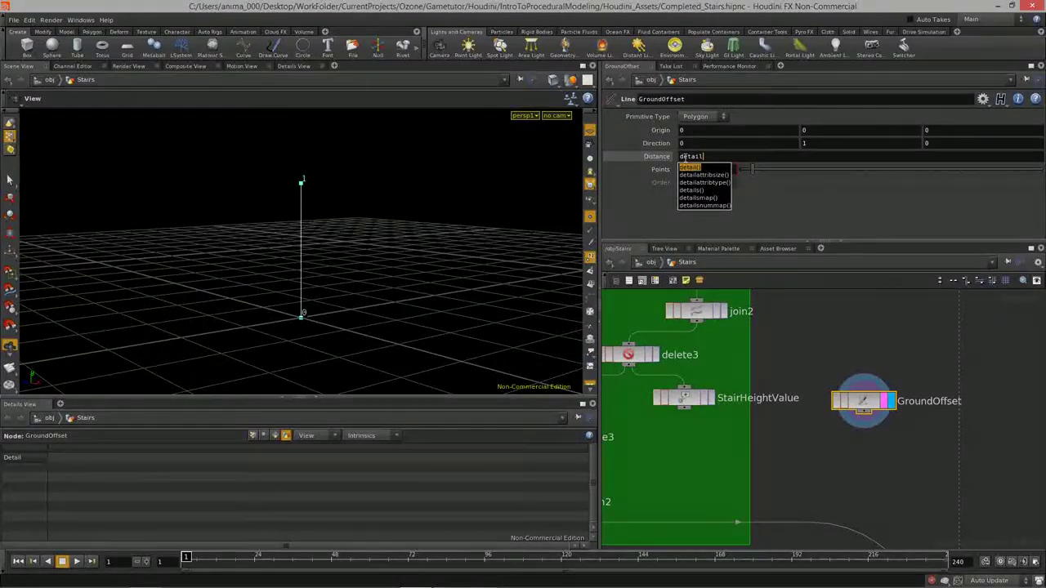
type("(")
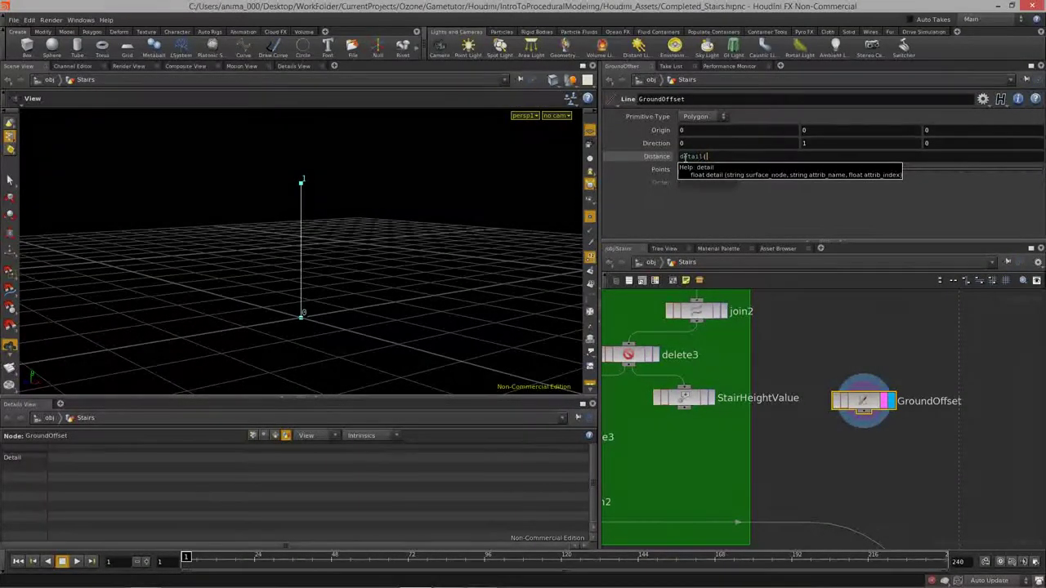
type("'")
key("BackSpace")
type("\"../")
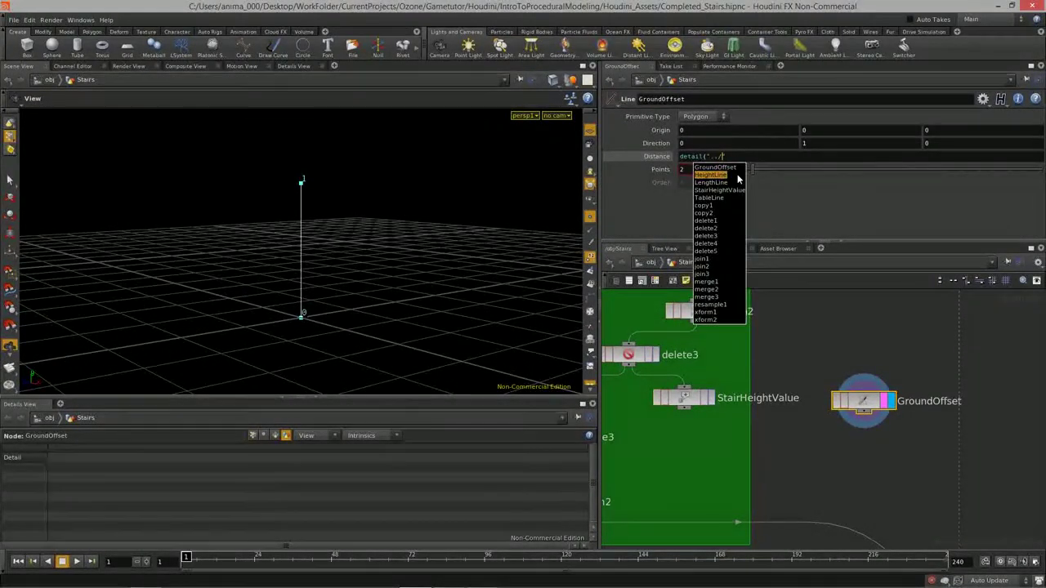
type("Sta")
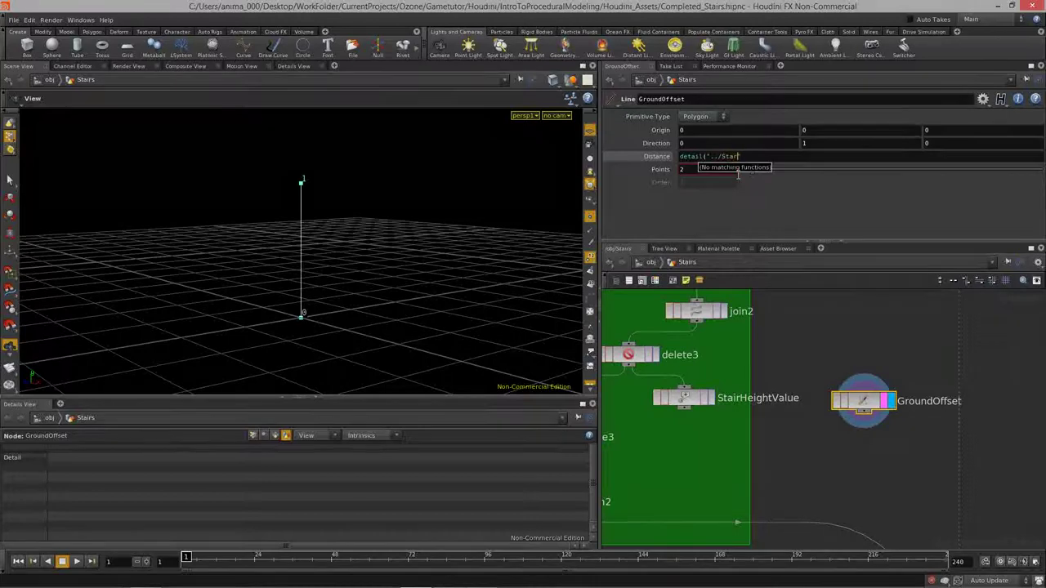
type("irHeightValue\"")
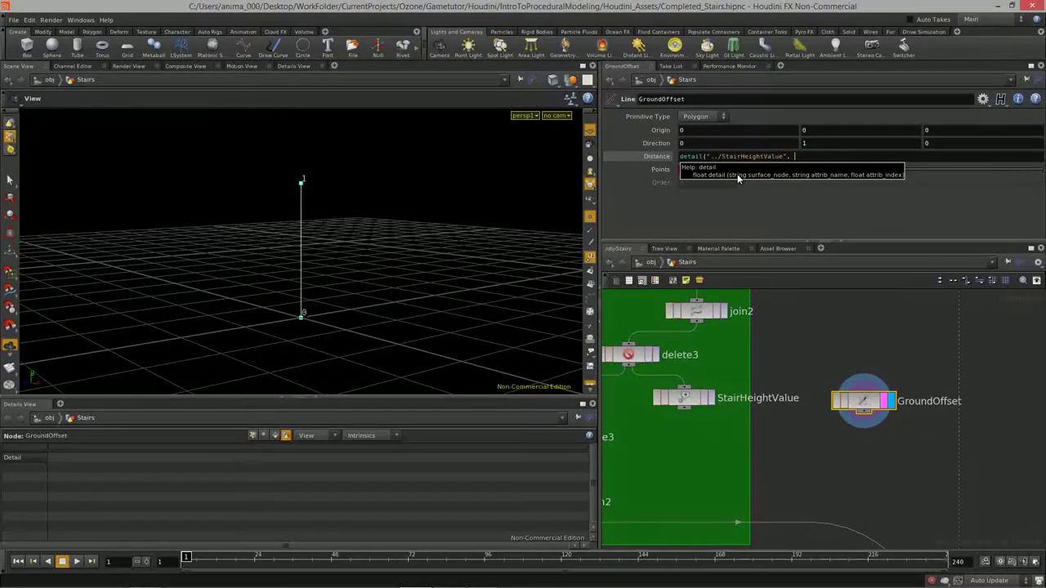
type(", \"s")
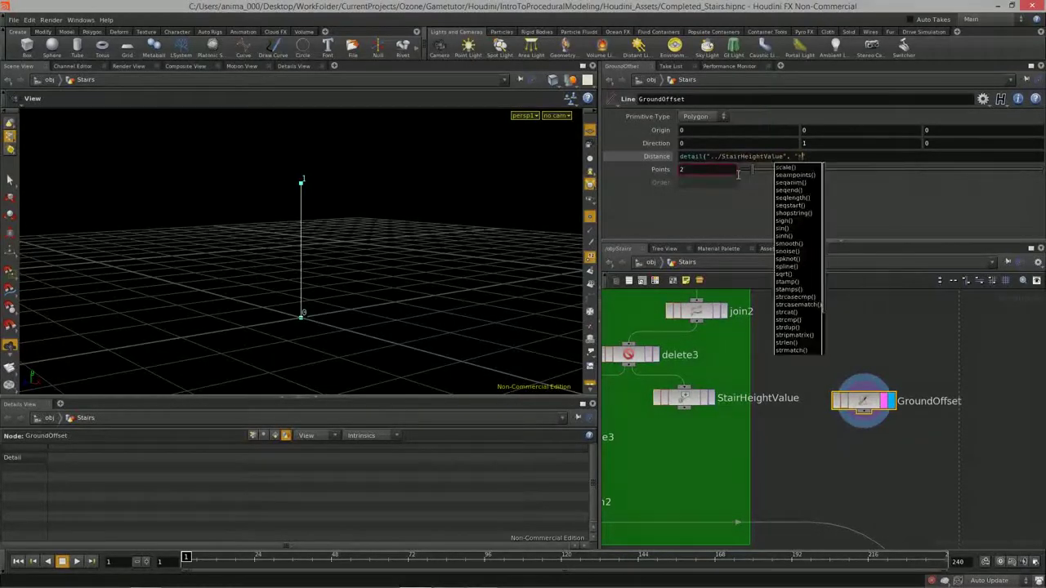
type("tairHe")
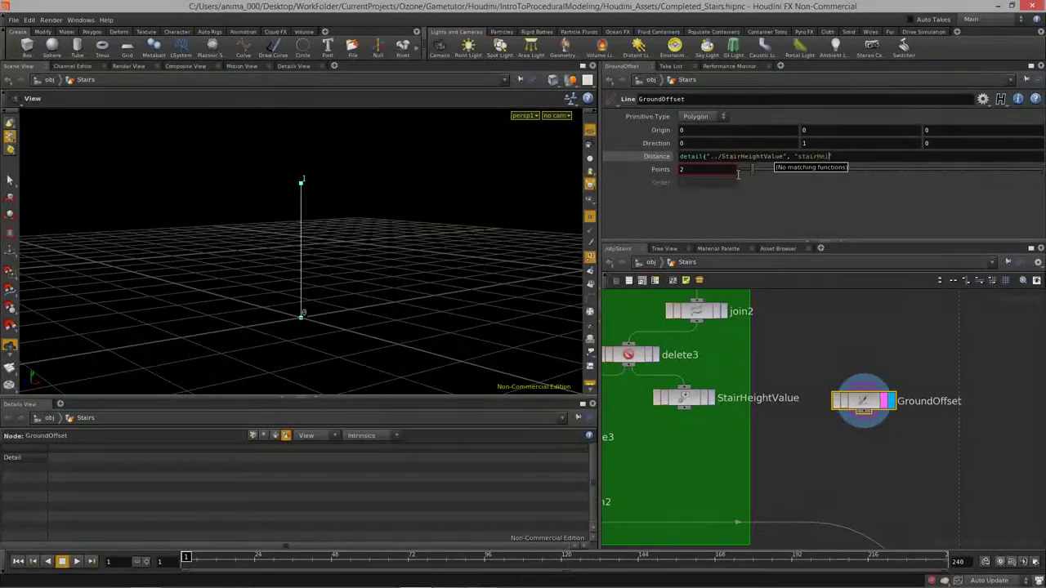
type("ightVlue\"")
key("End")
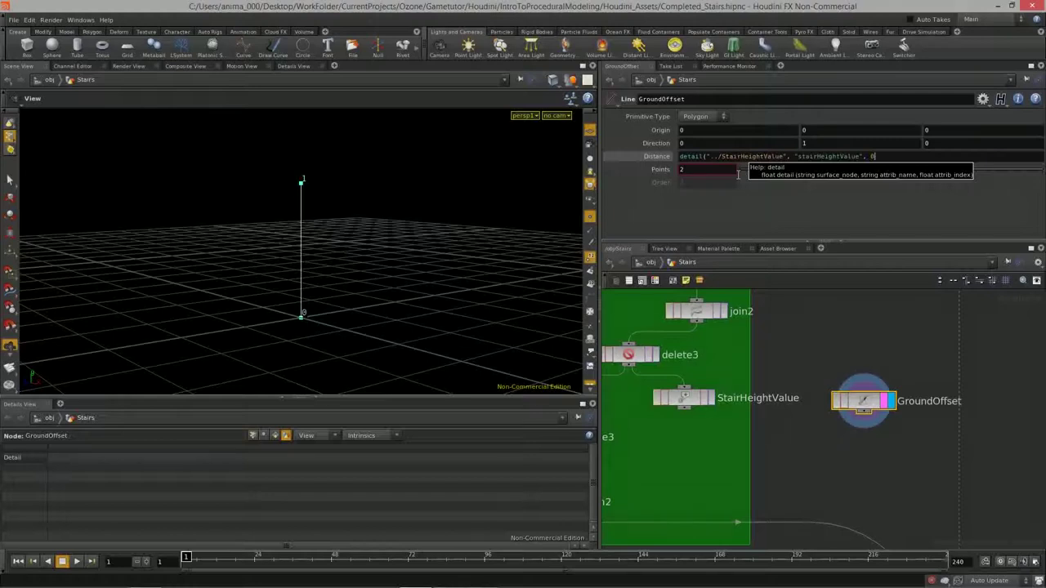
type(", 0)")
key("Return")
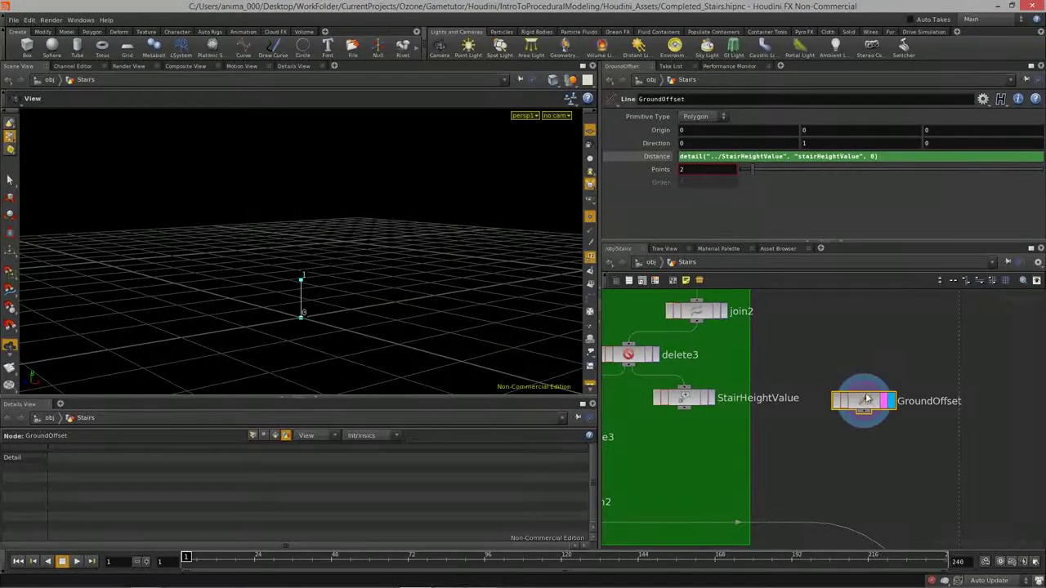
left_click(657, 160)
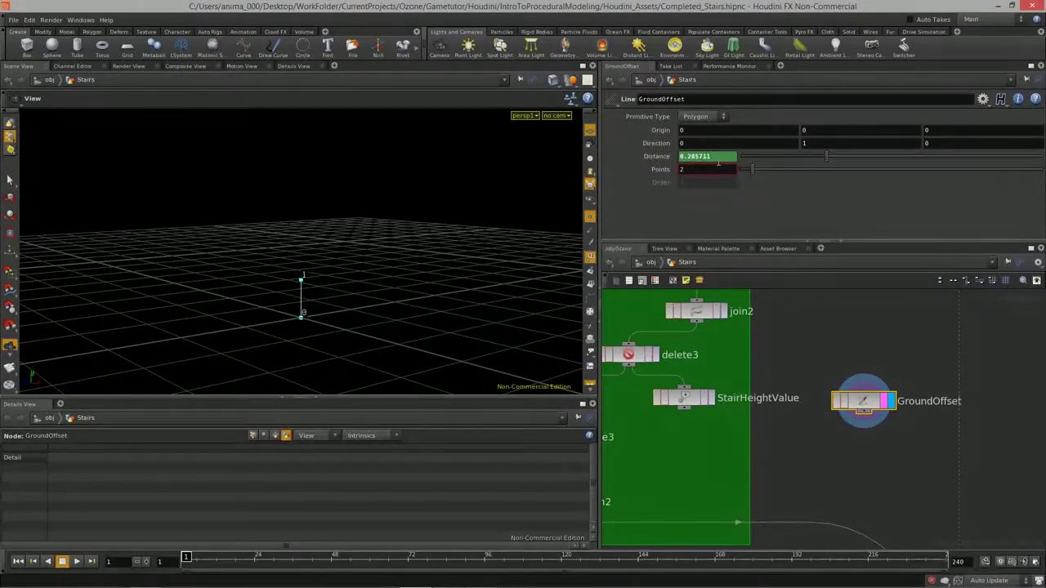
left_click(654, 159)
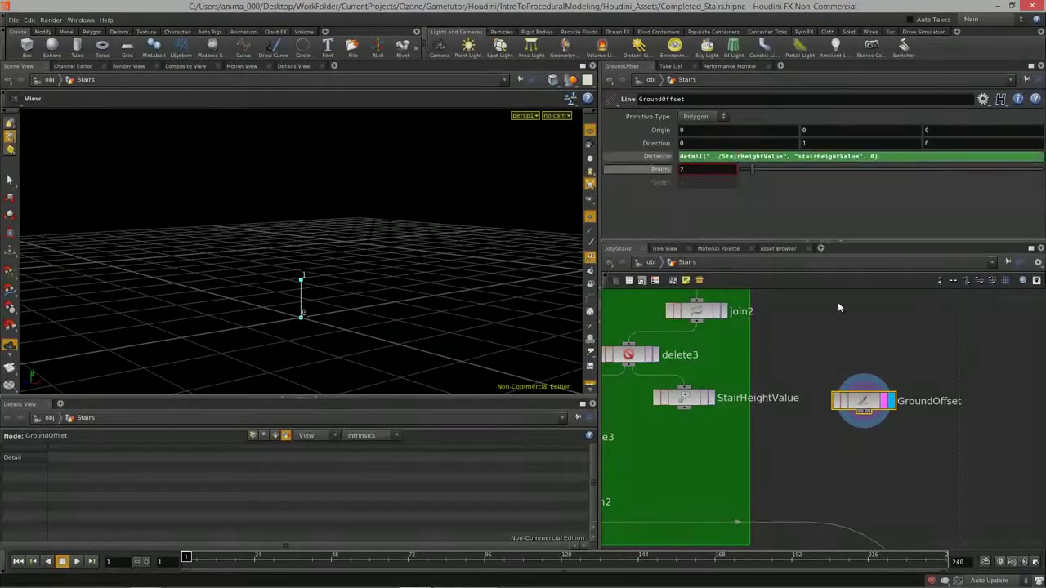
Step: Close the details spreadsheet pane so the scene view takes up its full height
left_click_drag(434, 305, 397, 340)
left_click(46, 405)
left_click_drag(341, 378, 348, 358)
middle_click_drag(815, 469, 921, 453)
scroll(920, 451, "down", 3)
left_click_drag(795, 370, 782, 370)
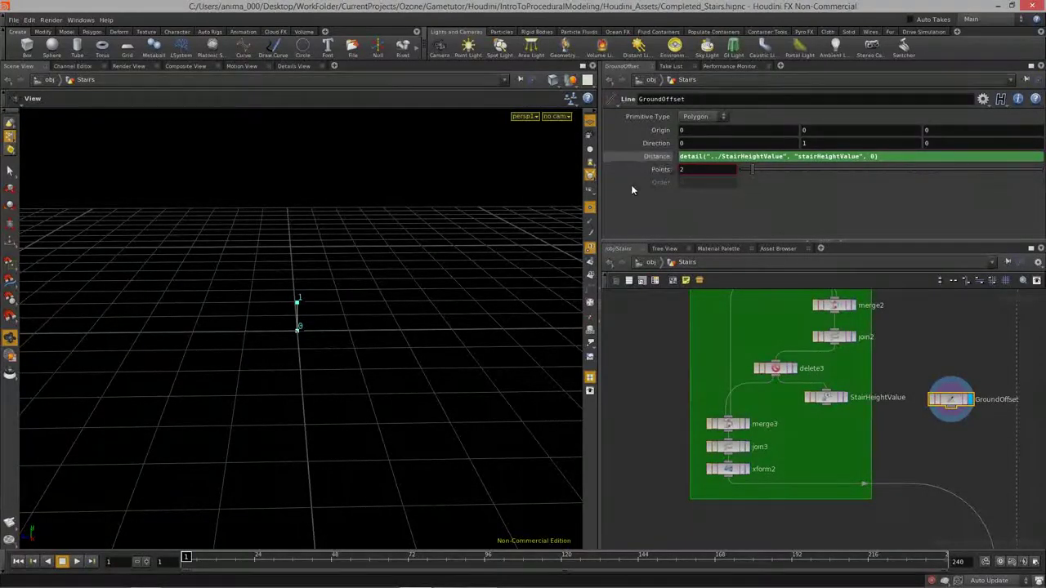
Step: Display the output of the copy1 node at the end of the network to view the staircase profile
middle_click_drag(905, 353, 866, 425)
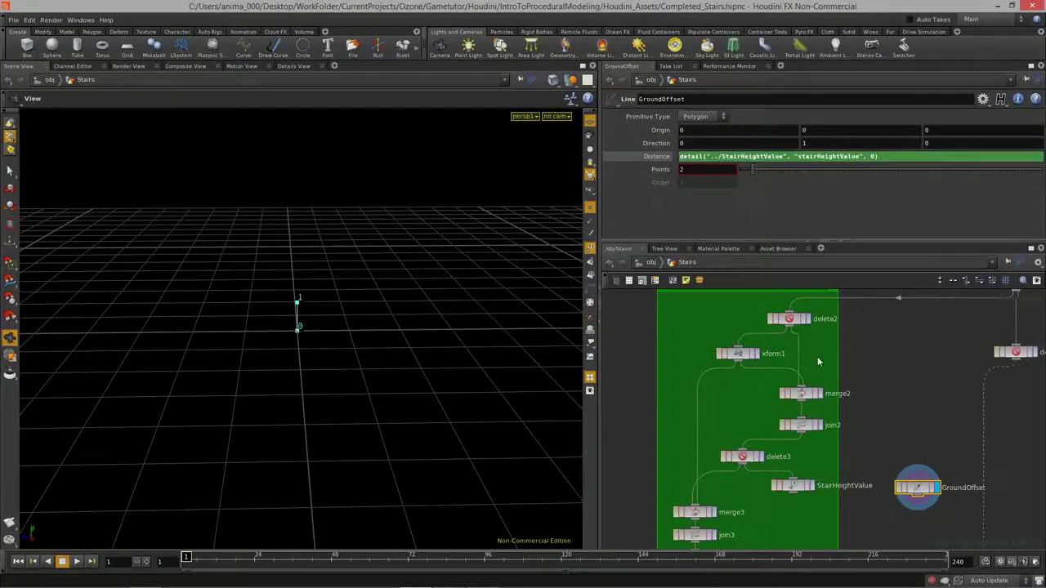
middle_click_drag(905, 410, 867, 358)
scroll(900, 407, "down", 3)
middle_click_drag(949, 450, 818, 386)
scroll(805, 456, "up", 4)
left_click(799, 454)
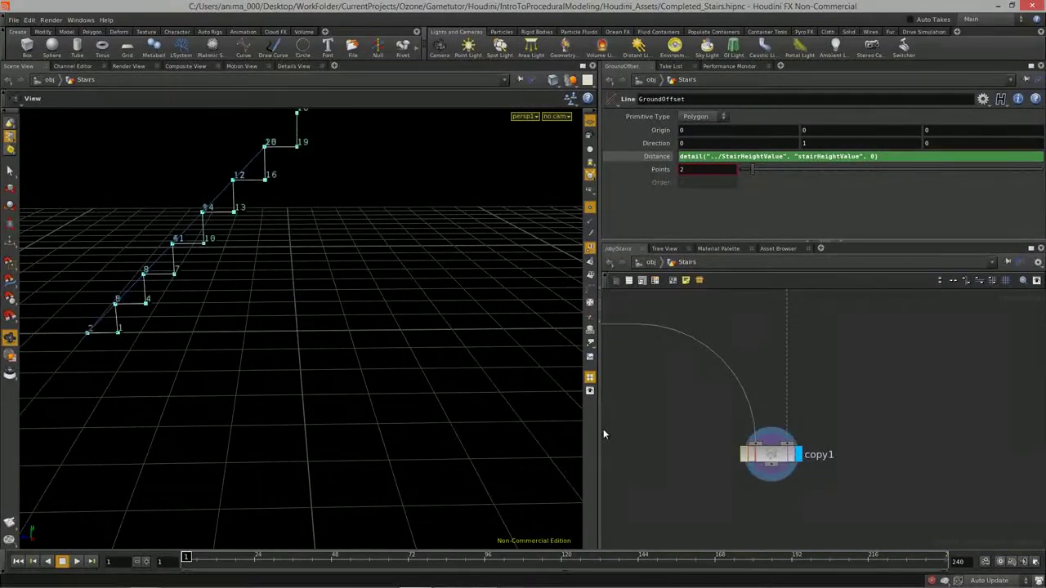
left_click_drag(288, 347, 257, 327)
scroll(797, 438, "down", 3)
Step: Move the GroundOffset node beside copy1 and compare the two outputs, leaving copy1 displayed
left_click_drag(764, 385, 831, 480)
scroll(830, 460, "up", 5)
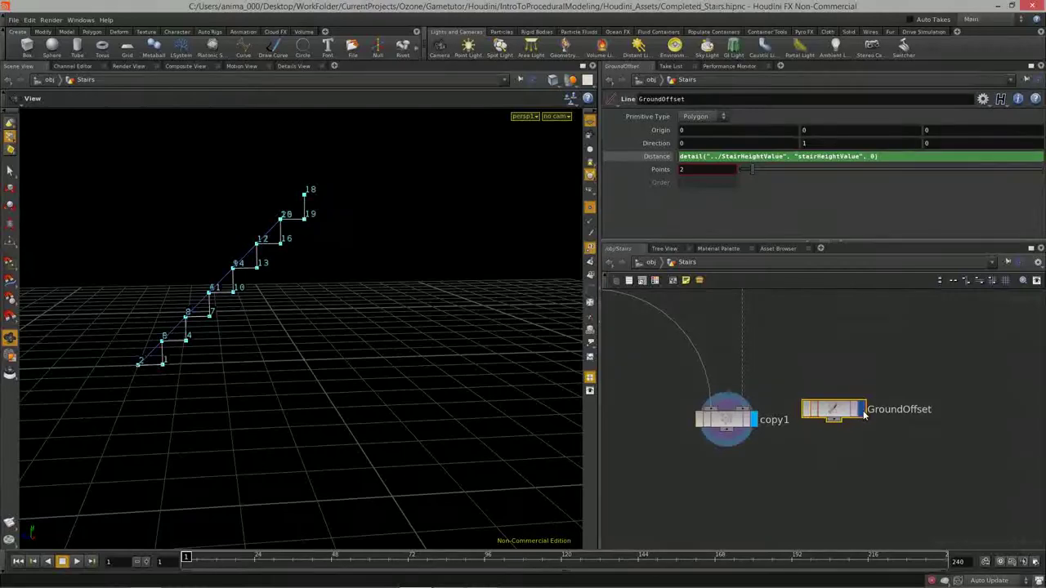
left_click(863, 409)
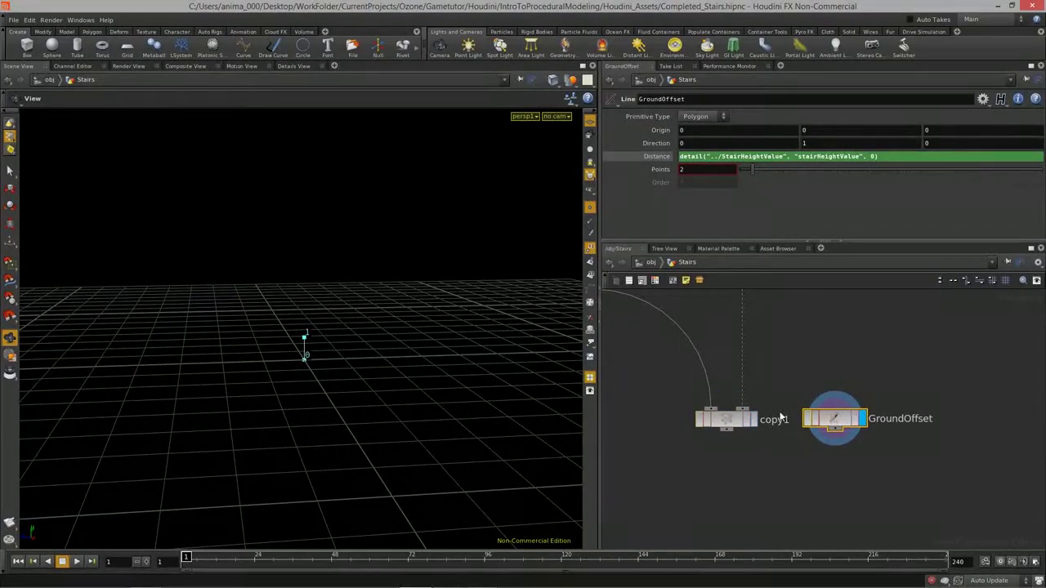
left_click(752, 419)
left_click_drag(401, 367, 303, 292)
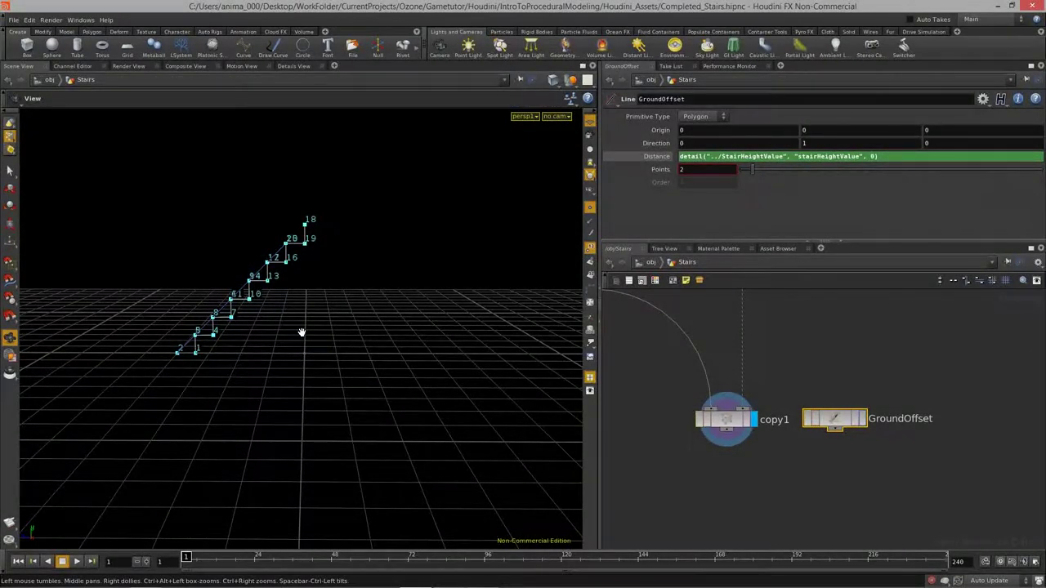
left_click_drag(838, 420, 838, 418)
left_click(809, 465)
Step: Add a new Copy node below copy1 and GroundOffset
middle_click_drag(741, 511, 751, 495)
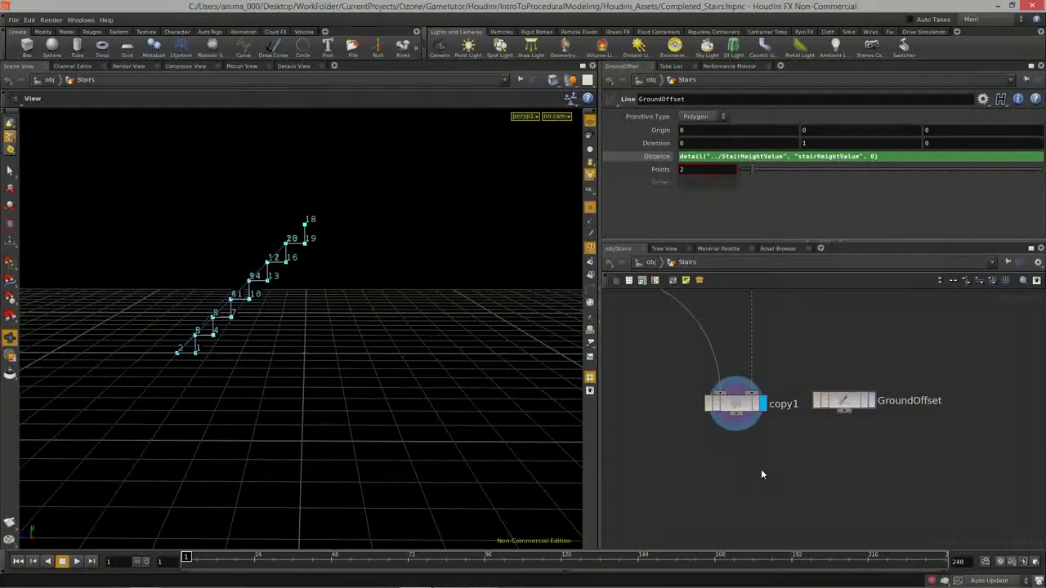
key("Tab")
type("cop")
left_click(850, 297)
left_click(797, 471)
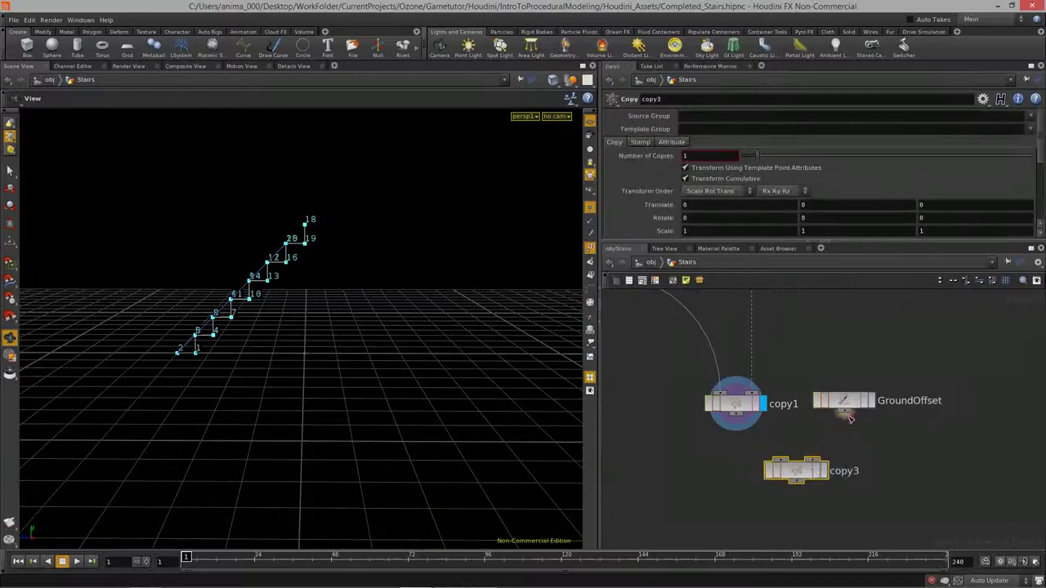
Step: Add a Delete node fed by GroundOffset, display it, and place it just below the line node
left_click(849, 400)
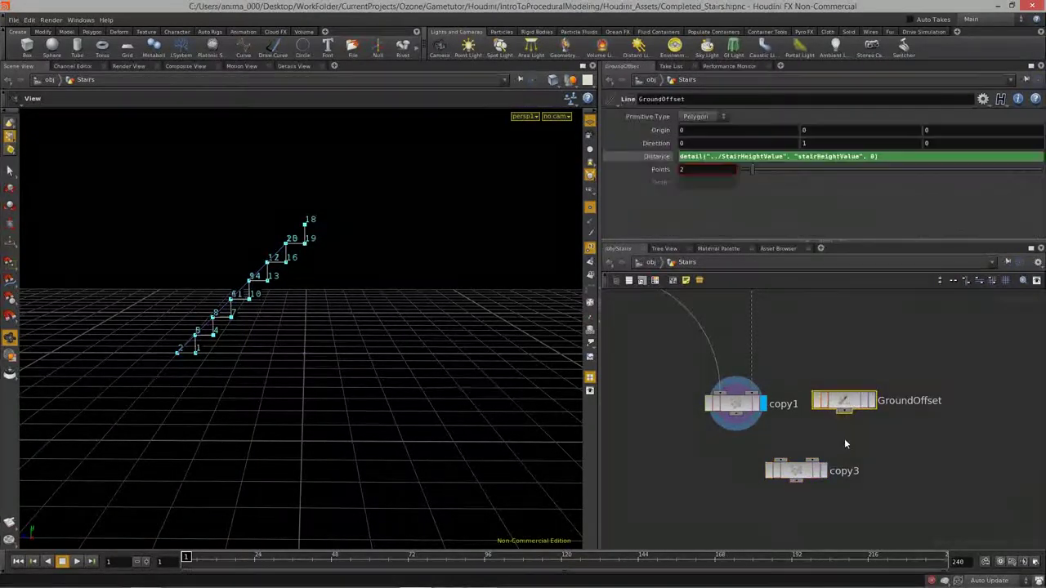
key("Tab")
left_click(938, 324)
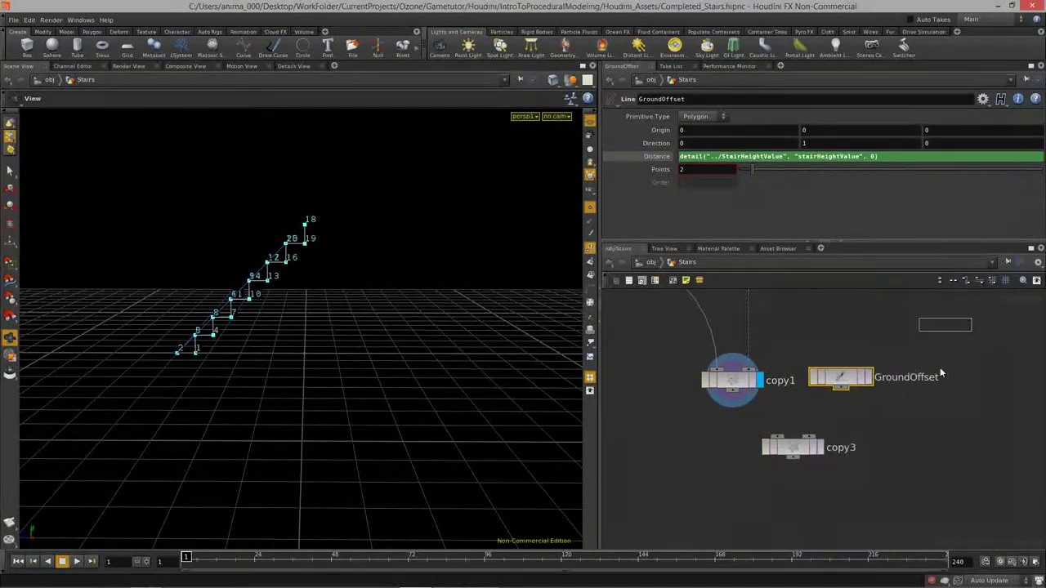
left_click(862, 405)
left_click(870, 406)
left_click(898, 417)
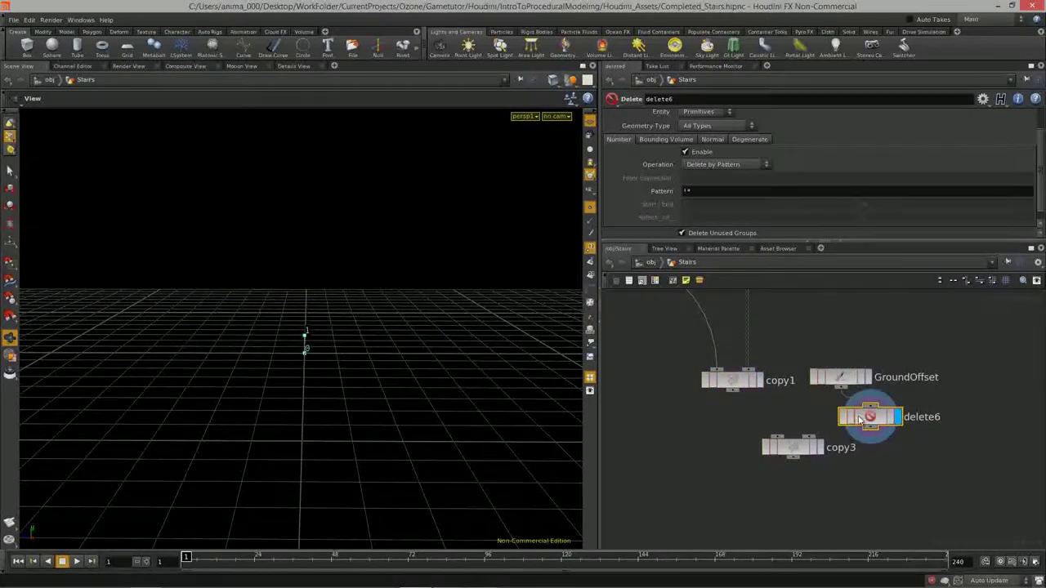
left_click_drag(869, 418, 855, 420)
Step: Set the new Delete node's Entity to Points with pattern 0 to remove the line's base point
right_click_drag(306, 364, 383, 382)
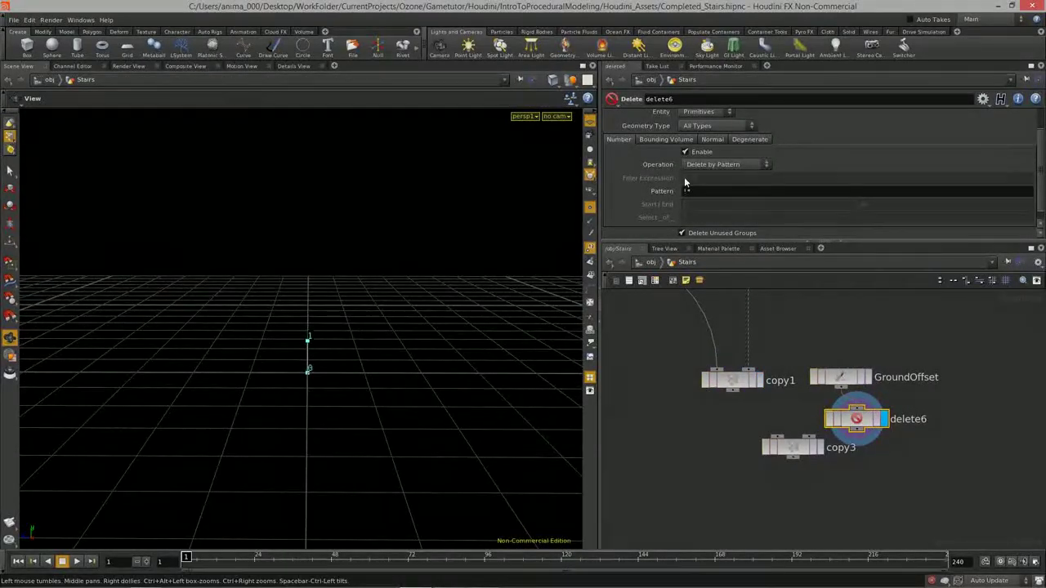
scroll(715, 165, "up", 2)
left_click(708, 143)
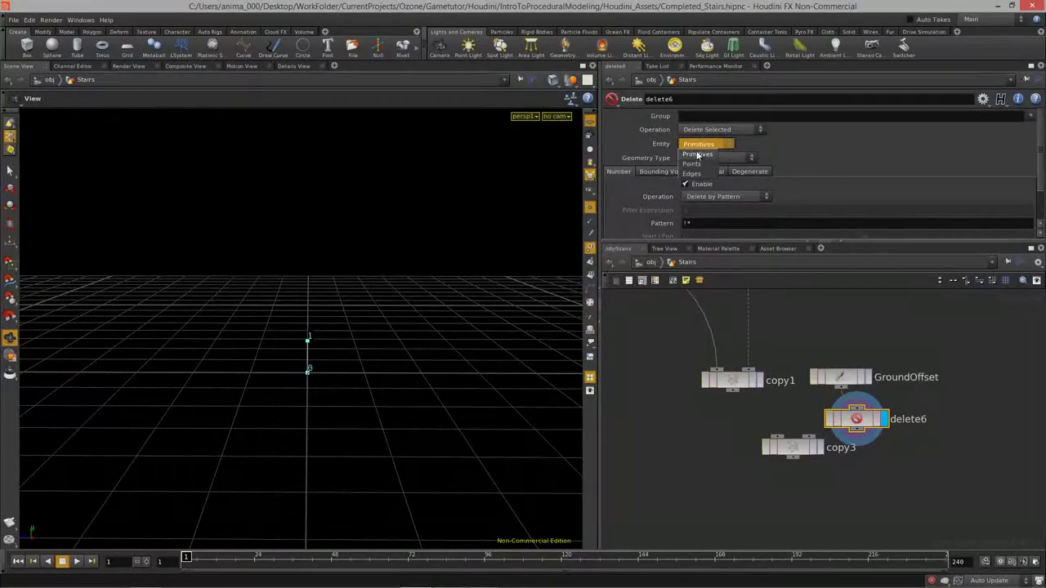
left_click(697, 169)
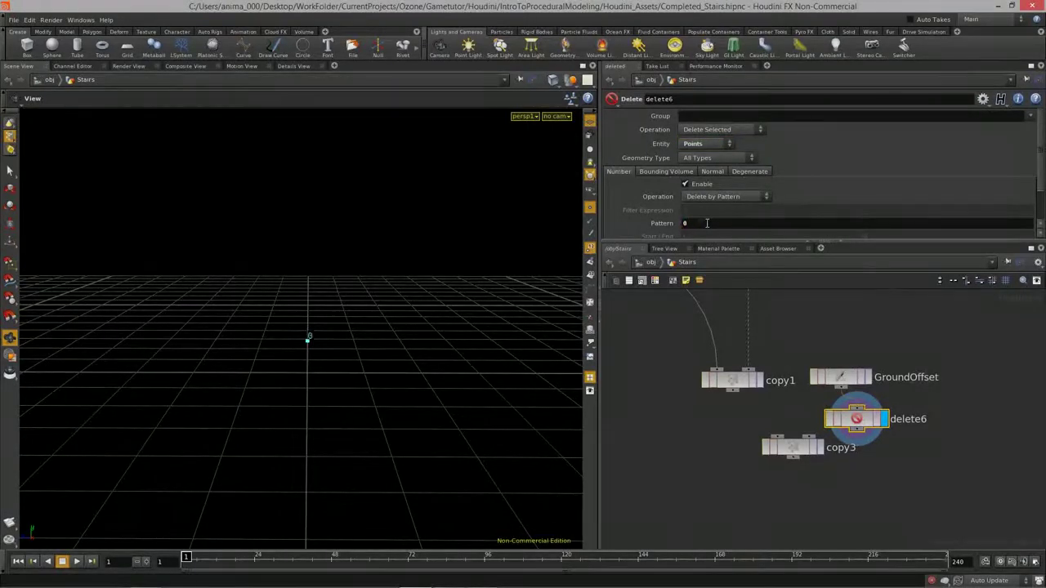
Step: Wire copy1 into copy3's geometry input and delete6 into its template input, then display copy3 and inspect the stair profile
left_click_drag(795, 449, 798, 475)
left_click(856, 430)
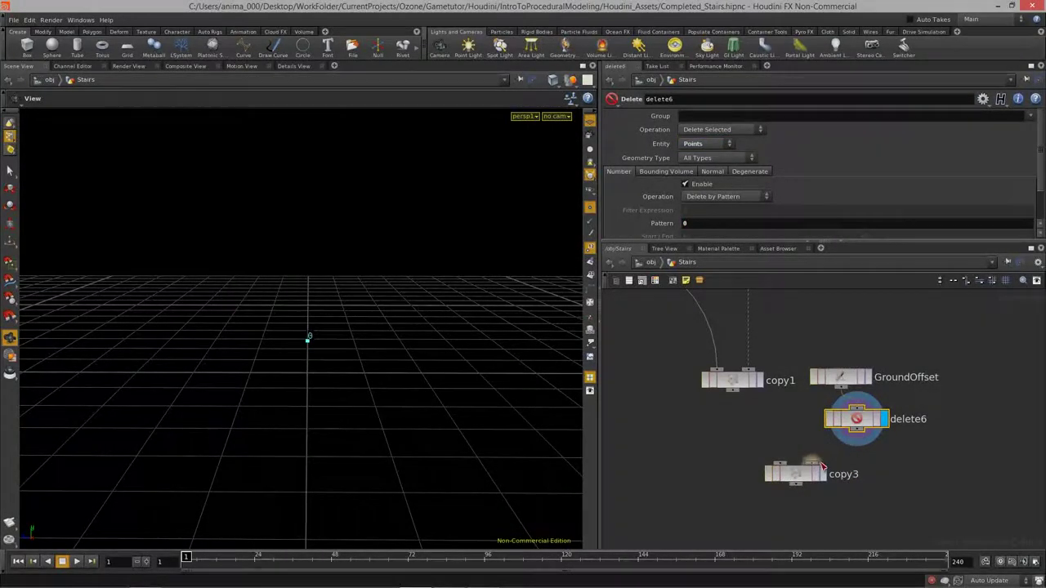
left_click(812, 464)
left_click(823, 474)
left_click_drag(852, 422, 836, 423)
left_click(732, 391)
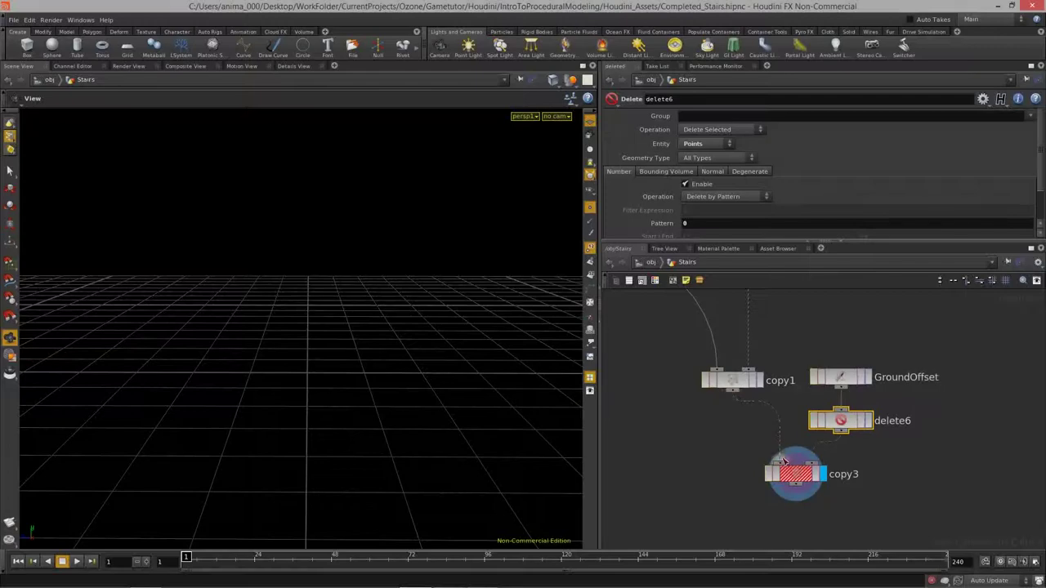
left_click(780, 463)
left_click_drag(310, 421, 215, 367)
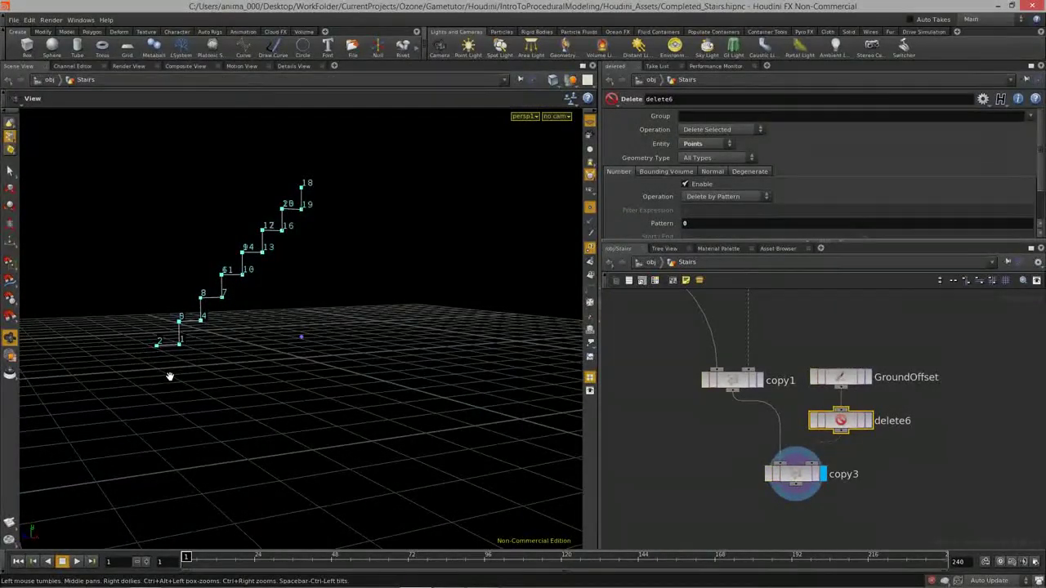
middle_click_drag(170, 378, 189, 392)
left_click_drag(189, 392, 273, 413)
scroll(841, 431, "down", 3)
Step: Move the GroundOffset and delete6 nodes together up and away from copy1 and copy3 to free space in the network
middle_click_drag(957, 362, 797, 415)
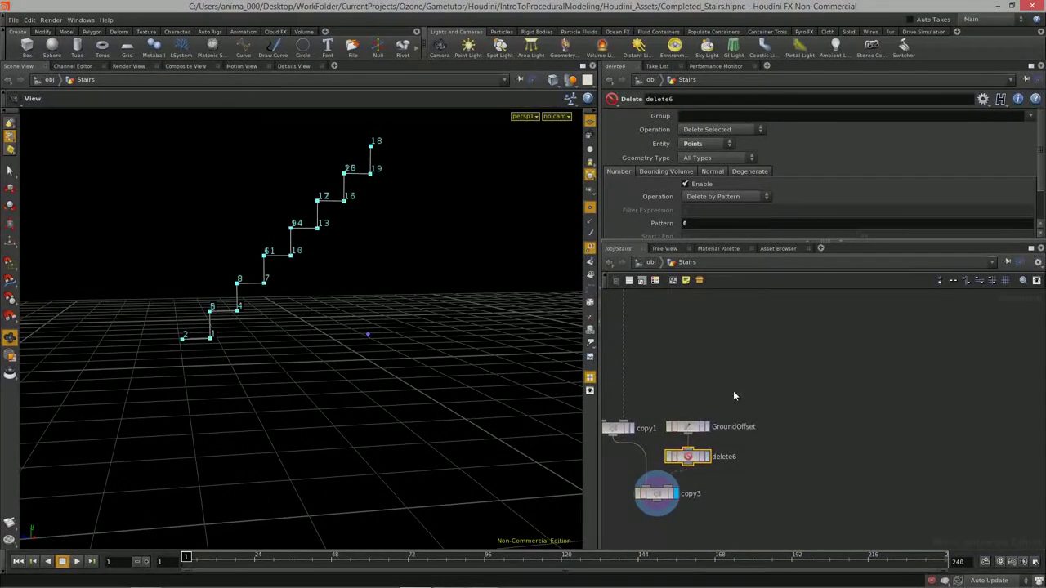
left_click(688, 428, "shift")
left_click_drag(688, 429, 689, 373)
middle_click_drag(807, 402, 813, 422)
left_click_drag(694, 394, 744, 366)
left_click(833, 393)
middle_click_drag(838, 391, 781, 412)
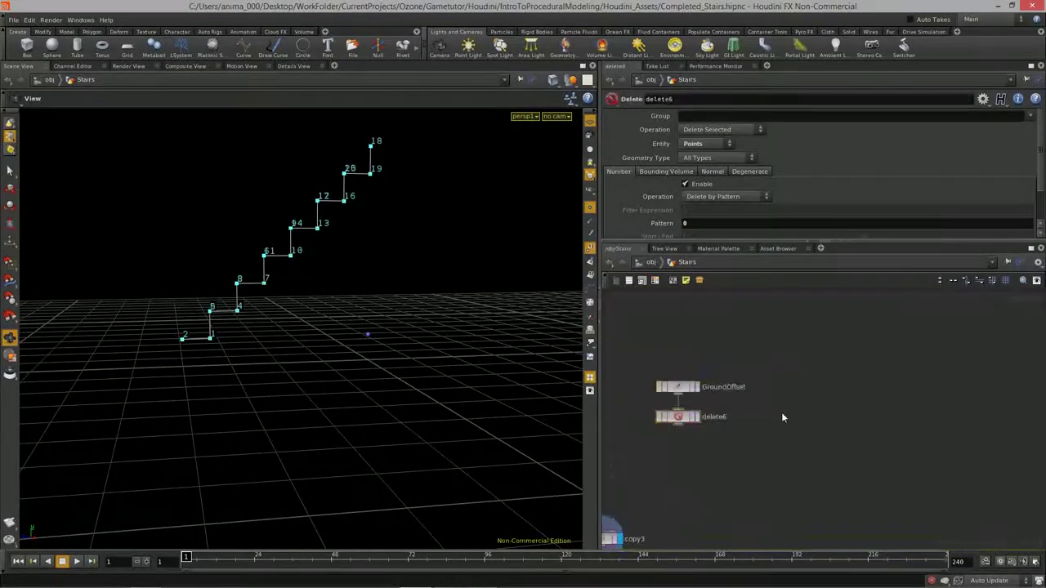
Step: Add another Copy node with delete6 wired into its template input, placing it below delete6
key("Tab")
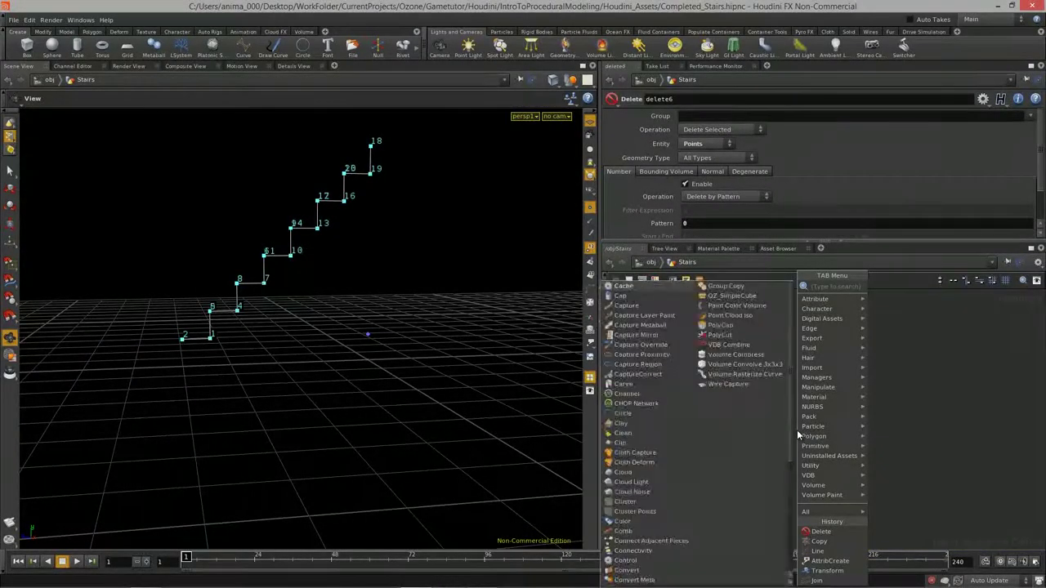
type("cop")
left_click(894, 297)
left_click(755, 469)
left_click(678, 424)
left_click(766, 461)
left_click_drag(756, 473, 765, 534)
Step: Wire copy2's output into copy4's geometry input and display copy4
scroll(829, 422, "down", 4)
middle_click_drag(833, 296, 835, 427)
scroll(848, 399, "up", 4)
scroll(849, 400, "up", 3)
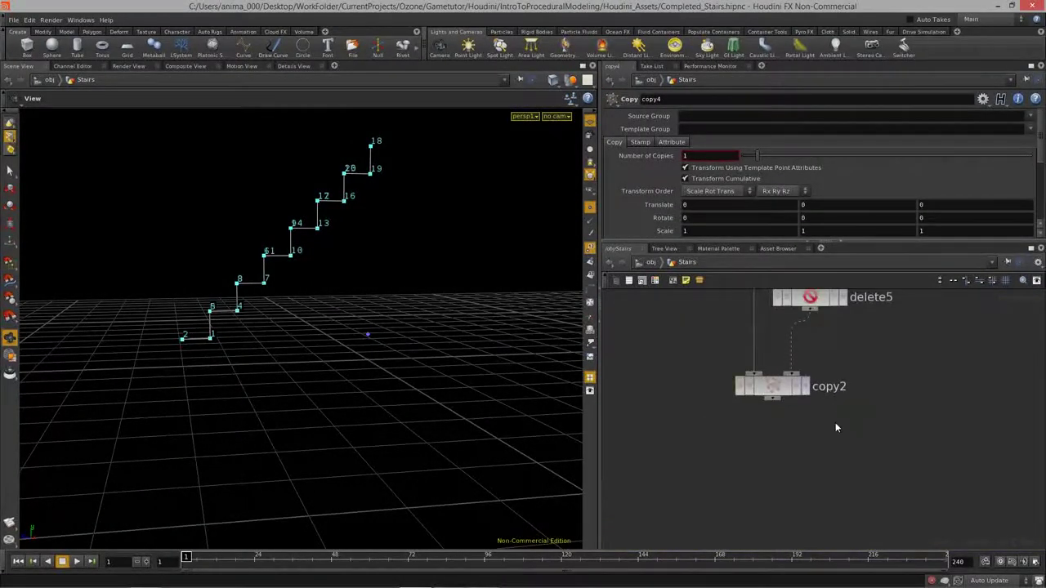
middle_click_drag(792, 529, 783, 415)
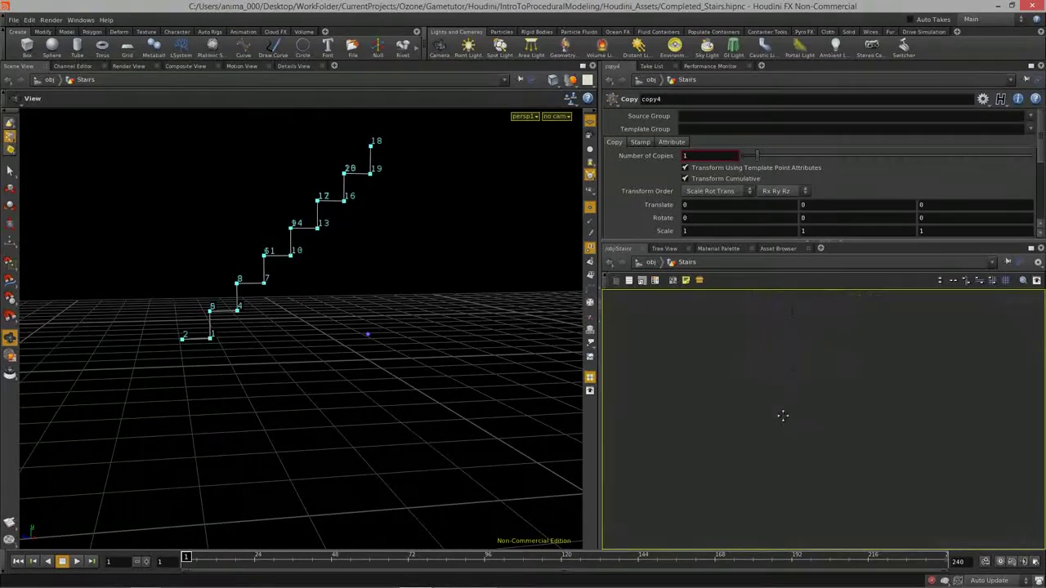
middle_click_drag(812, 447, 804, 409)
middle_click_drag(804, 523, 799, 398)
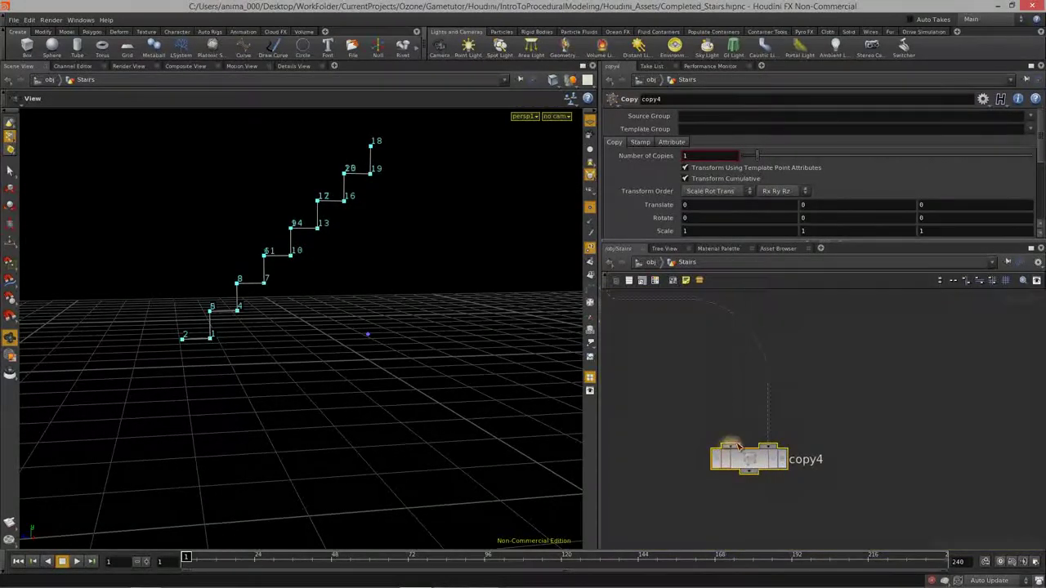
left_click(780, 461)
left_click_drag(404, 394, 308, 406)
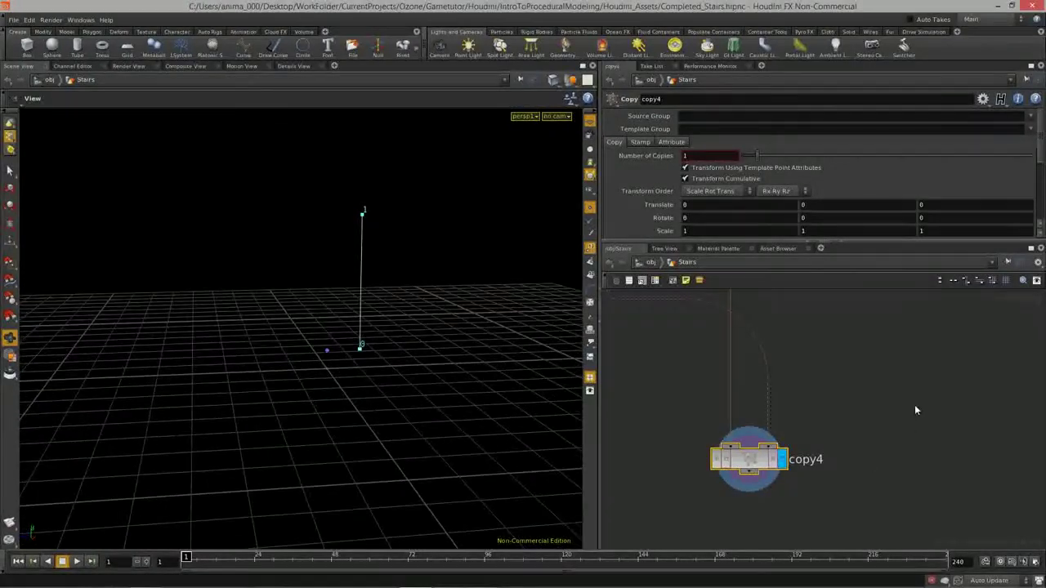
Step: Position copy4 level with copy3 on the other side of delete6
scroll(915, 419, "down", 3)
middle_click_drag(915, 419, 924, 480)
scroll(924, 480, "down", 2)
middle_click_drag(882, 433, 807, 510)
middle_click_drag(842, 437, 921, 306)
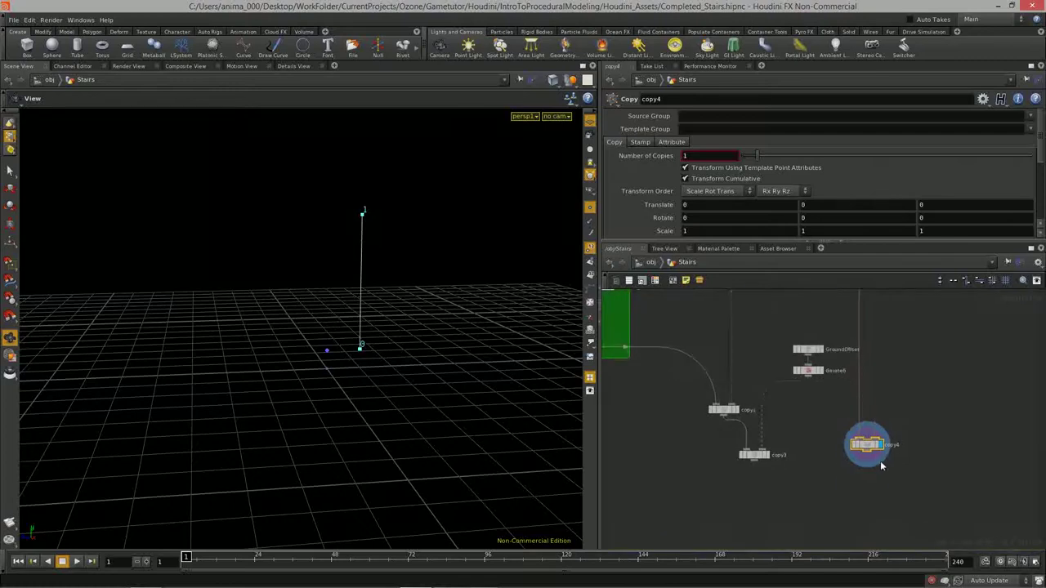
scroll(882, 459, "up", 3)
left_click(863, 445)
left_click_drag(865, 447, 863, 459)
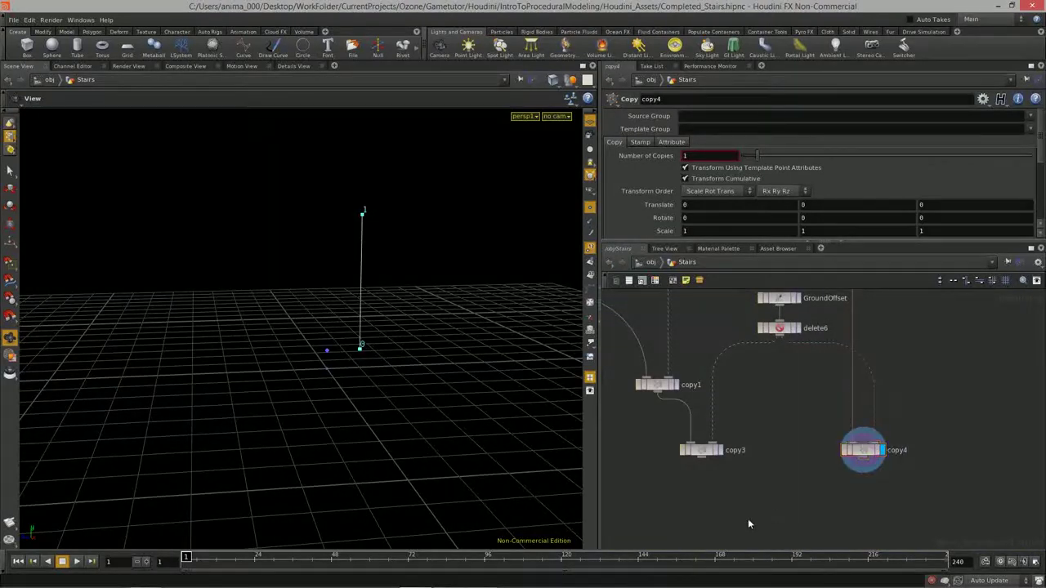
Step: Add a Merge node combining copy3 and copy4, and display the merged result
key("Tab")
type("merge")
key("Return")
left_click(776, 518)
left_click(797, 518)
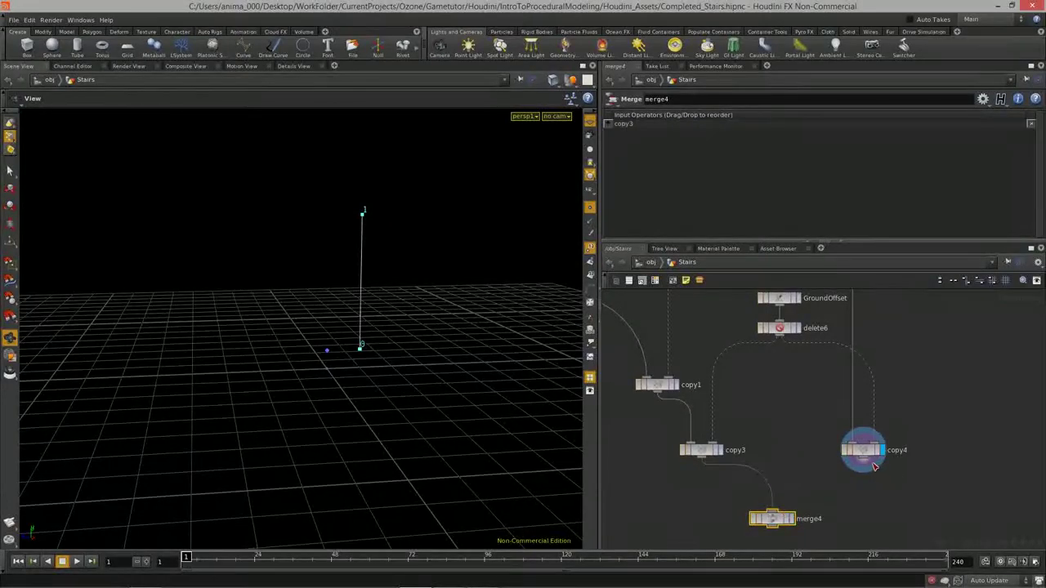
left_click(772, 512)
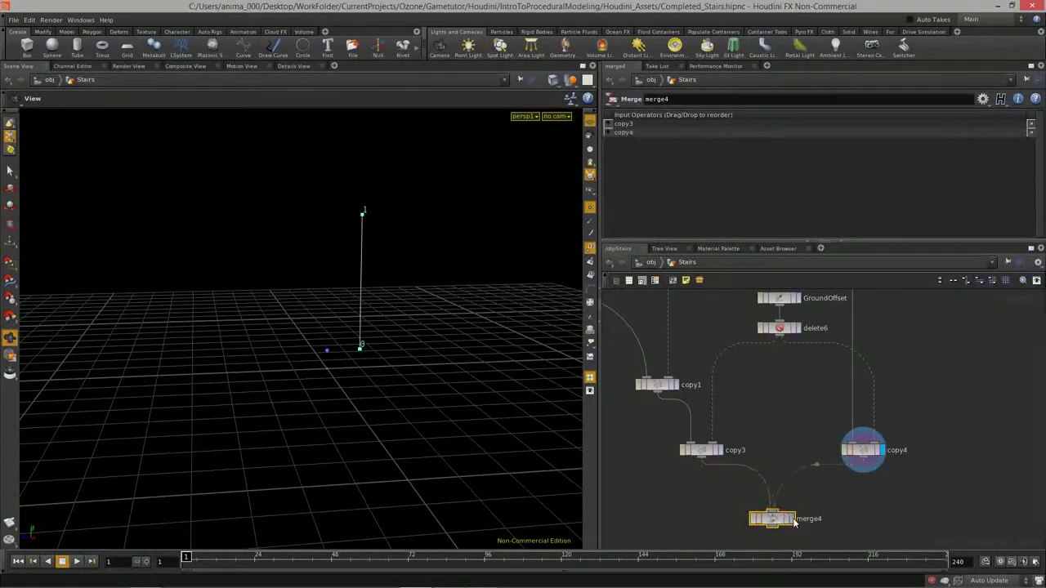
left_click(790, 518)
left_click_drag(402, 294, 367, 317)
Step: Add a Join node fed by merge4, place it just below, and display it
left_click_drag(783, 517, 773, 508)
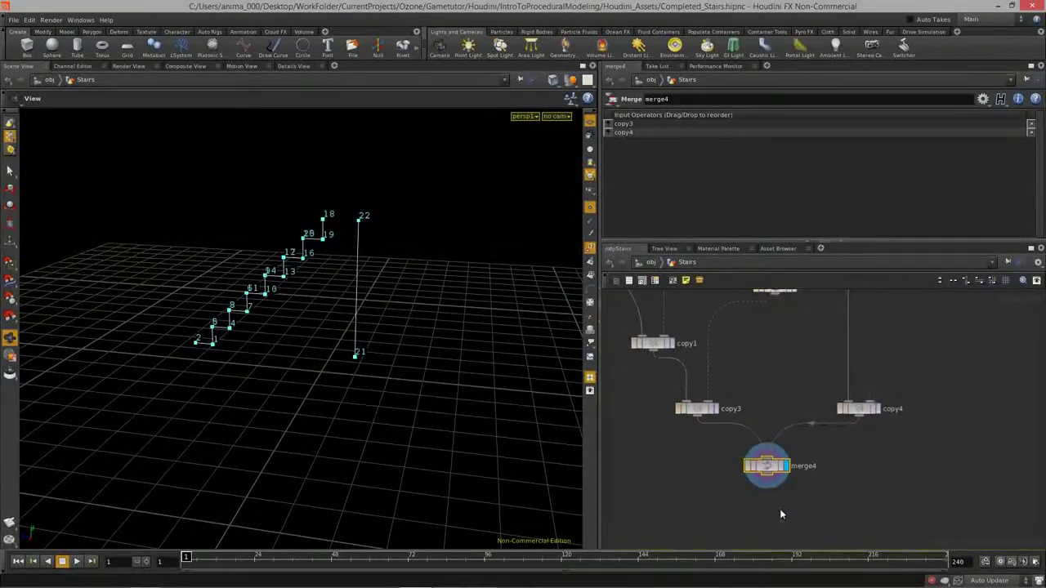
key("Tab")
left_click(867, 285)
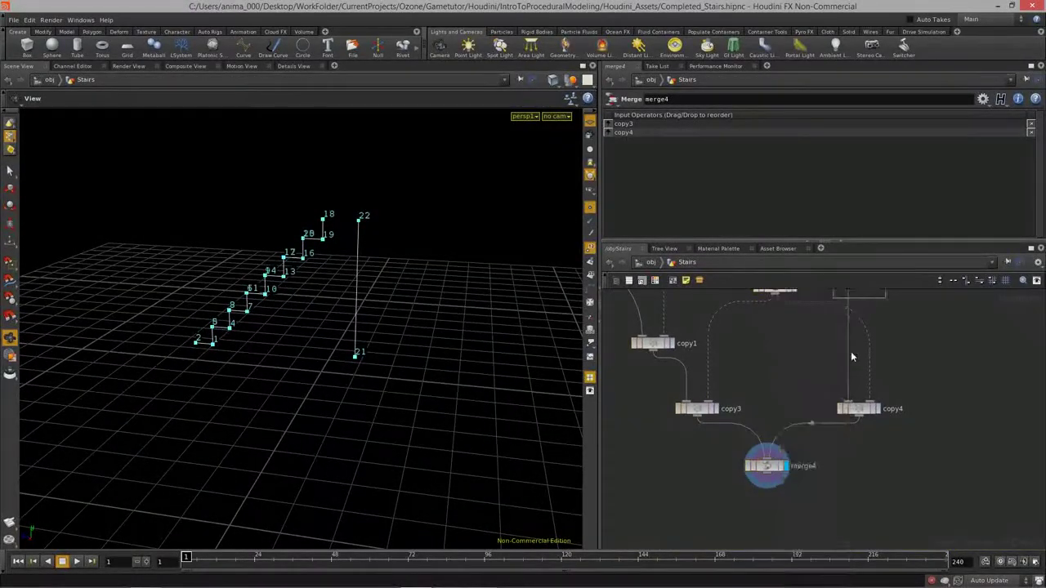
left_click(772, 519)
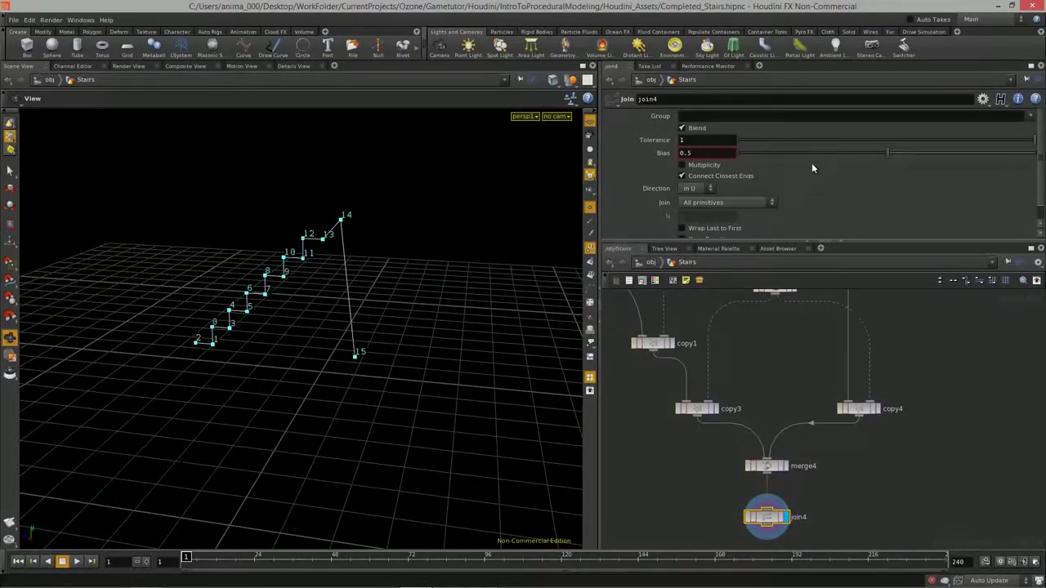
Step: Set the Join node's Tolerance to 0, leaving Bias at 0.5
mouse_move(883, 152)
left_mouse_down()
mouse_move(714, 155)
mouse_move(952, 165)
mouse_move(889, 154)
left_mouse_up()
key("ctrl+z")
left_click_drag(1031, 142, 669, 127)
Step: Save the stairs scene file
left_click_drag(312, 318, 424, 310)
right_click(381, 323)
left_click(392, 258)
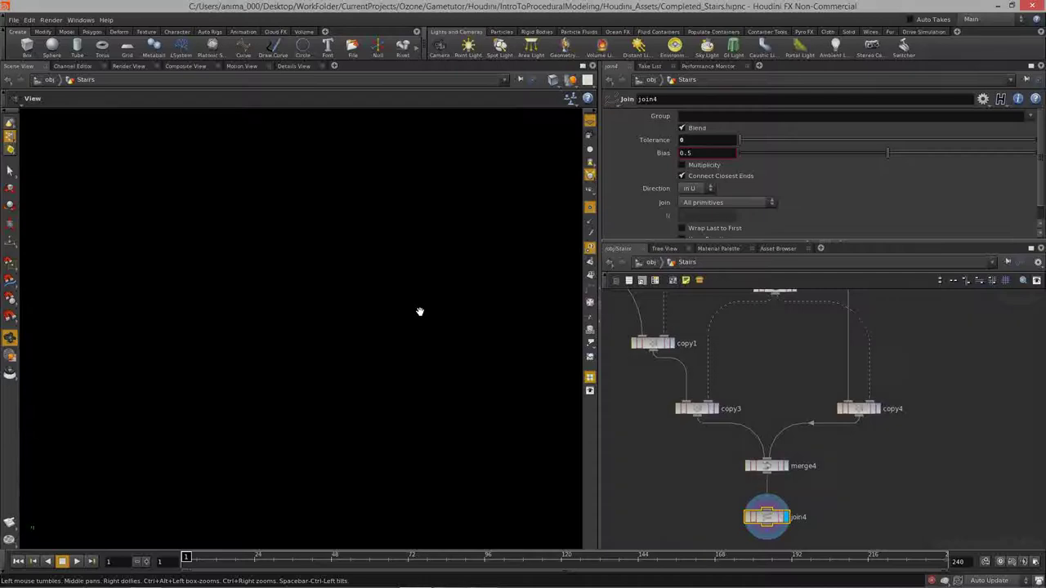
key("ctrl+s")
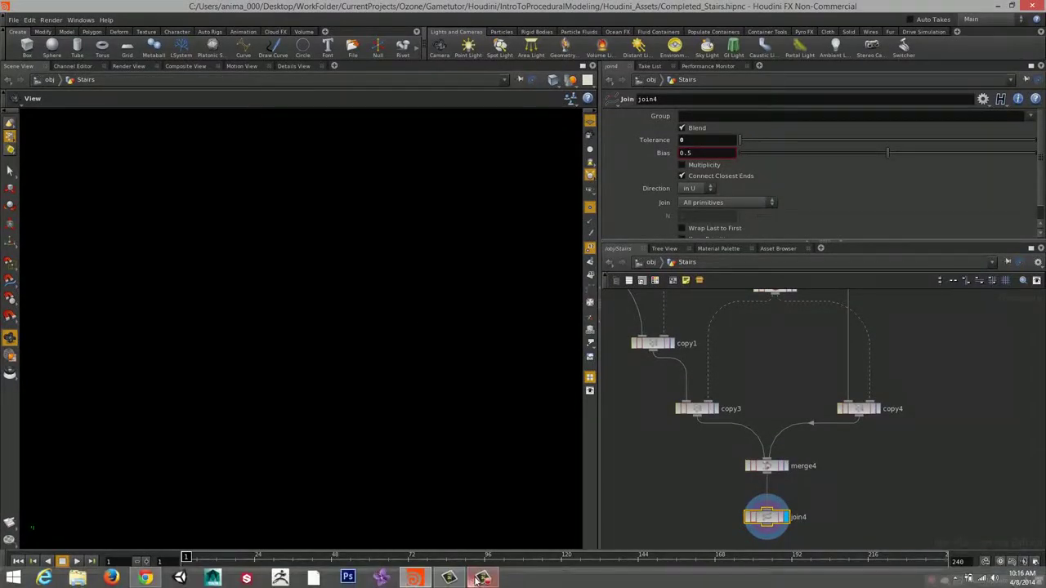
left_click(480, 579)
left_click(939, 527)
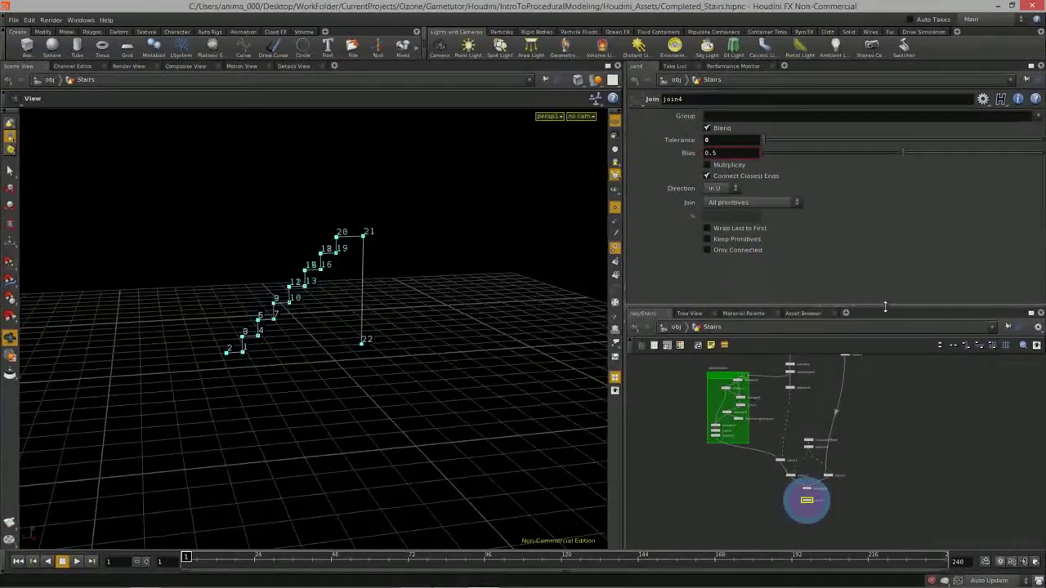
Step: Enlarge the network pane and examine the joined stair profile's corners and point numbering from several angles
left_click_drag(886, 306, 888, 268)
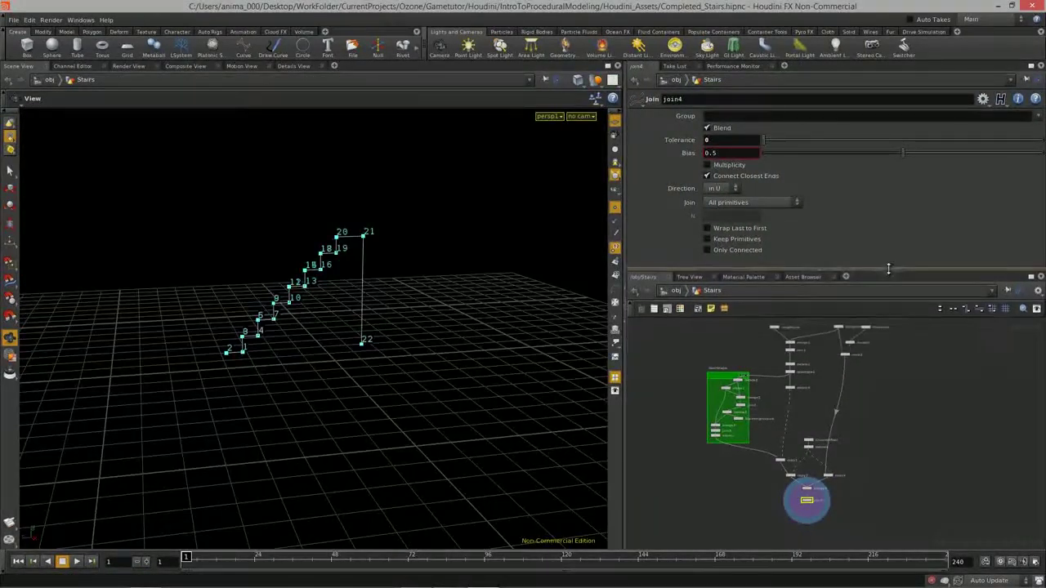
right_click_drag(387, 371, 411, 357)
mouse_move(411, 357)
left_mouse_down()
mouse_move(425, 348)
mouse_move(409, 356)
left_mouse_up()
middle_click_drag(893, 395, 931, 420)
left_click_drag(383, 368, 394, 369)
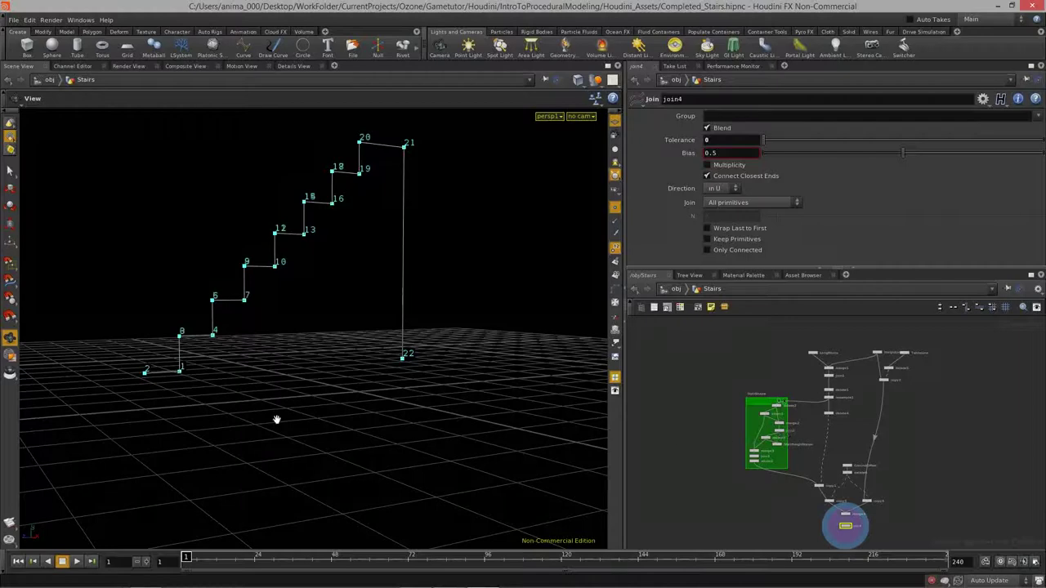
left_click_drag(384, 407, 154, 385)
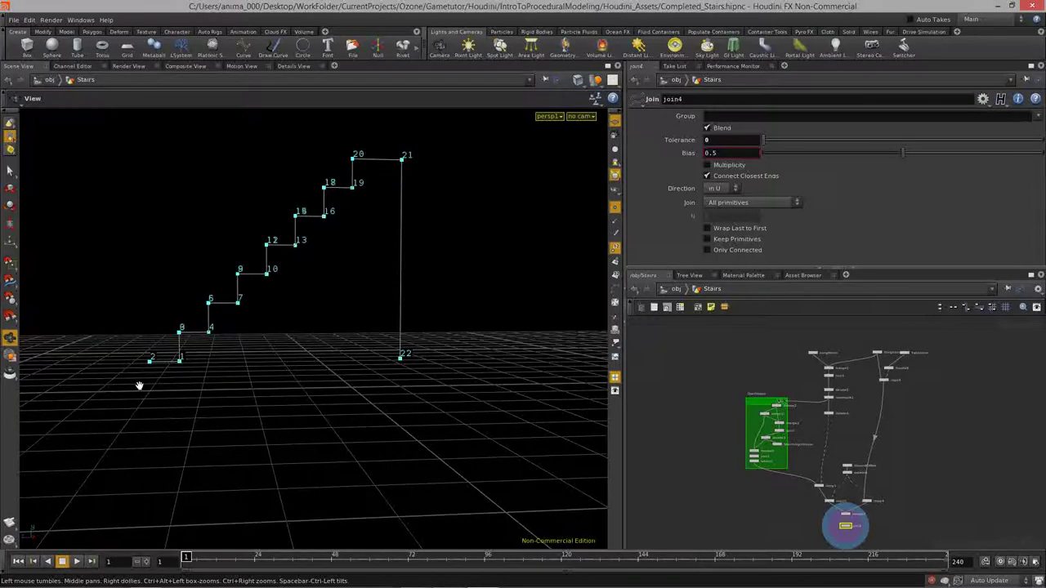
left_click_drag(150, 401, 123, 385)
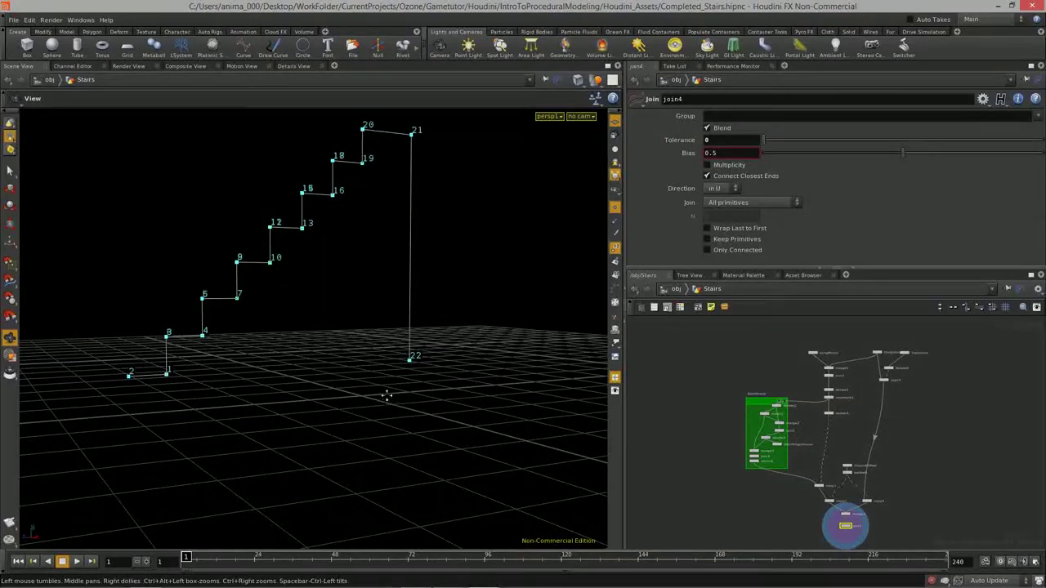
middle_click_drag(386, 397, 384, 377)
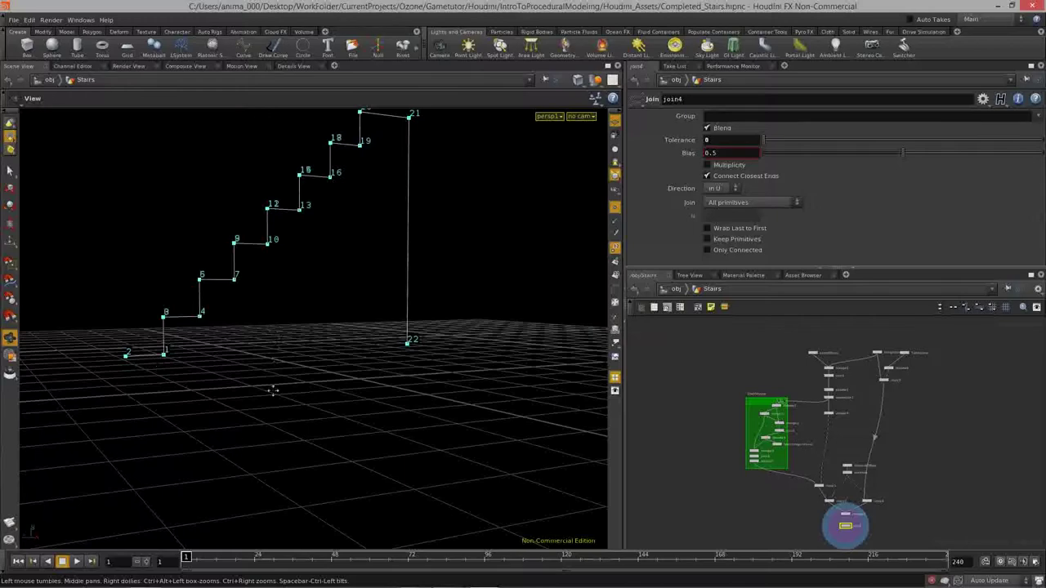
middle_click_drag(275, 378, 270, 452)
left_click_drag(176, 468, 205, 476)
middle_click_drag(205, 476, 228, 441)
Step: Add a Fuse node fed by join4, place it directly below, and display it
key("f")
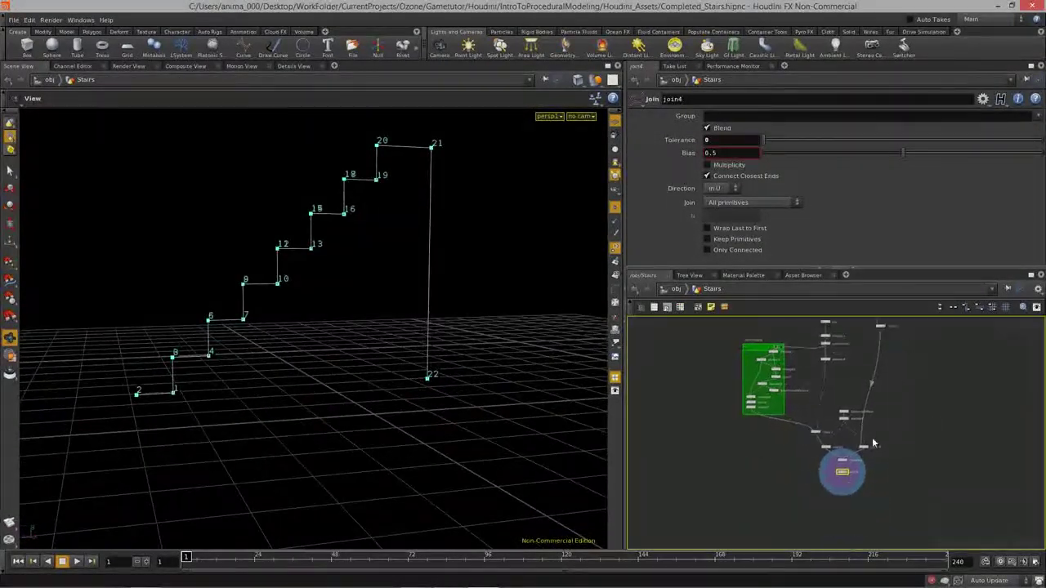
scroll(858, 493, "up", 2)
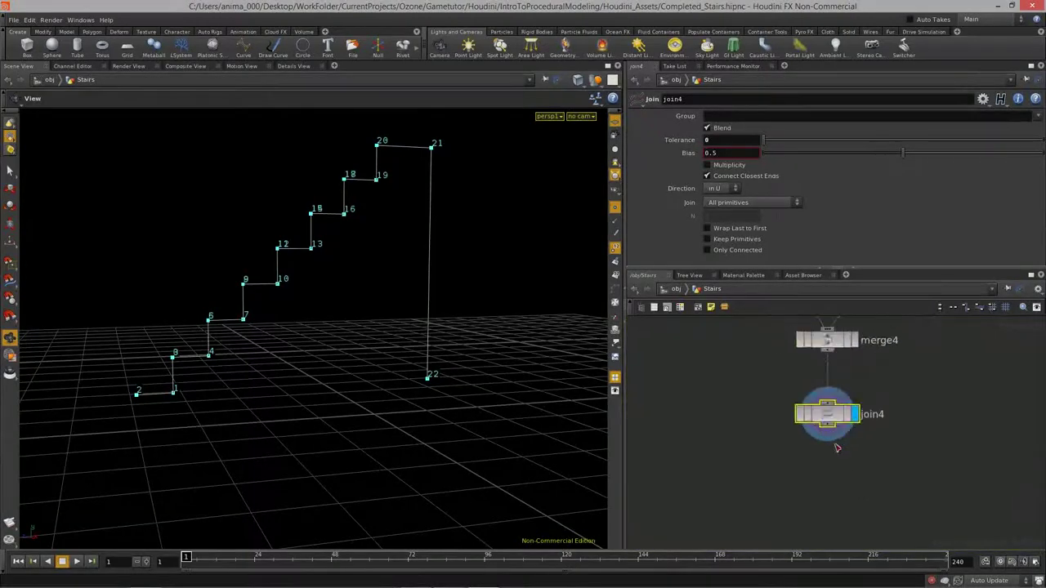
key("Tab")
type("Fu")
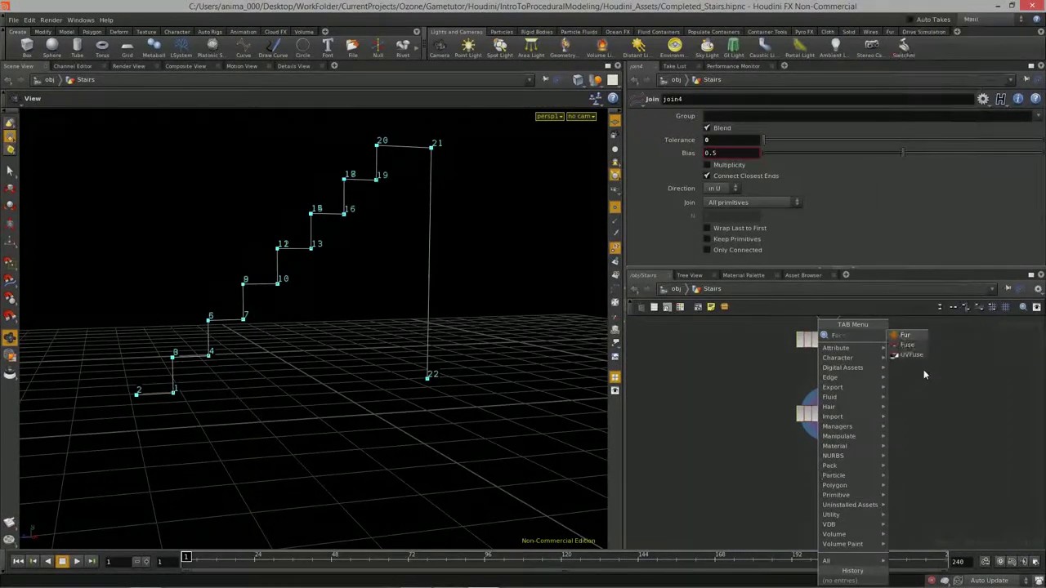
left_click(903, 345)
left_click(851, 474)
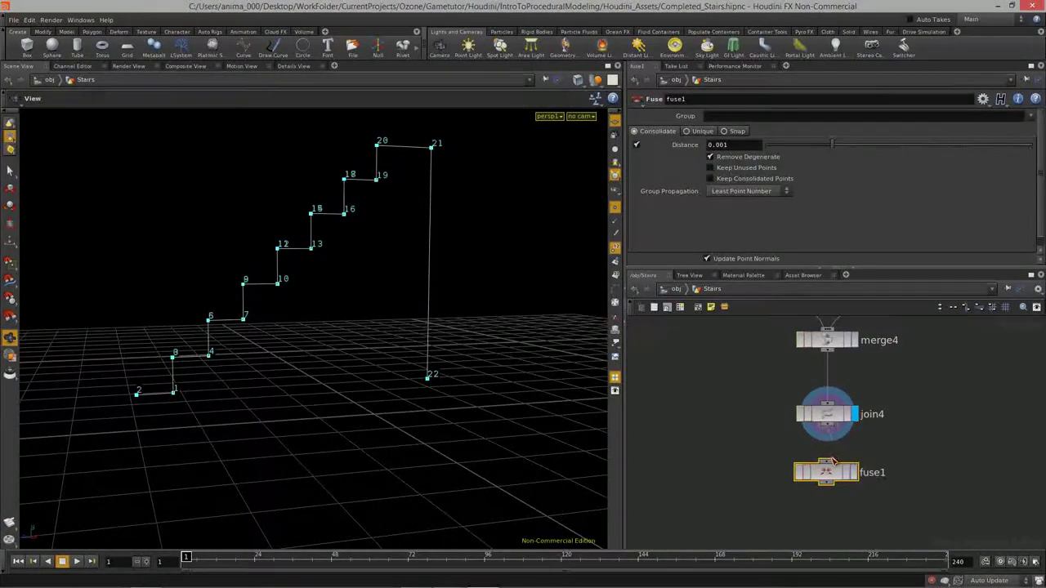
left_click(854, 472)
left_click_drag(316, 338, 112, 383)
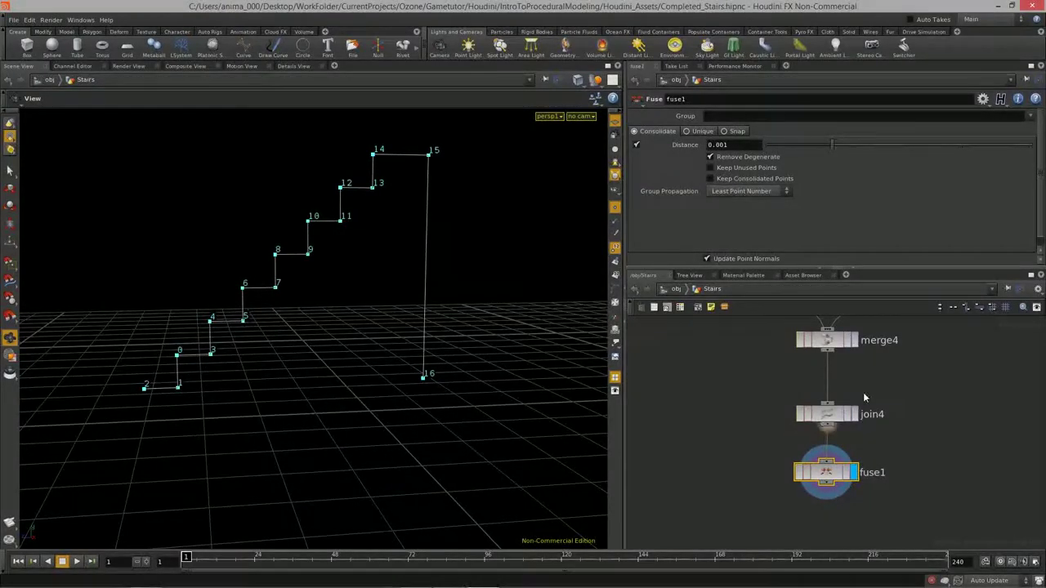
Step: Compare the point numbering of join4 and fuse1, leaving fuse1 displayed
left_click(854, 414)
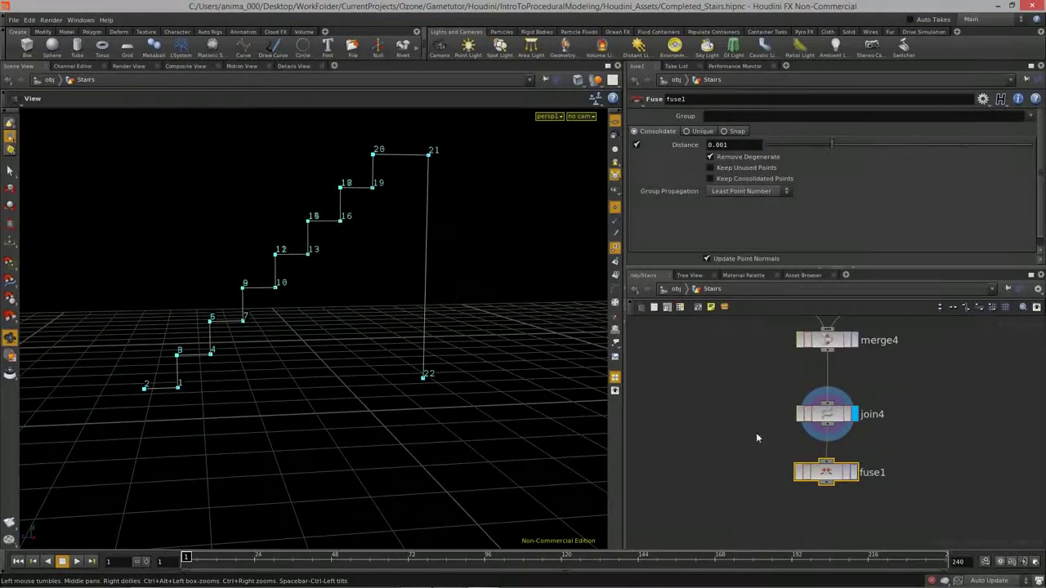
left_click(853, 474)
mouse_move(350, 317)
left_mouse_down()
mouse_move(493, 332)
mouse_move(292, 310)
mouse_move(346, 326)
left_mouse_up()
scroll(347, 326, "down", 1)
middle_click_drag(350, 326, 342, 335)
middle_click_drag(891, 463, 892, 436)
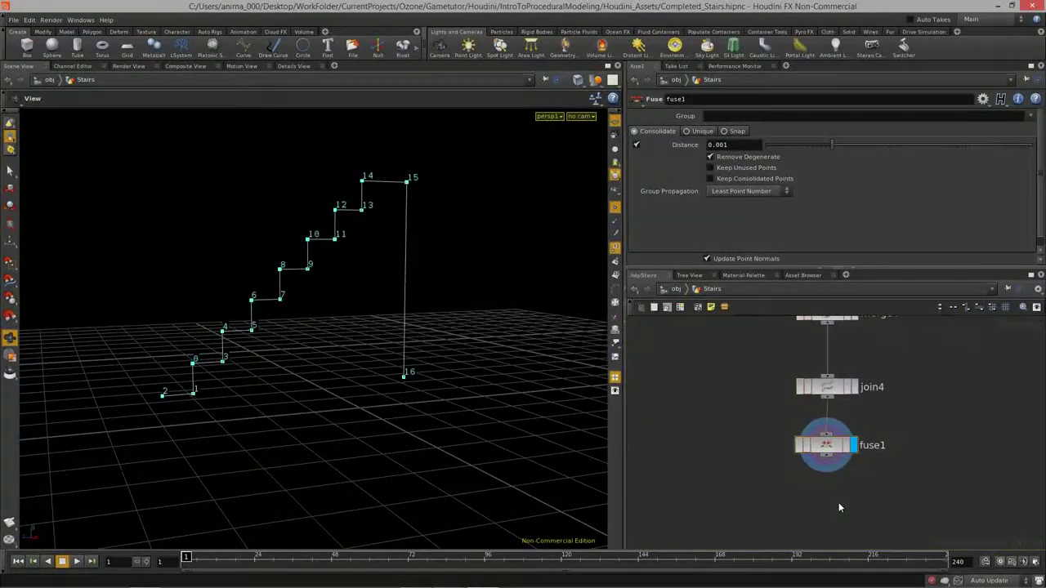
Step: Add a Sort node fed by fuse1, place it just below, and display it
key("Tab")
type("so")
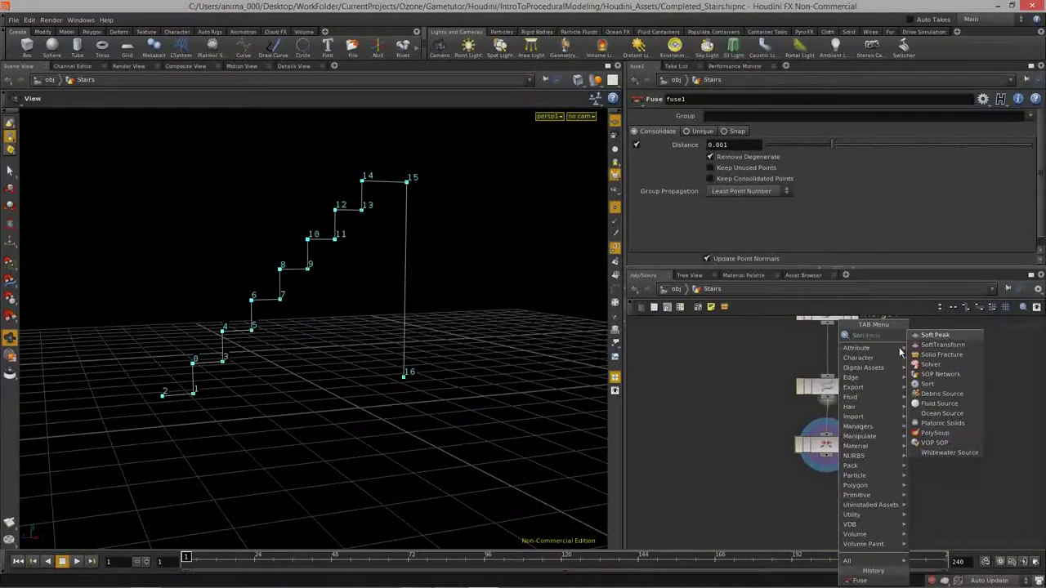
key("Escape")
left_click(832, 500)
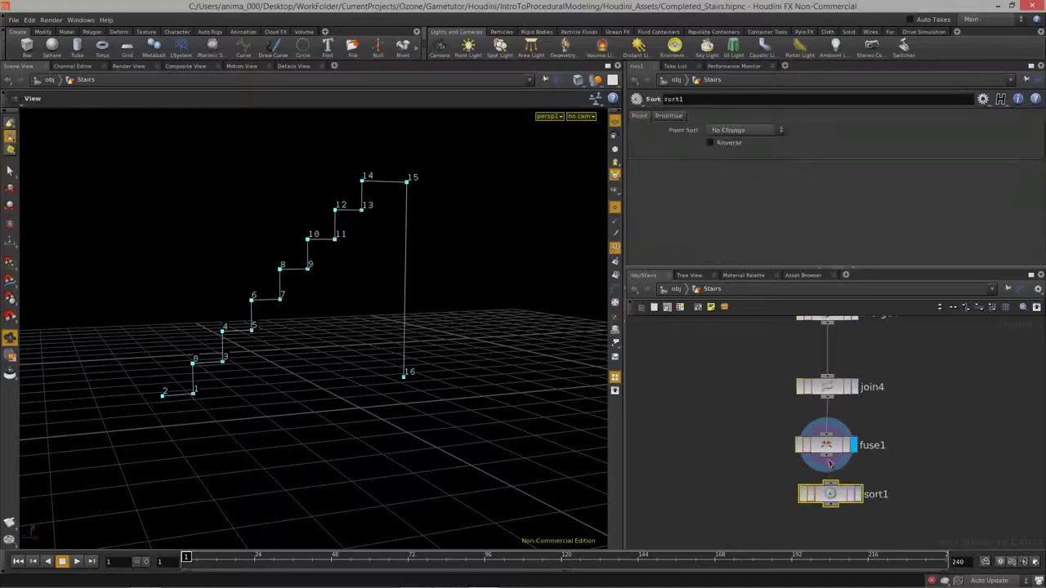
left_click(853, 486)
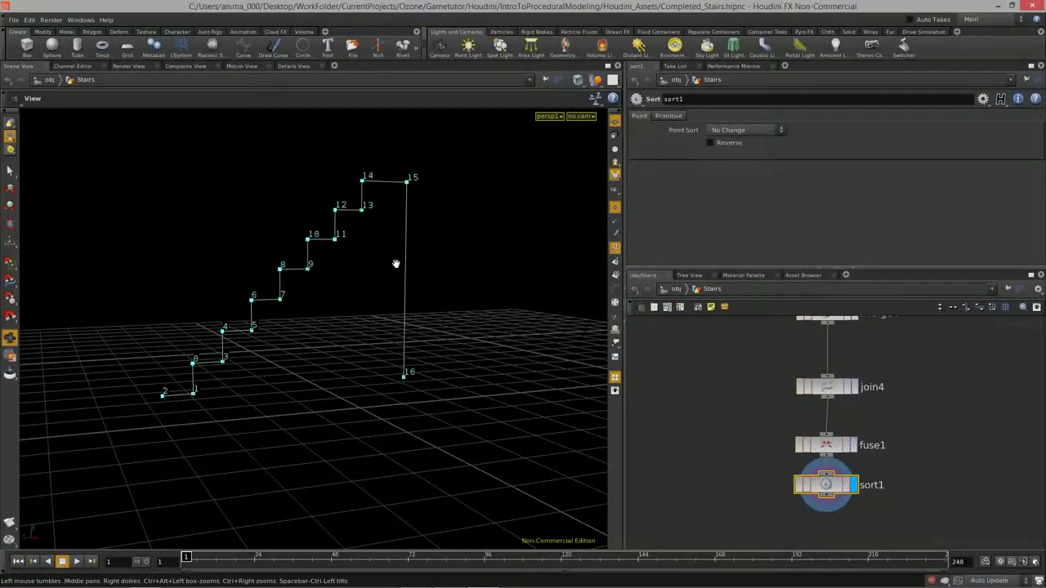
Step: Set sort1's point sort to By Vertex Order
left_click(749, 128)
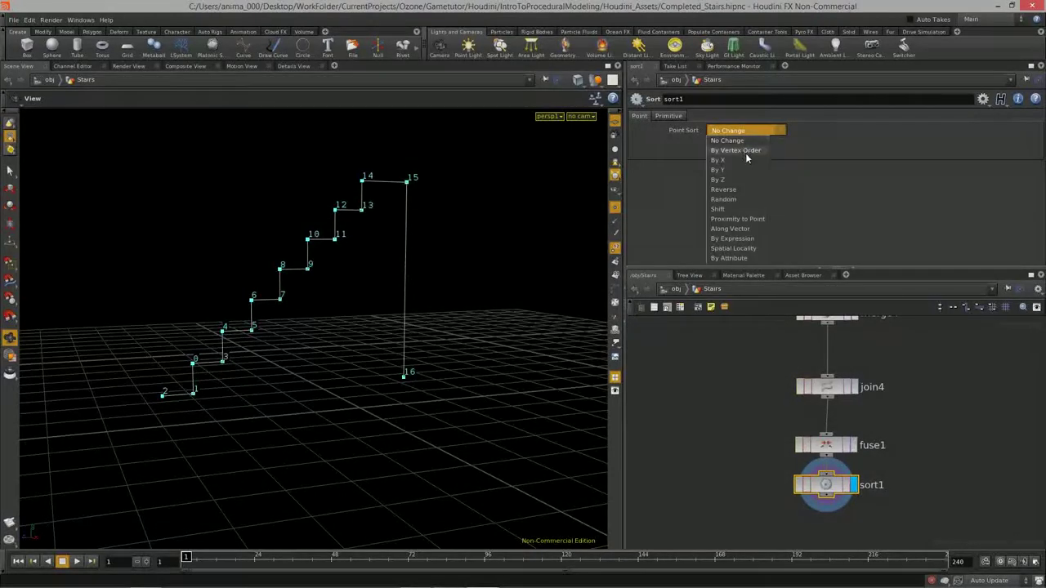
left_click(736, 150)
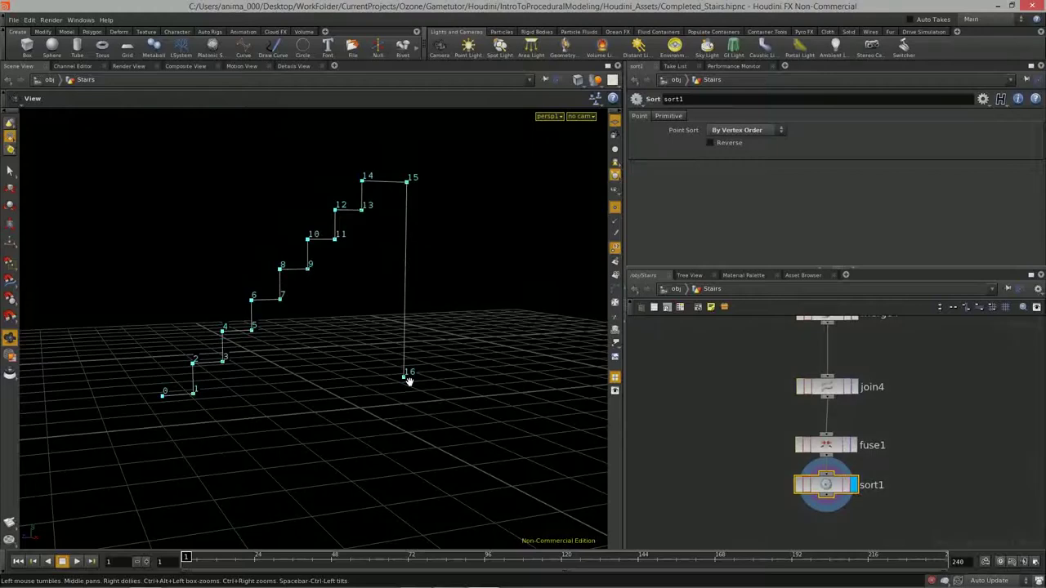
scroll(948, 409, "down", 2)
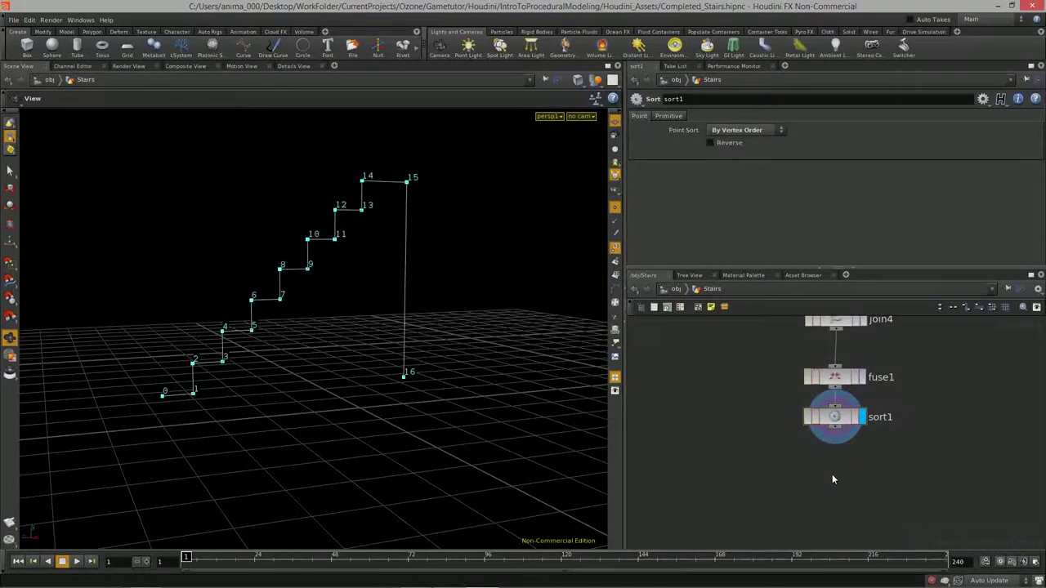
Step: Add a Delete node below and to the side of sort1, feed it from sort1, and display it
key("Tab")
type("de")
left_click(931, 363)
left_click(745, 480)
left_click_drag(834, 427, 739, 491)
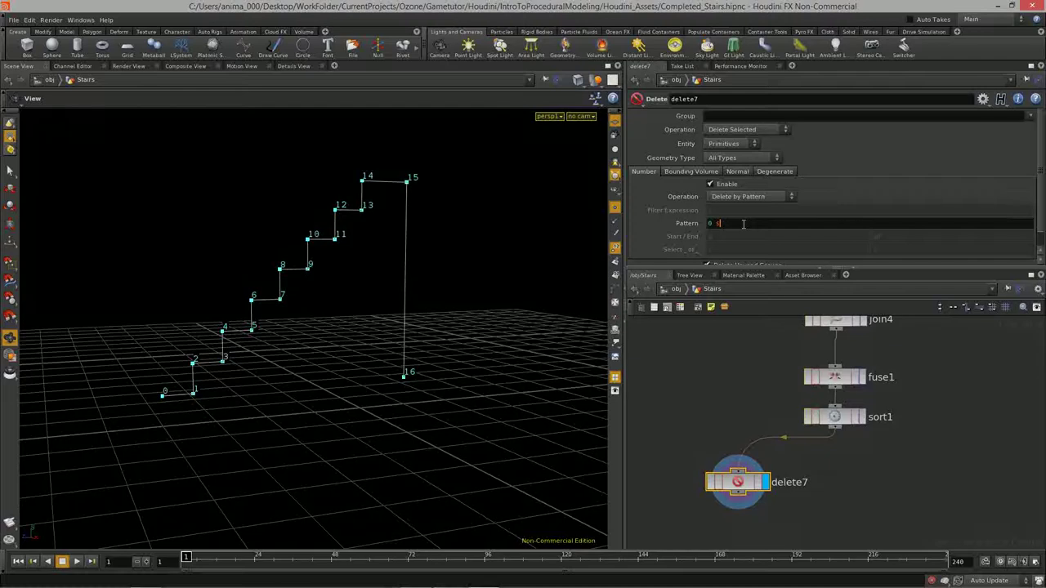
Step: Configure delete7 to delete non-selected points using the pattern 0 $N, keeping only the profile's two end points
key("Return")
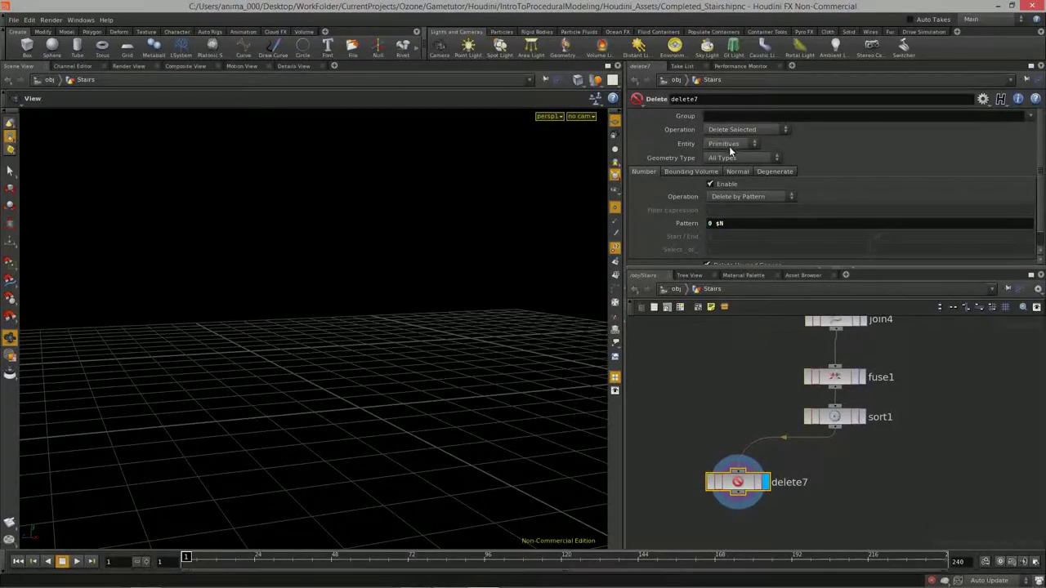
left_click(724, 164)
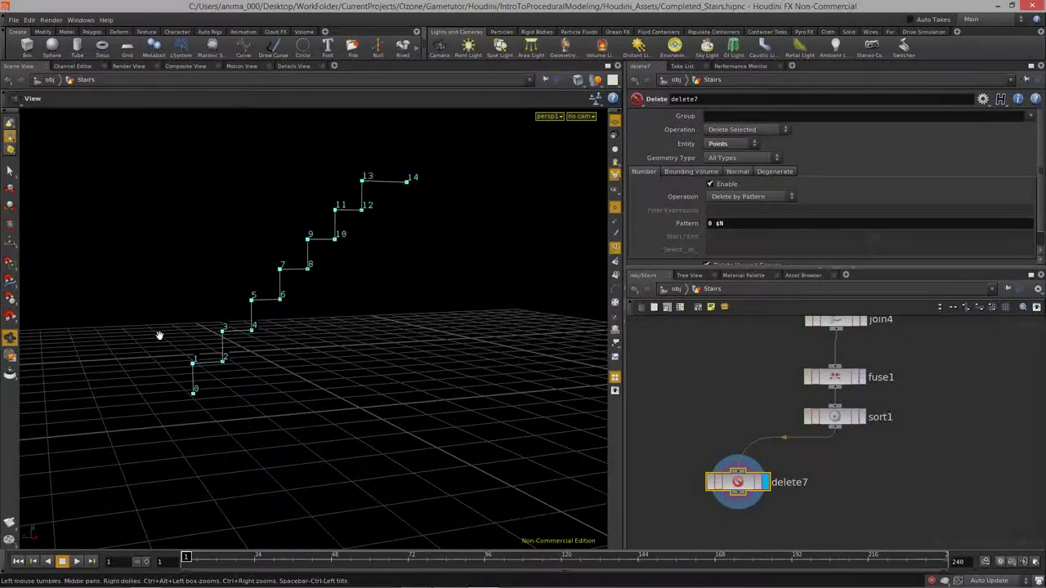
left_click(745, 129)
left_click(739, 141)
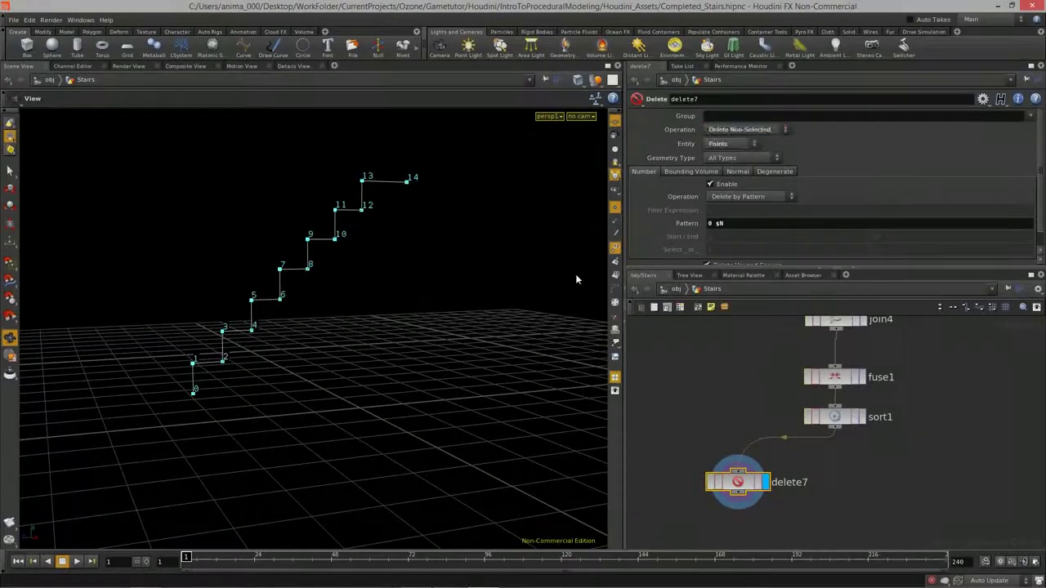
middle_click_drag(284, 401, 313, 354)
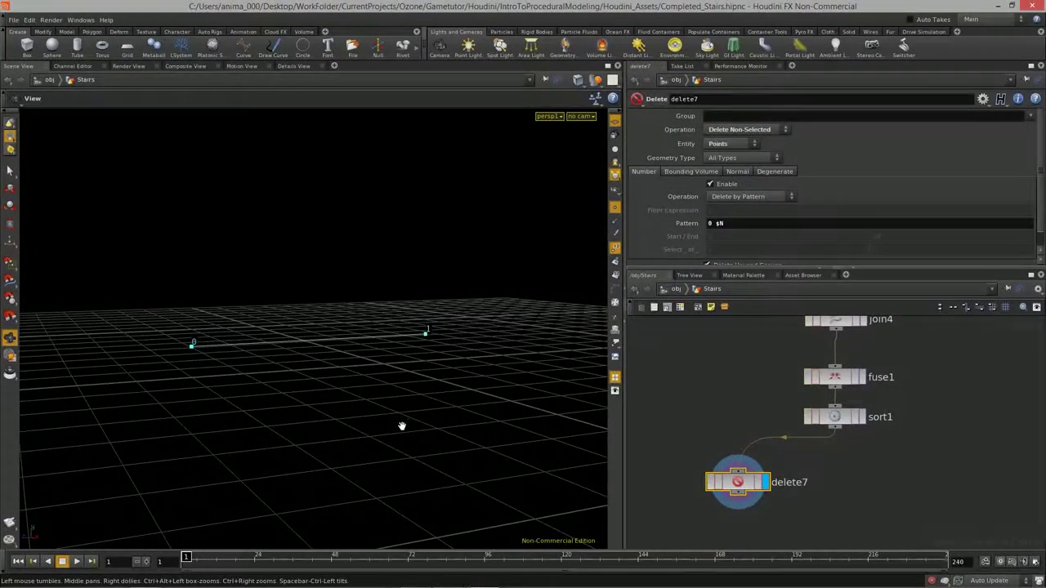
Step: Add a Transform node fed by delete7, place it directly below, and display it
middle_click_drag(857, 491, 885, 436)
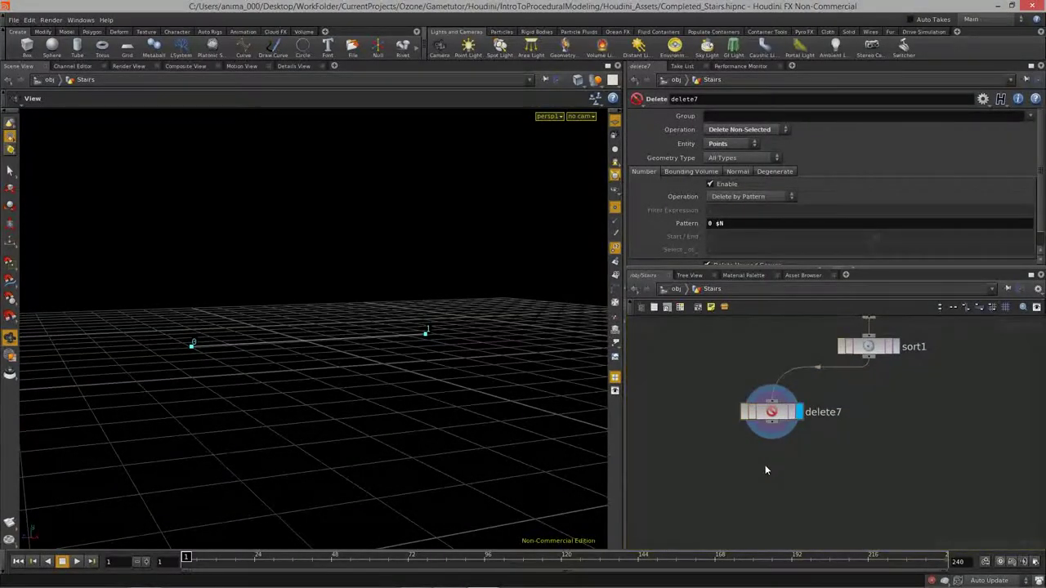
key("Tab")
type("tr")
left_click(861, 335)
left_click(772, 466)
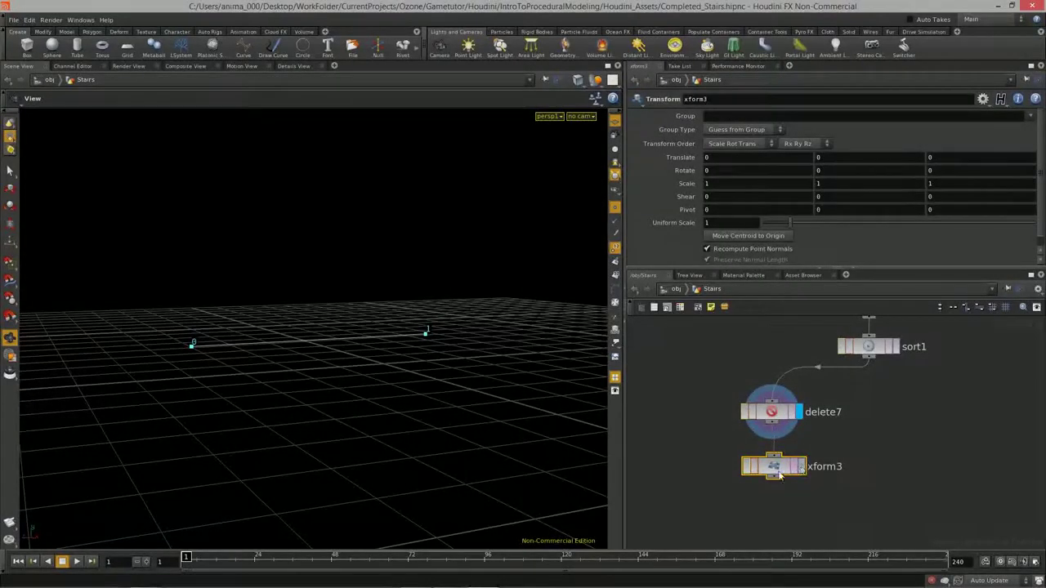
left_click(800, 467)
left_click_drag(777, 472, 774, 463)
left_click_drag(423, 343, 431, 346)
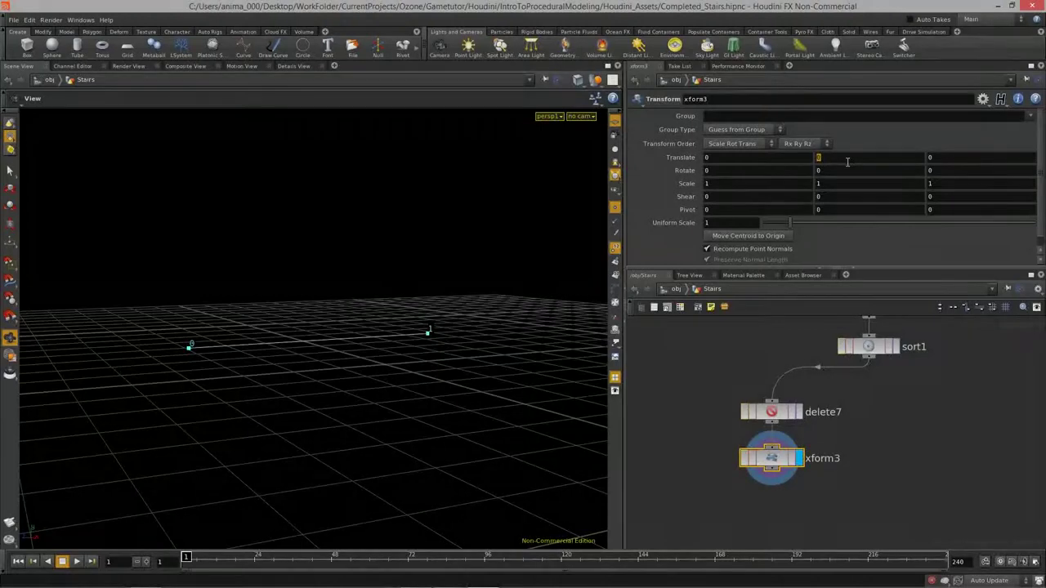
Step: Set xform3's Y translation to -$YMAX to drop the two end points onto the ground
left_click(847, 161)
type("$YMAX")
key("Return")
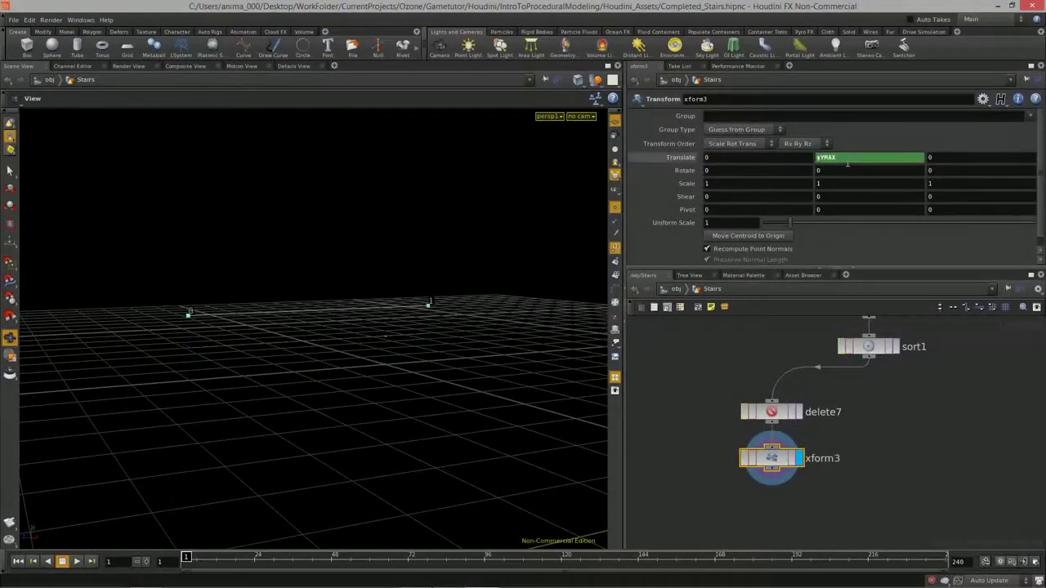
left_click(817, 159)
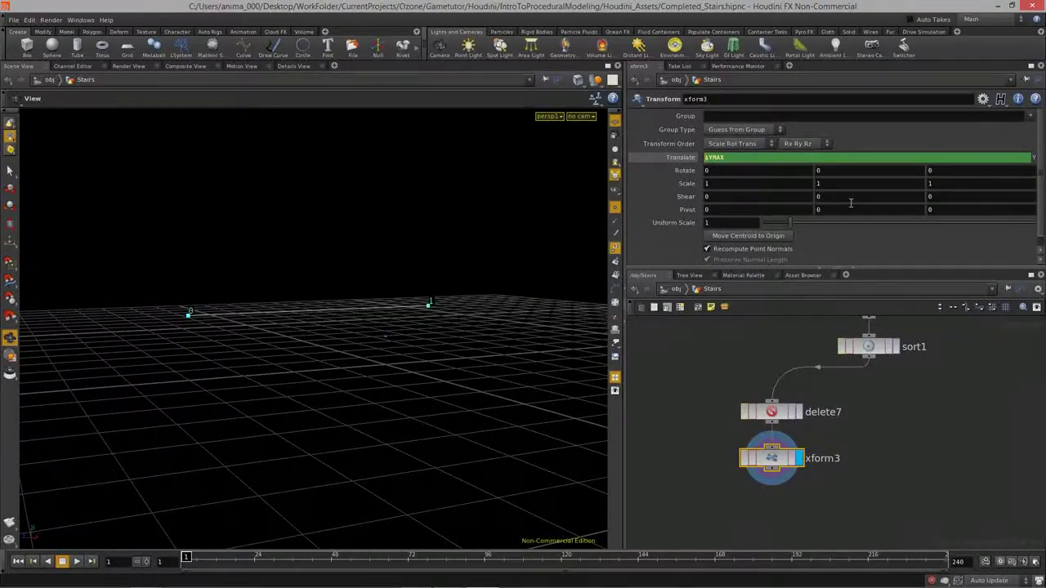
type("-")
key("Return")
left_click_drag(432, 362, 353, 383)
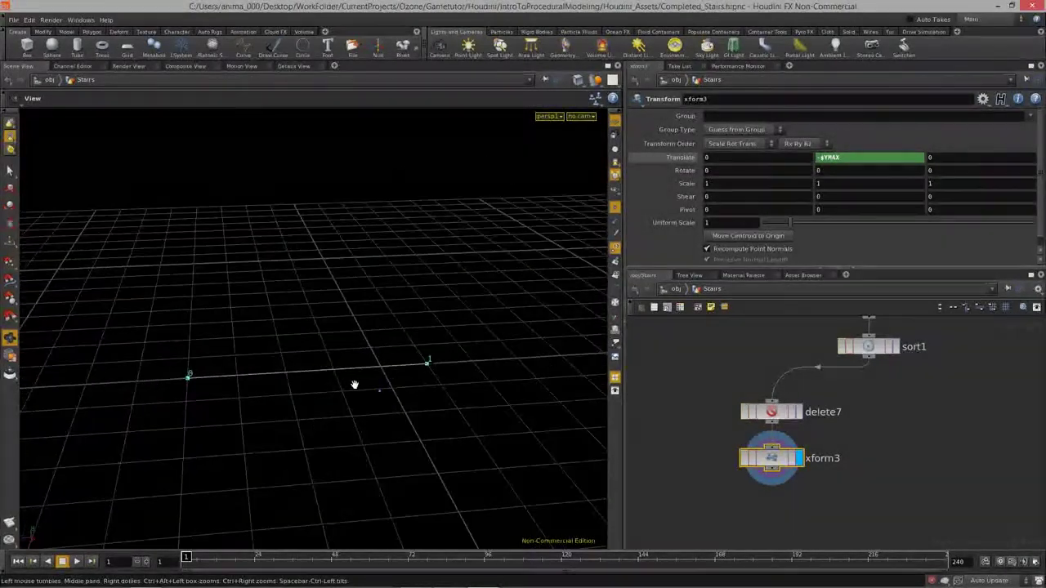
middle_click_drag(898, 463, 852, 485)
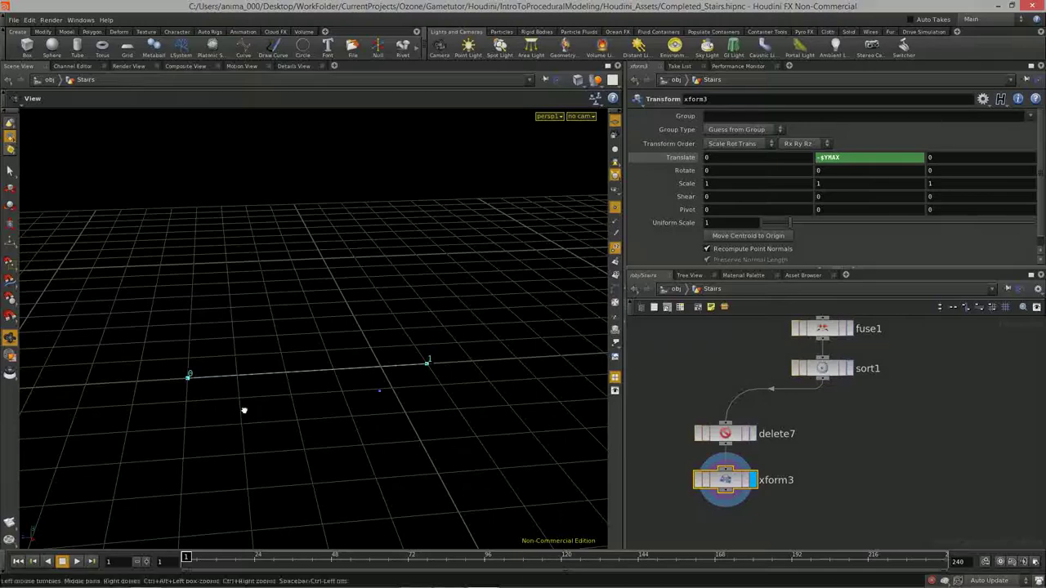
left_click_drag(243, 411, 192, 400)
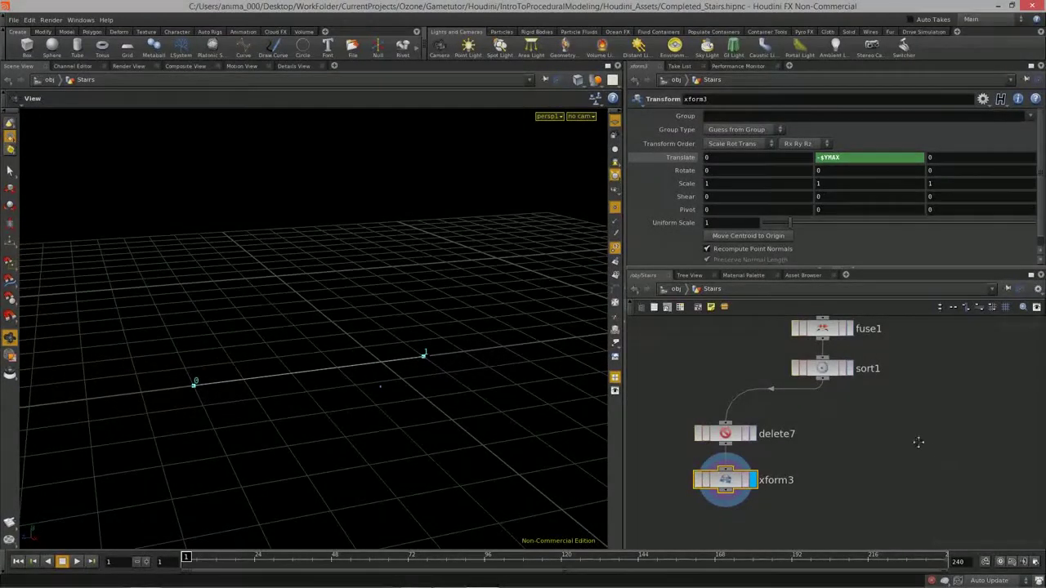
Step: Add a Copy node below xform3 and feed its template input from xform3
middle_click_drag(940, 449, 920, 549)
scroll(907, 452, "down", 3)
middle_click_drag(933, 384, 912, 492)
middle_click_drag(902, 431, 904, 478)
key("Tab")
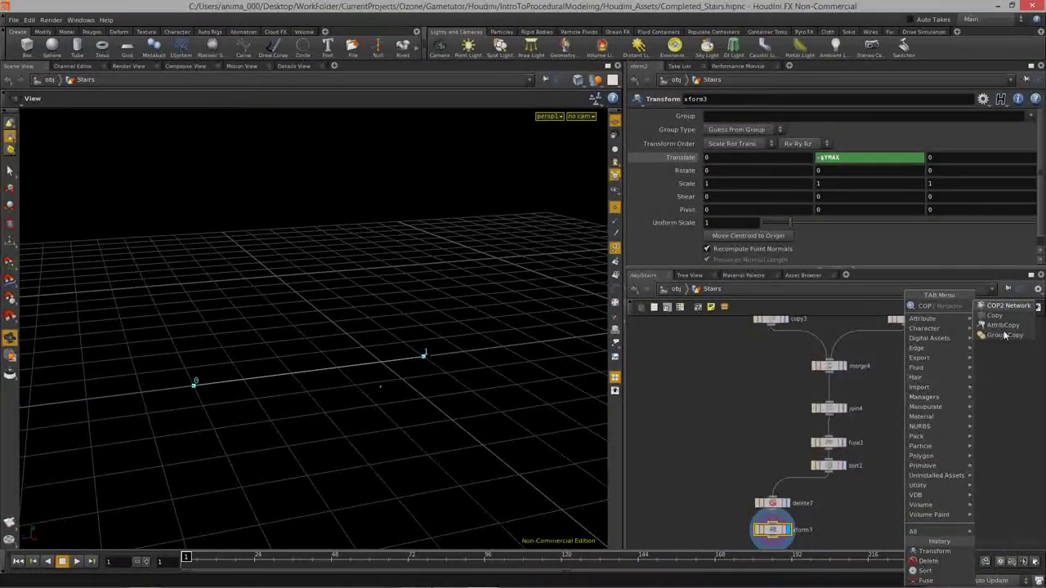
left_click(991, 326)
middle_click_drag(908, 513, 913, 400)
left_click(839, 467)
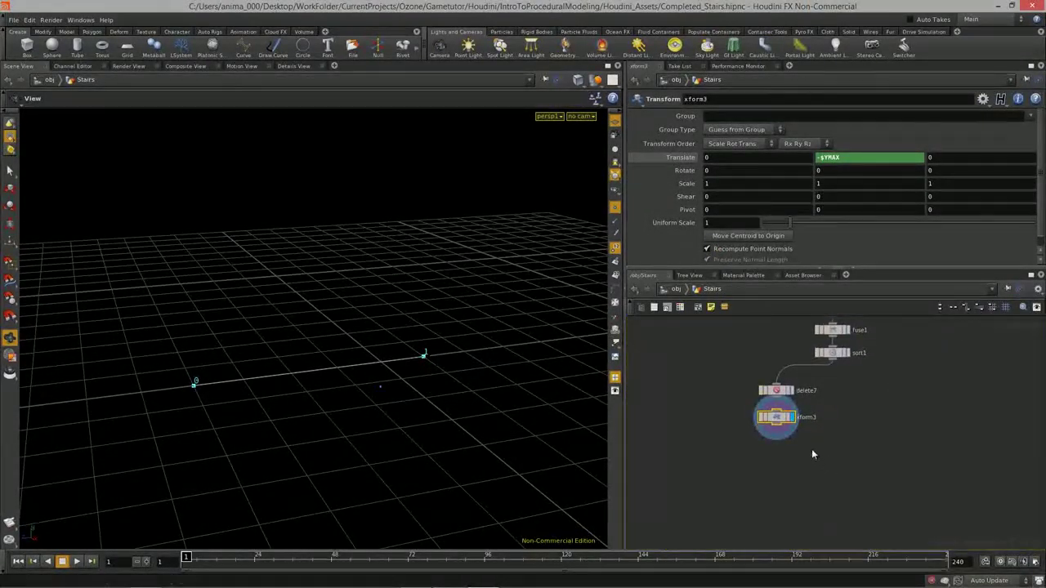
left_click_drag(840, 470, 742, 459)
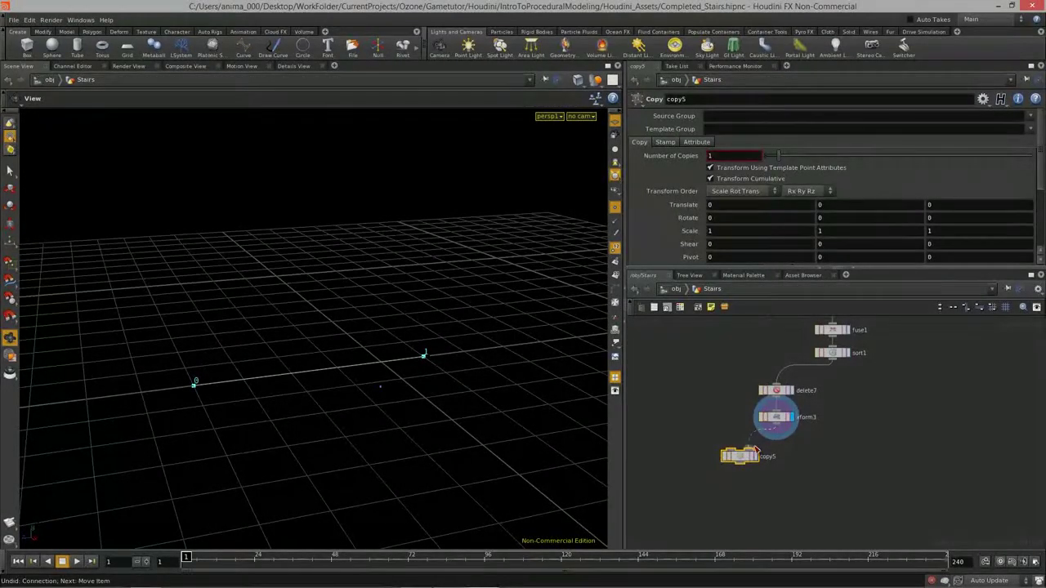
Step: Connect the GroundOffset output to copy5's source input and display copy5
scroll(929, 509, "up", 8)
middle_click_drag(862, 397, 860, 426)
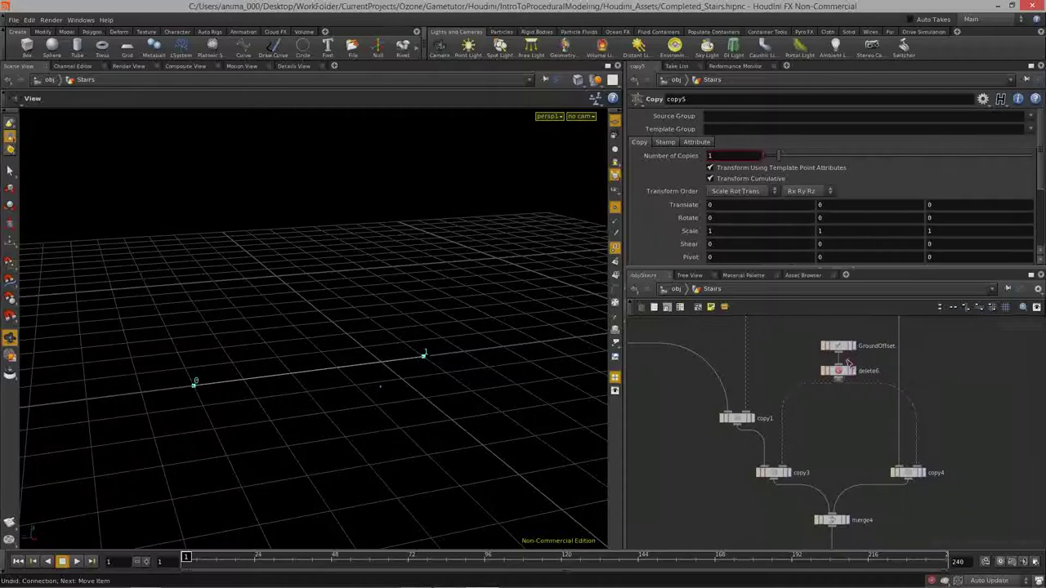
middle_click_drag(825, 531, 828, 349)
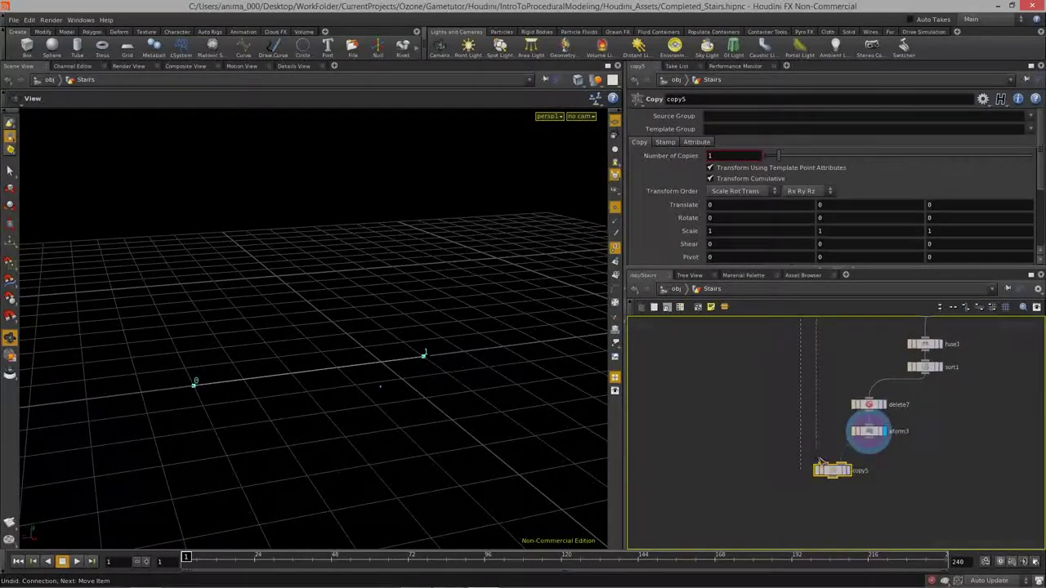
left_click(848, 469)
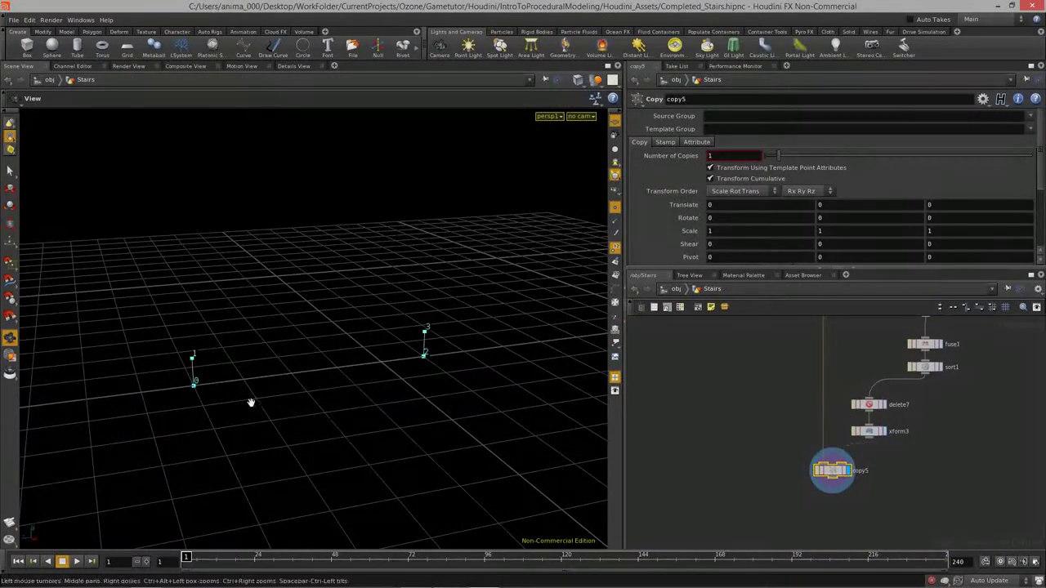
Step: Add a Join node fed by copy5, display it directly below, and turn off Blend
middle_click_drag(829, 524, 802, 468)
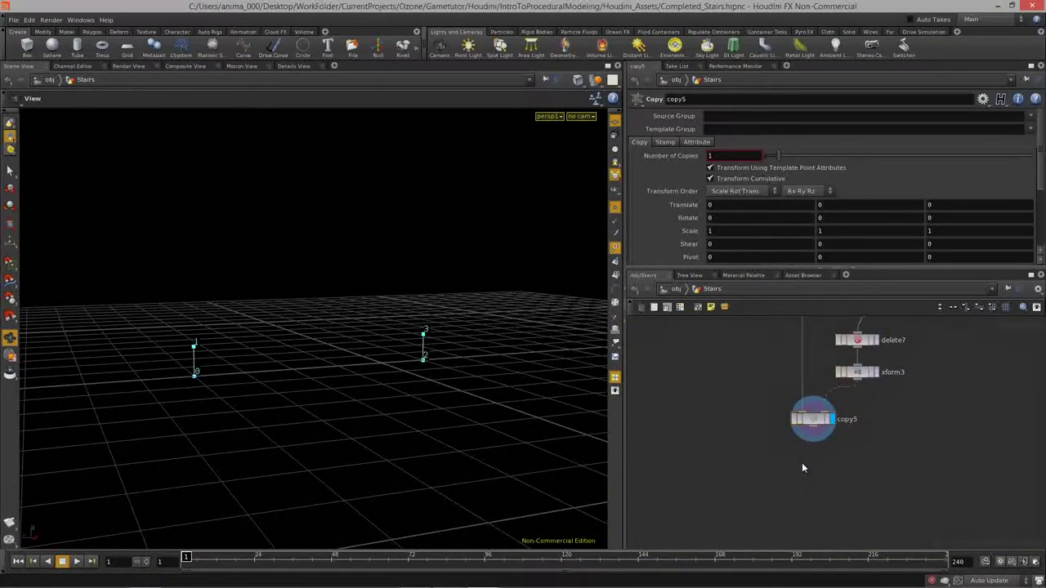
key("Tab")
key("Escape")
left_click(818, 462)
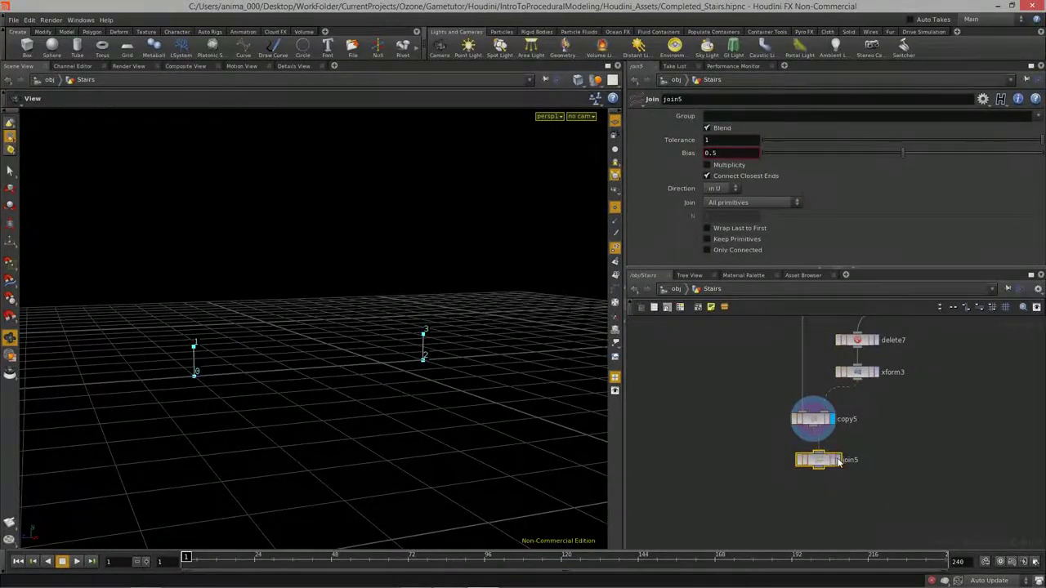
left_click(834, 460)
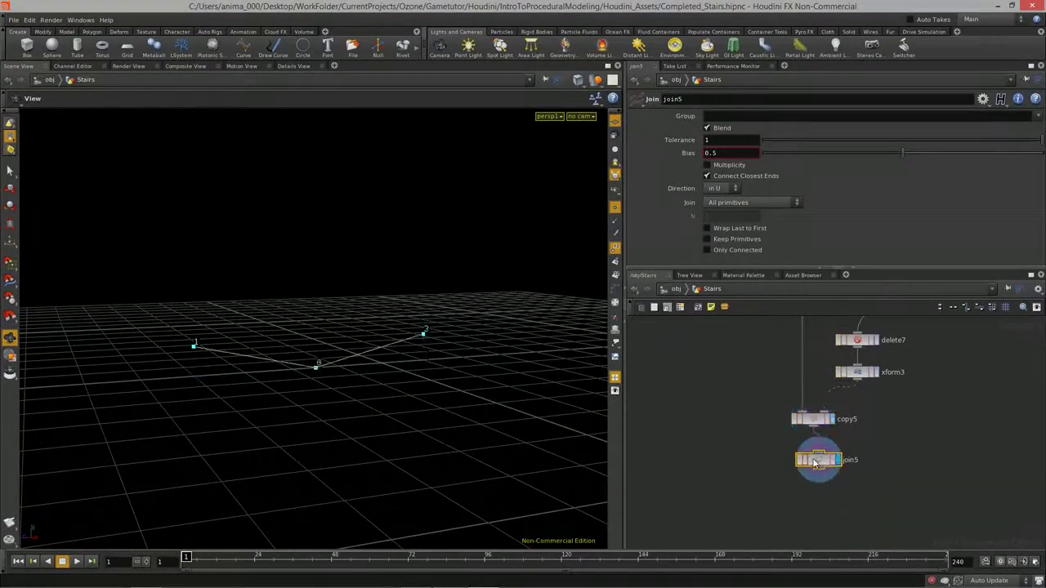
left_click(718, 128)
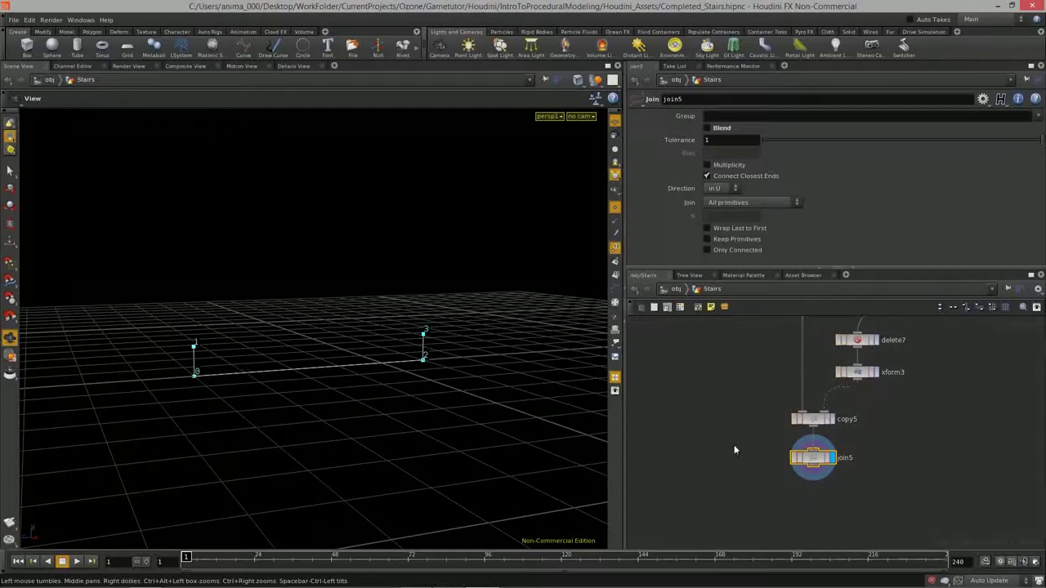
Step: Display sort1 to view the stair profile with its back line again
middle_click_drag(891, 490, 847, 489)
middle_click_drag(880, 455, 871, 496)
scroll(859, 431, "down", 3)
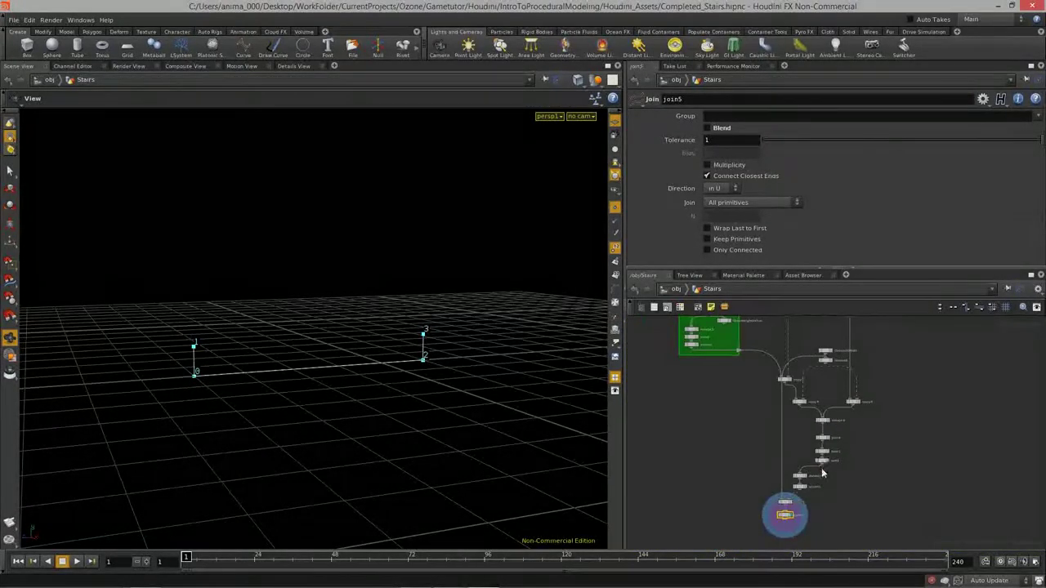
scroll(845, 445, "up", 2)
left_click(838, 454)
mouse_move(882, 422)
middle_mouse_down()
mouse_move(879, 369)
mouse_move(857, 371)
middle_mouse_up()
Step: Add a Merge node combining sort1 and join5, and display the combined stair outline
left_click(825, 475)
key("Tab")
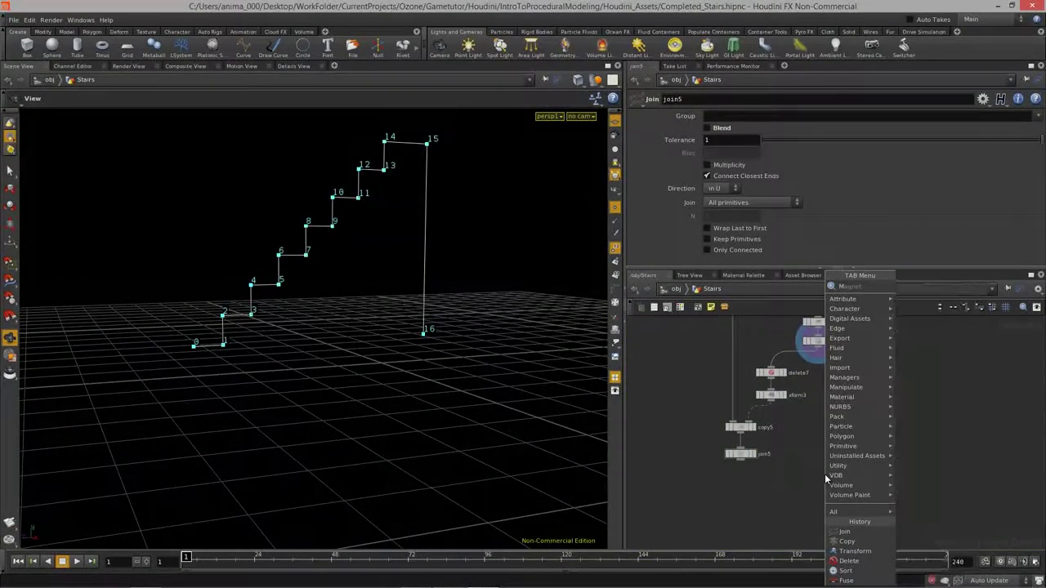
type("merge")
key("Return")
left_click(813, 499)
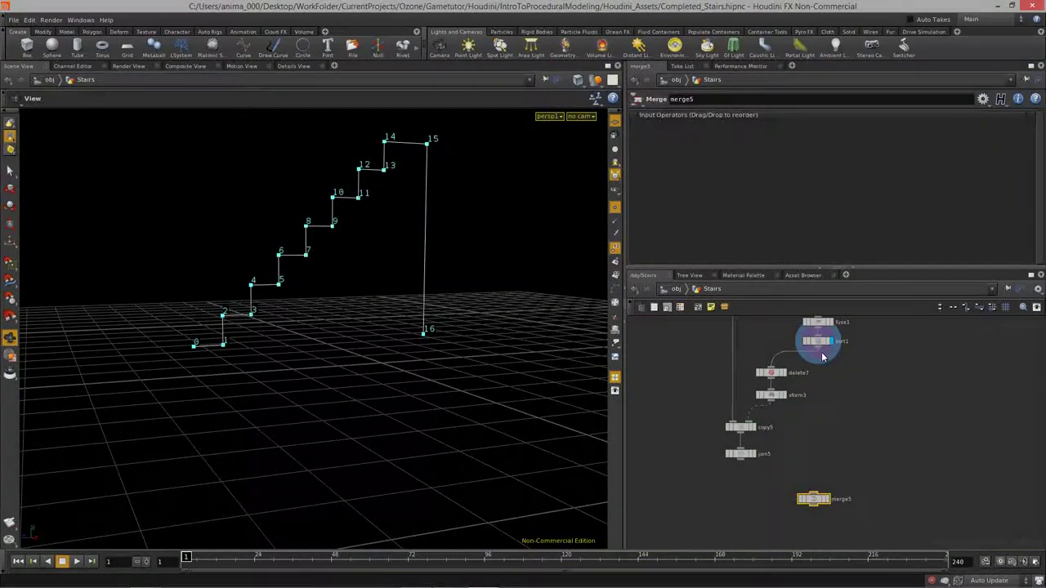
left_click(812, 495)
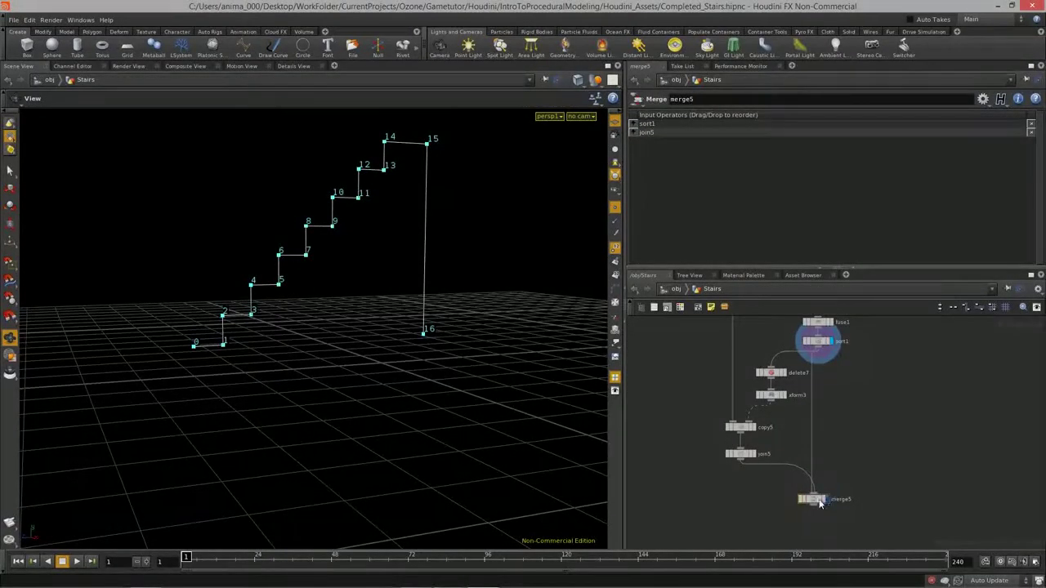
left_click(822, 500)
left_click_drag(224, 390, 371, 397)
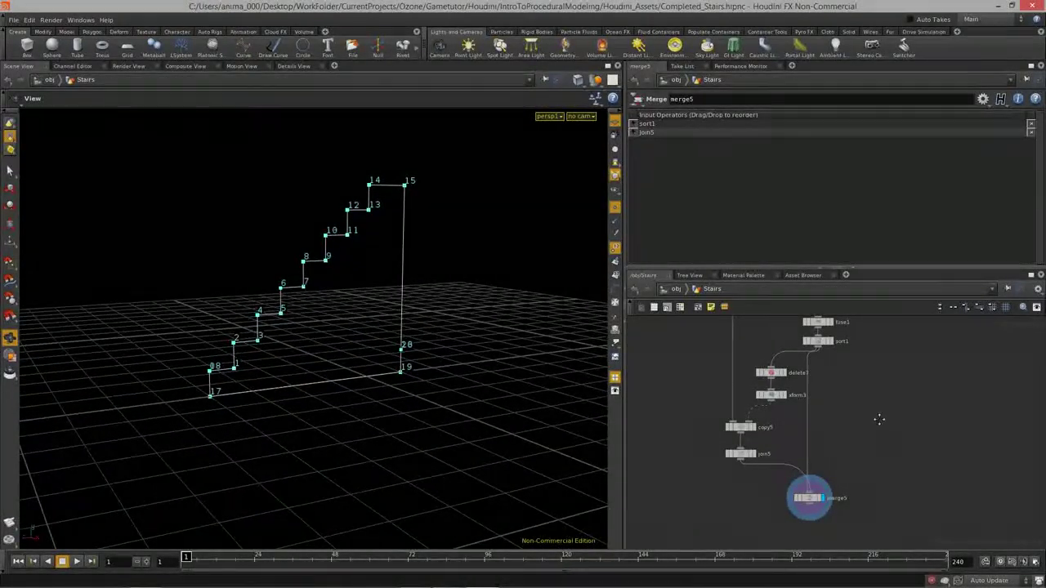
Step: Add a Join node fed by merge5, place it directly below, and display it
scroll(814, 474, "up", 3)
key("Tab")
type("join")
left_click(905, 286)
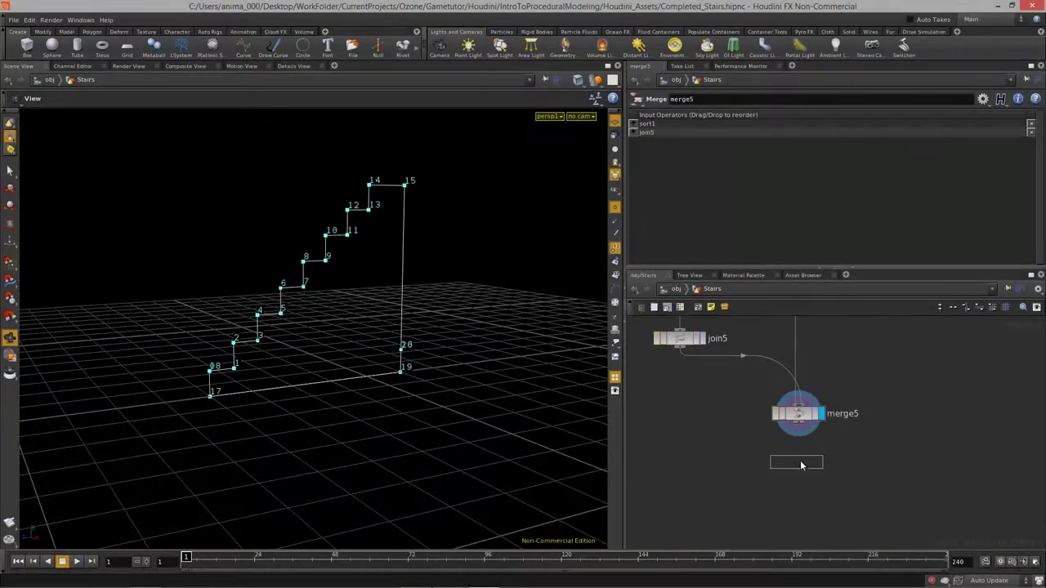
left_click(801, 465)
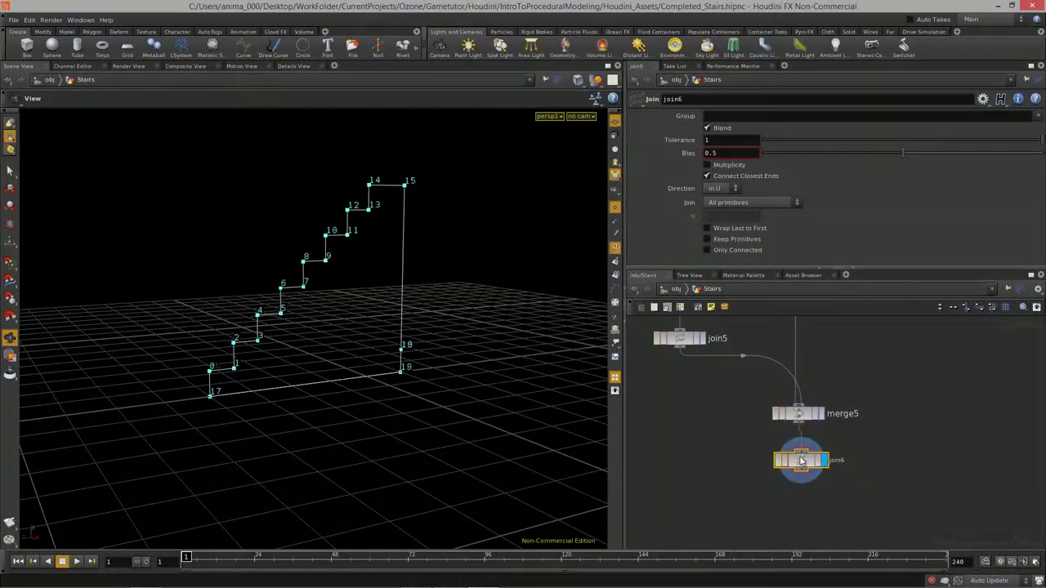
left_click_drag(800, 460, 798, 451)
left_click_drag(394, 351, 402, 360)
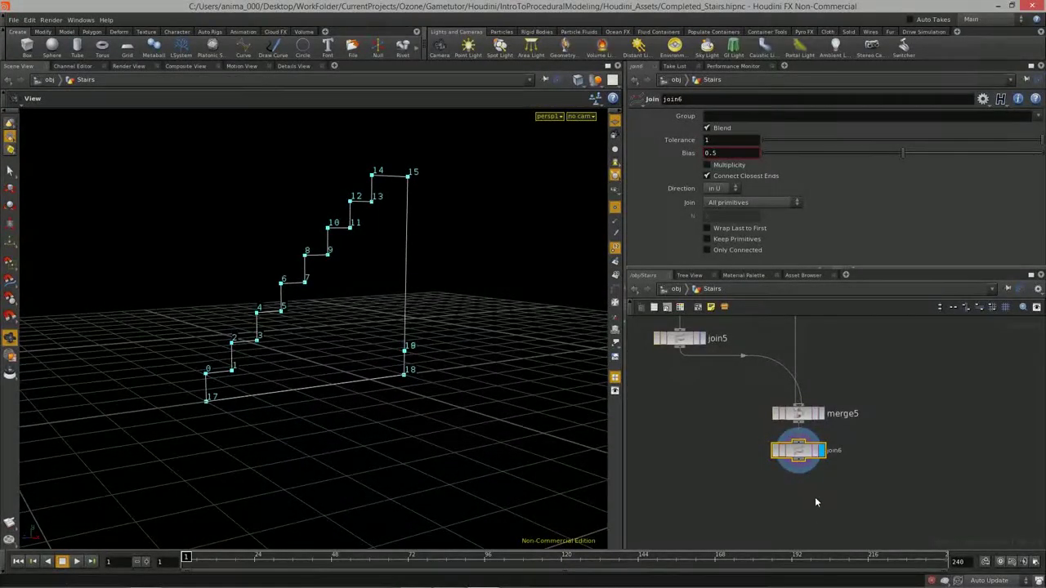
Step: Add a Fuse node fed by join6, place it directly below, and display it
key("Tab")
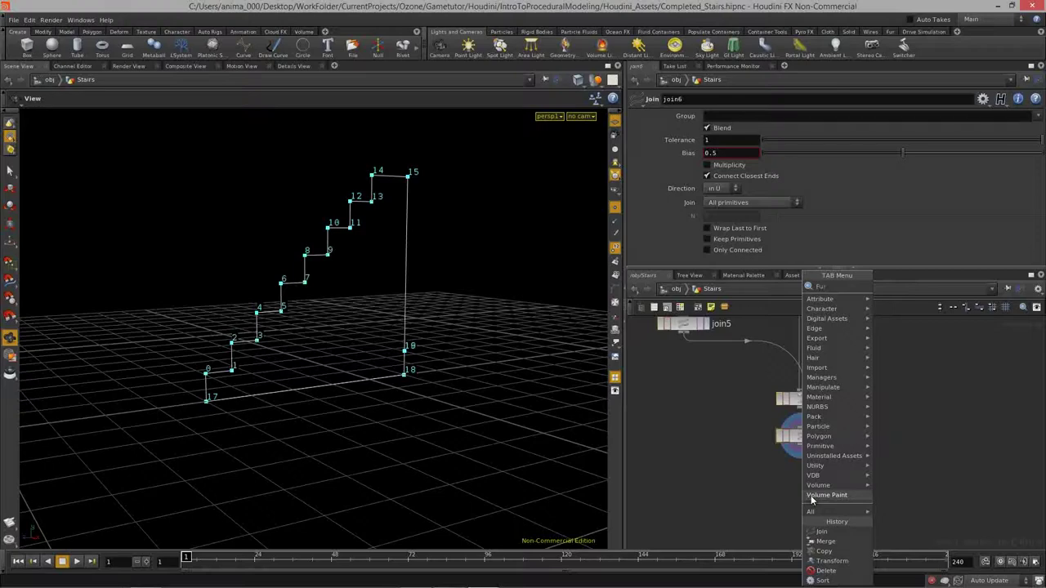
left_click(812, 498)
left_click(805, 488)
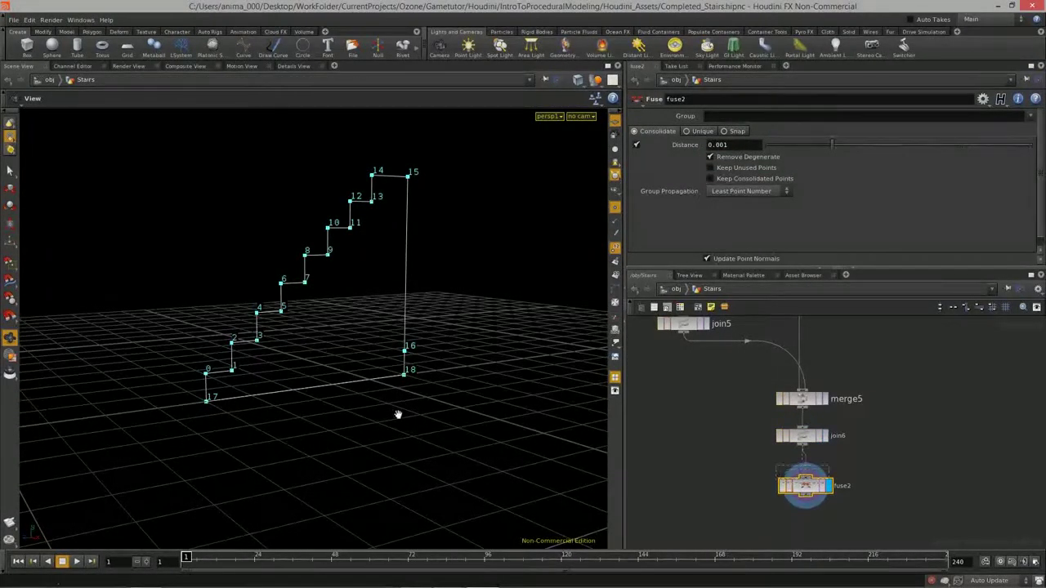
left_click_drag(338, 401, 226, 387)
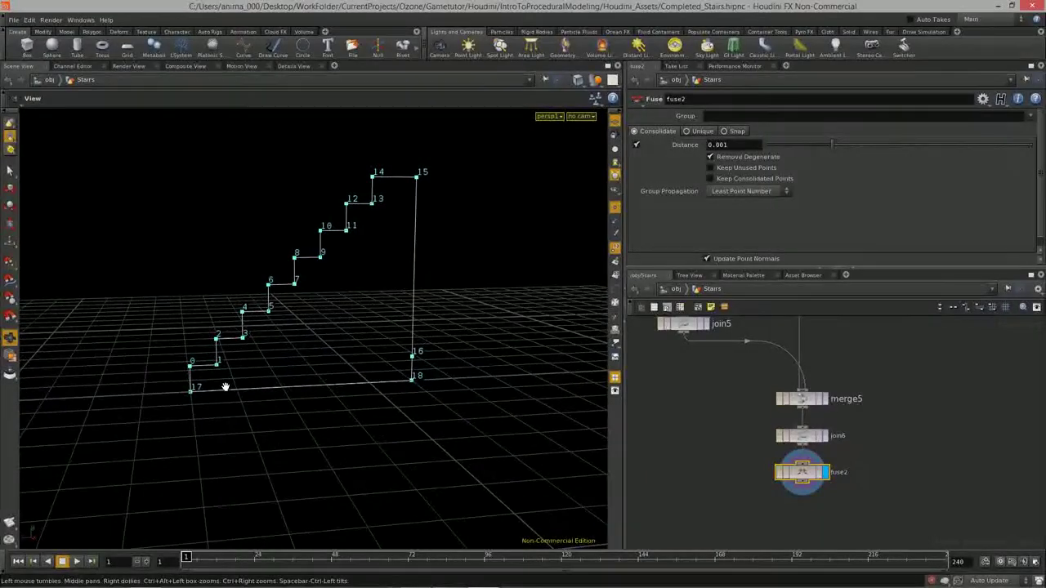
Step: Add a Sort node fed by fuse2, place it directly below, and display it
middle_click_drag(817, 524, 800, 490)
key("Tab")
type("sort")
key("Return")
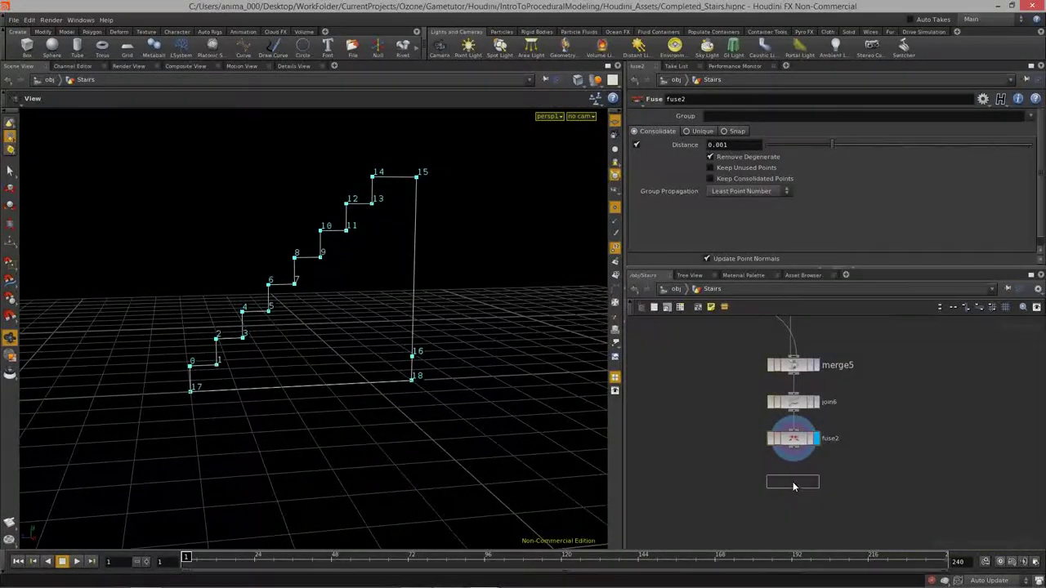
left_click(792, 465)
left_click(816, 482)
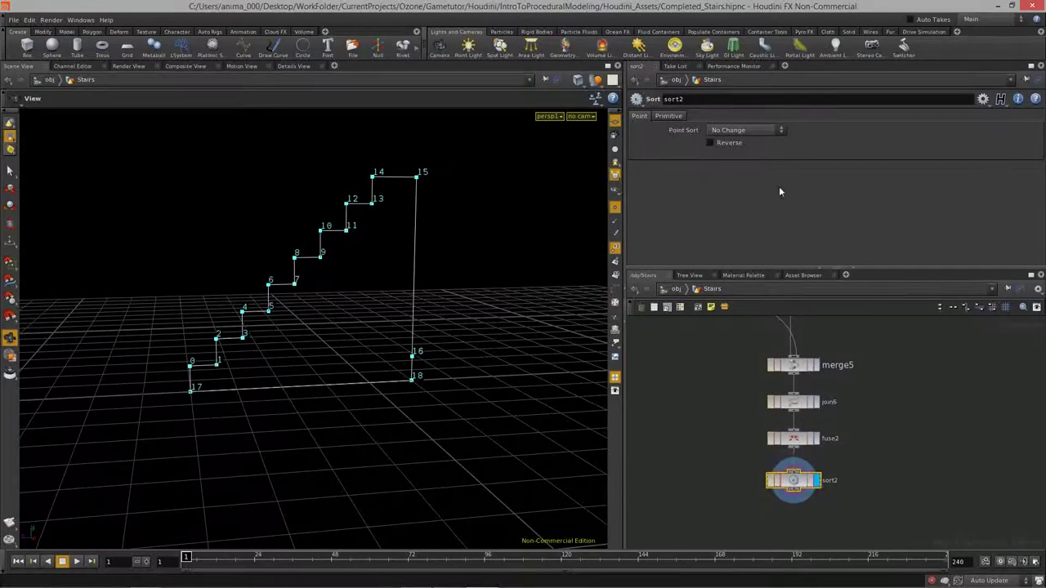
Step: Set sort2's Point Sort to By Vertex Order
left_click(745, 131)
left_click(733, 150)
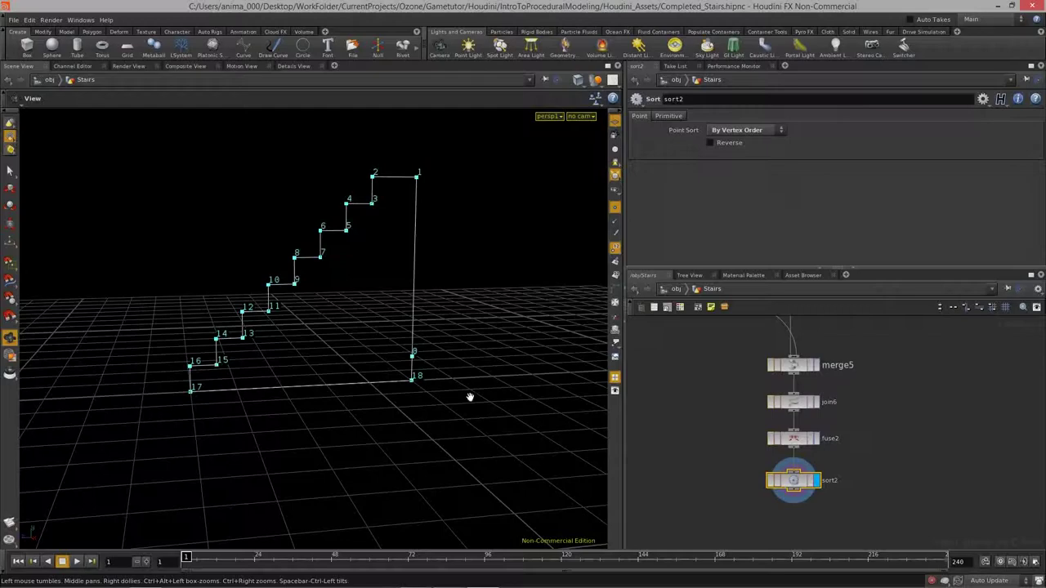
left_click_drag(427, 392, 371, 419)
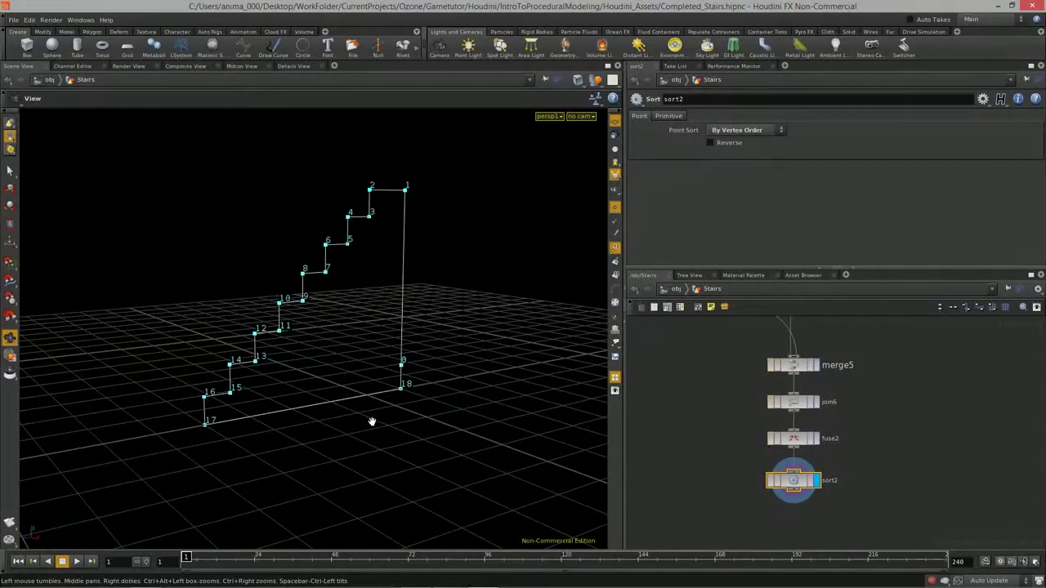
left_click_drag(361, 426, 329, 376)
left_click_drag(357, 423, 379, 444)
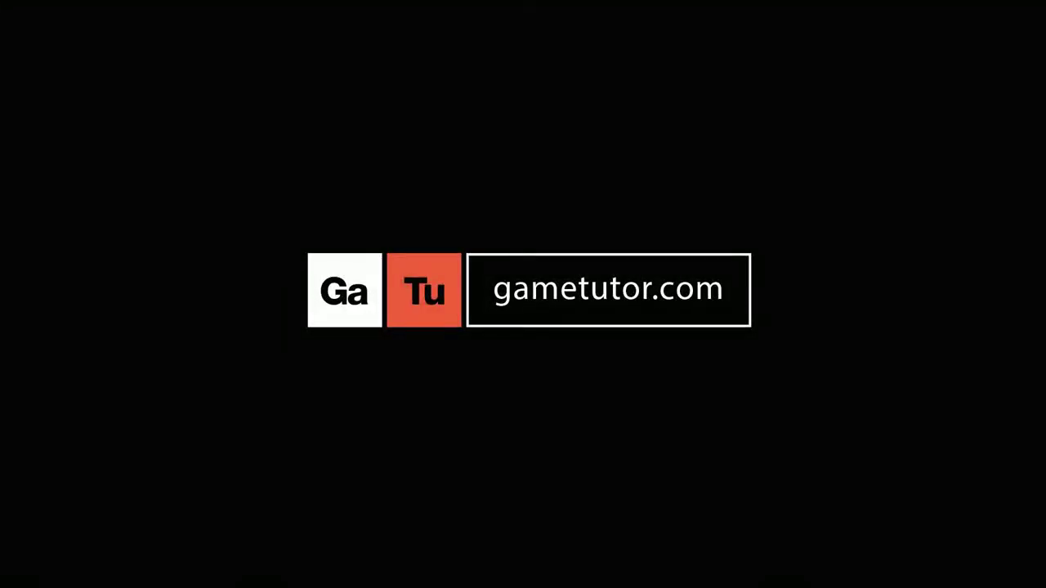
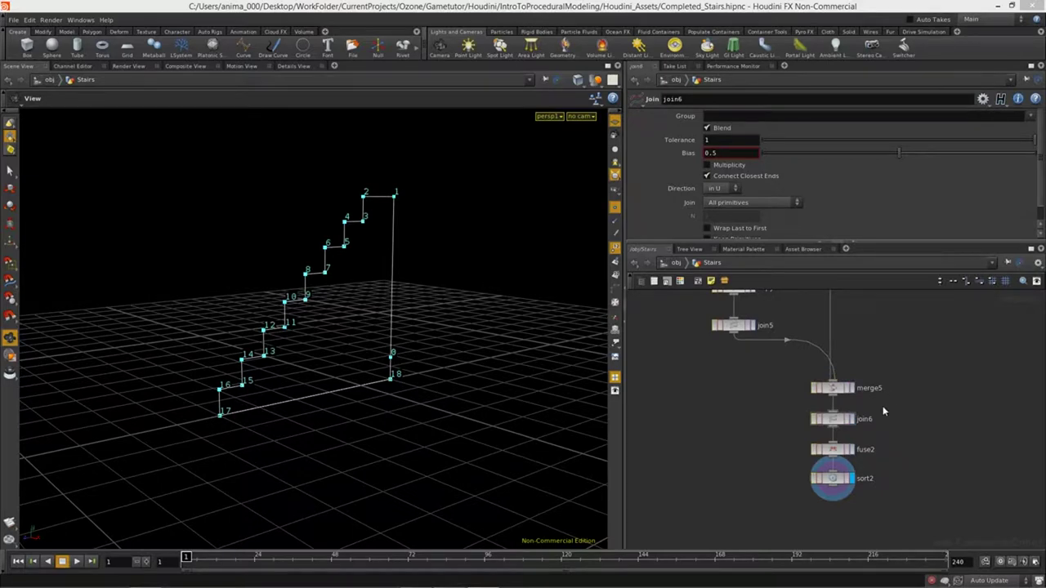
left_click_drag(357, 355, 347, 387)
left_click_drag(389, 344, 130, 329)
left_click_drag(308, 389, 470, 381)
left_click_drag(394, 380, 377, 413)
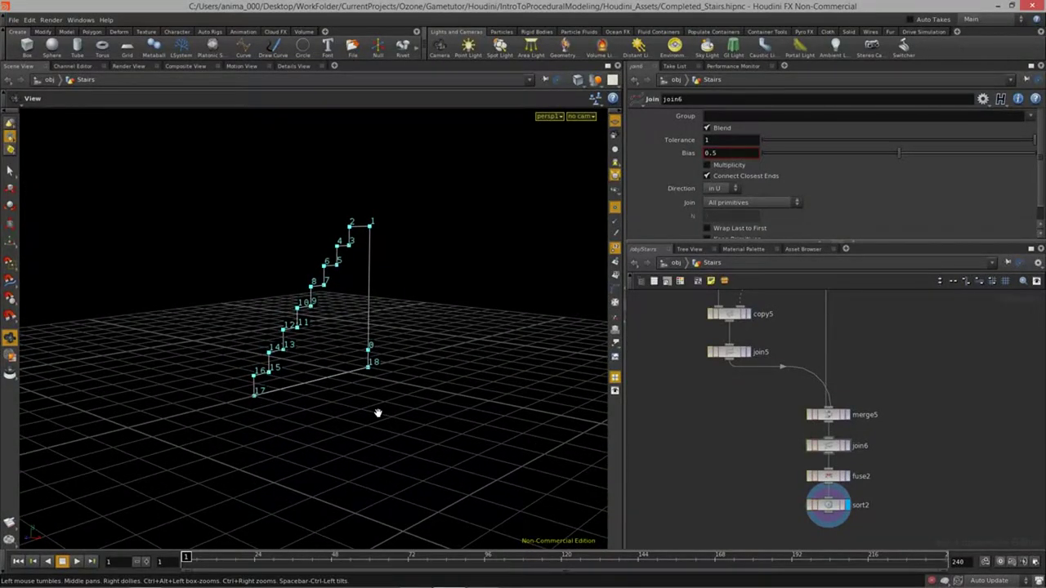
left_click_drag(404, 410, 286, 449)
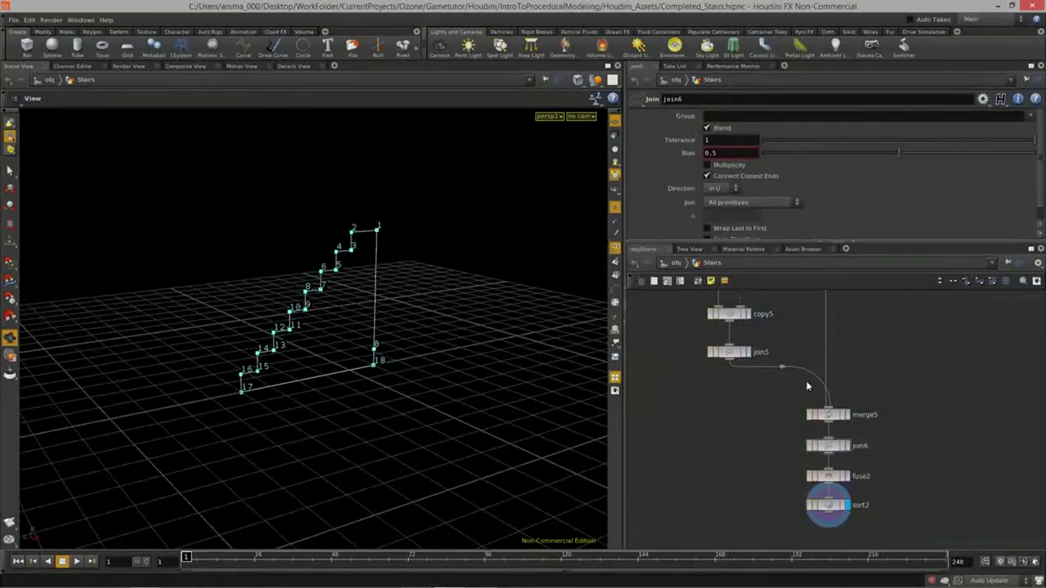
Step: Enlarge the network pane and enclose the node group ending in sort1 and the merge5-to-sort2 chain in separate network boxes
scroll(808, 386, "down", 5)
middle_click_drag(919, 372, 906, 410)
left_click_drag(860, 243, 863, 215)
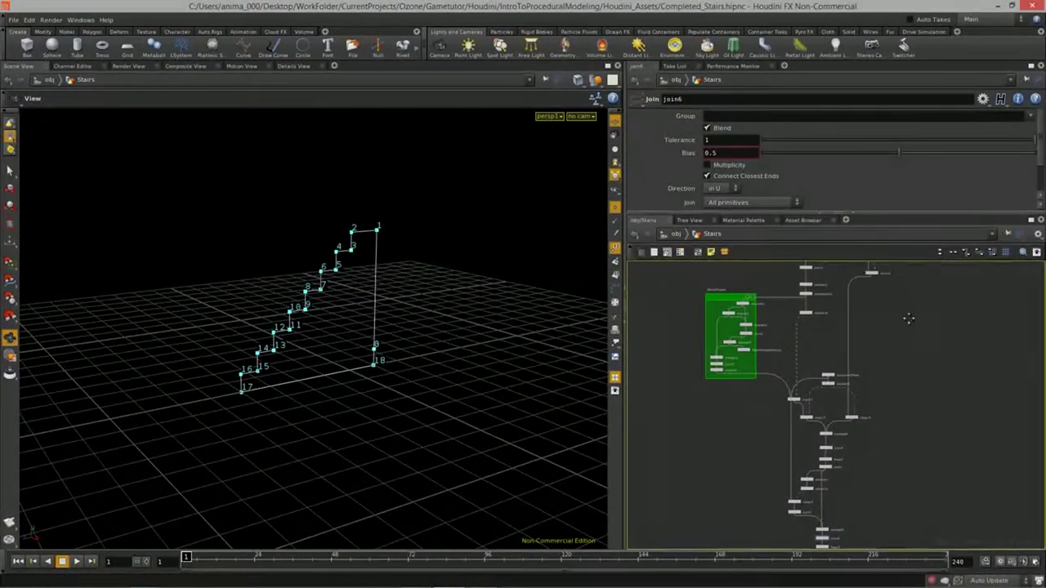
middle_click_drag(874, 401, 877, 332)
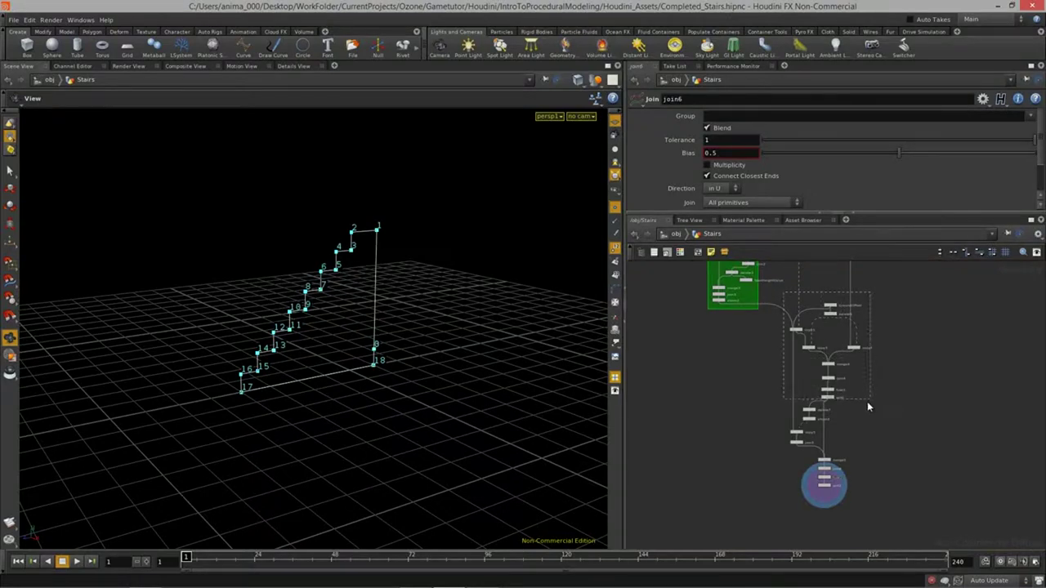
left_click_drag(868, 406, 883, 401)
key("shift+o")
left_click_drag(873, 444, 813, 504)
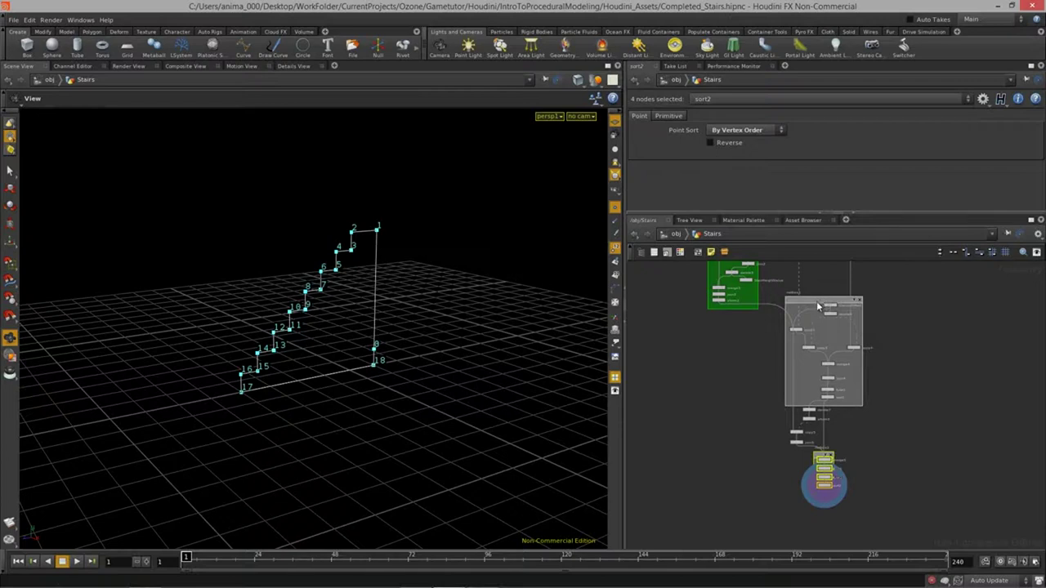
Step: Colour the network box ending in sort1 green and the box around merge5 to sort2 blue
left_click(802, 342)
key("c")
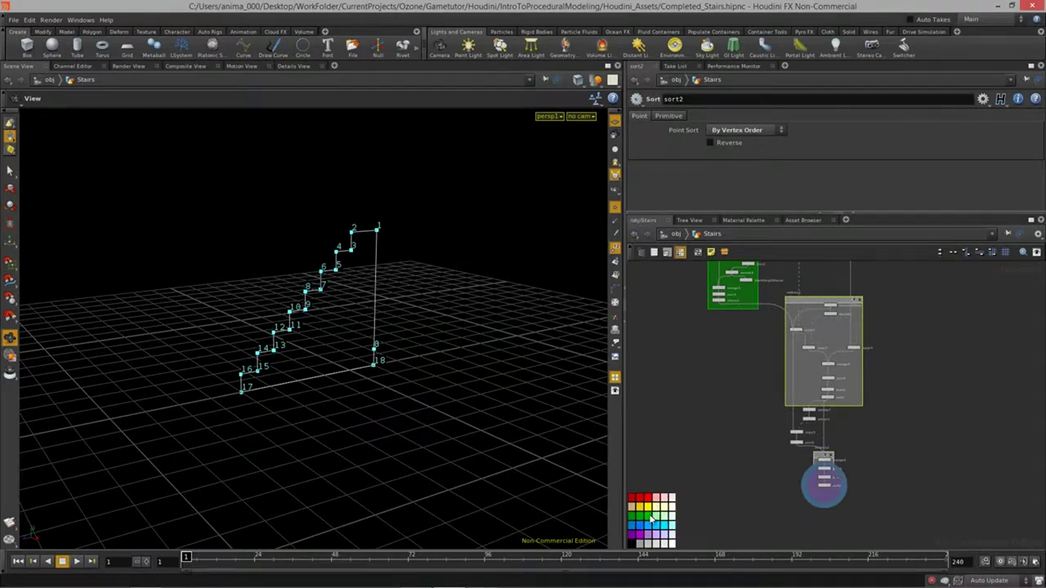
left_click(651, 517)
key("c")
left_click(818, 457)
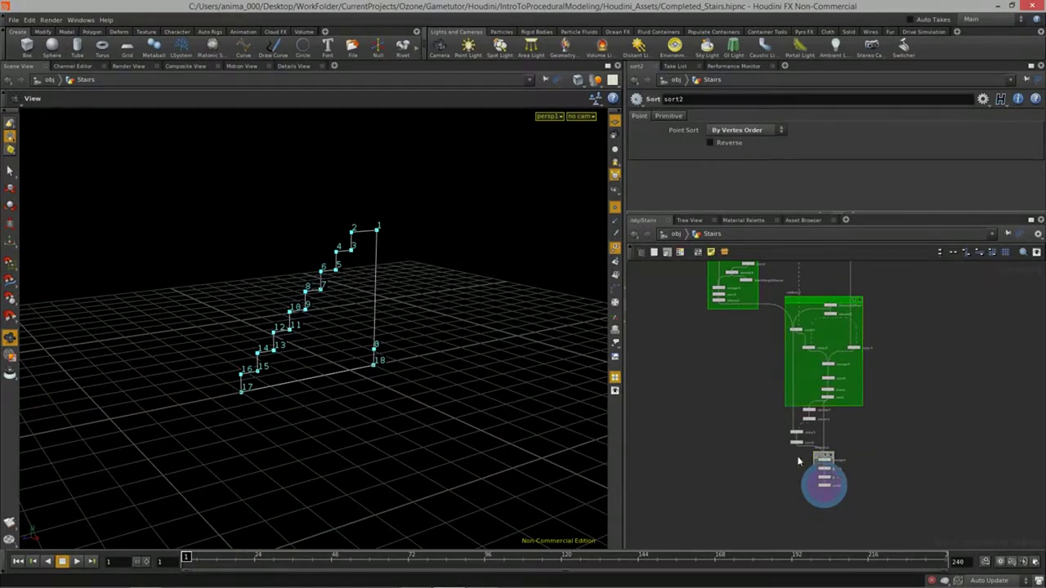
key("c")
key("c")
Step: Move the blue network box and the four loose nodes ending in copy5 and join5 further down to space out the network
key("f")
left_click_drag(784, 394, 786, 506)
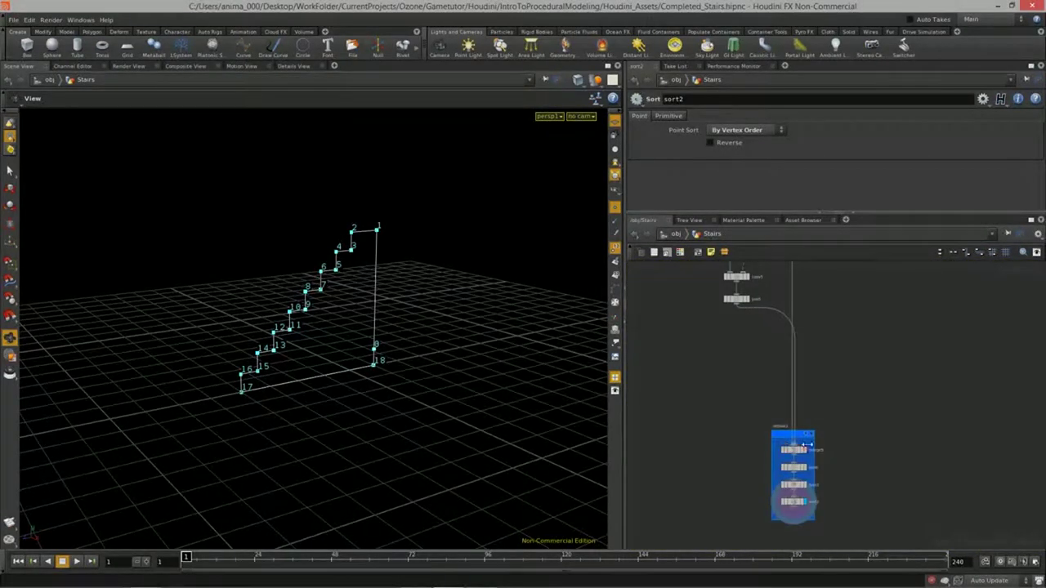
middle_click_drag(885, 408, 871, 426)
left_click_drag(787, 348, 783, 350)
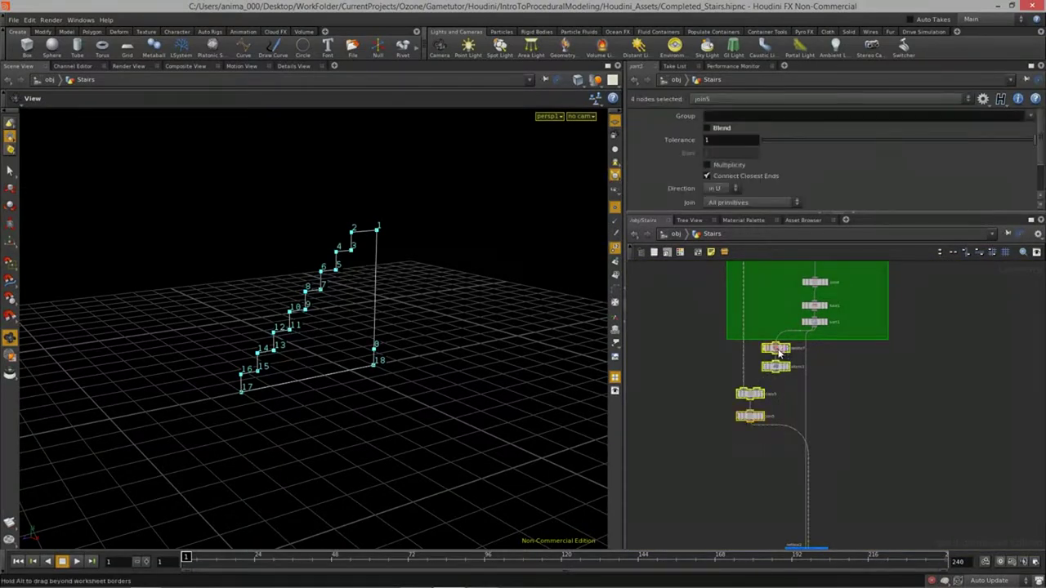
left_click_drag(741, 427, 749, 432)
left_click(924, 428)
middle_click_drag(919, 396, 913, 466)
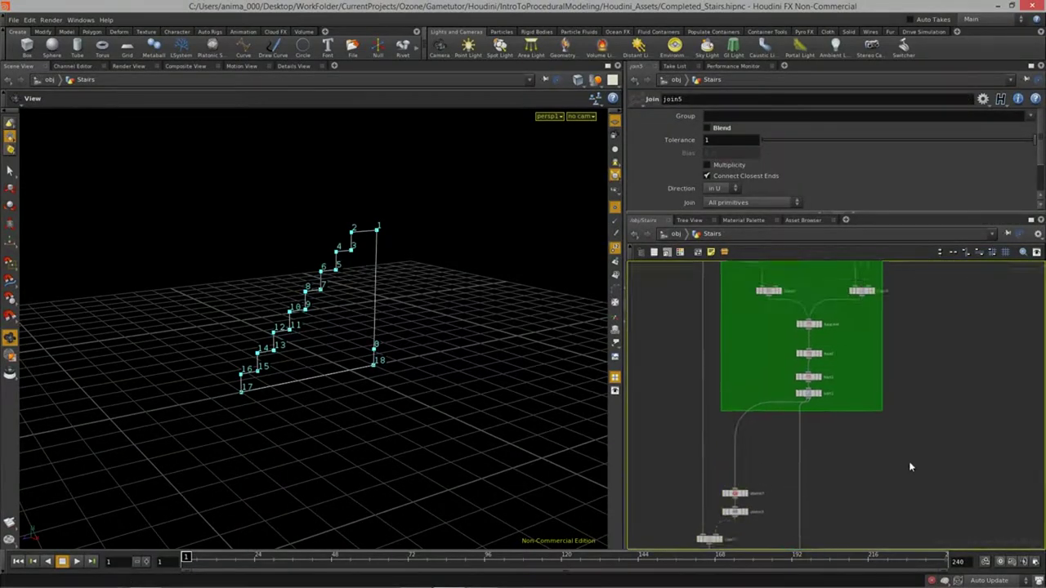
scroll(913, 465, "down", 4)
middle_click_drag(935, 378, 908, 469)
scroll(905, 384, "up", 3)
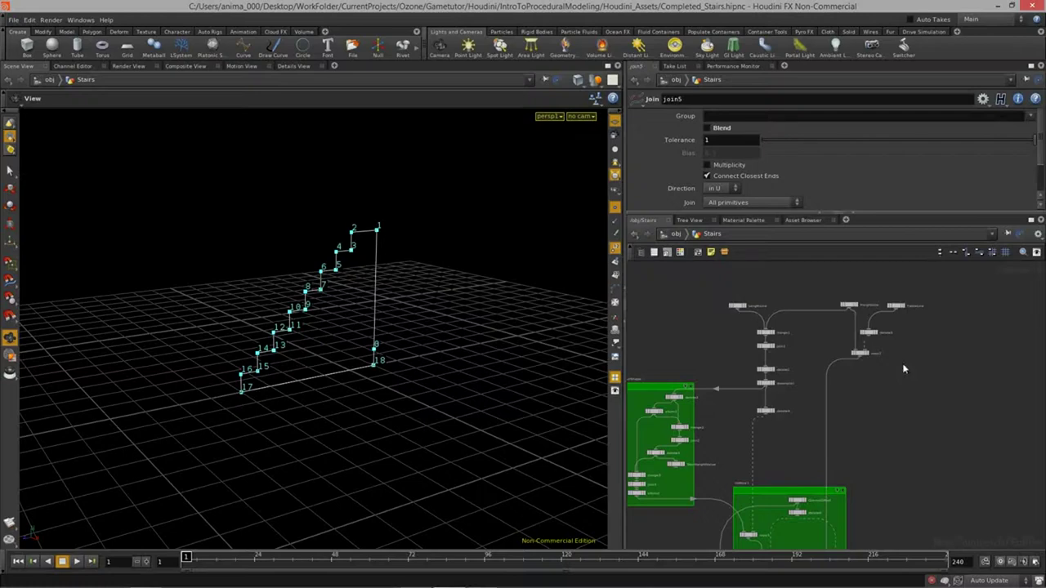
scroll(889, 365, "down", 4)
middle_click_drag(913, 419, 891, 368)
Step: Turn off the point number display in the 3D view
left_click_drag(255, 365, 244, 239)
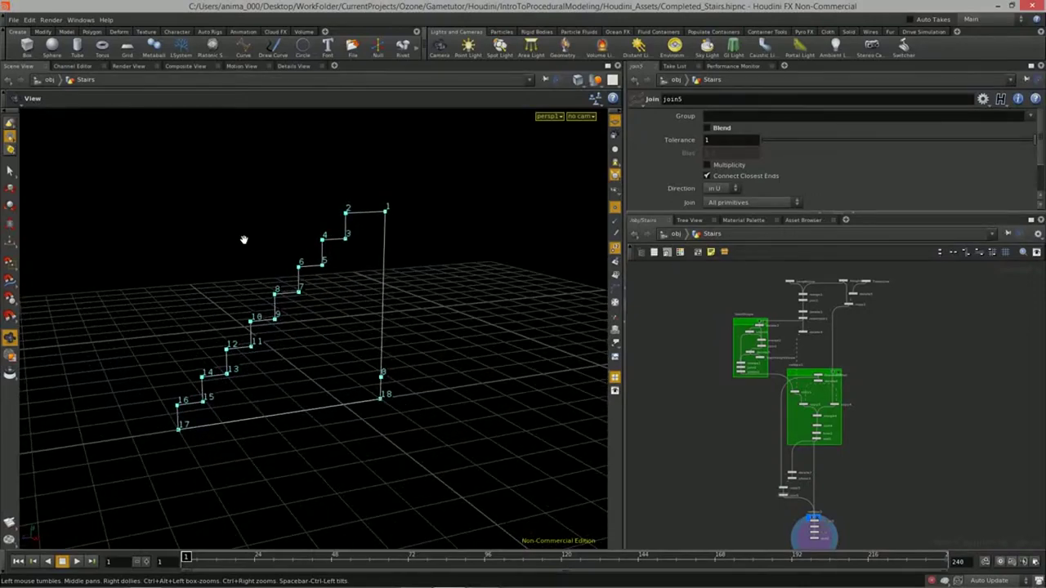
left_click_drag(523, 274, 374, 334)
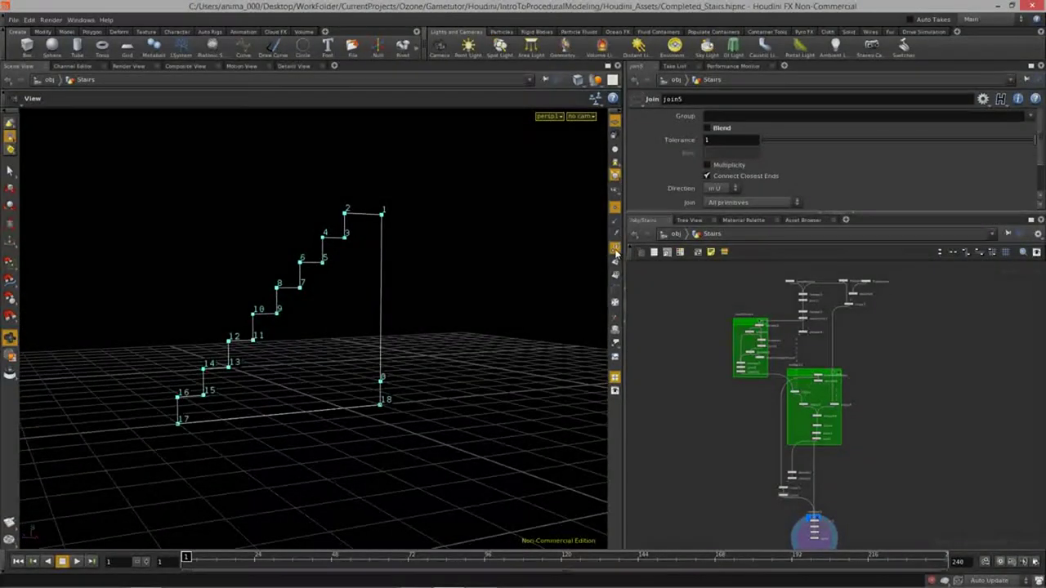
left_click_drag(294, 337, 303, 333)
Step: Enclose the three source line nodes in a network box, move it slightly up, and colour it yellow
scroll(786, 317, "up", 4)
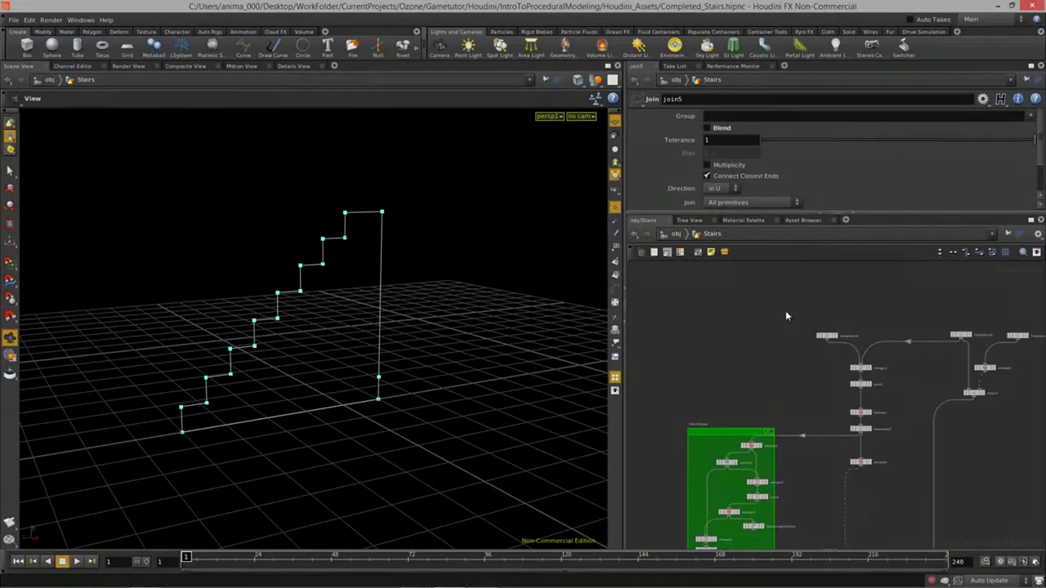
left_click_drag(1036, 335, 1036, 336)
key("shift+o")
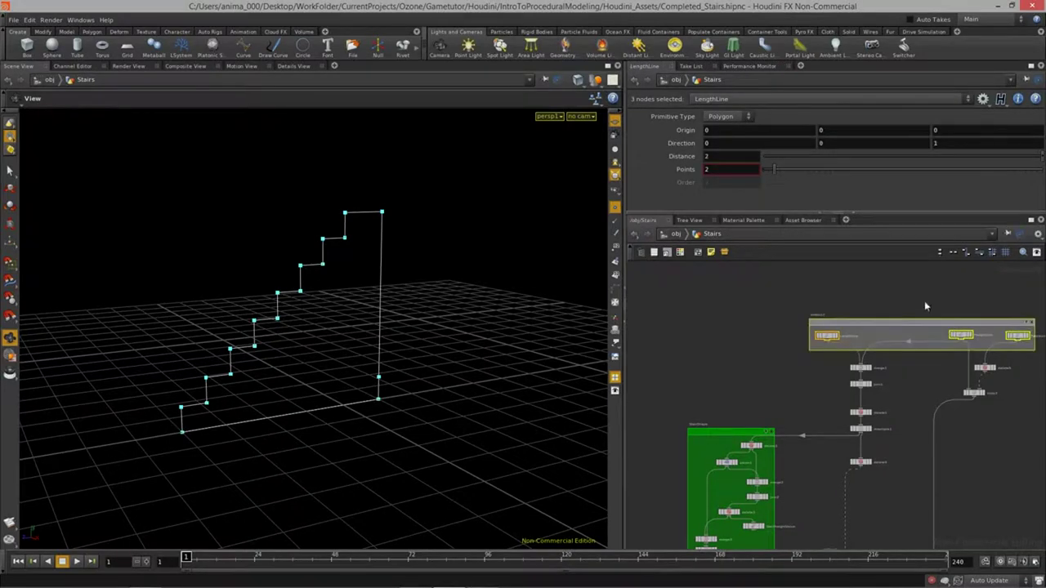
middle_click_drag(923, 305, 837, 303)
left_click_drag(823, 320, 815, 304)
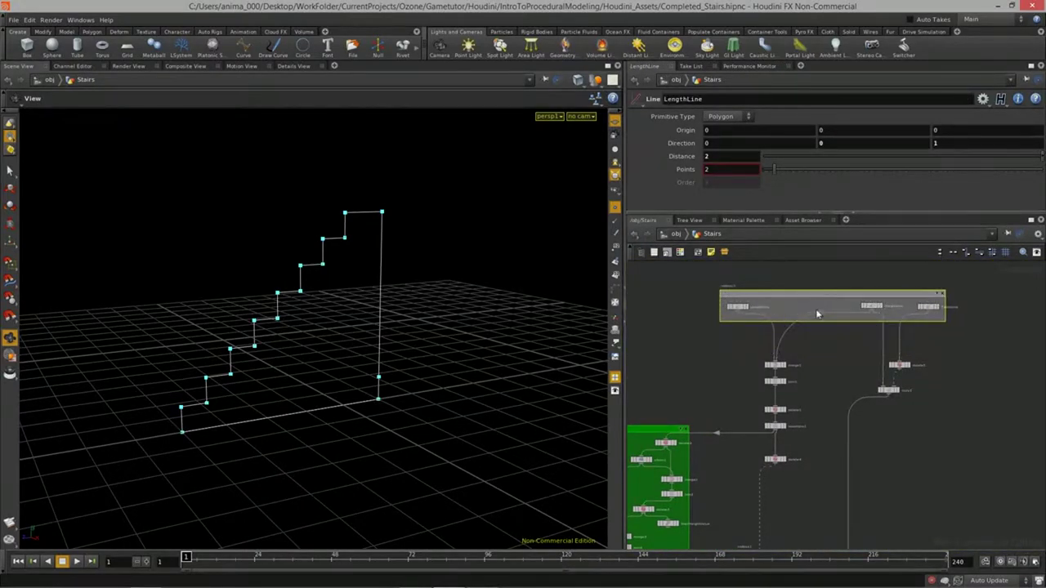
key("c")
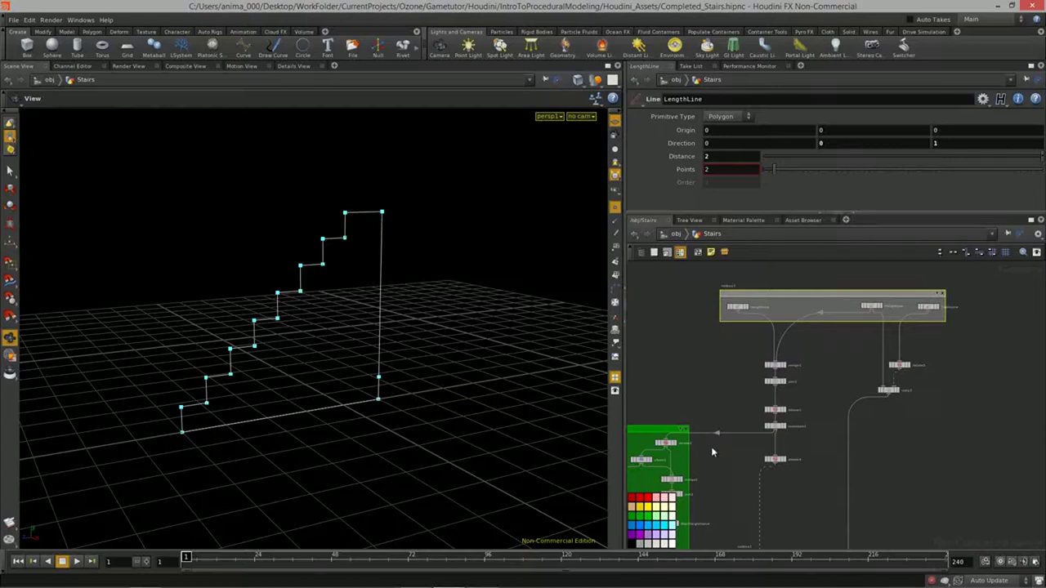
left_click(647, 506)
key("c")
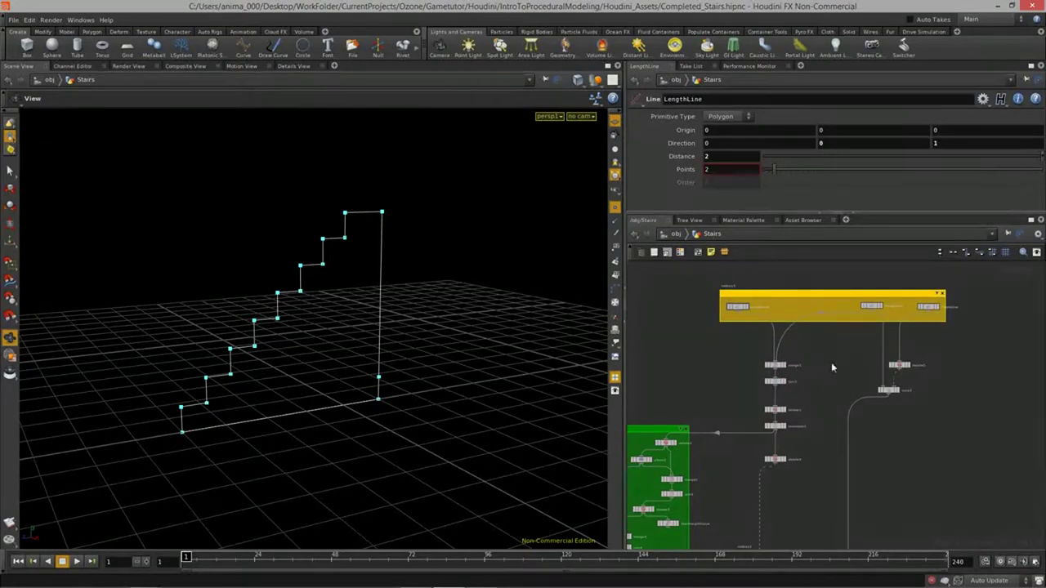
Step: Centre the middle line node in the yellow box and move delete1 and the node beneath it up towards their inputs
middle_click_drag(829, 373, 822, 394)
left_click_drag(862, 331, 848, 334)
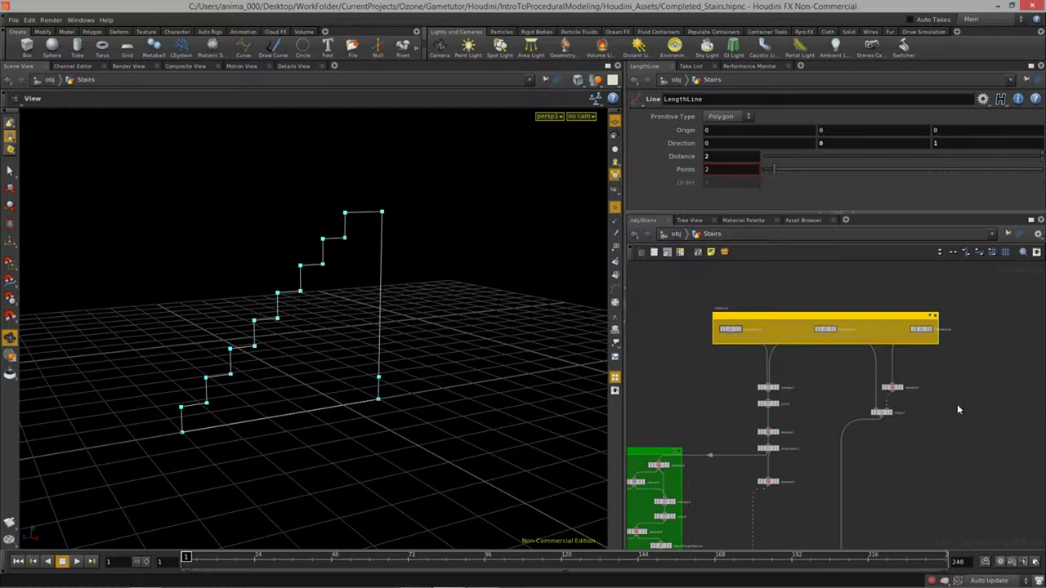
middle_click_drag(789, 455, 789, 420)
left_click_drag(776, 428, 766, 389)
left_click(821, 451)
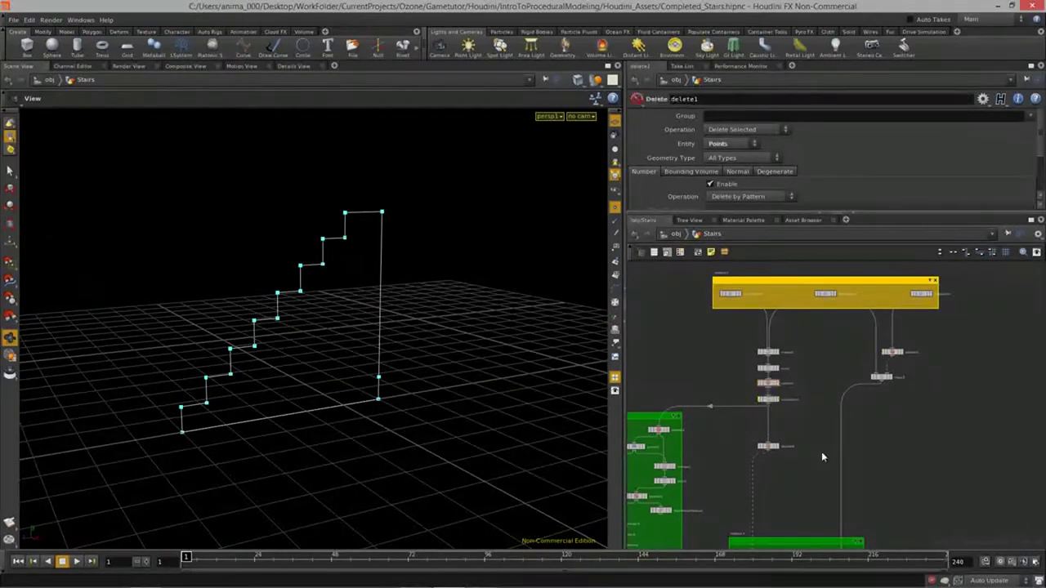
Step: Display join4 and reposition it between merge4 and fuse1 inside the green network box
middle_click_drag(812, 484, 901, 389)
scroll(901, 389, "down", 3)
scroll(862, 359, "down", 4)
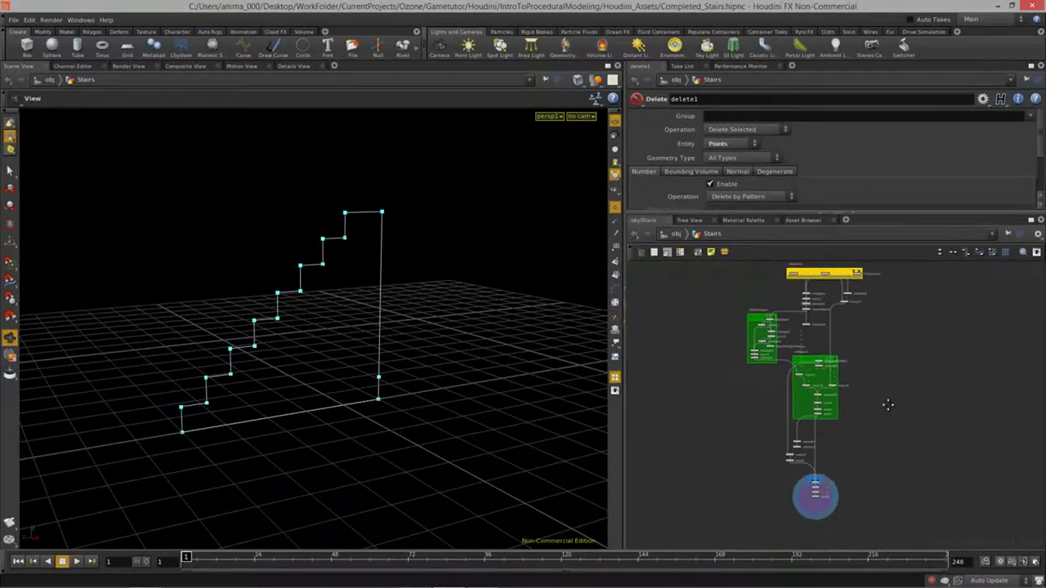
left_click_drag(281, 367, 65, 343)
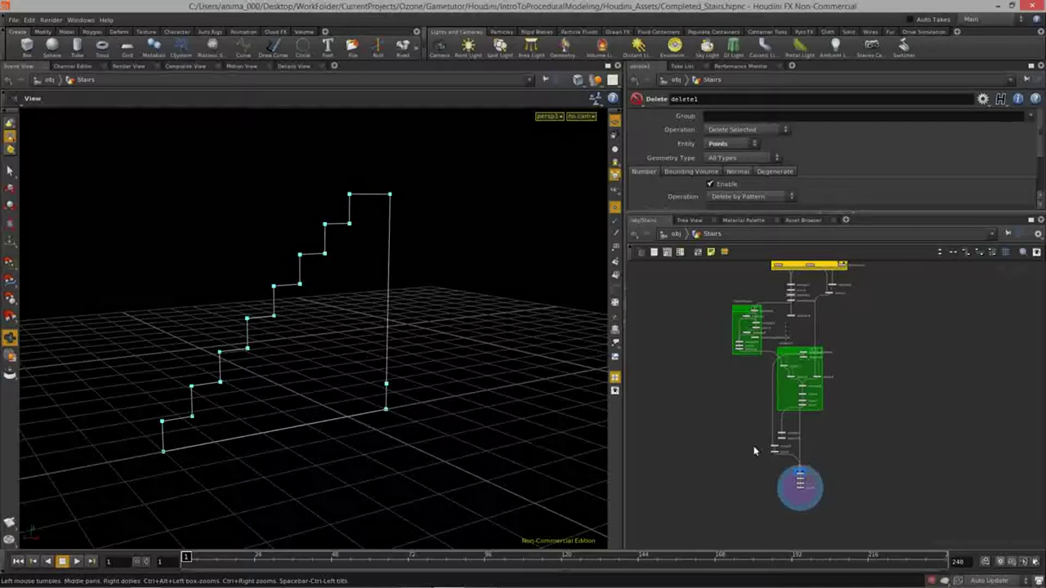
scroll(805, 380, "up", 3)
scroll(805, 380, "up", 3)
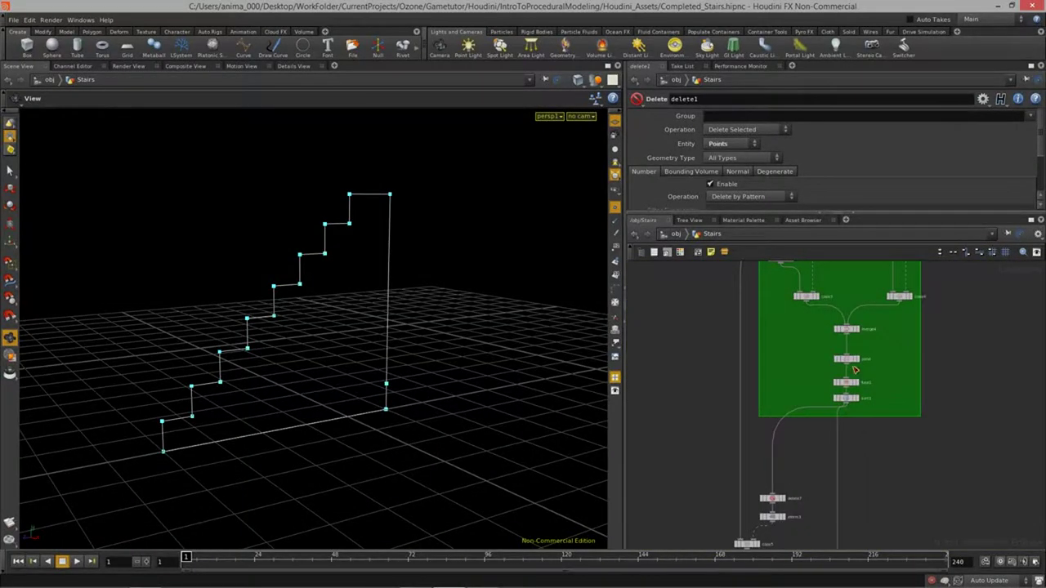
scroll(857, 371, "up", 3)
left_click_drag(831, 354, 832, 382)
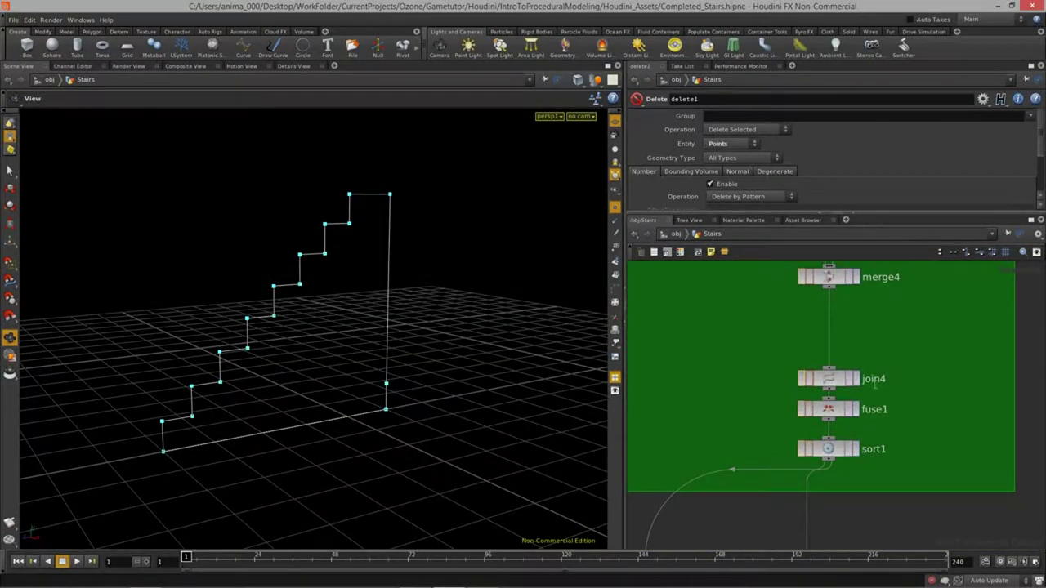
left_click(855, 379)
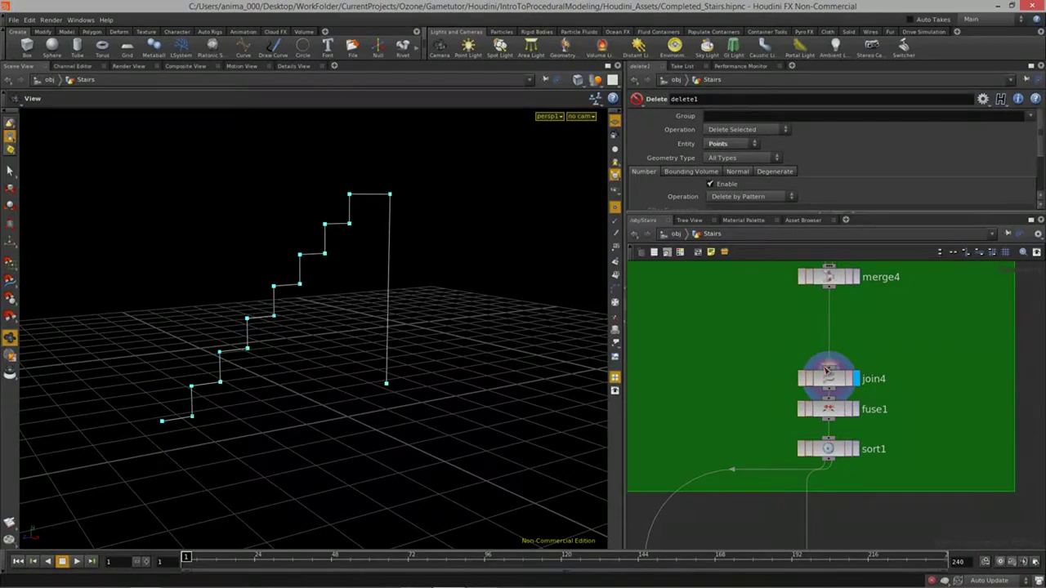
left_click_drag(844, 384, 844, 368)
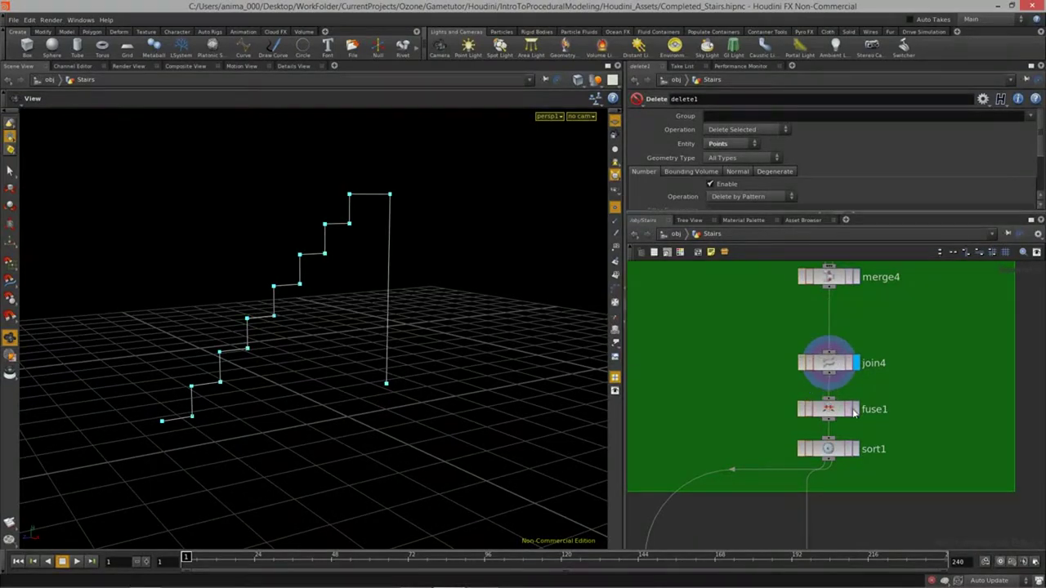
Step: Display the fuse2 result in the blue network box and show point numbers in the 3D view
left_click(855, 411)
middle_click_drag(921, 508, 912, 360)
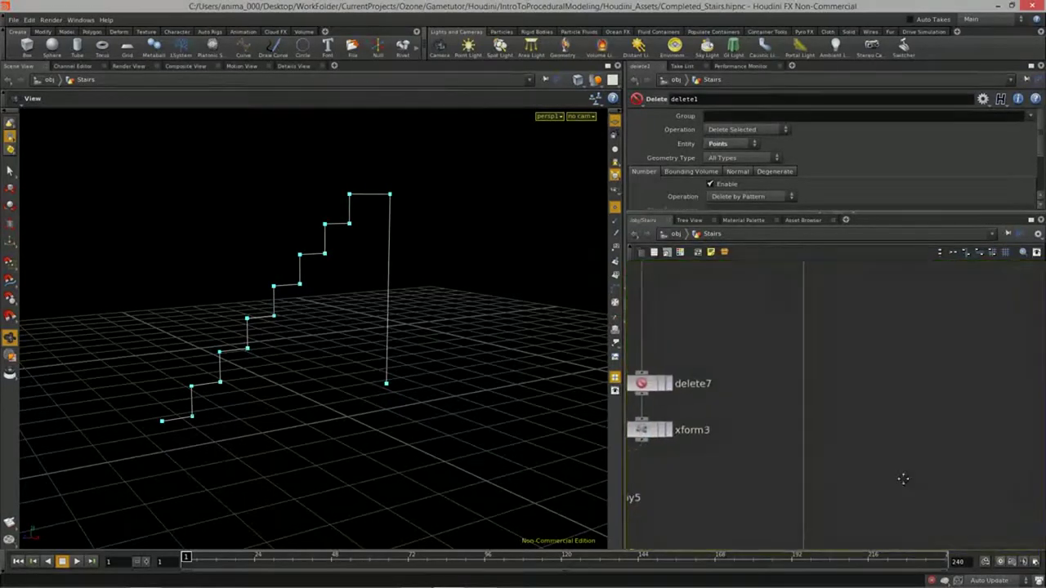
middle_click_drag(910, 490, 920, 310)
scroll(890, 399, "down", 3)
scroll(889, 395, "up", 5)
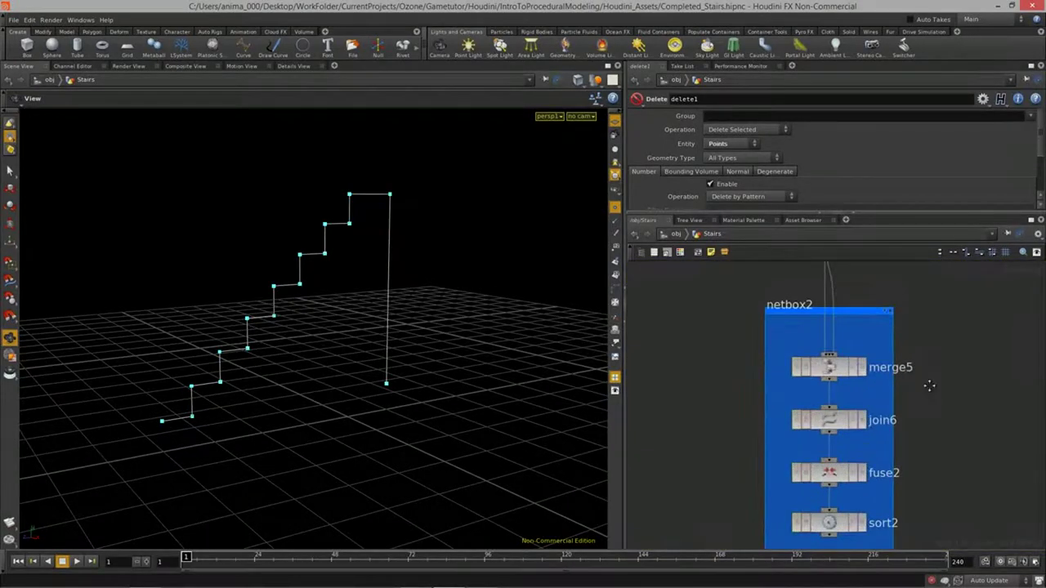
left_click(861, 369)
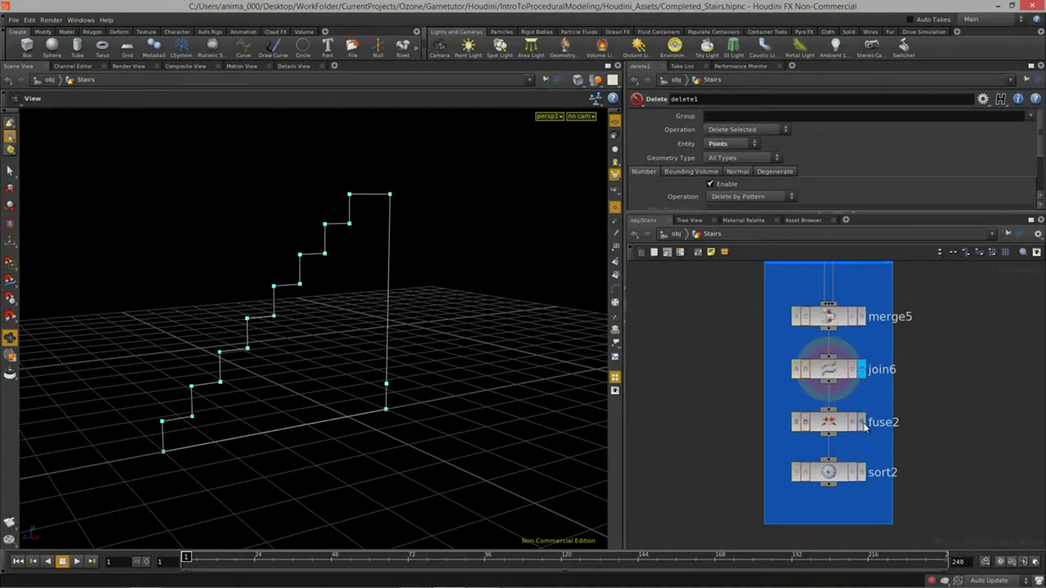
left_click(861, 422)
left_click(614, 246)
left_click_drag(278, 384, 504, 376)
Step: Enable Wrap Last to First on join6 to close the stair outline
left_click(830, 372)
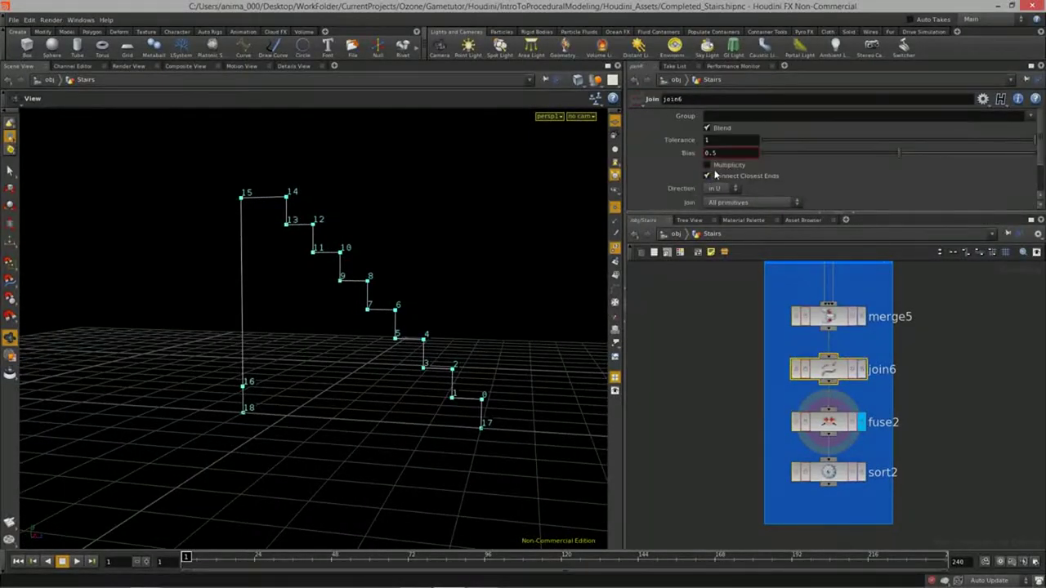
scroll(750, 179, "down", 2)
left_click(729, 185)
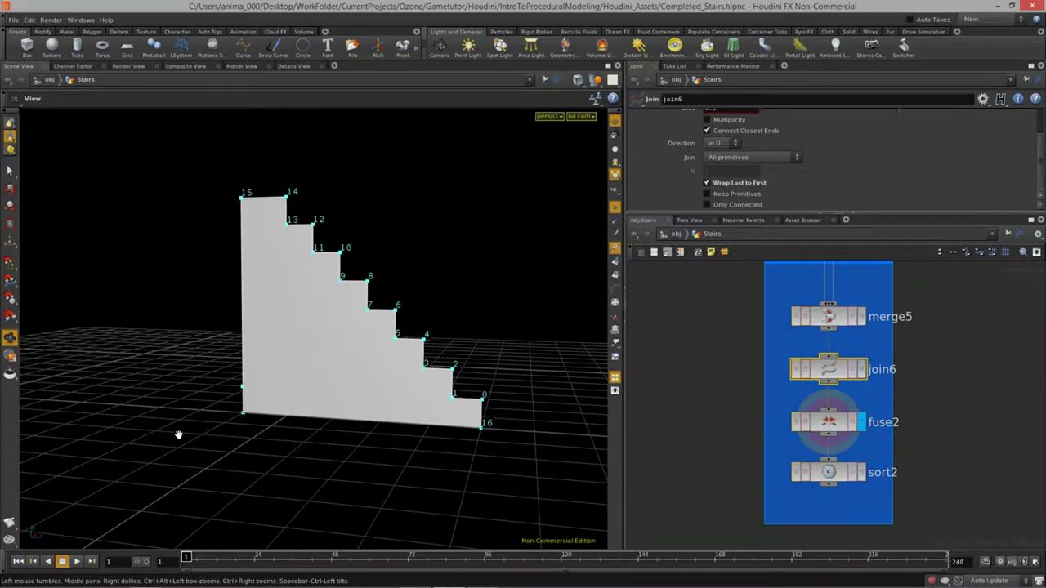
left_click_drag(122, 374, 336, 412)
Step: Place a Line node beside the blue network box and name it WidthLine
scroll(828, 429, "down", 3)
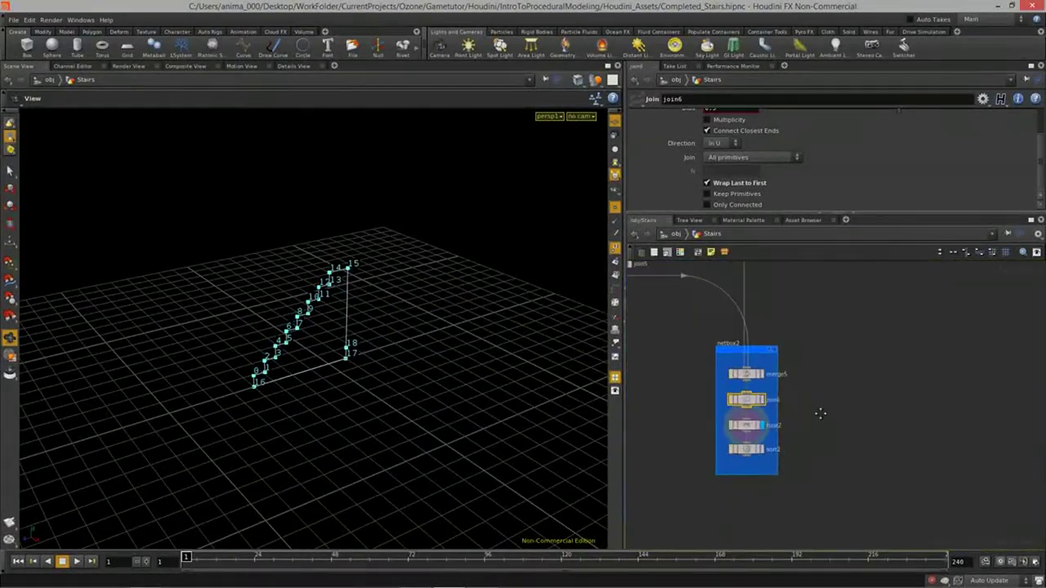
key("Tab")
type("line")
key("Return")
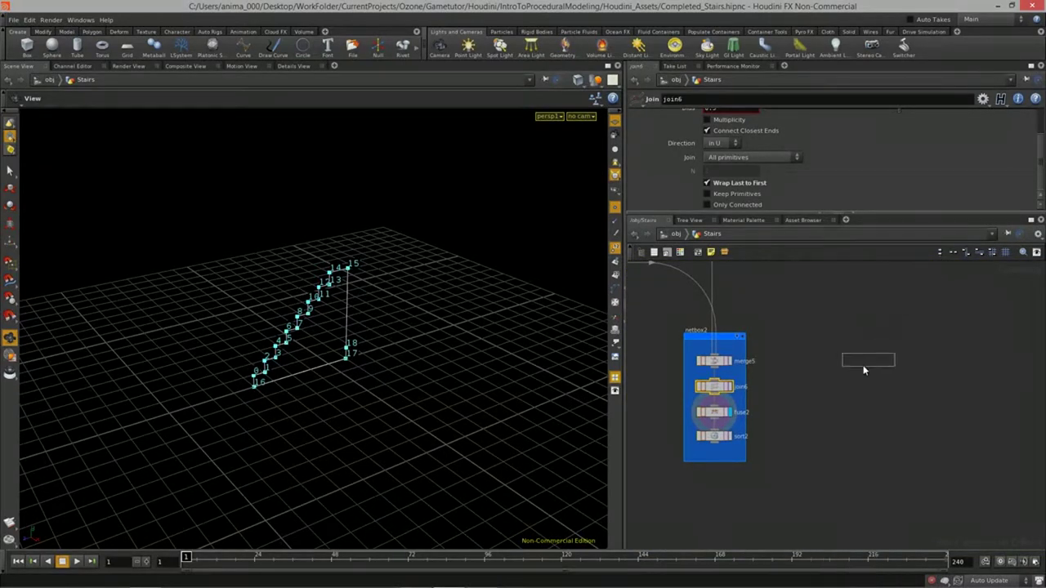
left_click(857, 403)
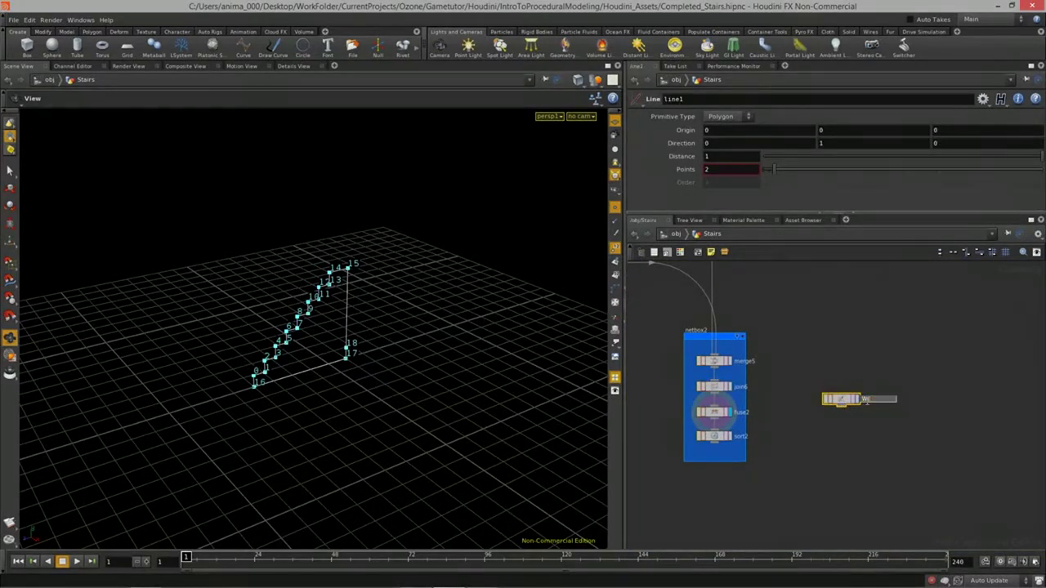
key("Return")
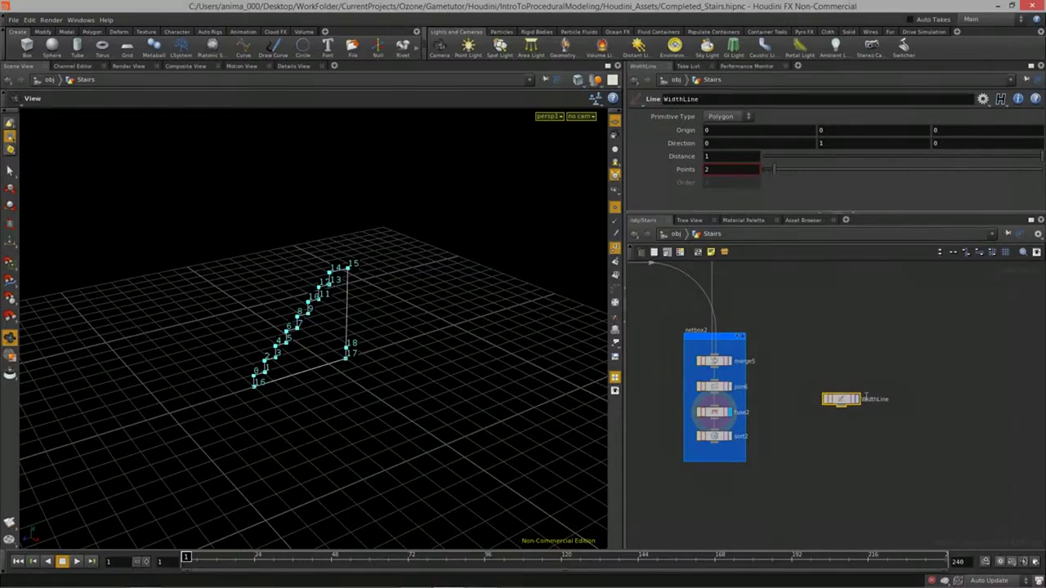
Step: Display WidthLine and set its direction to 1, 0, 0 so it runs along the X axis
left_click(857, 404)
left_click_drag(280, 378, 363, 430)
left_click_drag(310, 389, 134, 481)
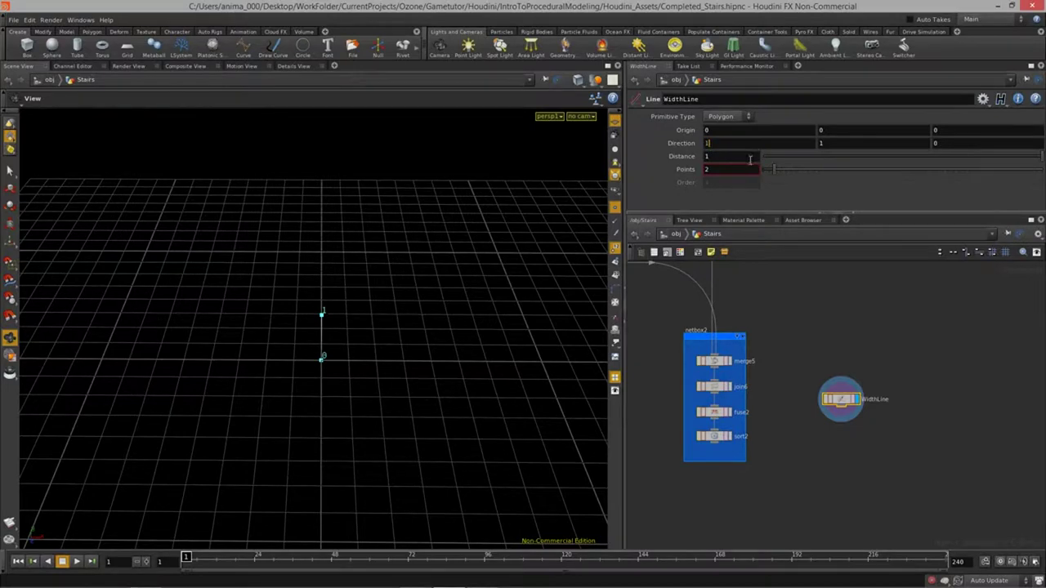
right_click_drag(358, 388, 486, 401)
middle_click_drag(396, 377, 357, 343)
right_click_drag(335, 339, 401, 366)
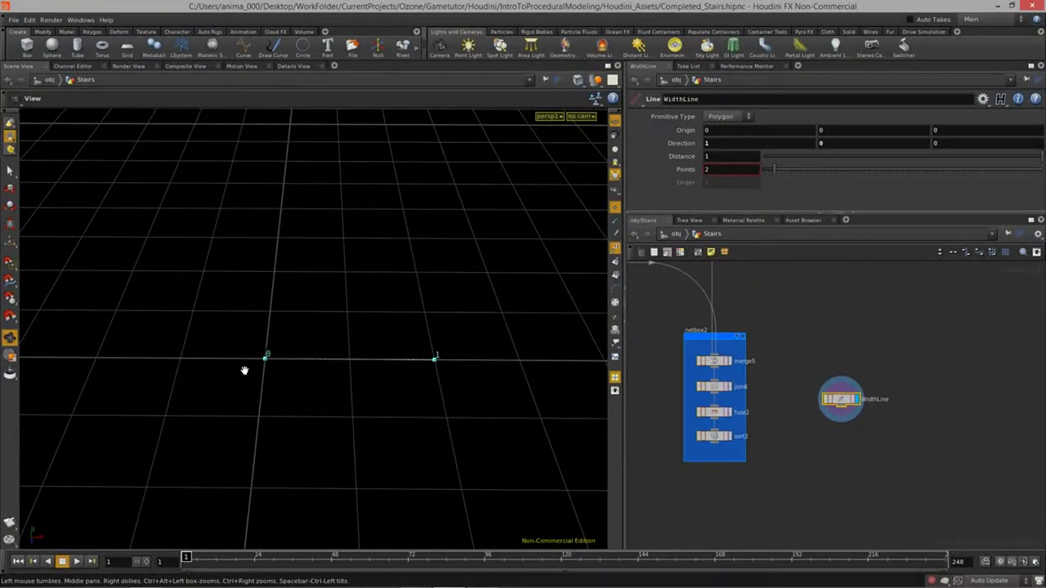
left_click_drag(405, 407, 299, 357)
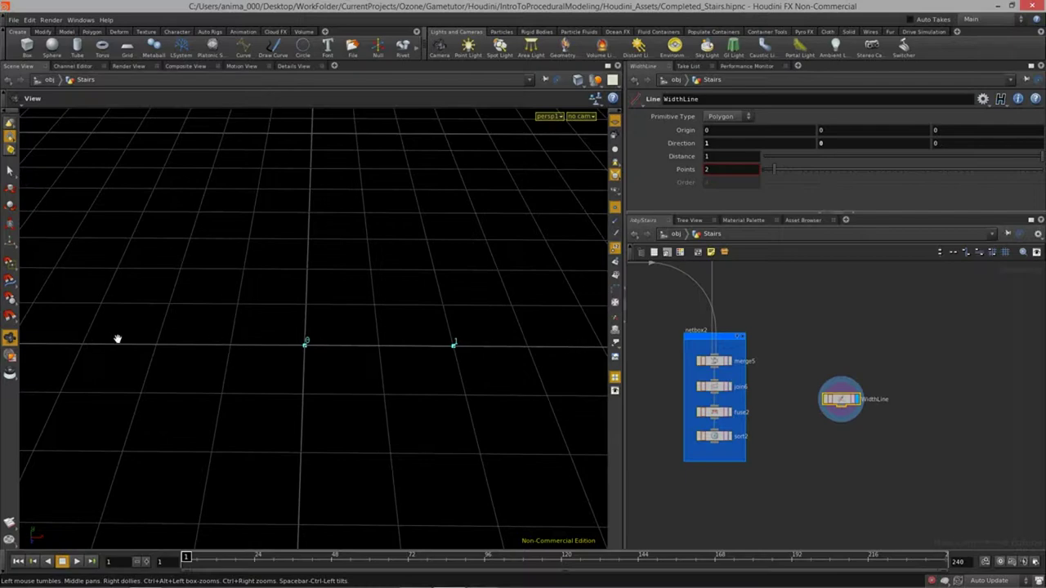
left_click_drag(412, 360, 359, 359)
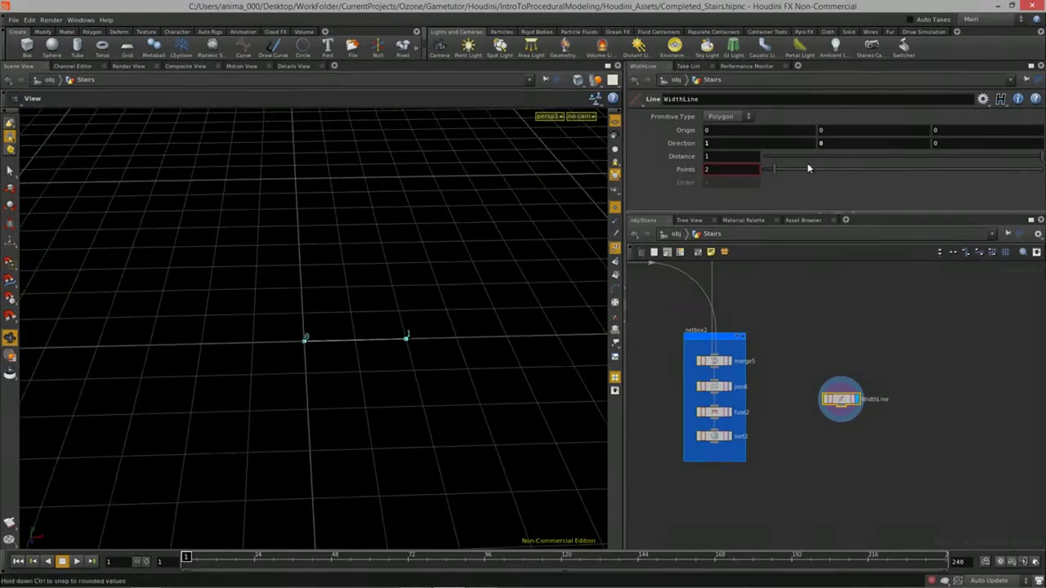
Step: Copy WidthLine's Distance parameter and paste it as a relative reference into the Origin X value
right_click(683, 156)
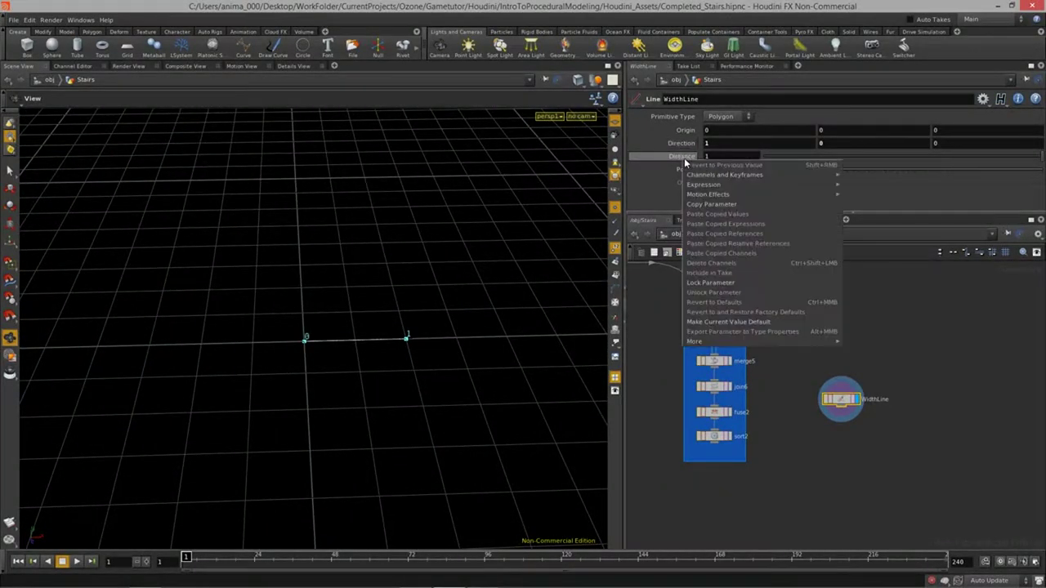
left_click(713, 203)
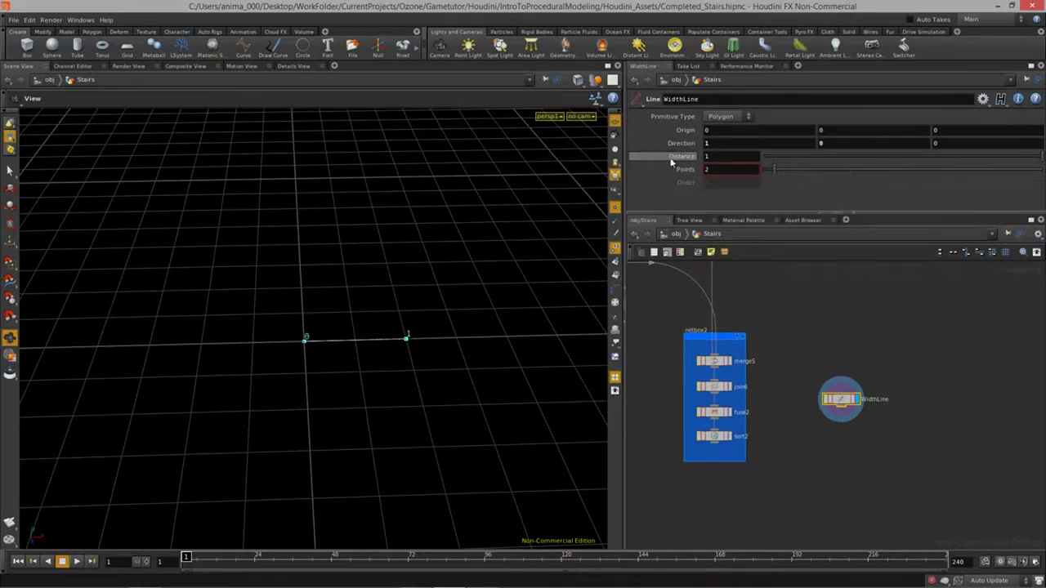
middle_click_drag(687, 135, 755, 139)
key("ctrl+z")
right_click(713, 133)
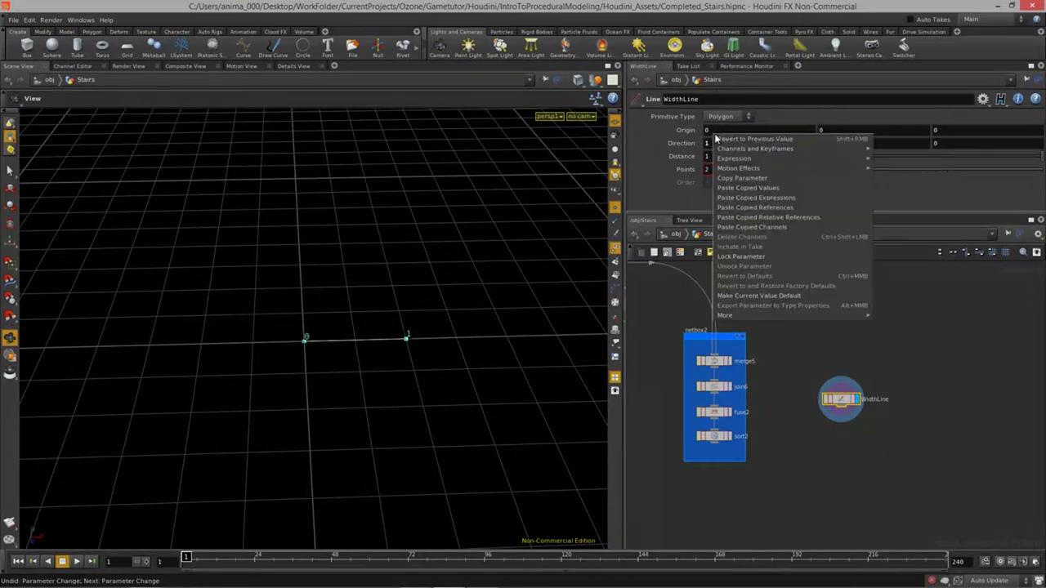
left_click(786, 218)
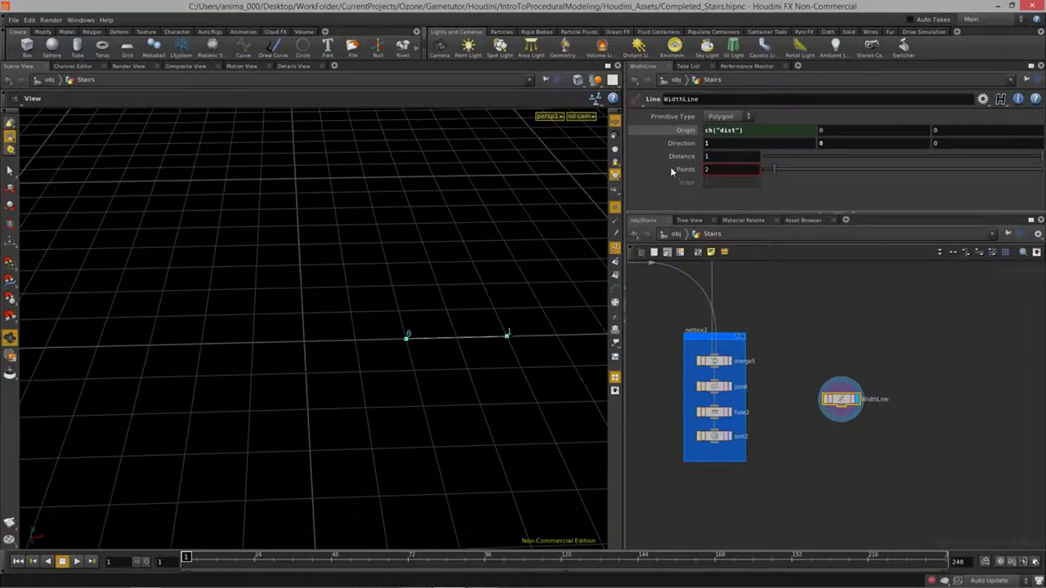
Step: Extend WidthLine's Origin X expression to -ch("dist")*0.5 so the line is centred on the origin
left_click(750, 129)
type("*0.")
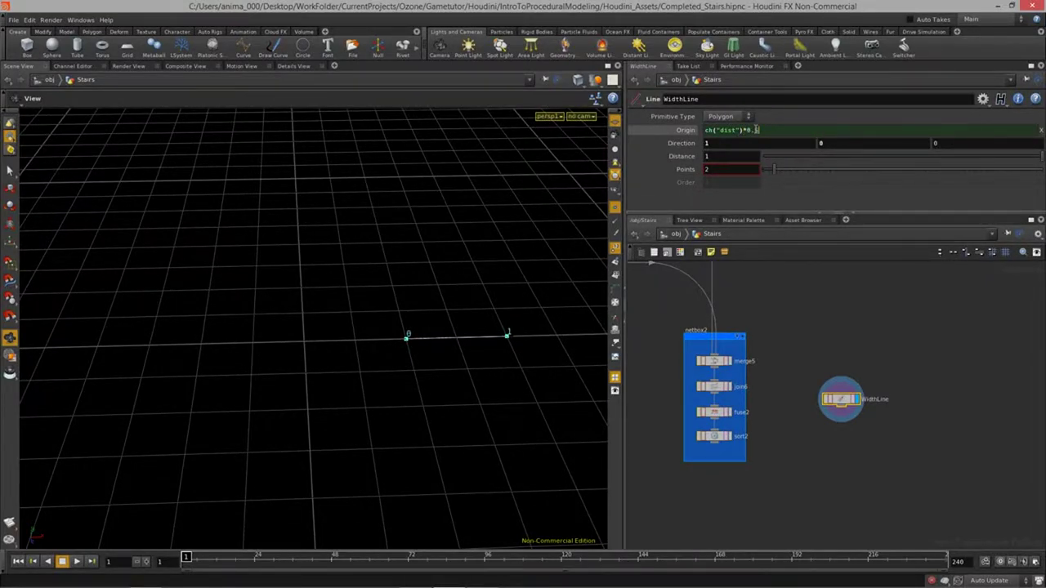
type("5")
key("Return")
left_click(706, 130)
type("-")
key("Return")
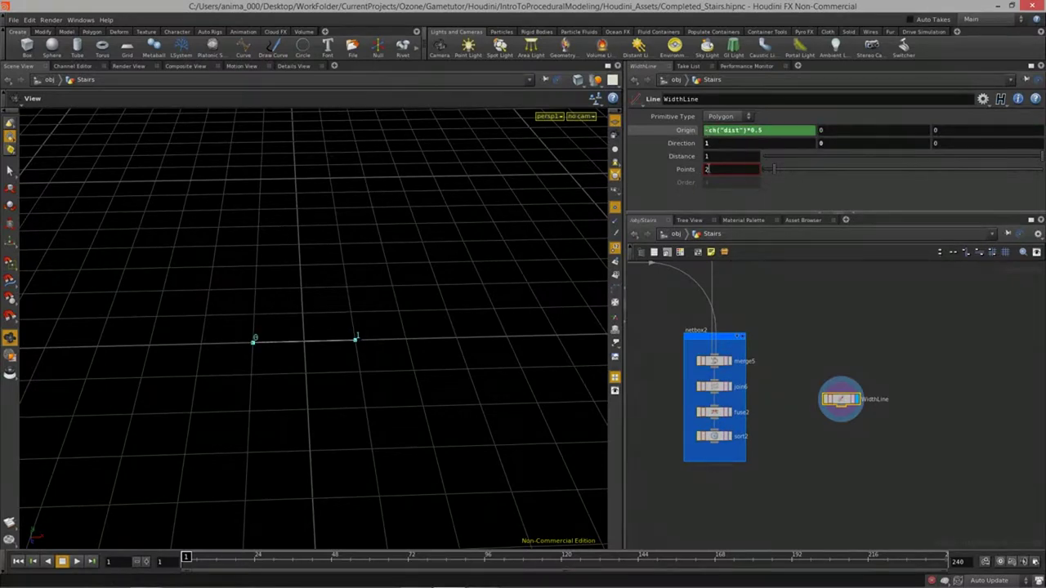
Step: Set WidthLine's distance to 3 and move the node down level with sort2
middle_click_drag(718, 155, 830, 153)
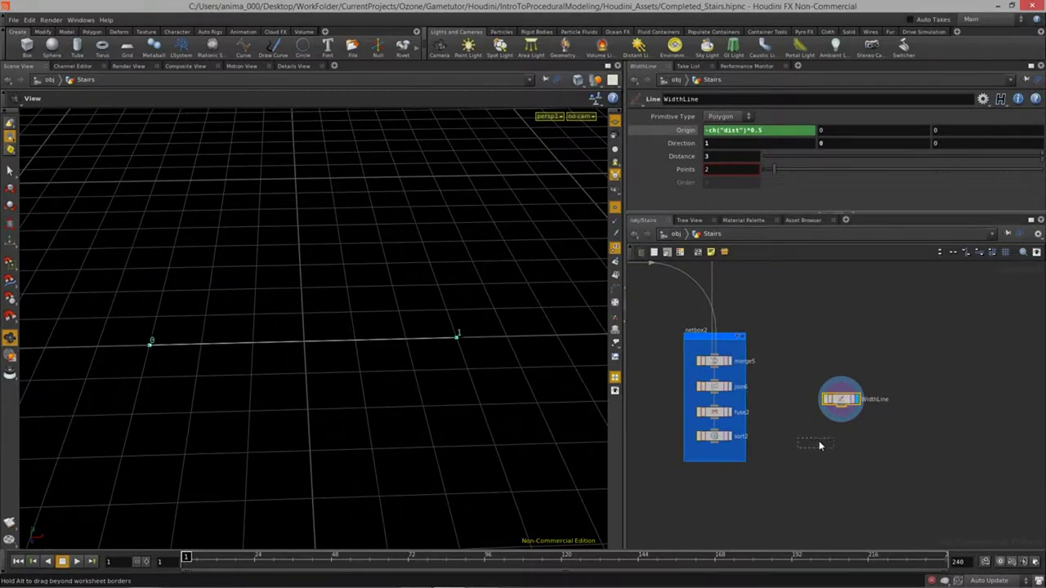
left_click_drag(815, 438, 815, 439)
left_click_drag(387, 390, 345, 315)
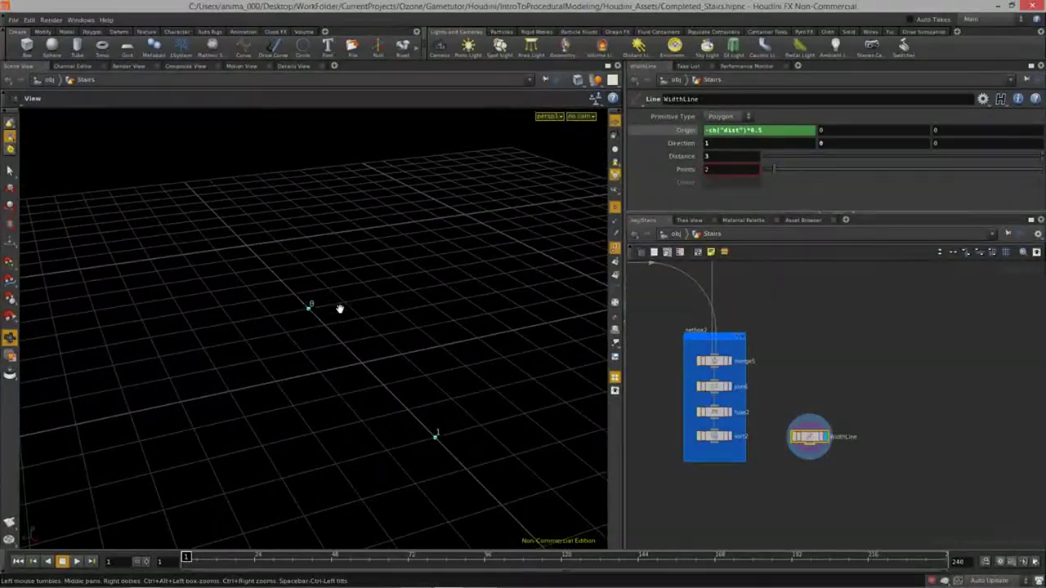
Step: Display sort2 and place a Copy node between and below sort2 and WidthLine
middle_click_drag(712, 442, 741, 408)
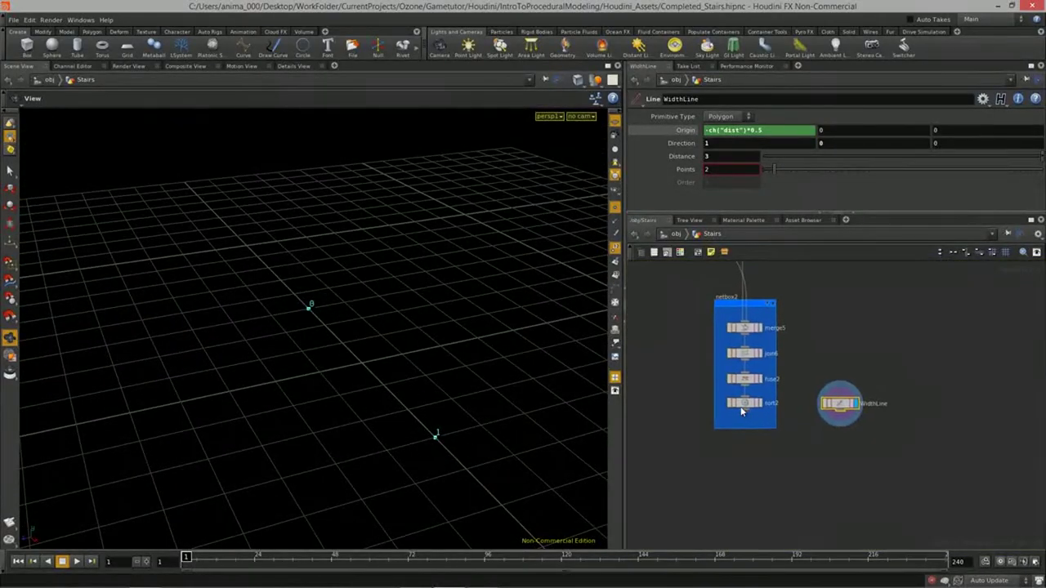
scroll(741, 407, "up", 3)
left_click(772, 403)
mouse_move(335, 396)
left_mouse_down()
mouse_move(280, 401)
mouse_move(441, 387)
mouse_move(324, 392)
left_mouse_up()
middle_click_drag(840, 506, 811, 468)
key("Tab")
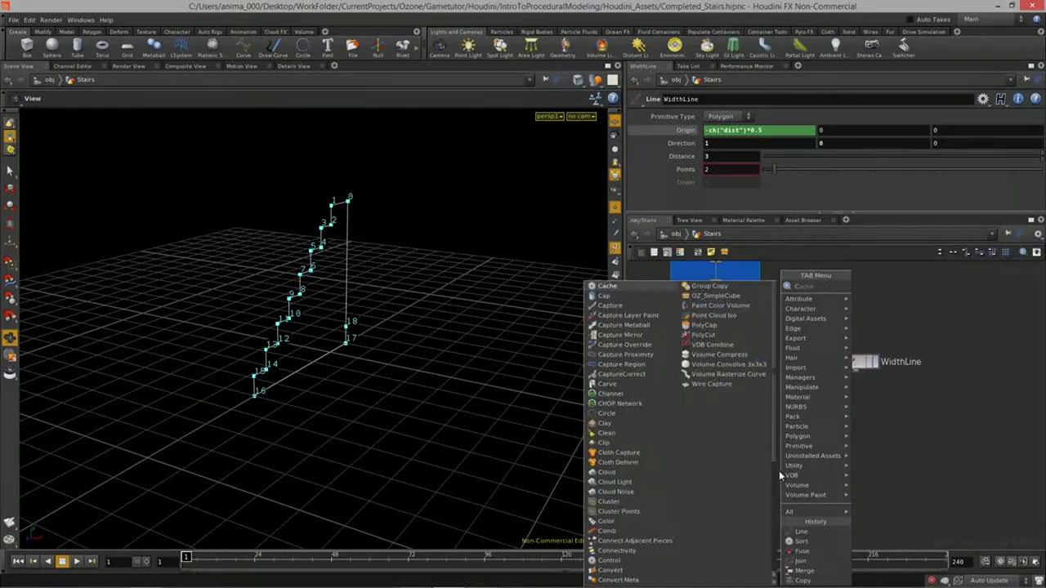
type("cop")
left_click(871, 295)
left_click(811, 464)
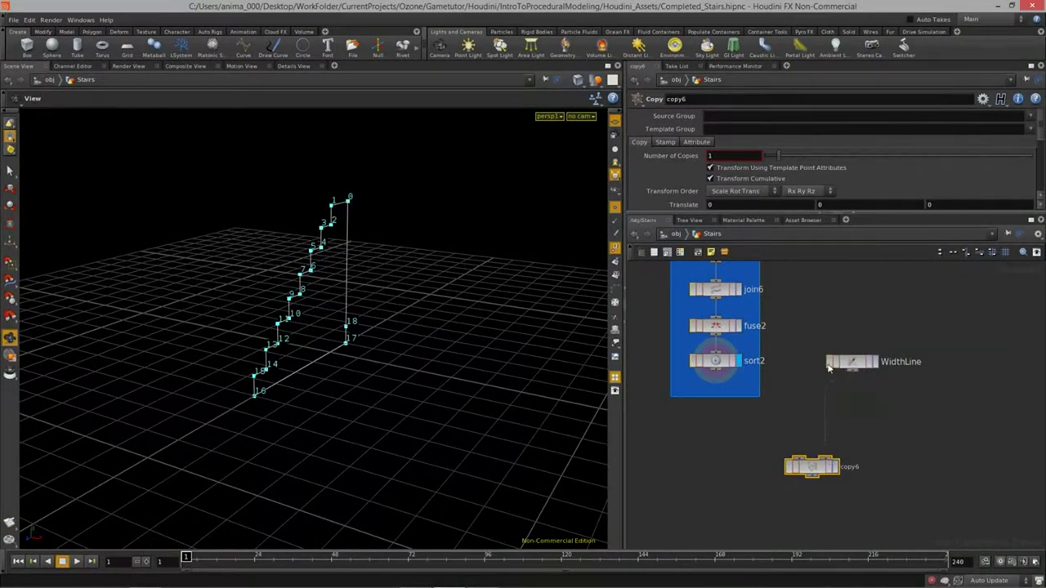
Step: Wire sort2 as the Copy node's source and WidthLine as its template, and display the Copy node
left_click(856, 362)
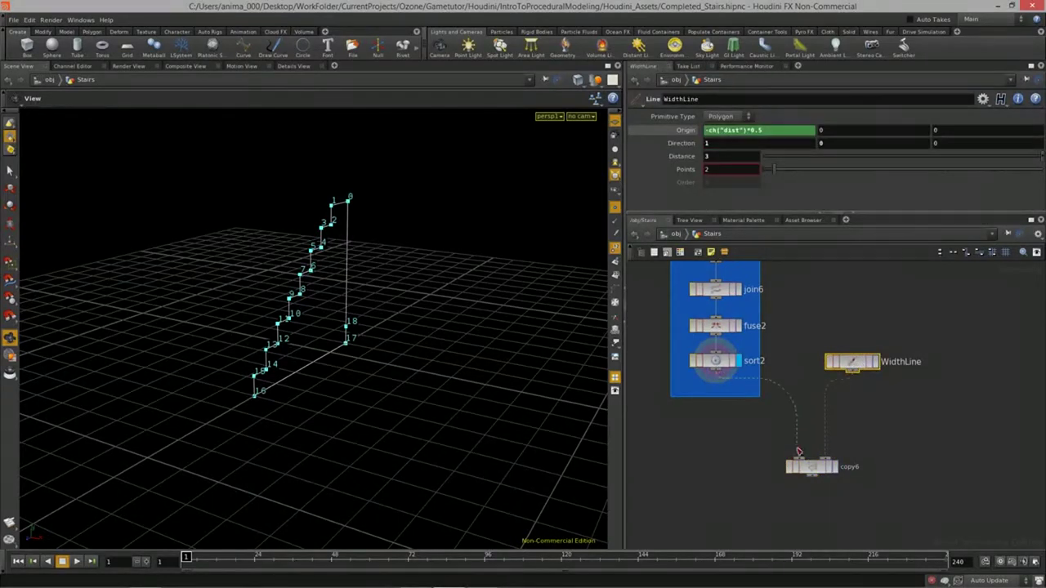
left_click(834, 471)
left_click_drag(343, 399, 397, 397)
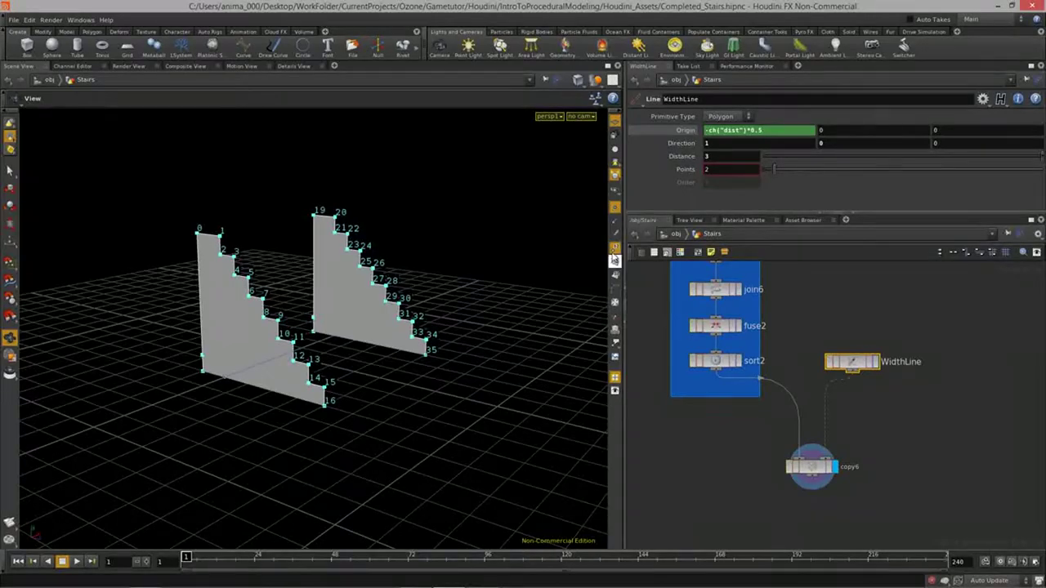
Step: Replace the point numbers with primitive numbers in the 3D view and switch to wireframe shading
mouse_move(457, 329)
left_mouse_down()
mouse_move(243, 344)
mouse_move(434, 338)
mouse_move(368, 362)
mouse_move(111, 373)
mouse_move(191, 369)
mouse_move(251, 399)
mouse_move(330, 388)
mouse_move(352, 252)
left_mouse_up()
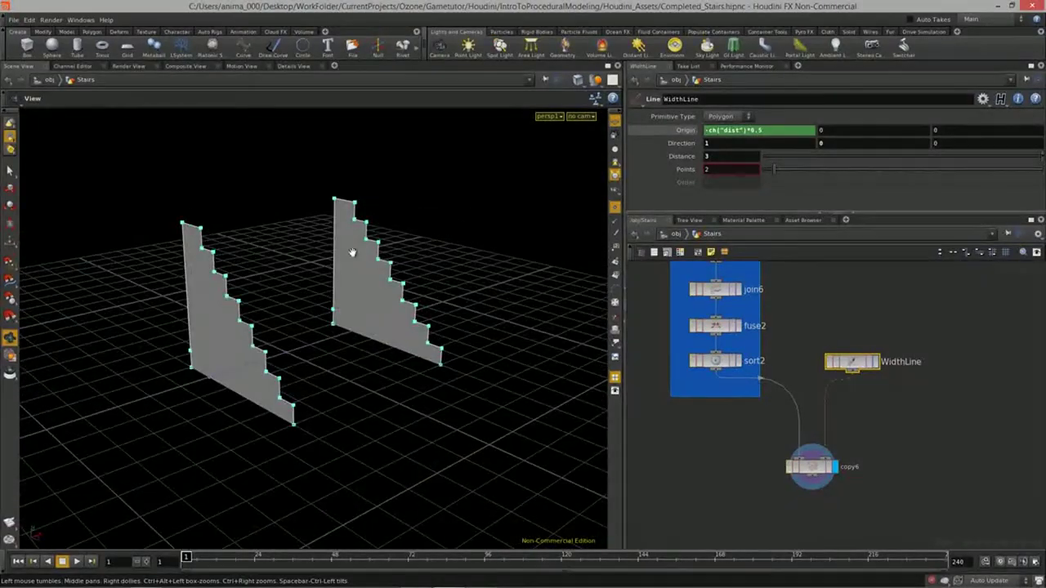
mouse_move(400, 375)
left_mouse_down()
mouse_move(198, 374)
mouse_move(323, 390)
left_mouse_up()
mouse_move(387, 408)
left_mouse_down()
mouse_move(196, 406)
mouse_move(542, 401)
mouse_move(282, 411)
mouse_move(331, 408)
left_mouse_up()
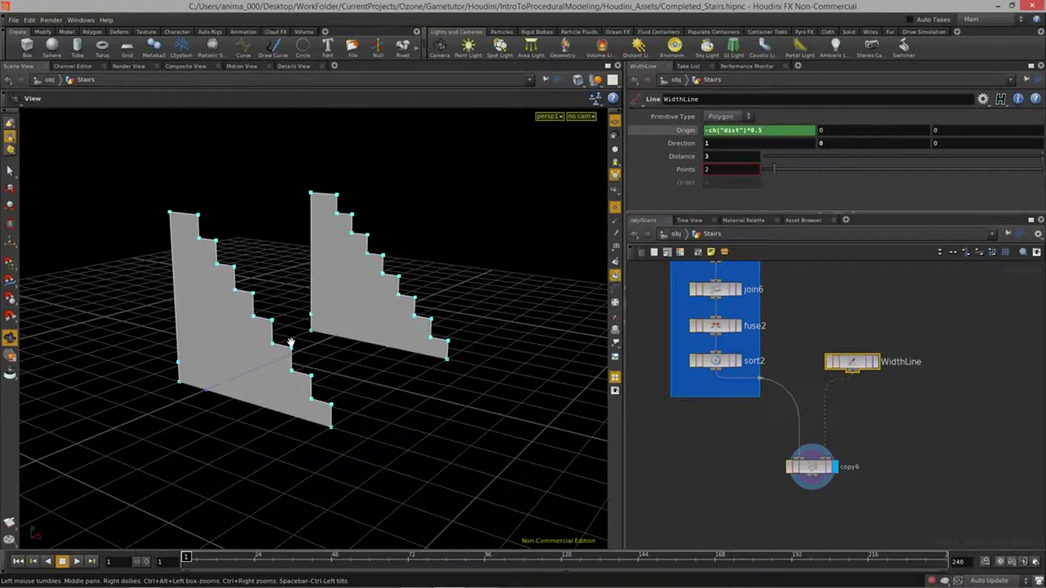
left_click_drag(285, 343, 305, 341)
key("shift+w")
right_click_drag(268, 332, 319, 348)
mouse_move(319, 348)
left_mouse_down()
mouse_move(230, 367)
mouse_move(264, 365)
mouse_move(182, 342)
left_mouse_up()
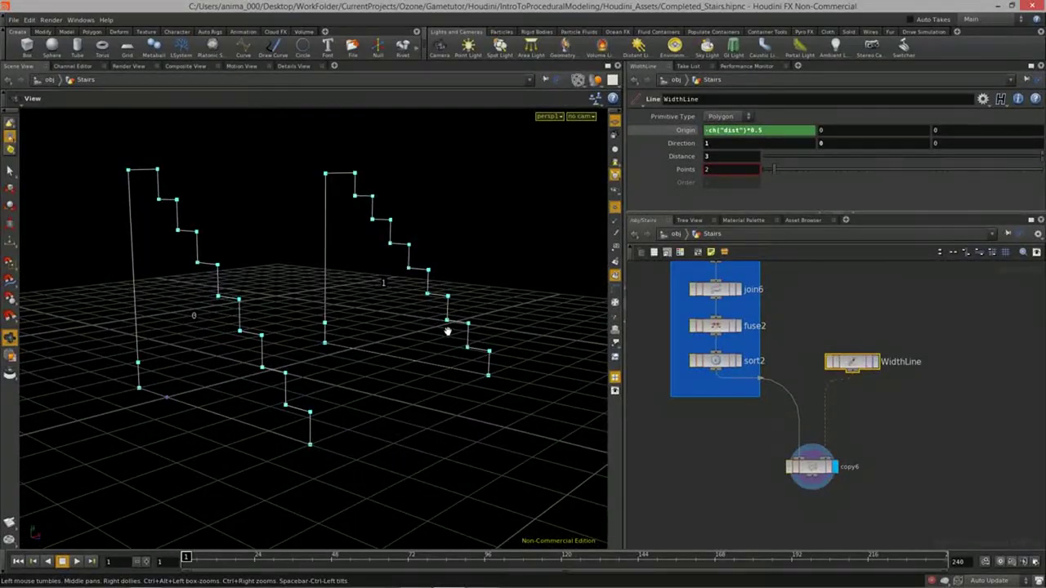
Step: Add a Delete node below copy6, wire copy6 into it and display it
middle_click_drag(727, 469, 733, 423)
key("Tab")
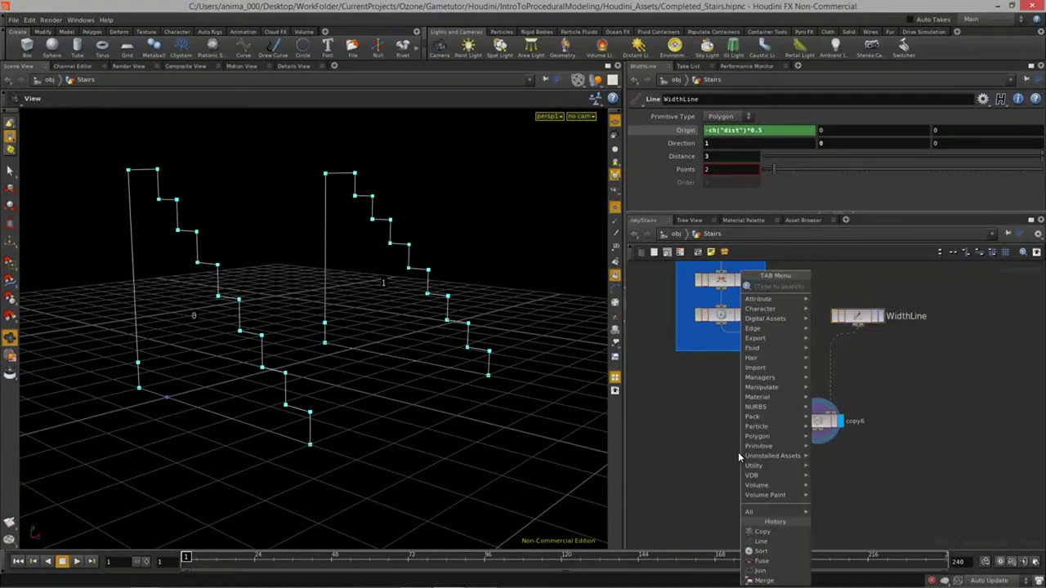
left_click(853, 327)
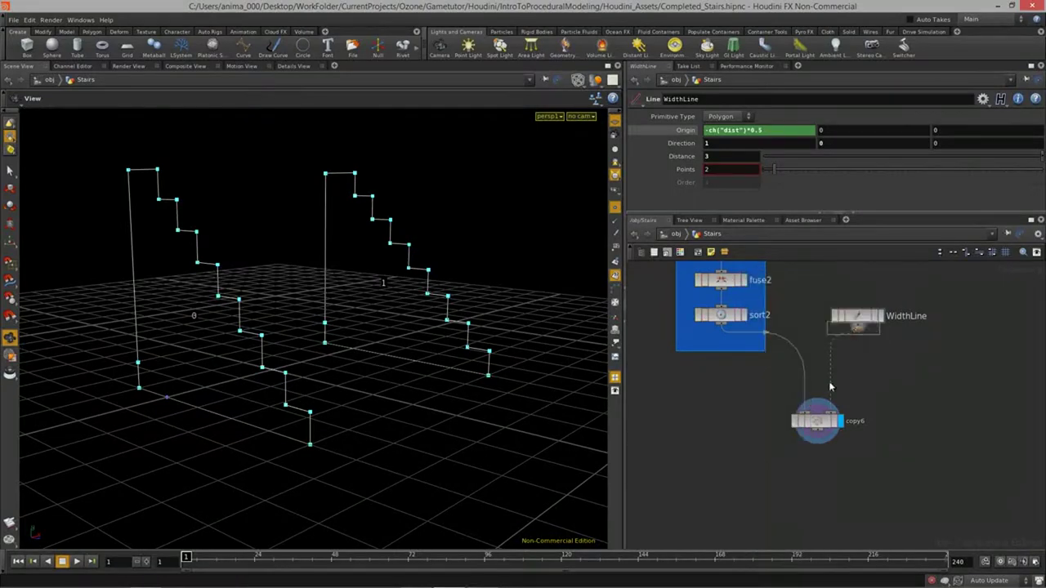
left_click(758, 496)
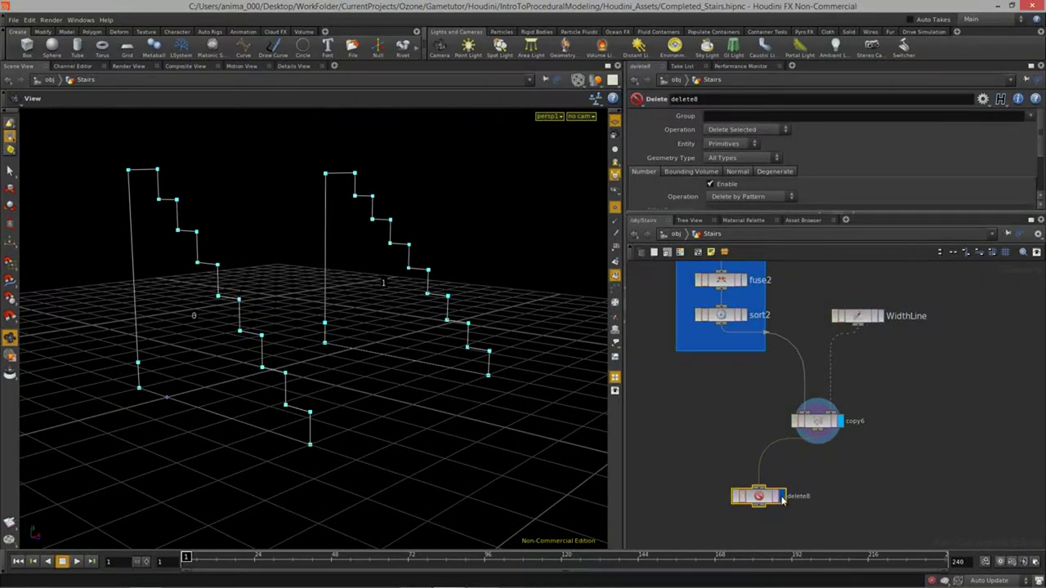
left_click_drag(781, 500, 775, 482)
Step: Set the new Delete node's pattern to 0 to remove that stair outline, and display copy6 again
scroll(760, 182, "down", 2)
left_click(728, 165)
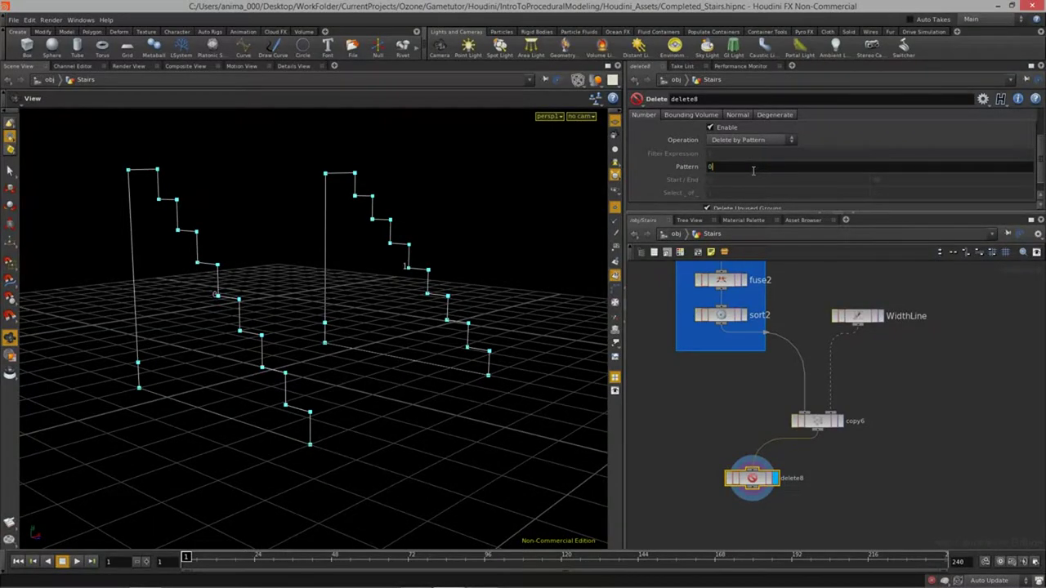
type("0")
key("Return")
left_click_drag(444, 311, 592, 359)
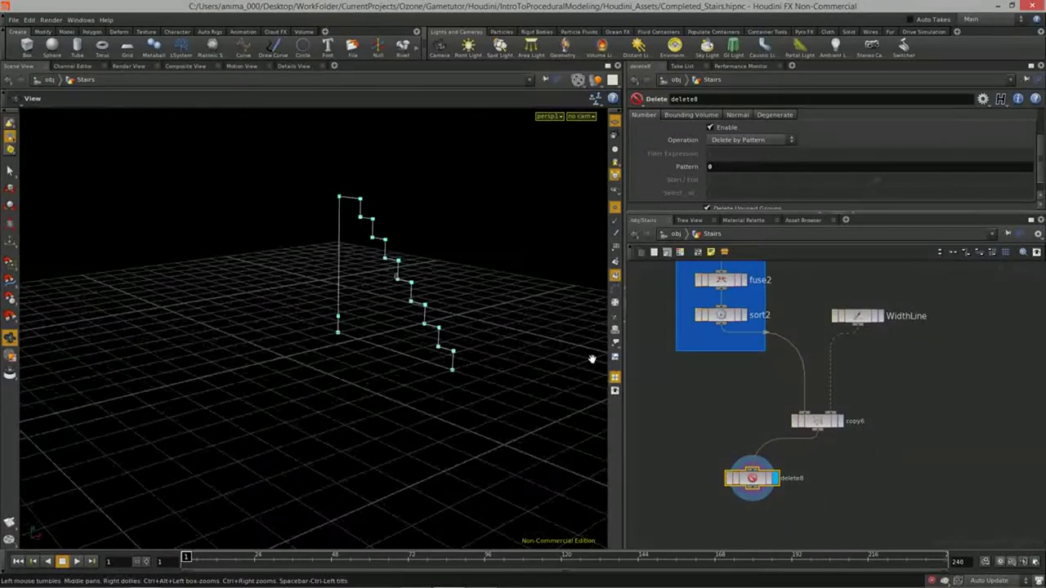
left_click(840, 422)
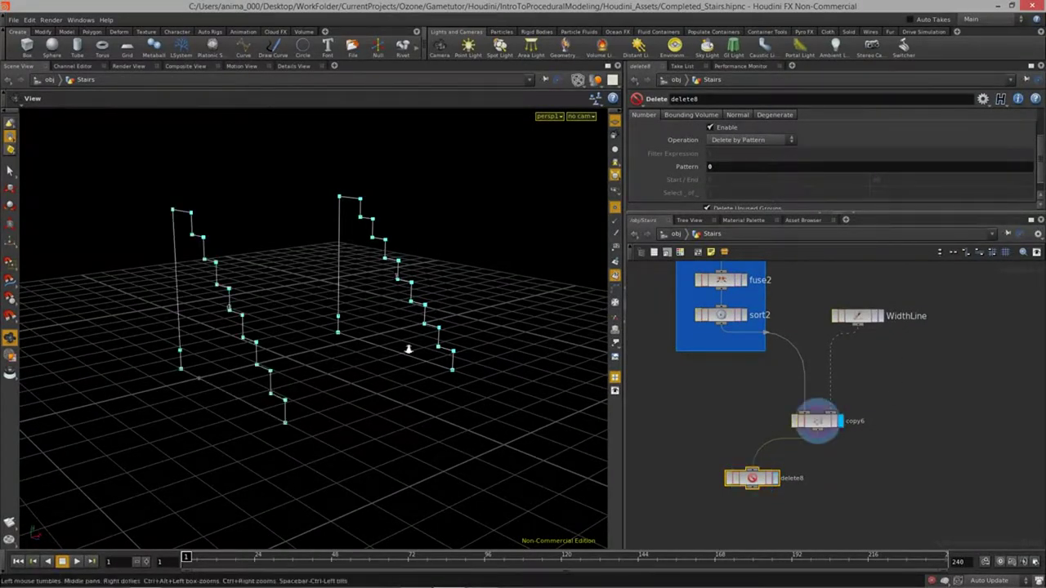
Step: Inspect the stair outlines from sort2, copy6 and join6 in the 3D view, checking whether the profile is closed
left_click_drag(408, 350, 237, 358)
middle_click_drag(892, 348, 892, 375)
left_click(745, 343)
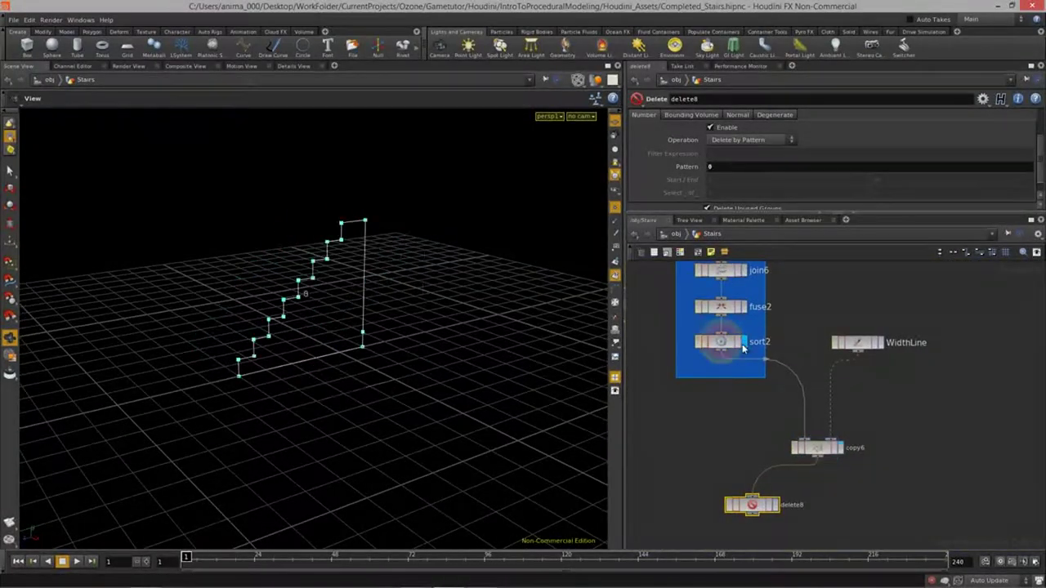
left_click_drag(274, 360, 409, 364)
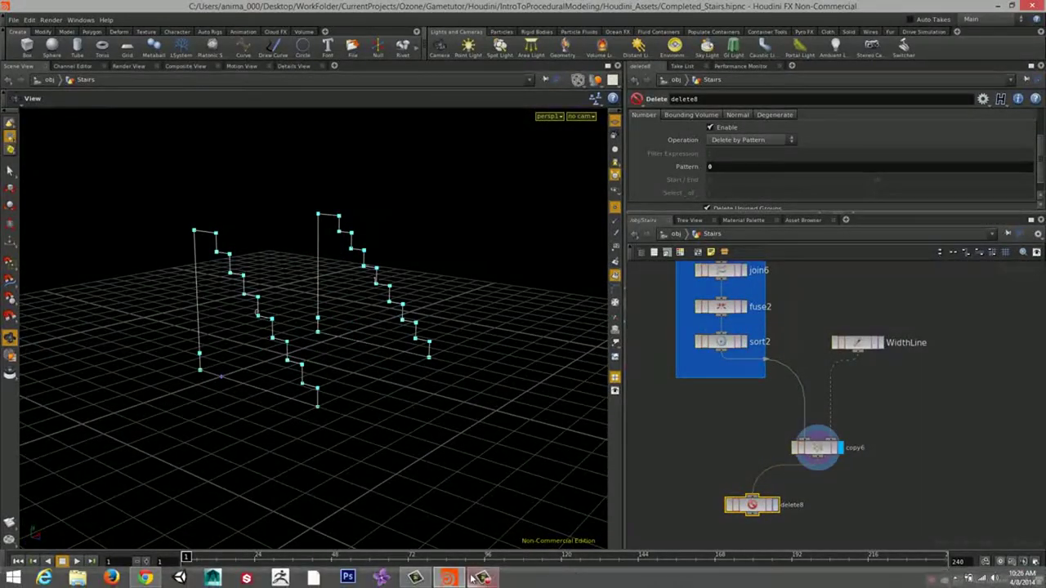
left_click(482, 578)
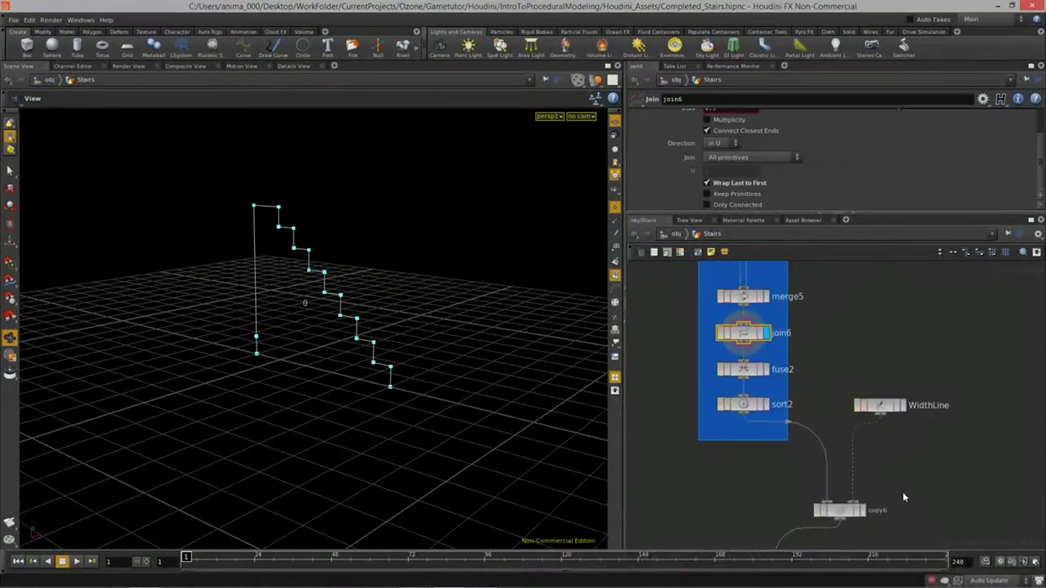
left_click(768, 423)
left_click_drag(374, 377, 444, 434)
left_click_drag(352, 412, 507, 408)
Step: Add a Reverse node below delete8, wire delete8 into it and display it to flip that side profile
key("Tab")
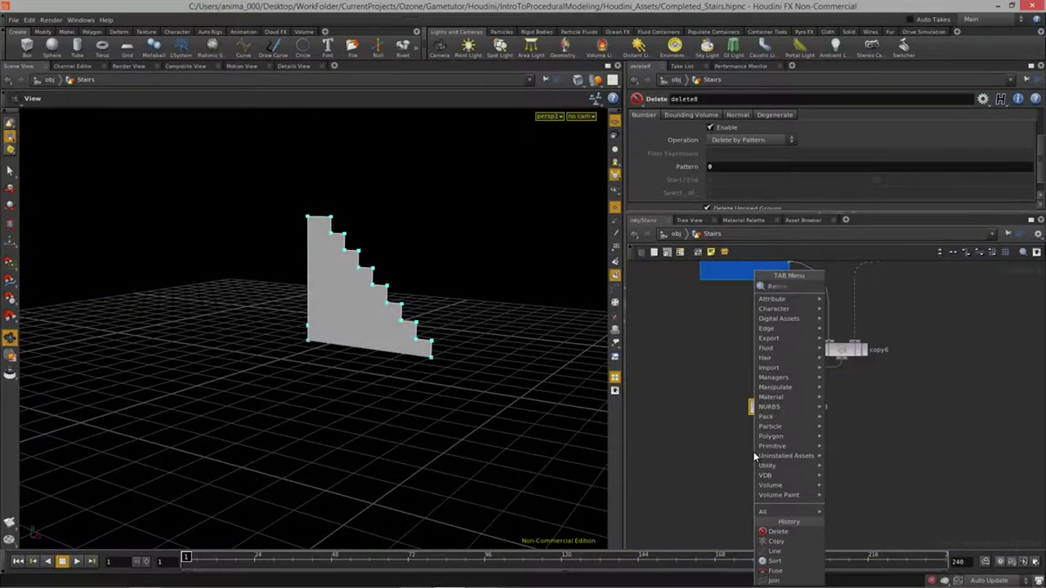
key("Return")
left_click(778, 460)
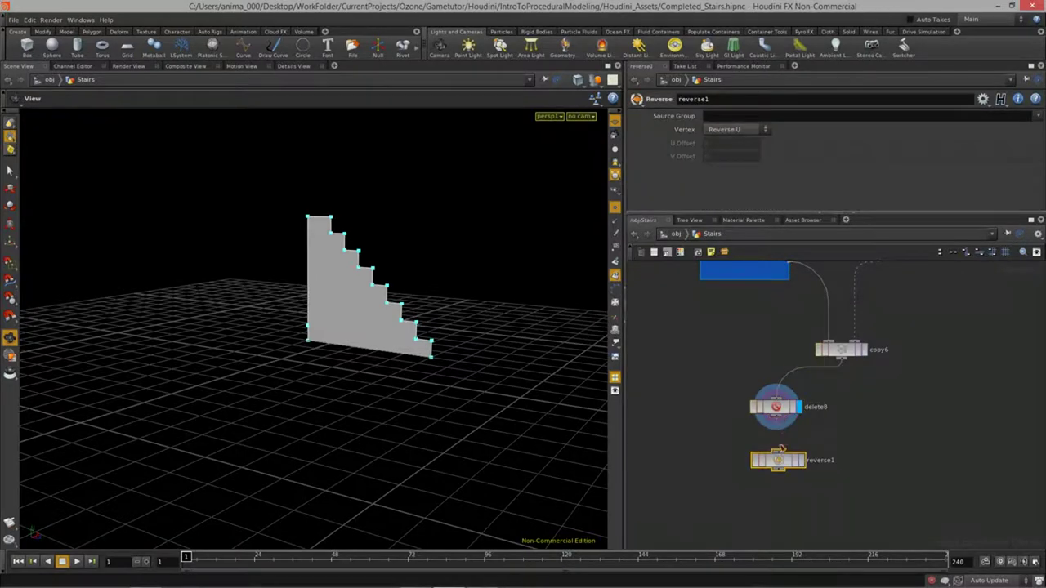
left_click(800, 460)
left_click_drag(776, 460, 776, 447)
left_click_drag(280, 305, 182, 307)
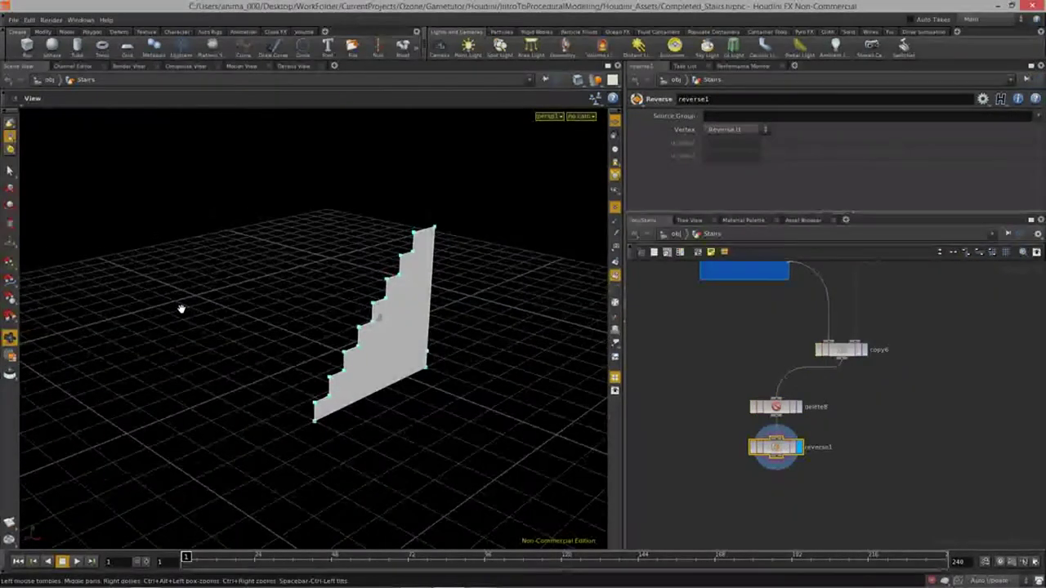
middle_click_drag(837, 465, 813, 448)
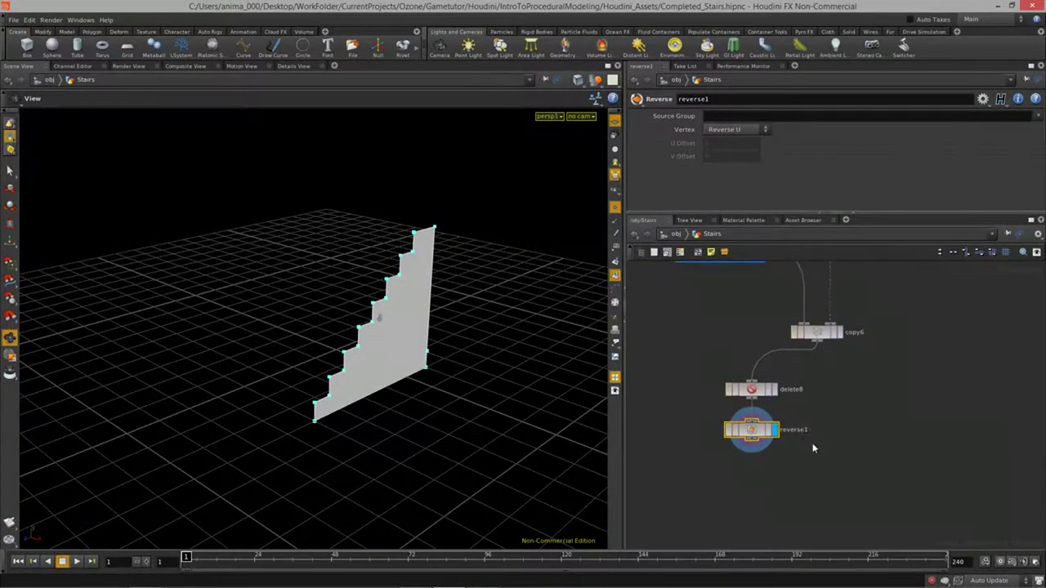
Step: Duplicate delete8 beside the original, set the copy's operation to Delete Non-Selected and display it
left_click(753, 390)
left_click_drag(751, 389, 803, 422, "alt")
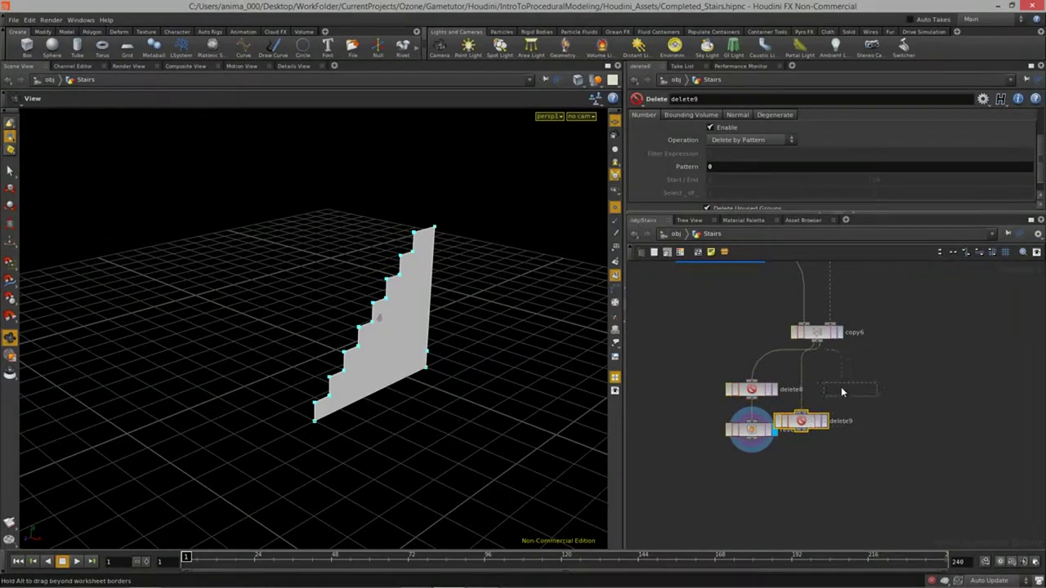
left_click_drag(842, 393, 842, 393, "alt")
scroll(759, 172, "up", 4)
left_click(741, 131)
left_click(734, 140)
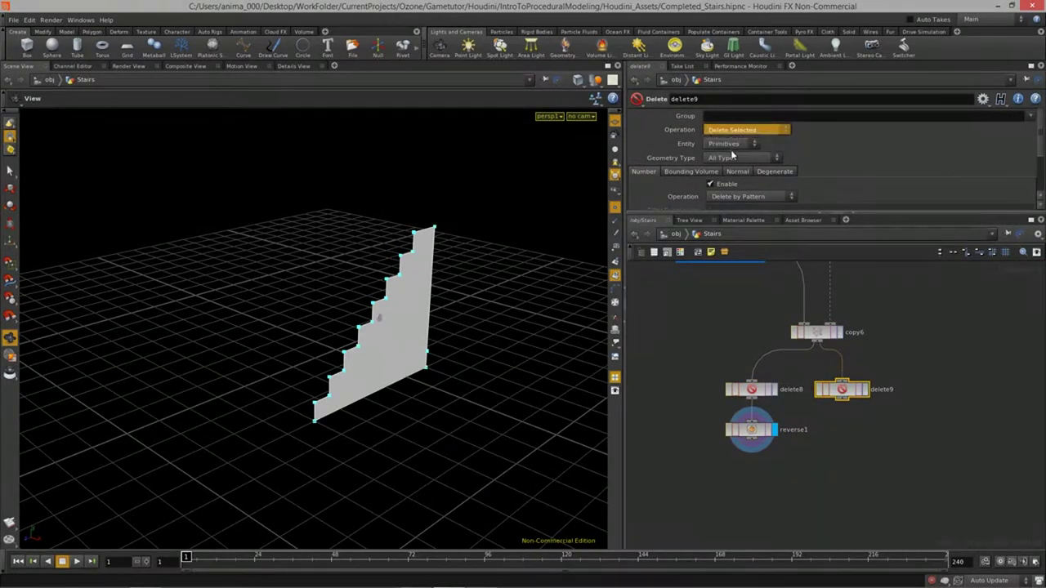
left_click(864, 390)
left_click_drag(402, 365, 459, 340)
middle_click_drag(842, 487, 835, 461)
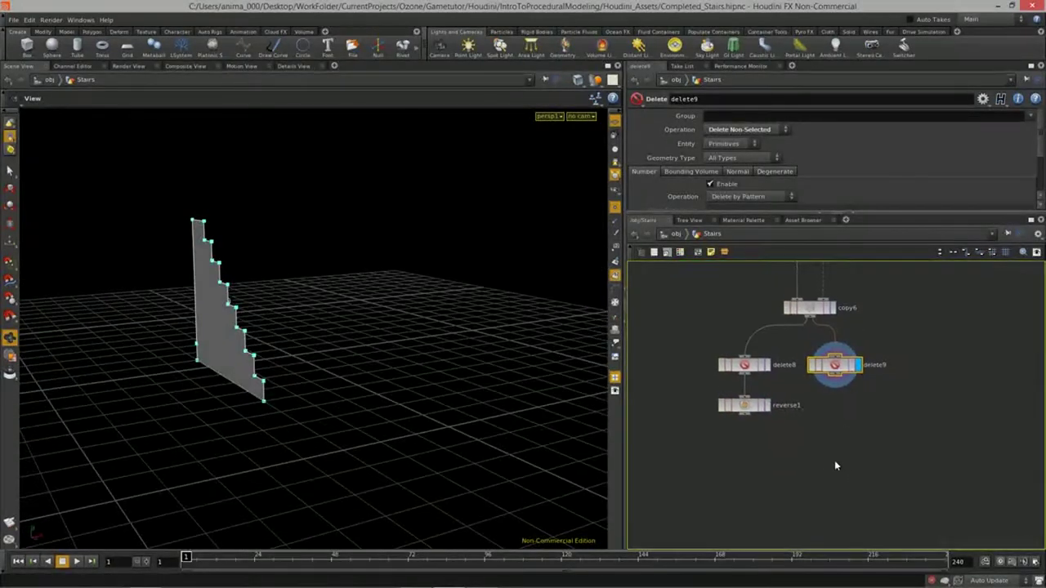
Step: Combine reverse1 and delete9 in a new Merge node, display it and reposition delete9 beneath copy6
key("Tab")
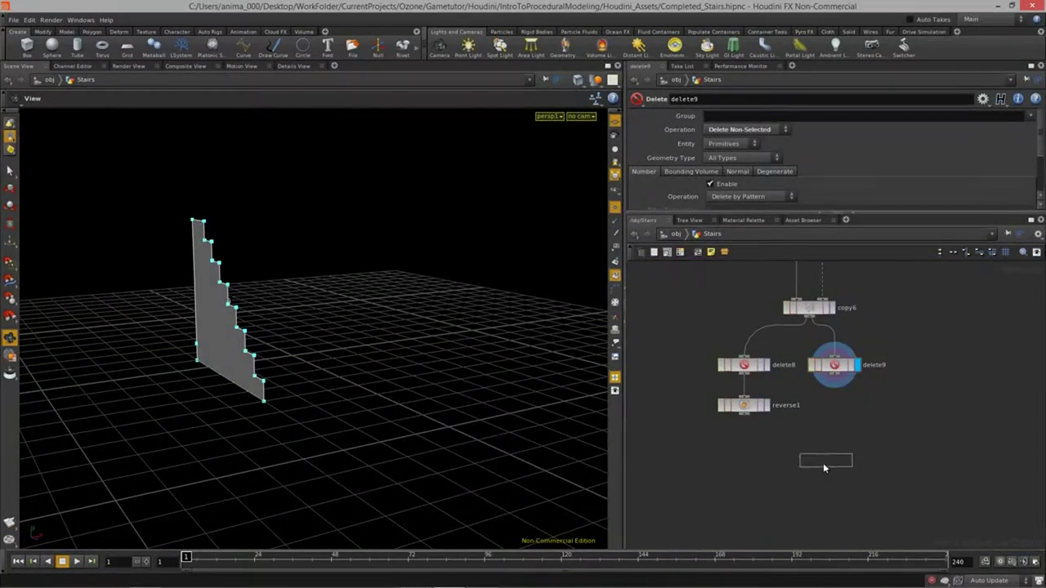
left_click(788, 468)
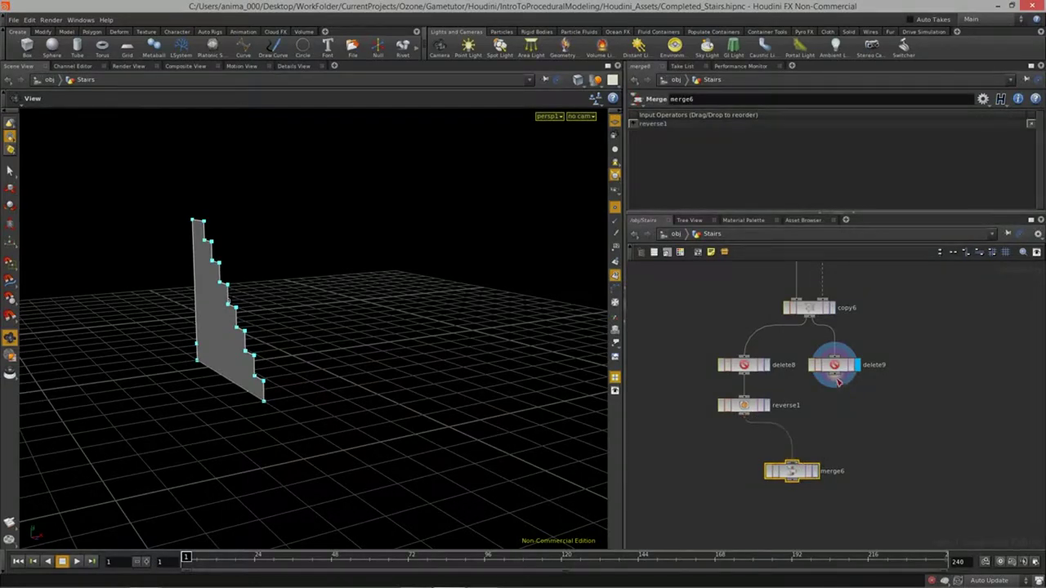
left_click(802, 469)
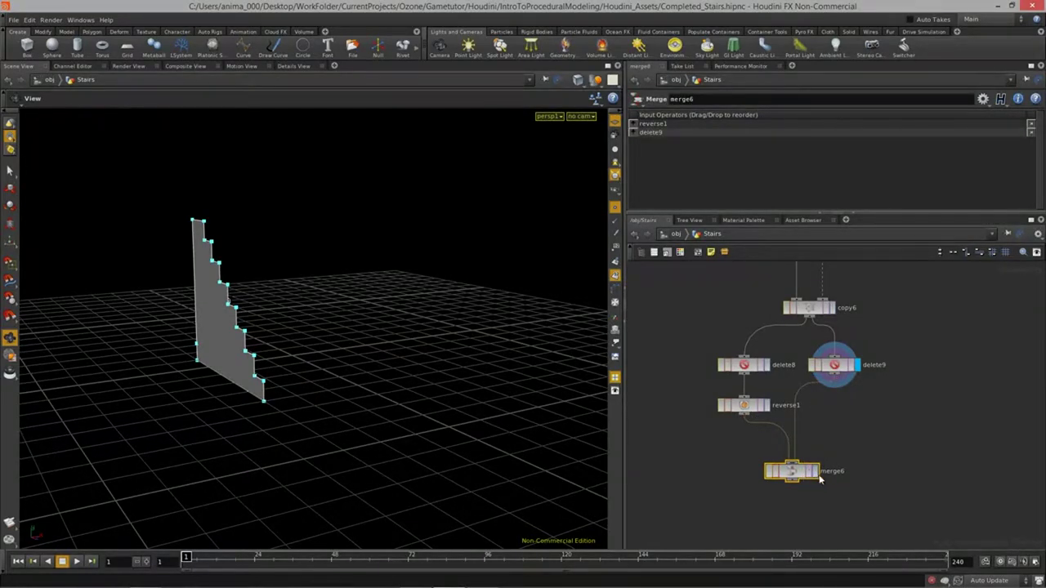
left_click(815, 472)
left_click_drag(438, 379, 490, 396)
middle_click_drag(845, 466, 786, 492)
left_click_drag(789, 391, 765, 420)
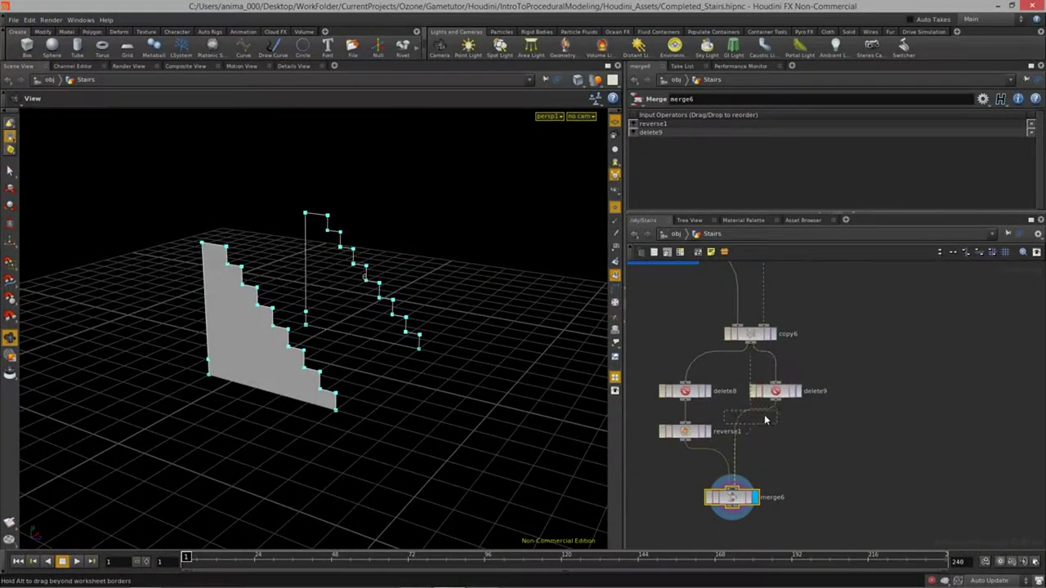
Step: Add a Skin node beside the side-profile branches, wire copy6 into its first input and display it
left_click(773, 334)
left_click_drag(430, 394, 420, 397)
middle_click_drag(875, 373, 864, 362)
right_click(861, 372)
left_click(861, 373)
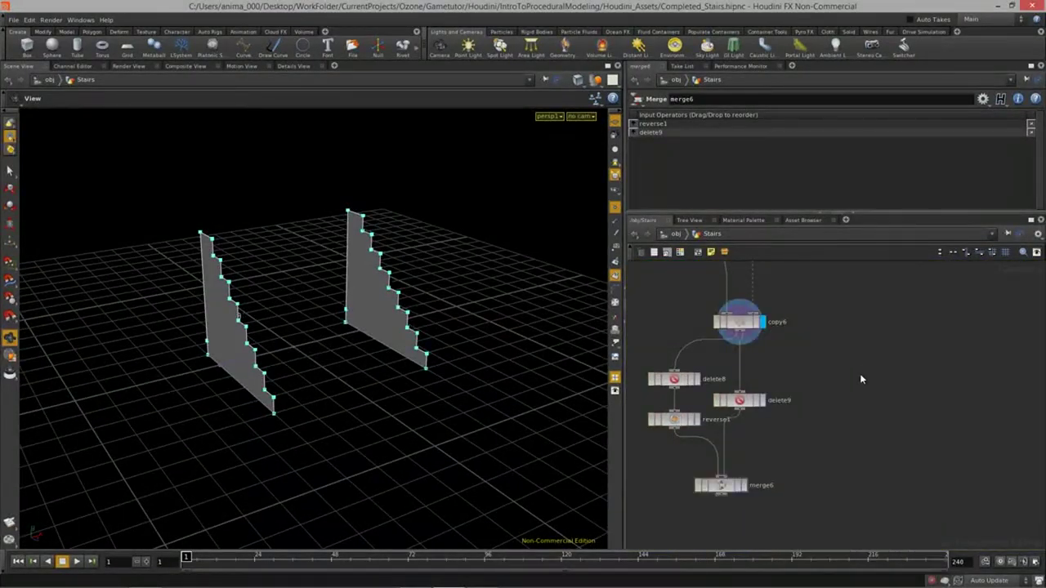
left_click(861, 395)
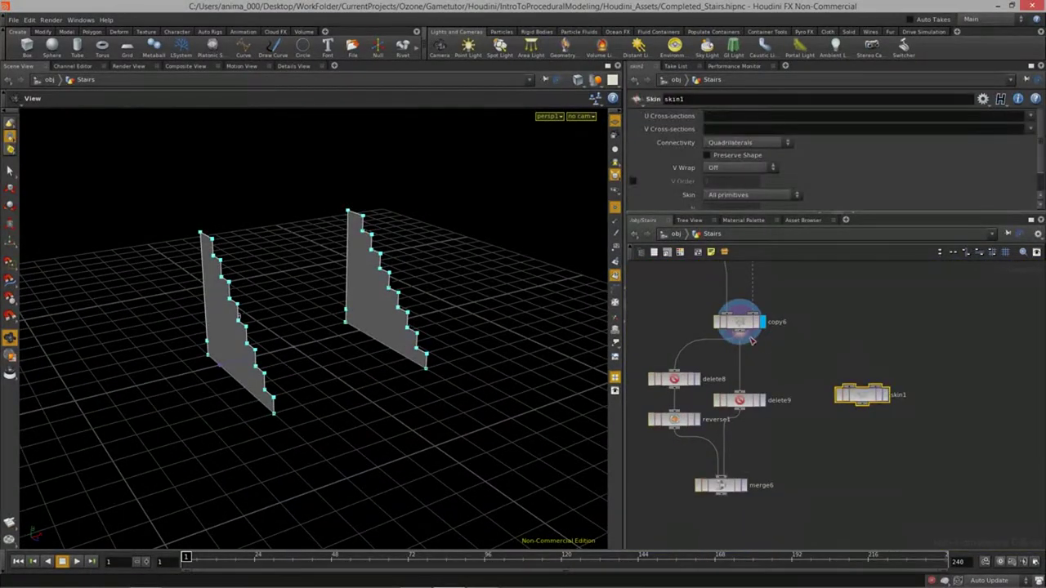
left_click(882, 396)
left_click_drag(408, 352, 350, 389)
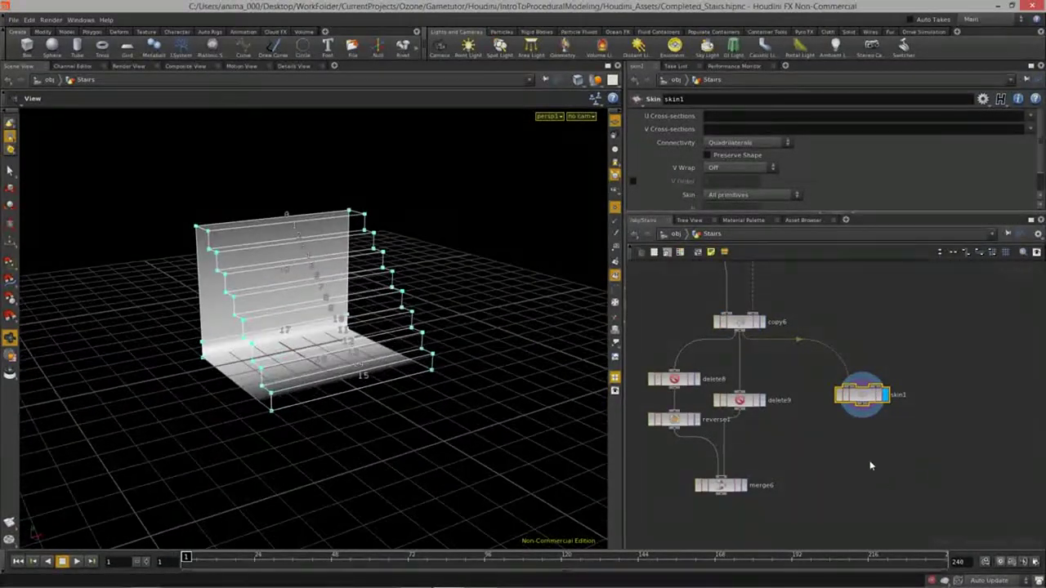
Step: Add a Reverse node below skin1, wire skin1 into it, display it and move both nodes lower in the network
middle_click_drag(891, 481, 891, 472)
left_click(848, 430)
key("Tab")
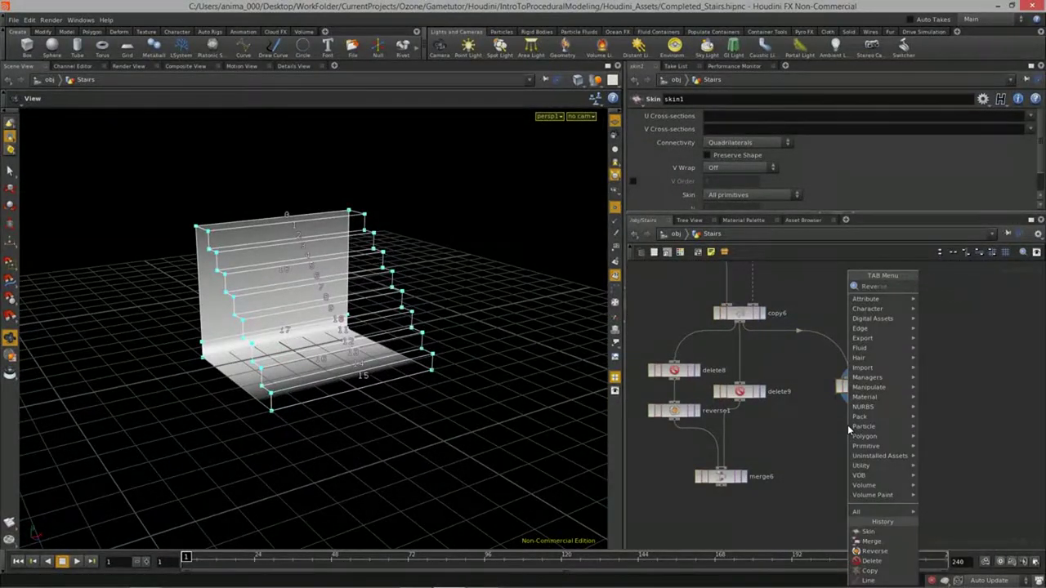
key("Return")
left_click(864, 425)
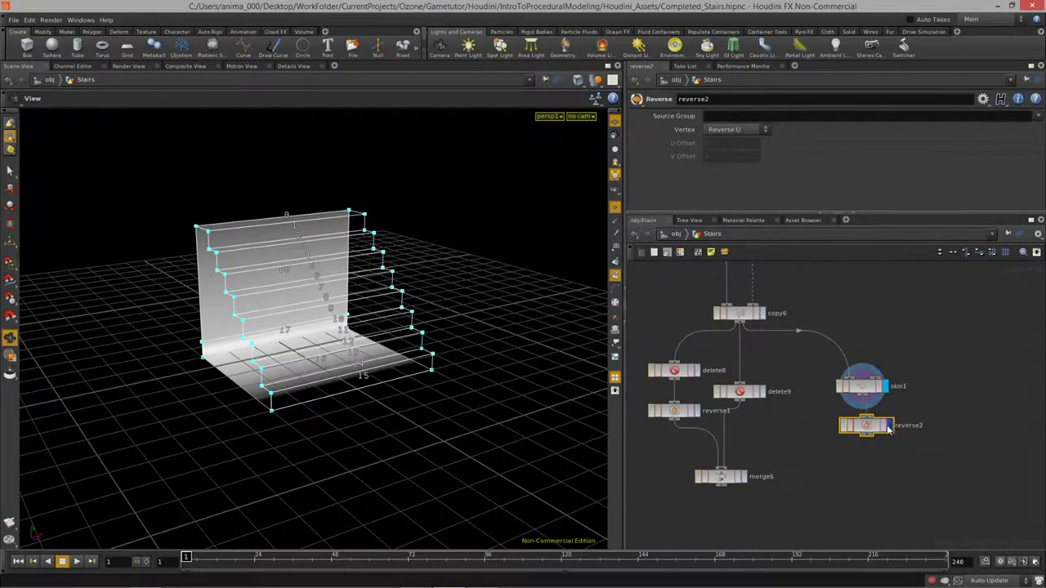
left_click(888, 427)
left_click_drag(905, 365, 857, 444)
left_click(908, 400)
middle_click_drag(908, 400, 920, 345)
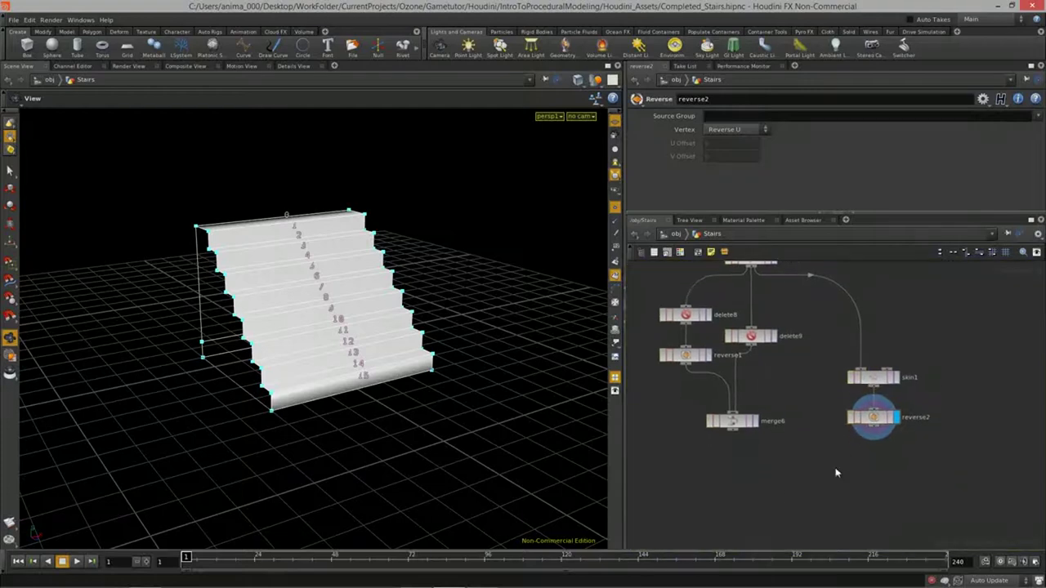
Step: Merge merge6 and reverse2 in a new Merge node, display it and hide the primitive numbers
key("Tab")
type("merge")
key("Return")
left_click(808, 493)
left_click_drag(738, 436, 827, 482)
left_click(832, 493)
left_click_drag(388, 374, 327, 340)
left_click(615, 276)
Step: Set the Segments value of the resample1 node to 6 to change the number of stairs
scroll(392, 331, "down", 2)
scroll(892, 396, "down", 6)
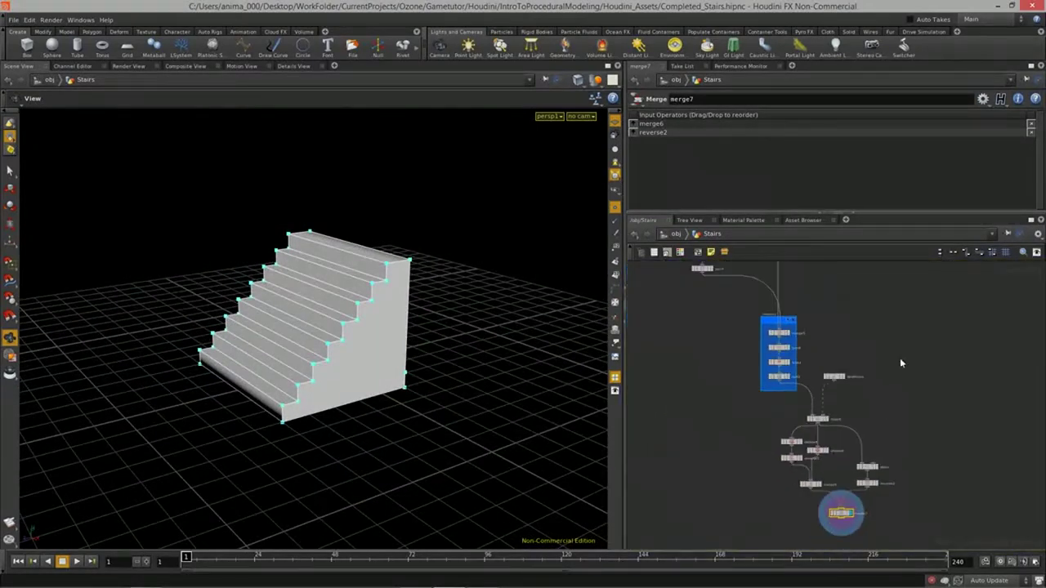
middle_click_drag(866, 274, 903, 401)
scroll(940, 391, "up", 3)
scroll(813, 426, "up", 6)
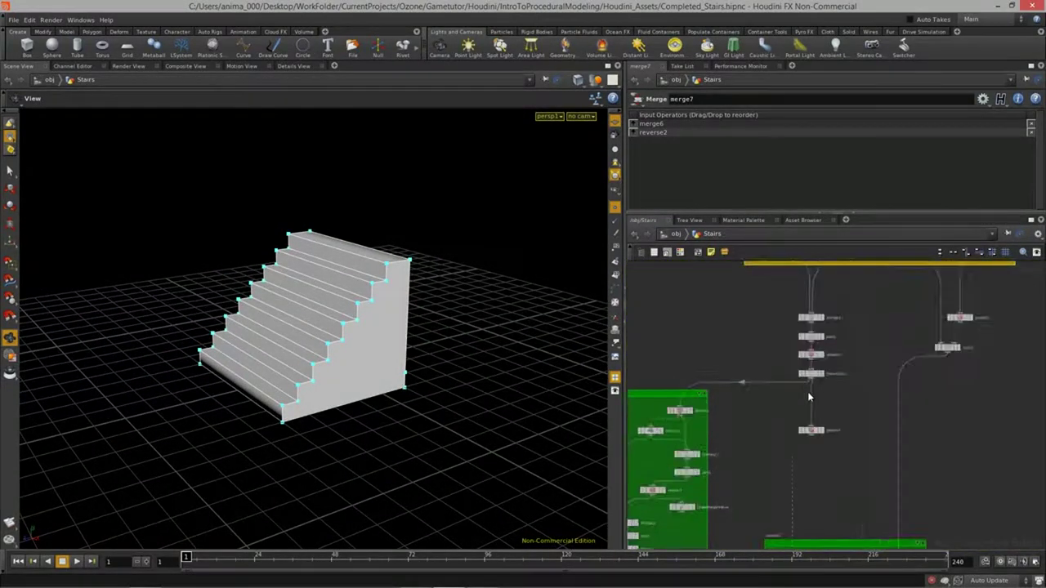
left_click(821, 352)
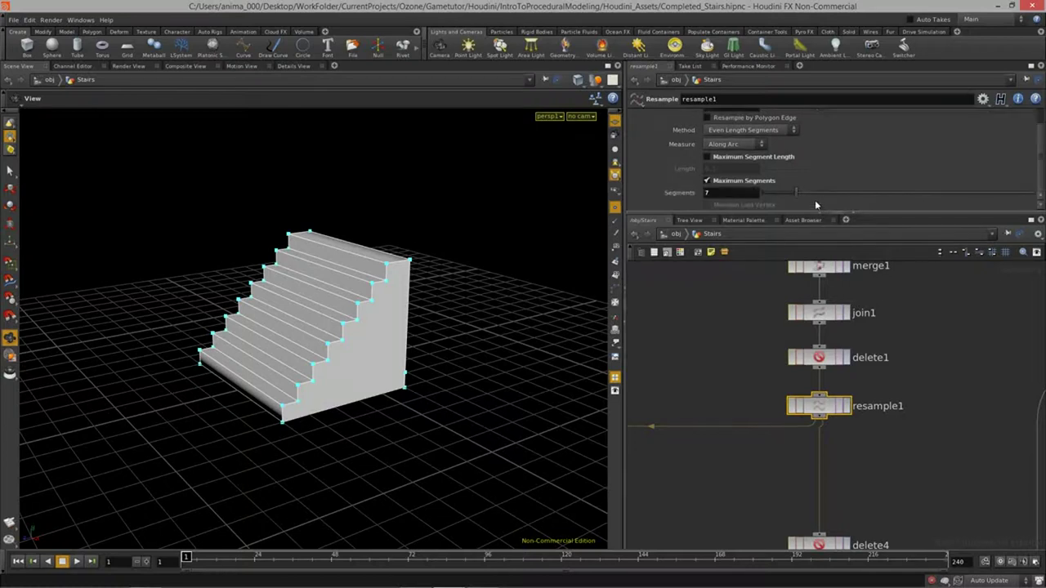
mouse_move(799, 193)
left_mouse_down()
mouse_move(821, 189)
mouse_move(771, 199)
mouse_move(830, 193)
mouse_move(789, 196)
mouse_move(811, 197)
mouse_move(799, 200)
left_mouse_up()
Step: Set the HeightLine distance to 1.5 and the LengthLine distance to 2
scroll(876, 420, "down", 5)
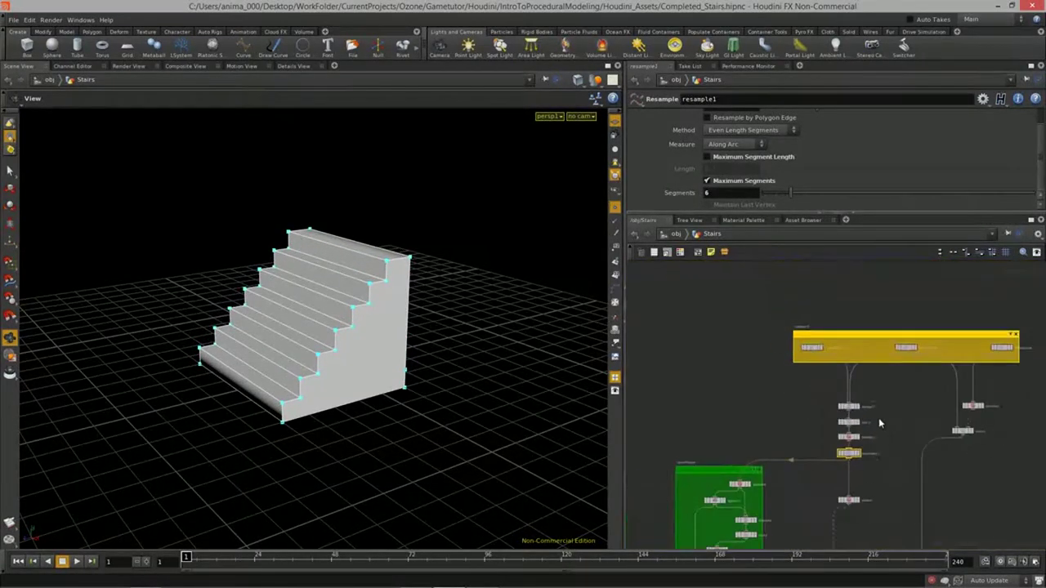
scroll(817, 420, "up", 6)
left_click(842, 363)
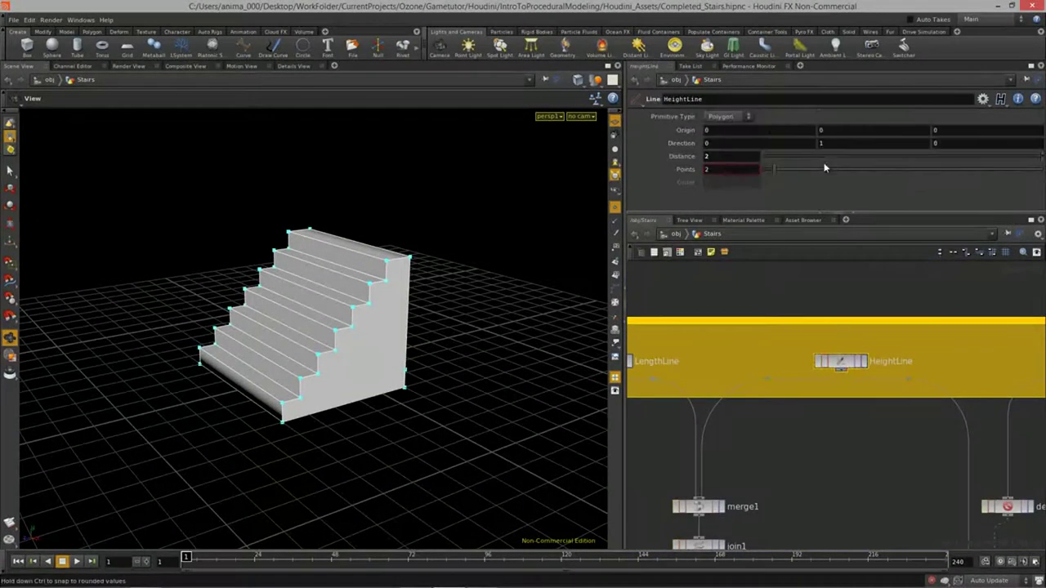
mouse_move(715, 156)
middle_mouse_down()
mouse_move(731, 160)
mouse_move(662, 166)
mouse_move(704, 168)
middle_mouse_up()
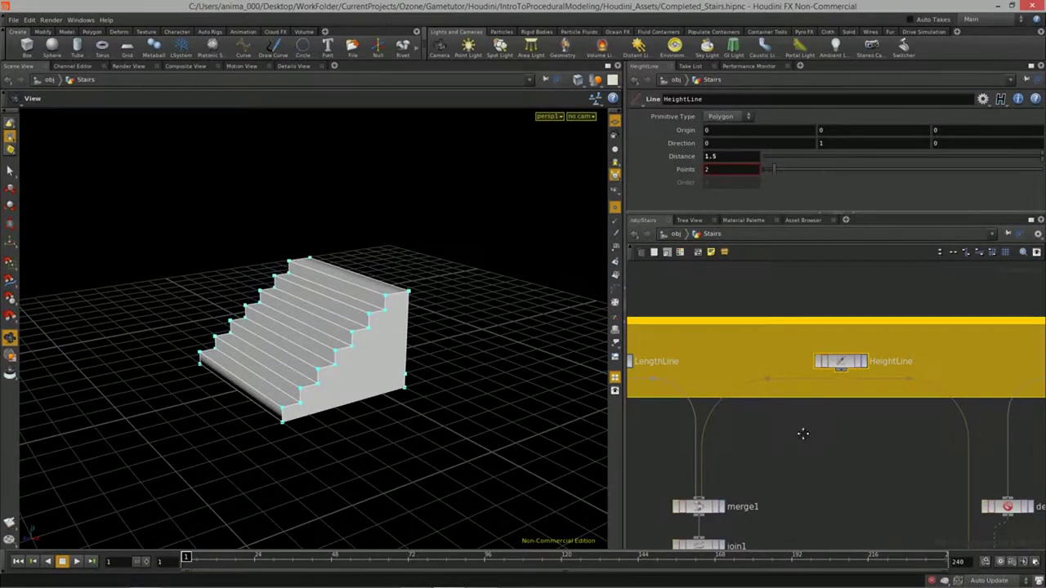
middle_click_drag(804, 433, 905, 426)
left_click(711, 356)
mouse_move(717, 159)
middle_mouse_down()
mouse_move(735, 158)
mouse_move(717, 157)
mouse_move(719, 167)
middle_mouse_up()
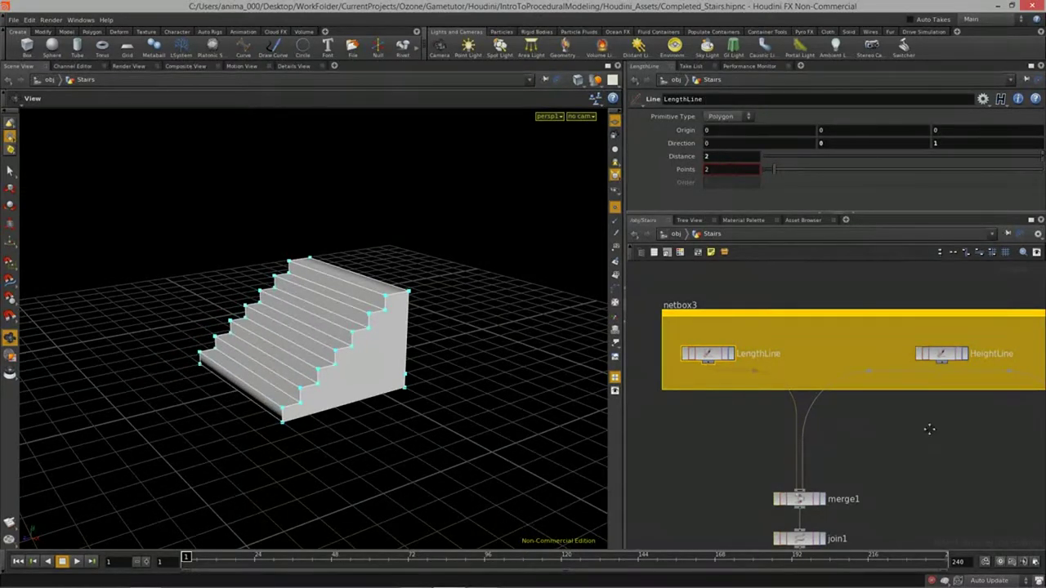
Step: Set the TableLine distance to 0.5 and view the staircase's upper landing
middle_click_drag(929, 428, 714, 422)
left_click(964, 346)
middle_click_drag(719, 156, 739, 168)
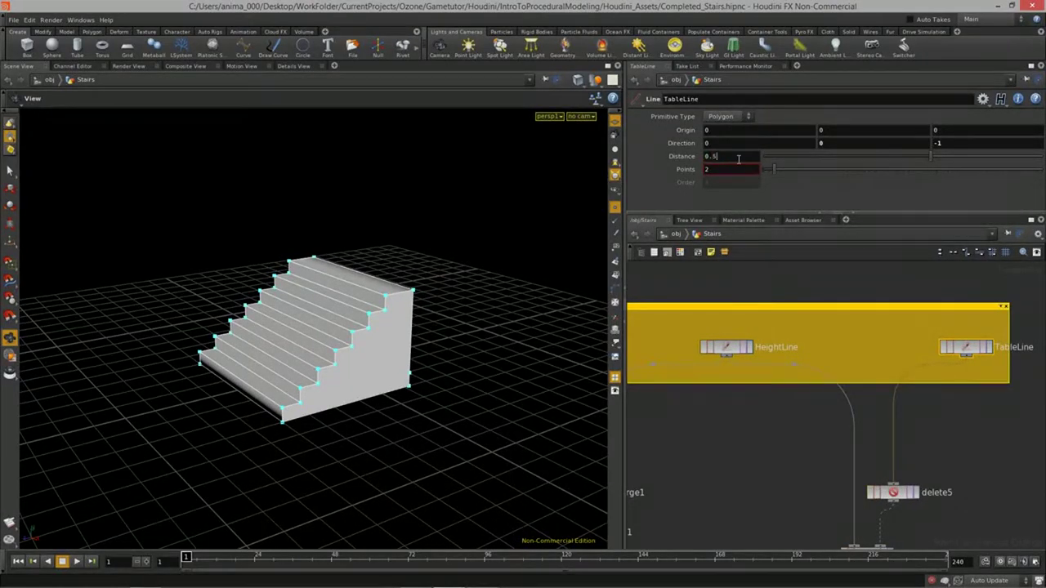
key("Return")
left_click_drag(420, 299, 401, 384)
scroll(402, 383, "up", 5)
left_click_drag(374, 386, 292, 386)
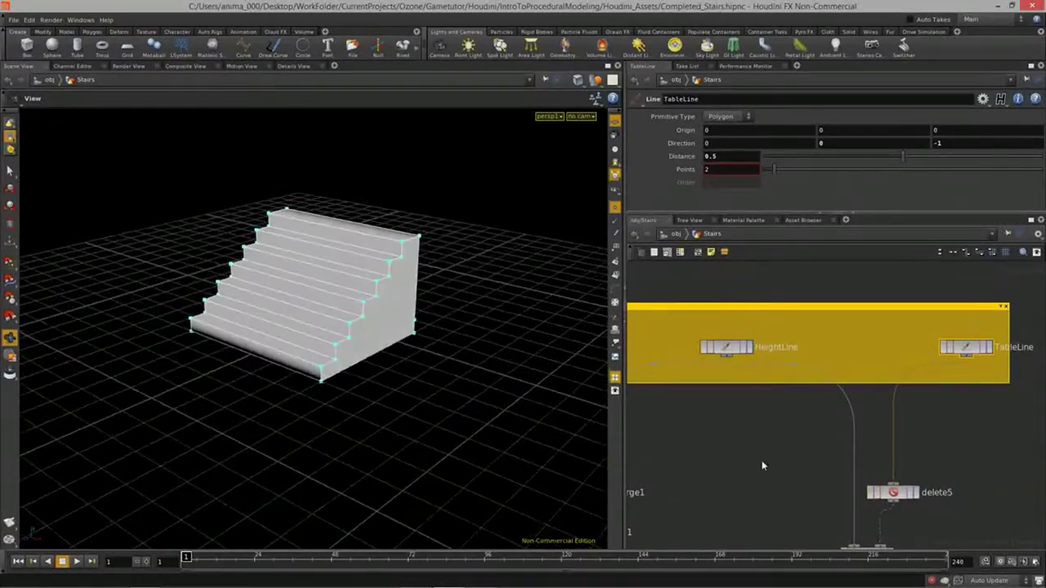
Step: Add a Facet node below merge7, wire merge7 into it and display it
middle_click_drag(759, 523, 758, 430)
scroll(758, 429, "down", 8)
middle_click_drag(827, 531, 845, 294)
middle_click_drag(849, 490, 882, 292)
middle_click_drag(856, 487, 861, 402)
scroll(849, 406, "up", 7)
key("Tab")
type("fac")
key("Return")
left_click(802, 398)
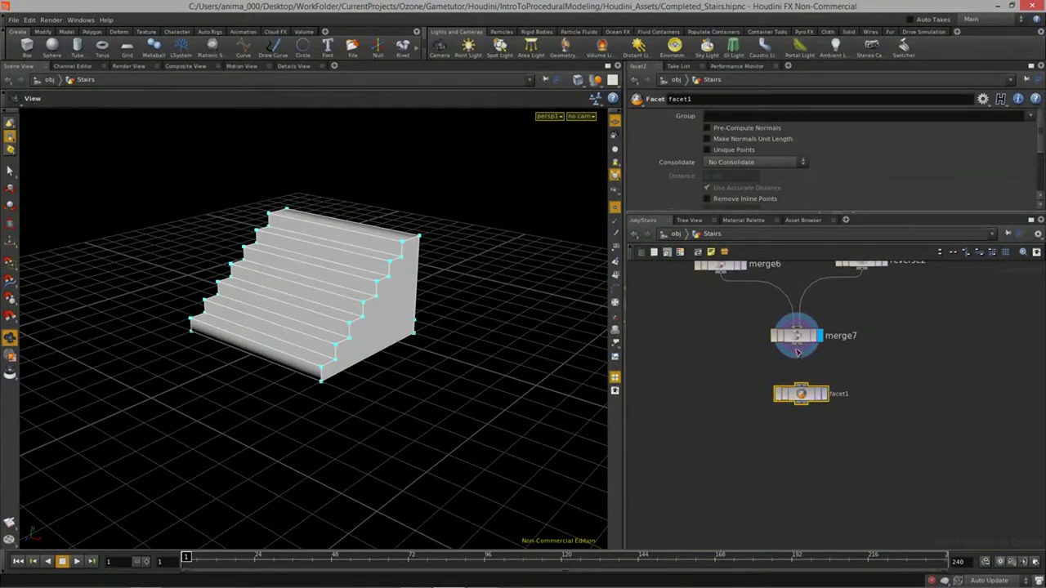
middle_click_drag(494, 372, 485, 404)
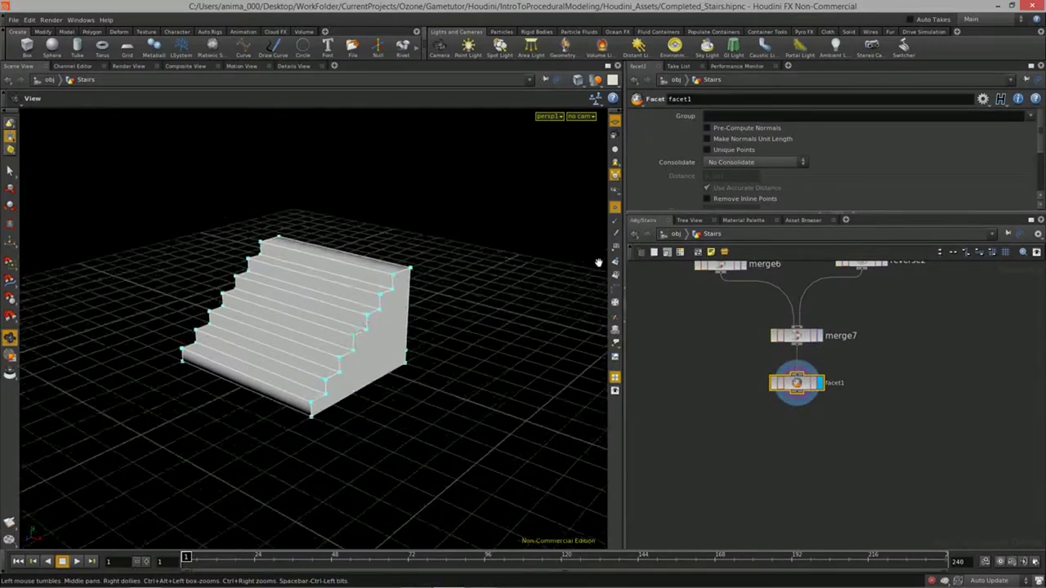
Step: Enable Cusp Polygons on facet1 with a cusp angle of 45 and turn on Post-Compute Normals
left_click_drag(865, 215, 864, 280)
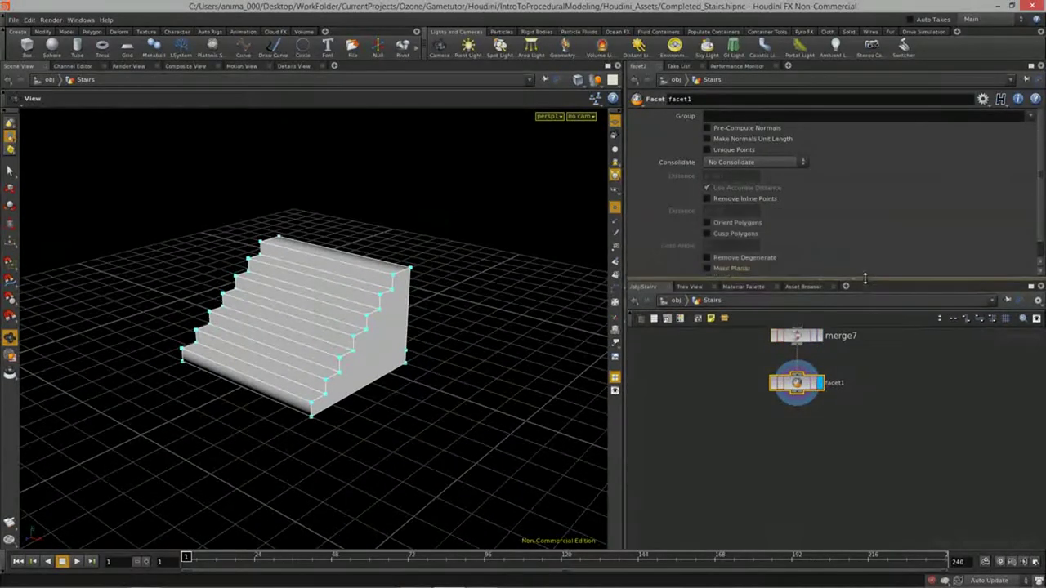
left_click(750, 233)
left_click(991, 245)
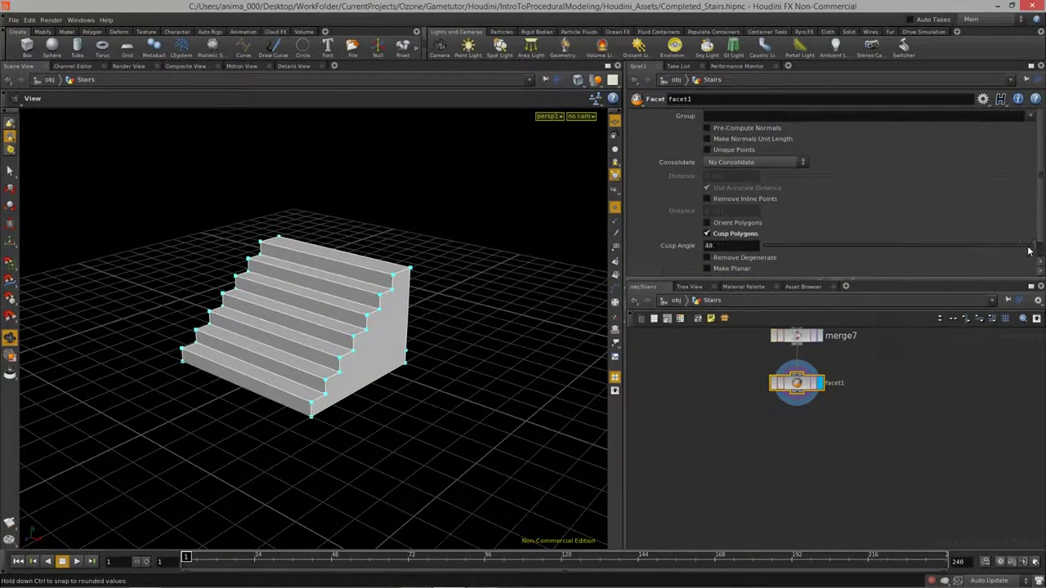
type("45")
key("Return")
scroll(779, 261, "down", 1)
left_click(764, 260)
mouse_move(289, 303)
left_mouse_down()
mouse_move(353, 319)
mouse_move(511, 305)
mouse_move(332, 439)
left_mouse_up()
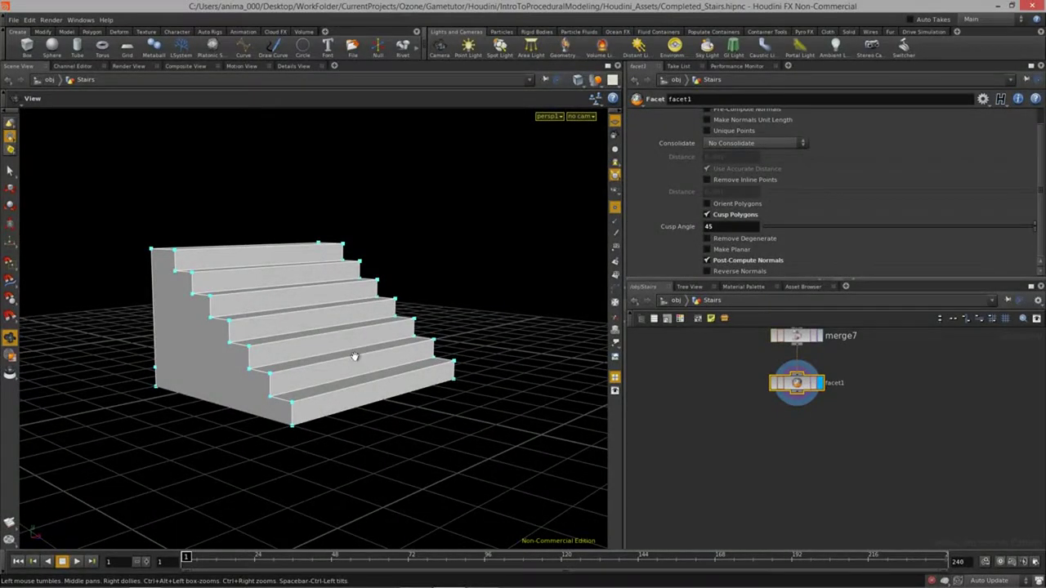
left_click_drag(415, 346, 343, 489)
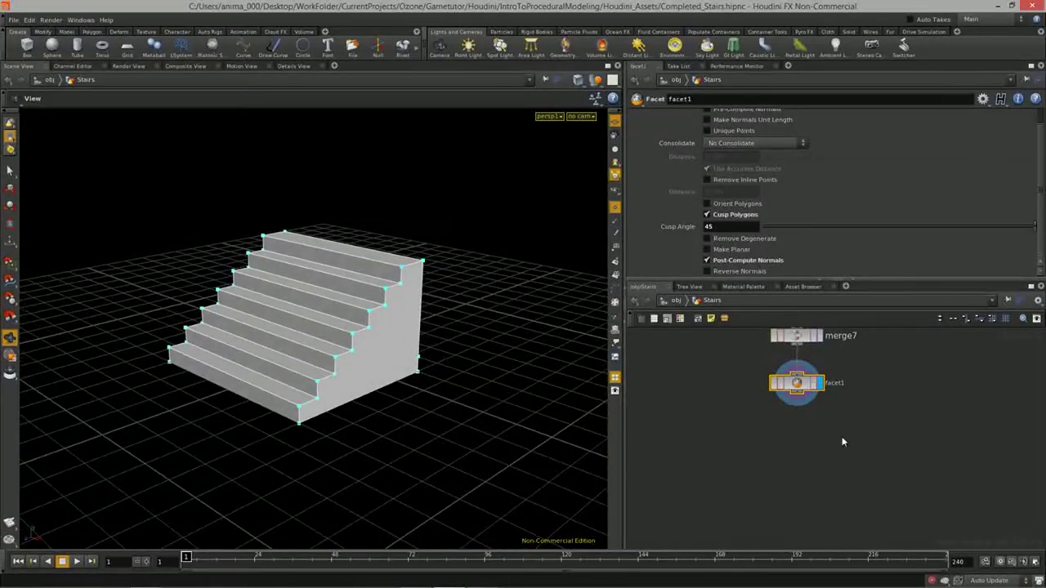
Step: Enclose the nine nodes from the copied profiles' skinning branch down to facet1 in a network box
scroll(898, 475, "down", 5)
scroll(868, 434, "down", 3)
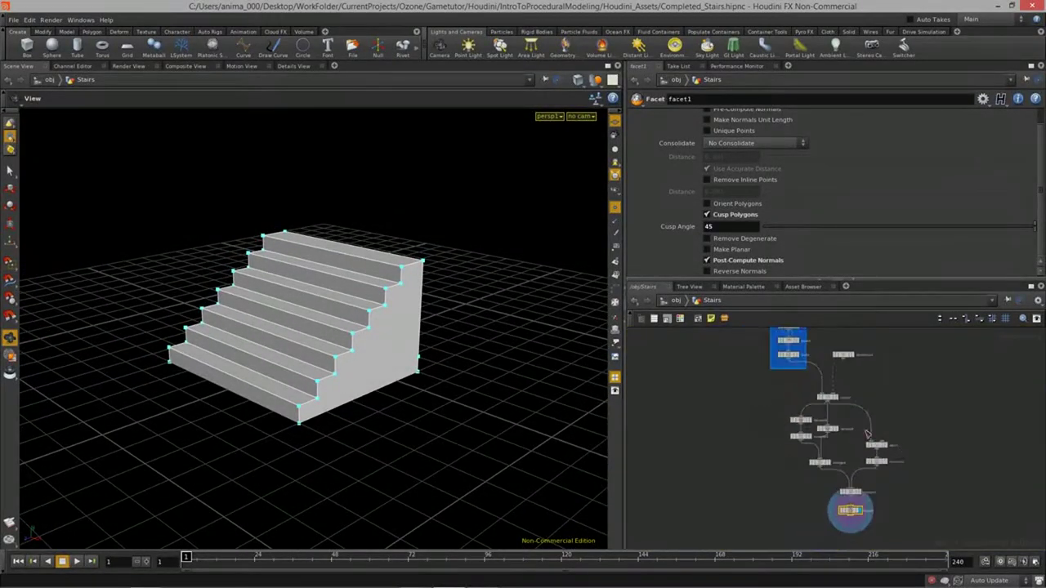
left_click_drag(934, 523, 935, 523)
key("shift+o")
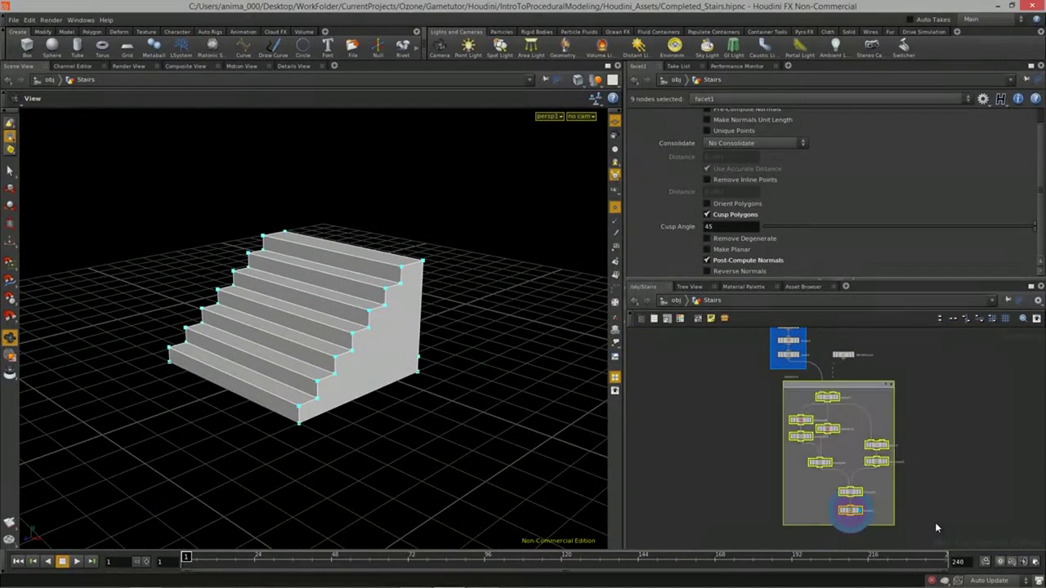
middle_click_drag(930, 433, 898, 381)
left_click(938, 399)
left_click_drag(842, 367, 827, 377)
middle_click_drag(913, 421, 926, 412)
middle_click_drag(875, 331, 874, 375)
left_click_drag(842, 375, 864, 377)
Step: Colour the new network box around the skinning, merge and facet nodes blue
middle_click_drag(947, 459, 941, 388)
middle_click_drag(858, 350, 868, 372)
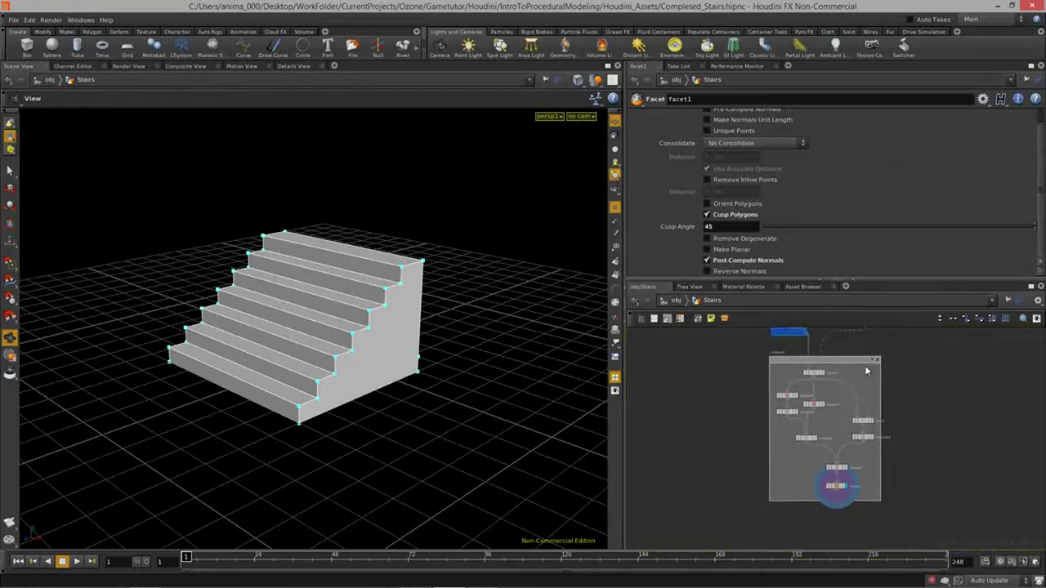
key("c")
left_click(651, 527)
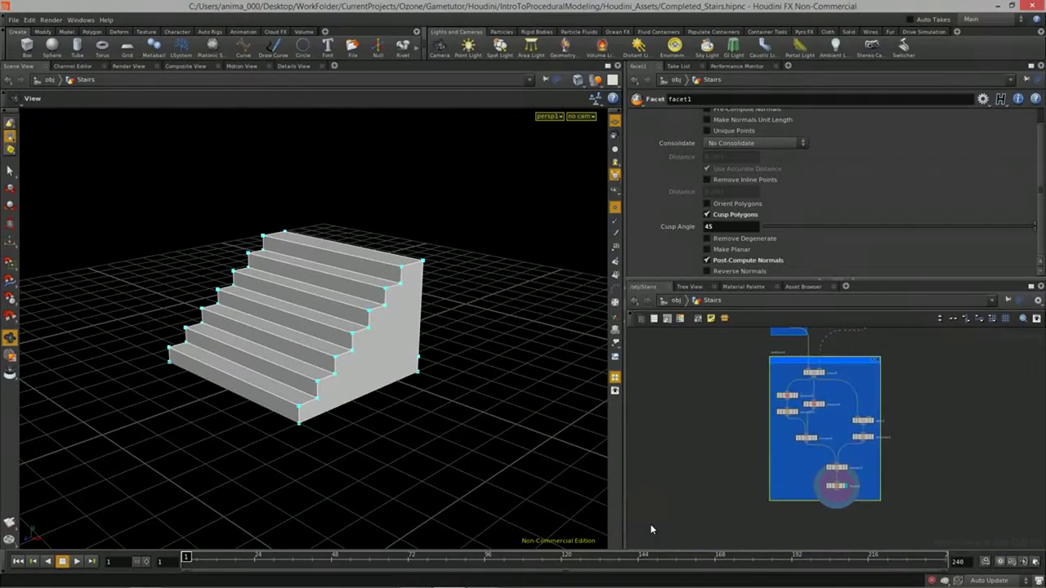
middle_click_drag(909, 382, 880, 374)
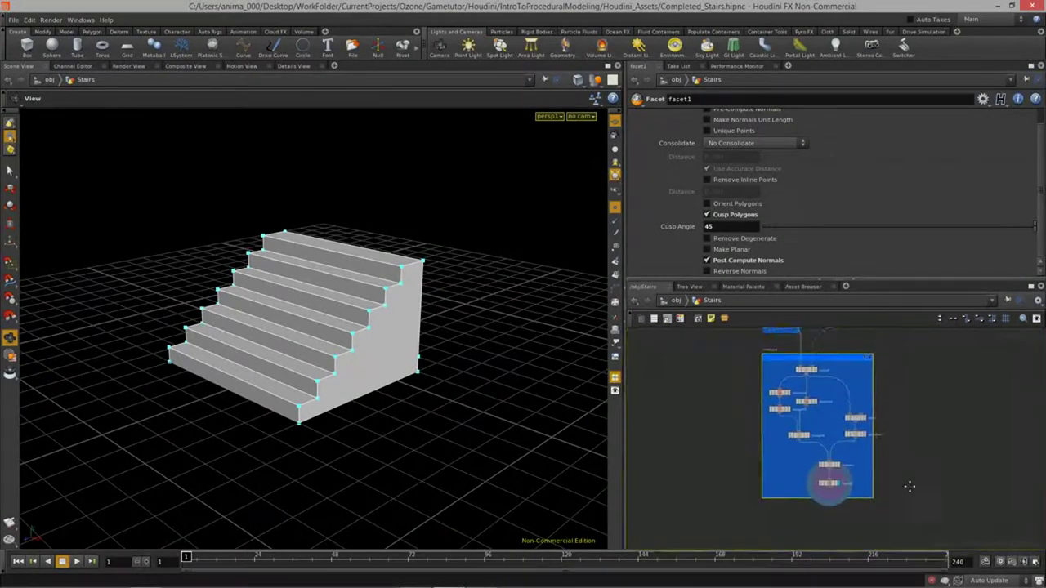
middle_click_drag(912, 505, 904, 453)
middle_click_drag(841, 469, 828, 419)
Step: Add a Clip node below the blue network box, wire facet1 into it, display it and align it under facet1
right_click_drag(246, 401, 247, 408)
left_click_drag(247, 407, 285, 431)
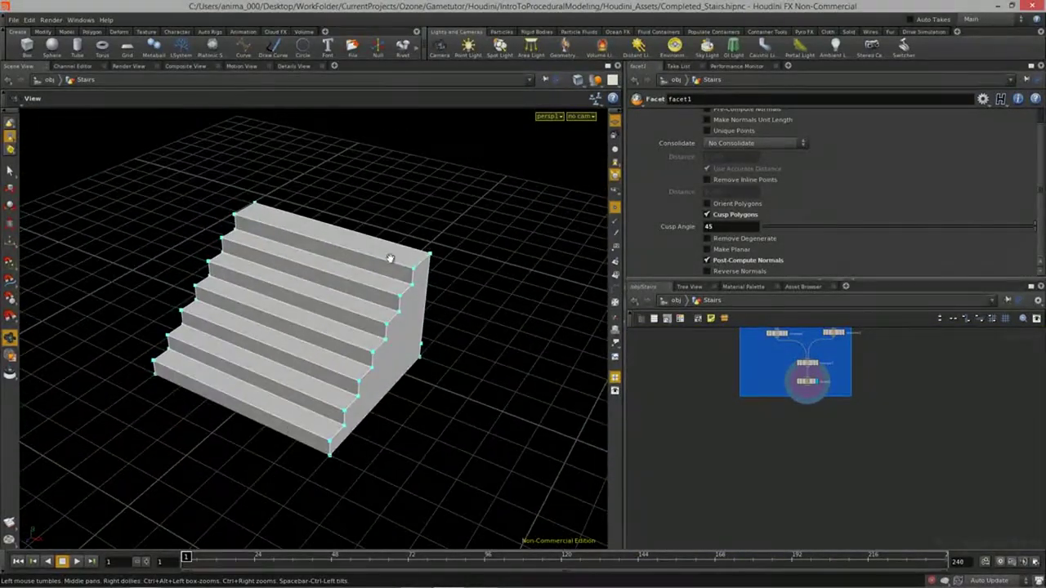
left_click_drag(135, 419, 250, 495)
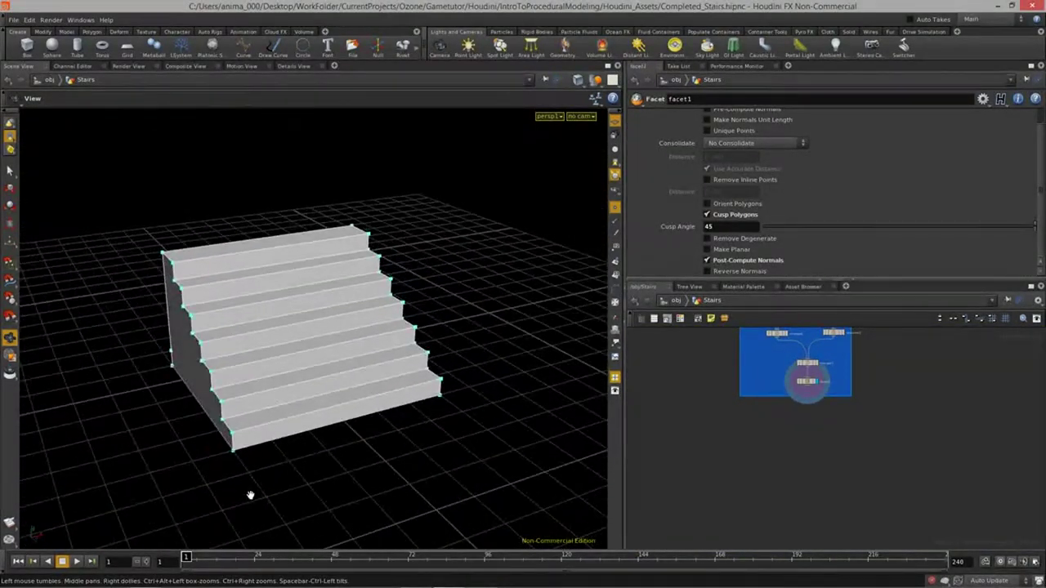
left_click_drag(393, 347, 318, 331)
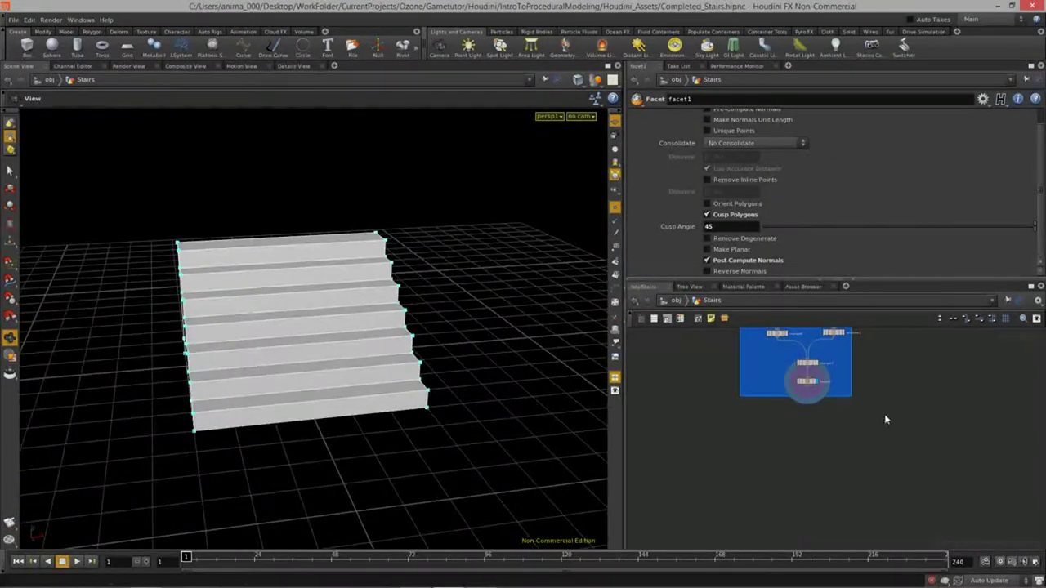
middle_click_drag(889, 419, 900, 431)
key("Tab")
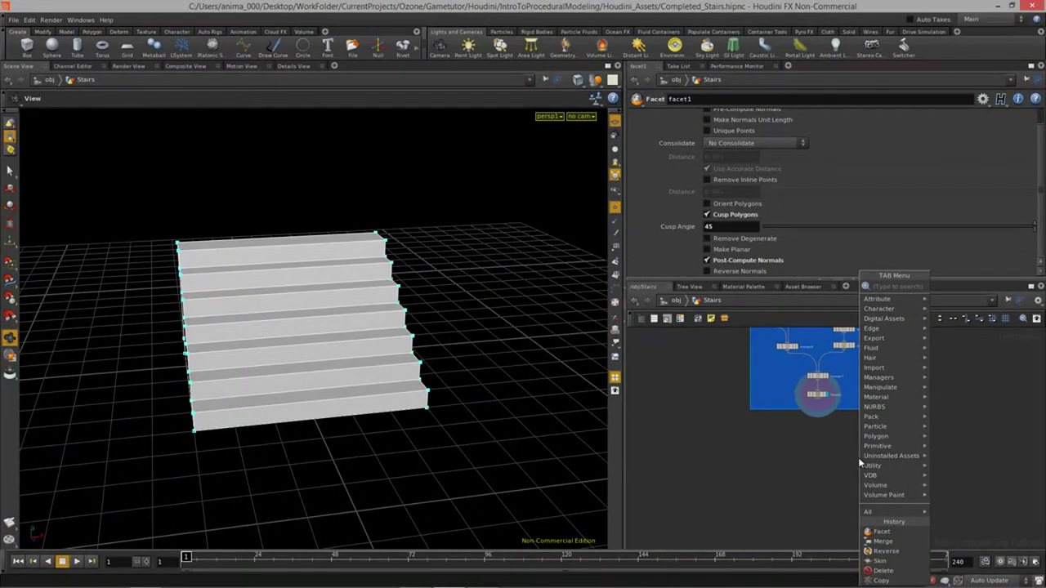
key("Return")
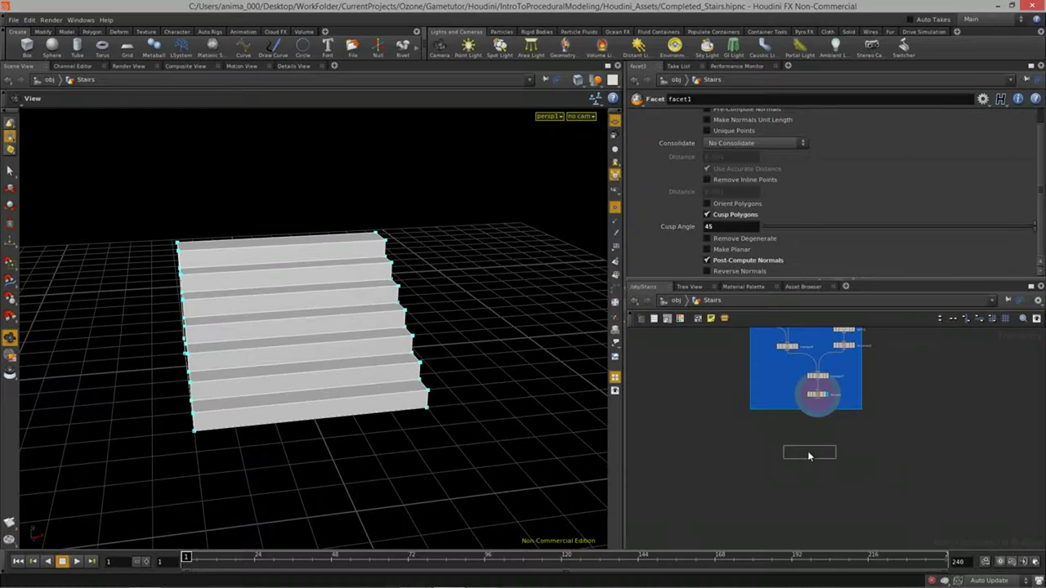
left_click(808, 454)
scroll(818, 399, "up", 5)
left_click(785, 524)
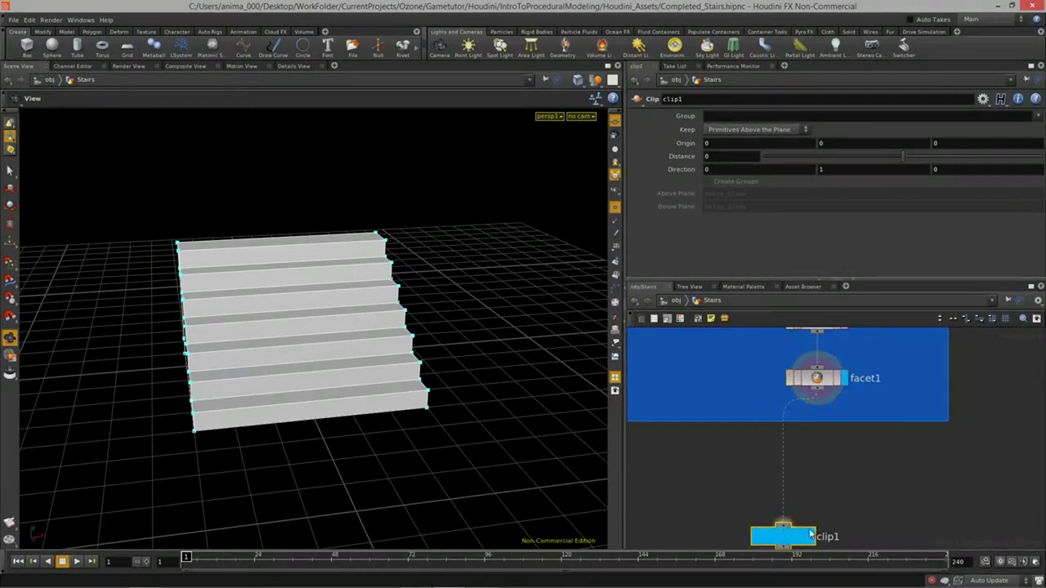
left_click(810, 537)
middle_click_drag(865, 474, 863, 419)
left_click_drag(779, 486, 817, 480)
middle_click_drag(817, 473, 810, 487)
Step: Try tilting clip1's cutting plane with its viewport handle and undo the rotation
left_click_drag(335, 378, 360, 396)
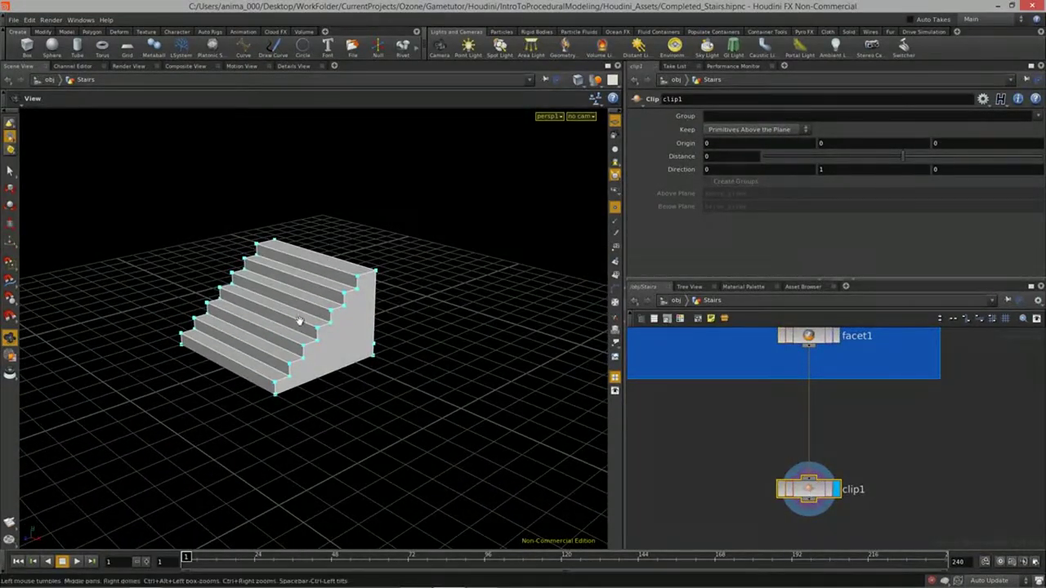
key("Return")
left_click_drag(303, 214, 573, 439)
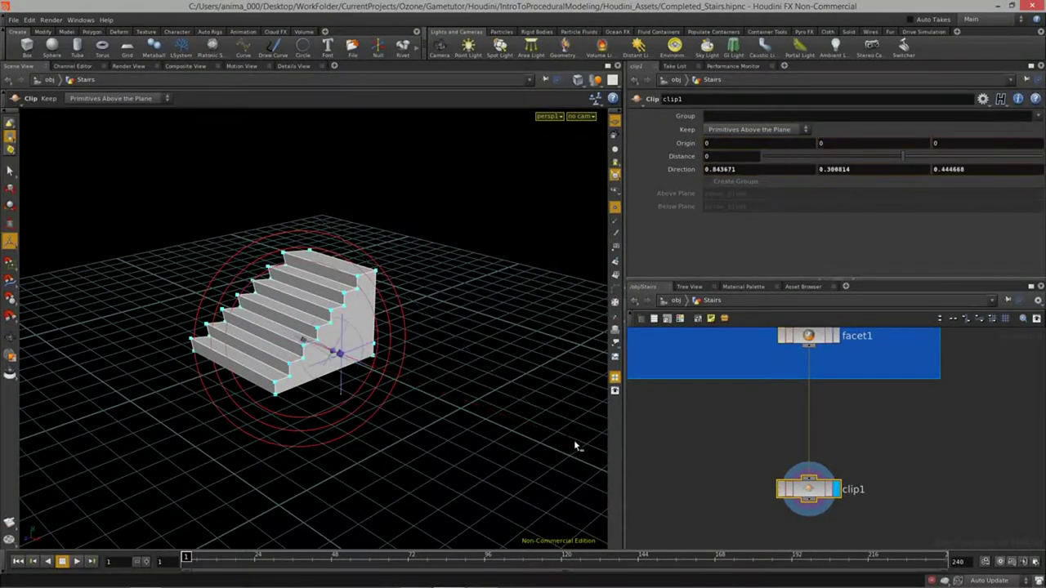
key("ctrl+z")
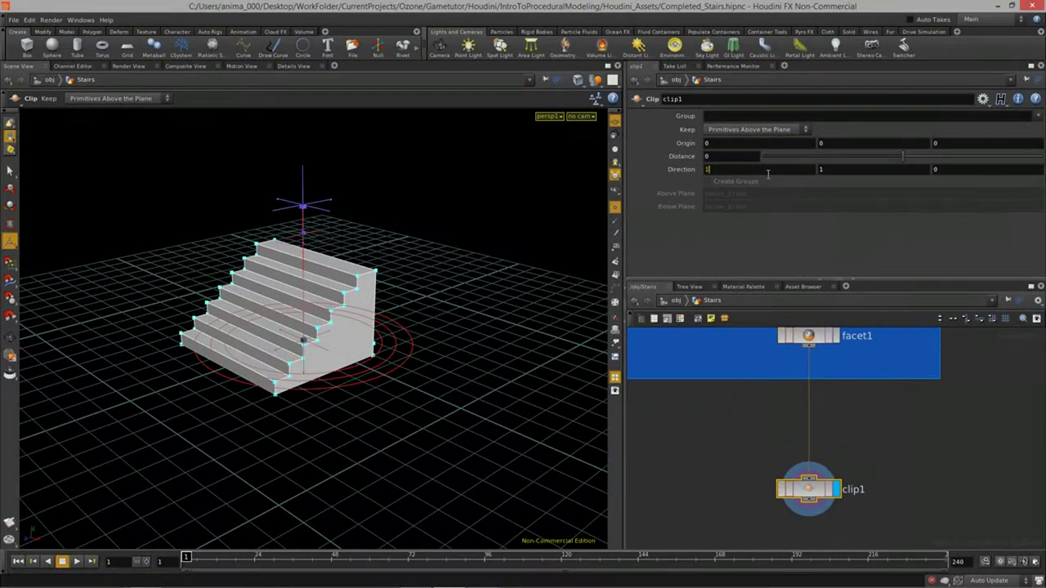
Step: Set clip1's Direction to 1, 0, 0 so the plane cuts across the staircase's width
key("Return")
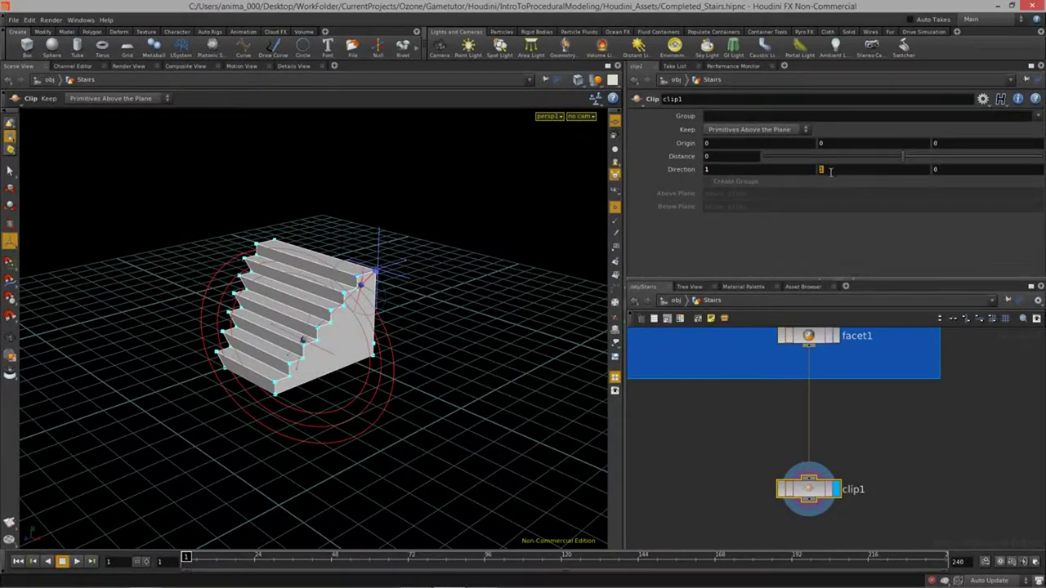
key("Escape")
left_click_drag(432, 327, 348, 431)
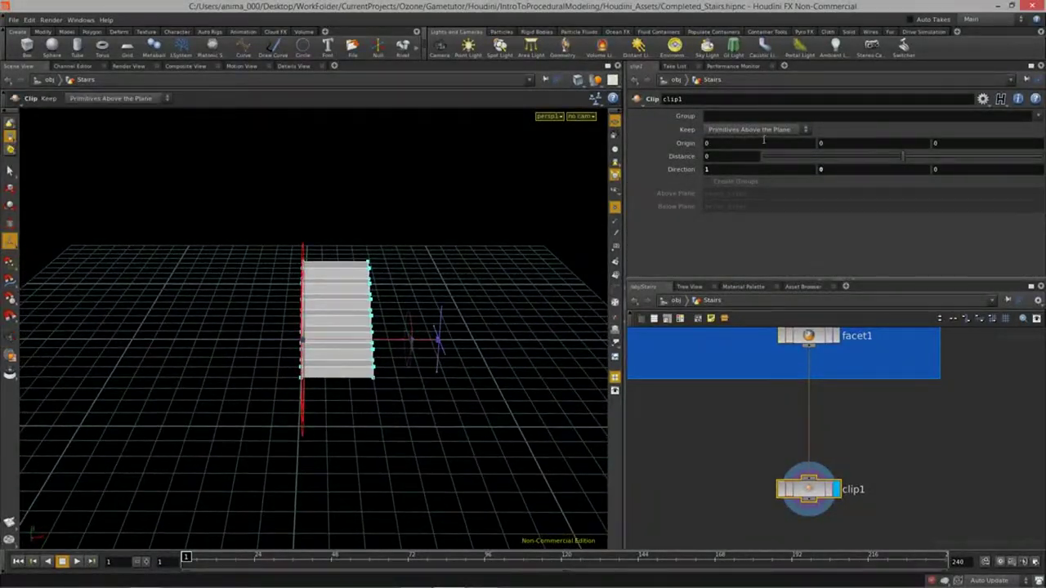
Step: Try clip1's Keep option with Primitives Below the Plane and Primitives Above the Plane to compare the halves kept
left_click(762, 130)
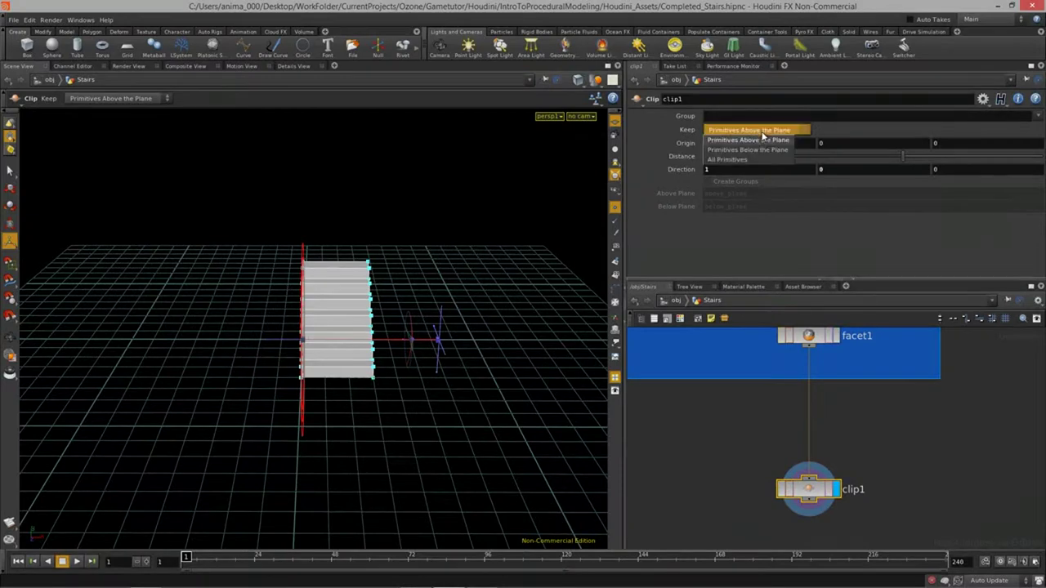
left_click(760, 141)
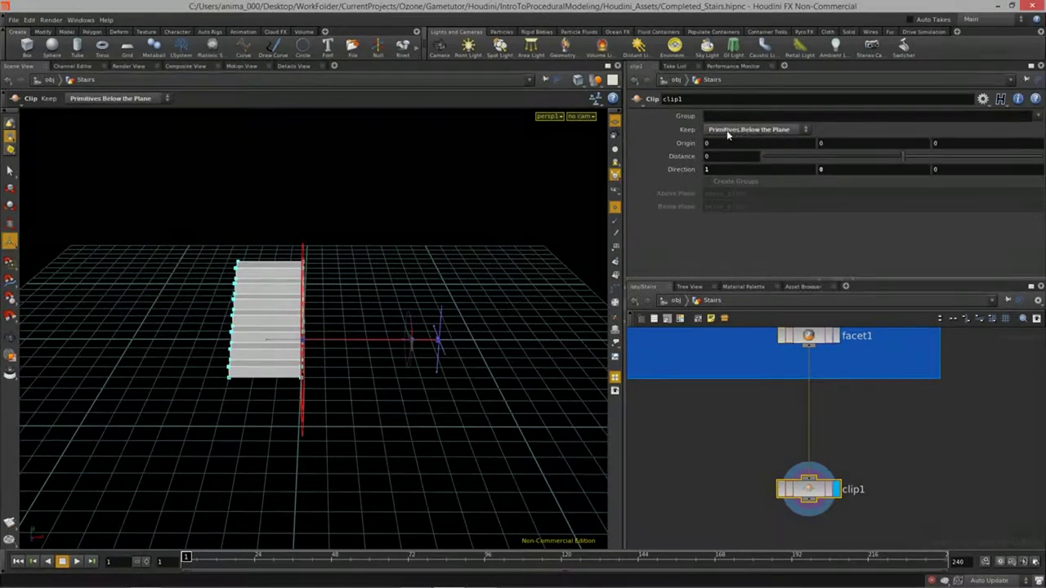
left_click(749, 131)
left_click(752, 136)
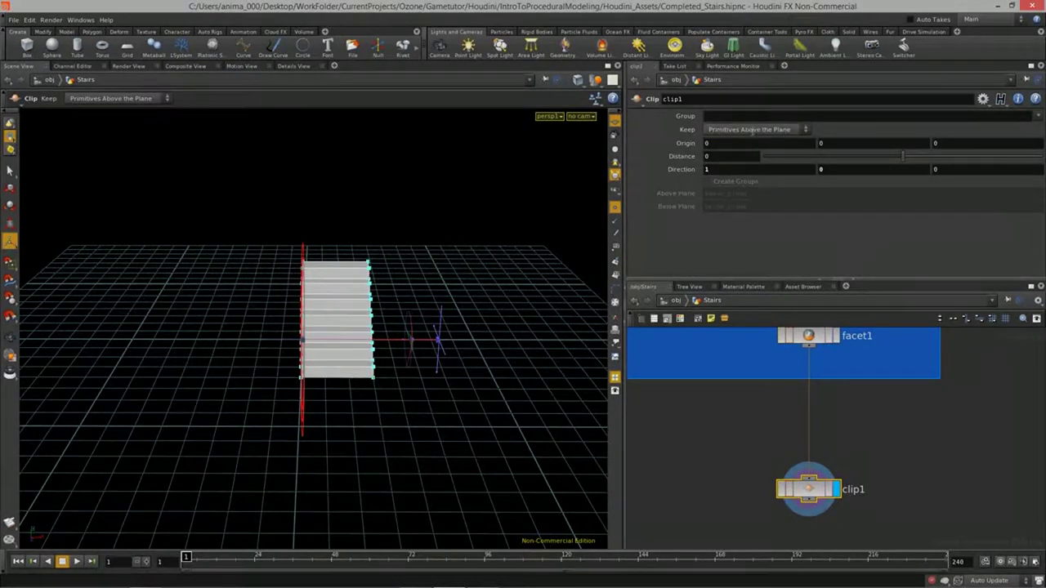
left_click(750, 131)
left_click(752, 150)
Step: Try keeping All Primitives in clip1, inspect the cut, and restore Keep to Primitives Above the Plane
left_click(753, 131)
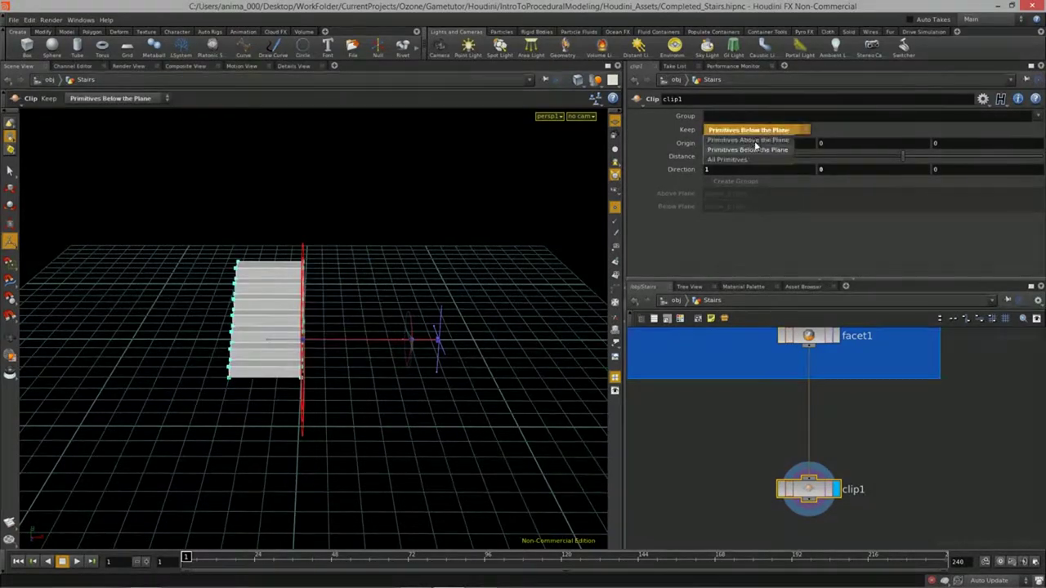
left_click(740, 159)
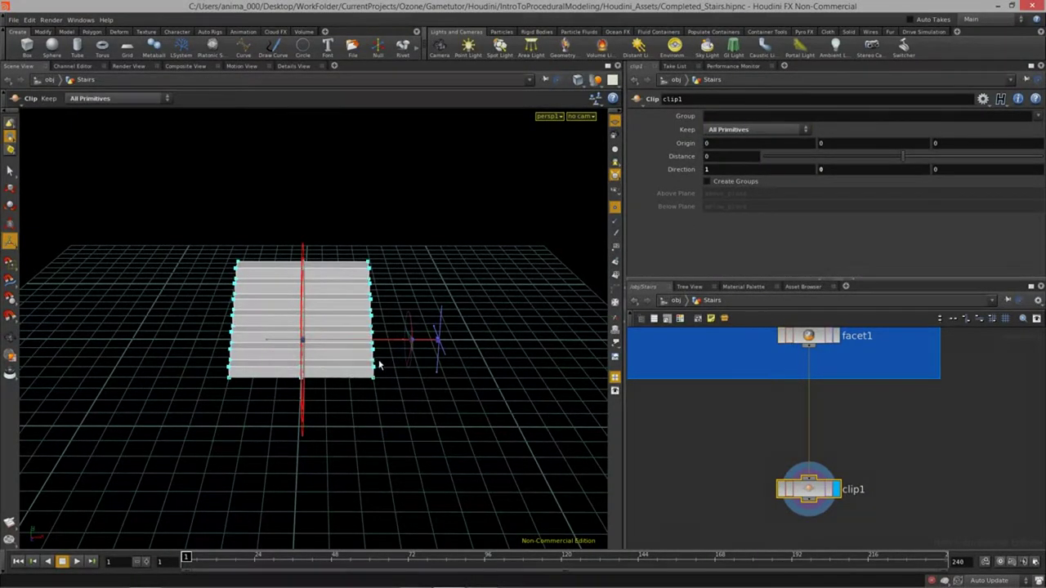
key("space")
left_click_drag(378, 365, 494, 417)
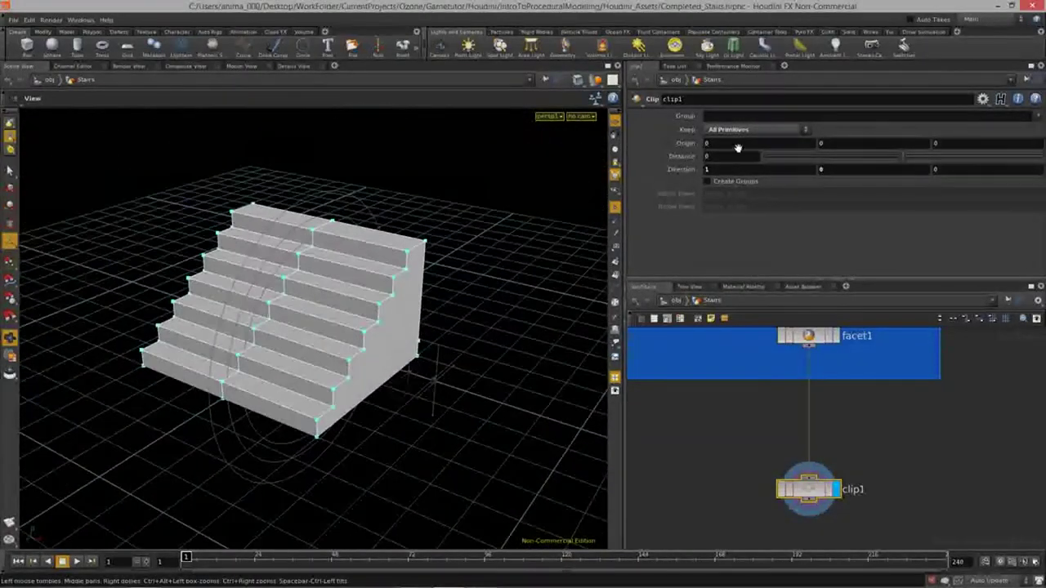
left_click(756, 129)
left_click(739, 129)
left_click_drag(445, 294, 401, 329)
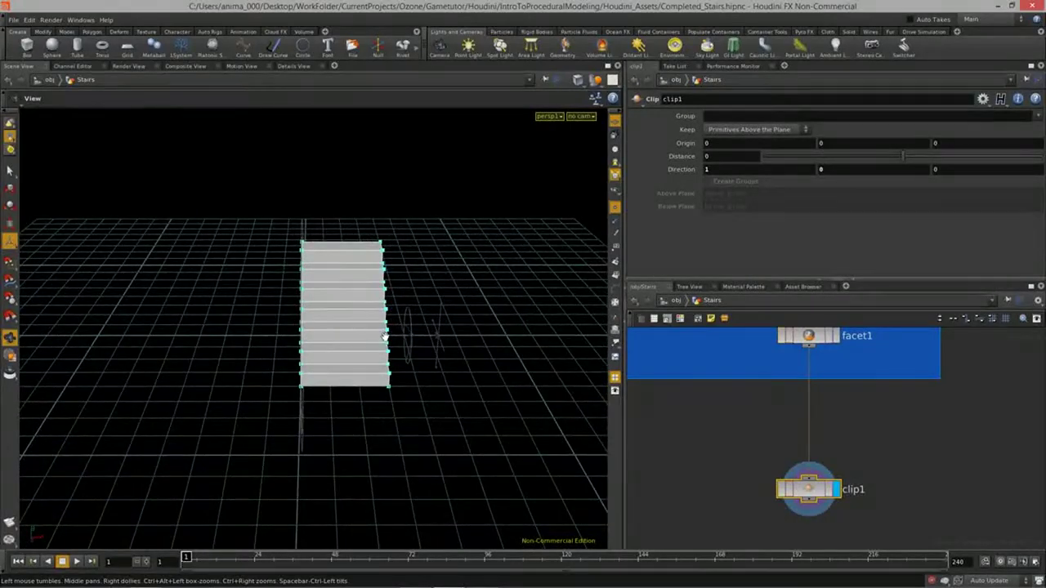
Step: Activate clip1's viewport handle and move the node off to one side below facet1 in the network
key("Return")
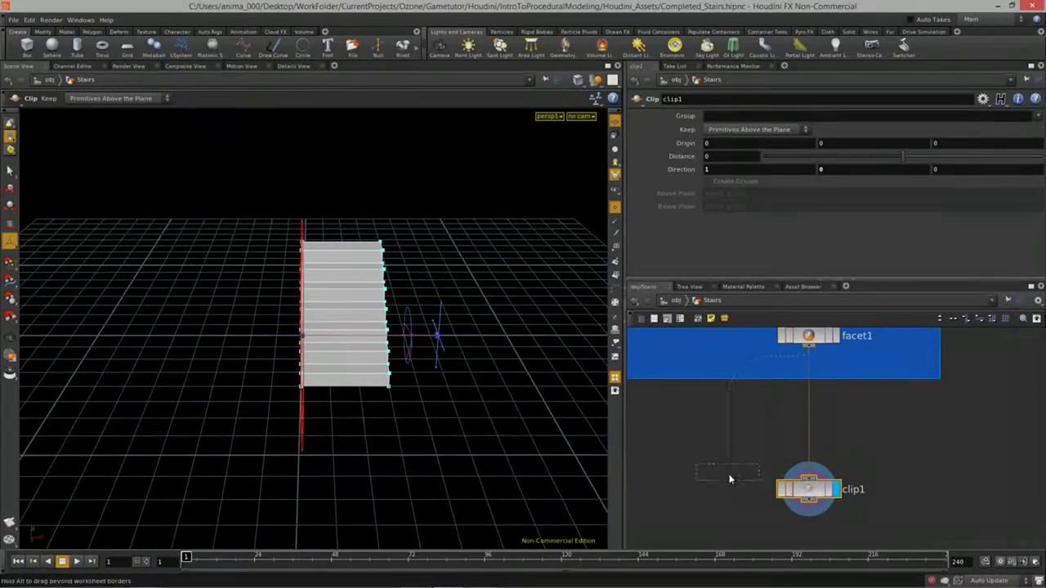
left_click_drag(805, 490, 723, 474)
Step: Try driving clip1's Origin X with the variable $XMIN
left_click(754, 142)
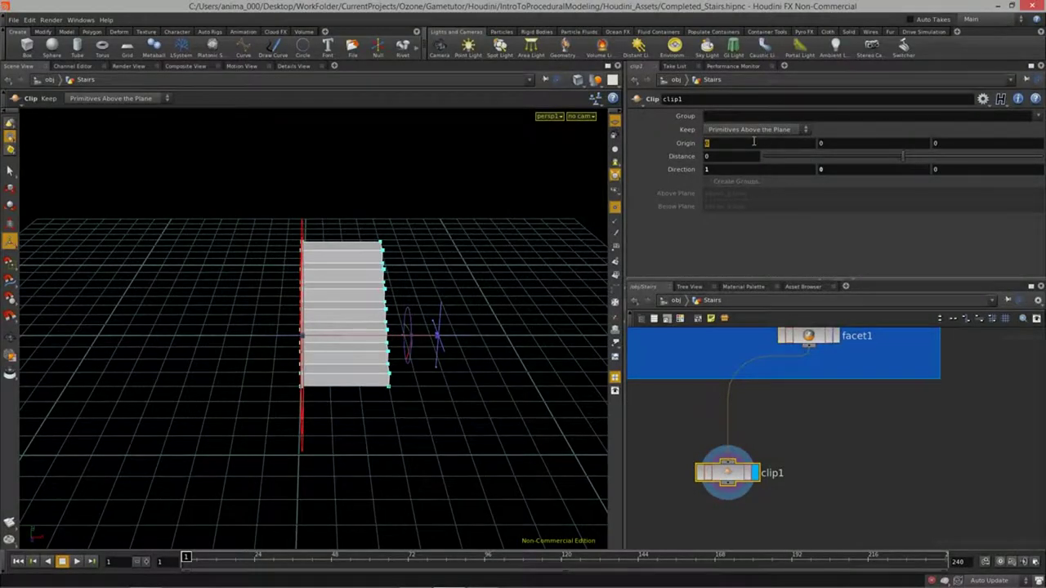
type("(")
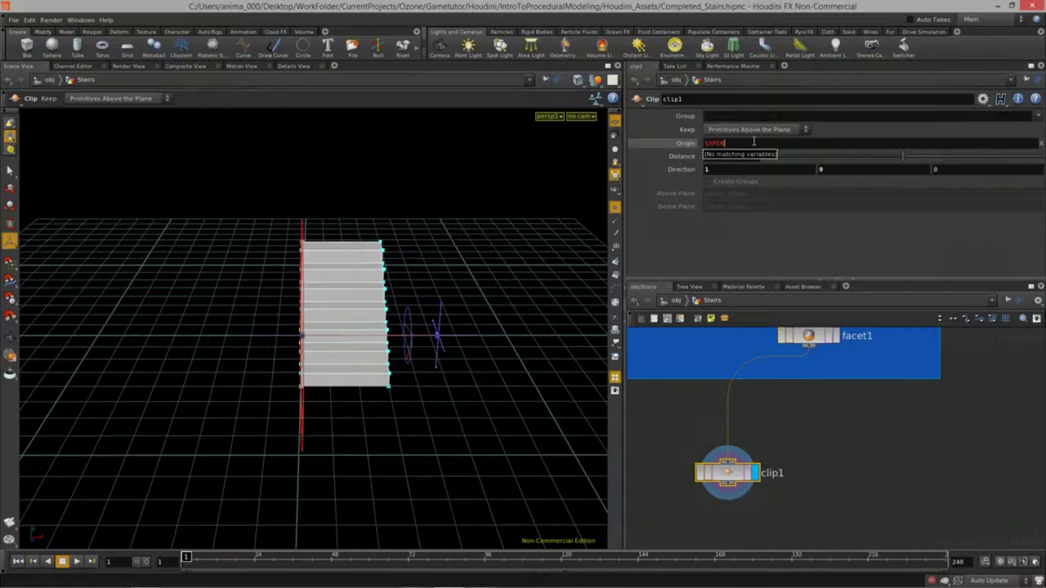
key("BackSpace")
key("BackSpace")
key("BackSpace")
key("BackSpace")
key("BackSpace")
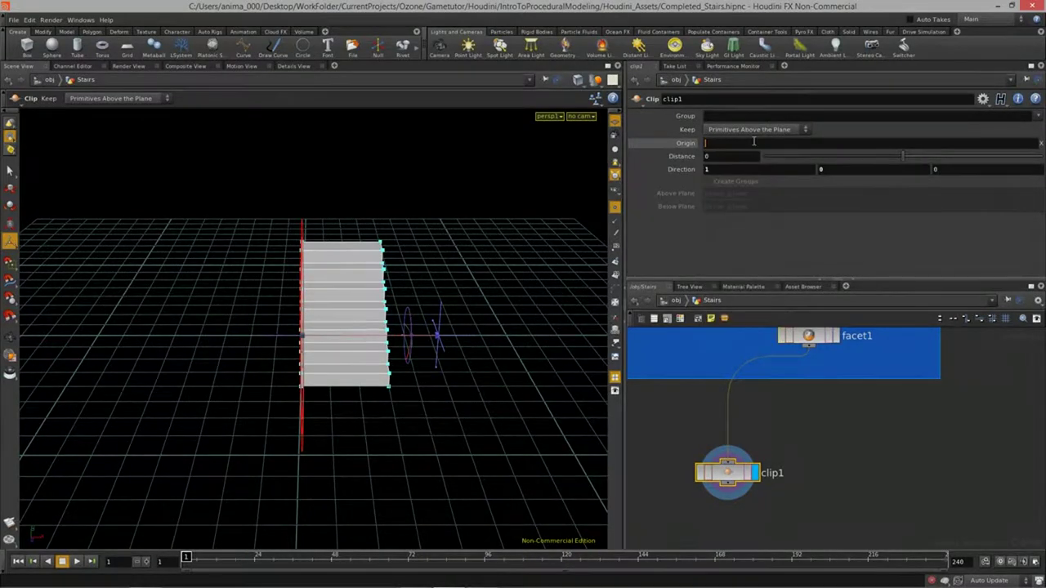
type("$XMIN")
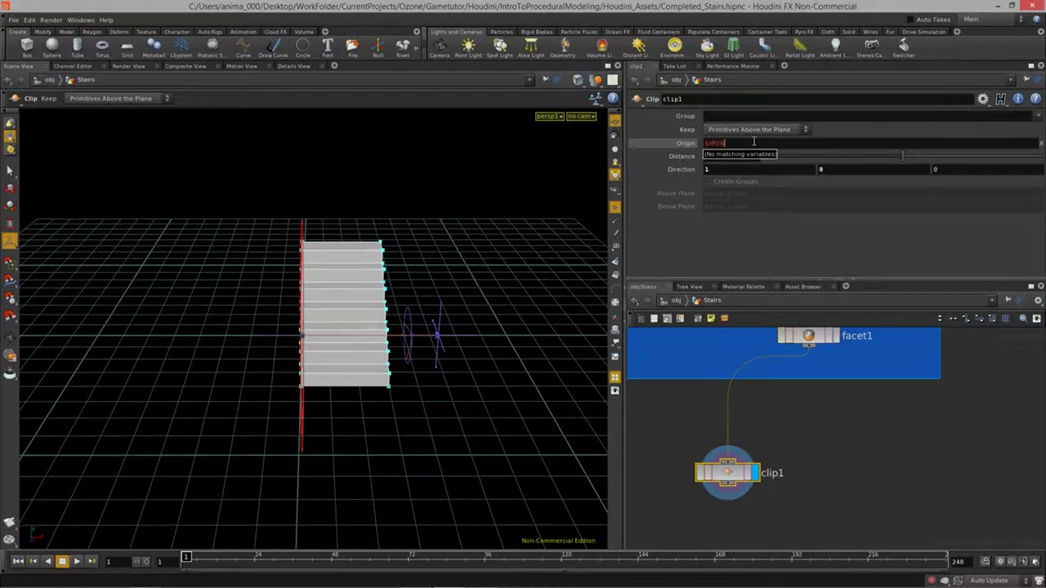
key("Return")
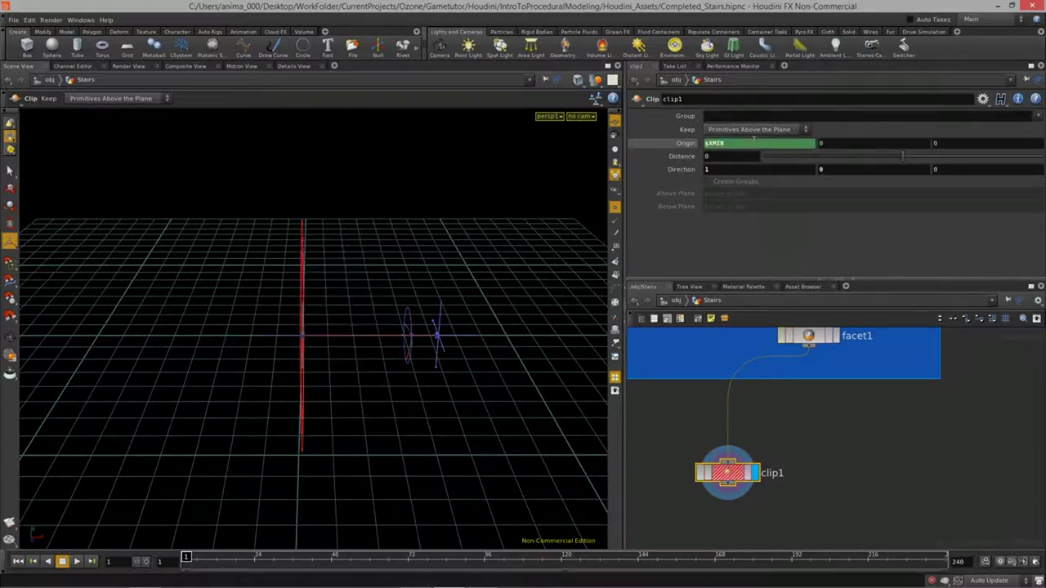
Step: Set clip1's Origin X to the expression bbox("../facet1", D_XMIN) and check the plane's placement on the staircase
middle_click(746, 145, "ctrl")
double_click(739, 147)
type("bbox(")
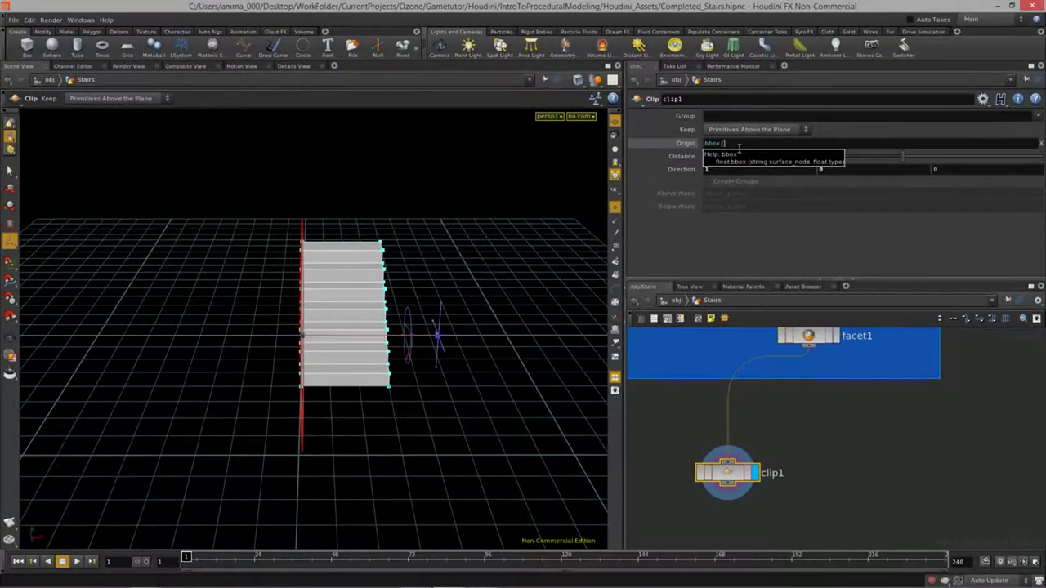
type("\"")
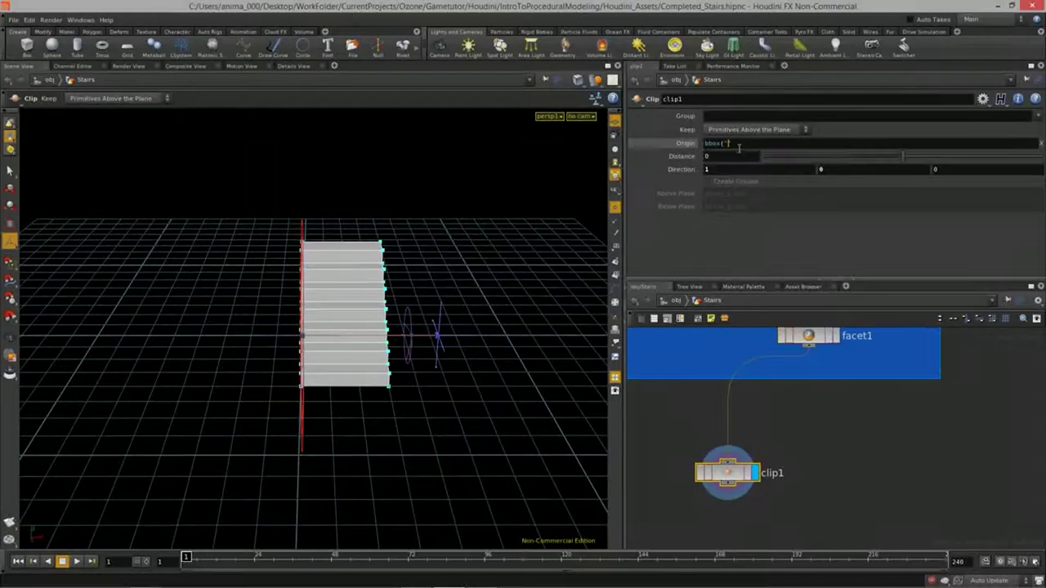
type("../facet1\", D")
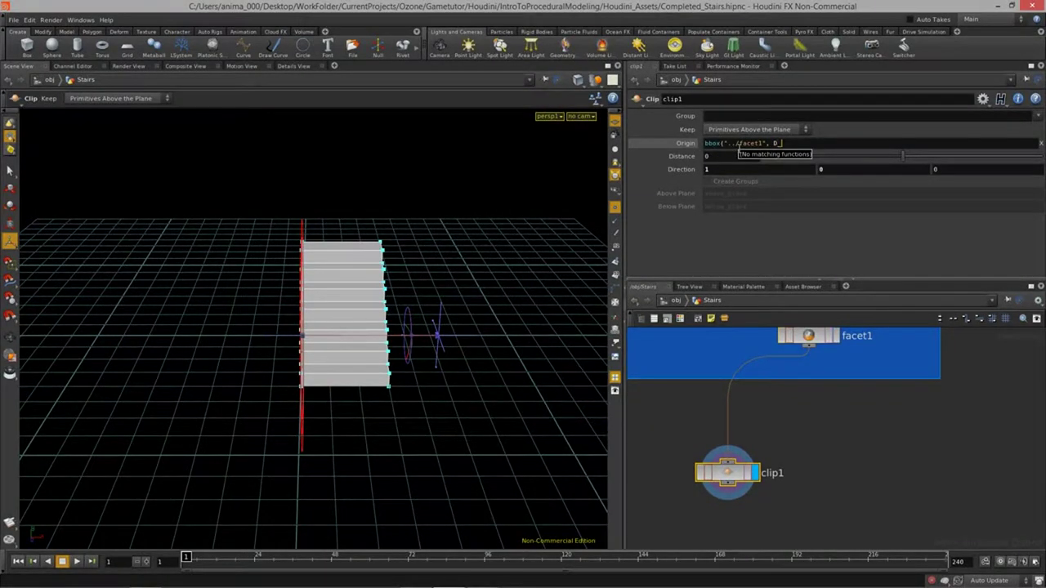
type("_XMIN")
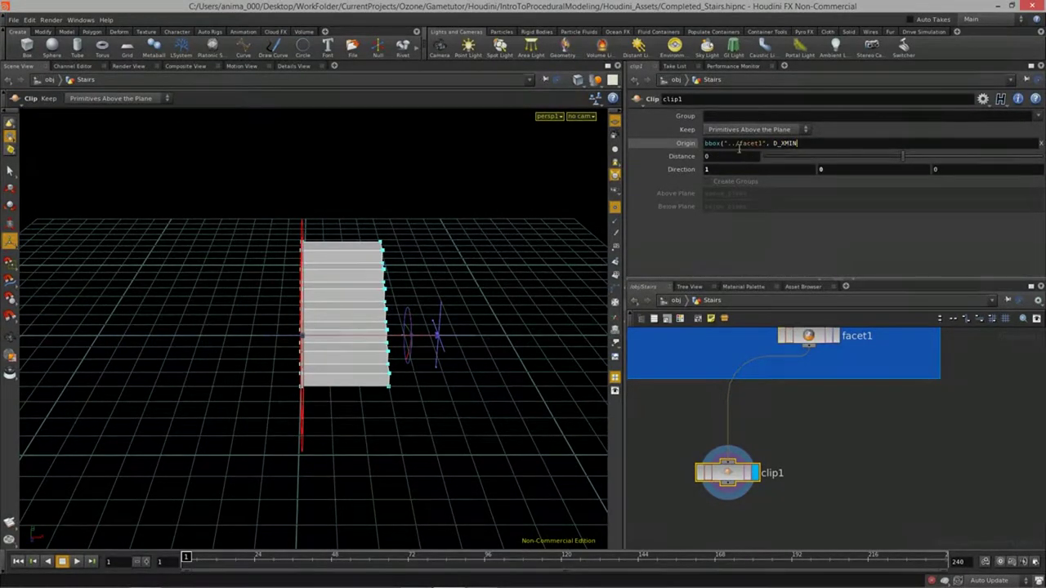
type(")")
key("Return")
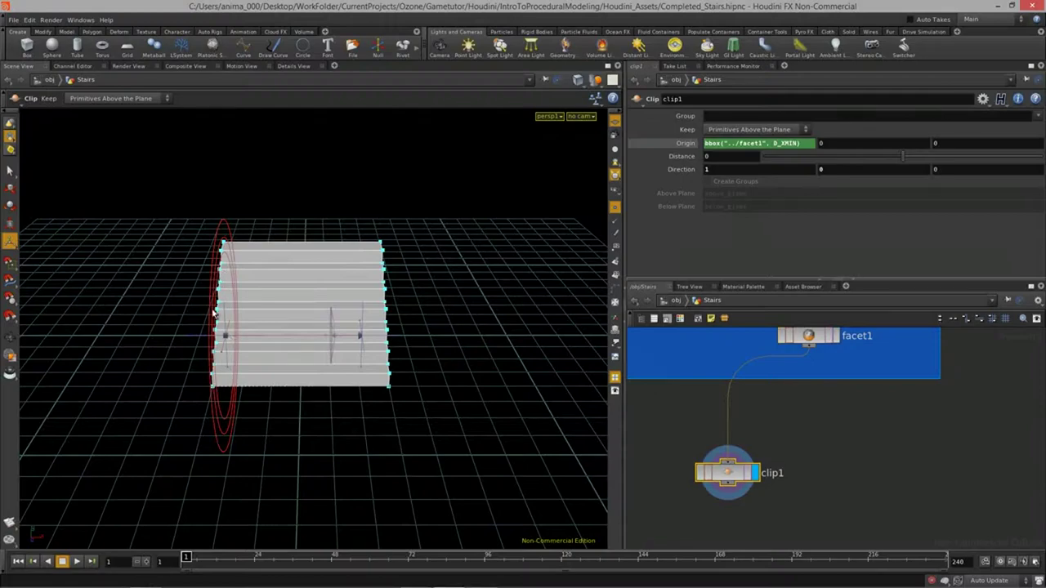
left_click_drag(329, 302, 400, 348, "alt")
key("Return")
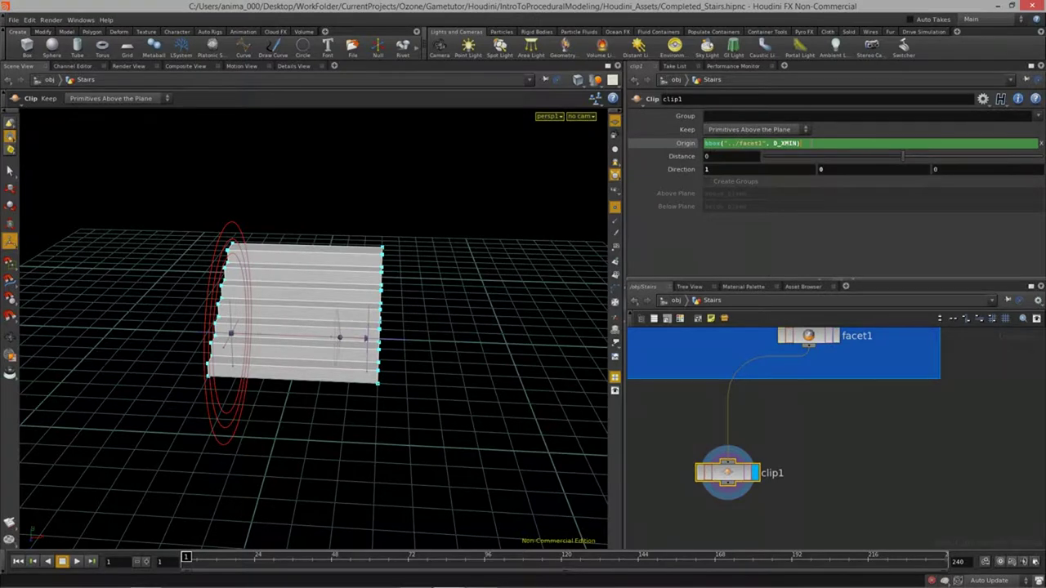
Step: Offset clip1's Origin X expression, trying -0.2 first and settling on bbox("../facet1", D_XMIN)+0.2
type("2")
key("Return")
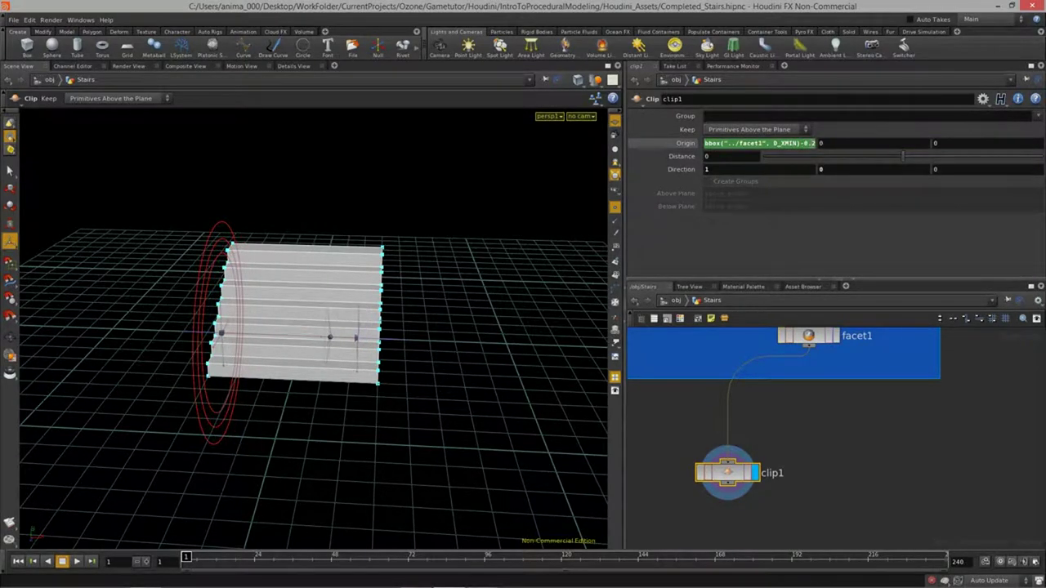
left_click(808, 143)
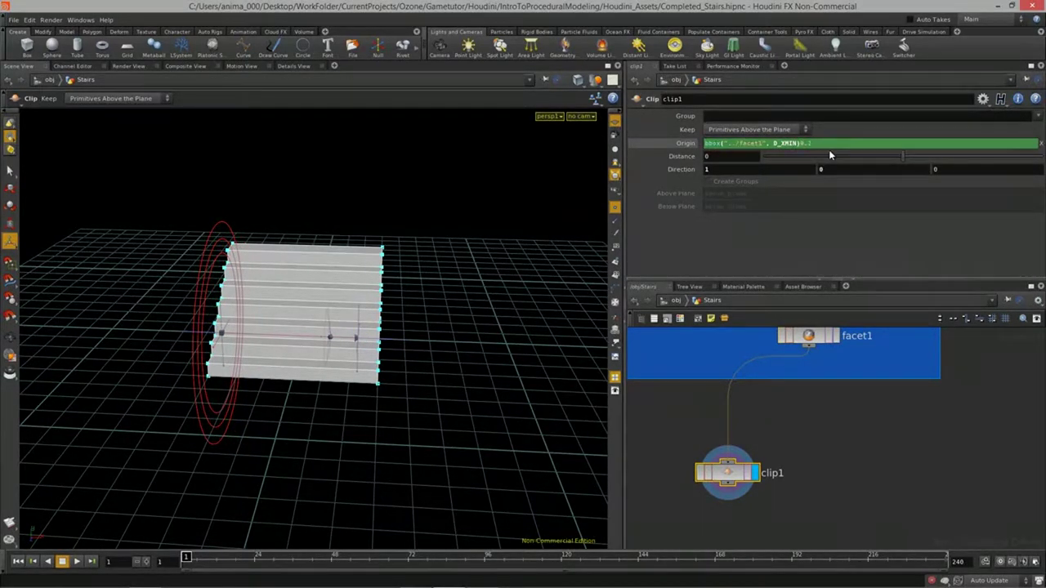
key("Return")
Step: Set clip1 to keep Primitives Below the Plane and inspect the cut from another angle
left_click(792, 130)
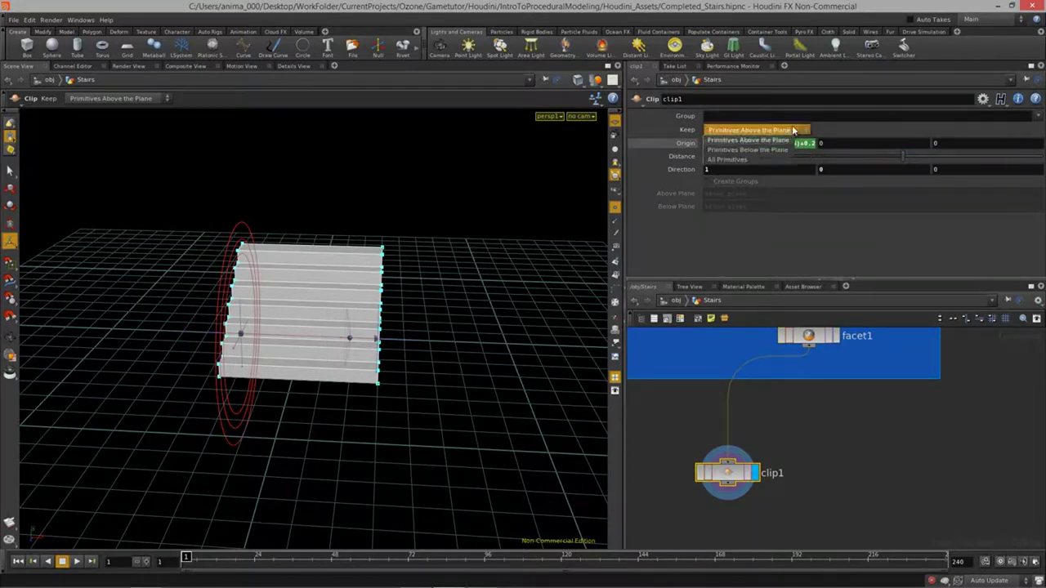
left_click(768, 150)
left_click_drag(288, 321, 201, 345)
left_click_drag(262, 416, 416, 434)
Step: Rename clip1 to LeftSideStripe and shift the node aside to free space in the network
middle_click_drag(810, 468, 827, 434)
left_click(790, 437)
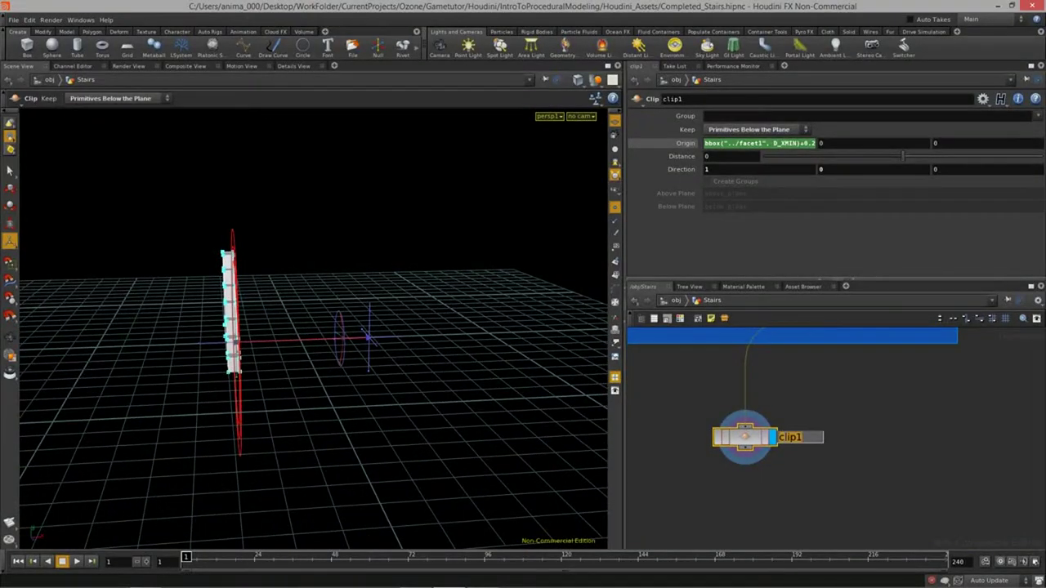
type("LeftSideStringe")
key("Return")
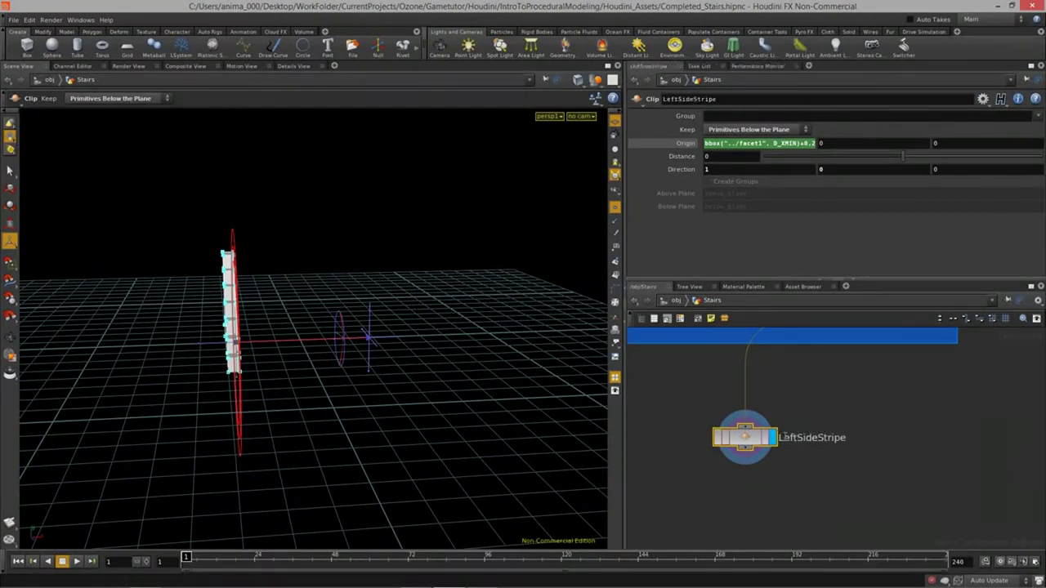
left_click_drag(747, 440, 685, 438)
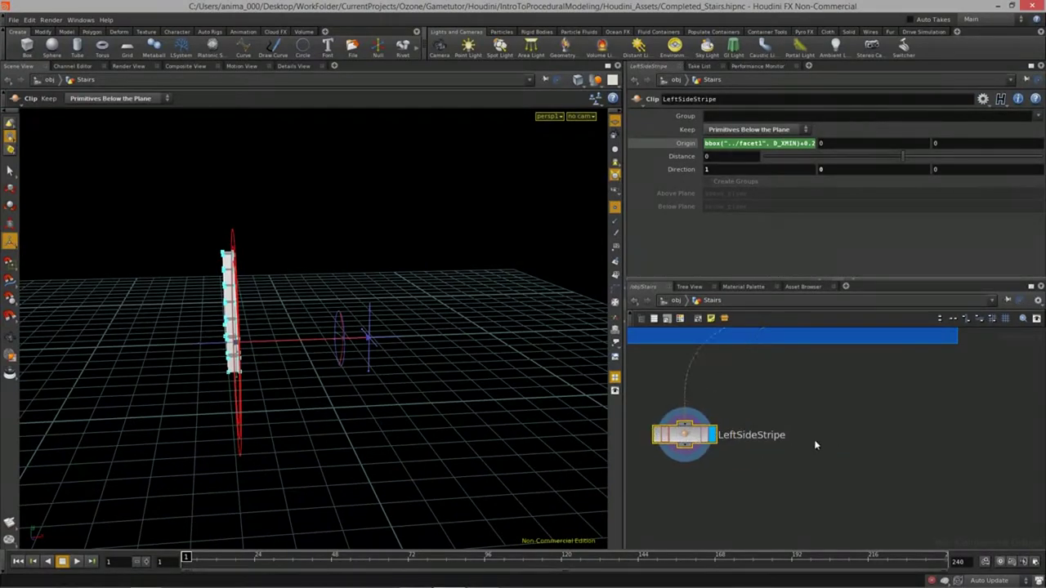
Step: Add a second Clip node fed by facet1, display it and place it on the opposite side from LeftSideStripe
middle_click_drag(848, 424, 838, 422)
left_click(804, 417)
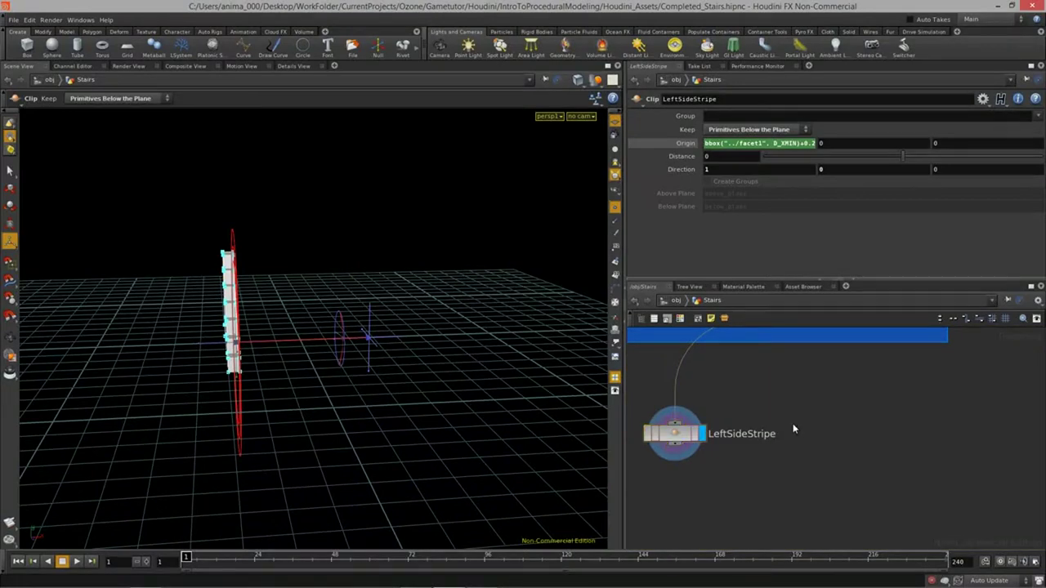
key("Tab")
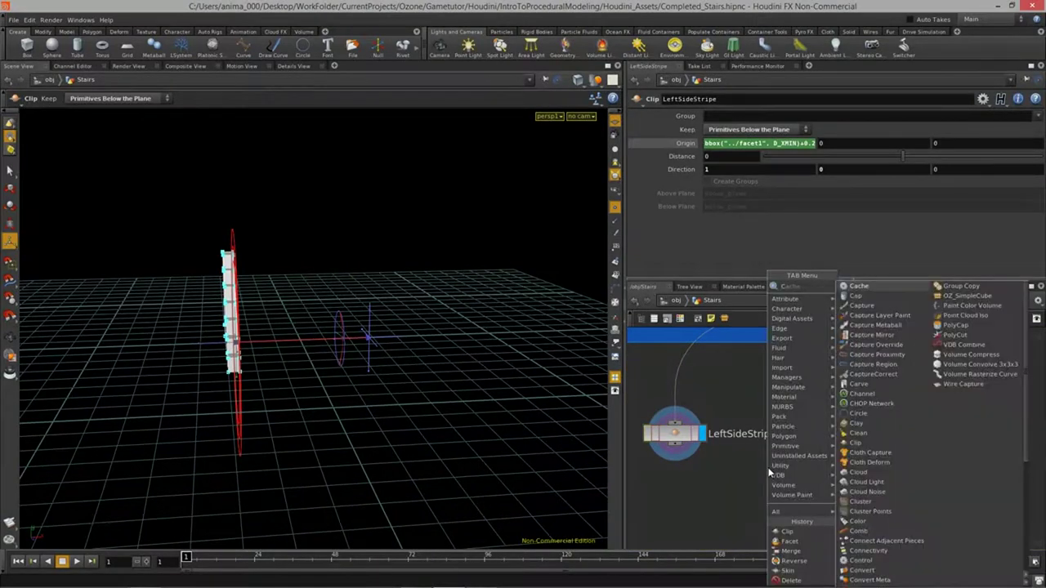
type("clip")
key("Return")
left_click(853, 437)
middle_click_drag(842, 395, 845, 455)
left_click(820, 371)
left_click(855, 484)
left_click(883, 496)
left_click_drag(864, 496, 935, 495)
left_click_drag(452, 354, 405, 379, "alt")
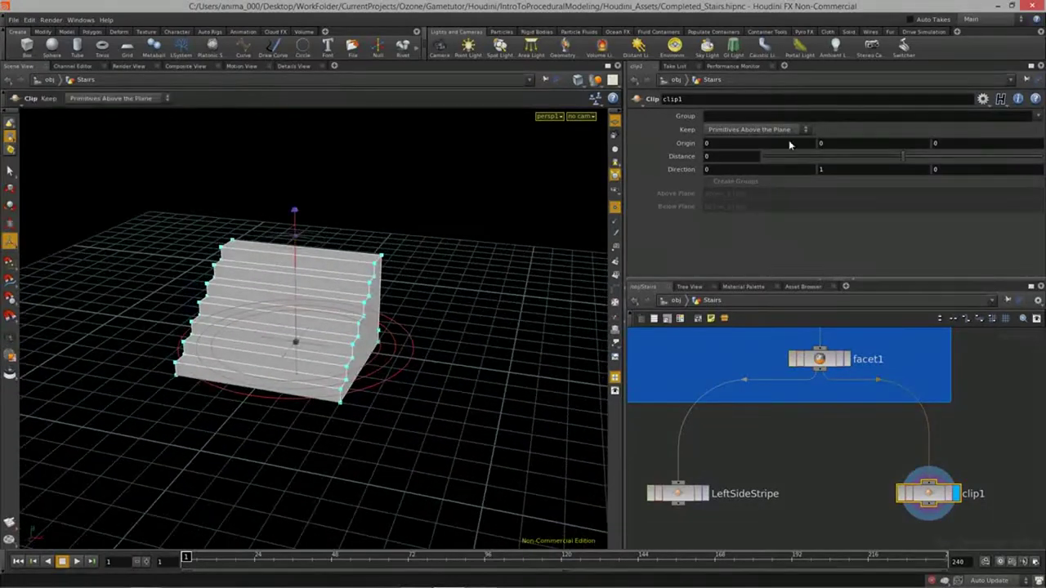
Step: Set the new clip's Direction to 1, 0, 0 and its Origin X to bbox("../facet1", D_XMAX)-0.2
key("Return")
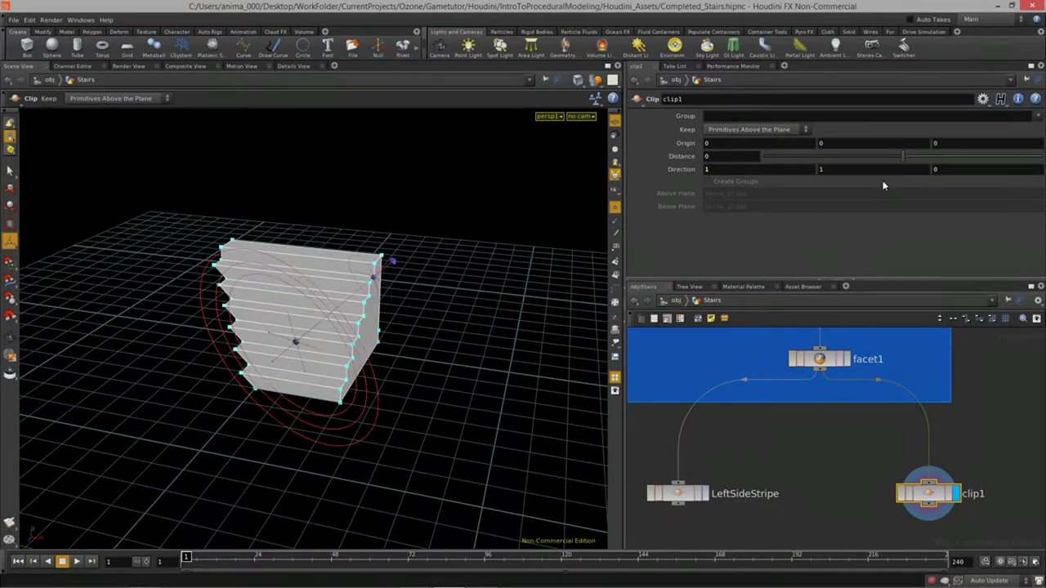
left_click(722, 144)
type("bbox(\"../facet")
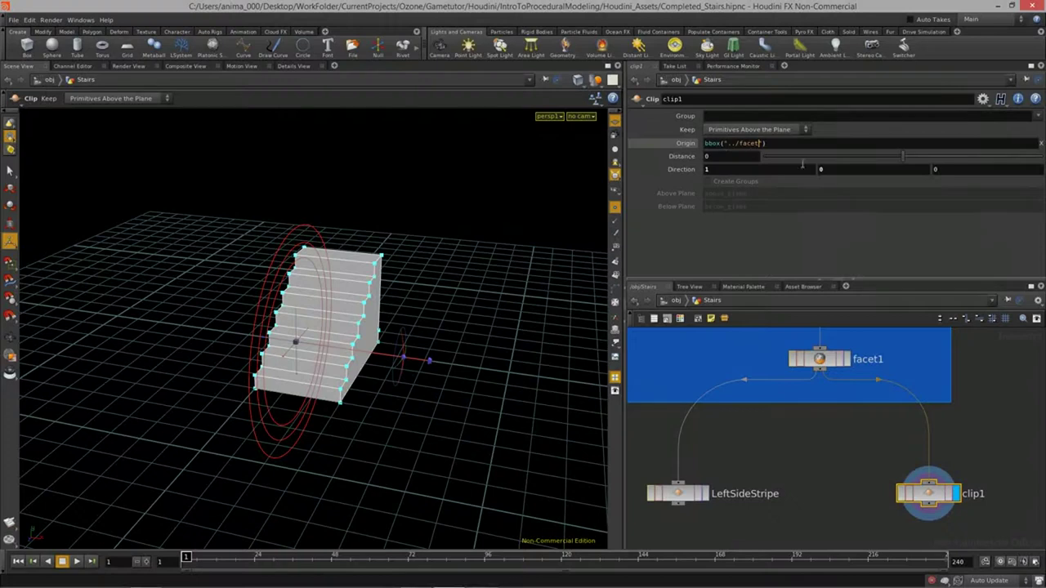
left_click(762, 154)
type("XMAX")
key("Return")
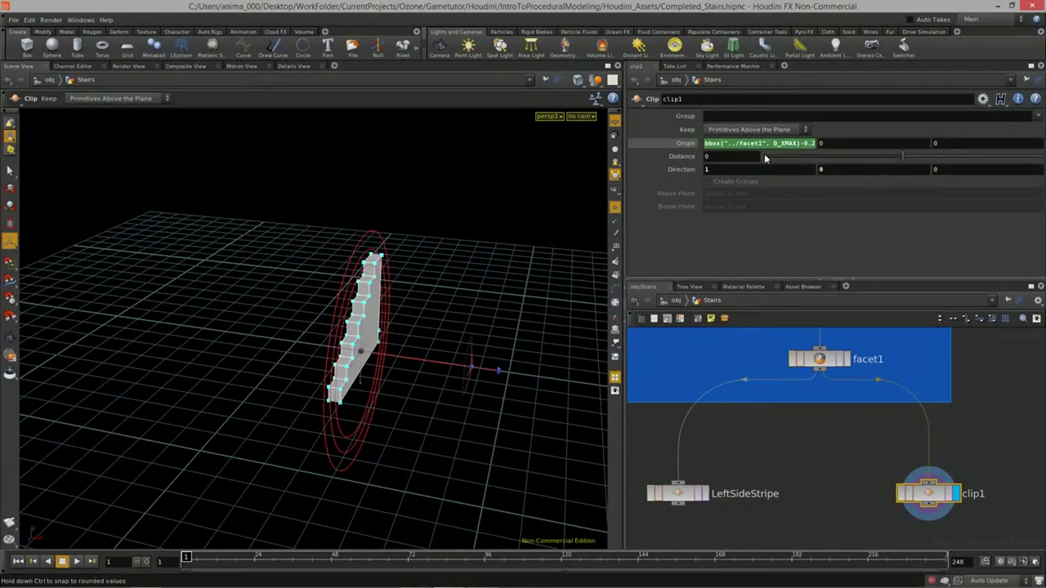
mouse_move(341, 322)
left_mouse_down("alt")
mouse_move(264, 305)
mouse_move(330, 315)
left_mouse_up("alt")
Step: Rename the new Clip node to RightSideStripe
left_click(972, 494)
type("R")
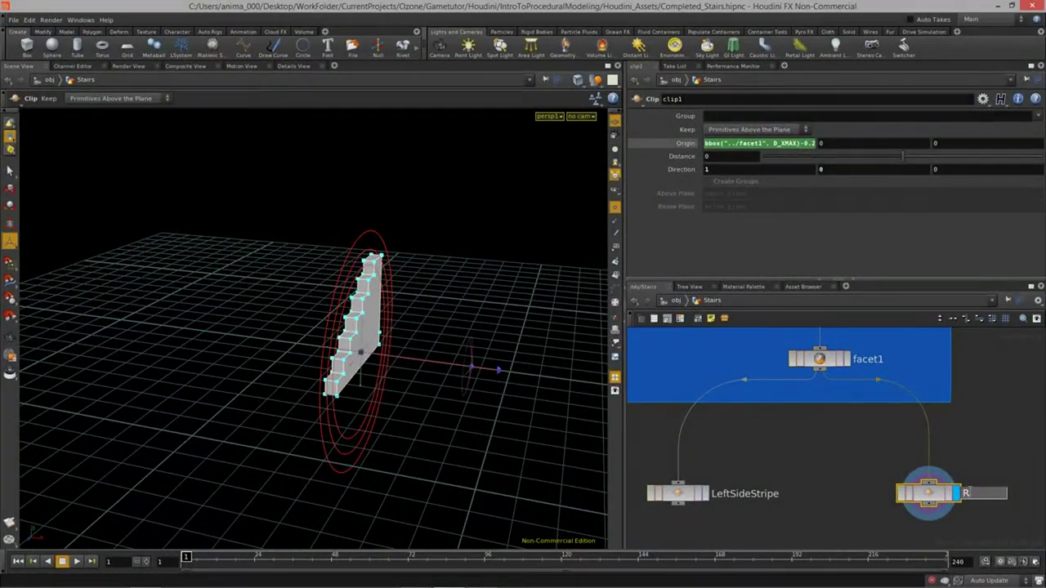
type("ightSideStripe")
key("Return")
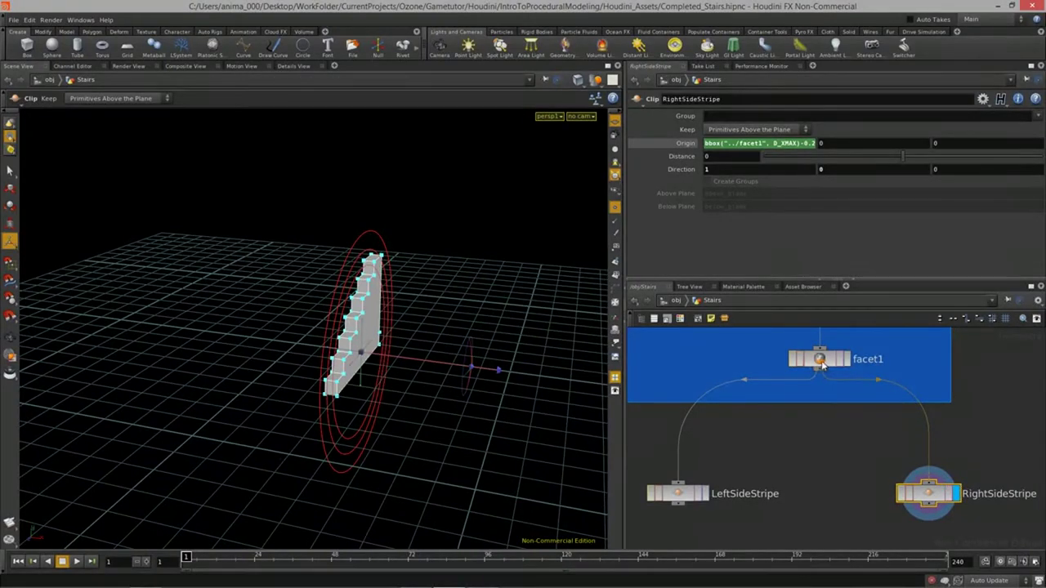
mouse_move(833, 447)
middle_mouse_down()
mouse_move(843, 348)
mouse_move(830, 450)
middle_mouse_up()
scroll(846, 441, "down", 1)
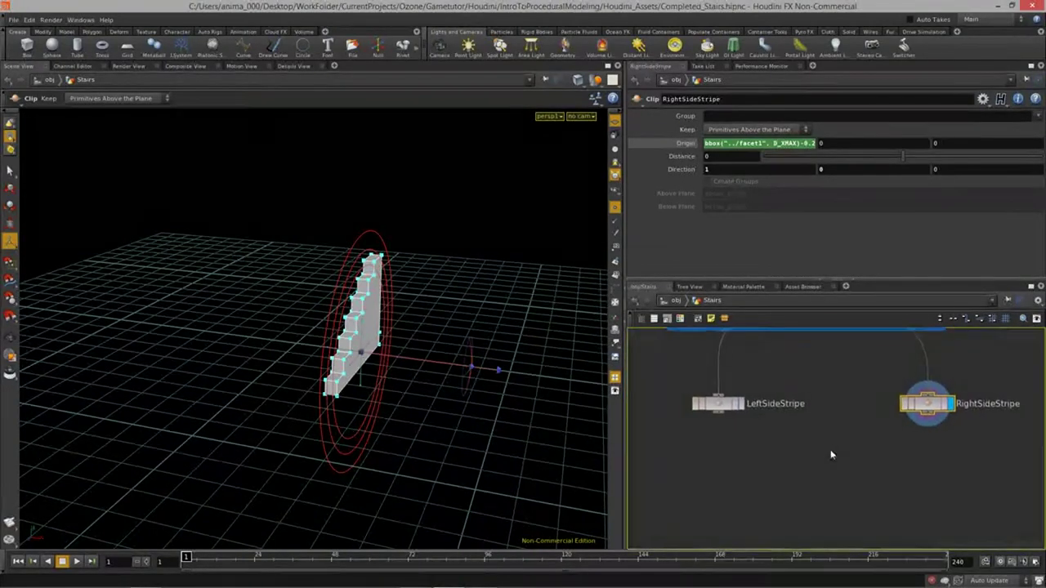
Step: Lower RightSideStripe slightly and duplicate LeftSideStripe, placing the copy between the two clip nodes
left_click(724, 416)
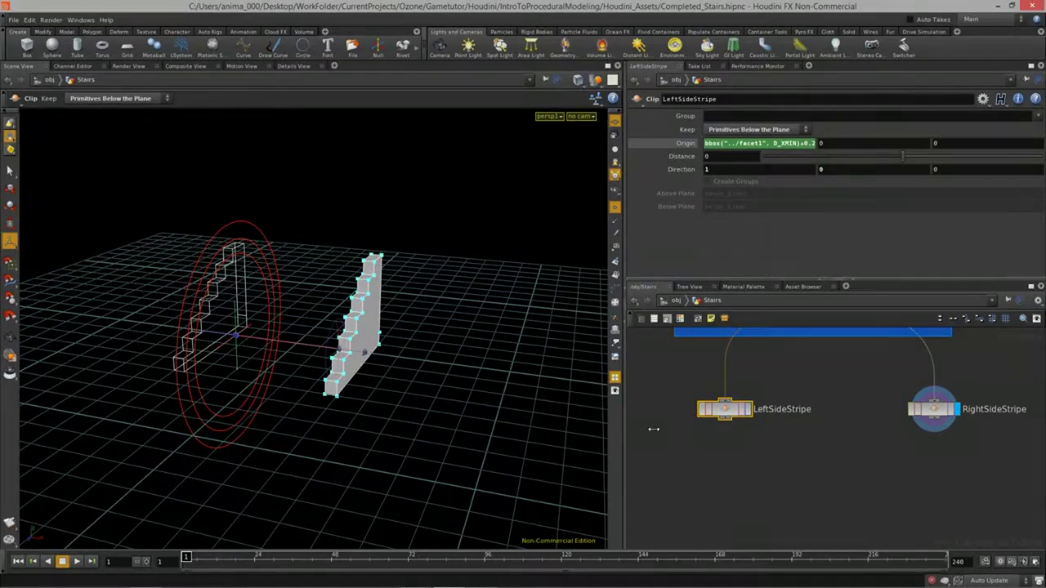
mouse_move(933, 415)
left_mouse_down()
mouse_move(873, 449)
mouse_move(938, 434)
left_mouse_up()
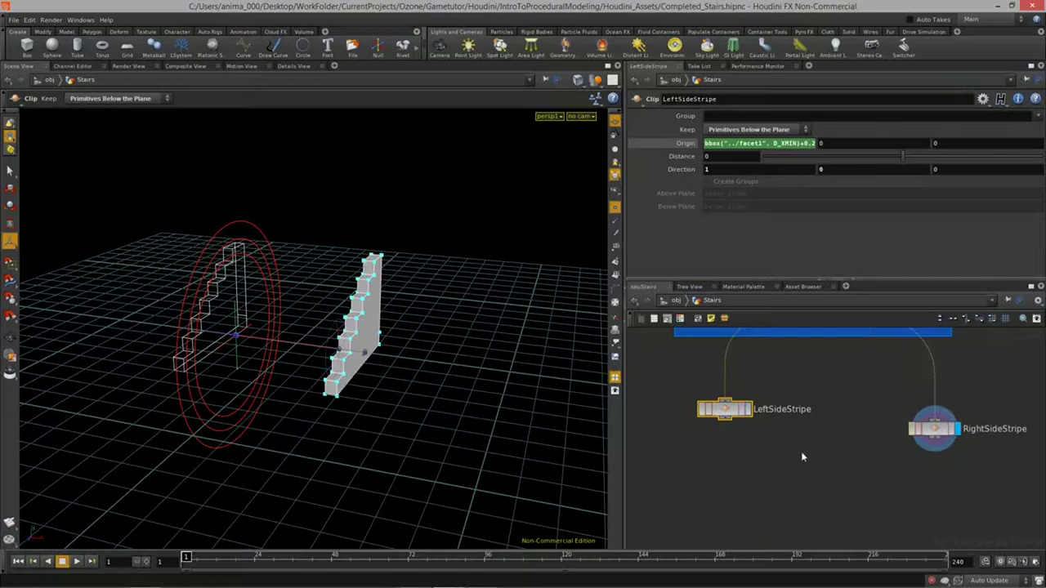
left_click(799, 450)
middle_click_drag(777, 431, 778, 419)
left_click(736, 400)
left_click_drag(737, 402, 830, 411, "alt")
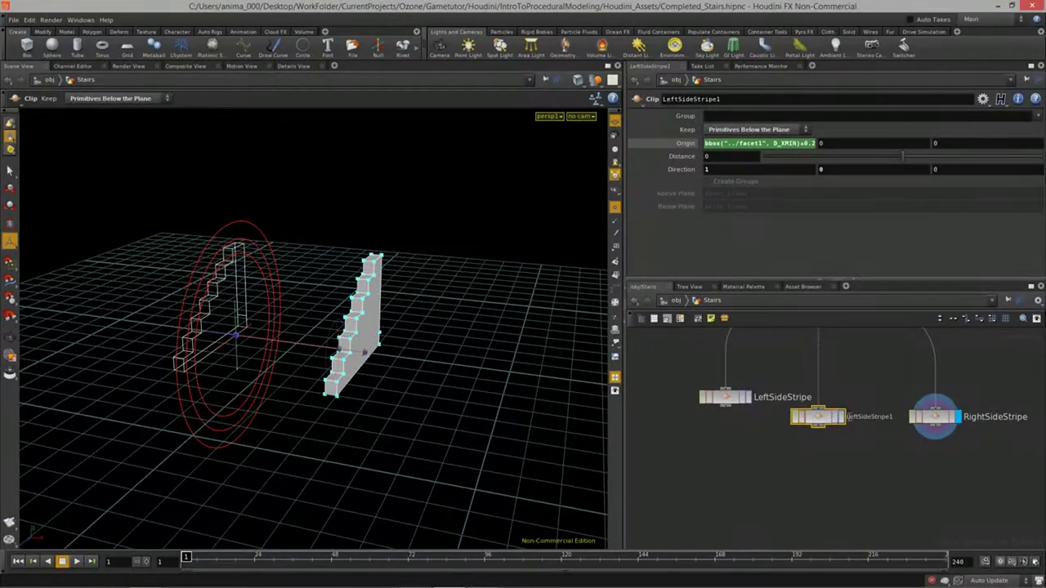
Step: Set LeftSideStripe1 to keep Primitives Above the Plane and inspect the remaining geometry
left_click(795, 130)
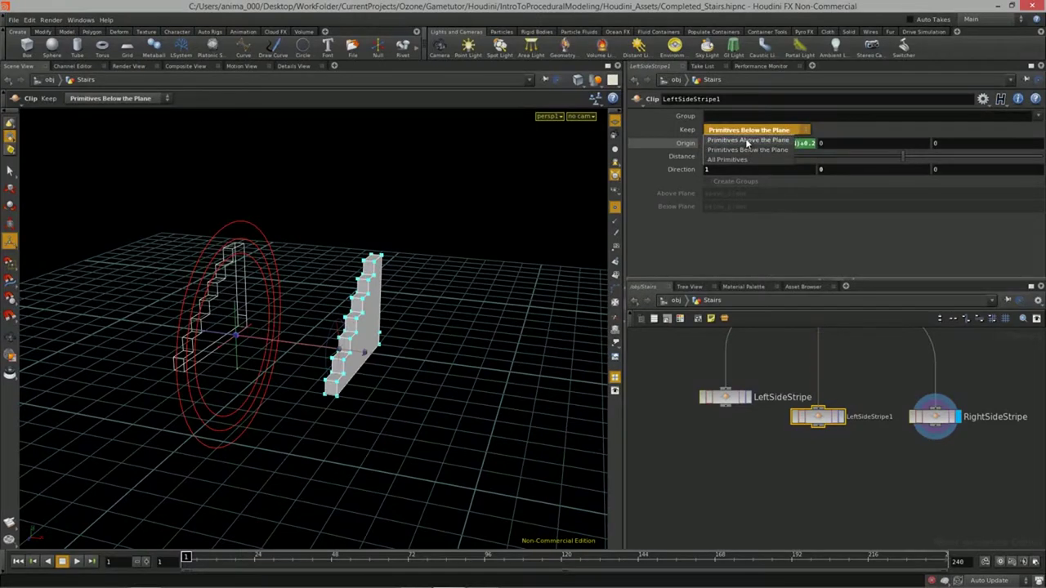
left_click(735, 138)
key("Escape")
mouse_move(307, 336)
left_mouse_down()
mouse_move(193, 310)
mouse_move(305, 322)
left_mouse_up()
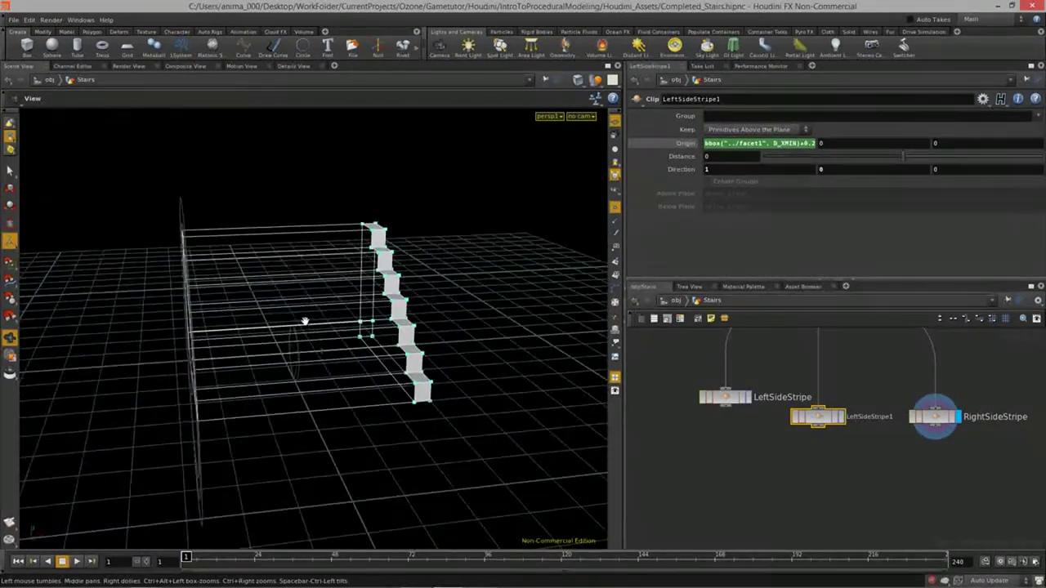
Step: Rewire RightSideStripe to take its input from LeftSideStripe1 and arrange the two nodes in the network
left_click_drag(932, 420, 910, 467)
left_click_drag(543, 407, 405, 407, "alt")
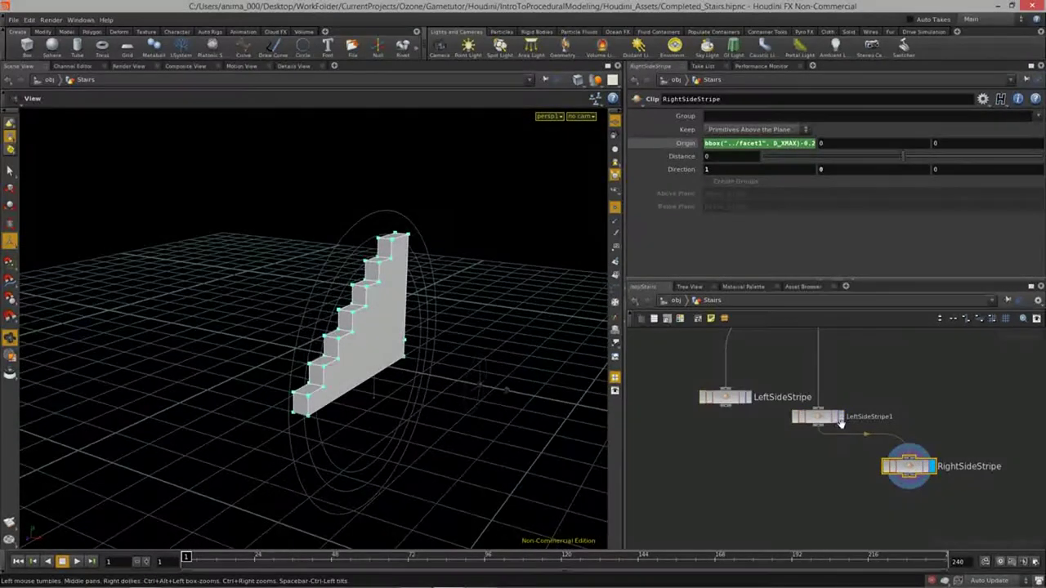
left_click_drag(821, 419, 860, 408)
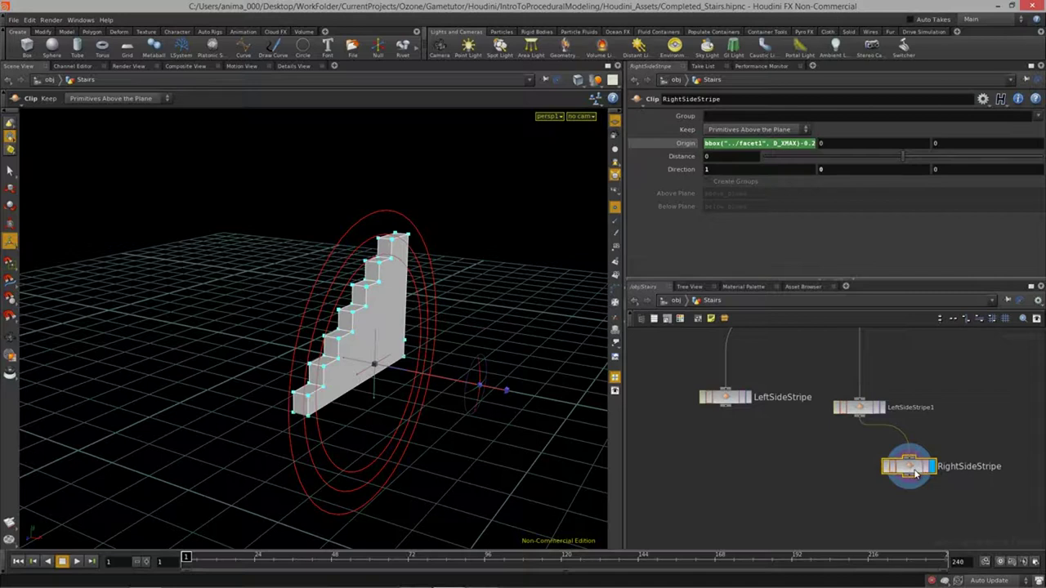
key("ctrl+z")
middle_click_drag(957, 389, 930, 378)
left_click_drag(830, 399, 833, 406)
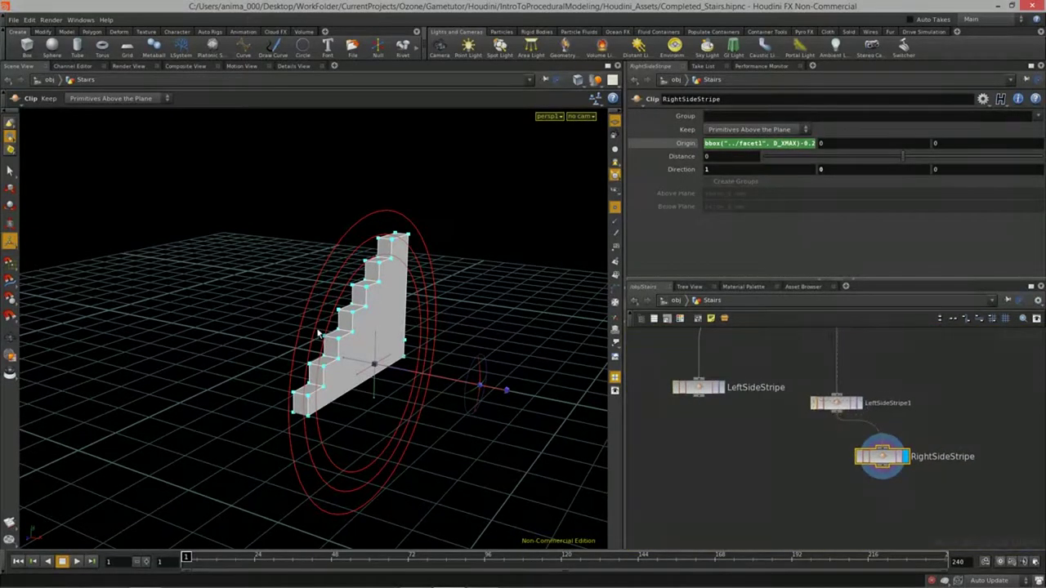
Step: Duplicate RightSideStripe and place the copy below LeftSideStripe1, fed by that node
left_click_drag(379, 289, 482, 304, "alt")
key("ctrl+c")
key("ctrl+v")
left_click_drag(928, 486, 810, 493)
Step: Set RightSideStripe1 to keep Primitives Below the Plane and inspect the middle section of the stairs
left_click(763, 130)
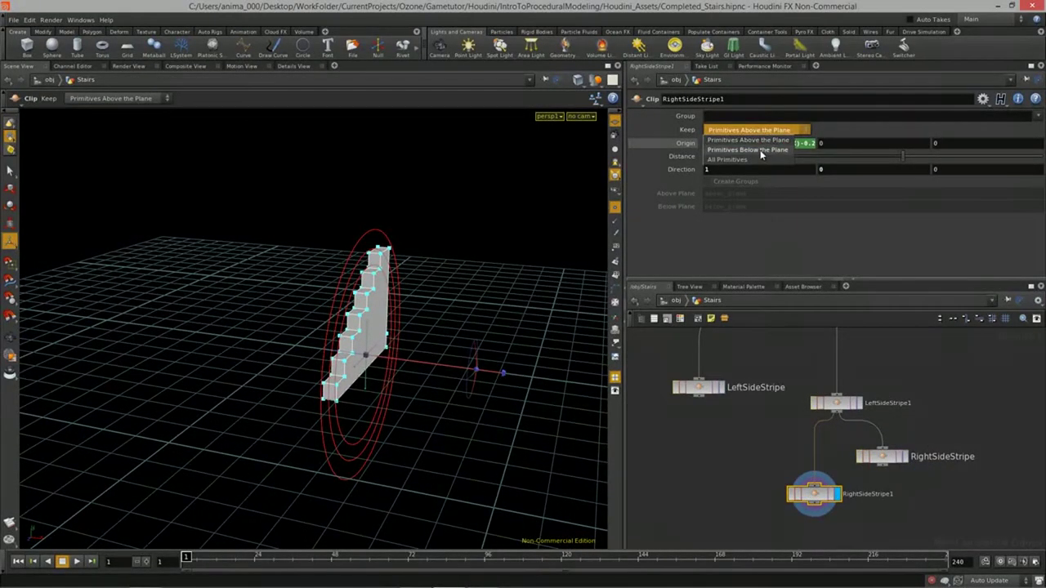
left_click(759, 149)
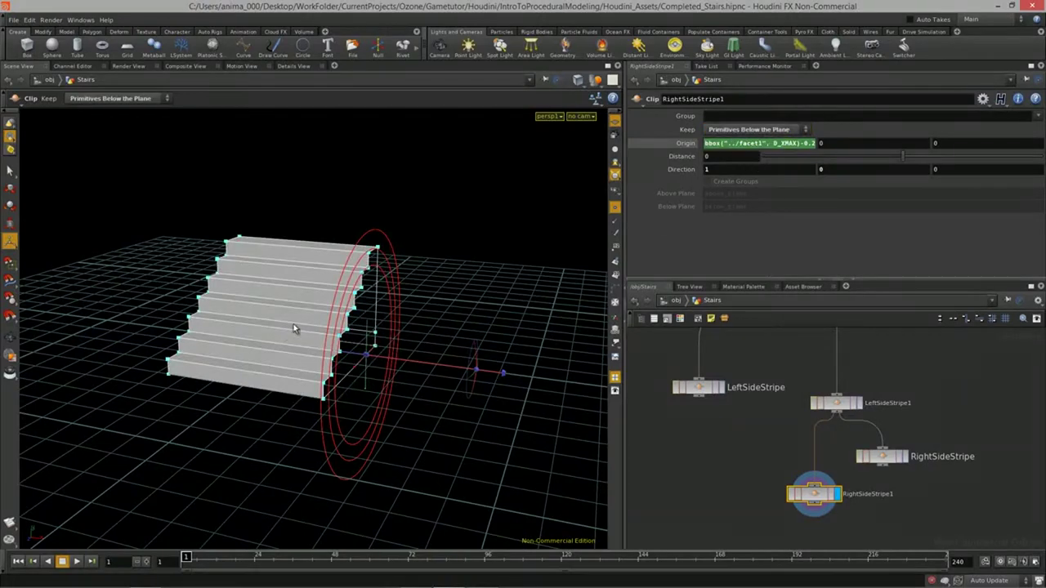
key("Escape")
left_click_drag(389, 296, 414, 302)
key("Return")
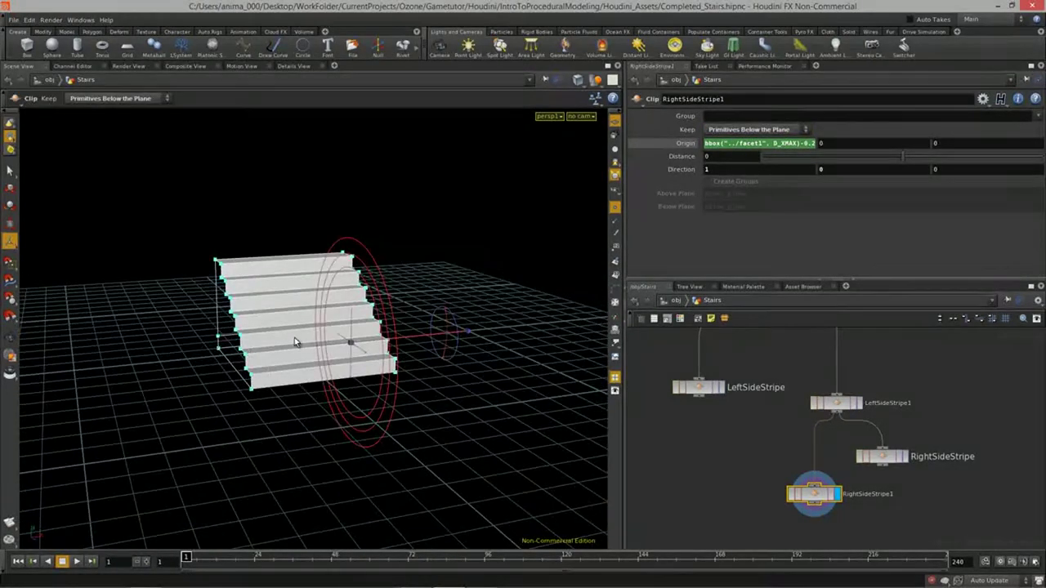
Step: Line up RightSideStripe and LeftSideStripe in one row with RightSideStripe1
left_click_drag(882, 456, 923, 494)
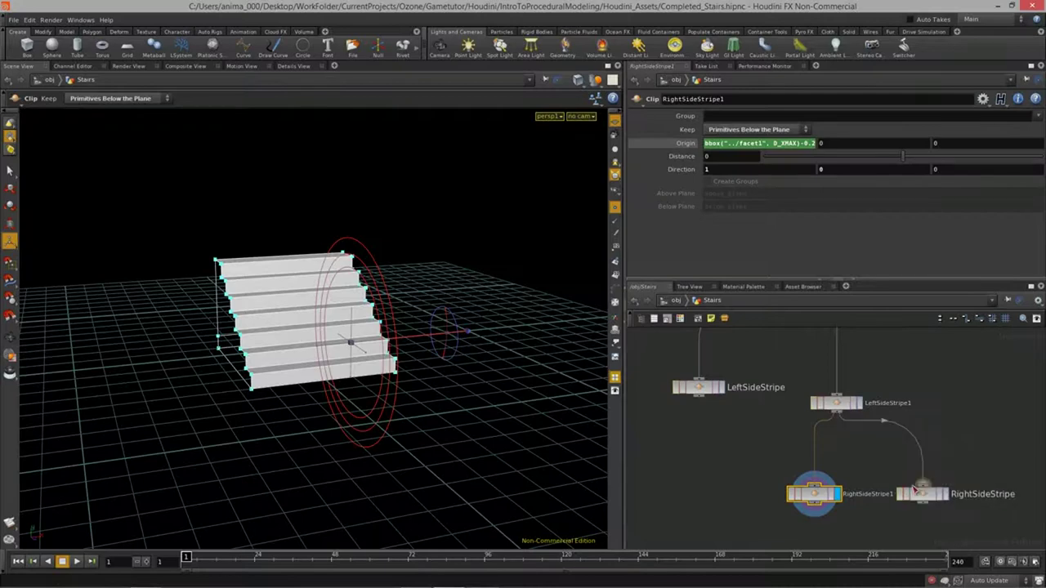
left_click_drag(699, 387, 700, 493)
middle_click_drag(767, 412, 773, 344)
Step: Display the separate clip nodes in turn to check each piece of the staircase, ending on RightSideStripe1
left_click_drag(352, 311, 320, 340, "alt")
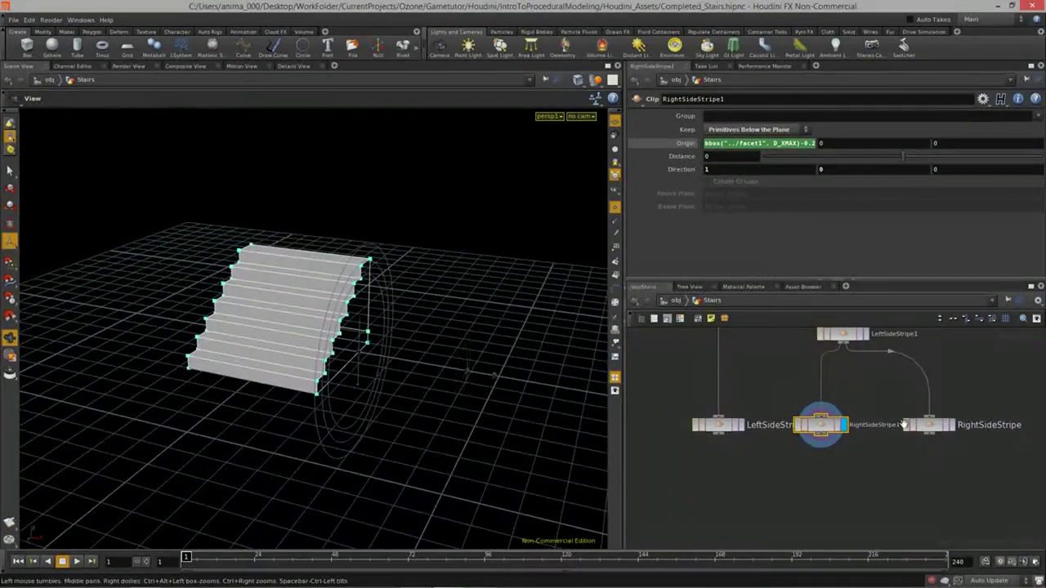
key("Return")
left_click(929, 425)
left_click(741, 431)
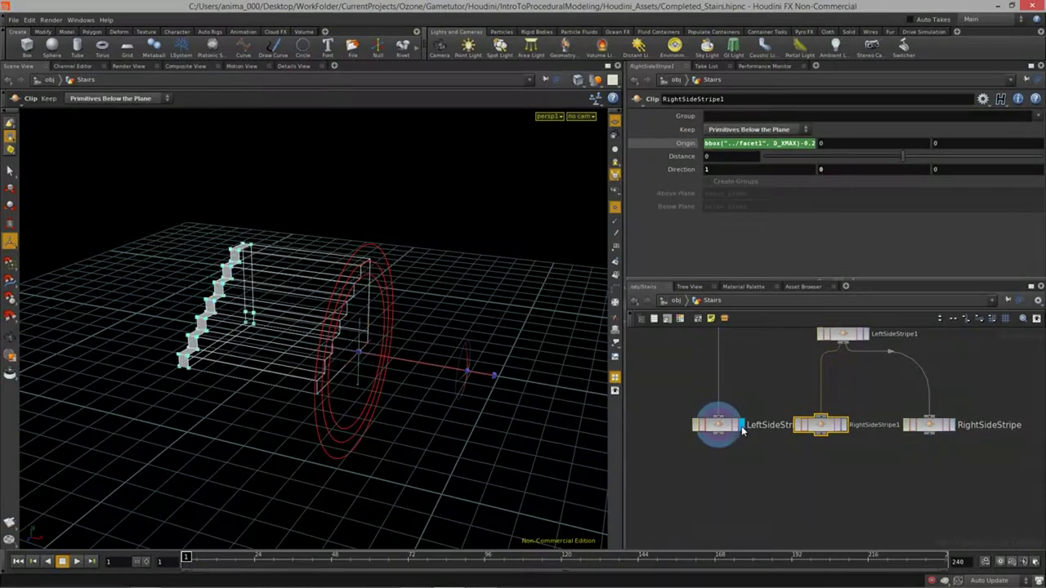
left_click_drag(239, 356, 296, 361, "alt")
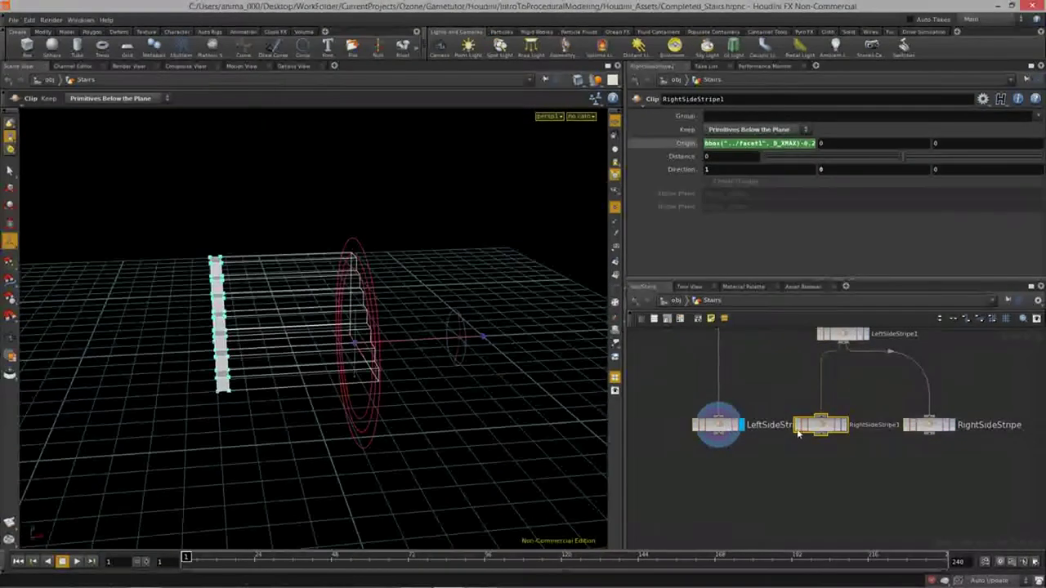
left_click(844, 426)
Step: Add a Merge node below the row of three clip nodes
middle_click_drag(796, 486, 797, 462)
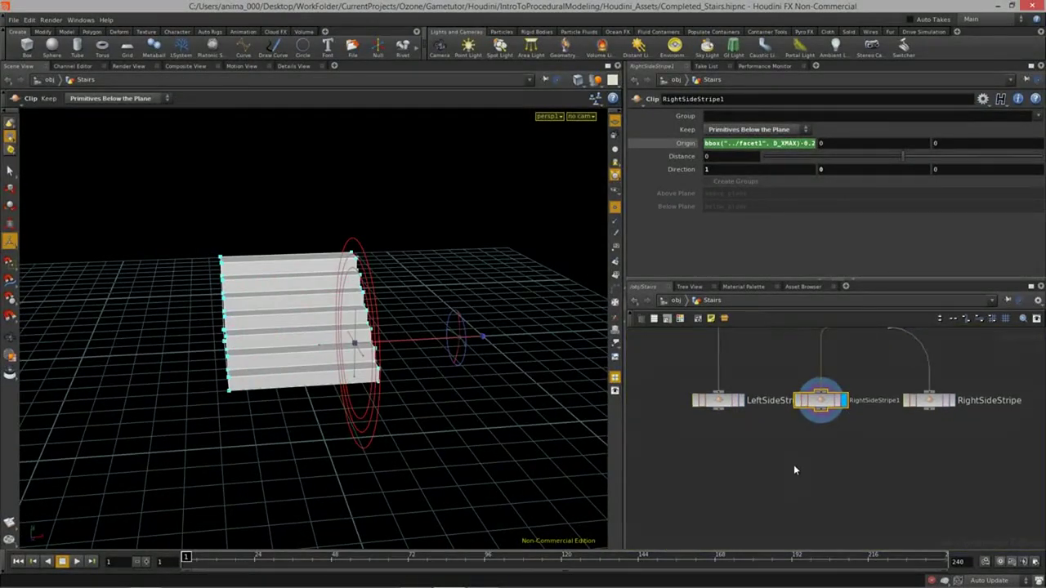
key("Tab")
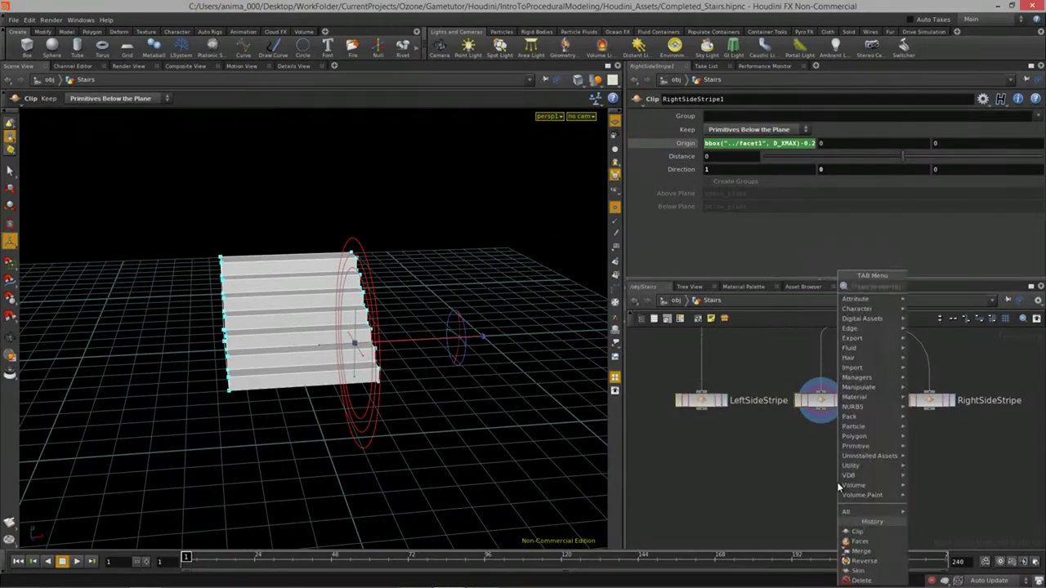
key("Escape")
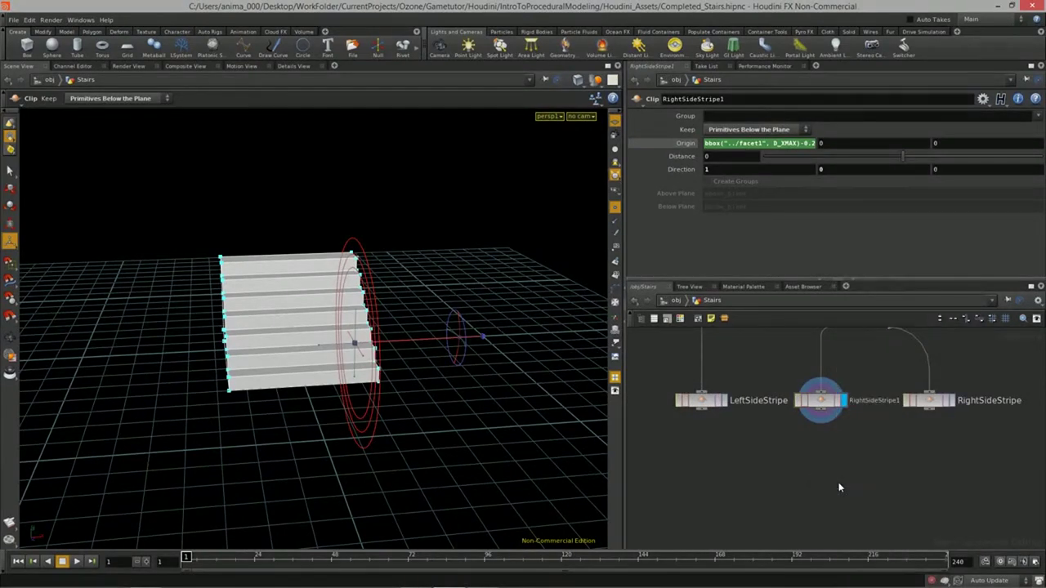
left_click(837, 482)
Step: Connect LeftSideStripe, RightSideStripe1 and RightSideStripe to the Merge node and display the merged result
left_click(701, 401)
left_click(820, 401, "shift")
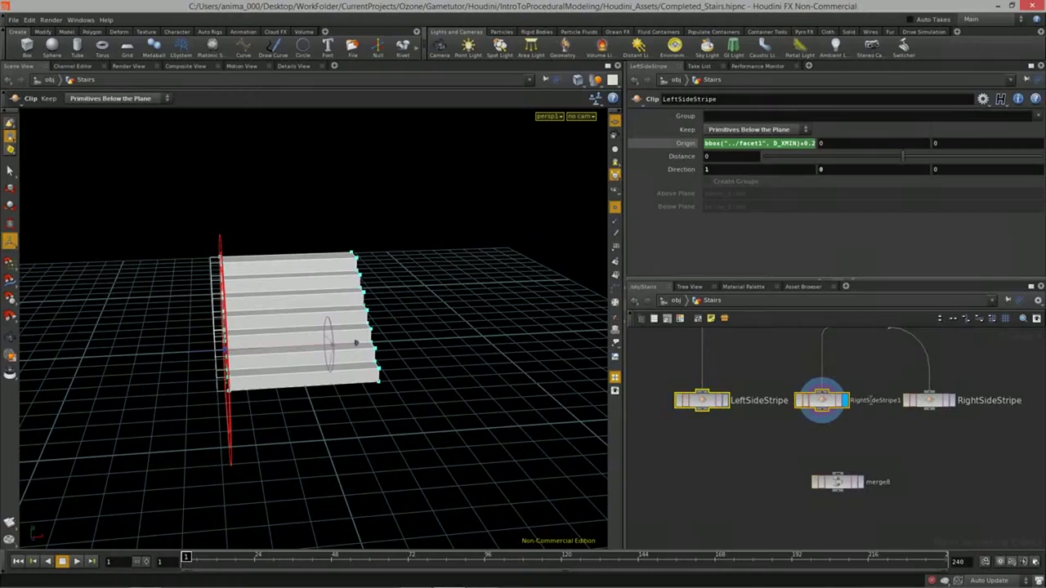
left_click(929, 400, "shift")
left_click_drag(930, 410, 805, 494)
left_click(860, 483)
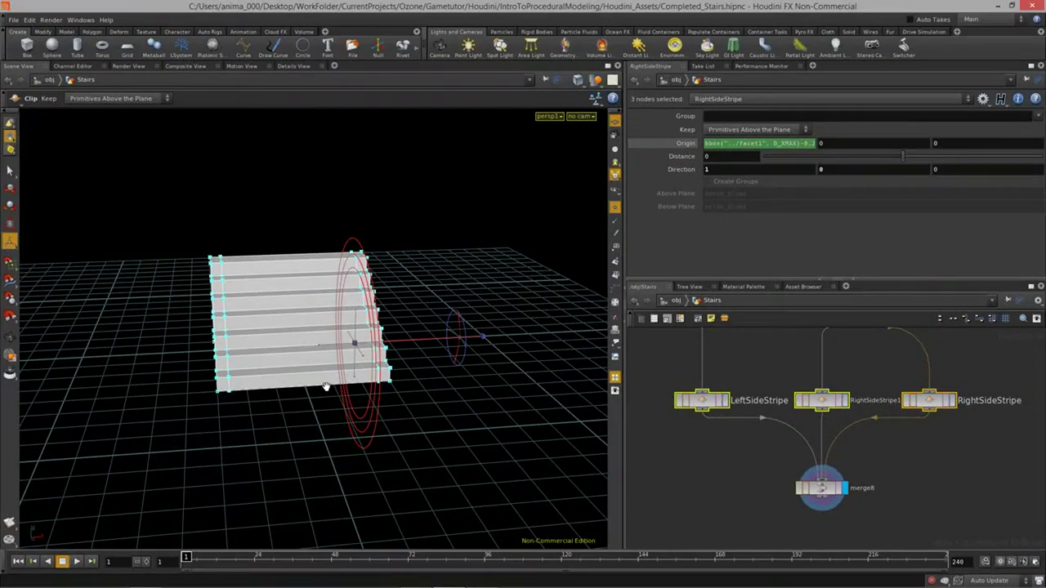
Step: Review the merged staircase and RightSideStripe's origin expression, and move merge8 lower to leave room beneath the clip nodes
key("Escape")
left_click_drag(325, 386, 343, 367)
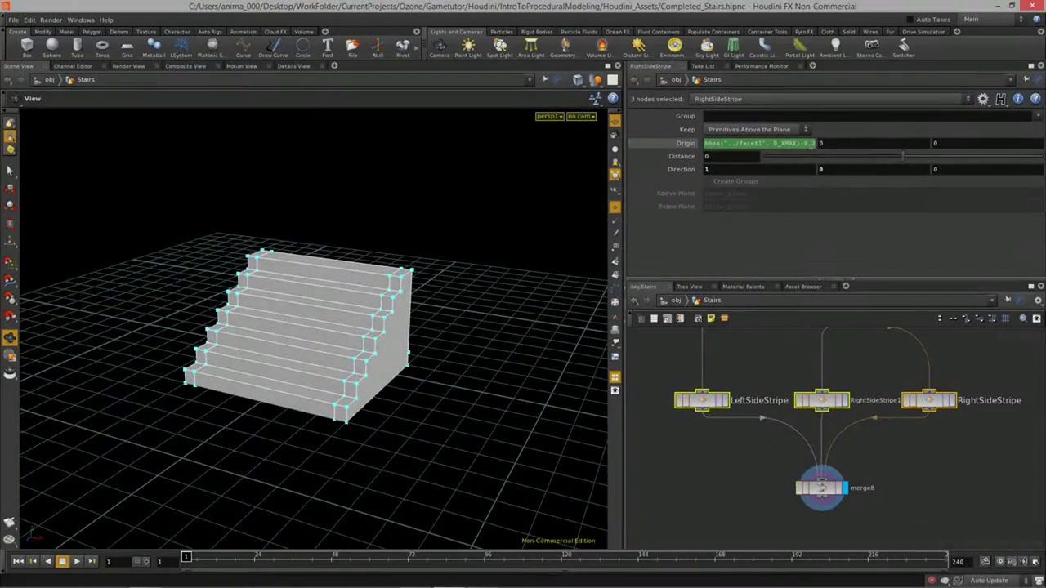
left_click(941, 397)
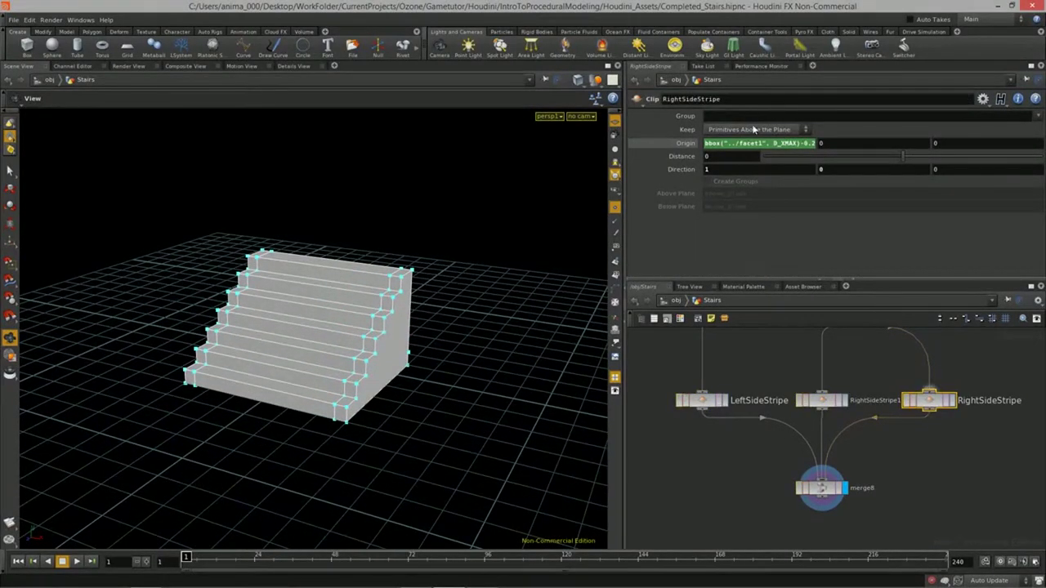
middle_click_drag(808, 142, 770, 144)
left_click_drag(339, 320, 351, 343)
middle_click_drag(830, 492, 807, 419)
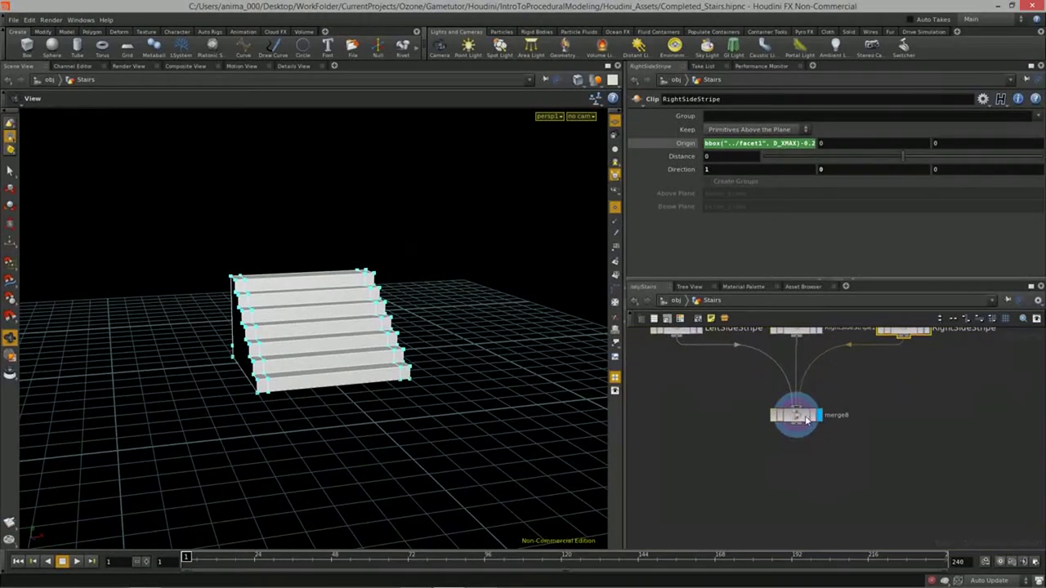
left_click_drag(797, 420, 798, 482)
left_click(846, 425)
middle_click_drag(855, 410, 857, 436)
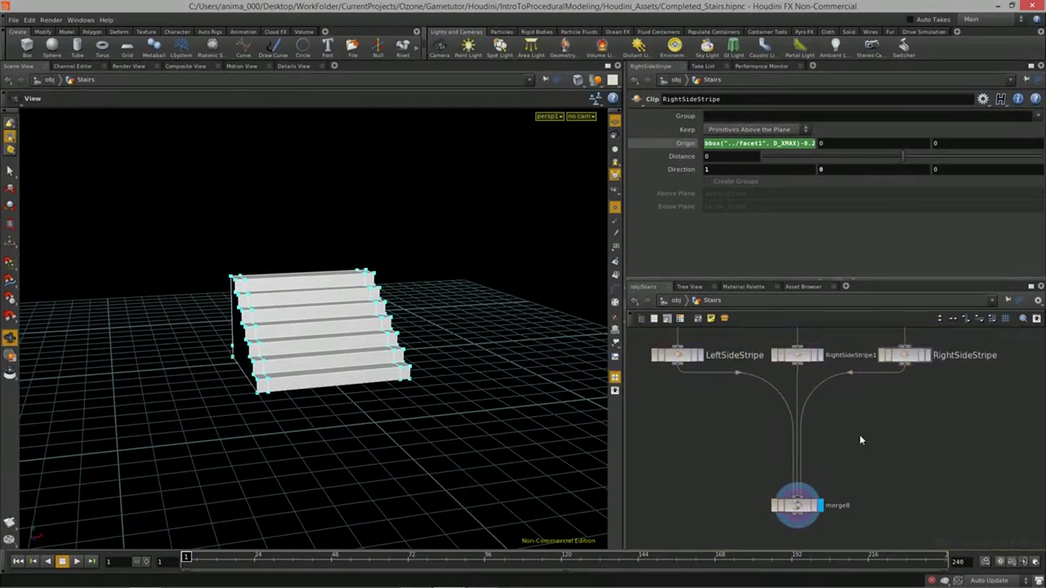
Step: Add a second Merge node above merge8, connect LeftSideStripe and RightSideStripe to it, and display it
key("Tab")
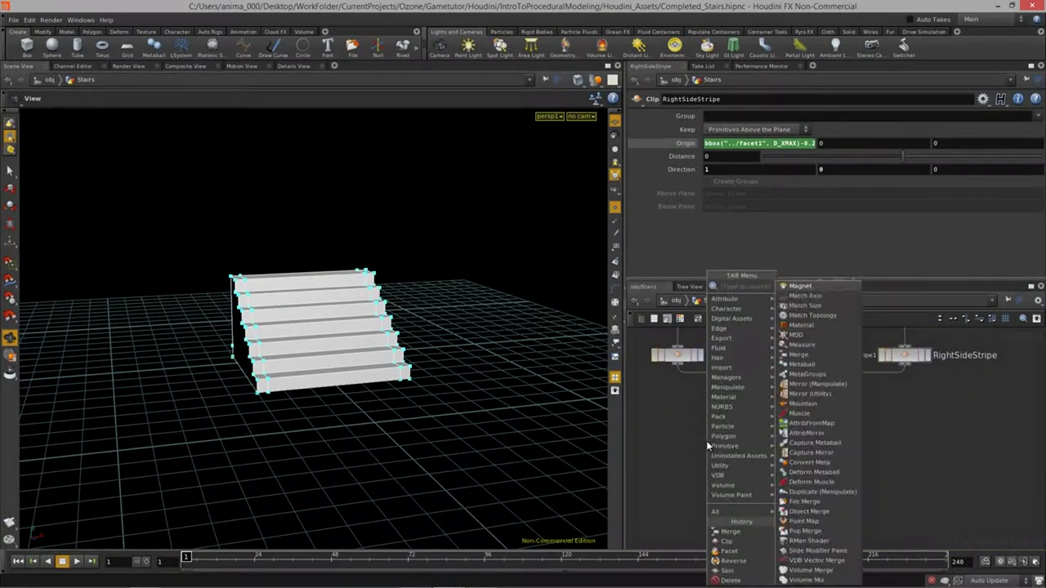
left_click(798, 354)
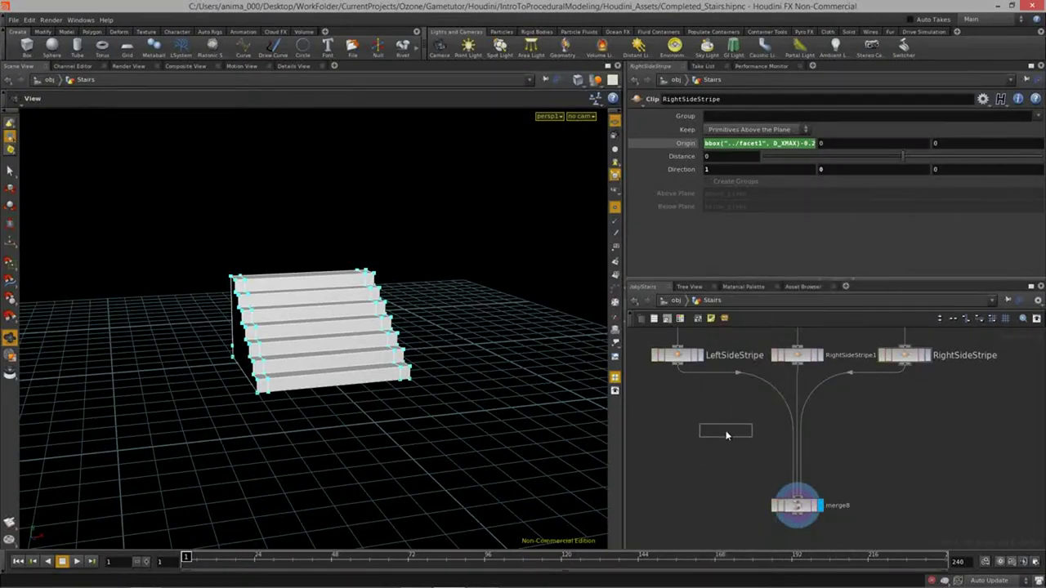
left_click(726, 431)
left_click_drag(678, 366, 727, 422)
left_click_drag(904, 366, 756, 439)
left_click(749, 431)
Step: Delete the direct wires from LeftSideStripe and RightSideStripe to merge8
right_click(772, 389)
left_click(793, 405)
right_click(814, 388)
left_click(836, 405)
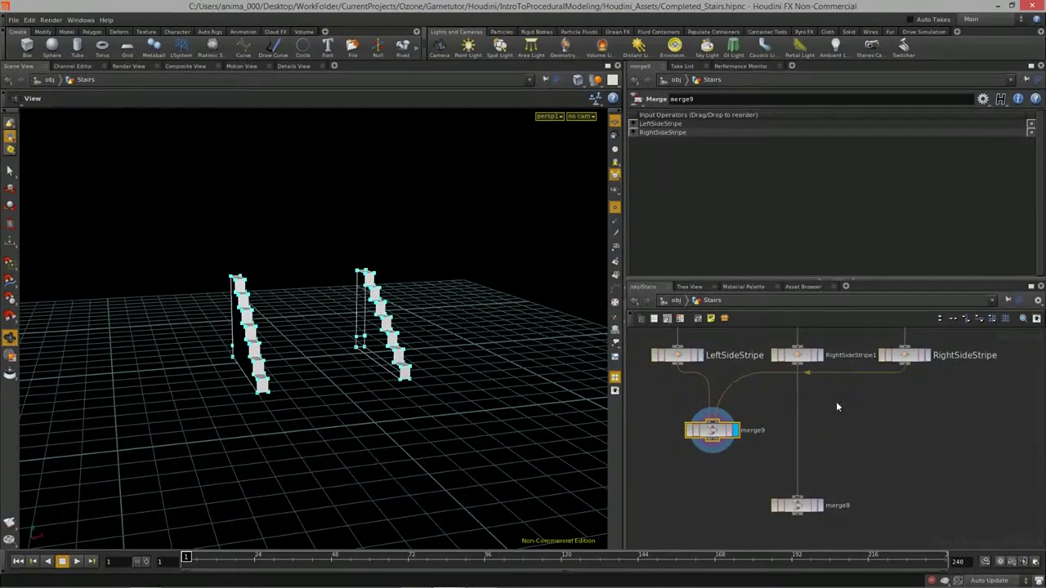
Step: Check the middle piece on its own, connect merge9 into merge8, and display merge8
left_click(821, 364)
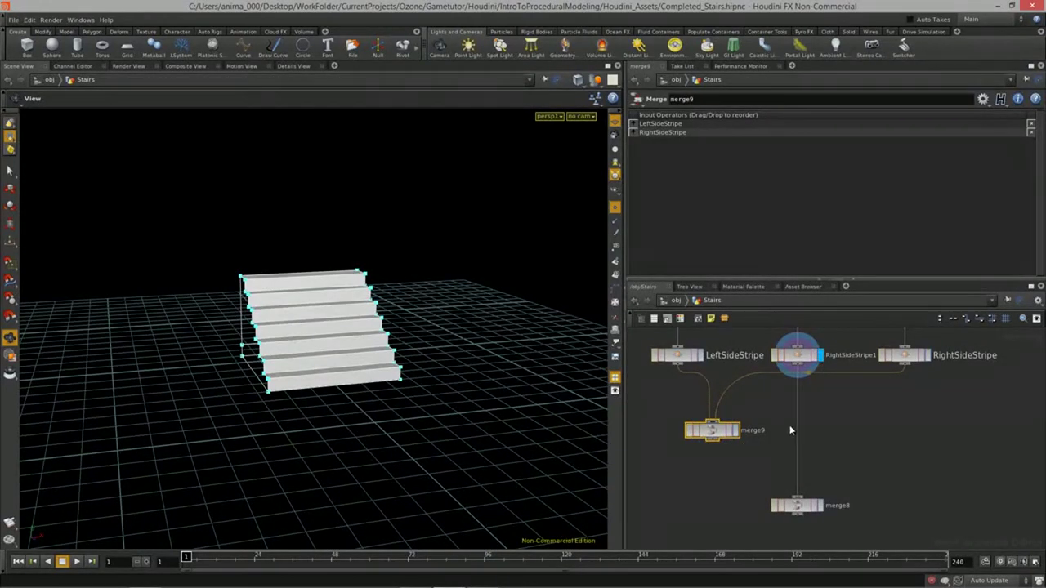
left_click(796, 497)
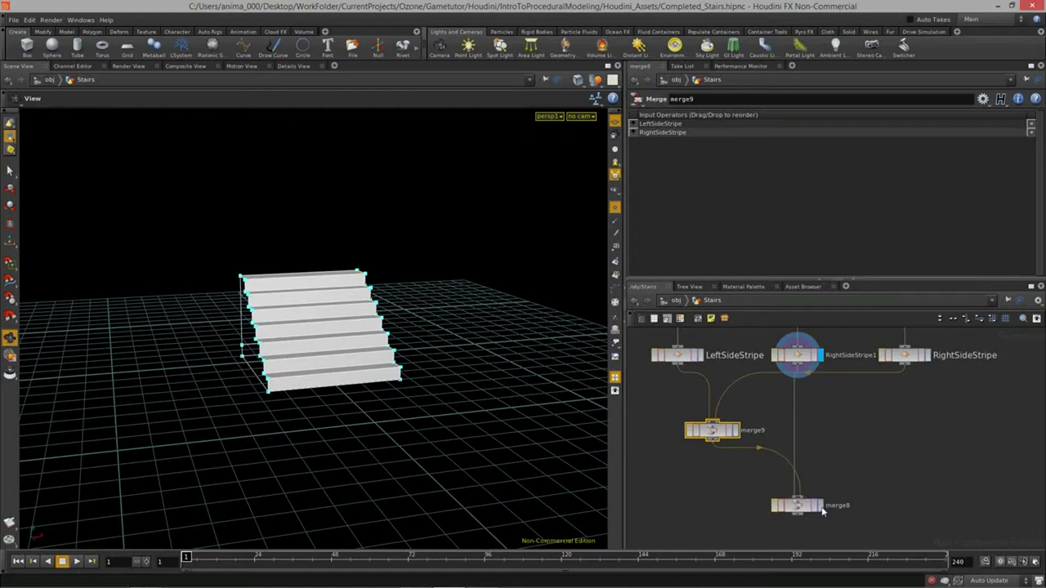
left_click(822, 506)
Step: Insert a Color node between RightSideStripe1 and merge8 and name it MiddleColor
left_click(824, 402)
key("Tab")
type("color")
key("Return")
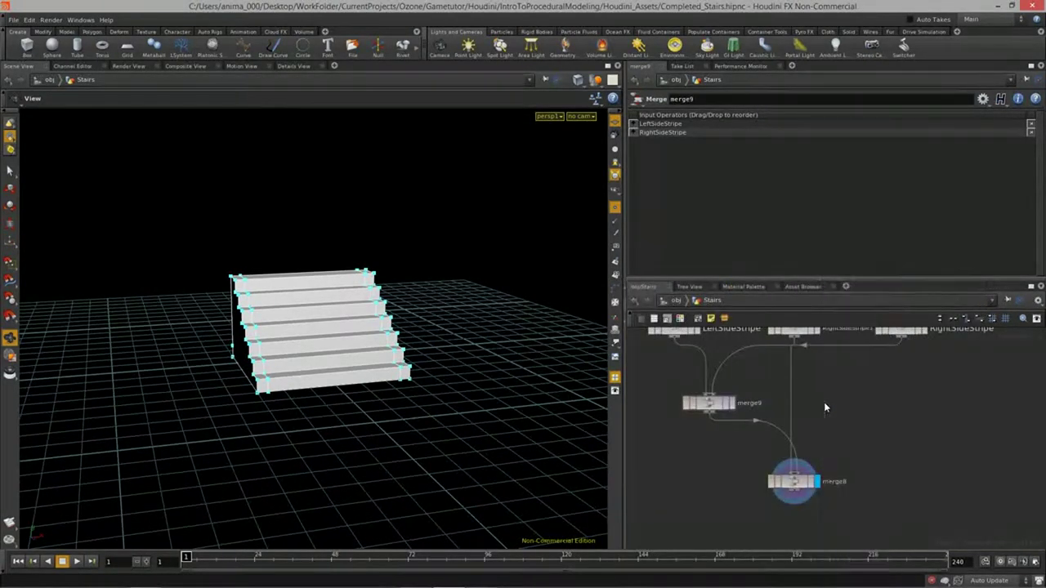
left_click(791, 394)
left_click_drag(794, 400, 801, 399)
left_click(834, 394)
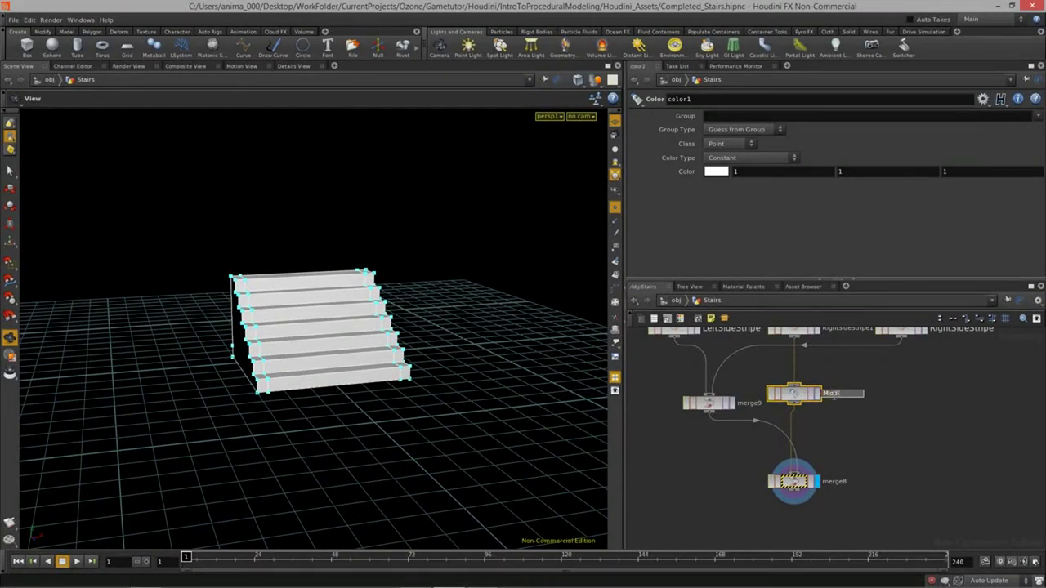
type("MiddleColor")
key("Return")
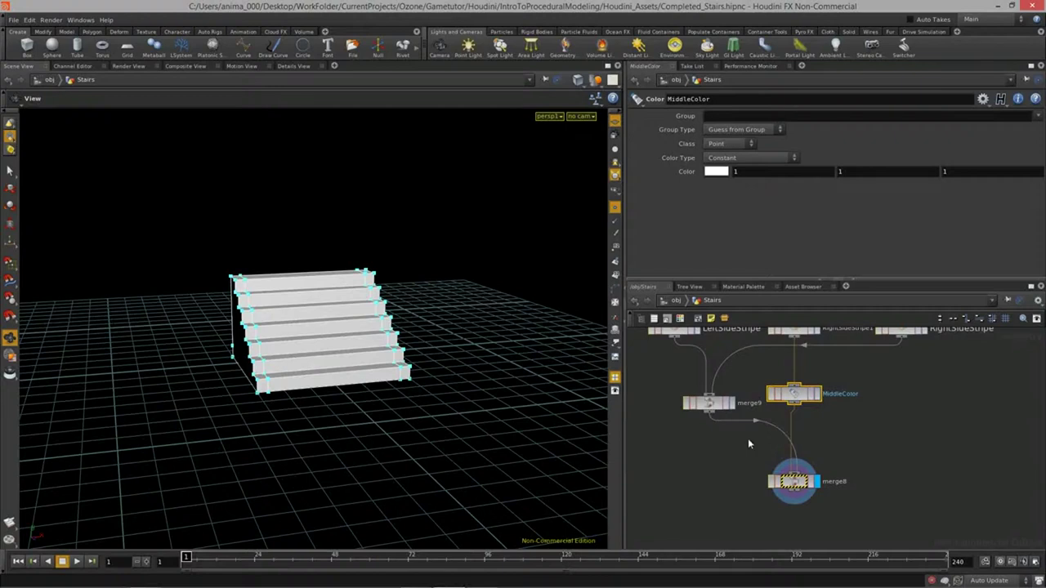
Step: Line up merge9 with the MiddleColor node and rename it StripeColor
left_click_drag(723, 403, 708, 393)
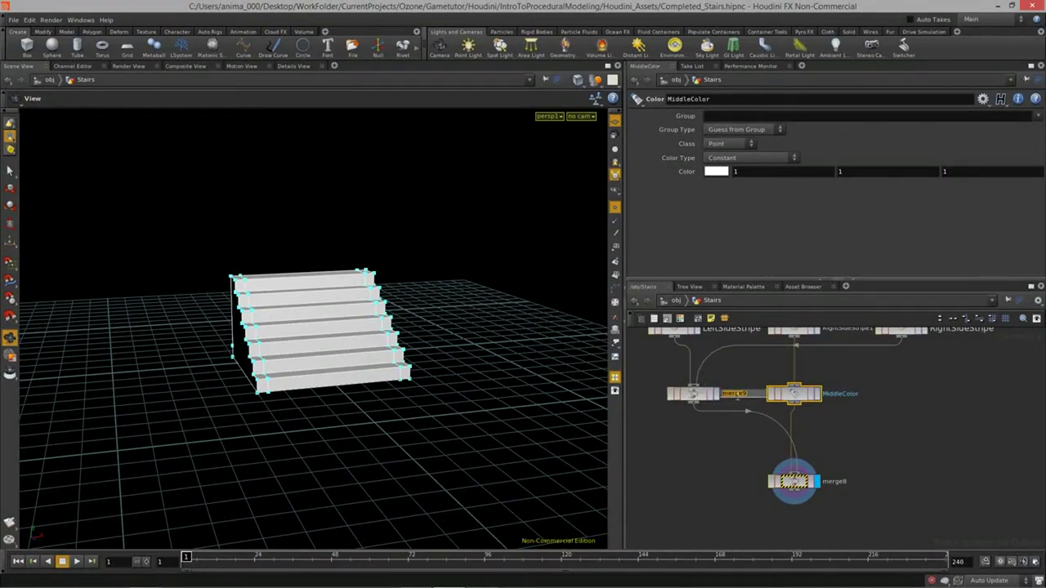
type("ripeColor")
key("Return")
Step: Set the MiddleColor node's color to dark gray with a value of 0.164
left_click(717, 172)
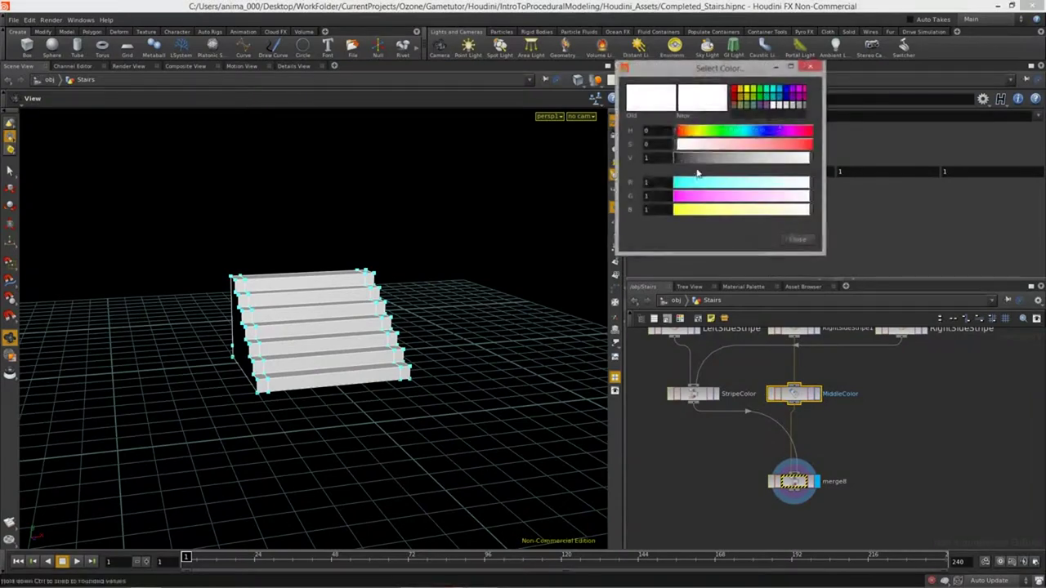
left_click_drag(728, 160, 697, 157)
left_click(797, 238)
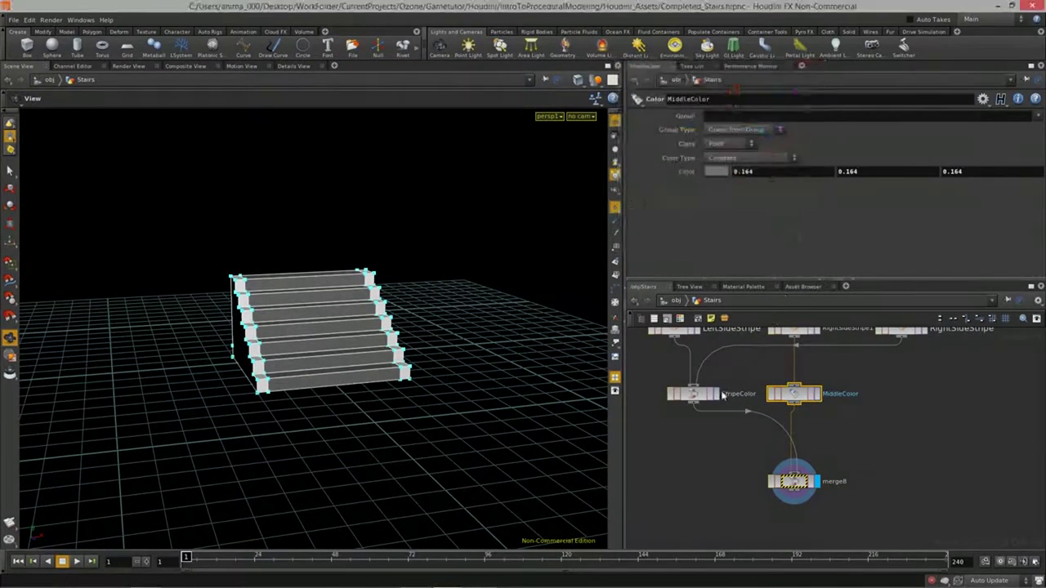
Step: Try deleting the StripeColor merge node and undo the deletion
left_click(717, 394)
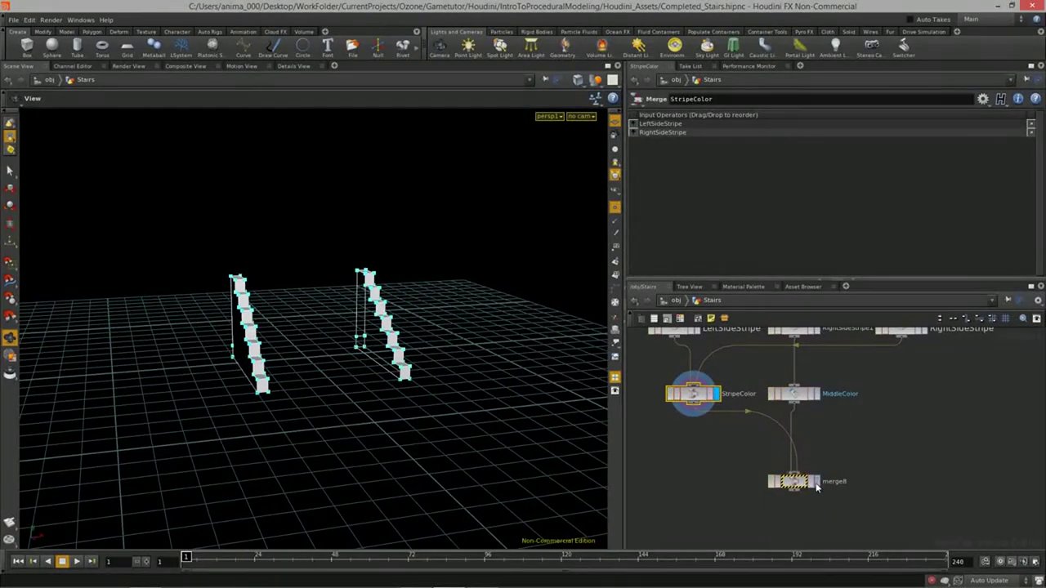
left_click(817, 483)
left_click(716, 445)
left_click(698, 400)
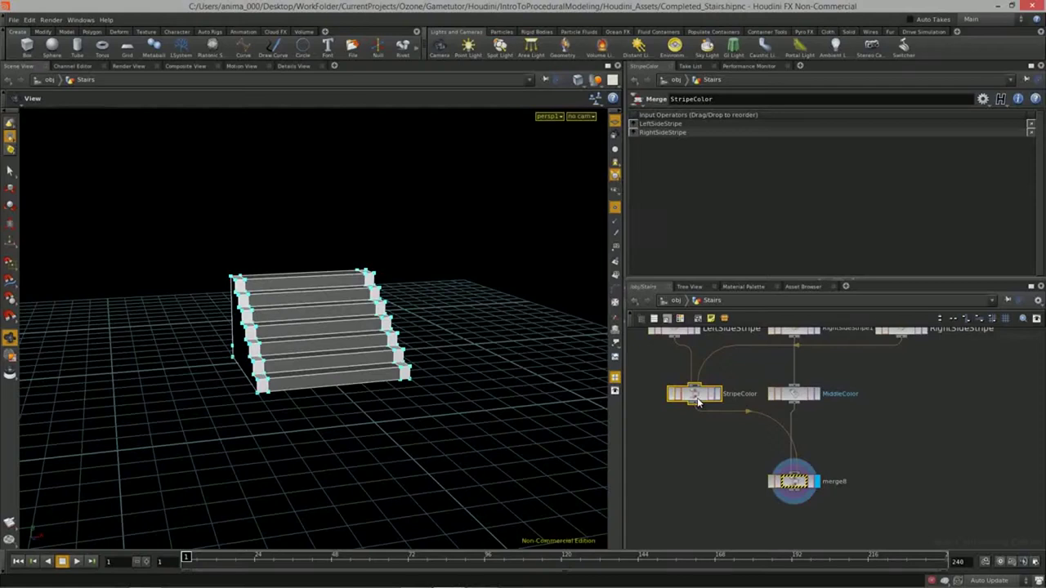
key("Delete")
key("ctrl+z")
key("ctrl+z")
key("ctrl+z")
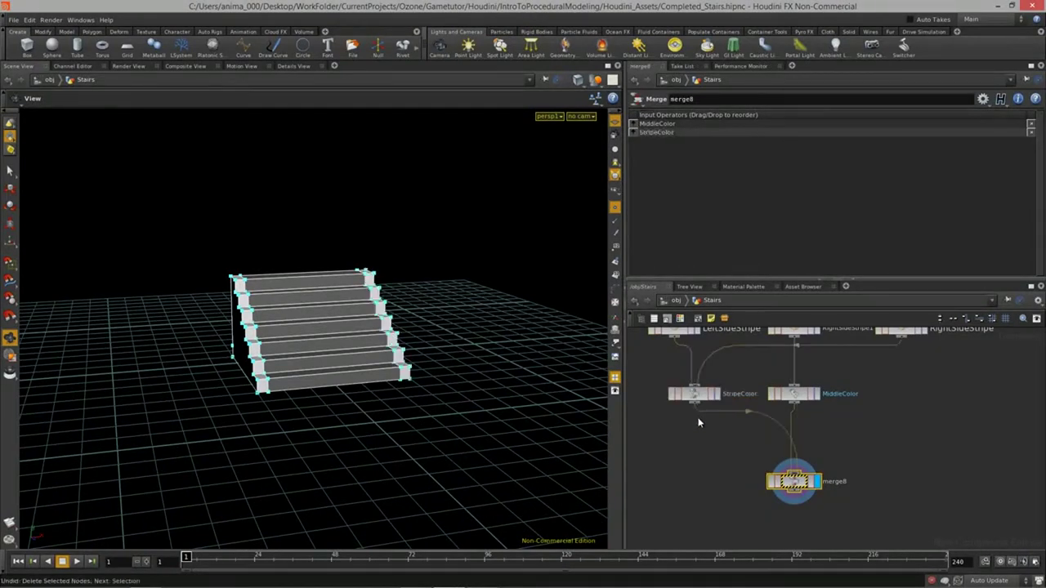
Step: Rename the StripeColor merge node as Stripes
left_click(719, 428)
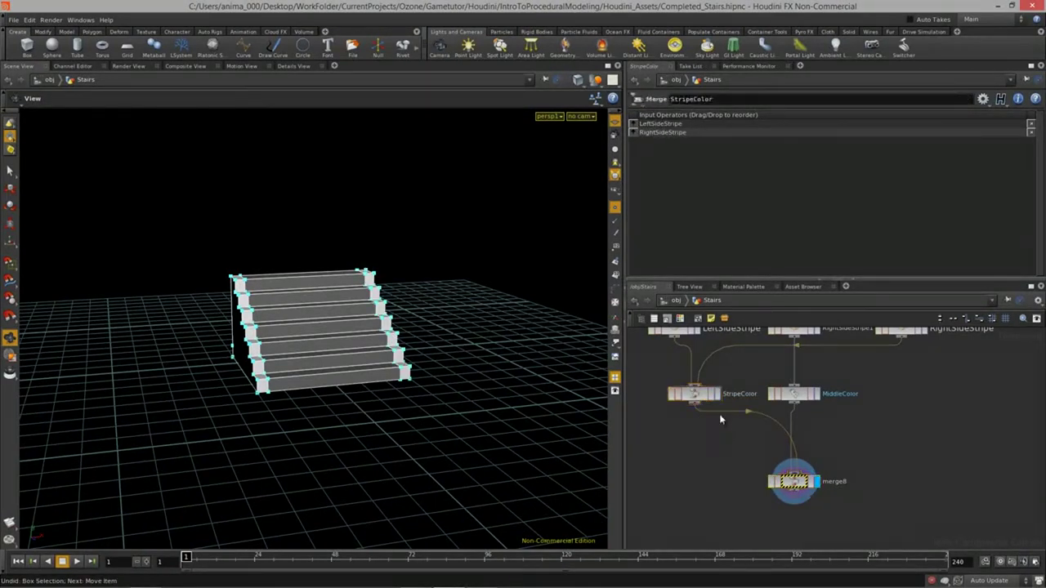
double_click(739, 394)
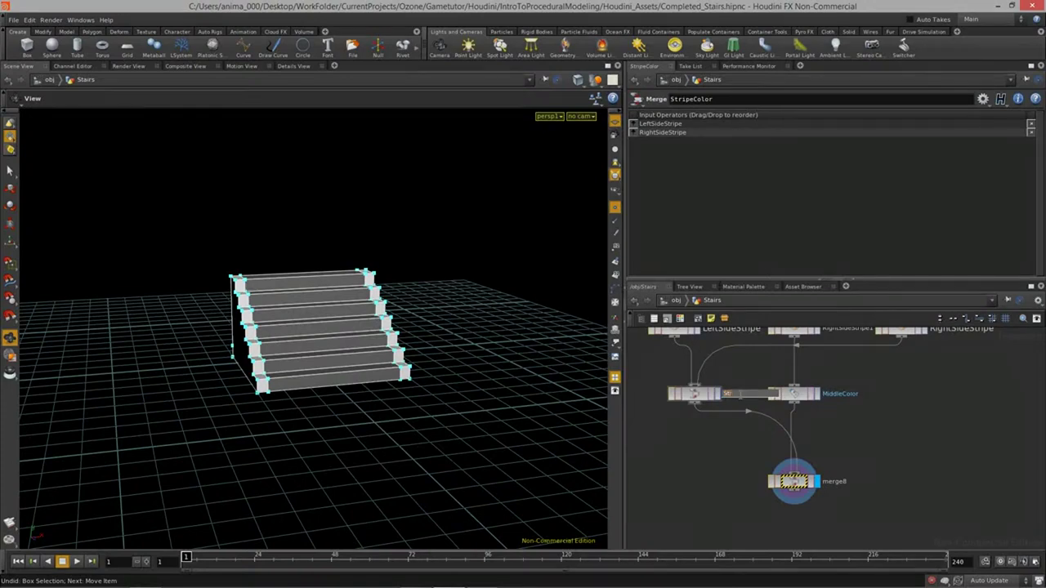
key("Return")
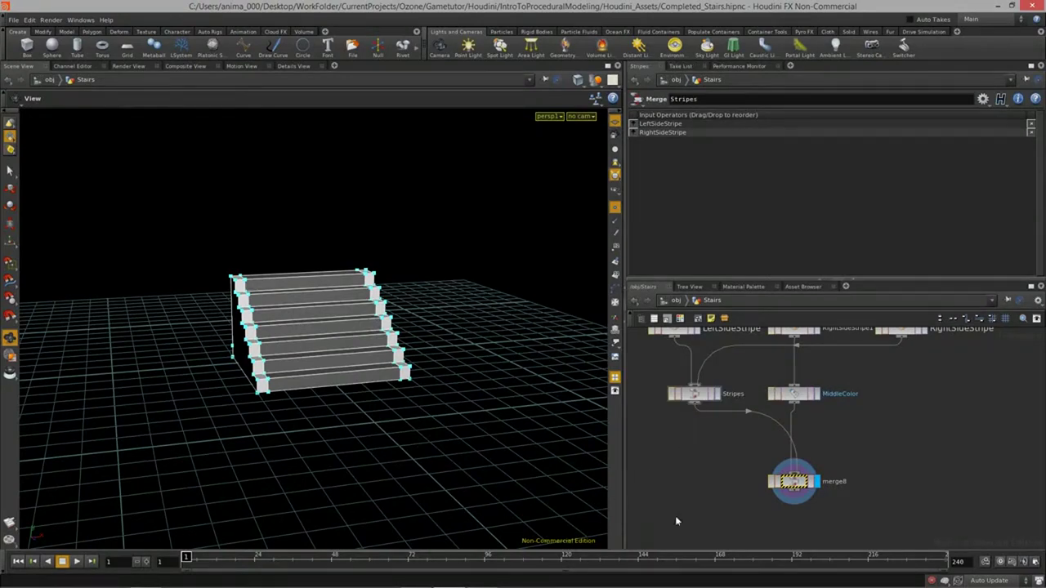
Step: Insert a Color node between Stripes and merge8 and name it StripeColor
key("Tab")
key("Escape")
left_click(741, 411)
left_click_drag(752, 415, 707, 440)
double_click(728, 436)
type("StripeColor")
key("Return")
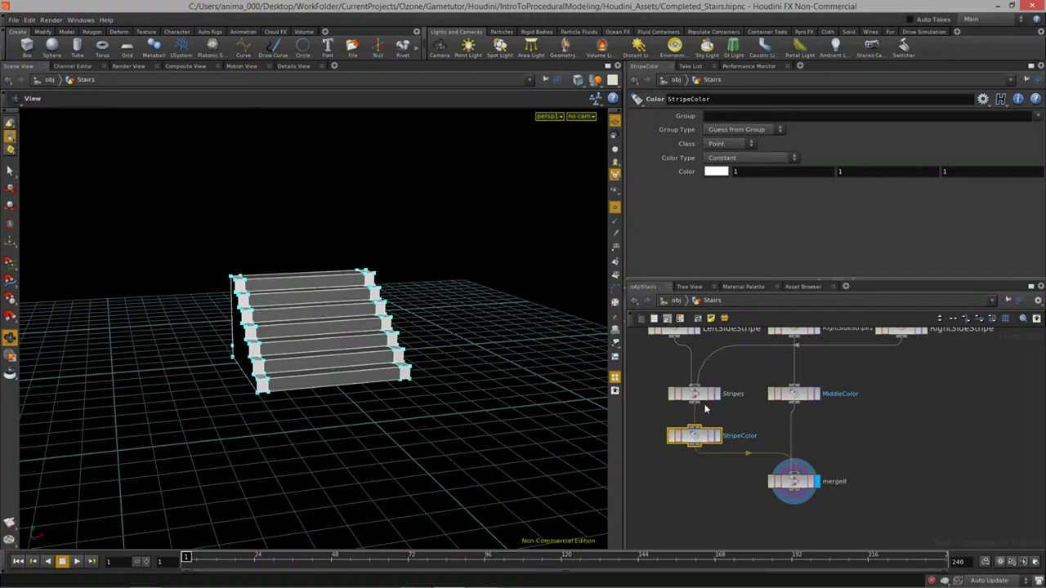
Step: Set the StripeColor node's color to a fully saturated orange of 1, 0.116667, 0
left_click(717, 171)
left_click(686, 132)
left_click_drag(686, 133, 680, 135)
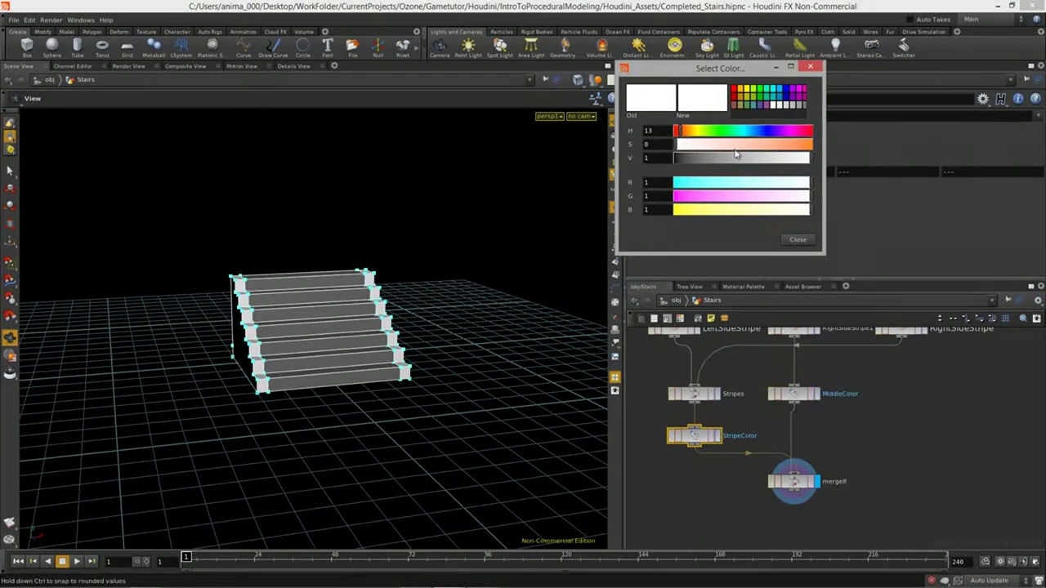
left_click(811, 145)
left_click(678, 132)
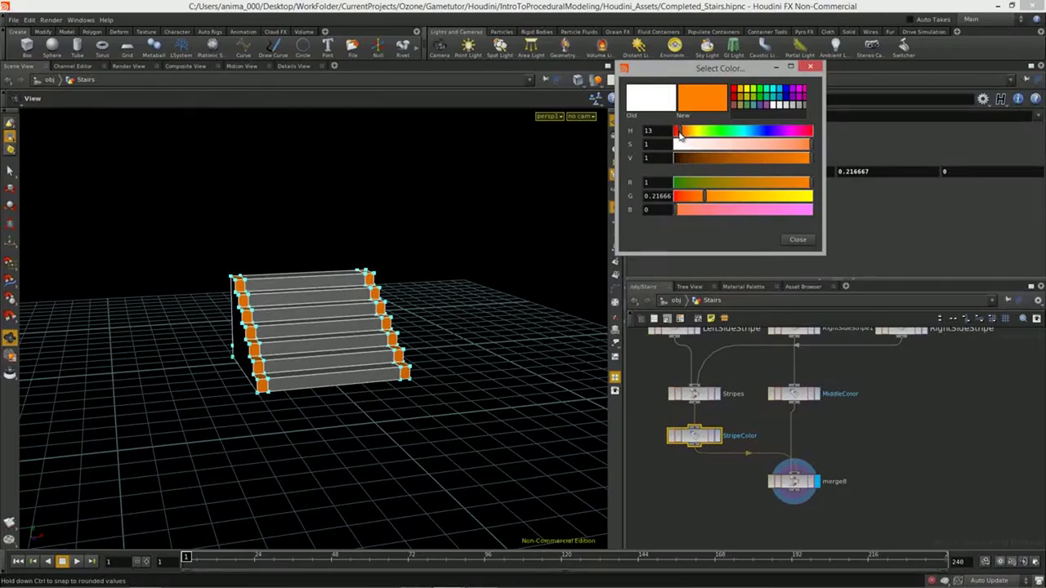
left_click(797, 239)
Step: Turn off the point display on the staircase in the viewport
mouse_move(348, 307)
left_mouse_down()
mouse_move(257, 309)
mouse_move(367, 304)
left_mouse_up()
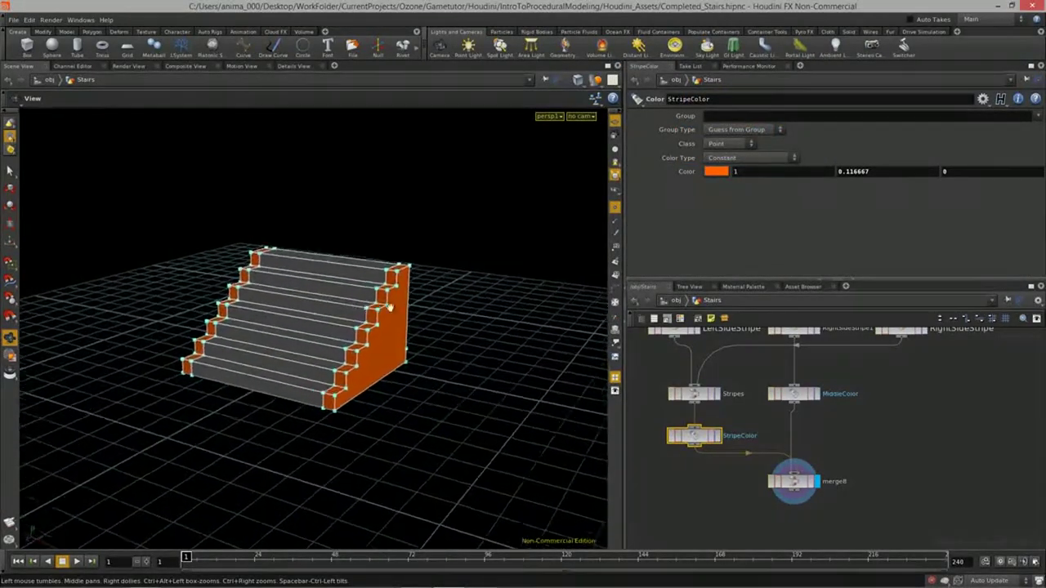
left_click(616, 211)
left_click_drag(246, 322, 270, 345)
Step: Enclose the clip, color and merge nodes at the end of the network in a network box
scroll(902, 429, "down", 3)
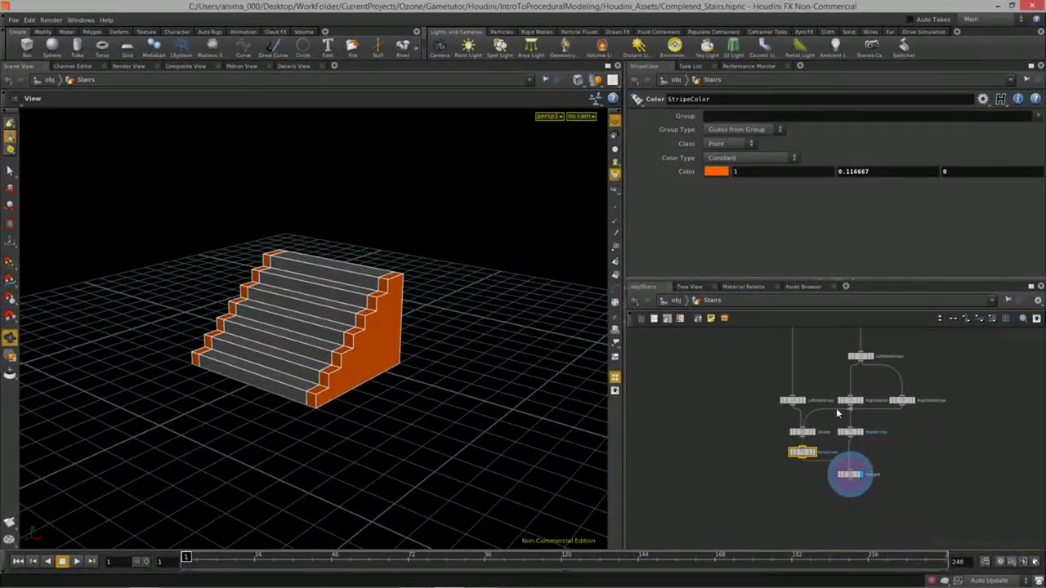
left_click_drag(858, 438, 954, 515)
key("shift+o")
middle_click_drag(952, 438, 931, 483)
Step: Color the new network box blue and rename it
left_click(786, 386)
left_click(799, 391)
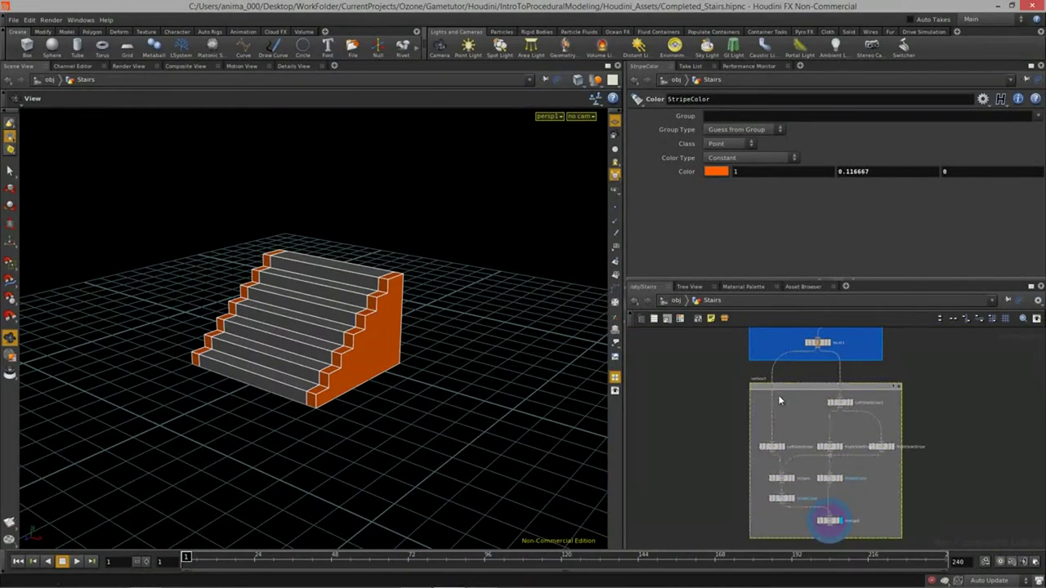
key("c")
left_click(650, 529)
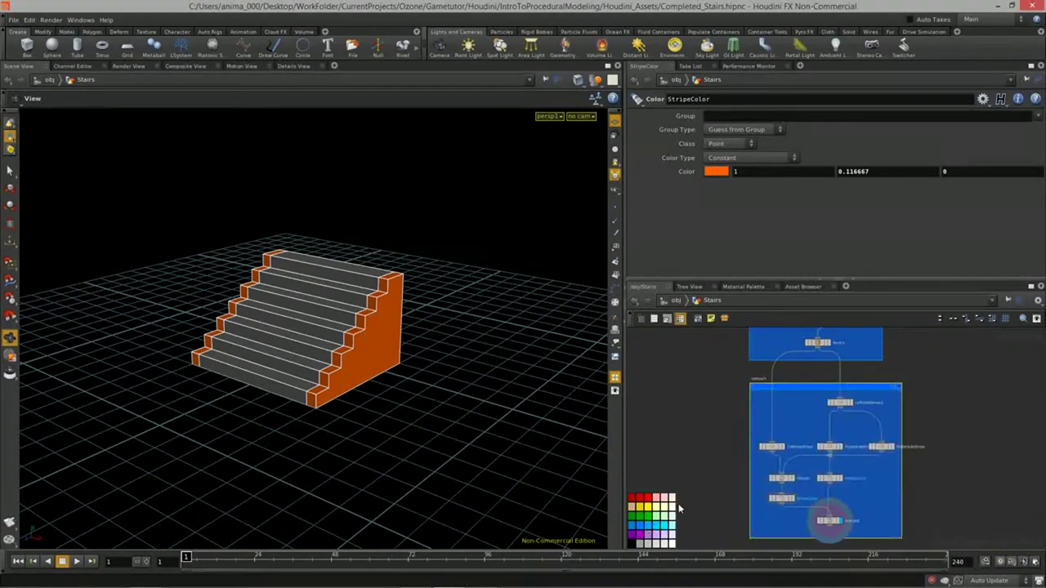
key("c")
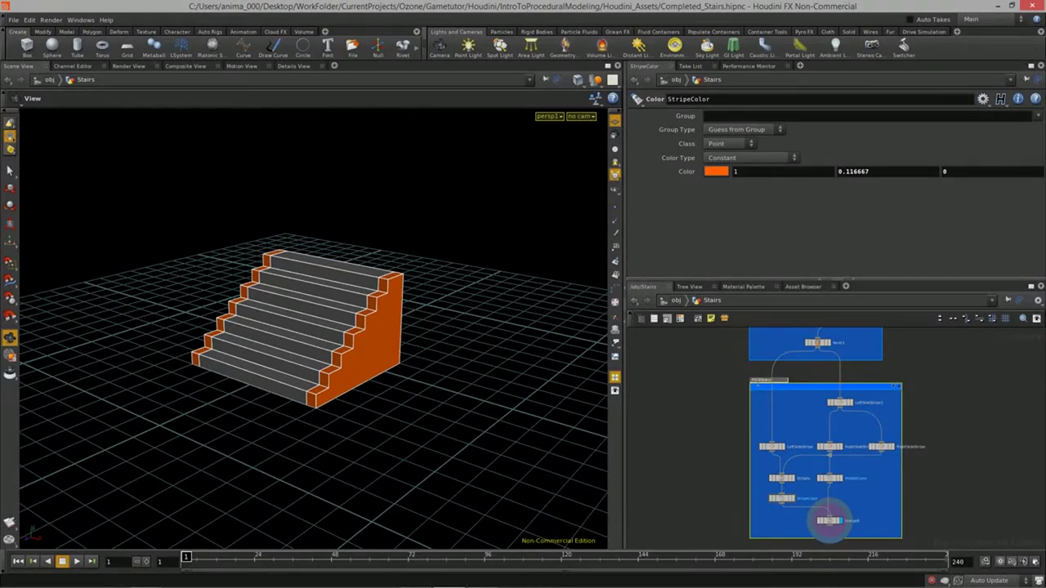
key("l")
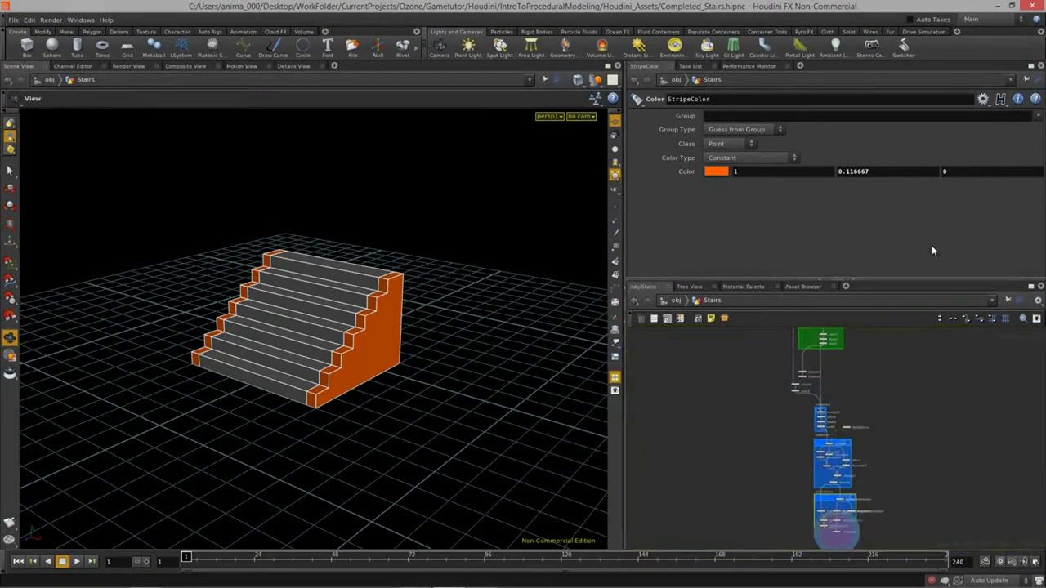
Step: Enlarge the network editor pane and bring the whole staircase node network into view
left_click_drag(893, 280, 893, 219)
scroll(916, 409, "down", 3)
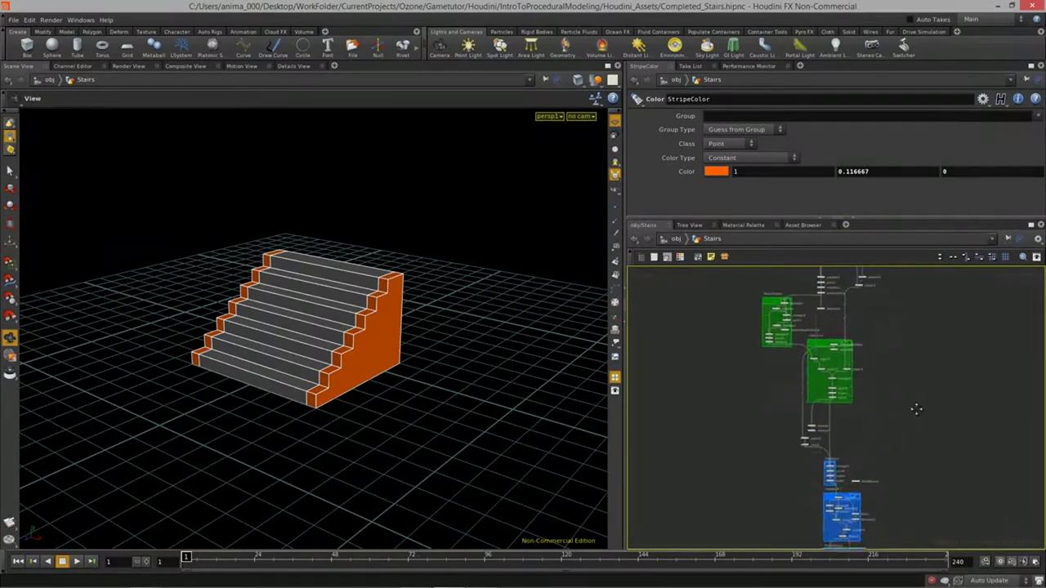
middle_click_drag(913, 428, 884, 416)
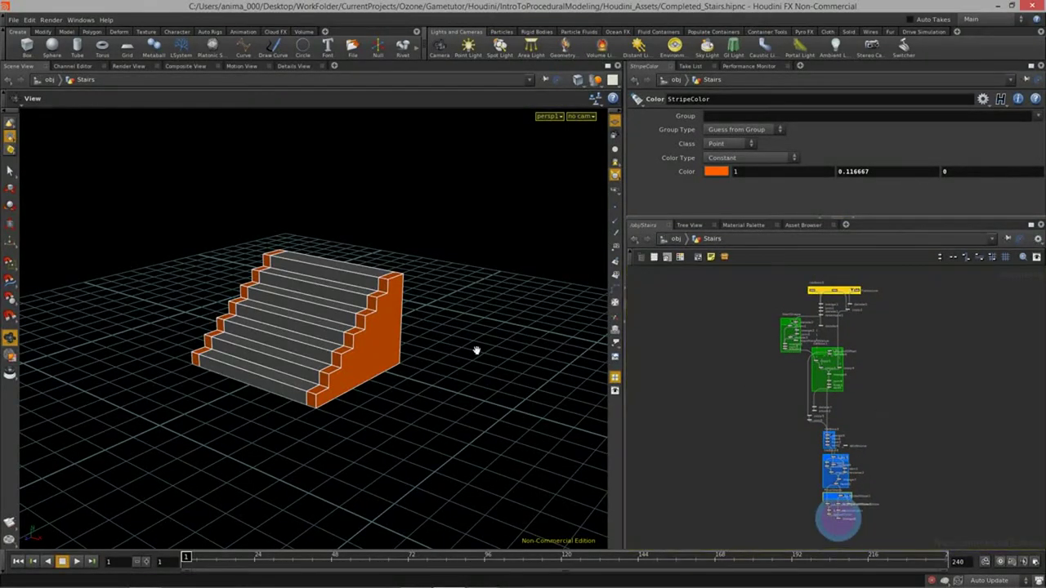
Step: Examine the finished staircase with its gray middle and orange side stripes from several angles
right_click_drag(156, 336, 307, 378)
left_click_drag(407, 380, 335, 381)
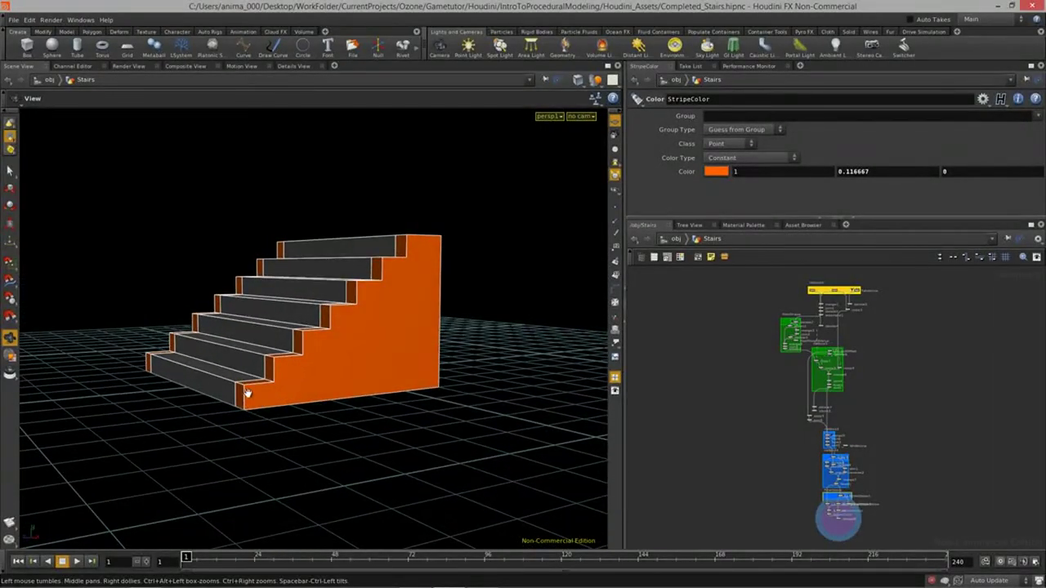
left_click_drag(361, 338, 241, 395)
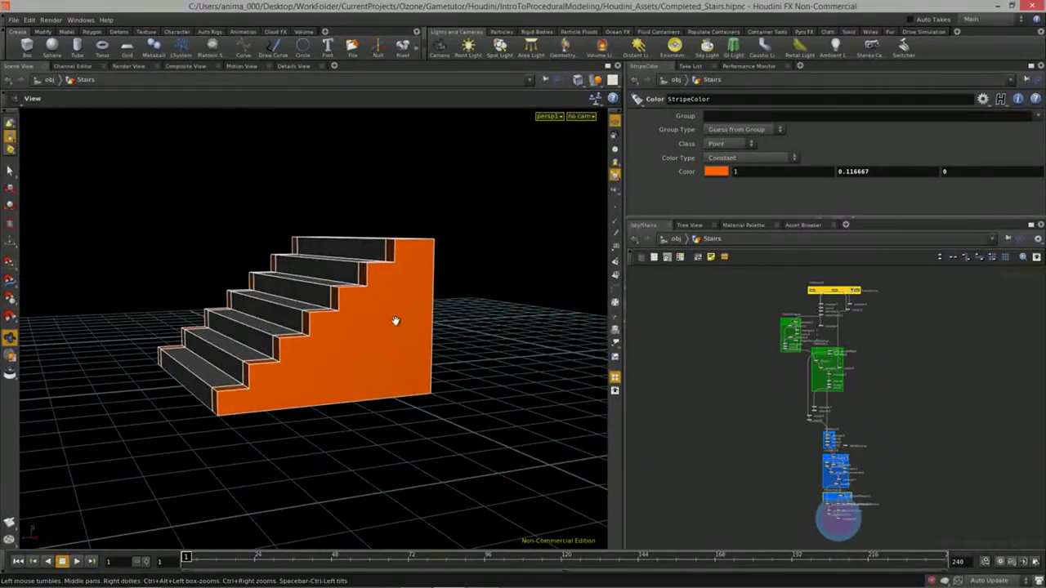
left_click_drag(395, 320, 348, 351)
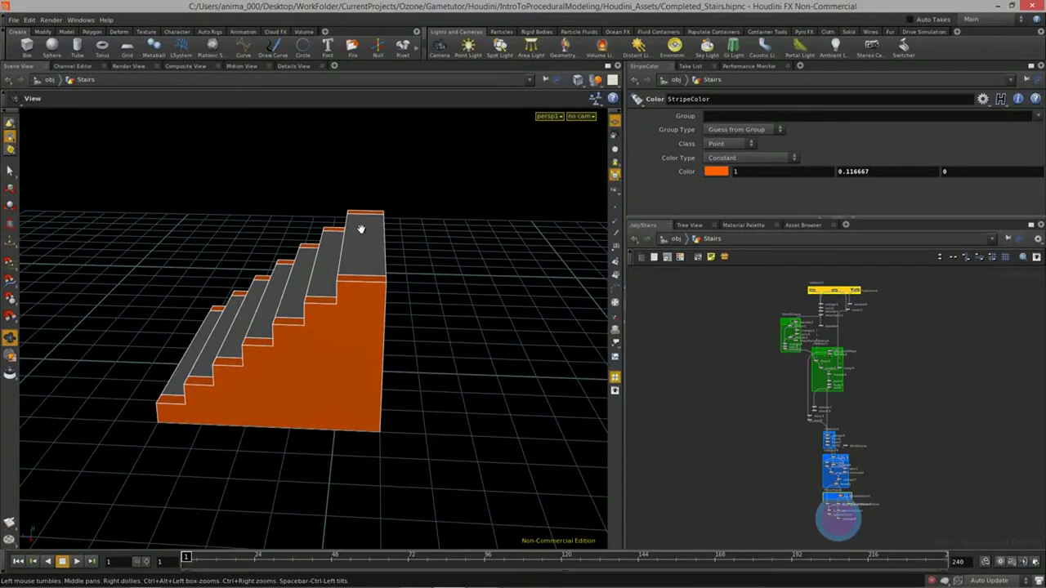
left_click_drag(408, 329, 428, 362)
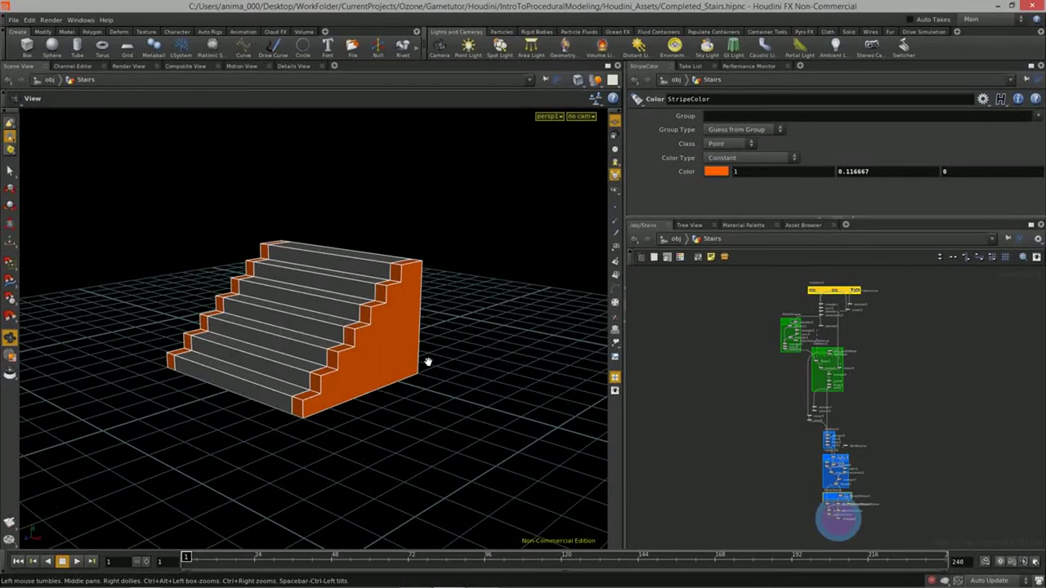
right_click_drag(298, 358, 397, 378)
mouse_move(397, 376)
left_mouse_down()
mouse_move(431, 384)
mouse_move(384, 375)
left_mouse_up()
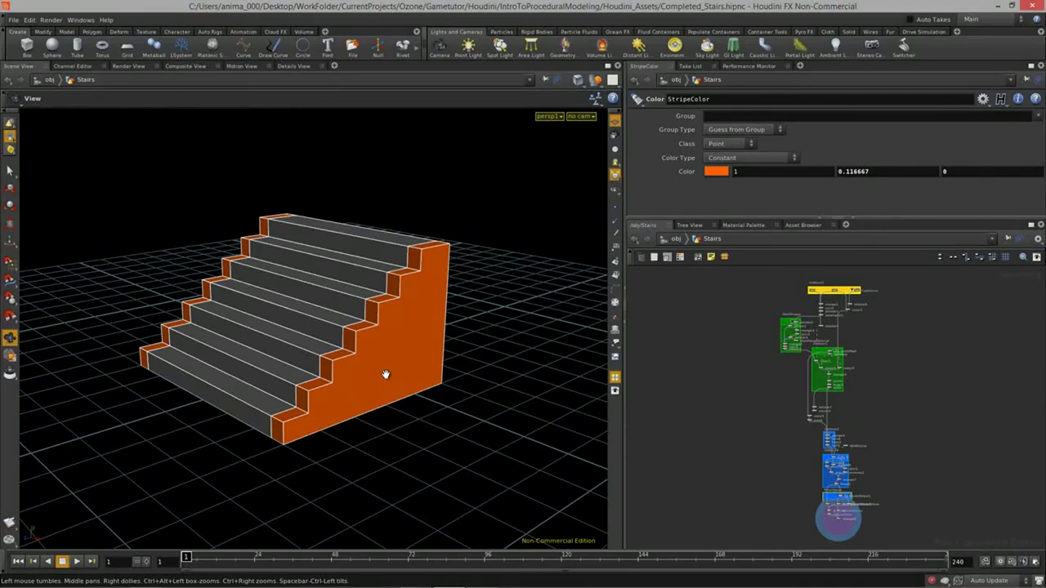
left_click_drag(378, 367, 399, 356)
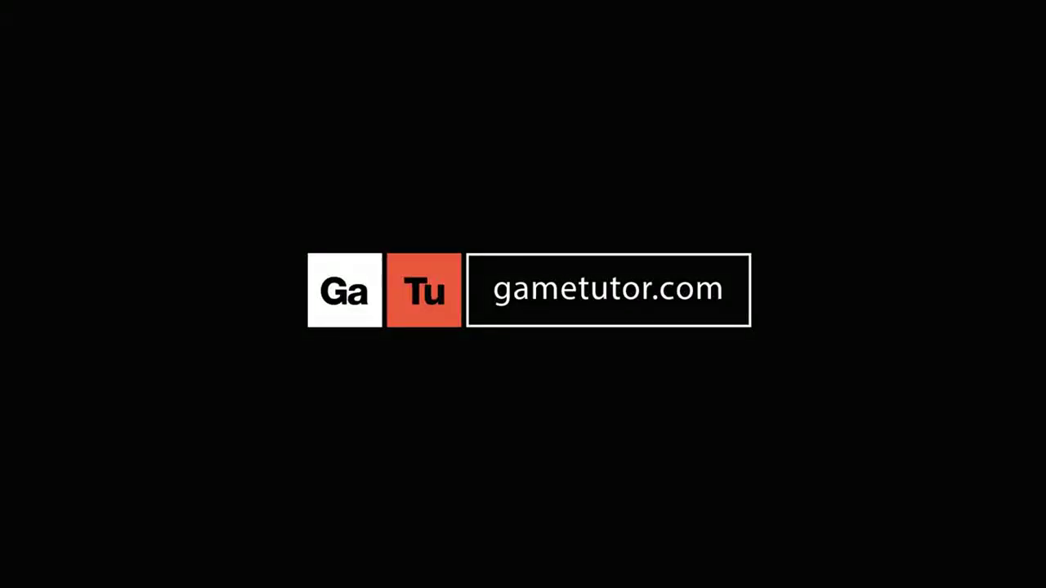